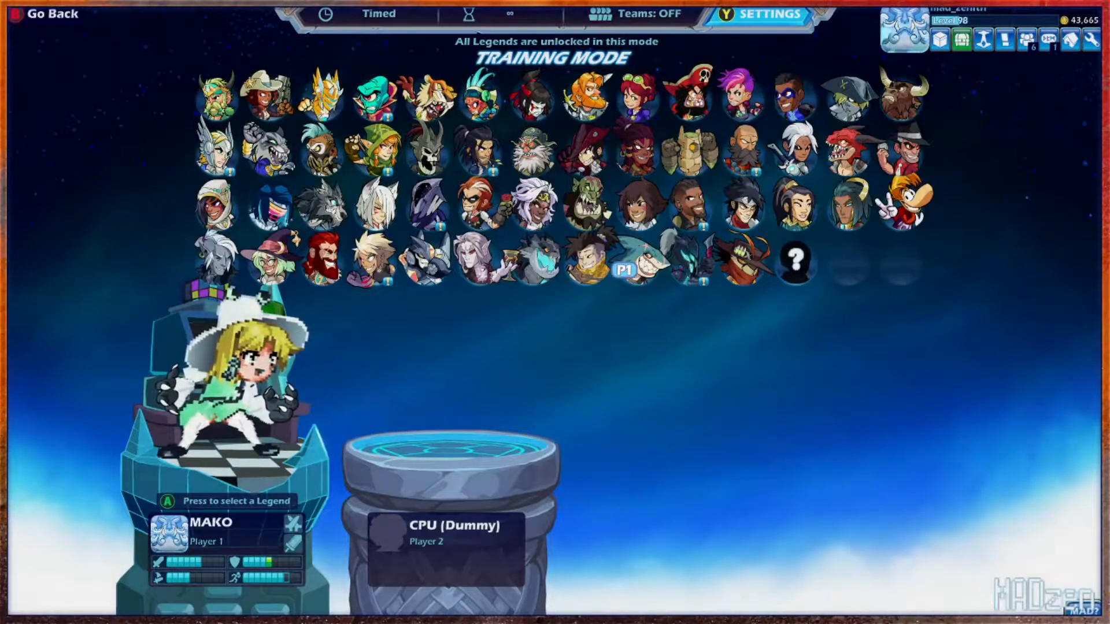
# - Select Mako for Player 1 and compare the modded skin in different color schemes, including Frozen Forest and Skyforged
pyautogui.press('Return')
pyautogui.press('Down')
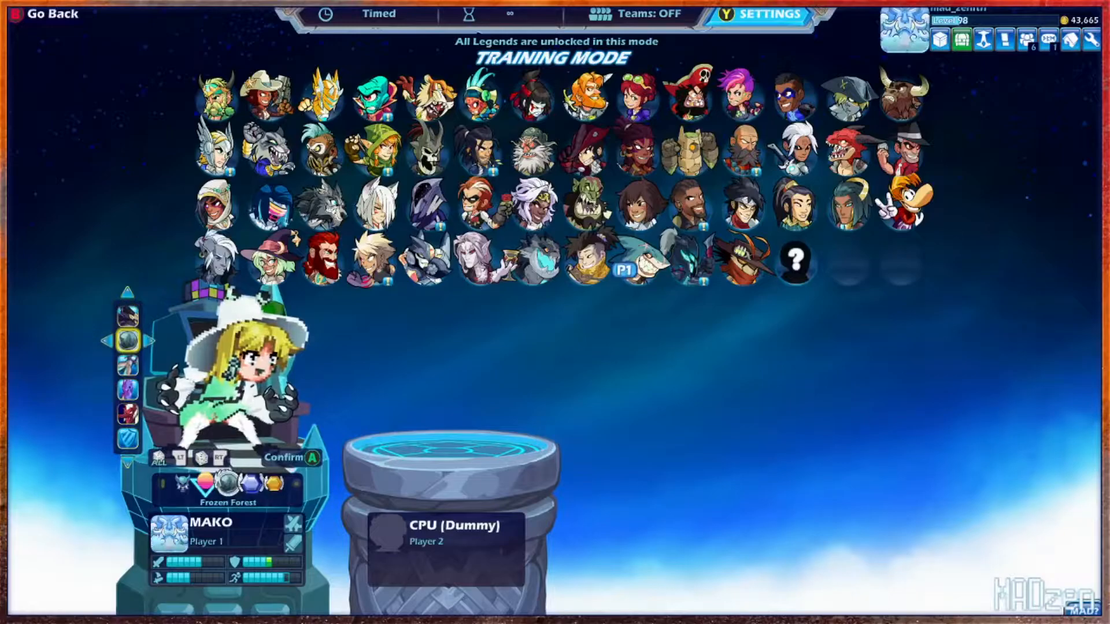
pyautogui.press('Left')
pyautogui.press('Left')
pyautogui.press('Left')
pyautogui.press('Left')
pyautogui.press('Left')
pyautogui.press('Left')
pyautogui.press('Left')
pyautogui.press('Right')
pyautogui.press('Right')
pyautogui.press('Right')
pyautogui.press('Right')
pyautogui.press('Right')
pyautogui.press('Right')
pyautogui.press('Right')
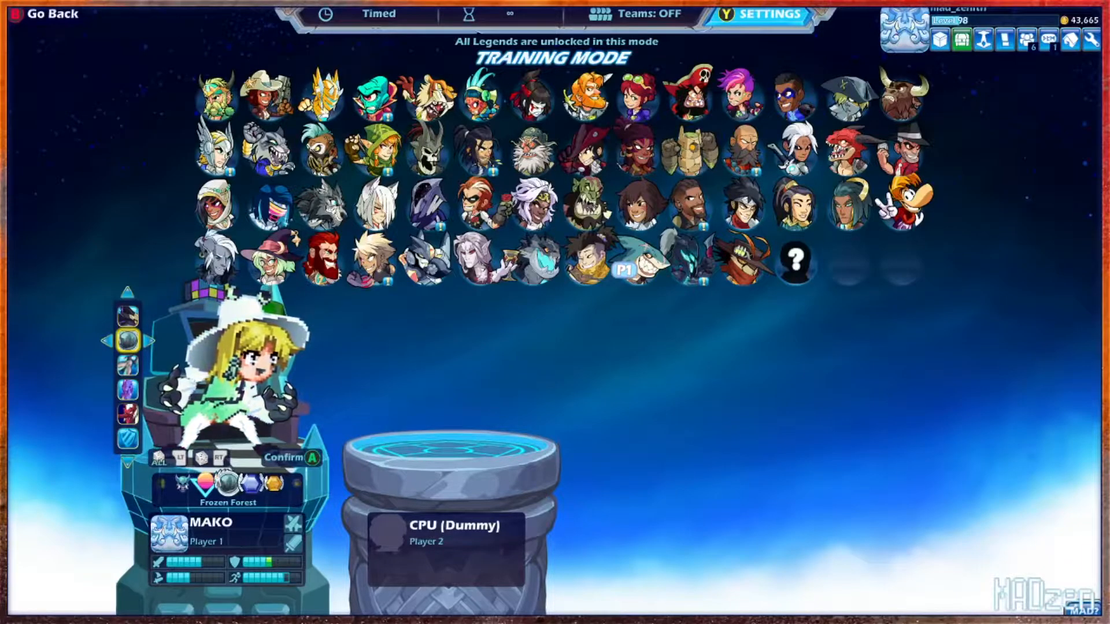
pyautogui.press('Left')
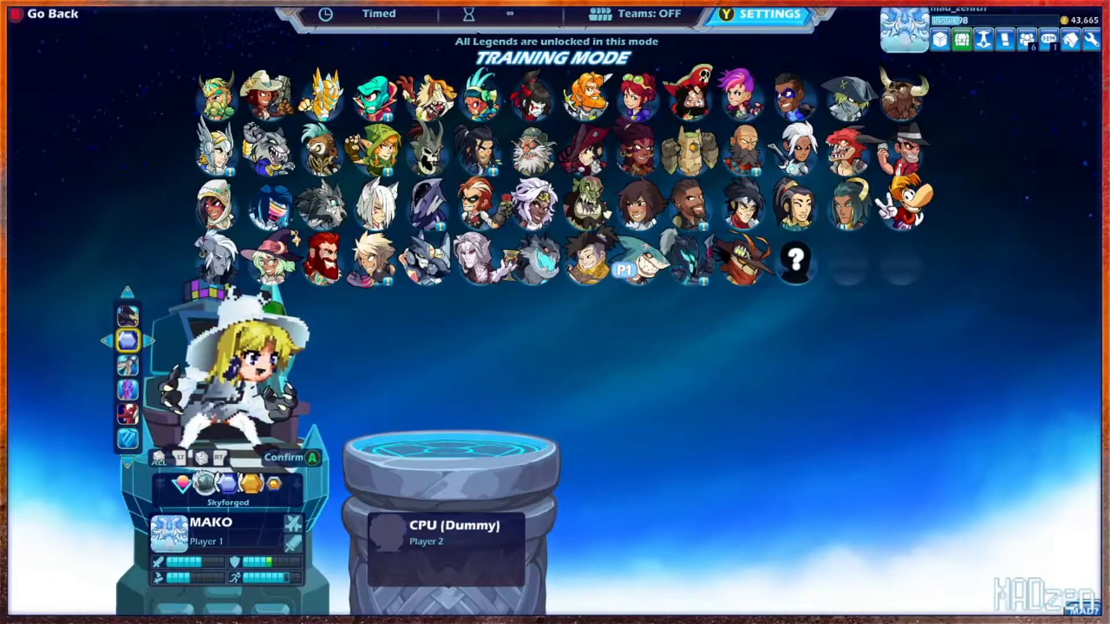
pyautogui.press('Right')
pyautogui.press('Left')
pyautogui.press('Left')
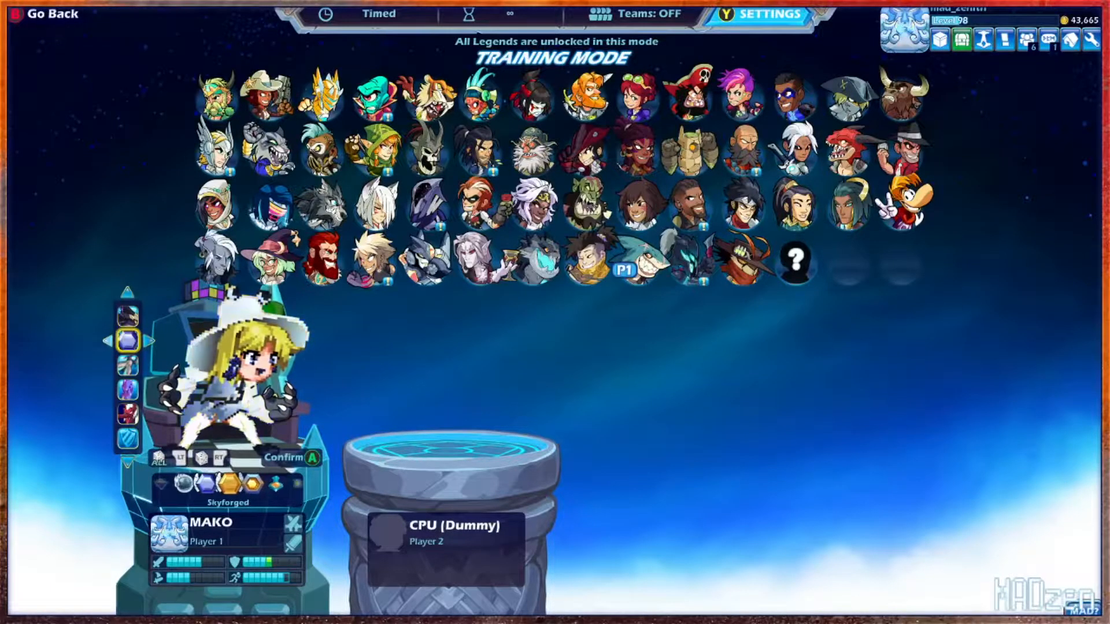
# - Compare the modded Mako skin in the Black, Sunset, Orange and Brown color schemes
pyautogui.press('Left')
pyautogui.press('Left')
pyautogui.press('Left')
pyautogui.press('Left')
pyautogui.press('Left')
pyautogui.press('Left')
pyautogui.press('Left')
pyautogui.press('Left')
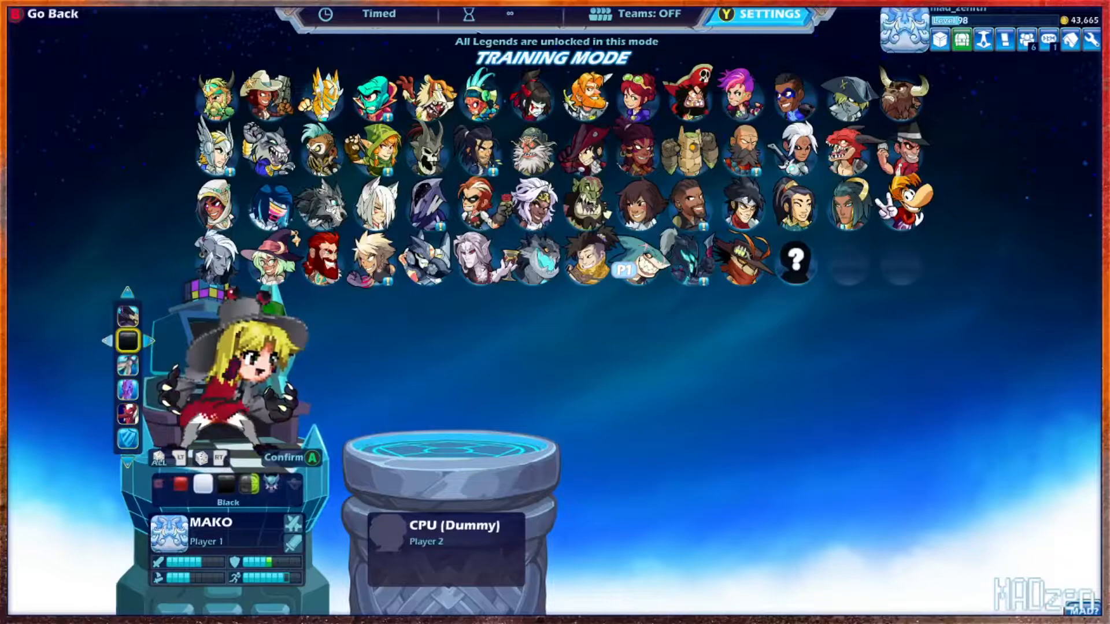
pyautogui.press('Left')
pyautogui.press('Left')
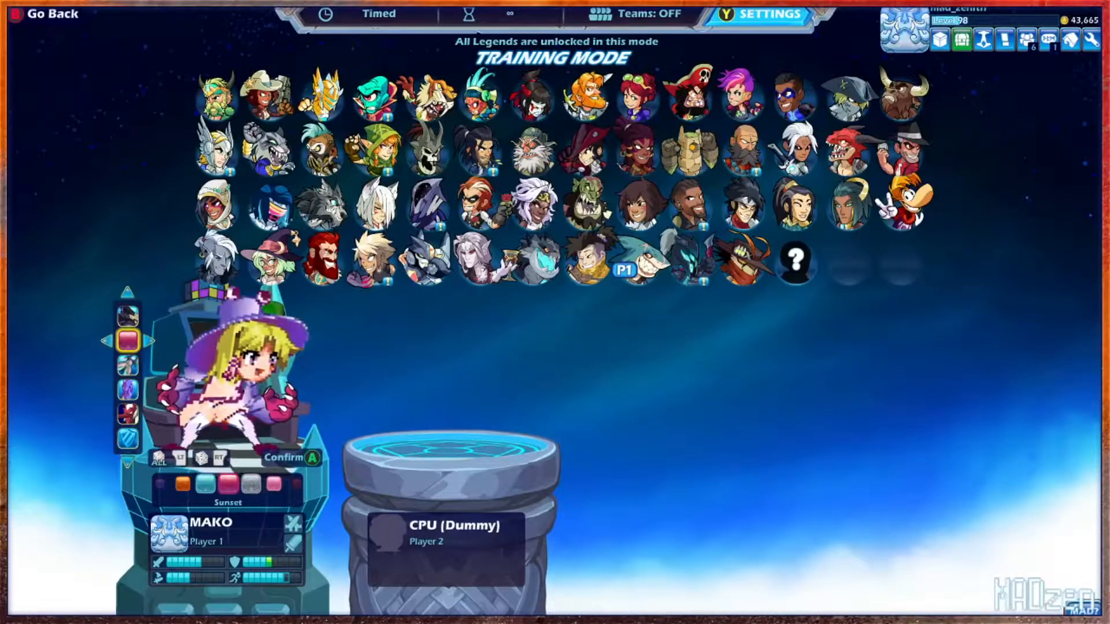
pyautogui.press('Left')
pyautogui.press('Left')
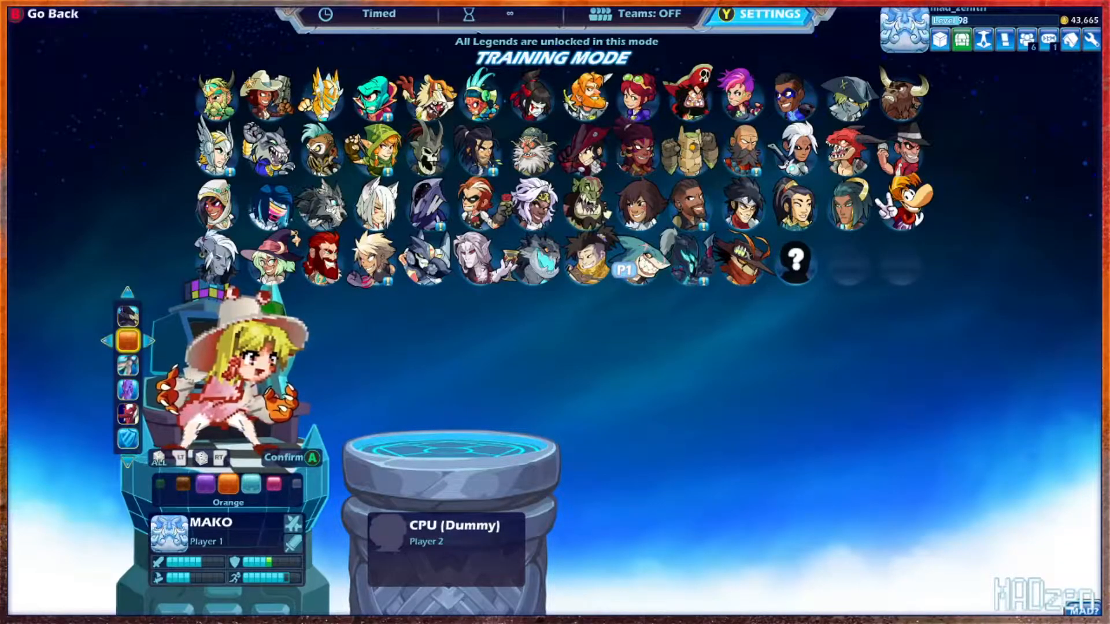
pyautogui.press('Left')
pyautogui.press('Left')
pyautogui.press('Left')
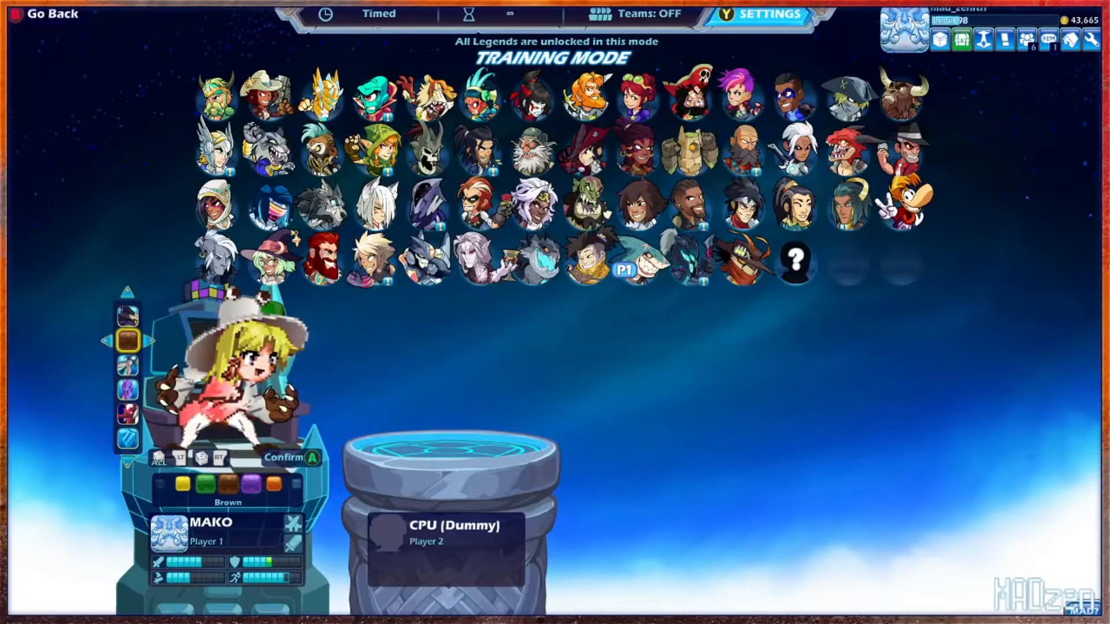
pyautogui.press('Right')
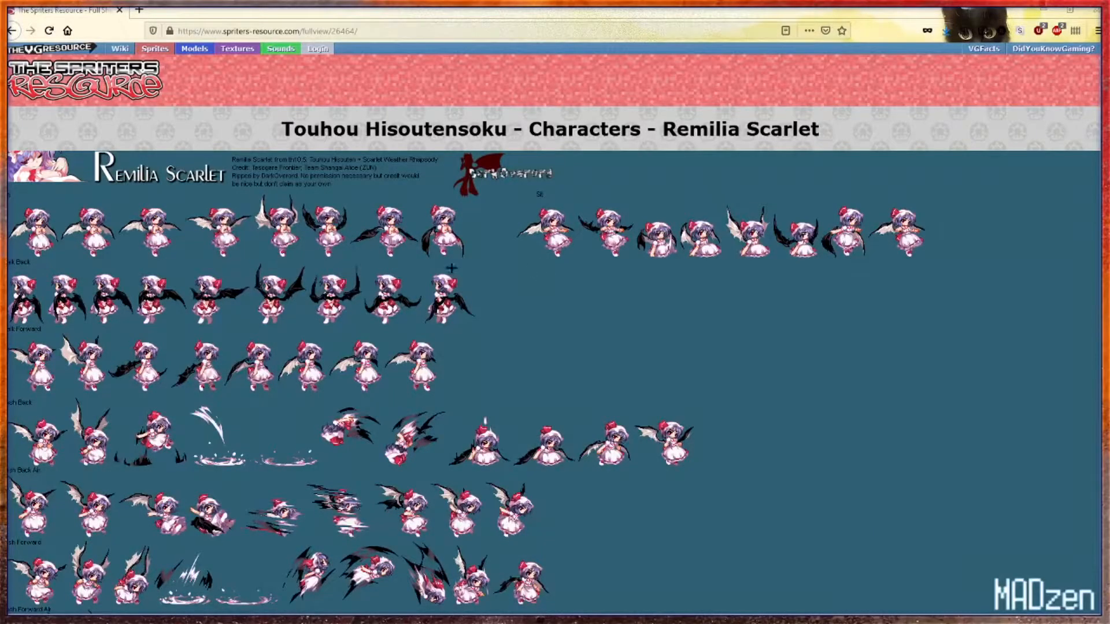
# - Look through the animation rows of the Remilia Scarlet sprite sheet on The Spriters Resource
pyautogui.scroll(-5, 569, 193)
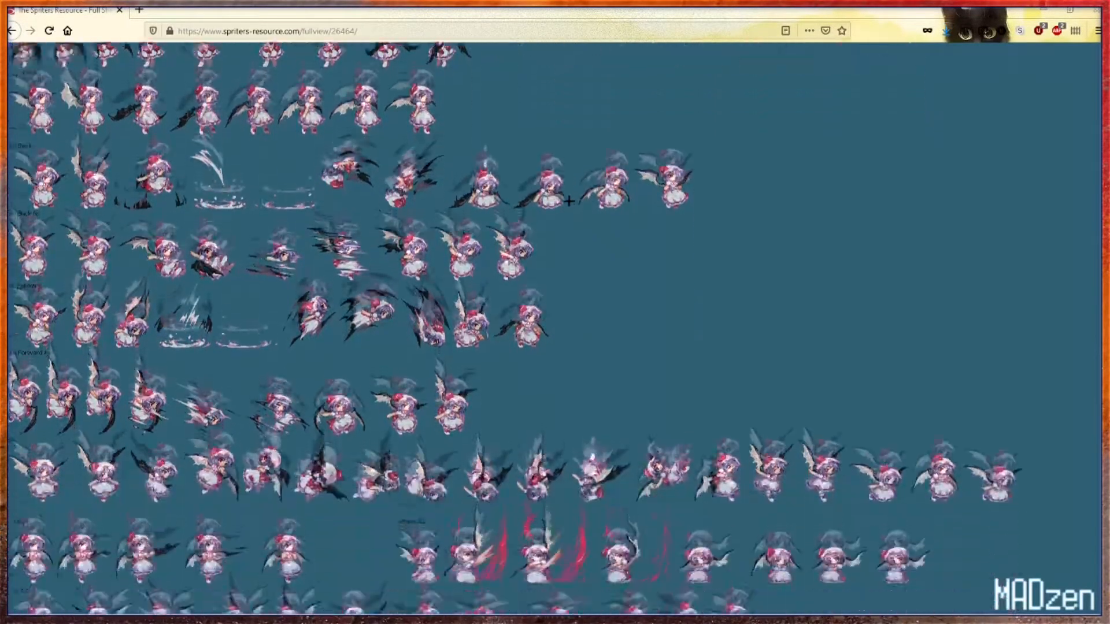
pyautogui.scroll(-3, 569, 206)
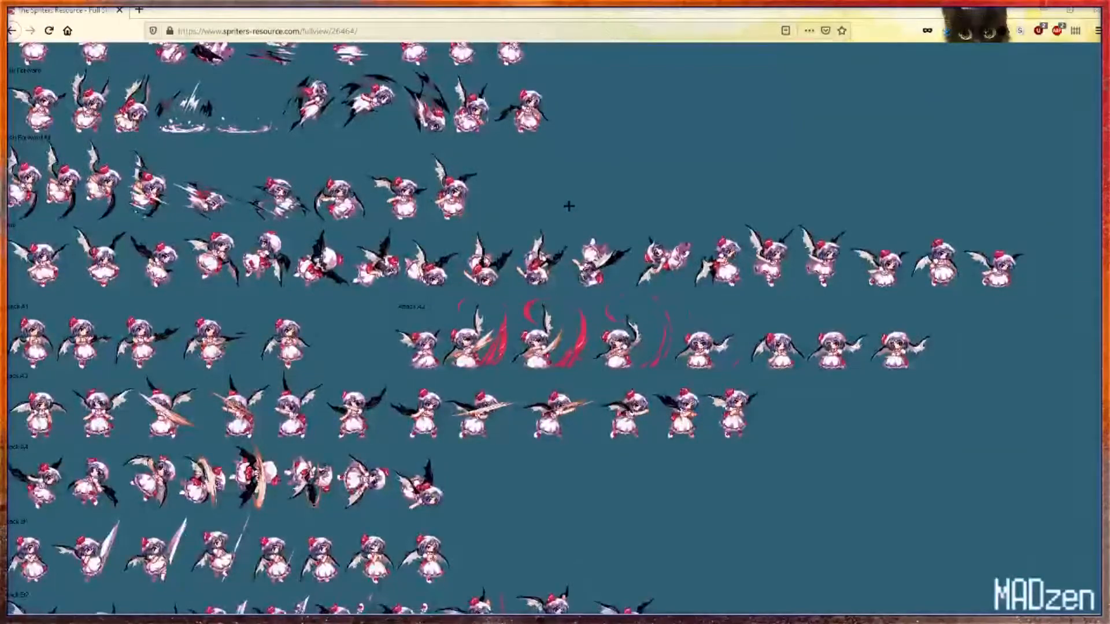
pyautogui.scroll(-3, 569, 206)
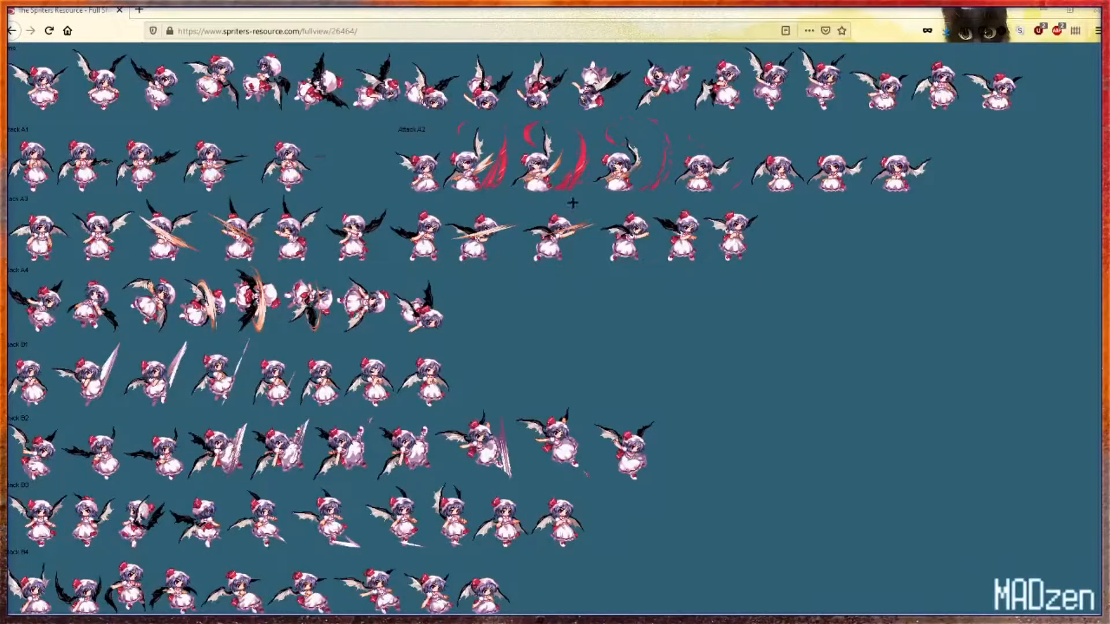
pyautogui.scroll(-10, 572, 202)
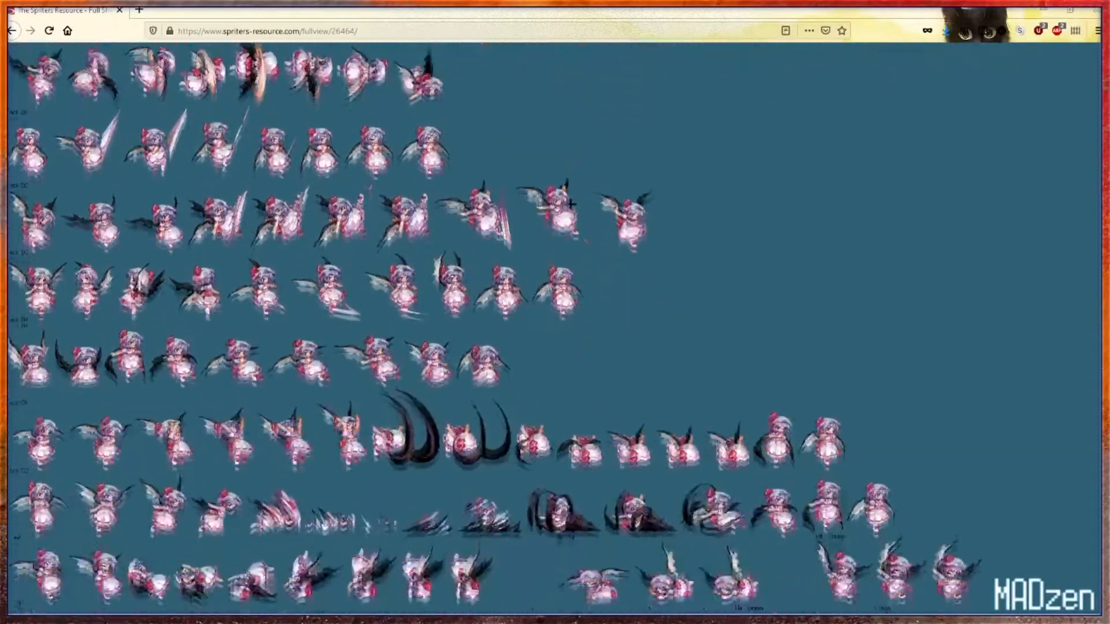
pyautogui.scroll(20, 572, 201)
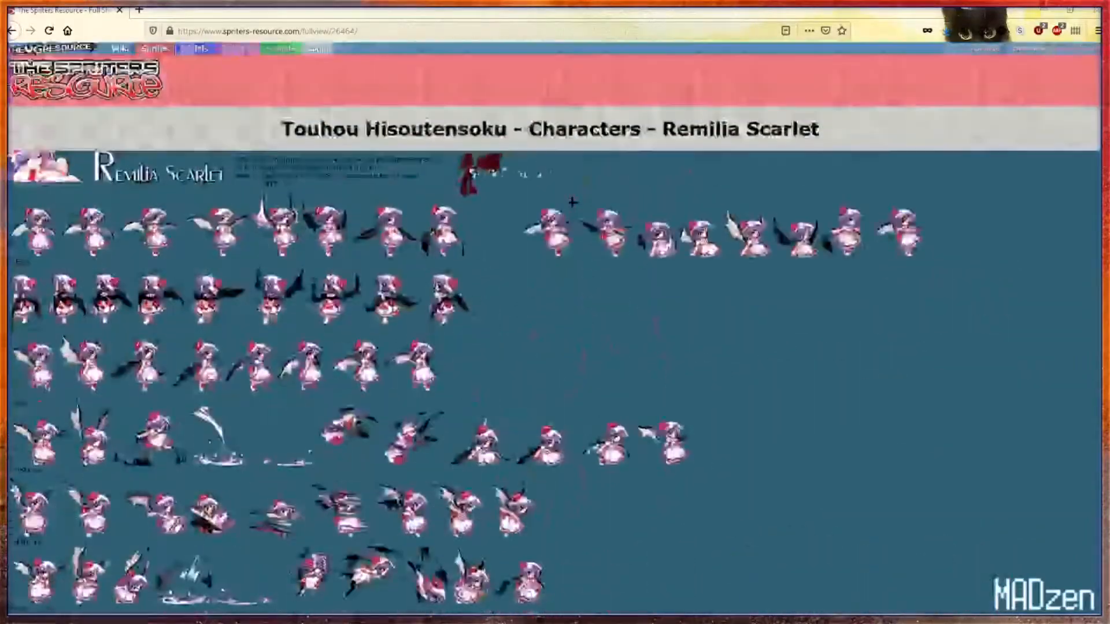
# - Go to the Touhou Hisoutensoku game page and open the Sakuya Izayoi sprite sheet in full view
pyautogui.click(438, 140)
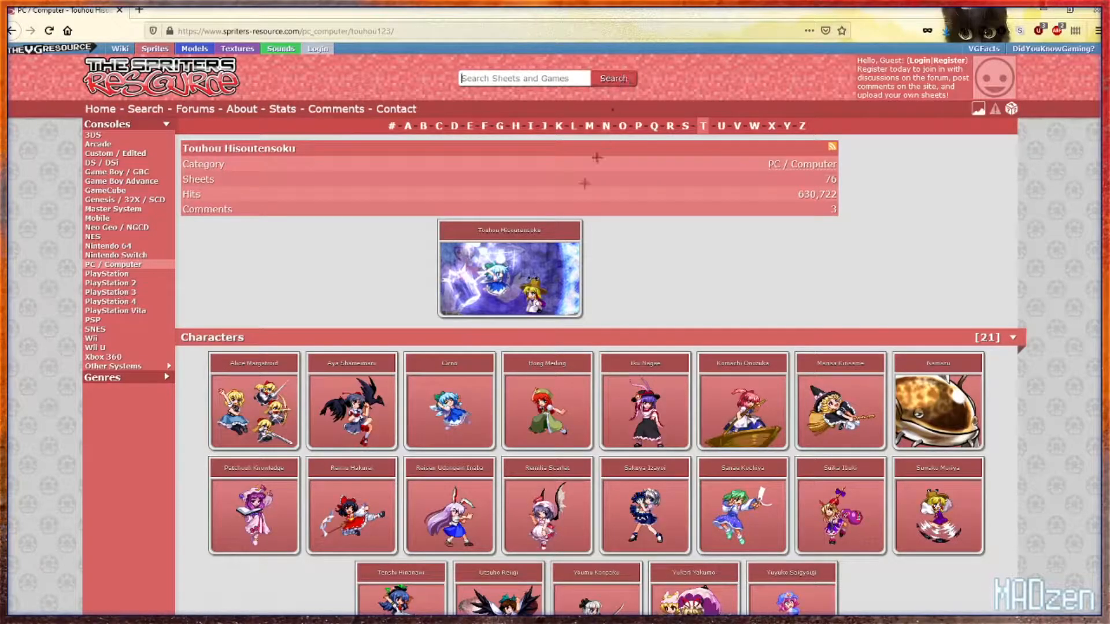
pyautogui.scroll(-5, 552, 291)
pyautogui.scroll(-4, 552, 291)
pyautogui.scroll(6, 537, 289)
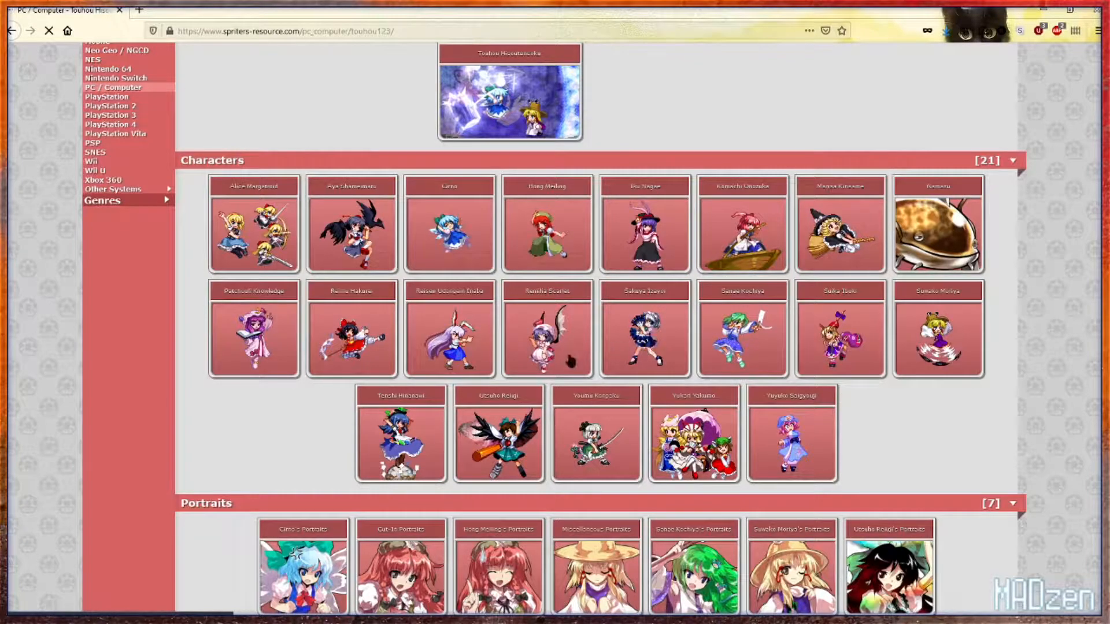
pyautogui.click(643, 341)
pyautogui.scroll(-5, 555, 330)
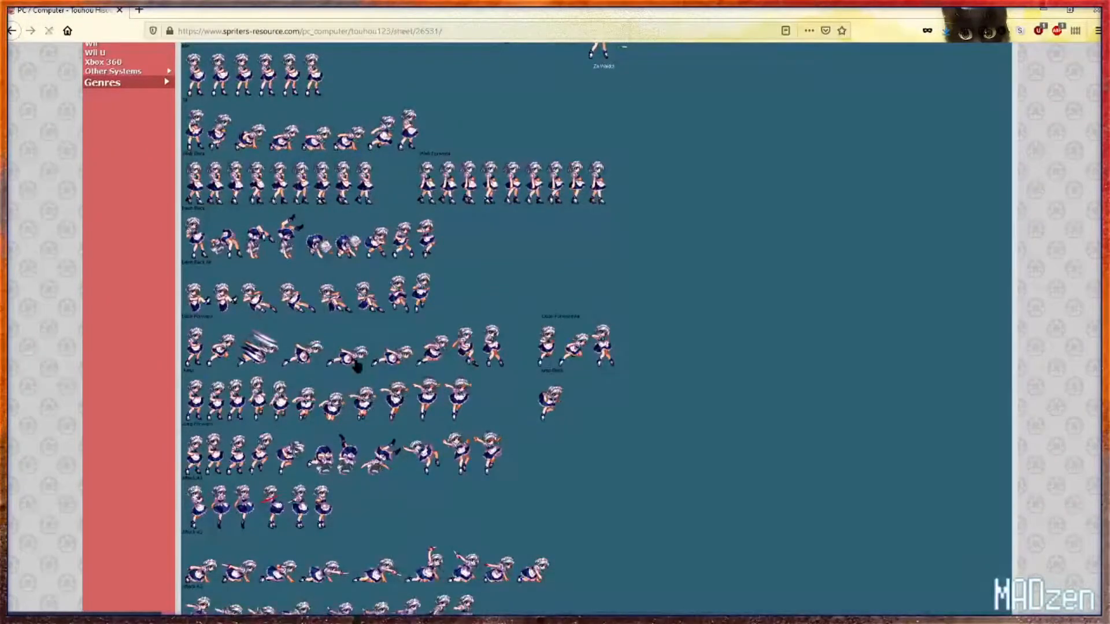
pyautogui.click(445, 330)
# - Scan the full Sakuya Izayoi sprite sheet to survey its available animation frames
pyautogui.scroll(-10, 485, 364)
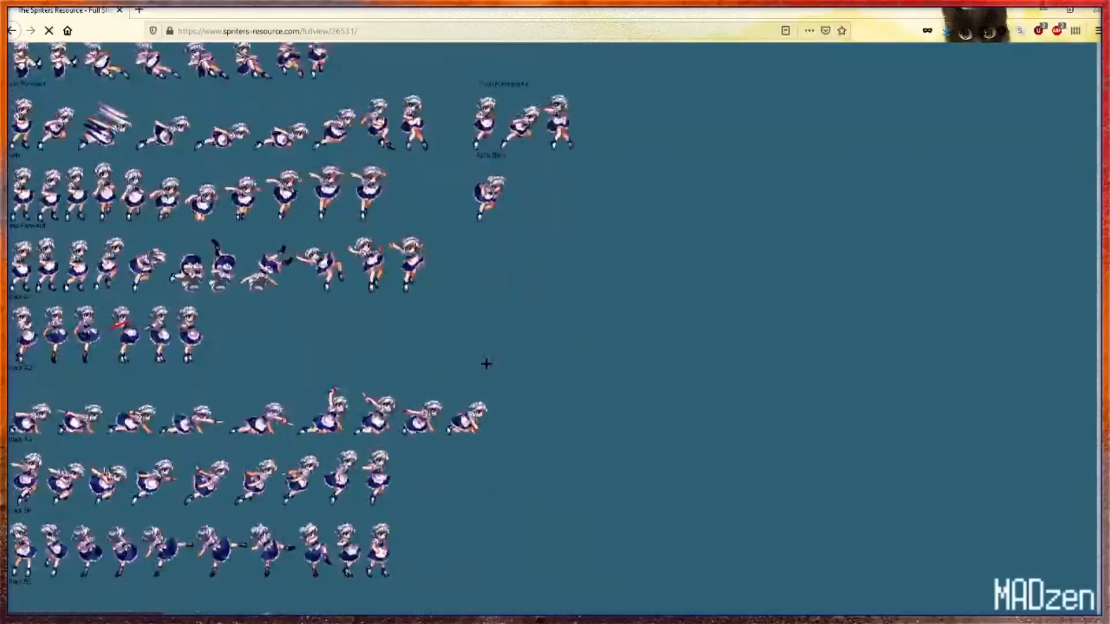
pyautogui.scroll(-10, 476, 368)
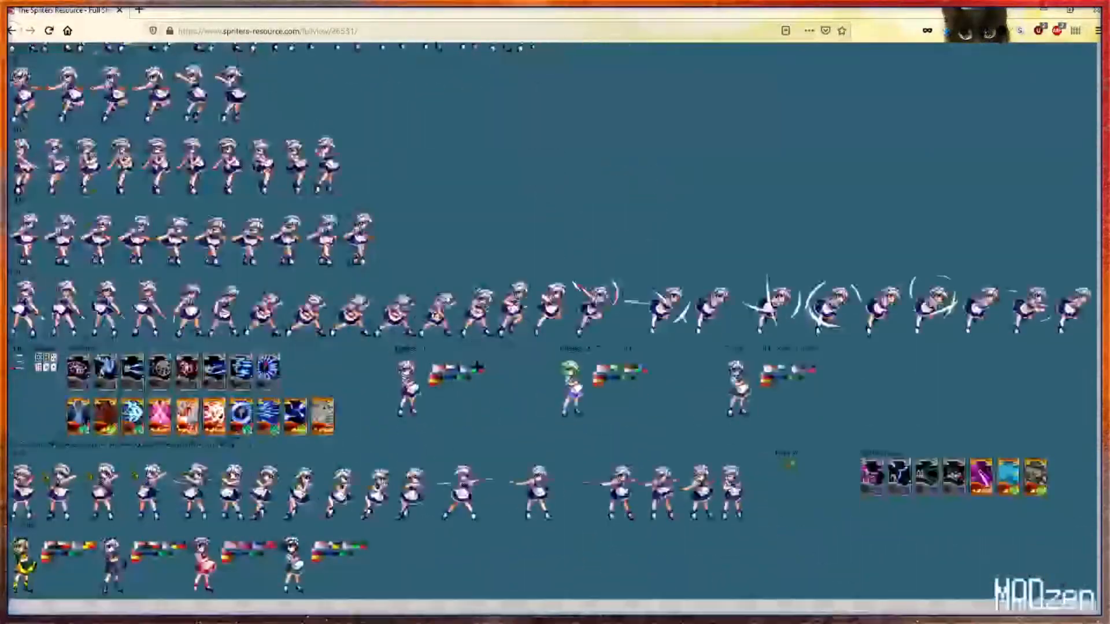
pyautogui.scroll(15, 480, 360)
pyautogui.scroll(10, 481, 357)
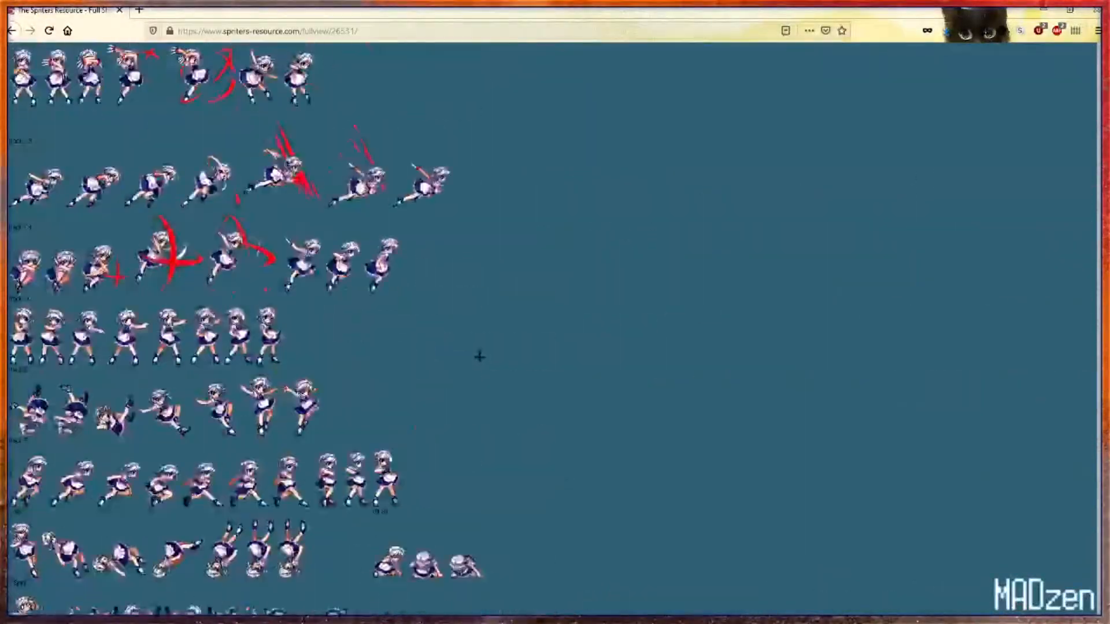
pyautogui.scroll(-10, 308, 327)
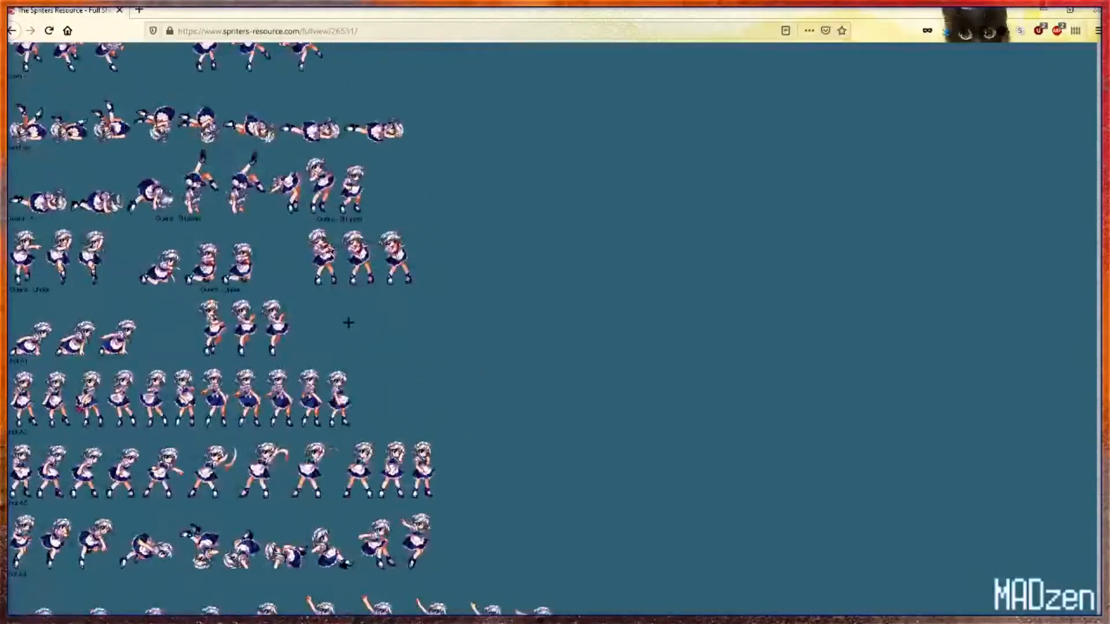
pyautogui.scroll(-5, 359, 345)
pyautogui.scroll(-10, 443, 344)
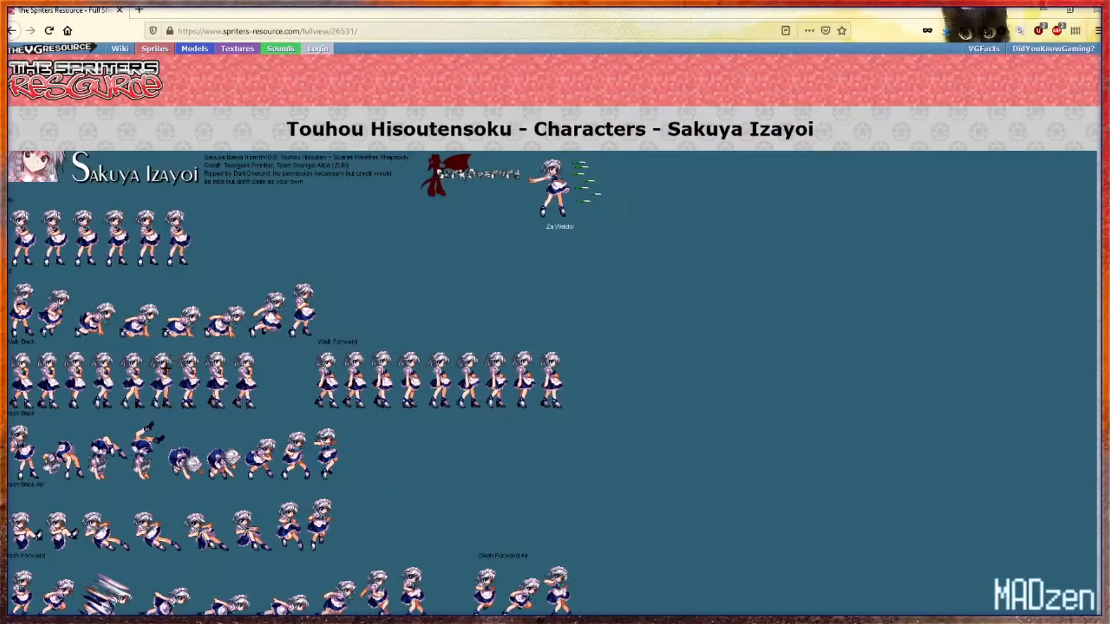
# - Examine Sakuya's dash, jump and attack animation rows, and return to the start of the sheet
pyautogui.scroll(-3, 176, 370)
pyautogui.scroll(-3, 178, 372)
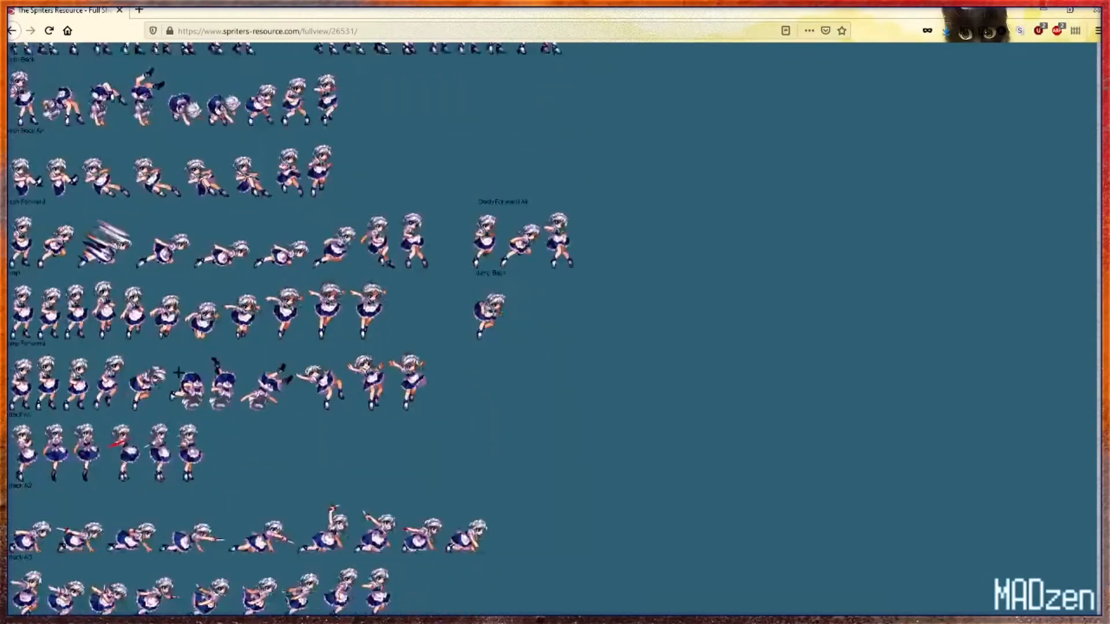
pyautogui.scroll(-7, 177, 373)
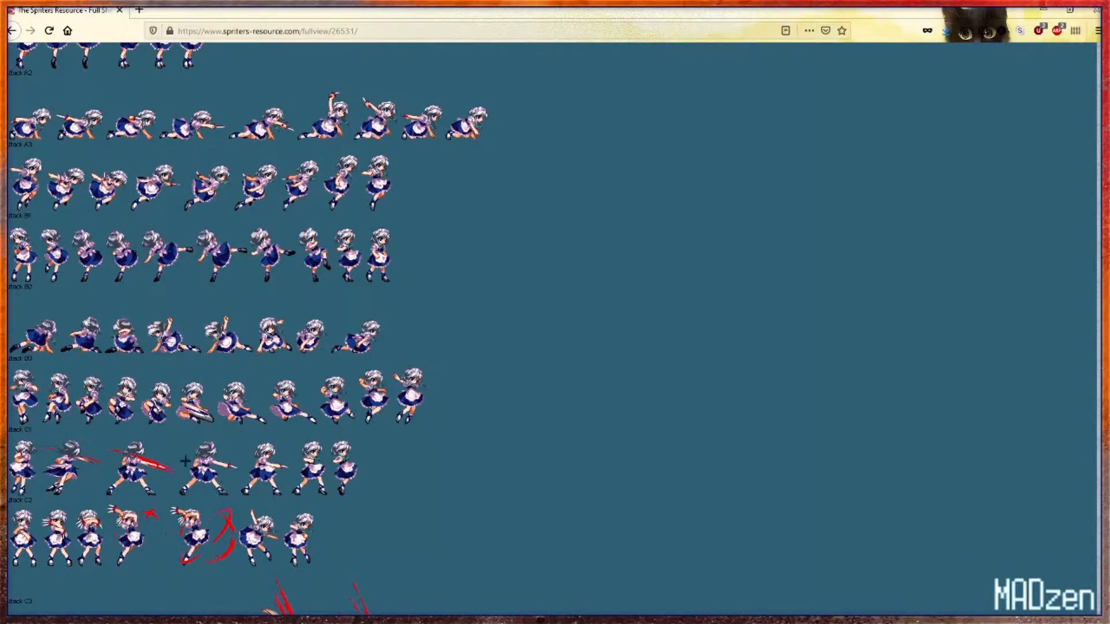
pyautogui.scroll(-3, 255, 461)
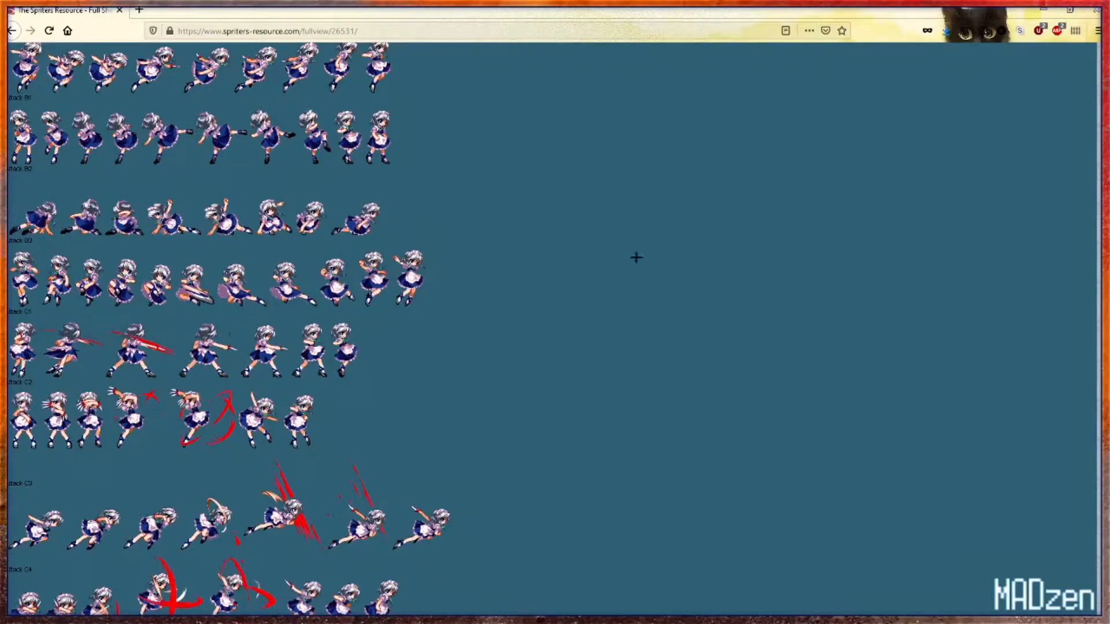
pyautogui.scroll(15, 313, 286)
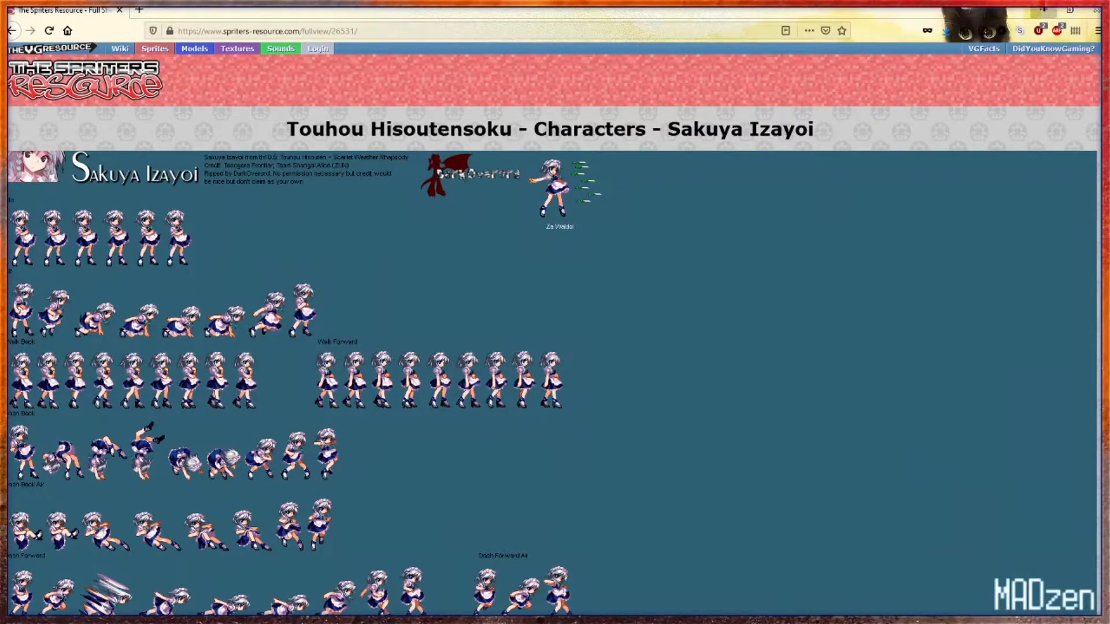
# - Switch to Illustrator and check the export options for the lower cropped Remilia portrait without exporting it
pyautogui.click(1043, 10)
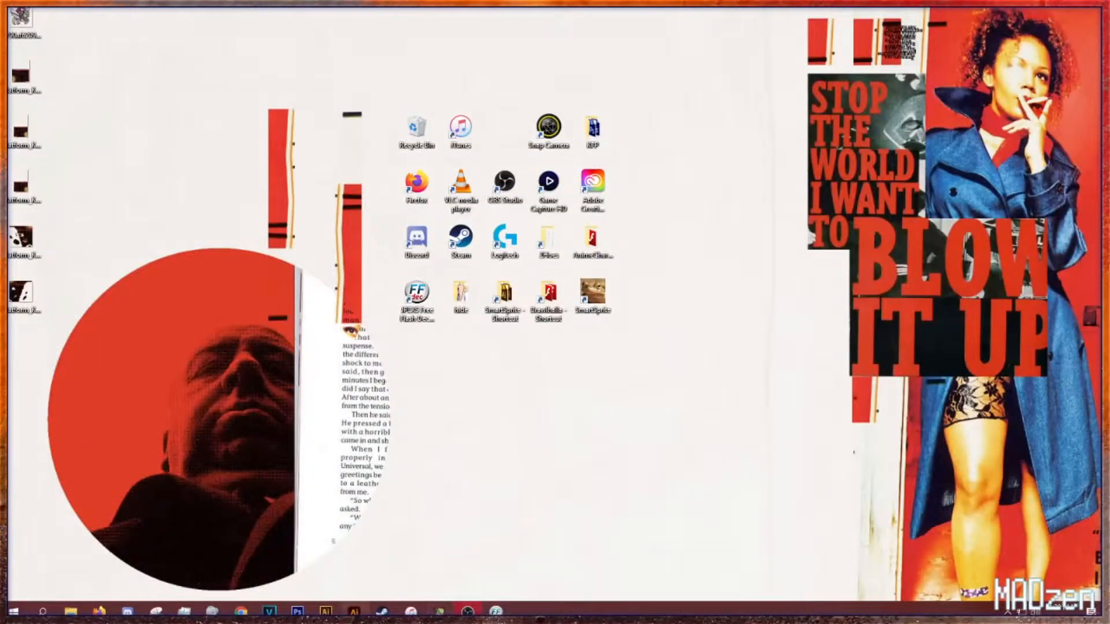
pyautogui.click(354, 611)
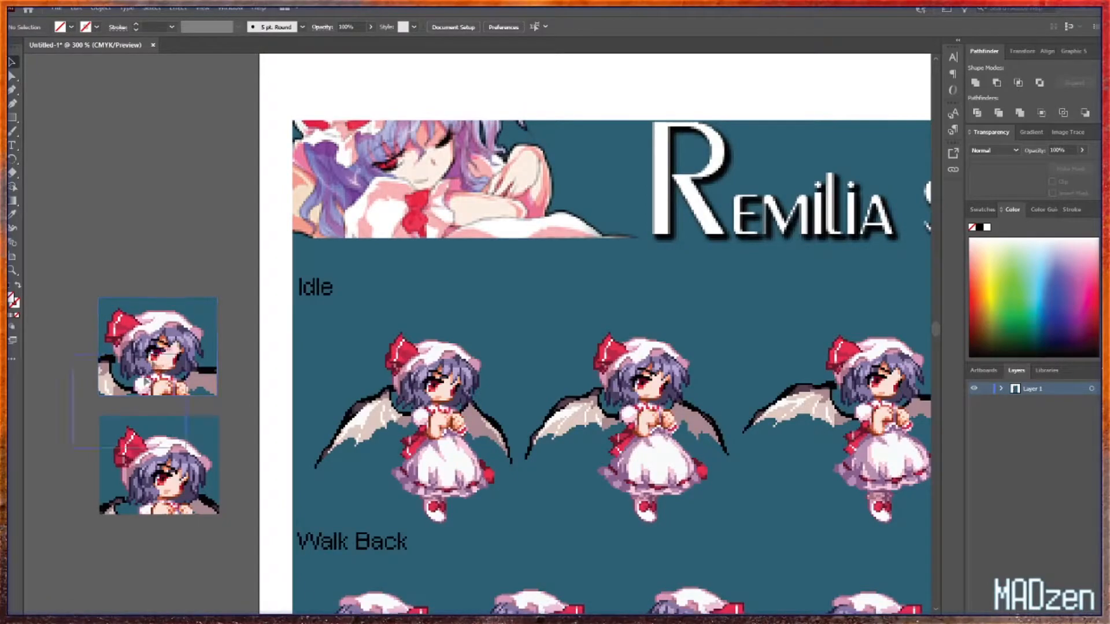
pyautogui.click(152, 463)
pyautogui.rightClick(152, 462)
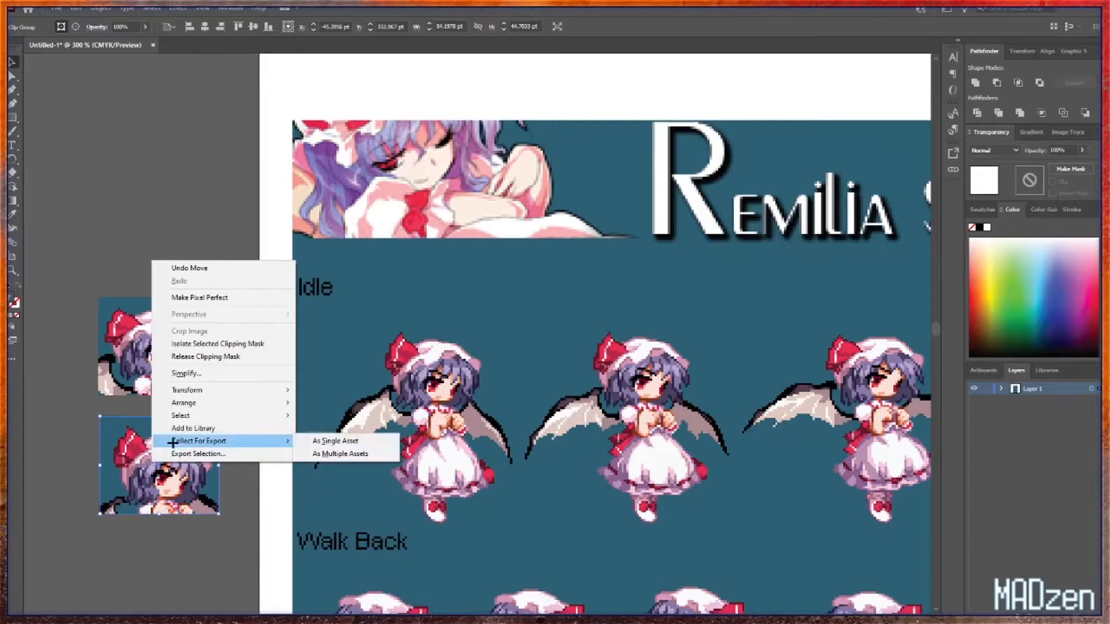
pyautogui.click(66, 412)
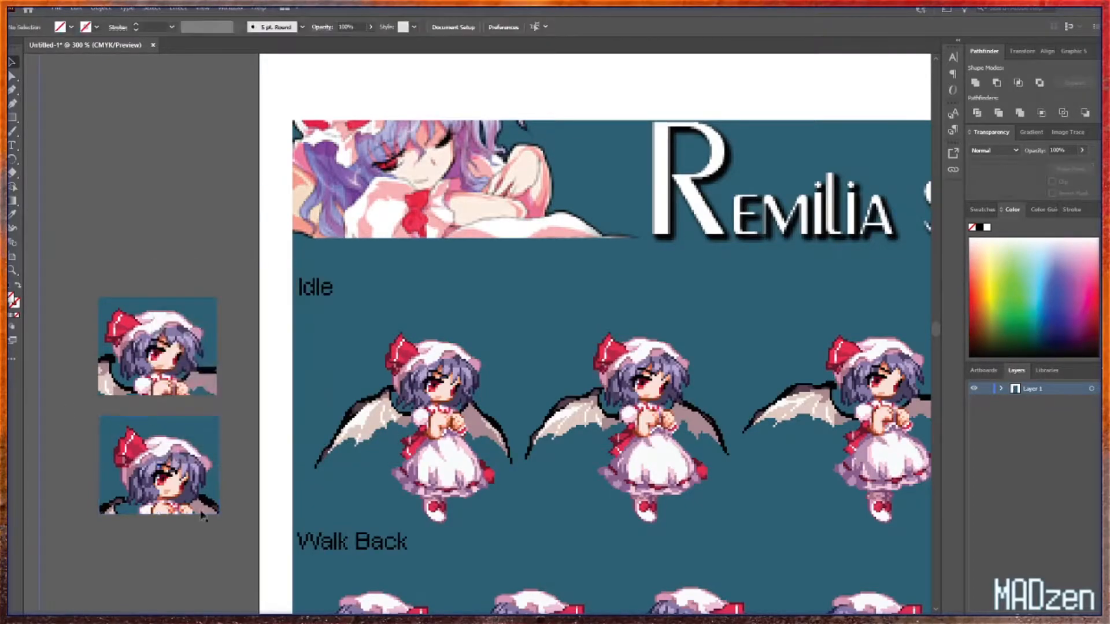
# - Scan the Remilia sheet from the Idle row down to the Shot A3 row for a frame with a usable leg
pyautogui.scroll(-2, 358, 294)
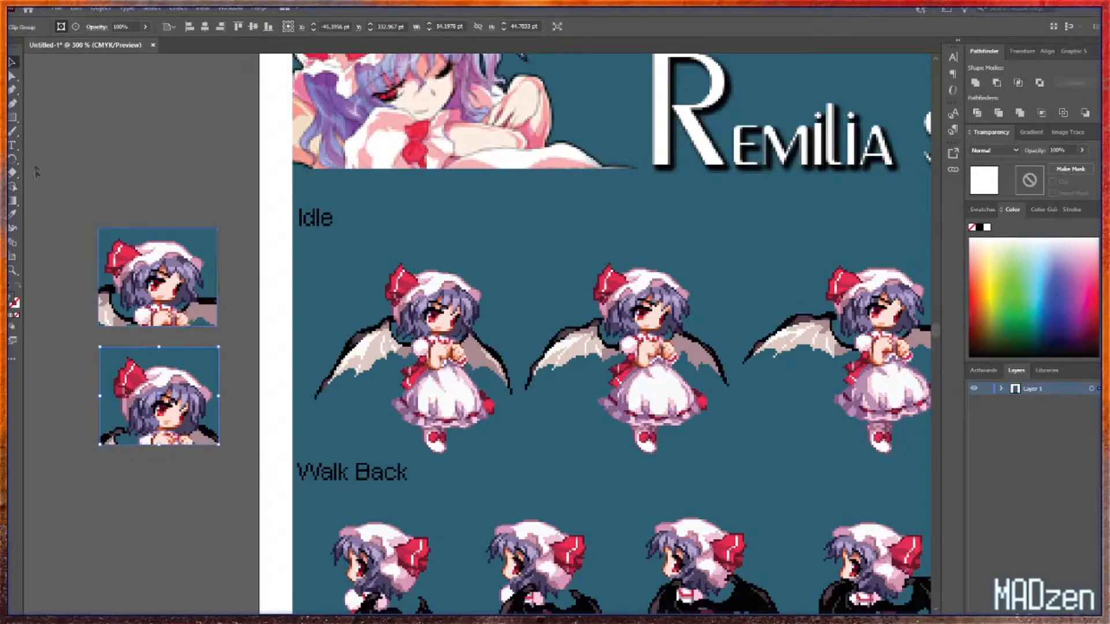
pyautogui.click(12, 117)
pyautogui.scroll(-12, 598, 260)
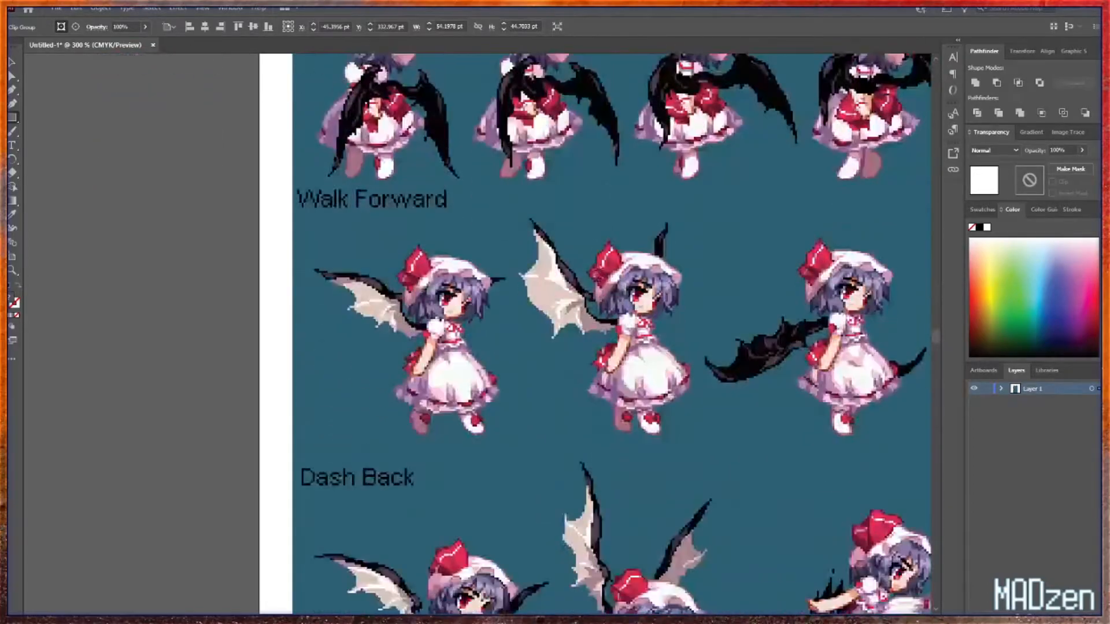
pyautogui.scroll(-12, 593, 274)
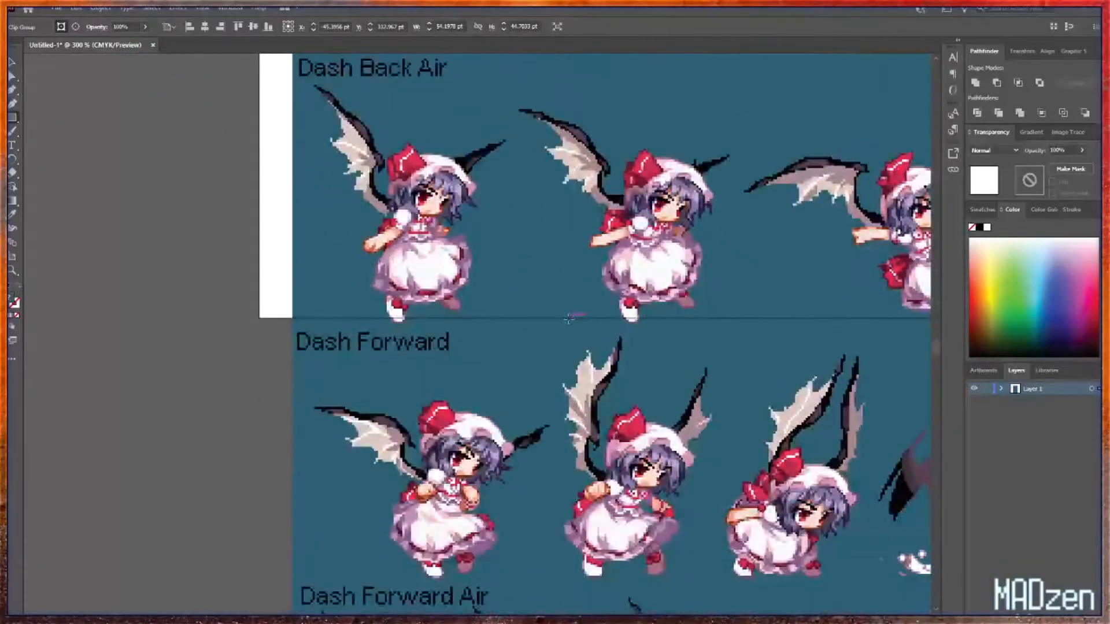
pyautogui.scroll(-15, 930, 354)
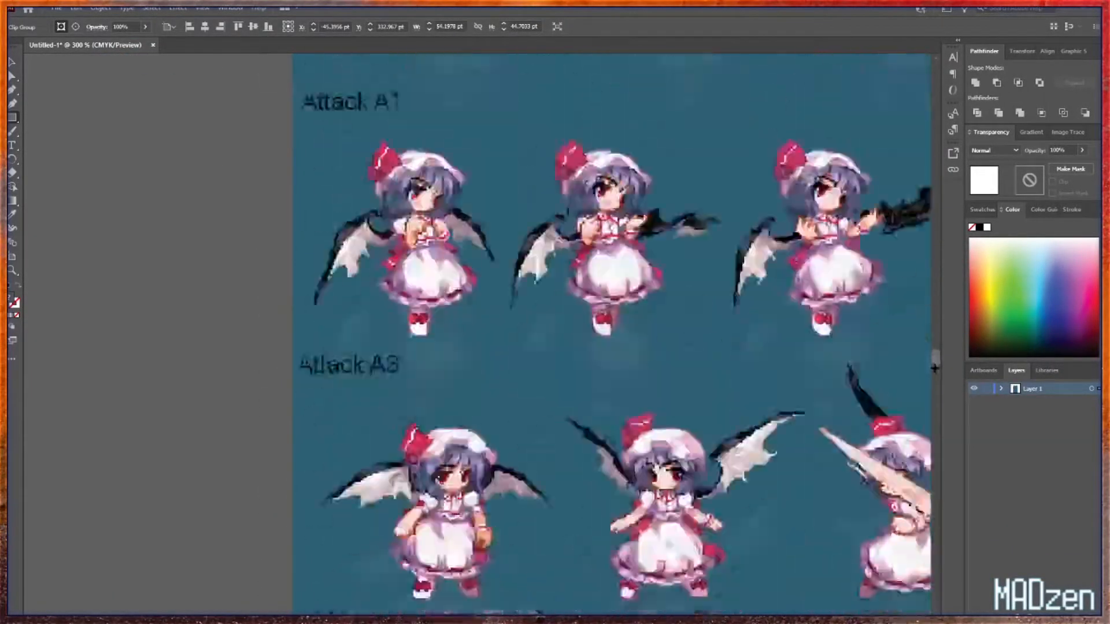
pyautogui.scroll(-15, 935, 375)
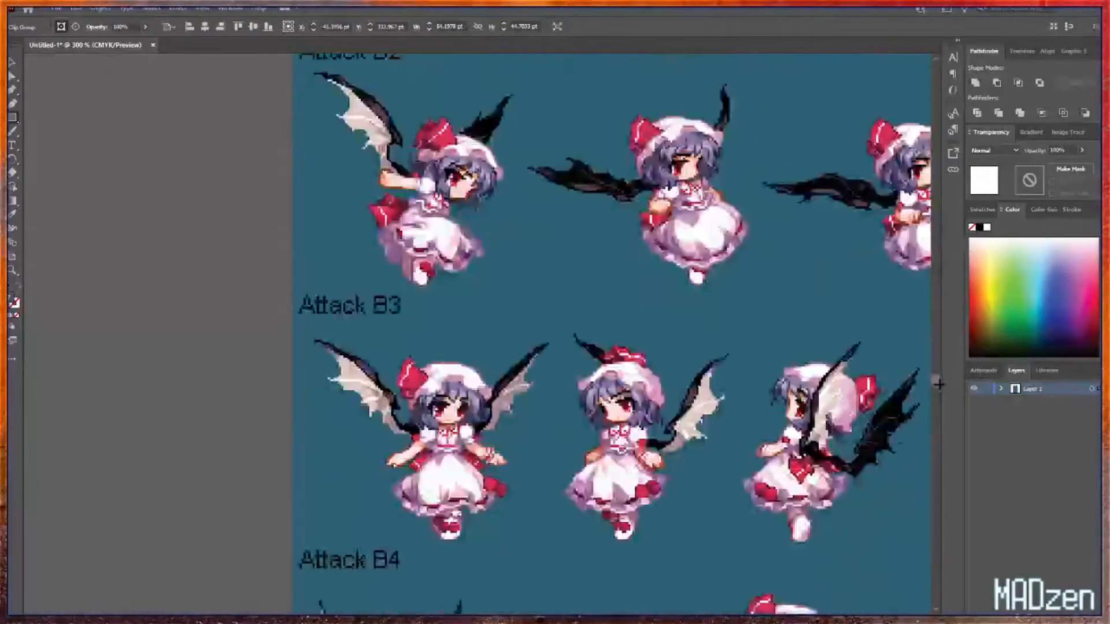
pyautogui.scroll(-15, 943, 398)
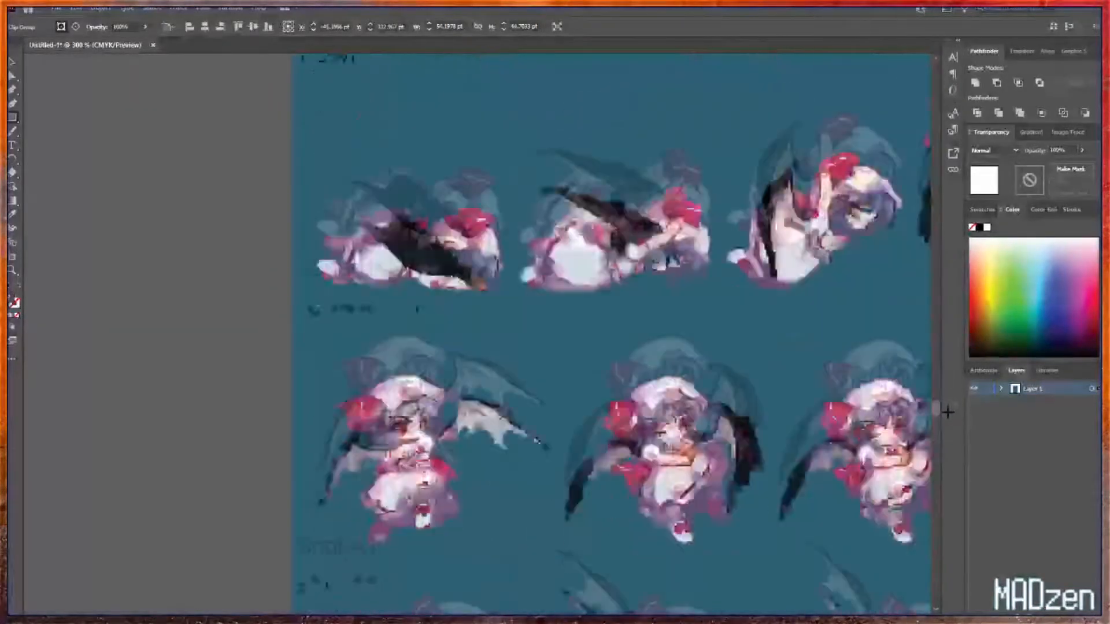
pyautogui.scroll(-4, 949, 418)
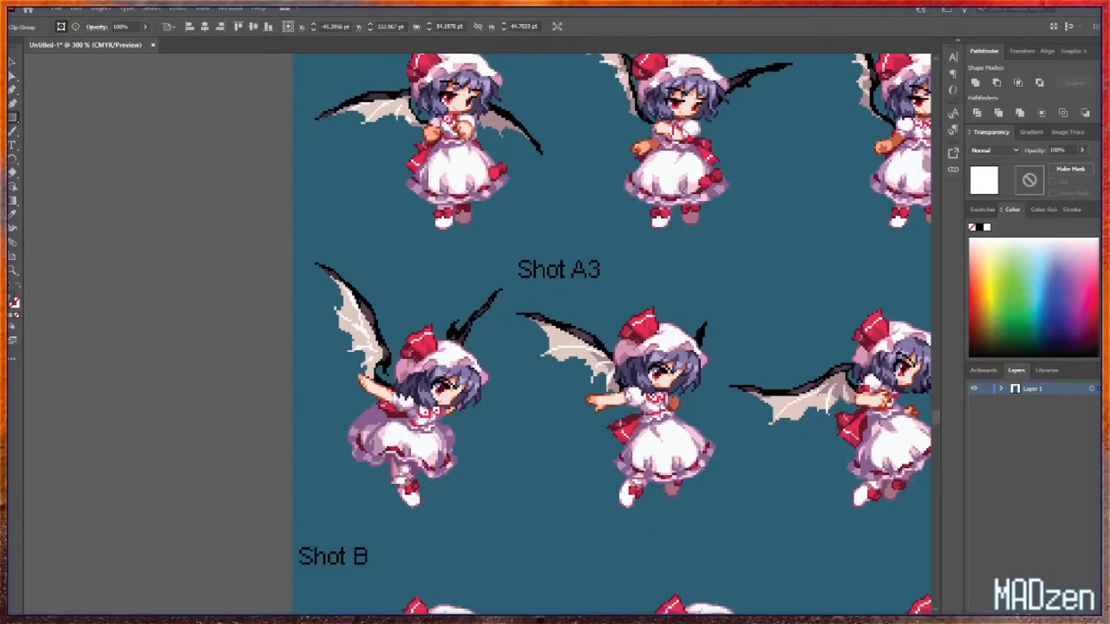
pyautogui.moveTo(380, 447); pyautogui.dragTo(434, 514)
pyautogui.press('v')
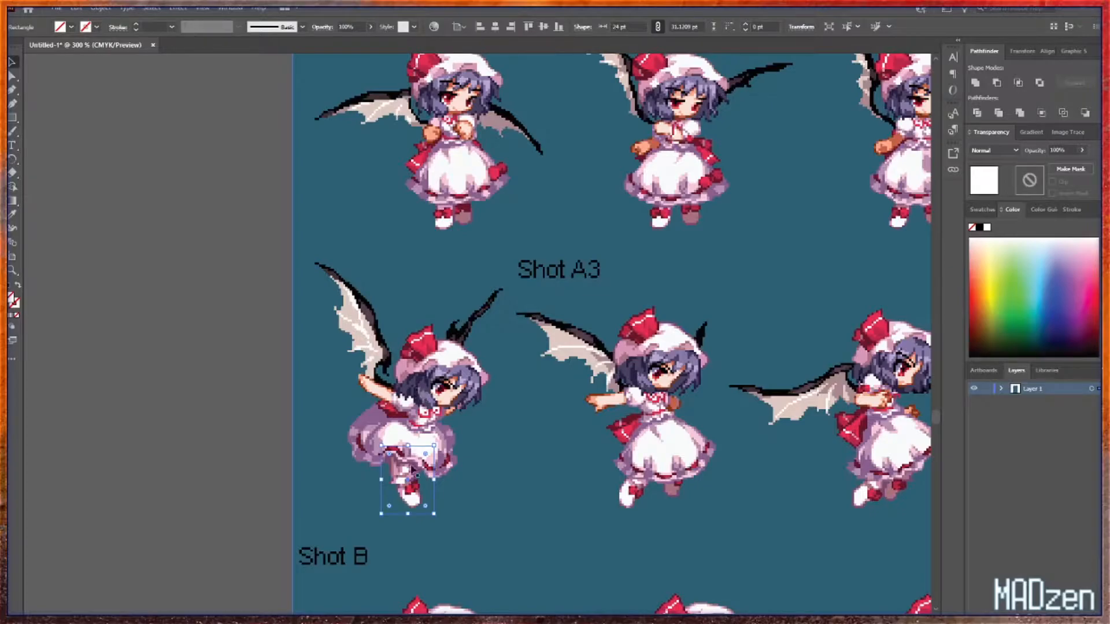
pyautogui.click(406, 494)
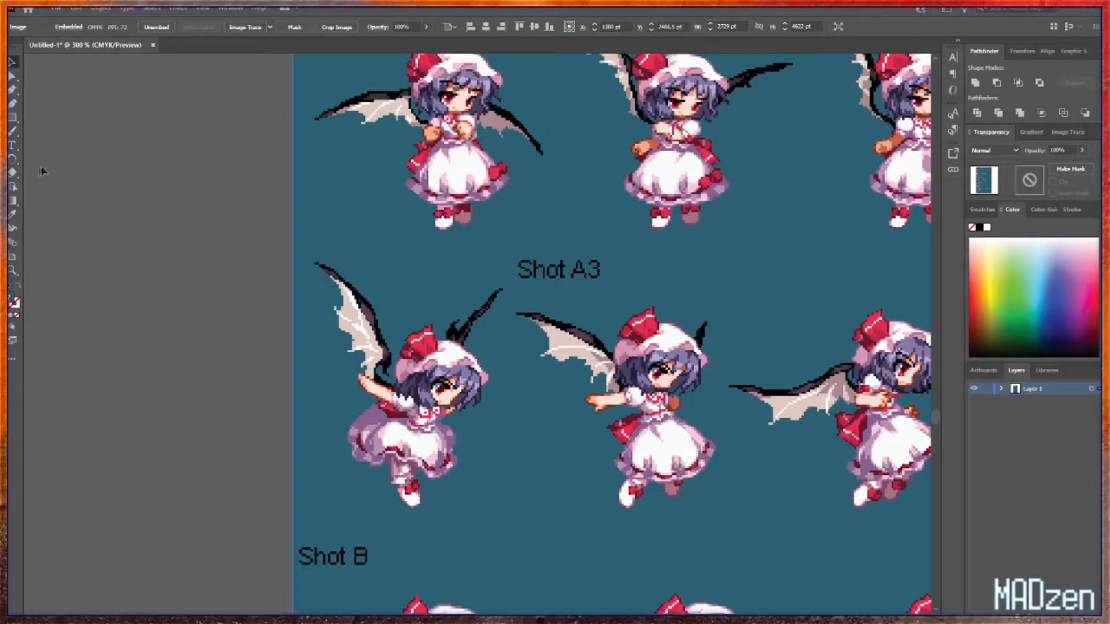
# - Draw a rectangle about 22 by 28 pt over the lower leg of the first Shot A3 sprite and make a clipping mask with it
pyautogui.click(11, 118)
pyautogui.moveTo(383, 452)
pyautogui.mouseDown()
pyautogui.moveTo(448, 513)
pyautogui.moveTo(430, 513)
pyautogui.mouseUp()
pyautogui.press('v')
pyautogui.keyDown('shift'); pyautogui.click(467, 455); pyautogui.keyUp('shift')
pyautogui.rightClick(401, 482)
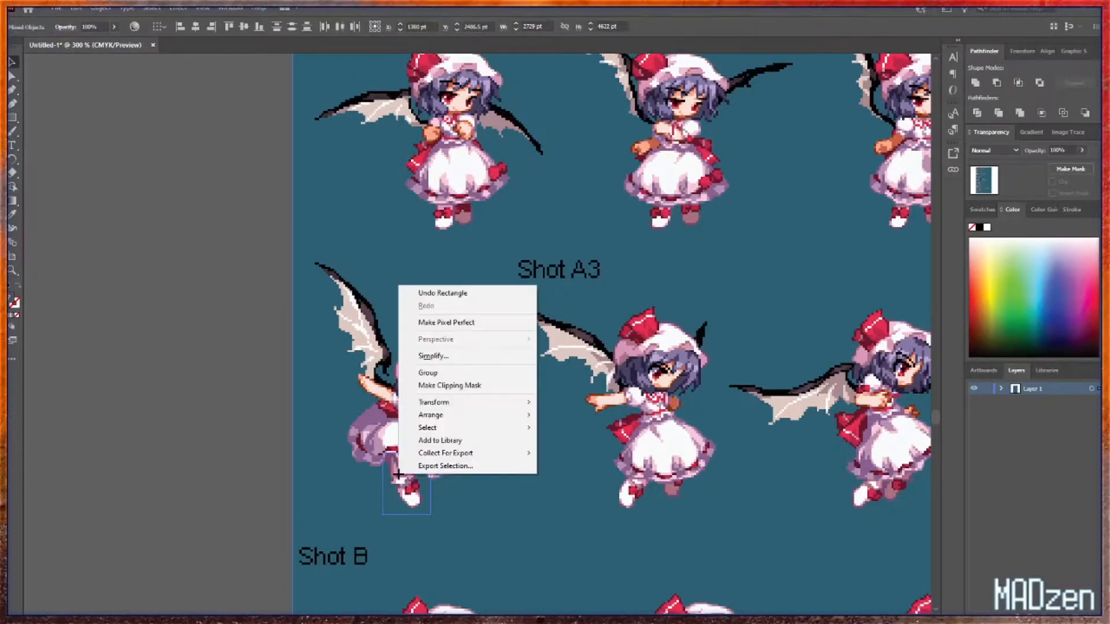
pyautogui.click(441, 385)
# - Move the clipped leg onto the empty canvas beside the artboard and keep it selected
pyautogui.moveTo(428, 495); pyautogui.dragTo(136, 323)
pyautogui.click(203, 512)
pyautogui.click(234, 409)
pyautogui.click(144, 332)
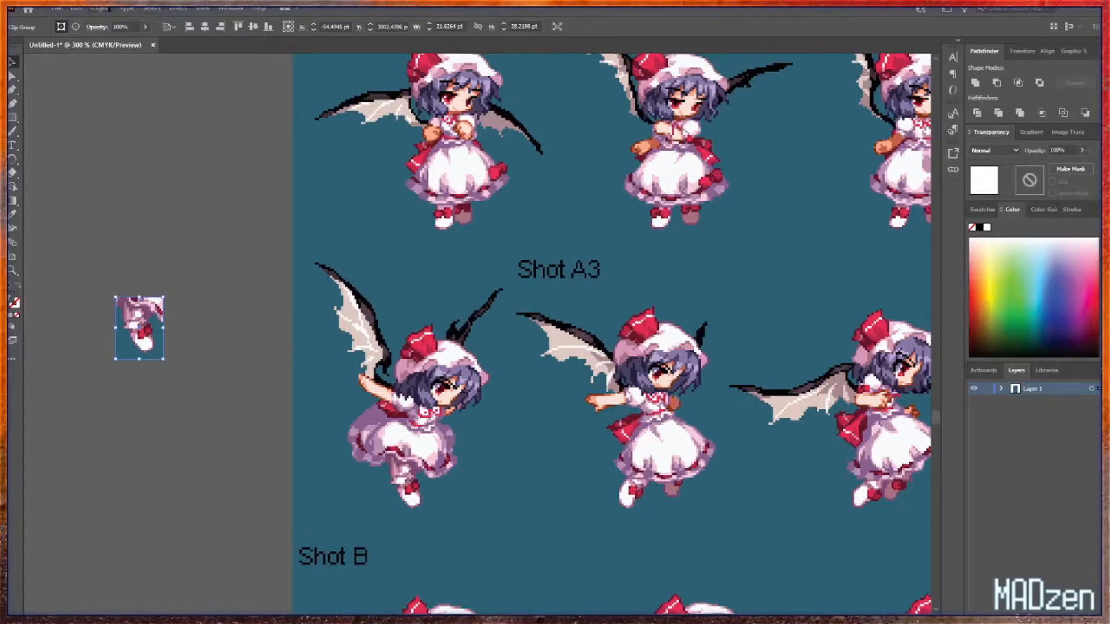
# - Try rasterizing the clipped leg in CMYK at High (300 ppi) with a transparent background, and undo it
pyautogui.click(104, 7)
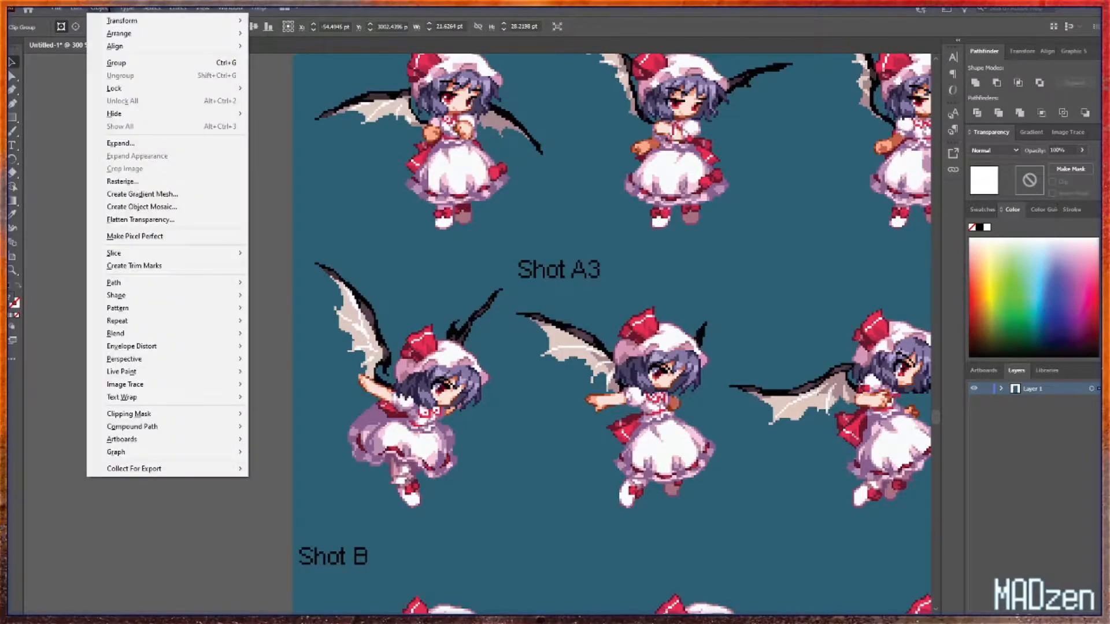
pyautogui.click(125, 179)
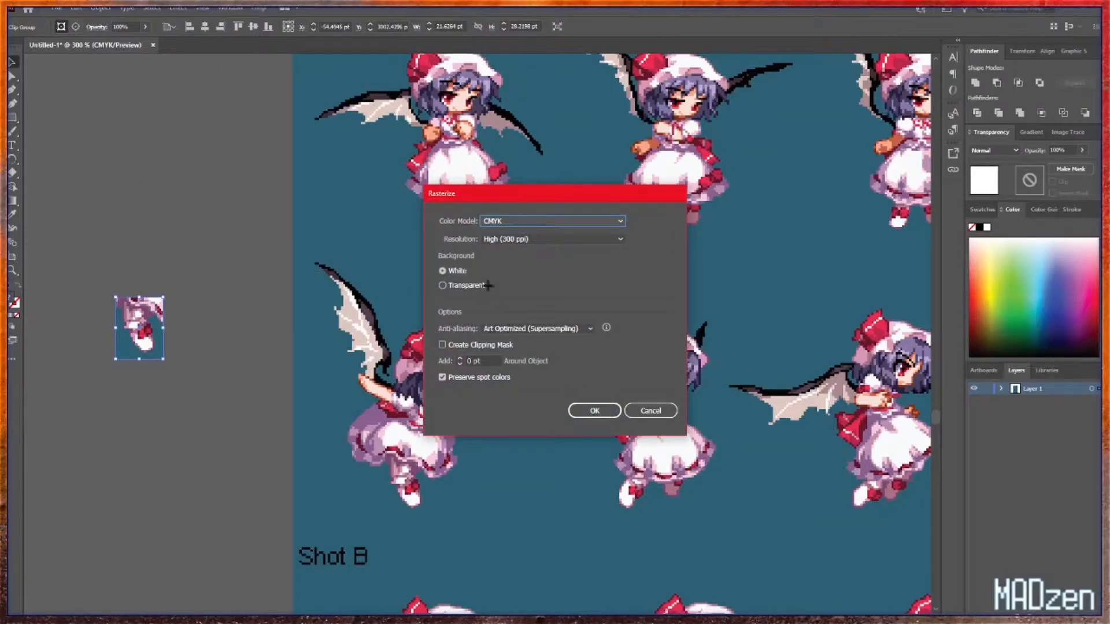
pyautogui.click(471, 286)
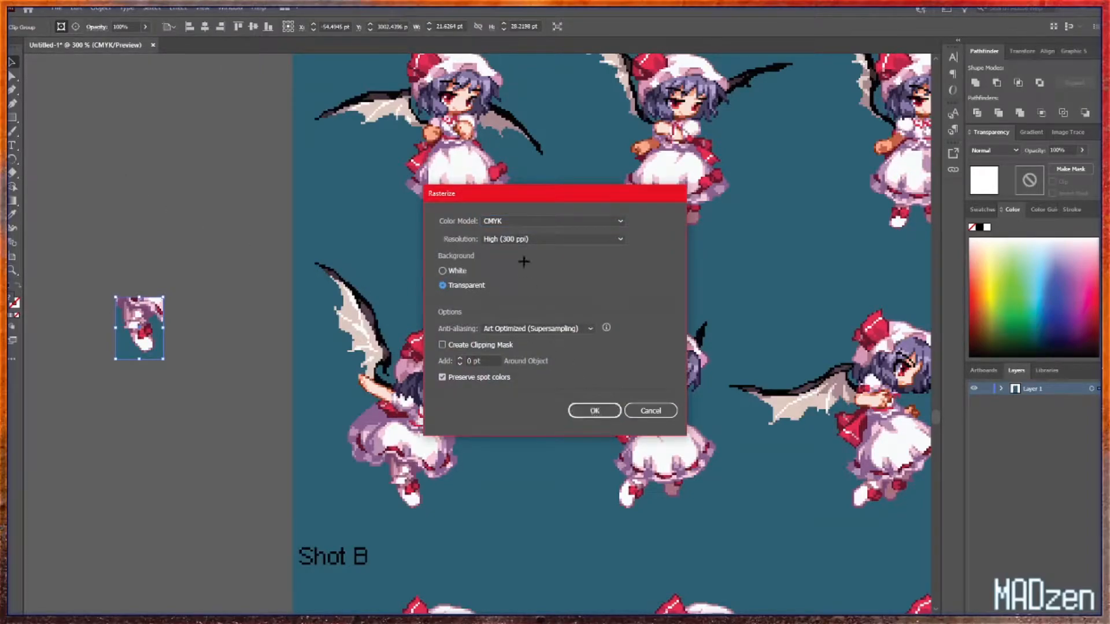
pyautogui.click(597, 408)
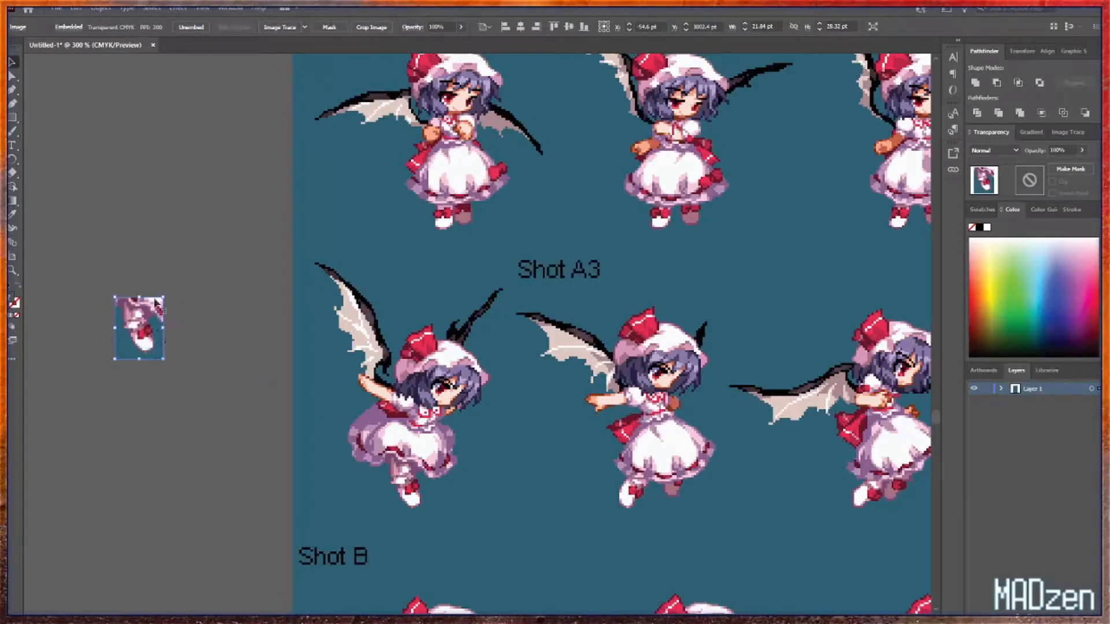
pyautogui.hotkey('ctrl', 'z')
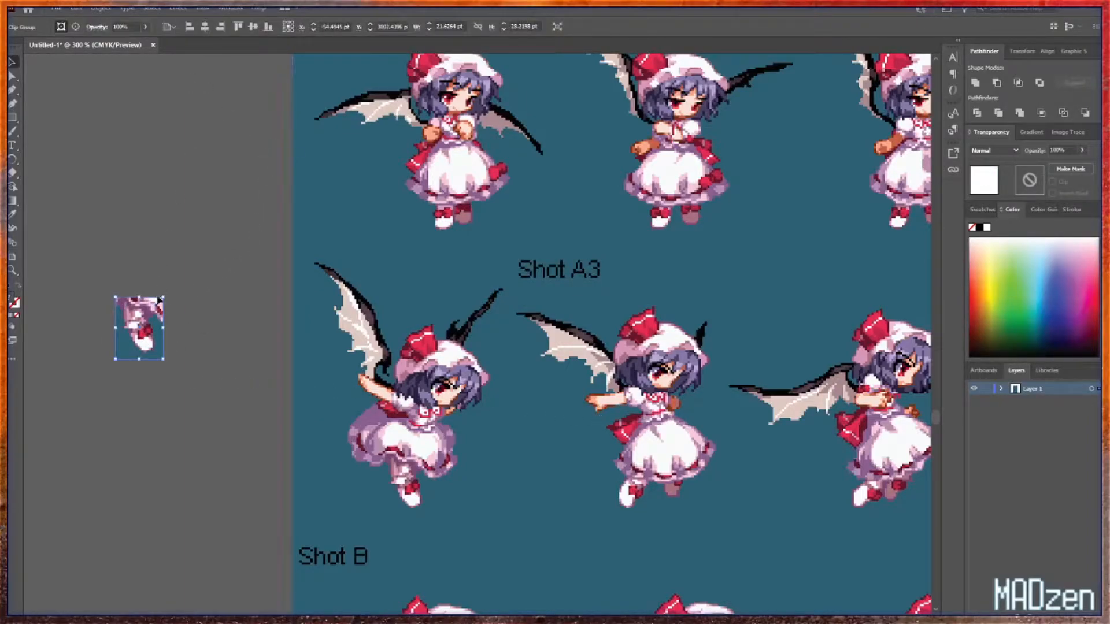
# - Set the clipped leg's blending mode to Darken and flatten its transparency with the High Resolution preset, preserving alpha transparency
pyautogui.click(1003, 150)
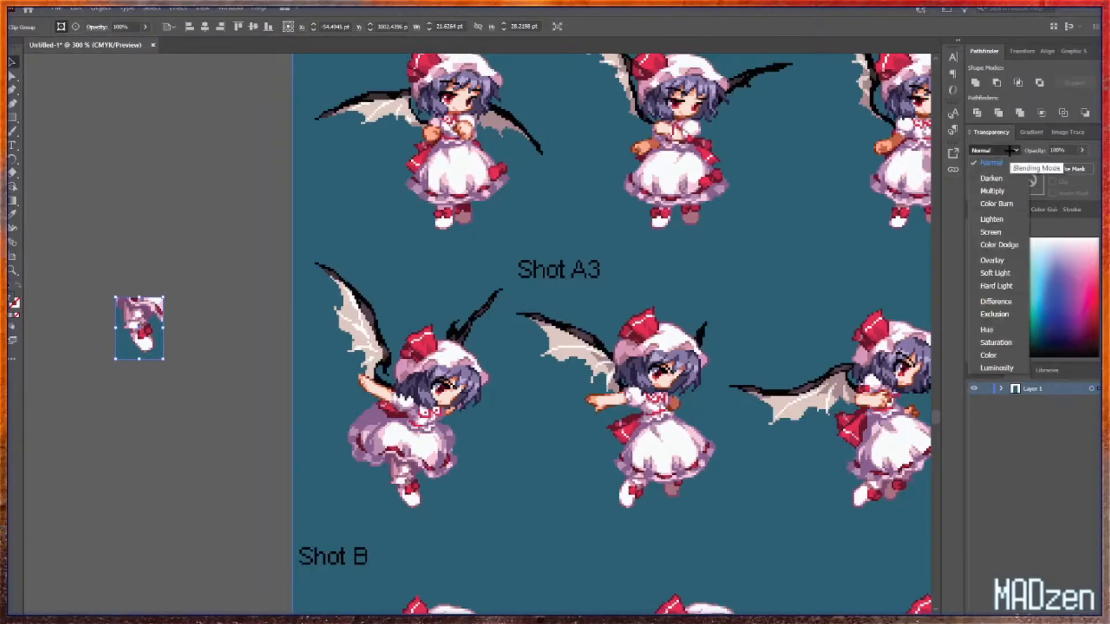
pyautogui.click(1000, 178)
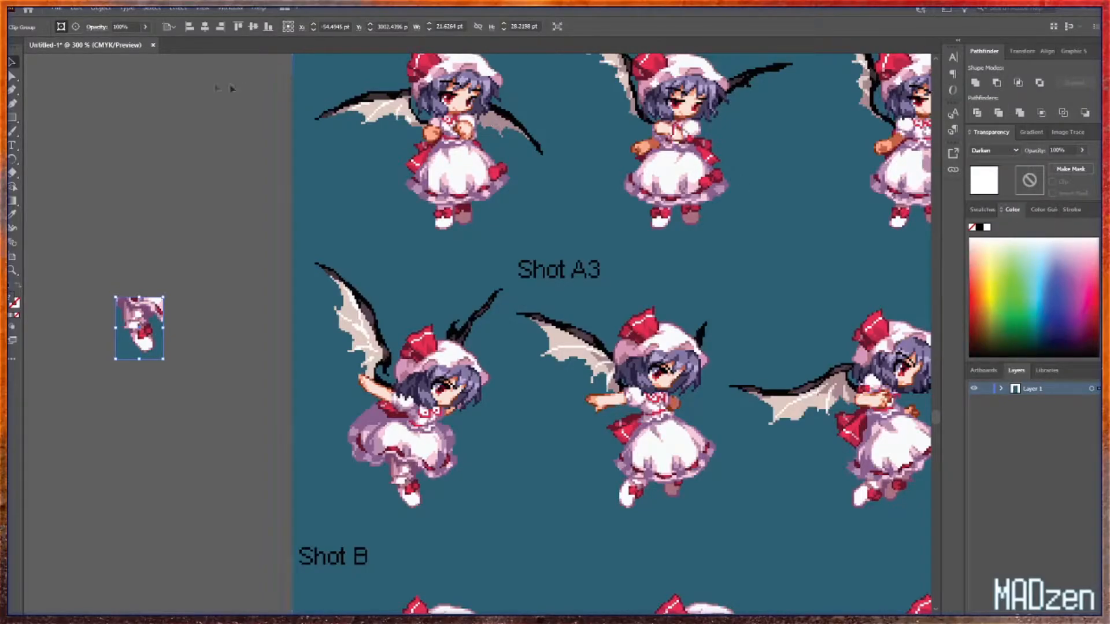
pyautogui.click(101, 8)
pyautogui.click(139, 218)
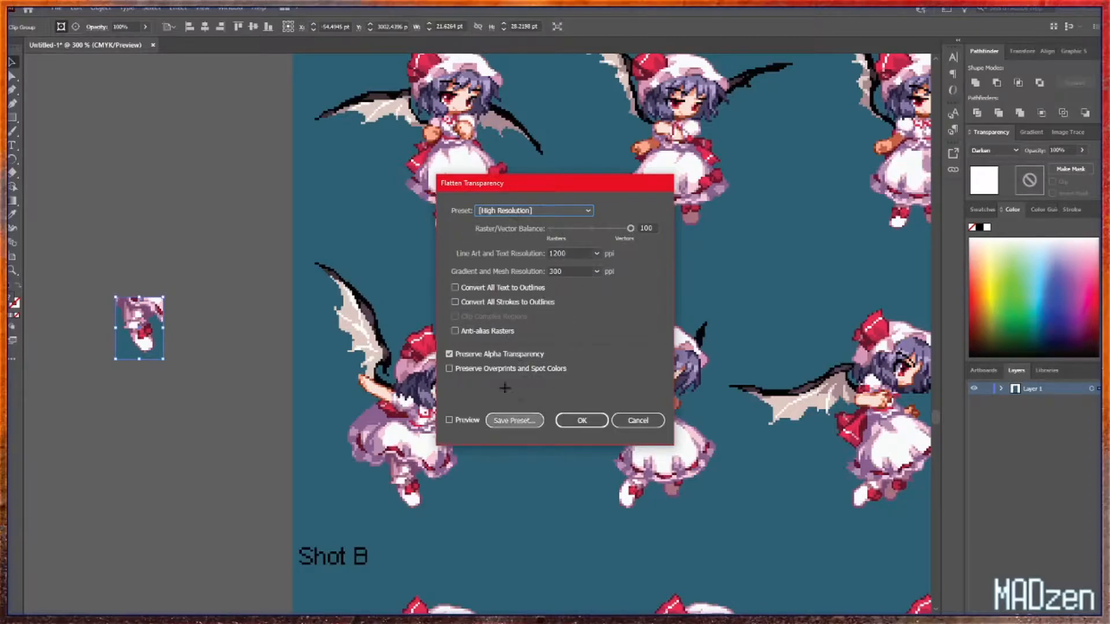
pyautogui.click(586, 421)
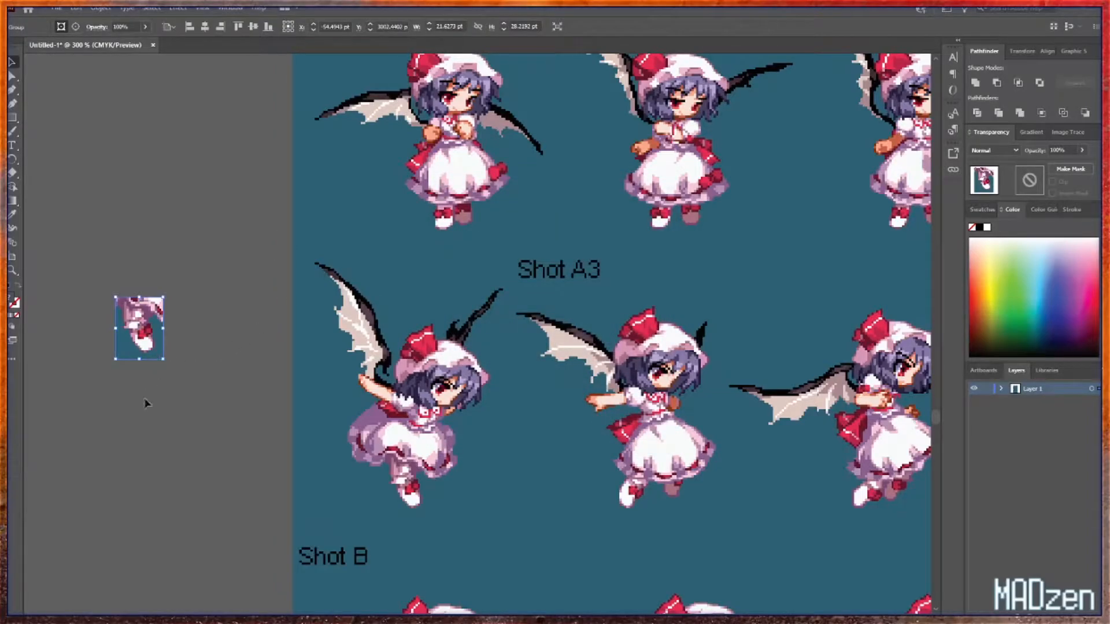
# - Ungroup the flattened leg and release both of its nested clipping masks
pyautogui.rightClick(141, 332)
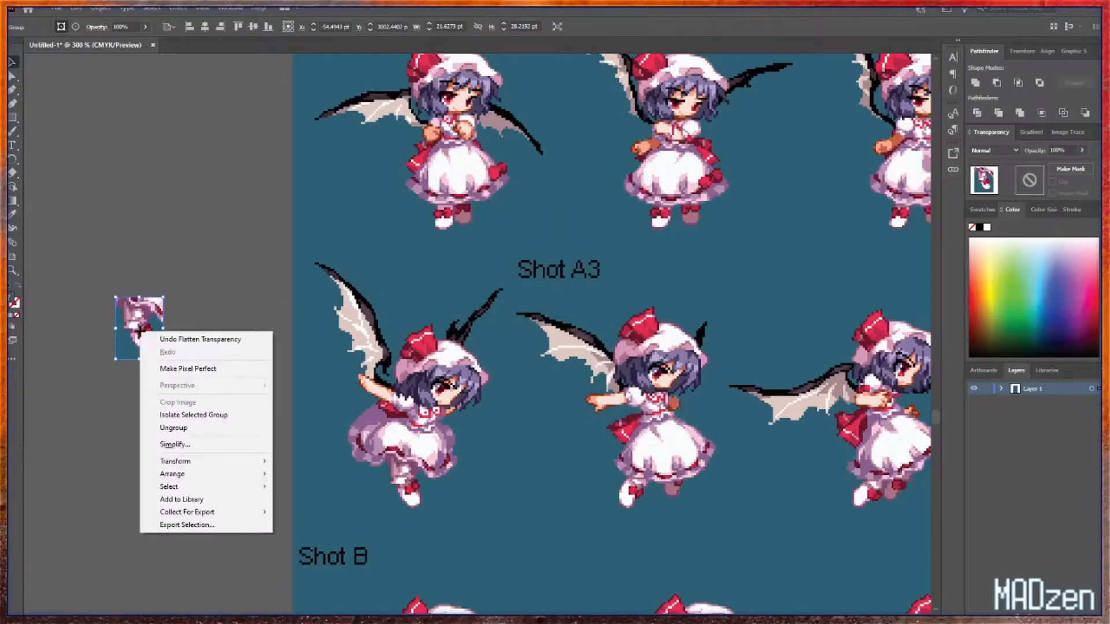
pyautogui.click(185, 428)
pyautogui.rightClick(148, 348)
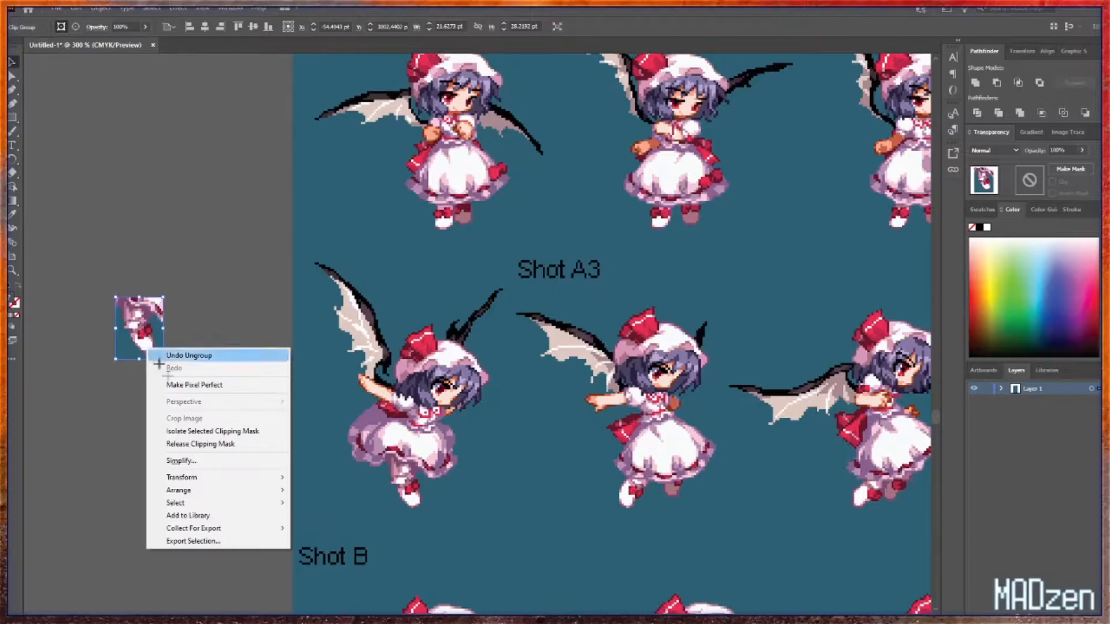
pyautogui.click(200, 444)
pyautogui.rightClick(146, 346)
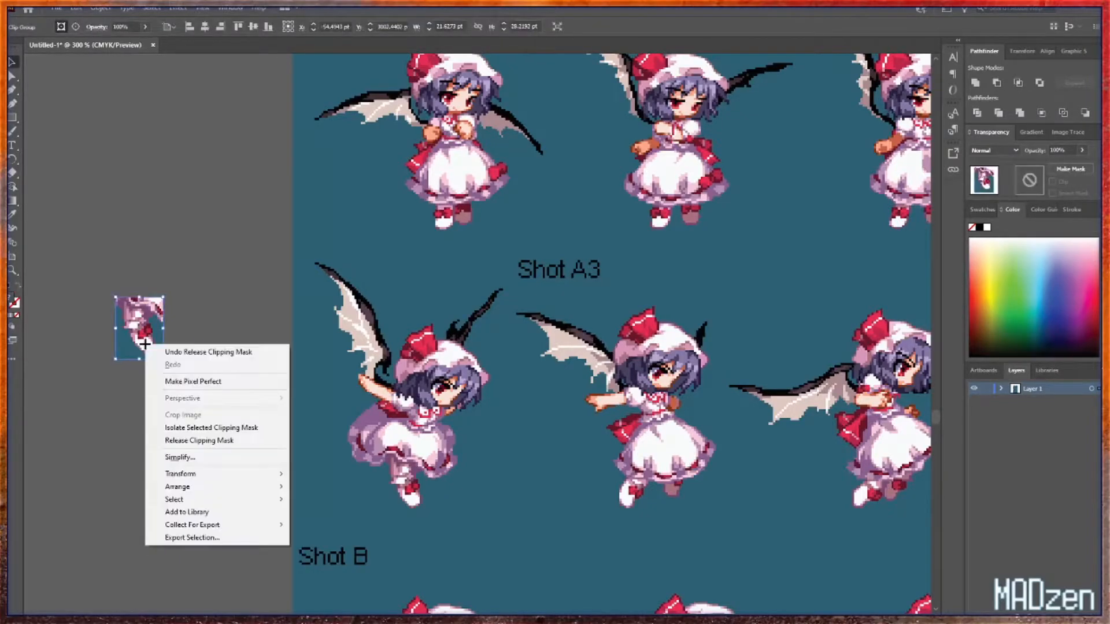
pyautogui.click(199, 439)
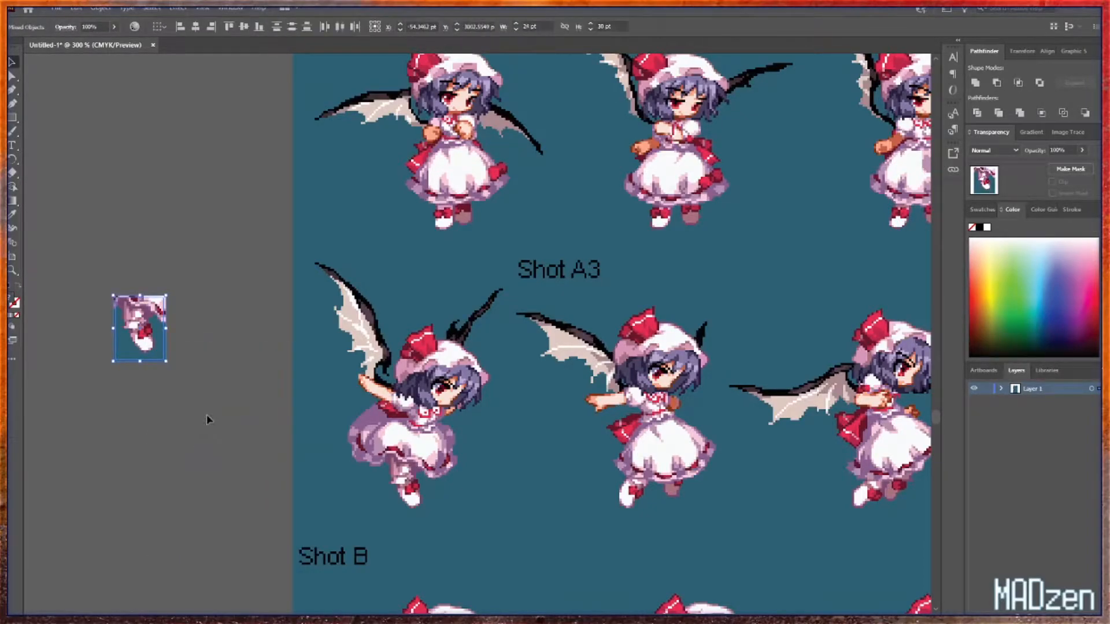
# - Pull the leg image away from the leftover clipping paths, delete those paths, and move the image back up
pyautogui.click(207, 417)
pyautogui.click(153, 359)
pyautogui.moveTo(151, 344); pyautogui.dragTo(148, 431)
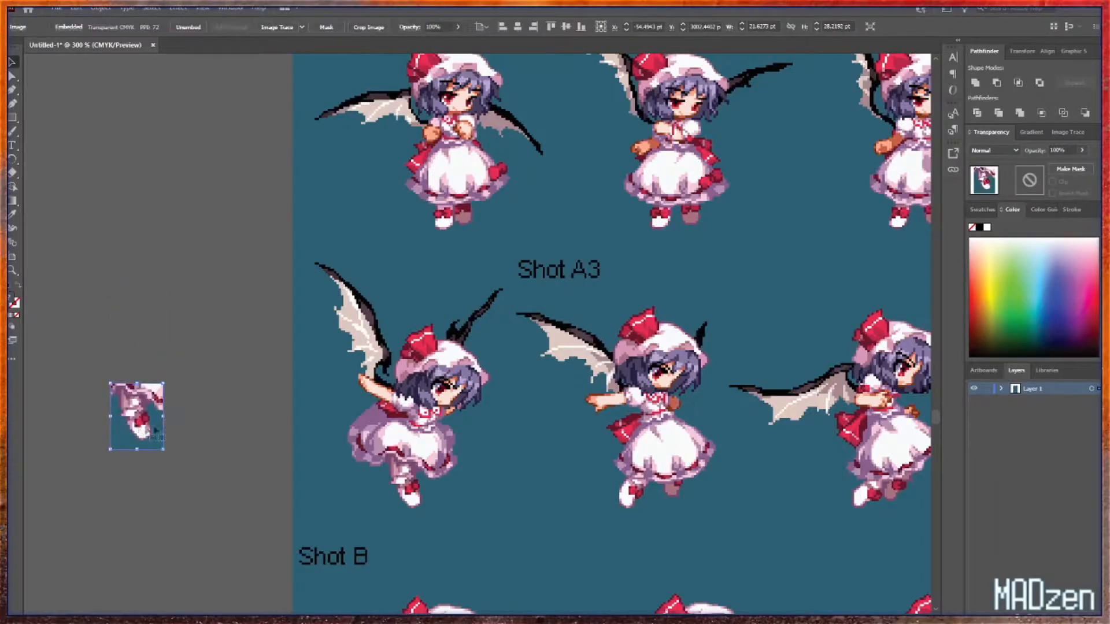
pyautogui.moveTo(80, 289); pyautogui.dragTo(209, 359)
pyautogui.press('Delete')
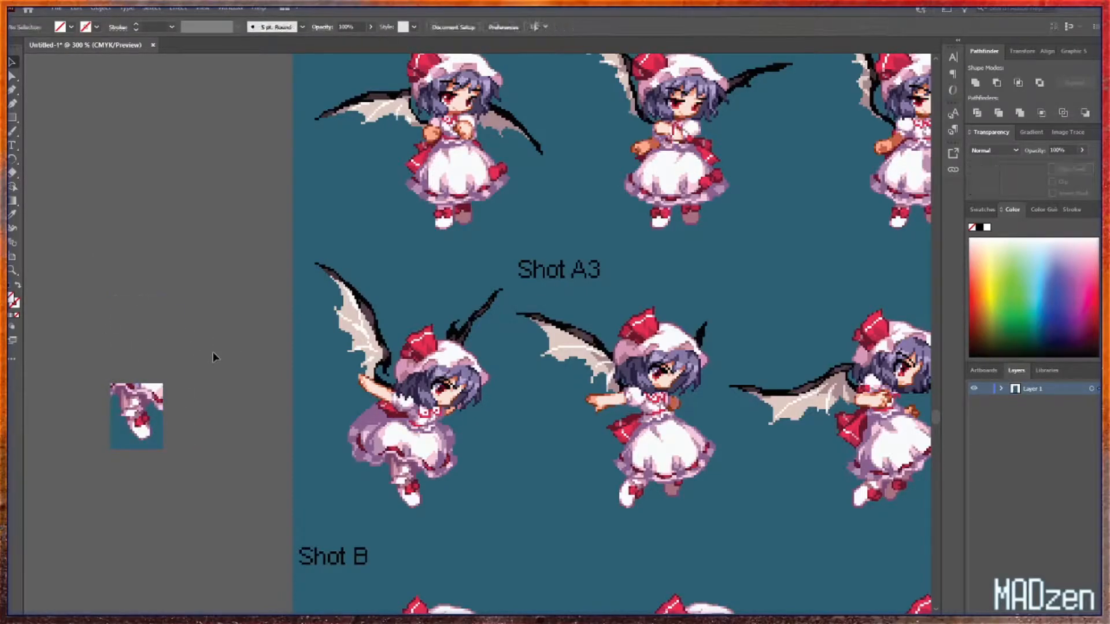
pyautogui.click(150, 410)
pyautogui.moveTo(143, 403); pyautogui.dragTo(148, 341)
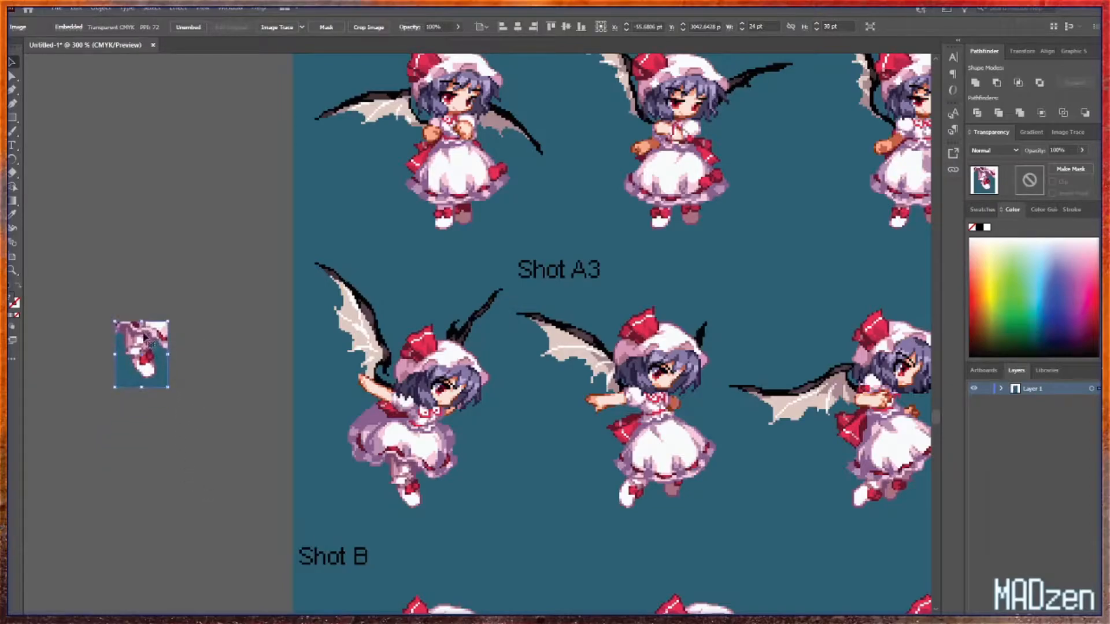
pyautogui.click(101, 7)
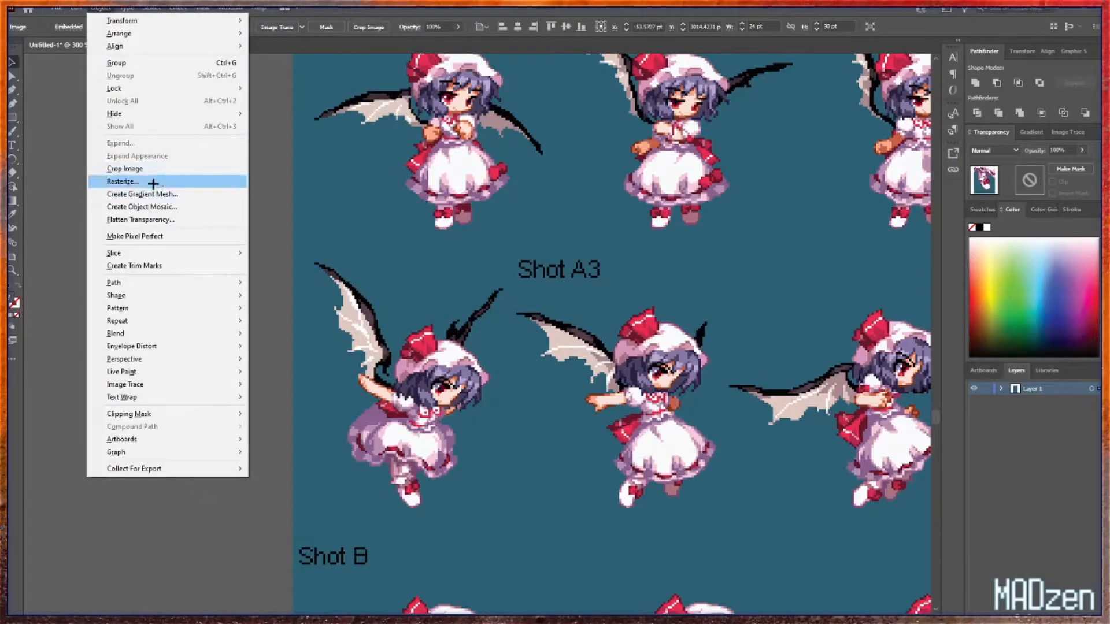
pyautogui.click(283, 273)
pyautogui.click(135, 362)
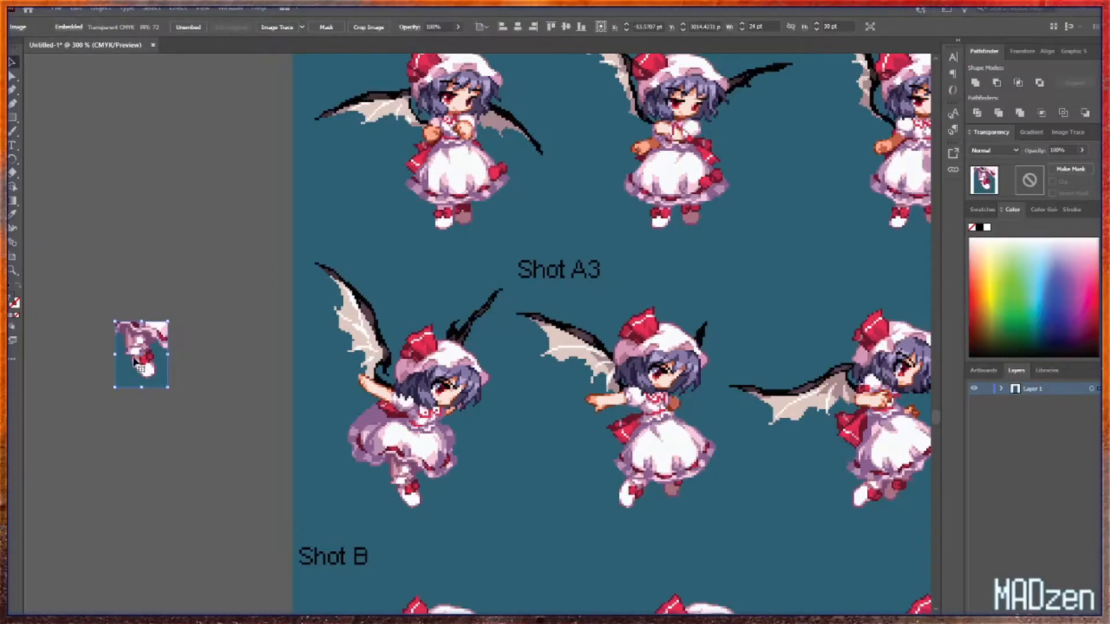
pyautogui.click(214, 303)
# - Return to the cropped heads beside the Idle row and select the upper head image
pyautogui.scroll(3, 131, 491)
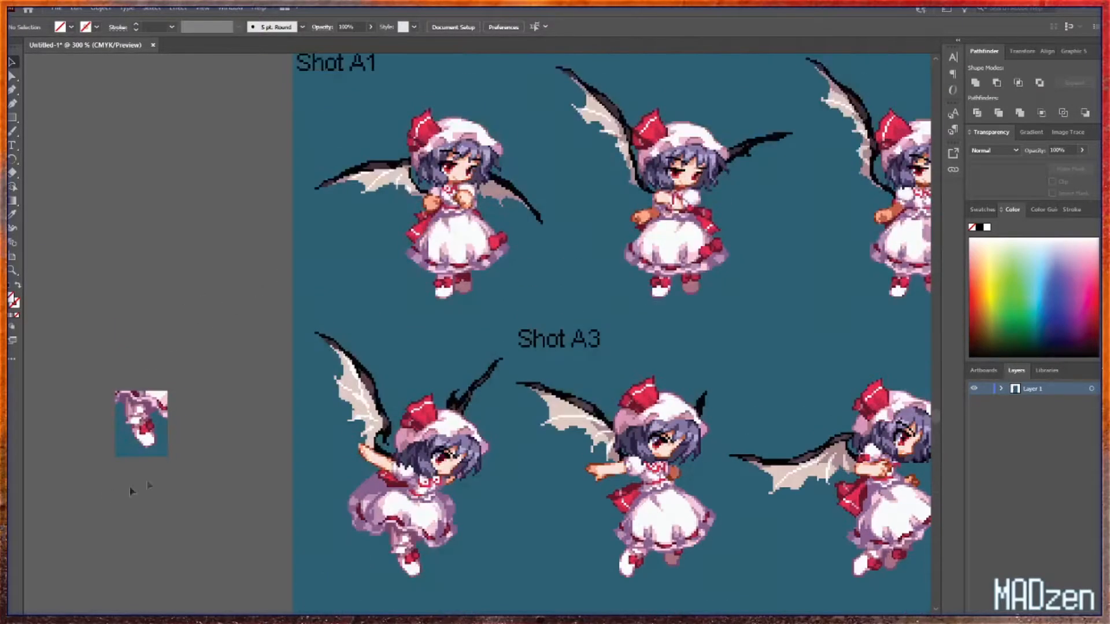
pyautogui.scroll(3, 139, 409)
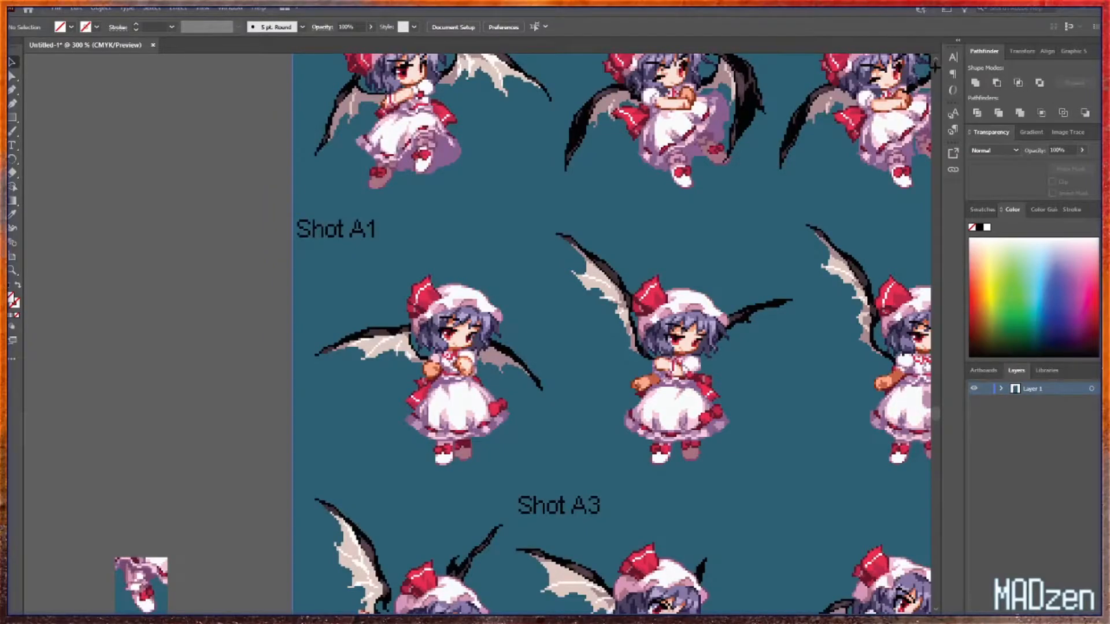
pyautogui.scroll(5, 935, 70)
pyautogui.scroll(10, 935, 70)
pyautogui.scroll(5, 935, 70)
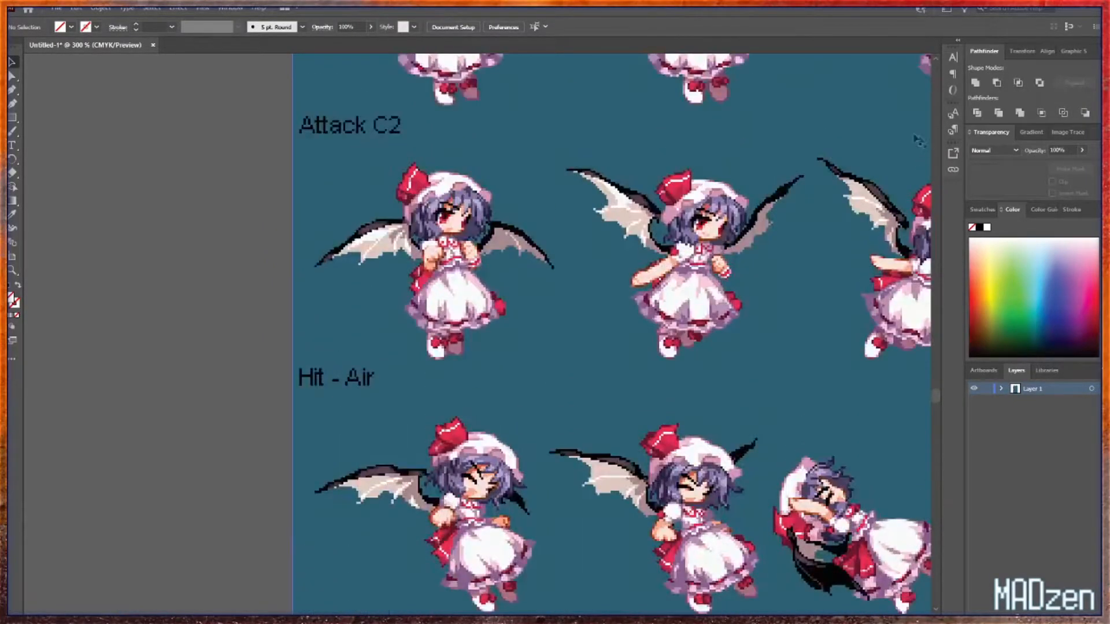
pyautogui.moveTo(937, 397); pyautogui.dragTo(938, 331)
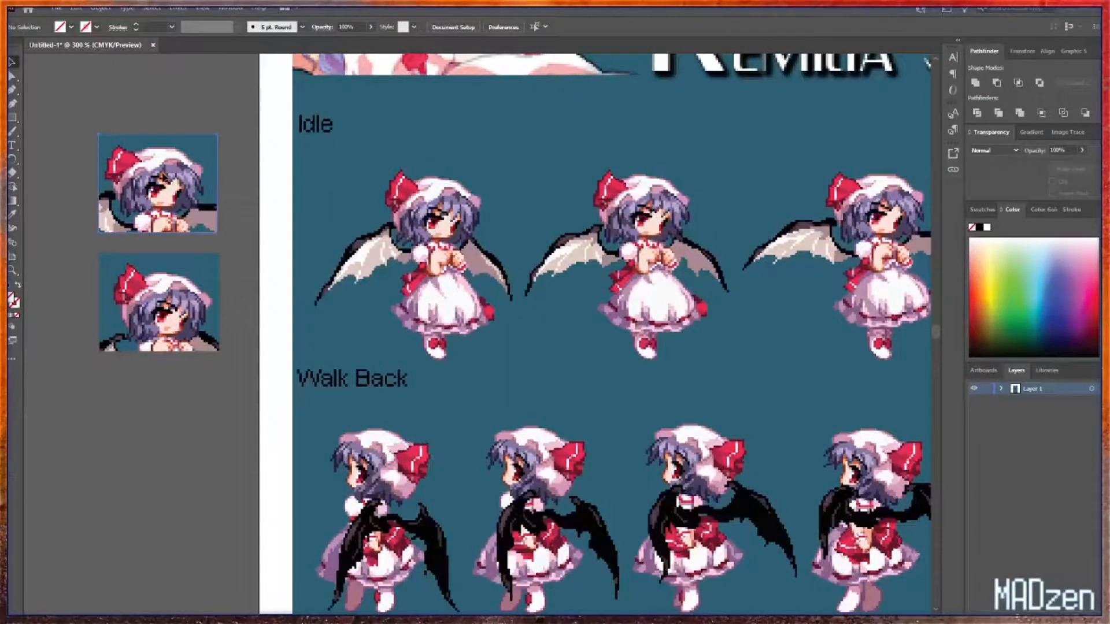
pyautogui.click(166, 177)
pyautogui.hotkey('ctrl', '+')
pyautogui.hotkey('ctrl', '+')
pyautogui.hotkey('ctrl', '+')
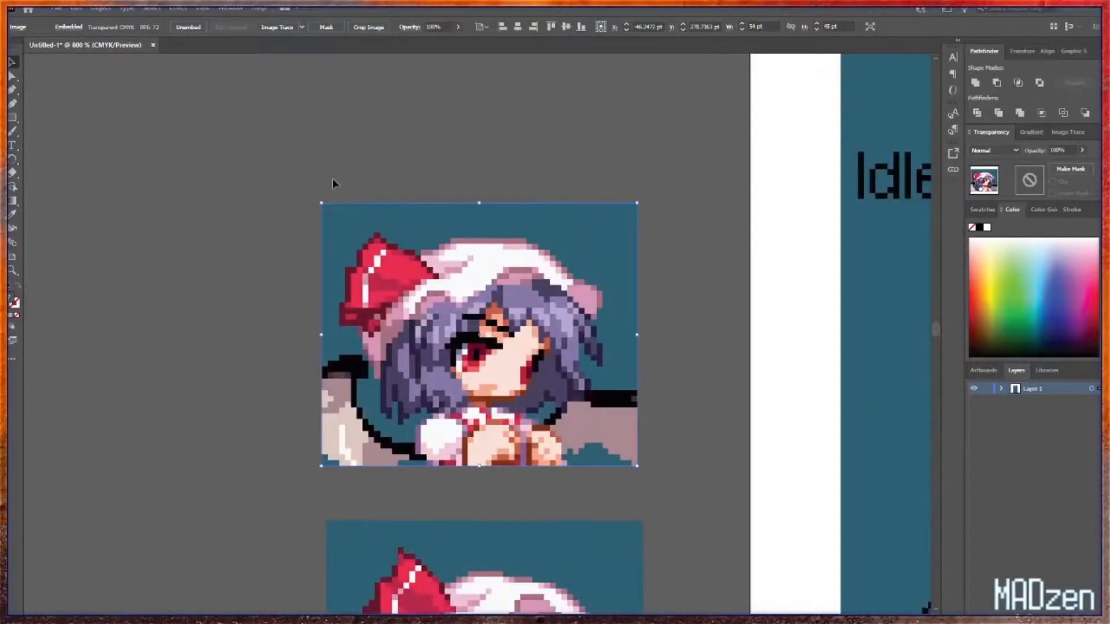
# - Create an object mosaic from the head image with 54 by 45 tiles in color, deleting the original raster
pyautogui.click(101, 9)
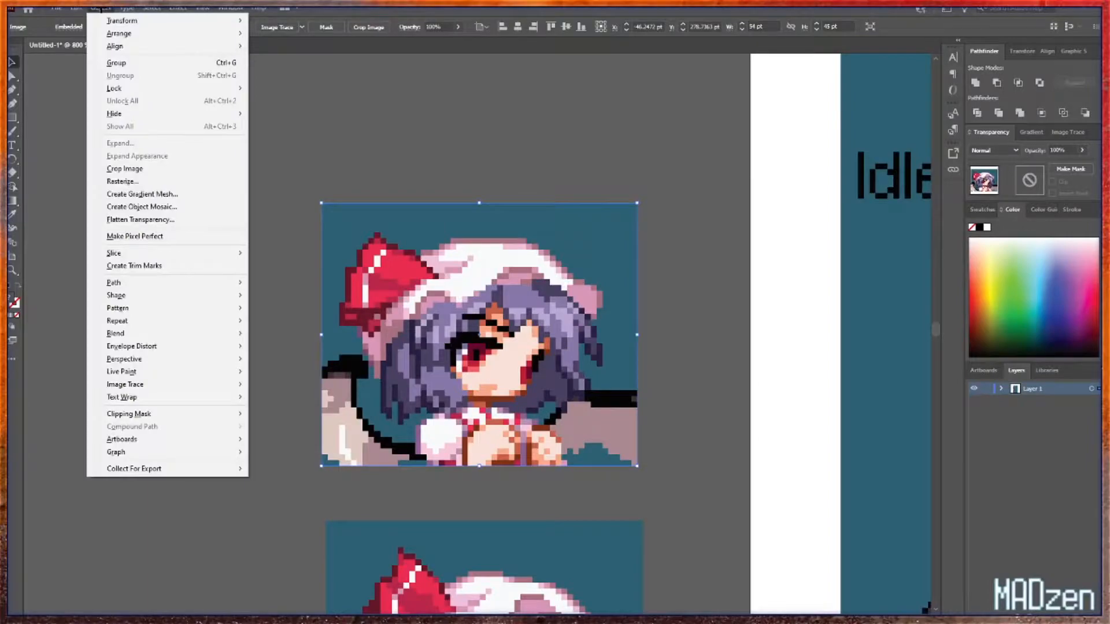
pyautogui.click(192, 207)
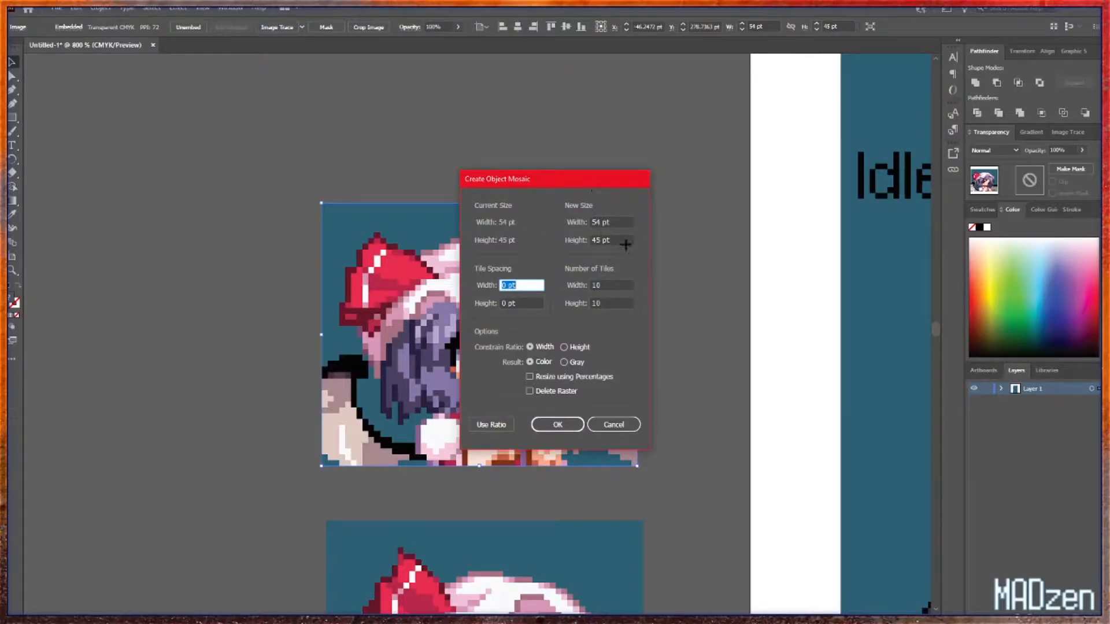
pyautogui.moveTo(534, 179); pyautogui.dragTo(732, 162)
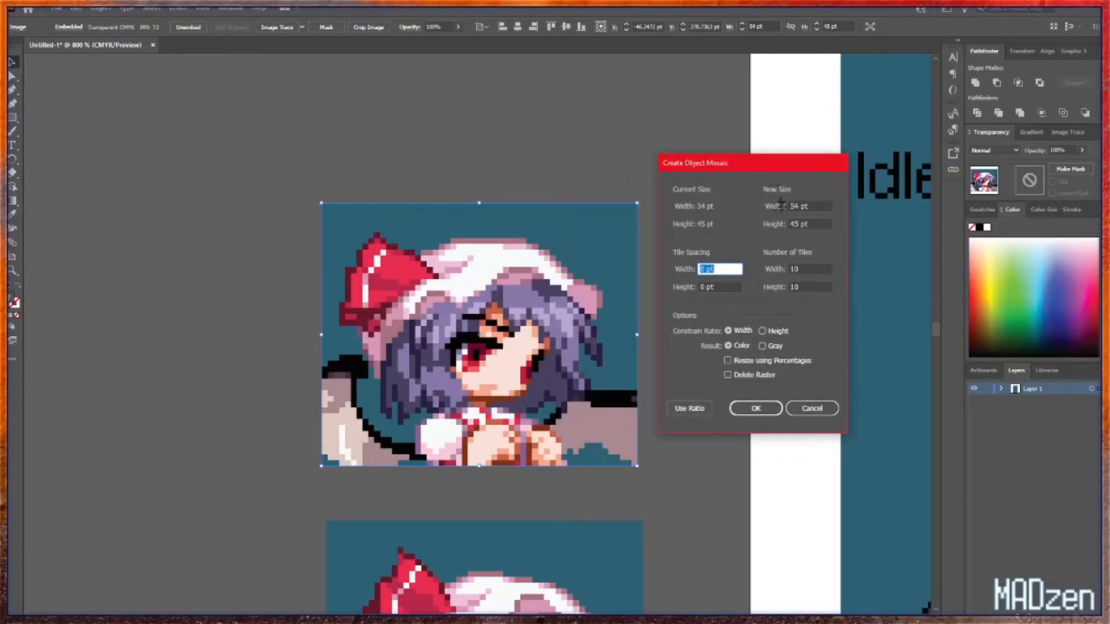
pyautogui.click(805, 270)
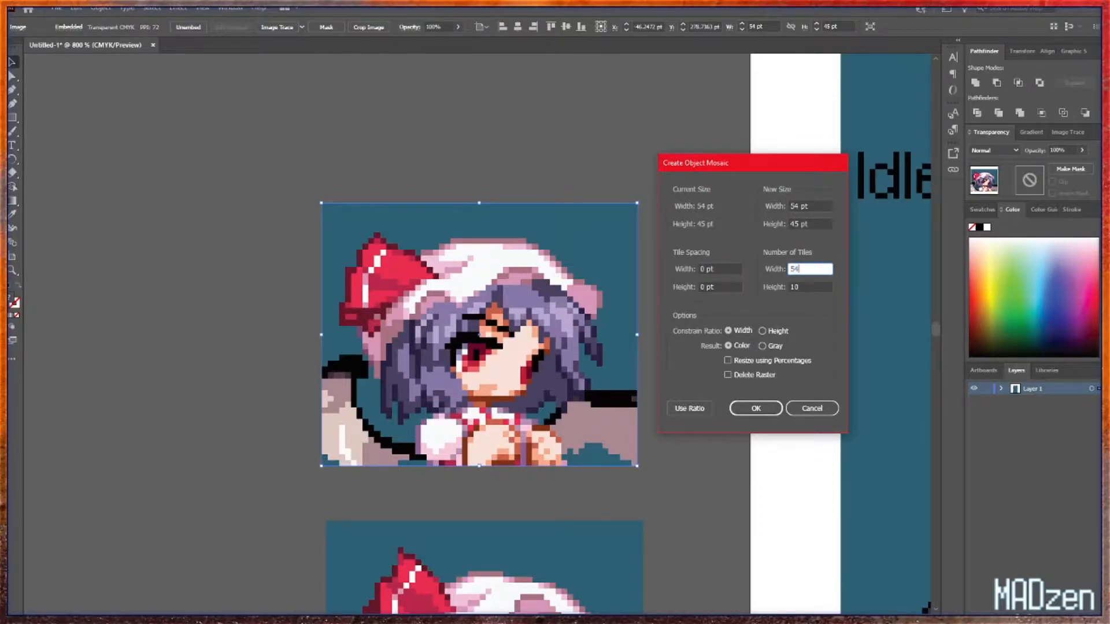
pyautogui.write('54')
pyautogui.press('Tab')
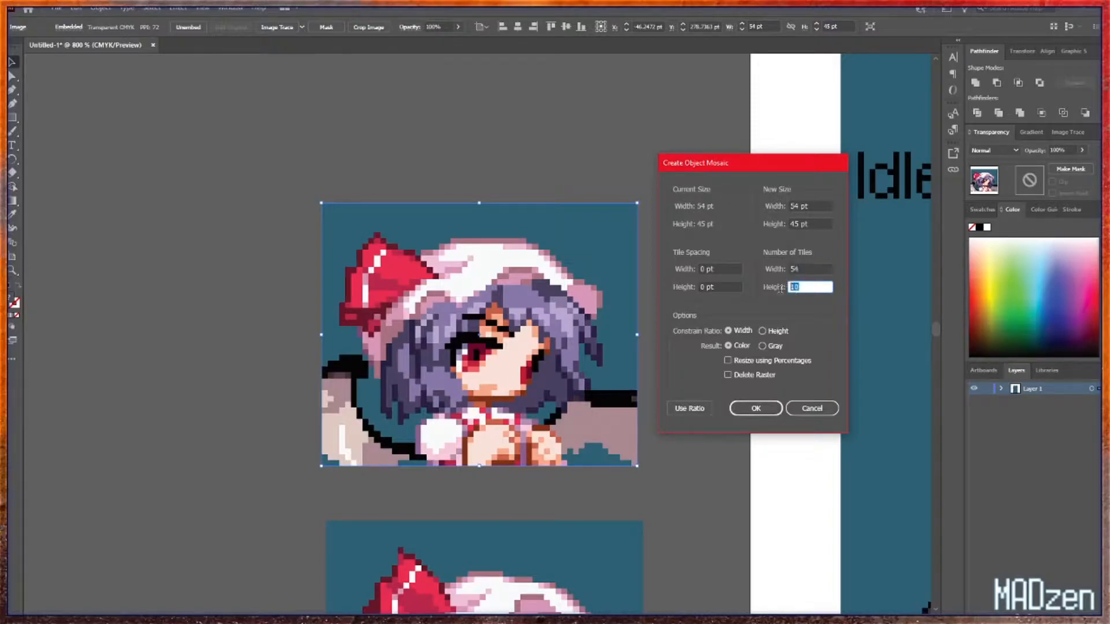
pyautogui.write('45')
pyautogui.click(727, 375)
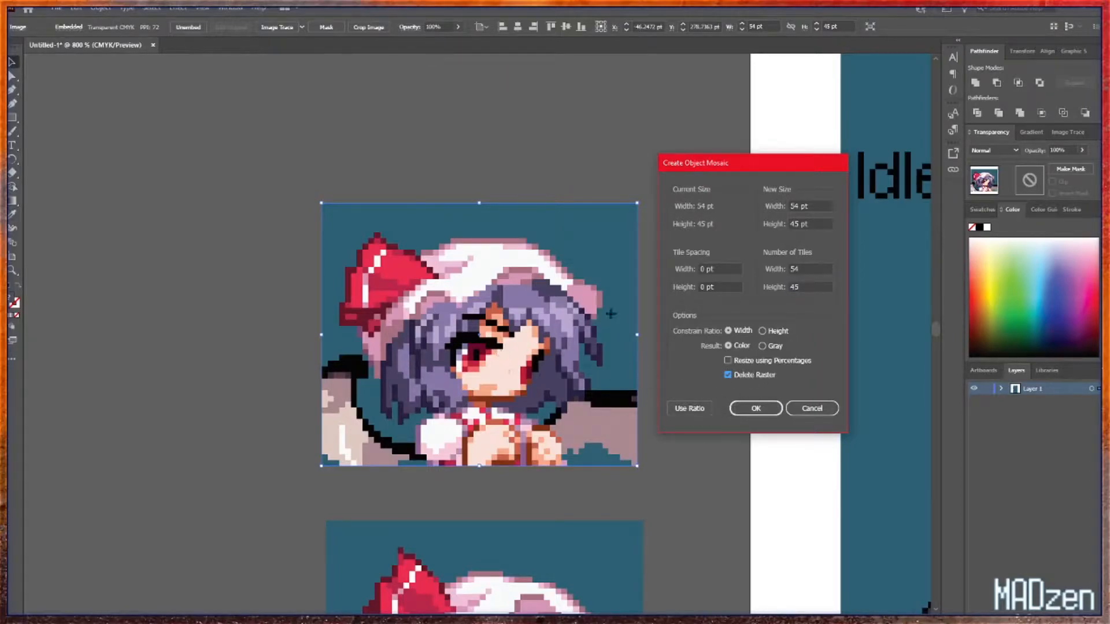
pyautogui.click(757, 408)
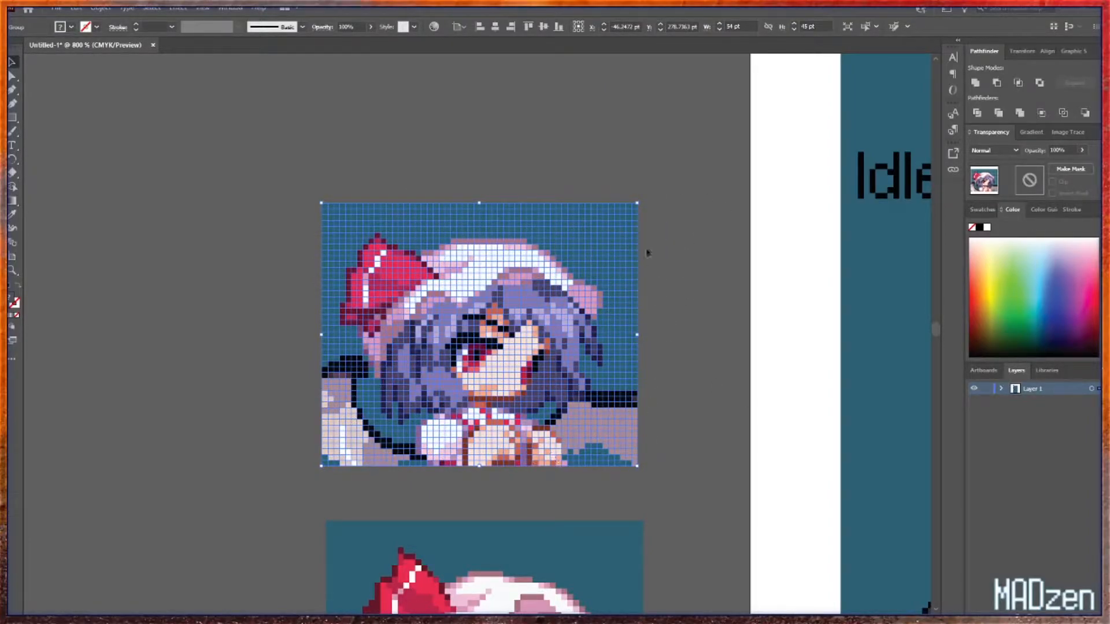
# - Ungroup the head's mosaic into individual tiles and clear the selection
pyautogui.click(671, 156)
pyautogui.click(573, 293)
pyautogui.rightClick(585, 277)
pyautogui.click(629, 372)
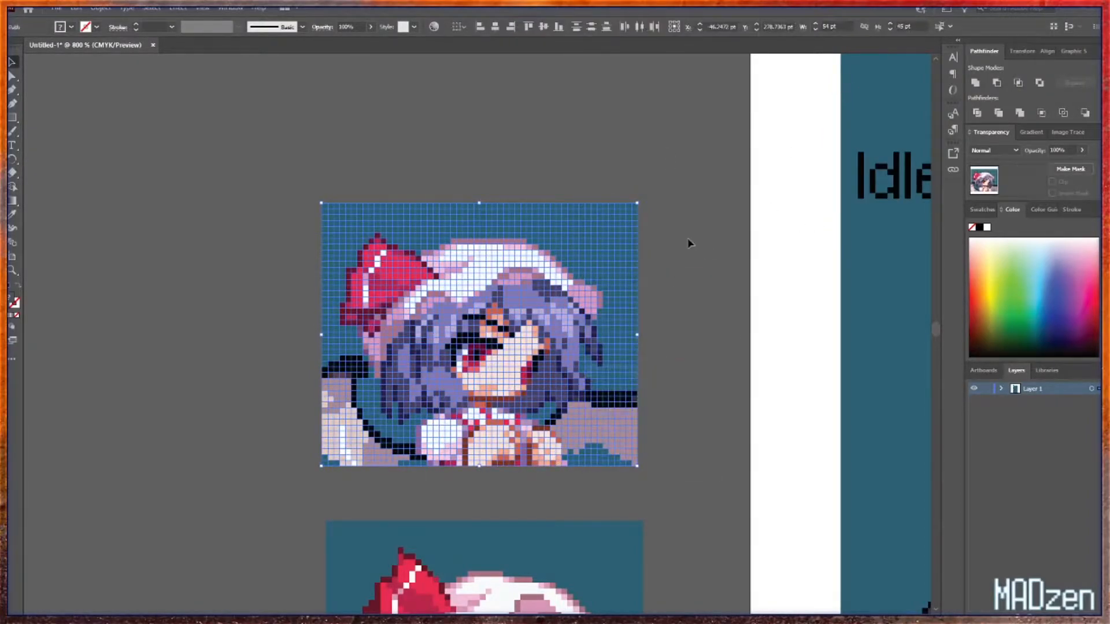
pyautogui.click(688, 242)
# - Select all the teal background tiles of the head mosaic by similarity and delete them
pyautogui.click(611, 213)
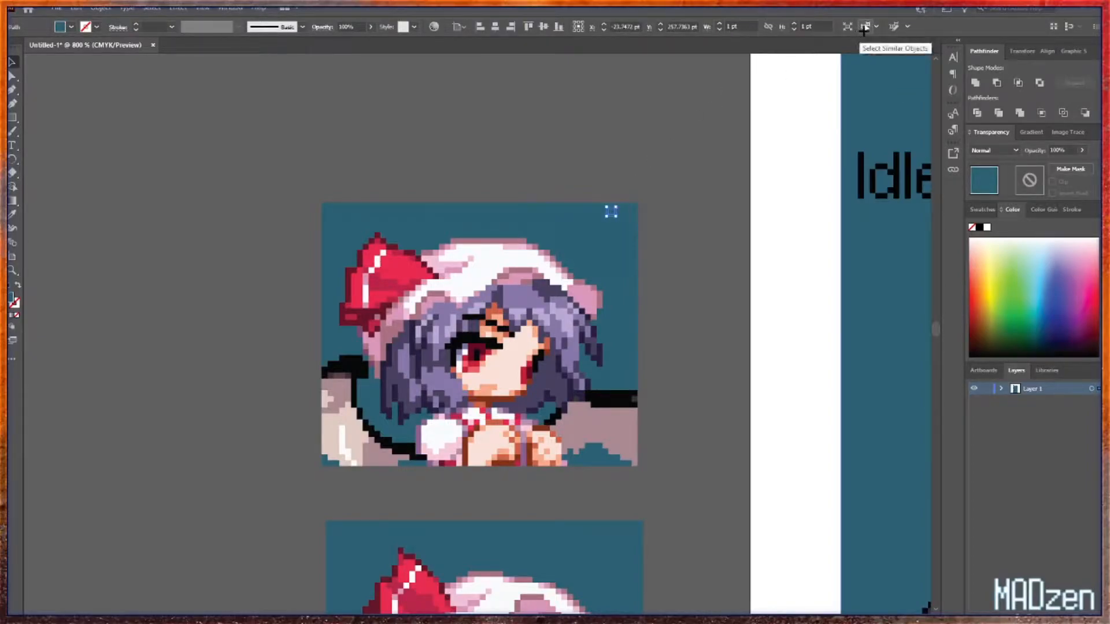
pyautogui.click(865, 27)
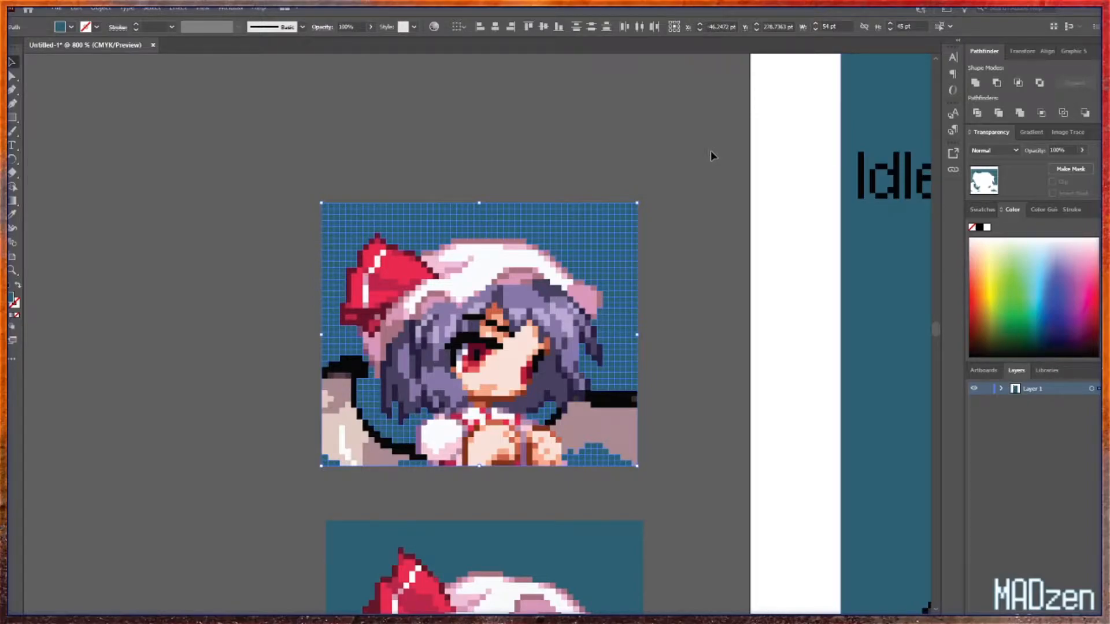
pyautogui.press('Delete')
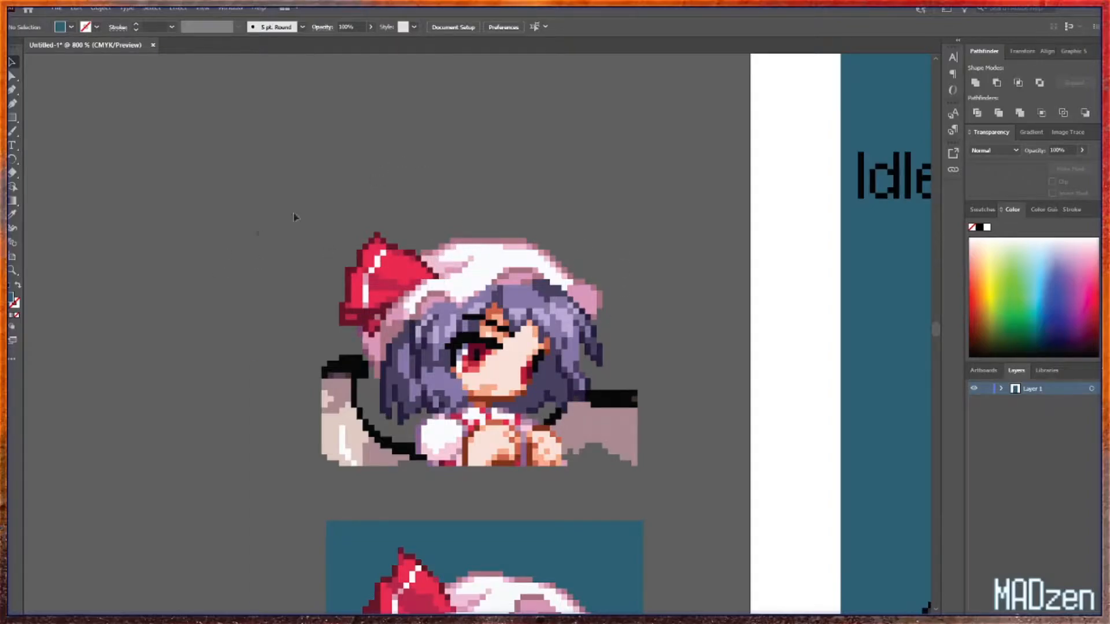
# - Move the head tiles up off the leftover empty path and delete that path
pyautogui.moveTo(659, 535); pyautogui.dragTo(631, 380)
pyautogui.click(680, 333)
pyautogui.click(382, 384)
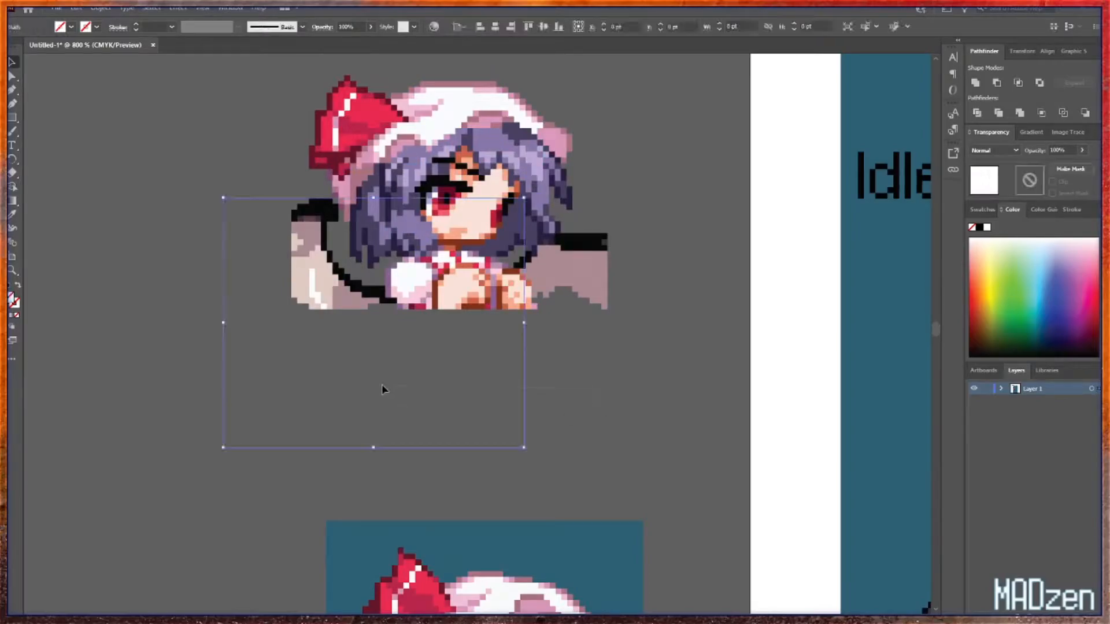
pyautogui.press('Delete')
pyautogui.scroll(3, 457, 334)
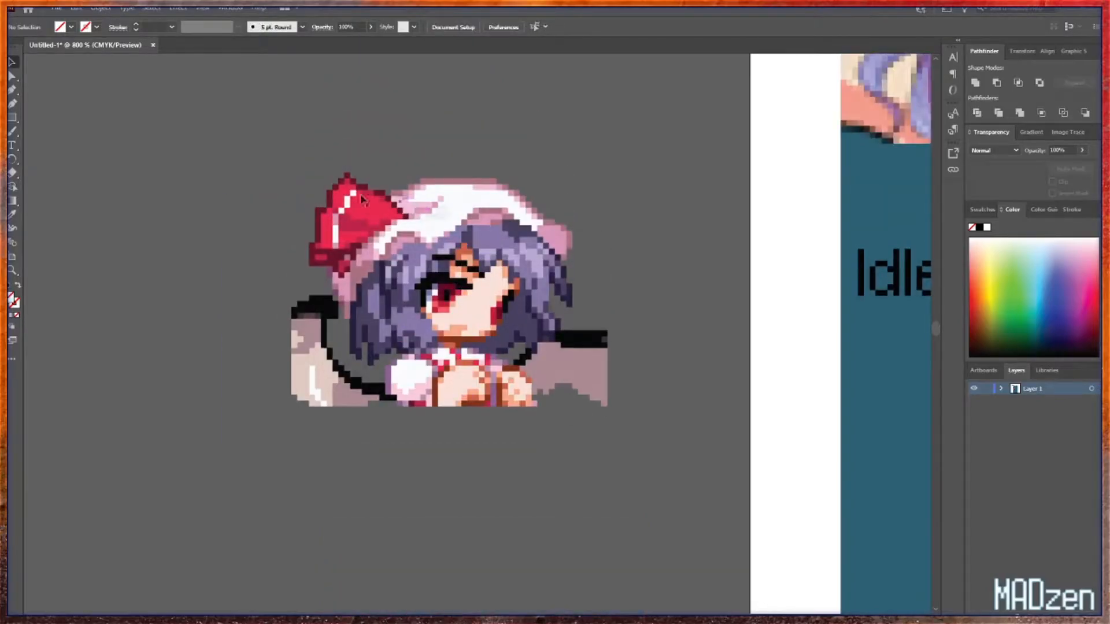
# - Select the whole head to inspect its tiles, then try moving a single dark hair tile out and undo it
pyautogui.click(597, 404)
pyautogui.scroll(2, 630, 355)
pyautogui.scroll(-2, 630, 355)
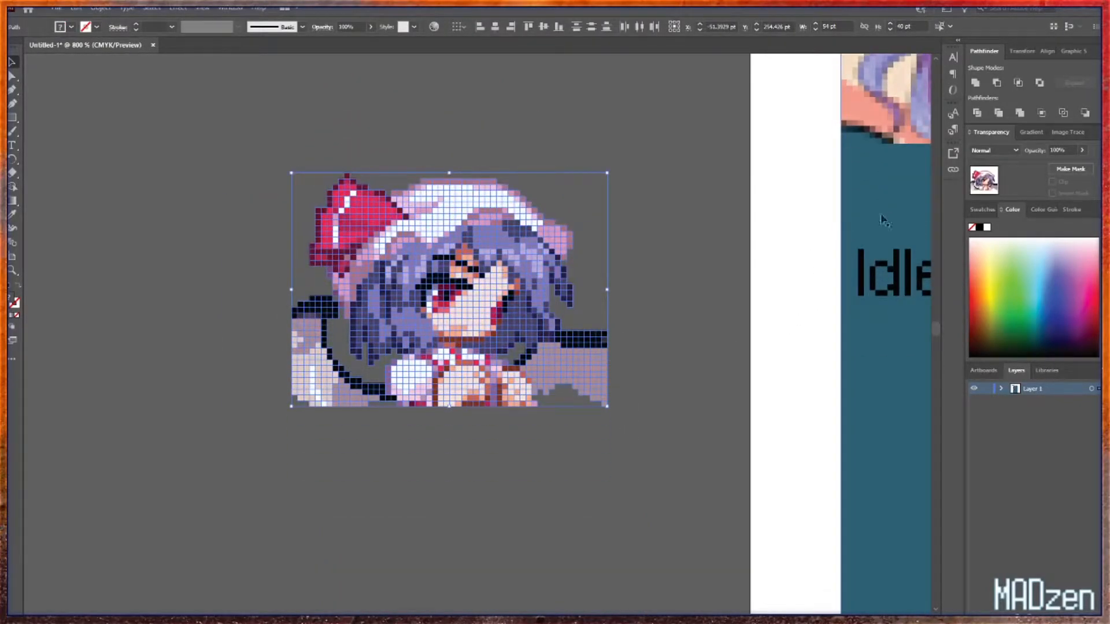
pyautogui.click(571, 494)
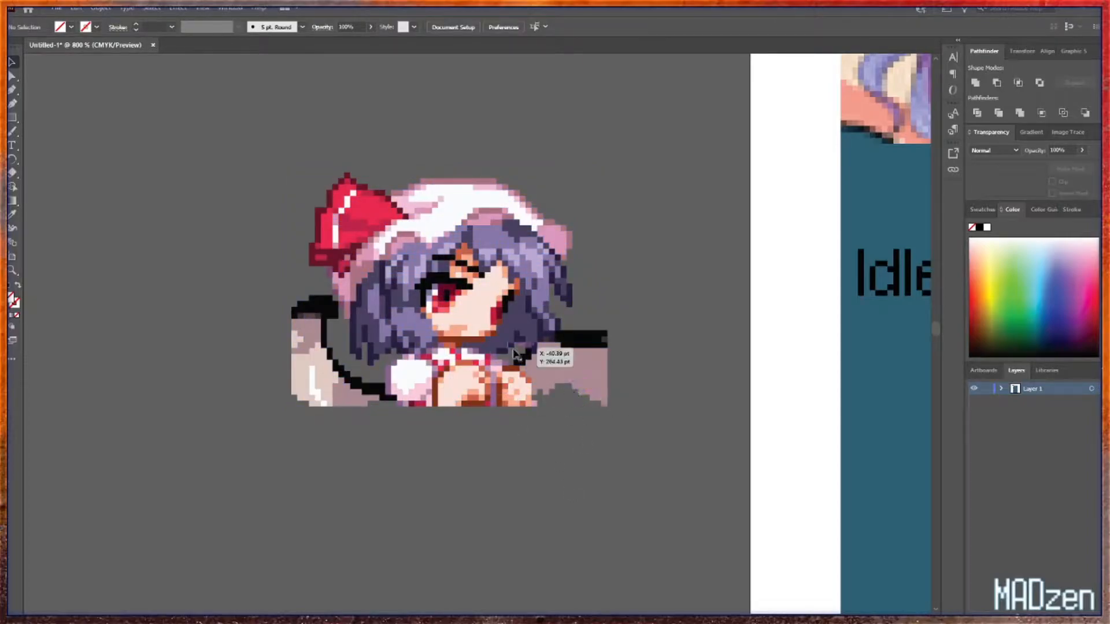
pyautogui.click(511, 345)
pyautogui.moveTo(510, 345); pyautogui.dragTo(663, 480)
pyautogui.hotkey('ctrl', 'z')
pyautogui.click(619, 466)
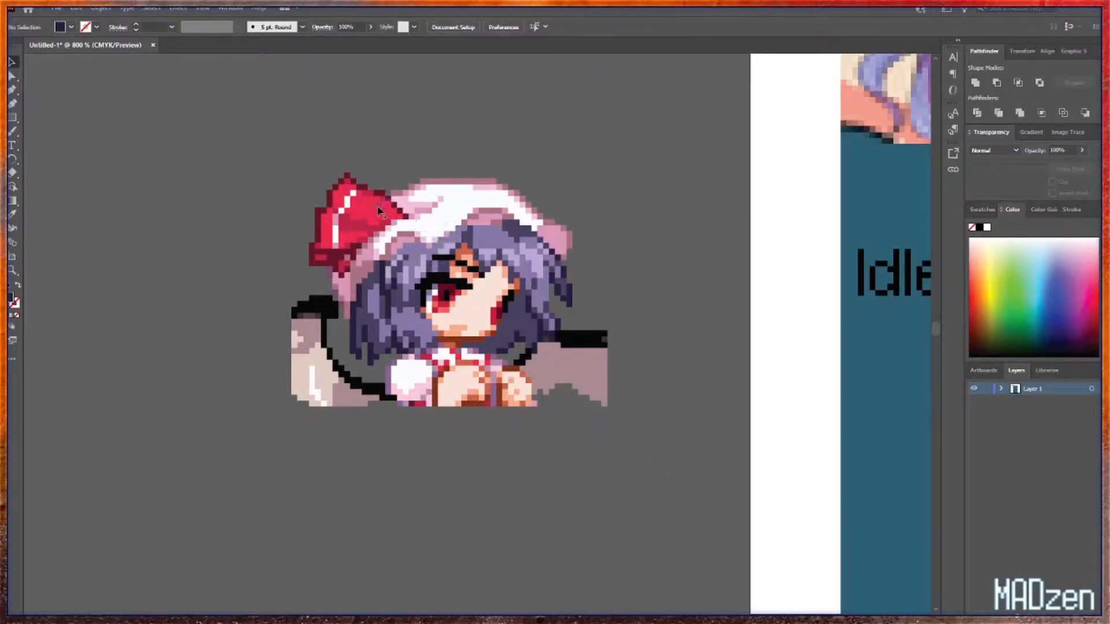
# - Select all tiles matching the bow's bright red and recolor them light green
pyautogui.click(378, 208)
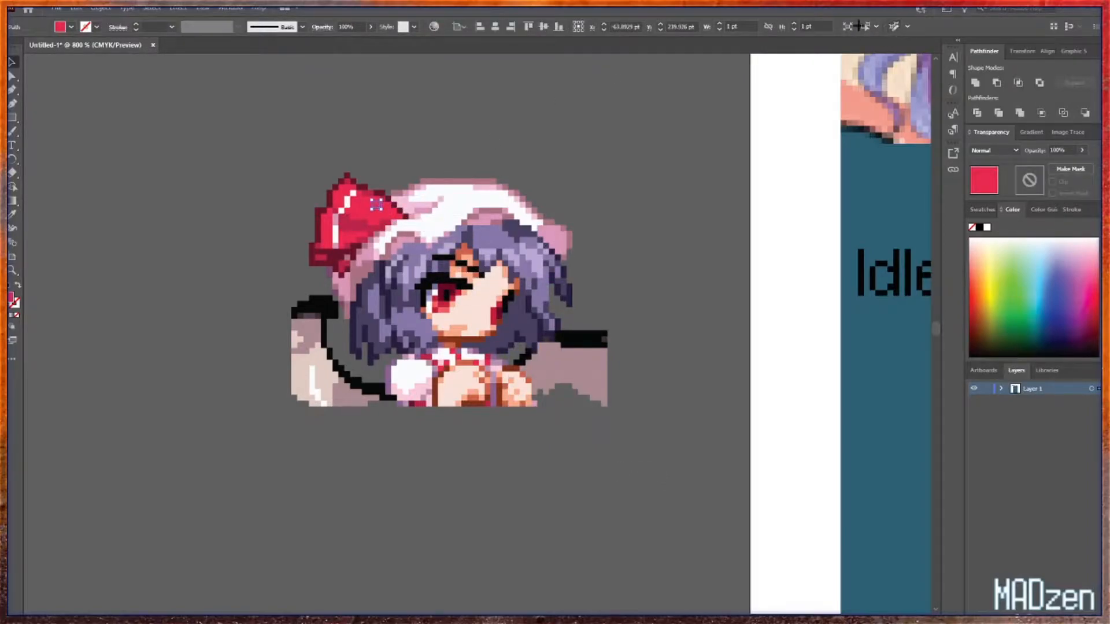
pyautogui.click(857, 26)
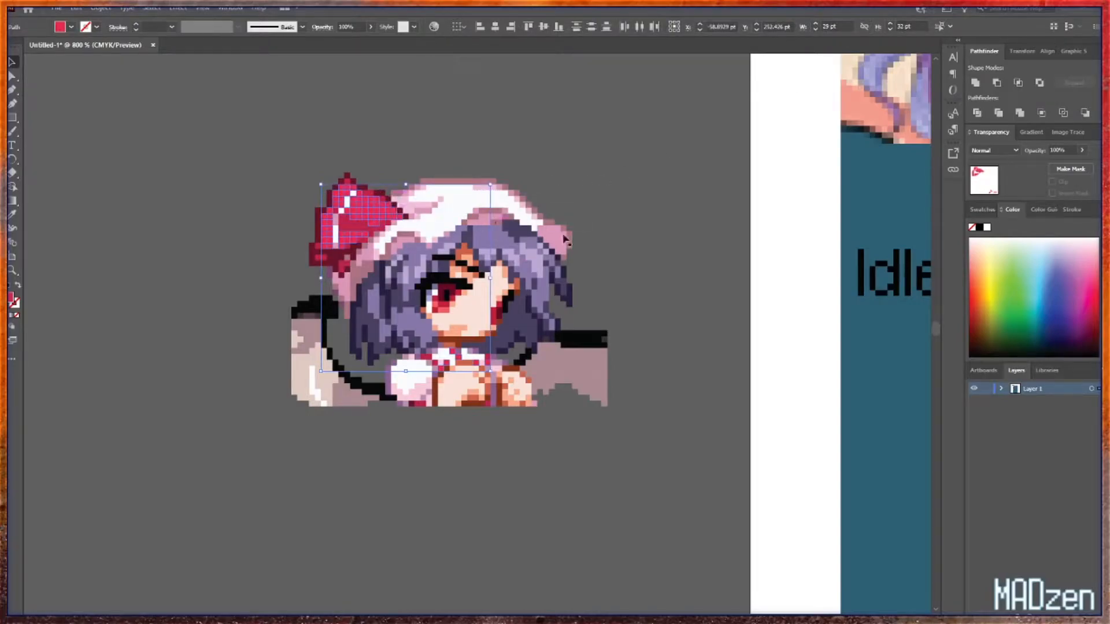
pyautogui.click(1018, 284)
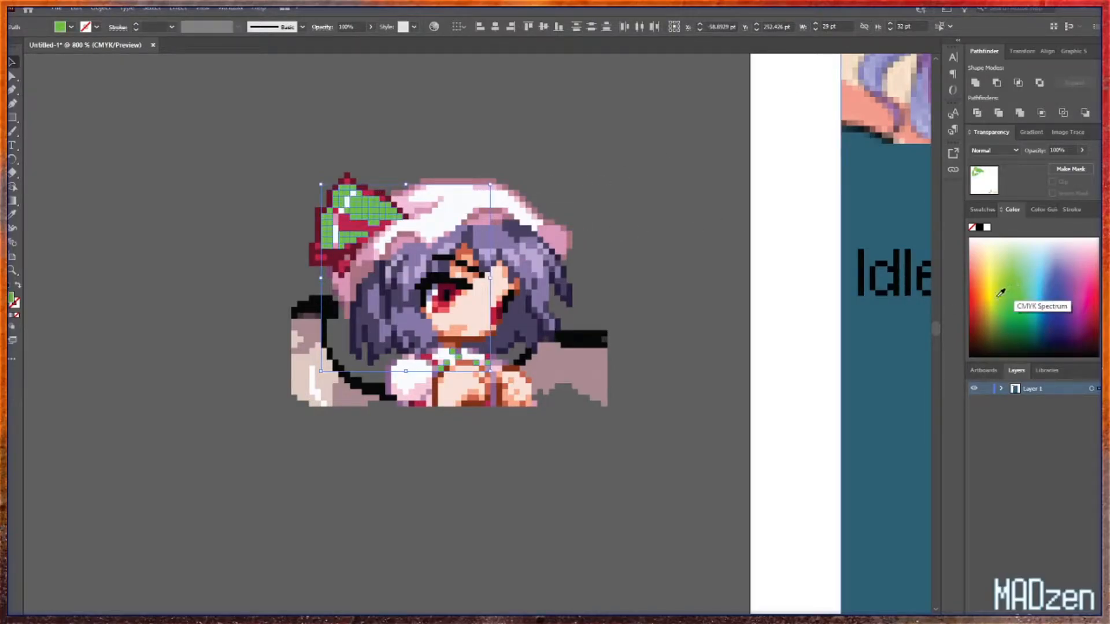
pyautogui.click(522, 144)
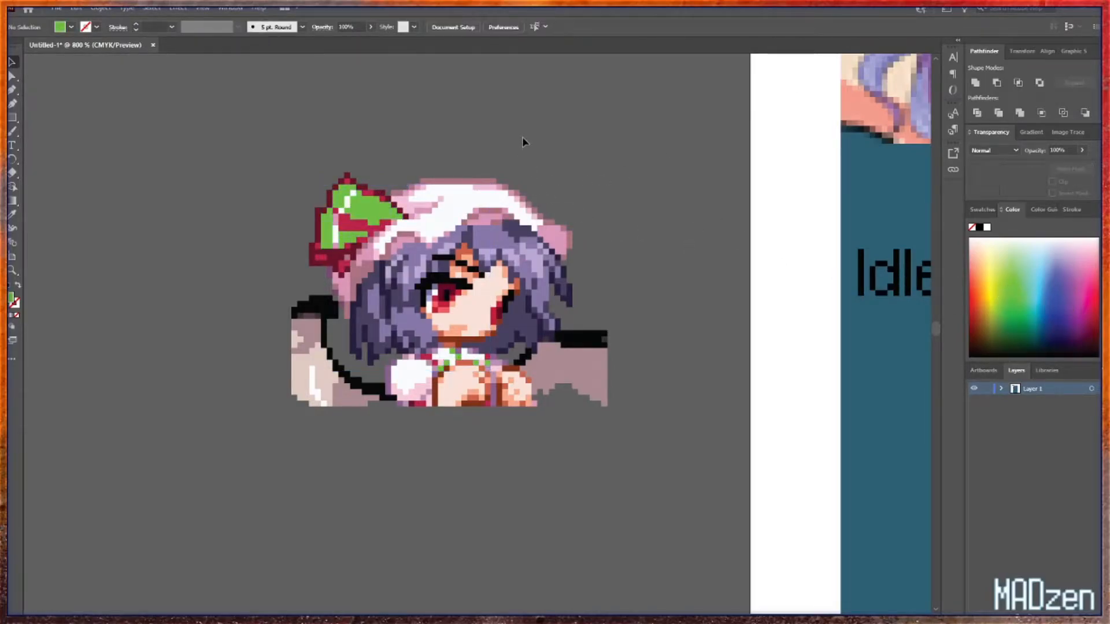
# - Select all tiles matching the bow's mid-red shading and recolor them a deeper green
pyautogui.click(355, 228)
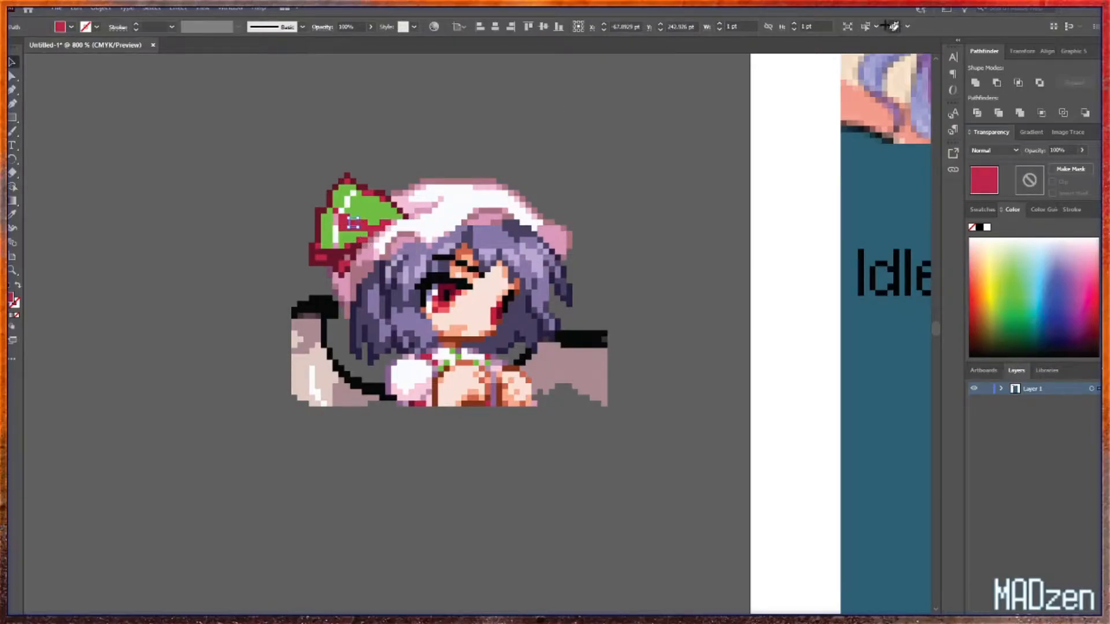
pyautogui.click(868, 26)
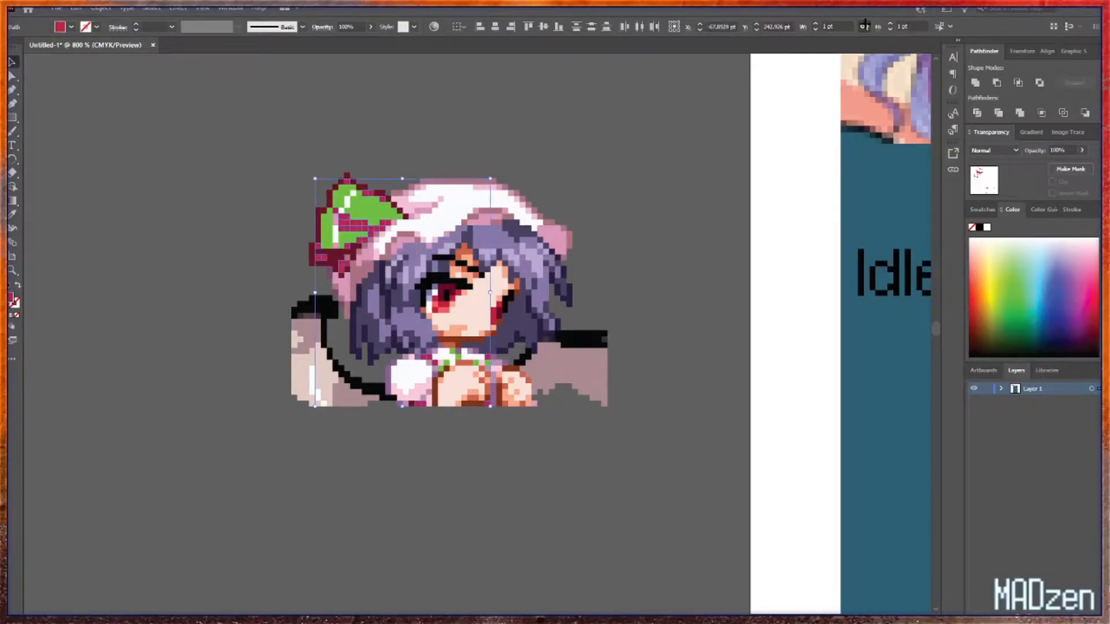
pyautogui.click(1012, 306)
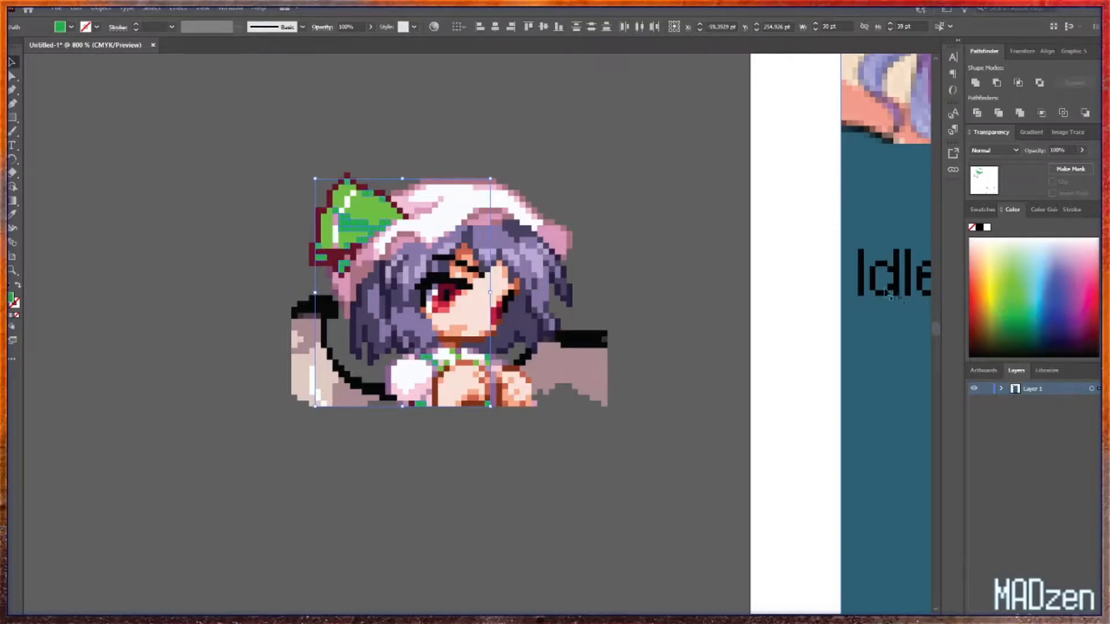
pyautogui.click(568, 141)
# - Select all tiles matching the bow's dark red outline and recolor them dark green
pyautogui.click(316, 212)
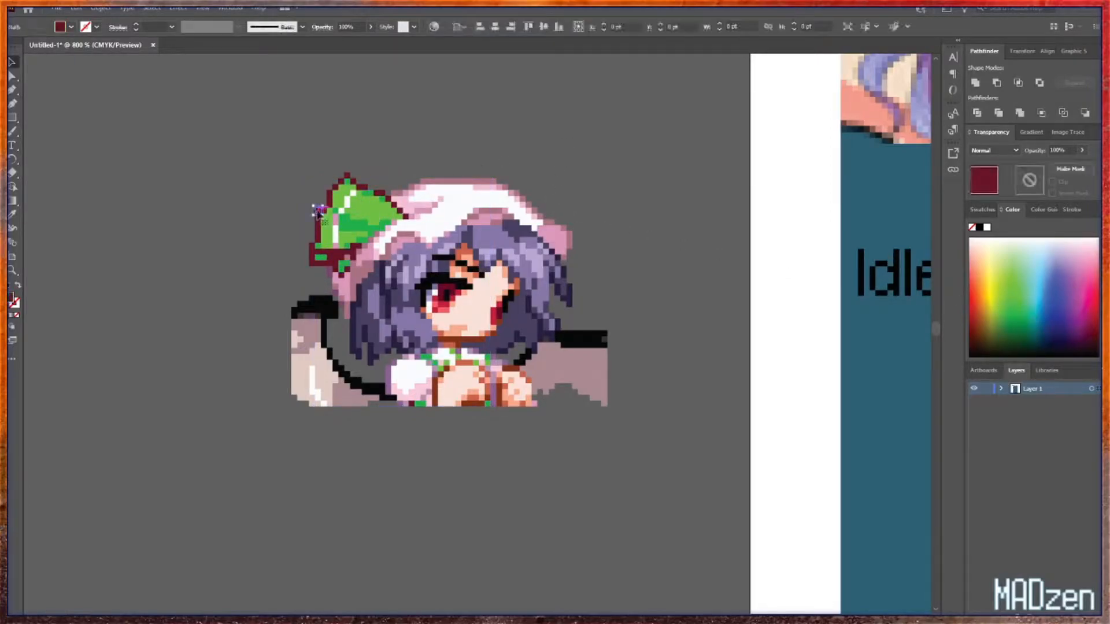
pyautogui.click(865, 26)
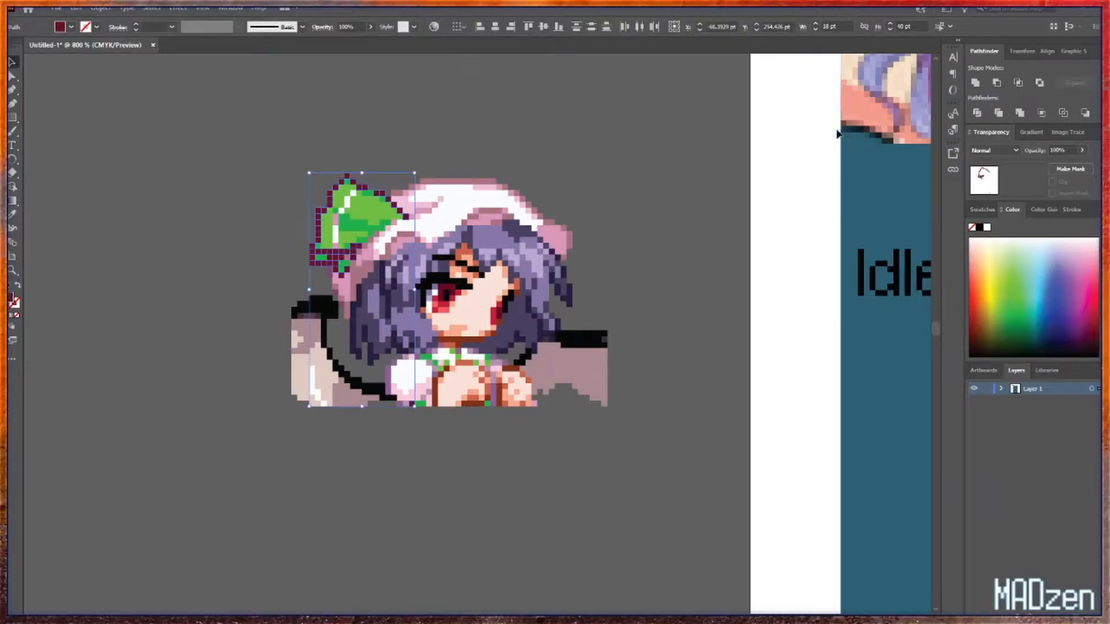
pyautogui.click(1022, 320)
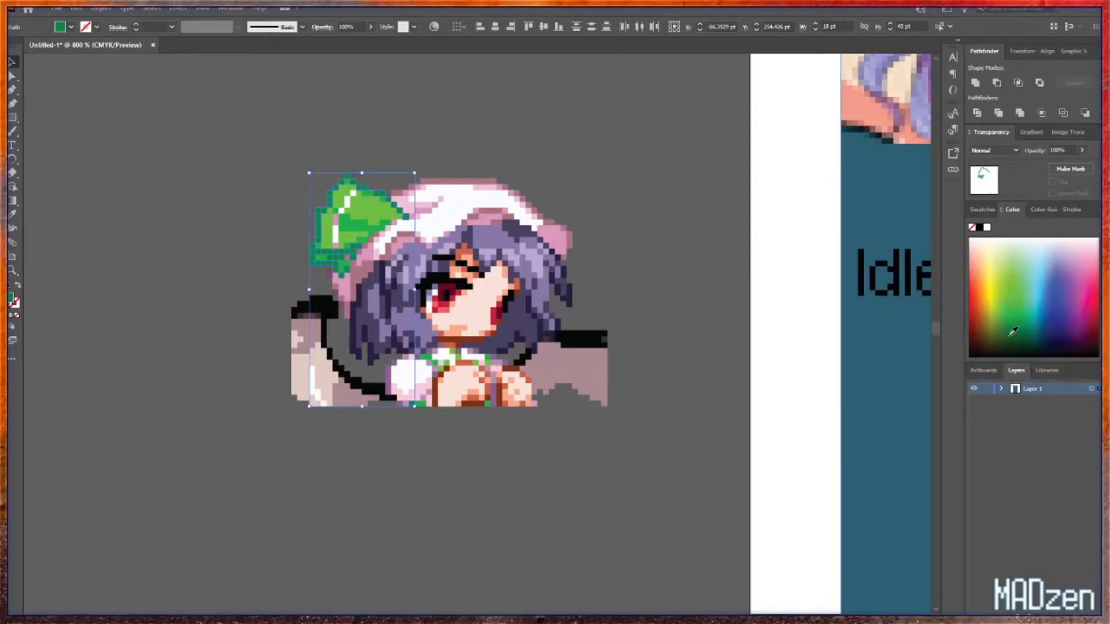
pyautogui.click(1016, 332)
pyautogui.click(705, 206)
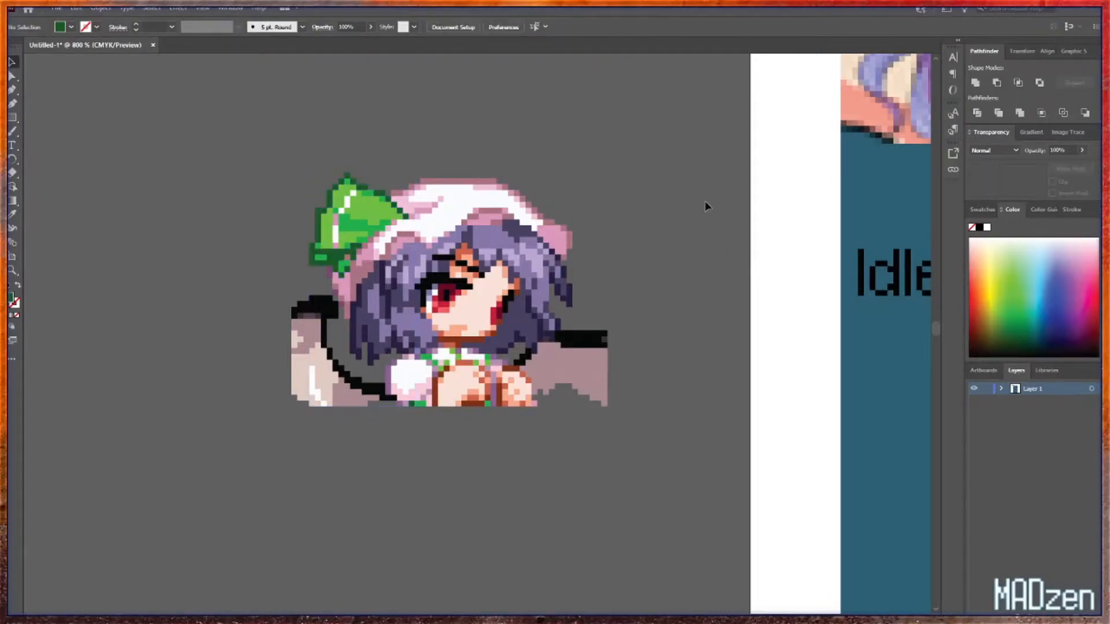
# - Undo the green recoloring of the bow and its matching tiles
pyautogui.hotkey('ctrl', 'z')
pyautogui.hotkey('ctrl', 'z')
pyautogui.hotkey('ctrl', 'z')
pyautogui.hotkey('ctrl', 'z')
pyautogui.hotkey('ctrl', 'z')
pyautogui.hotkey('ctrl', 'z')
pyautogui.hotkey('ctrl', 'z')
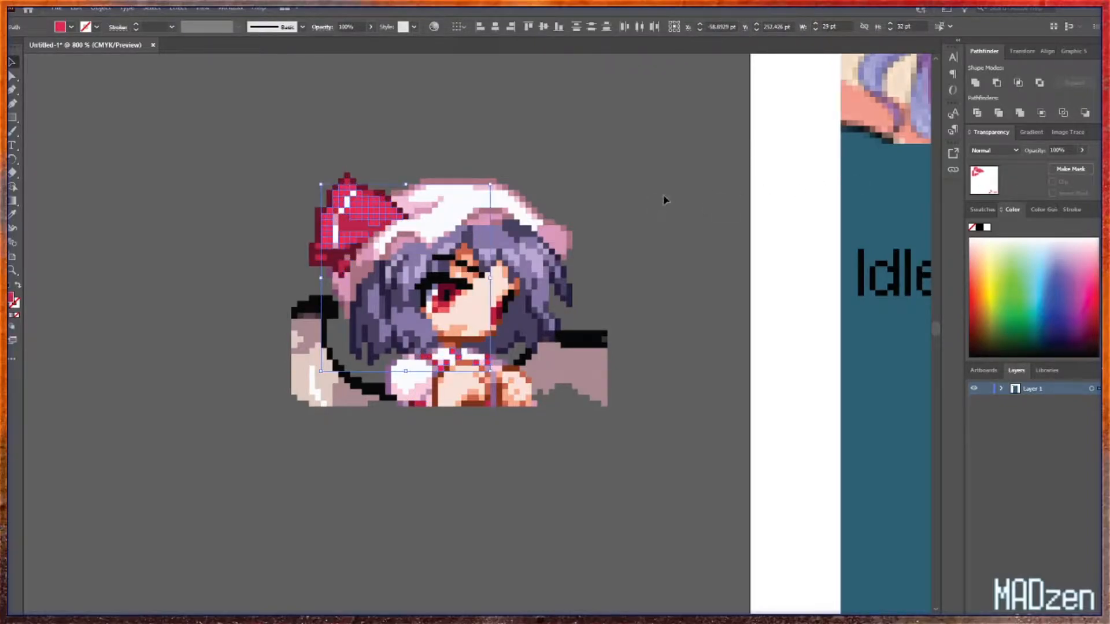
pyautogui.click(783, 208)
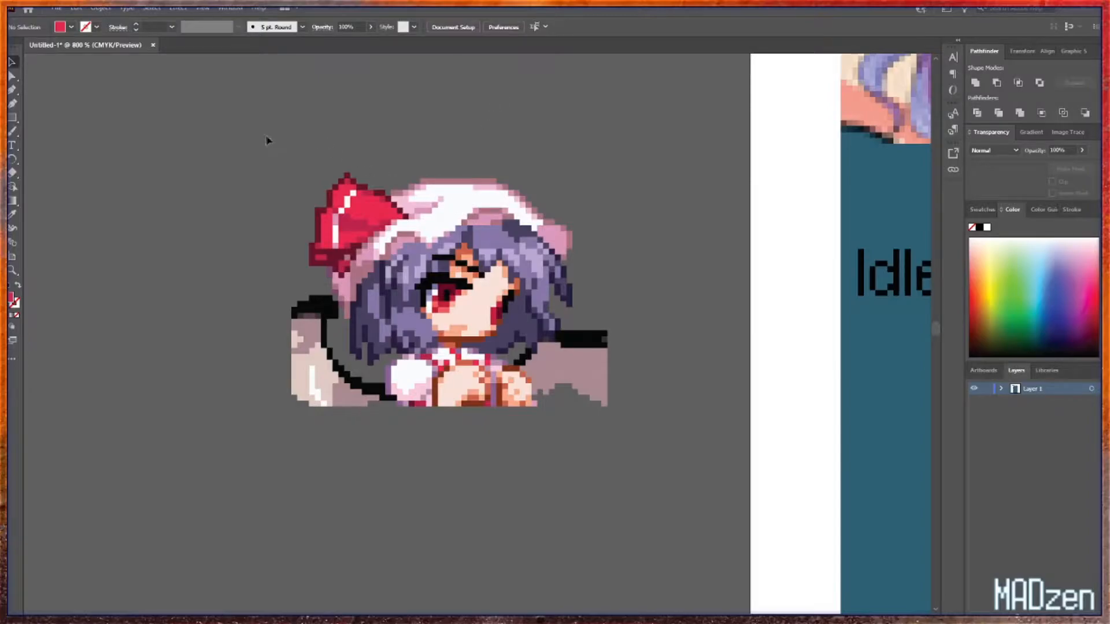
pyautogui.hotkey('ctrl', 'a')
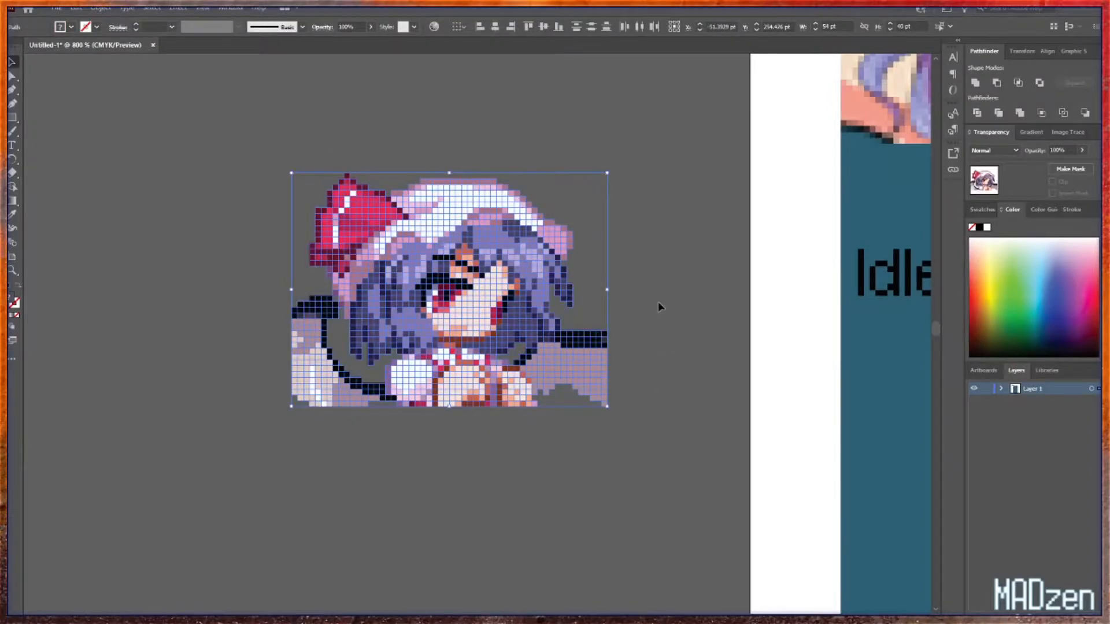
pyautogui.click(201, 149)
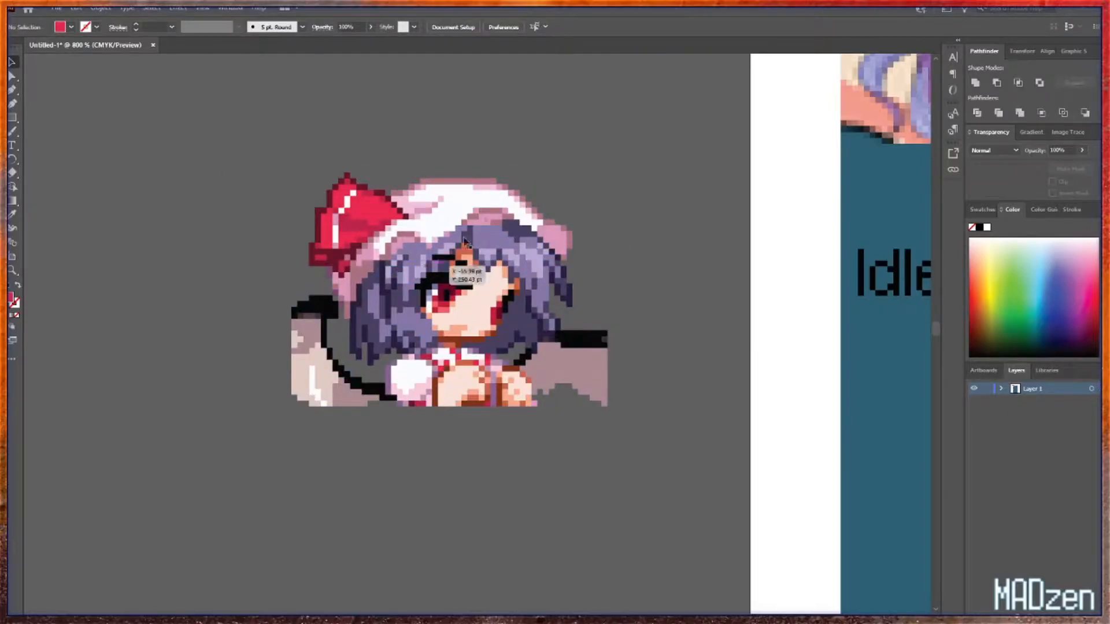
pyautogui.click(109, 8)
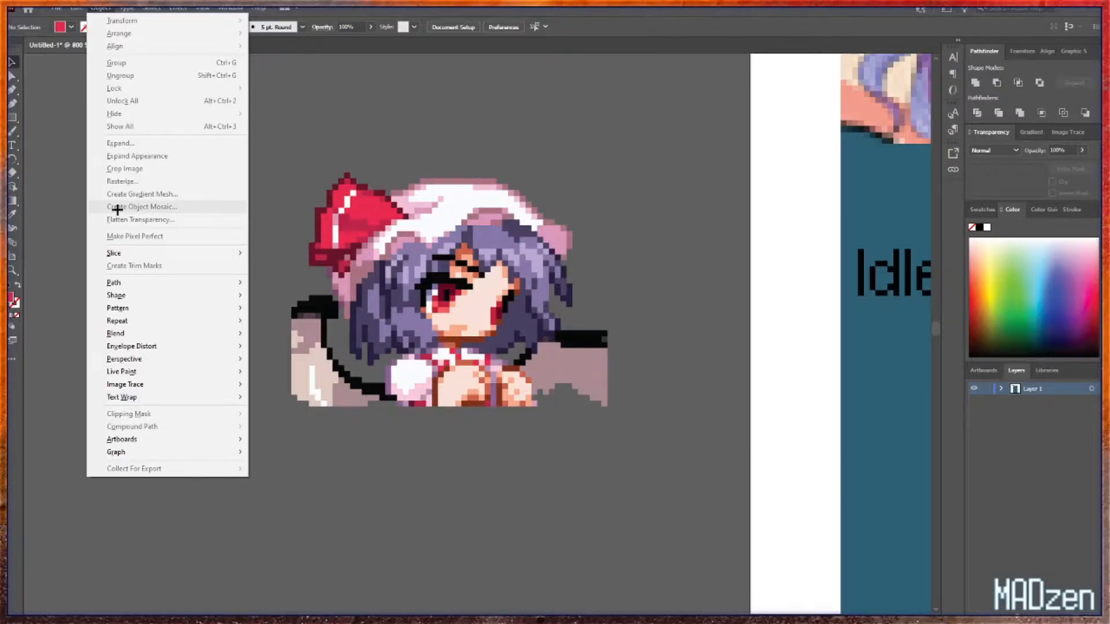
pyautogui.click(516, 140)
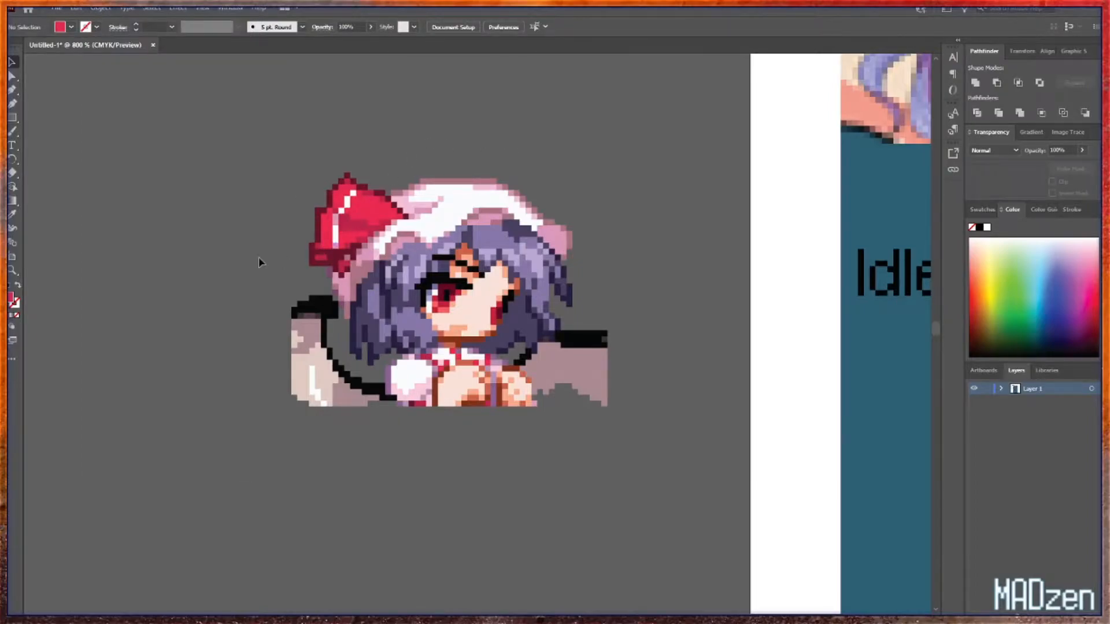
pyautogui.scroll(-3, 258, 263)
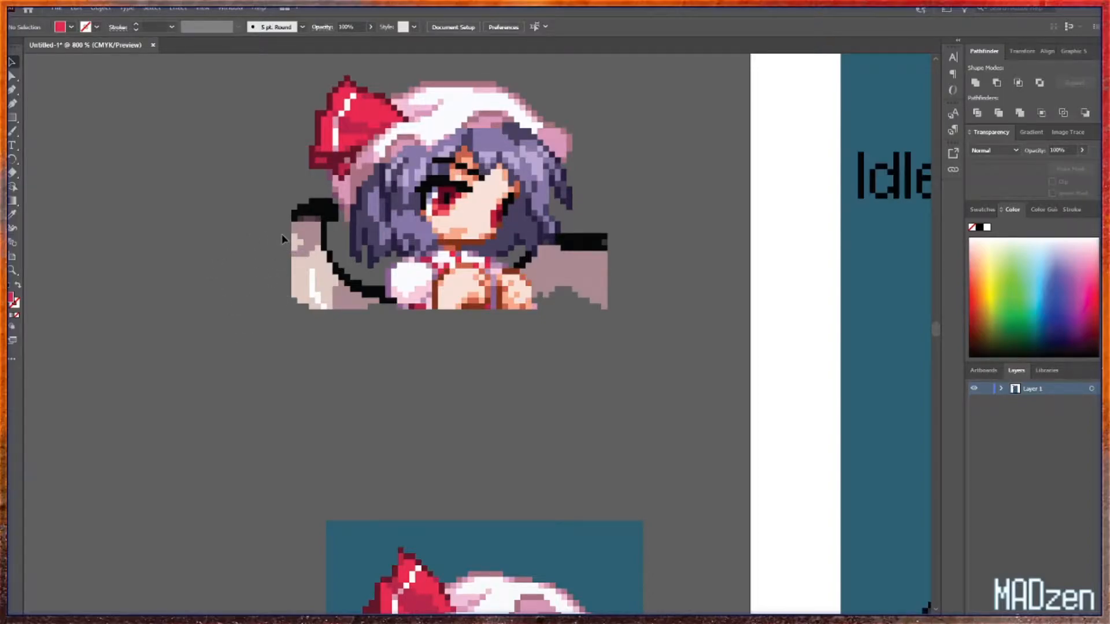
pyautogui.scroll(2, 283, 238)
pyautogui.scroll(2, 607, 303)
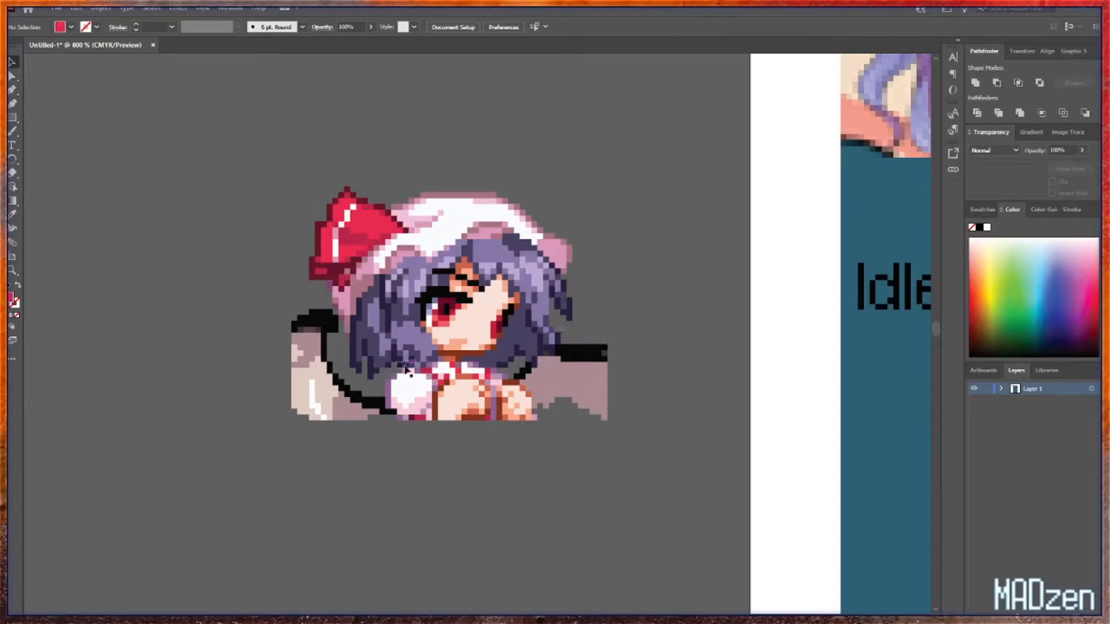
# - Delete the grey-pink fill and black outline tiles of the wing on the bow side of the character
pyautogui.moveTo(331, 425); pyautogui.dragTo(332, 426)
pyautogui.press('Delete')
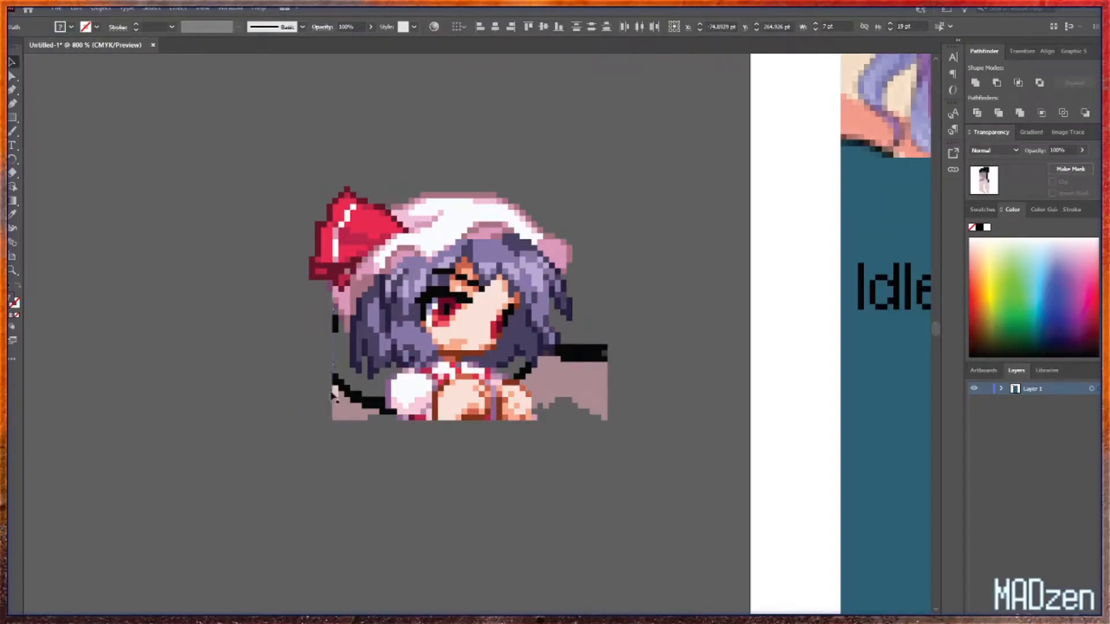
pyautogui.click(352, 431)
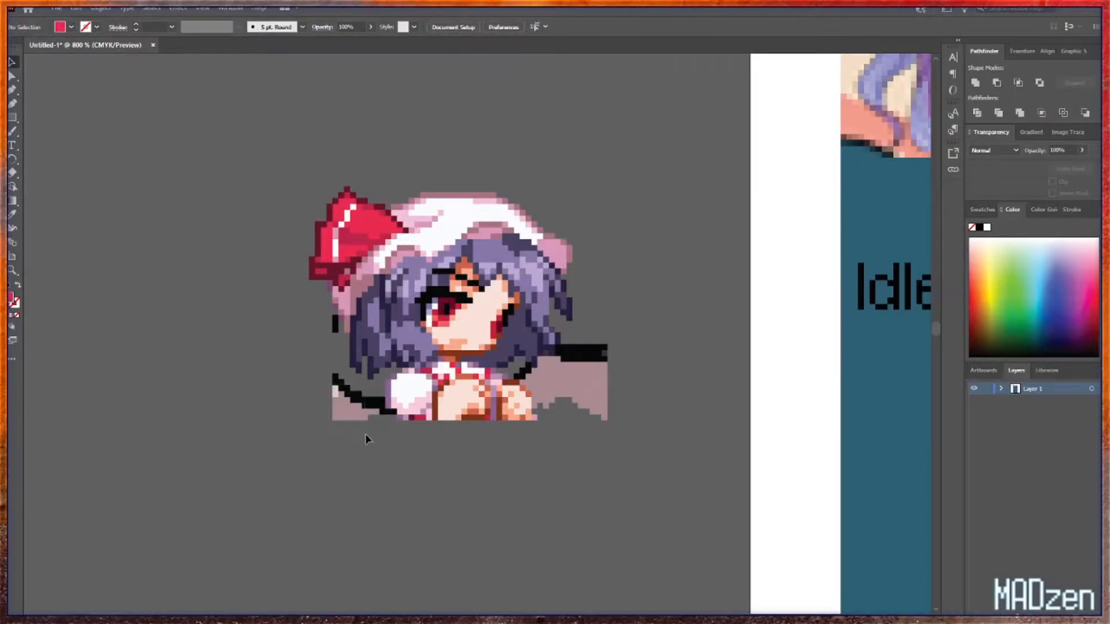
pyautogui.moveTo(366, 433); pyautogui.dragTo(321, 386)
pyautogui.press('Delete')
pyautogui.click(336, 378)
pyautogui.press('Delete')
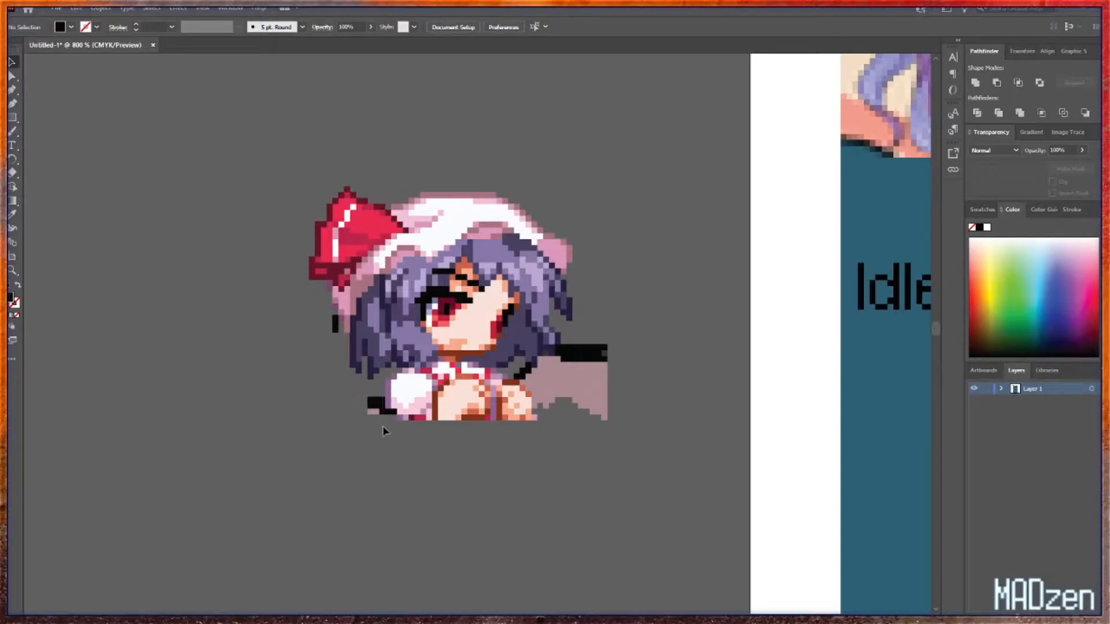
pyautogui.moveTo(380, 425); pyautogui.dragTo(359, 392)
pyautogui.press('Delete')
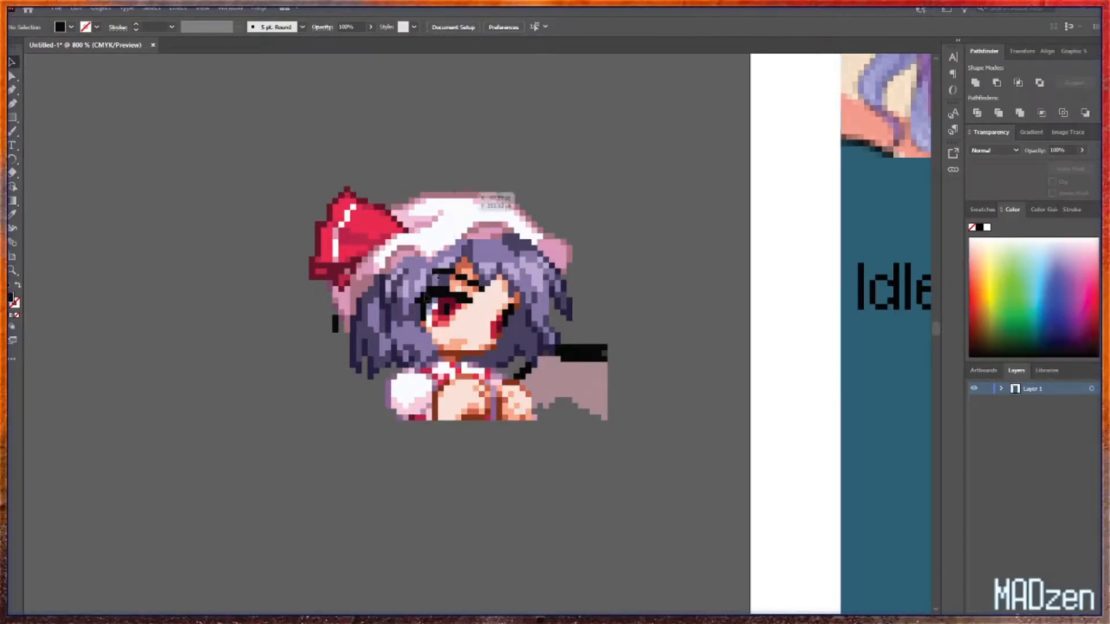
pyautogui.click(360, 340)
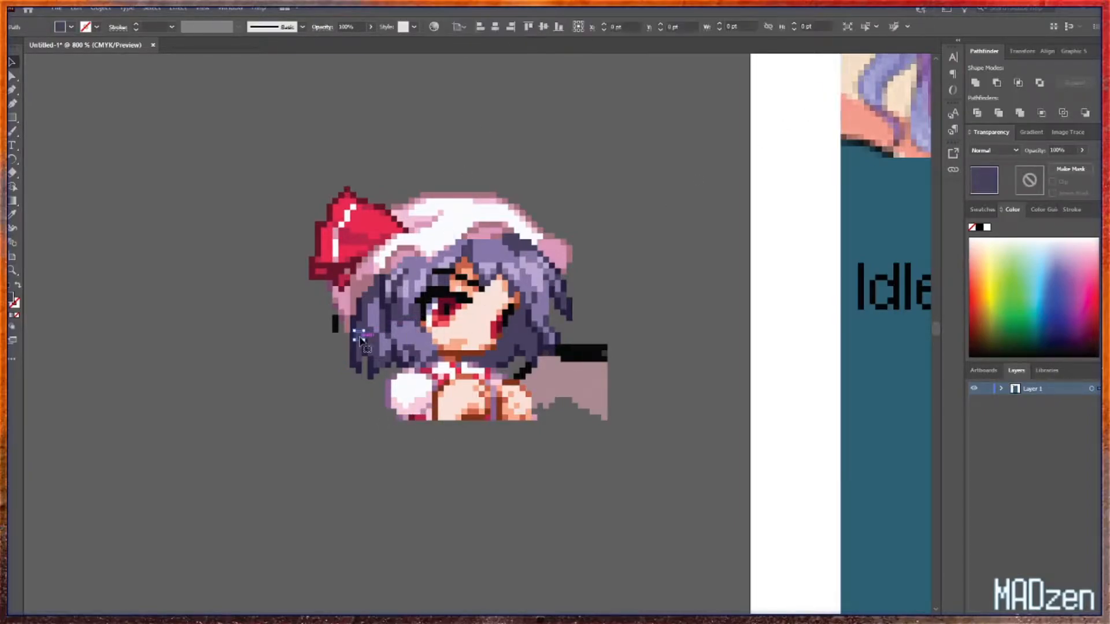
pyautogui.click(876, 26)
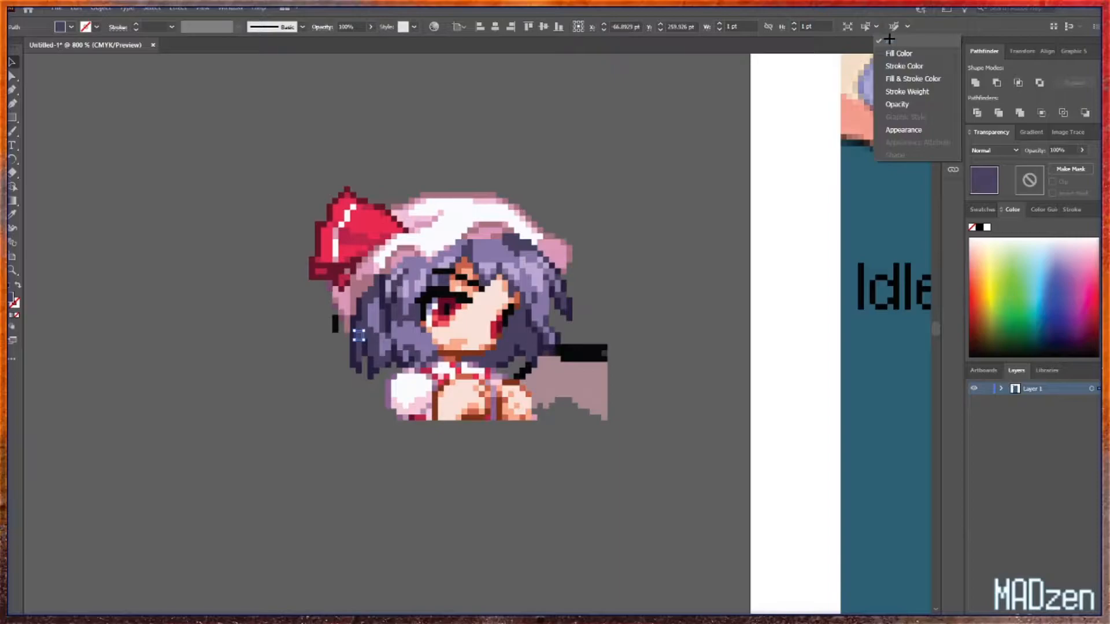
pyautogui.click(889, 38)
pyautogui.click(336, 342)
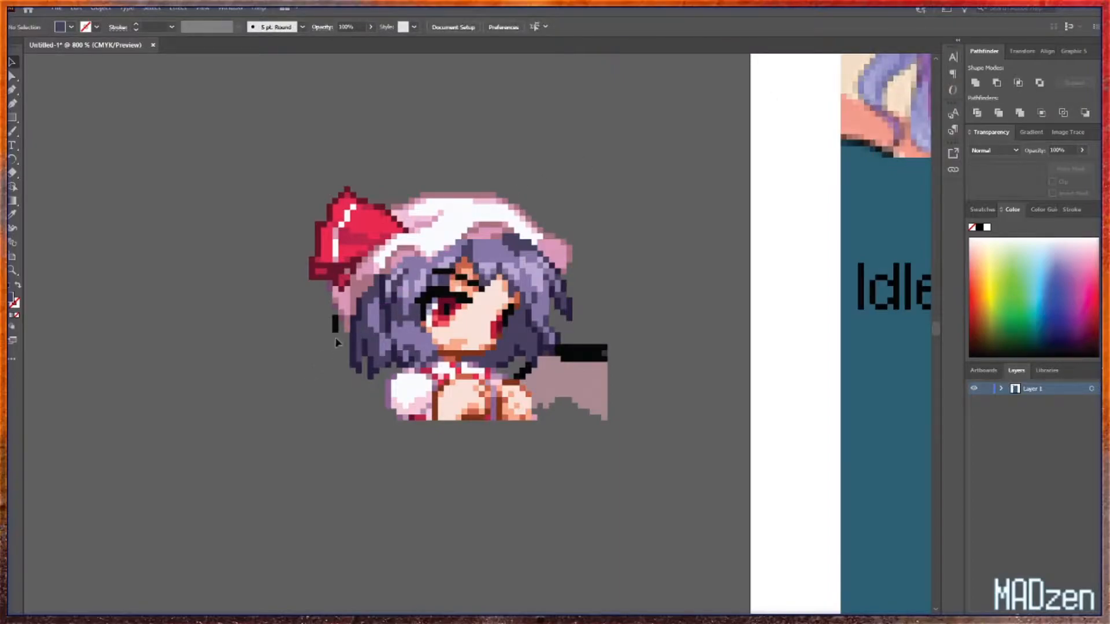
# - Delete the leftover black wing tiles beside the hat's edge below the bow
pyautogui.click(335, 324)
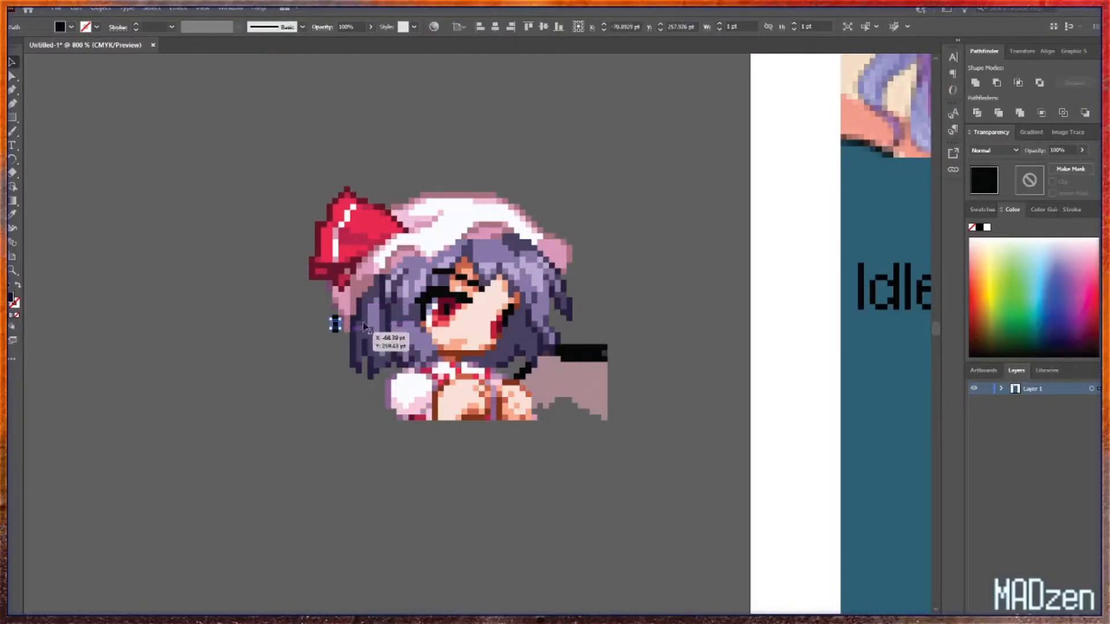
pyautogui.click(321, 325)
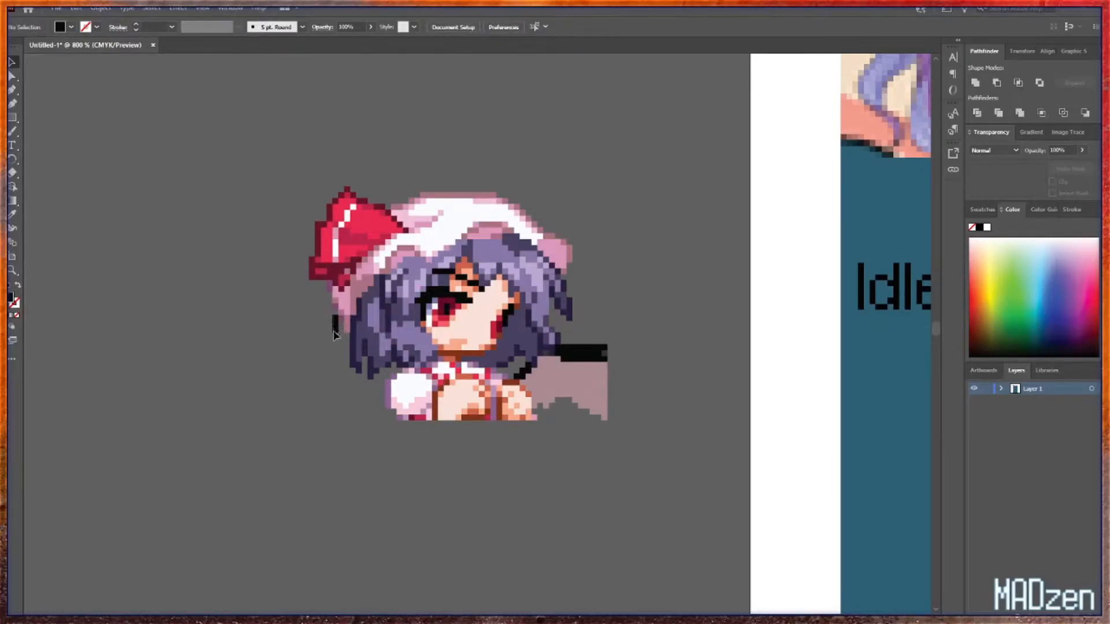
pyautogui.click(334, 333)
pyautogui.press('Delete')
# - Select all tiles matching the remaining wing's grey-pink fill and delete them along with the wing's thick black upper edge
pyautogui.click(587, 395)
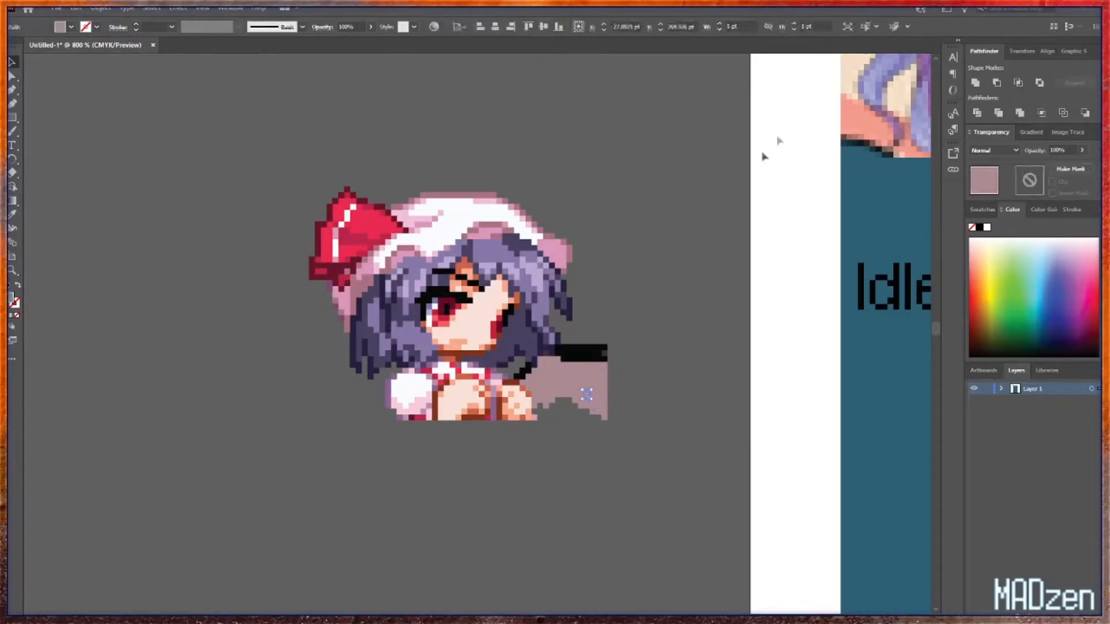
pyautogui.click(867, 26)
pyautogui.press('Delete')
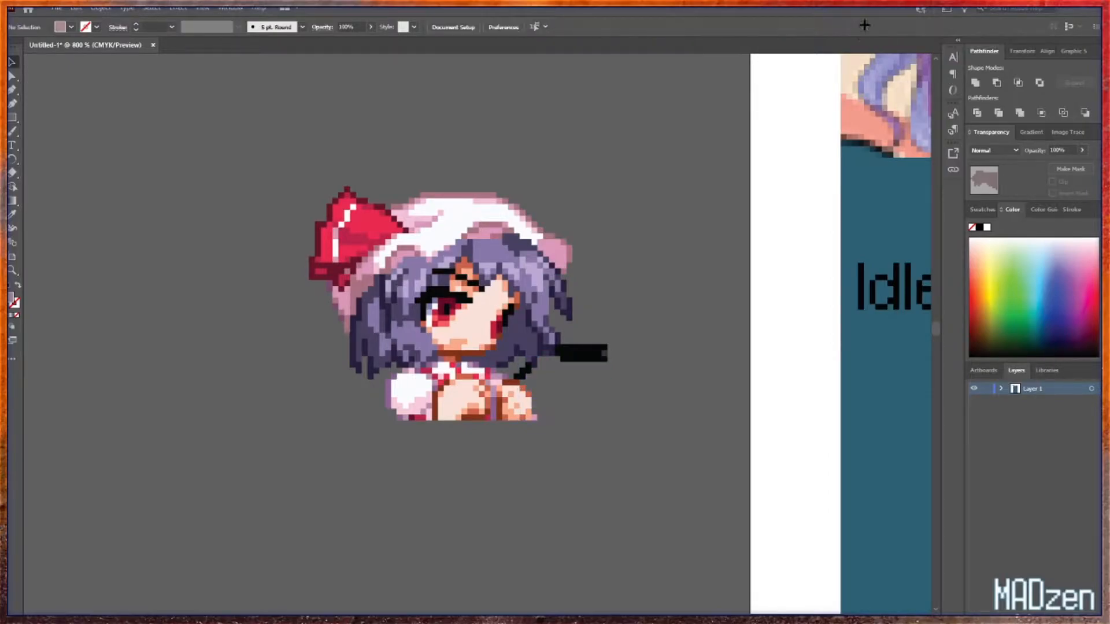
pyautogui.click(558, 353)
pyautogui.press('Delete')
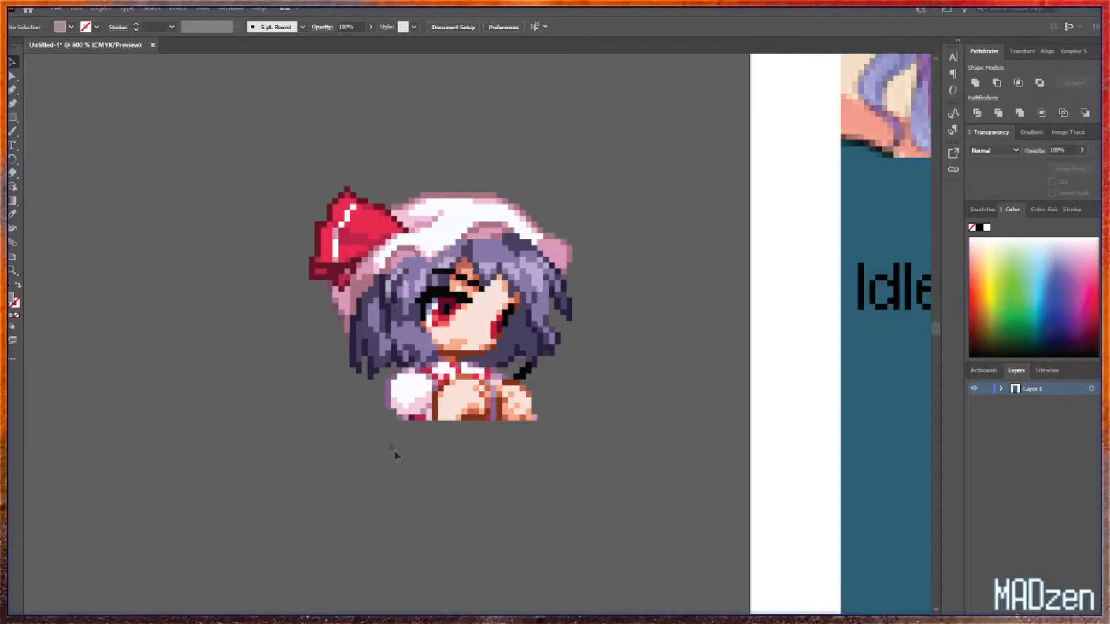
# - Delete the body tiles below the collar, including the sleeves, arms and shoulders
pyautogui.moveTo(373, 385); pyautogui.dragTo(373, 385)
pyautogui.press('Delete')
pyautogui.click(534, 417)
pyautogui.press('Delete')
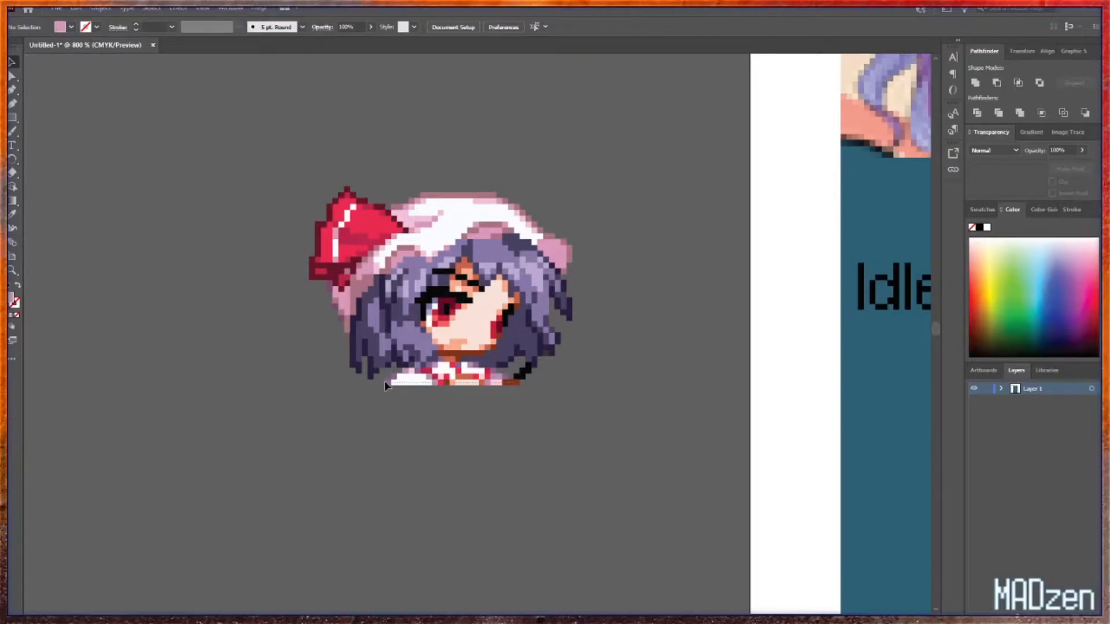
pyautogui.click(388, 380)
pyautogui.press('Delete')
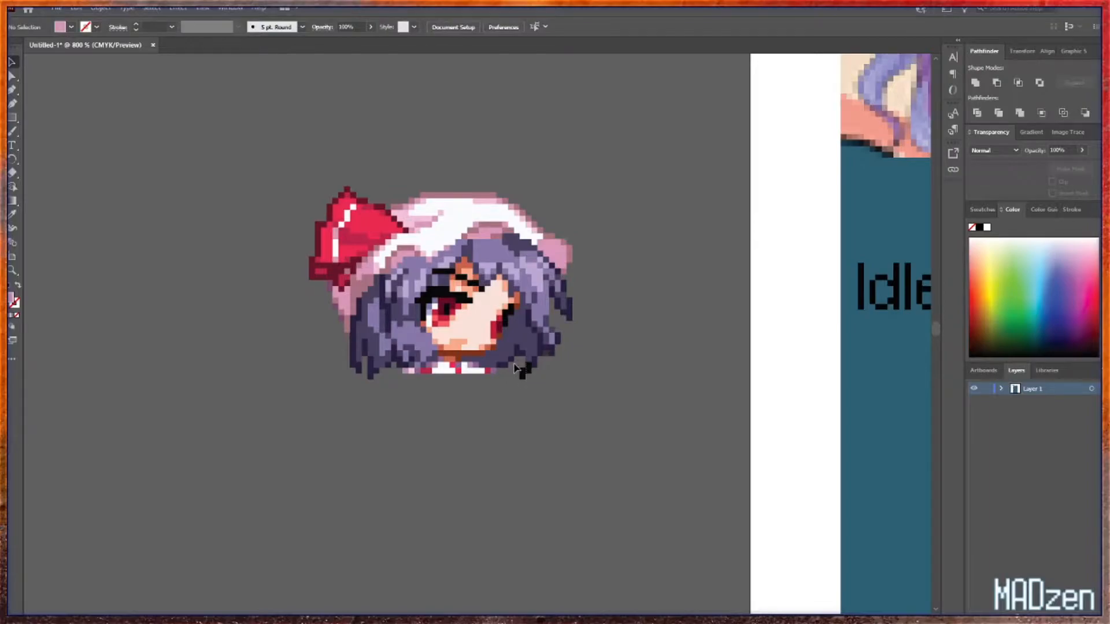
# - Delete the black wing remnants next to the hair and most of the lowest row of collar tiles
pyautogui.click(516, 370)
pyautogui.press('Delete')
pyautogui.click(456, 373)
pyautogui.press('Delete')
pyautogui.click(421, 372)
pyautogui.press('Delete')
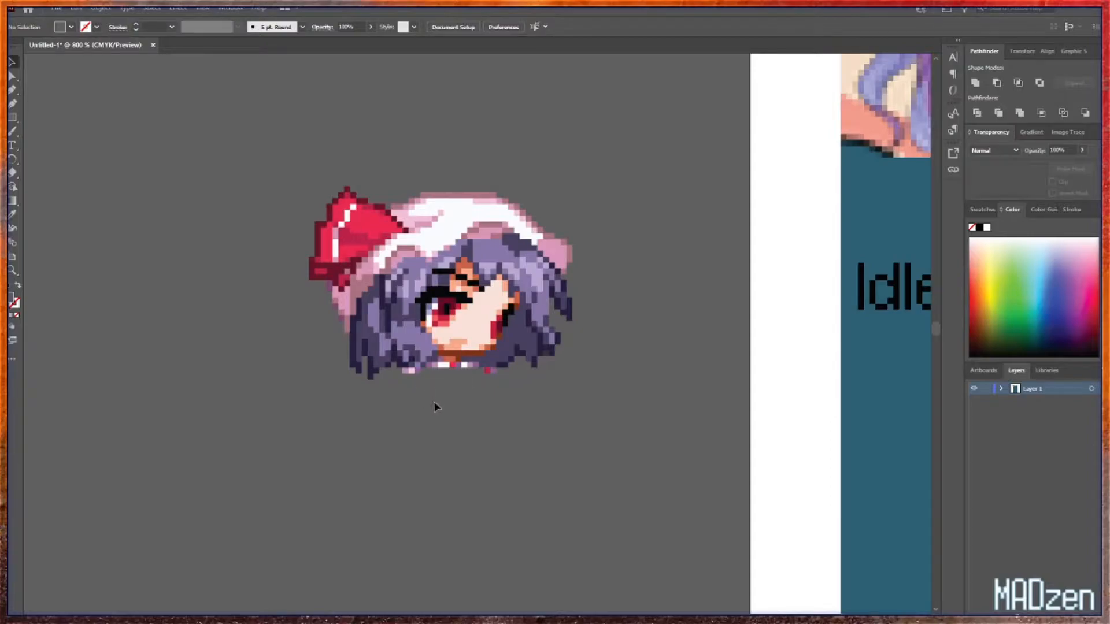
# - Delete the remaining collar, neck and stray tiles beneath the chin and hair so only the head is left
pyautogui.moveTo(396, 371); pyautogui.dragTo(425, 373)
pyautogui.press('Delete')
pyautogui.press('Delete')
pyautogui.moveTo(433, 371)
pyautogui.mouseDown()
pyautogui.moveTo(459, 373)
pyautogui.moveTo(449, 391)
pyautogui.mouseUp()
pyautogui.press('Delete')
pyautogui.click(488, 374)
pyautogui.press('Delete')
pyautogui.click(494, 373)
pyautogui.press('Delete')
pyautogui.click(548, 358)
pyautogui.press('Delete')
pyautogui.click(440, 363)
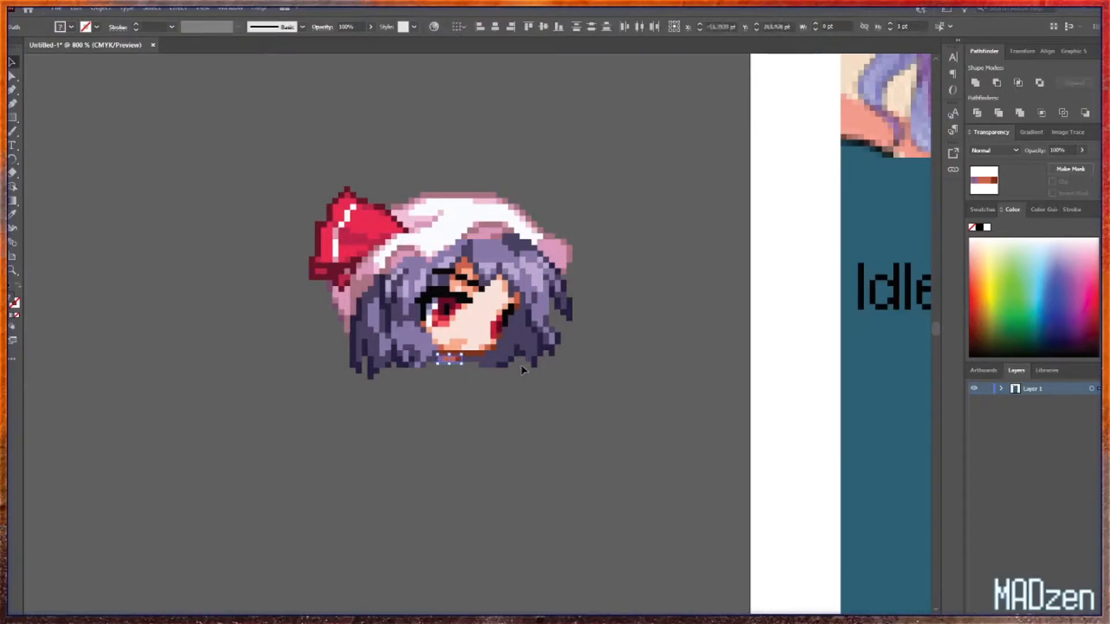
pyautogui.press('Delete')
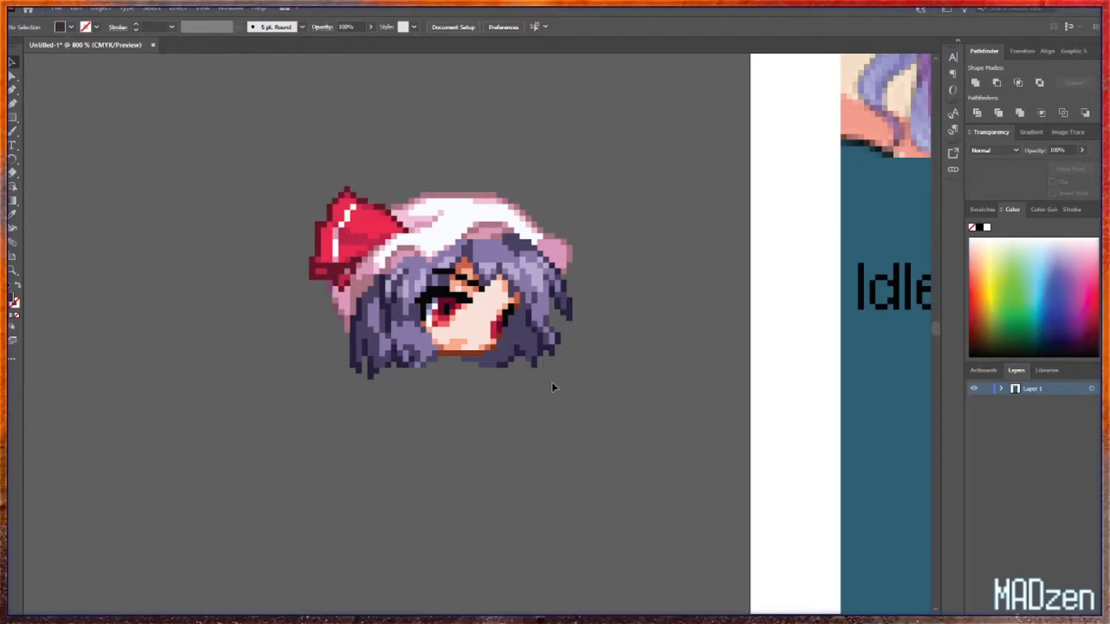
# - Recolor the lowest row of red iris tiles with the pale skin tone sampled from the cheek
pyautogui.hotkey('ctrl', '+')
pyautogui.hotkey('ctrl', '+')
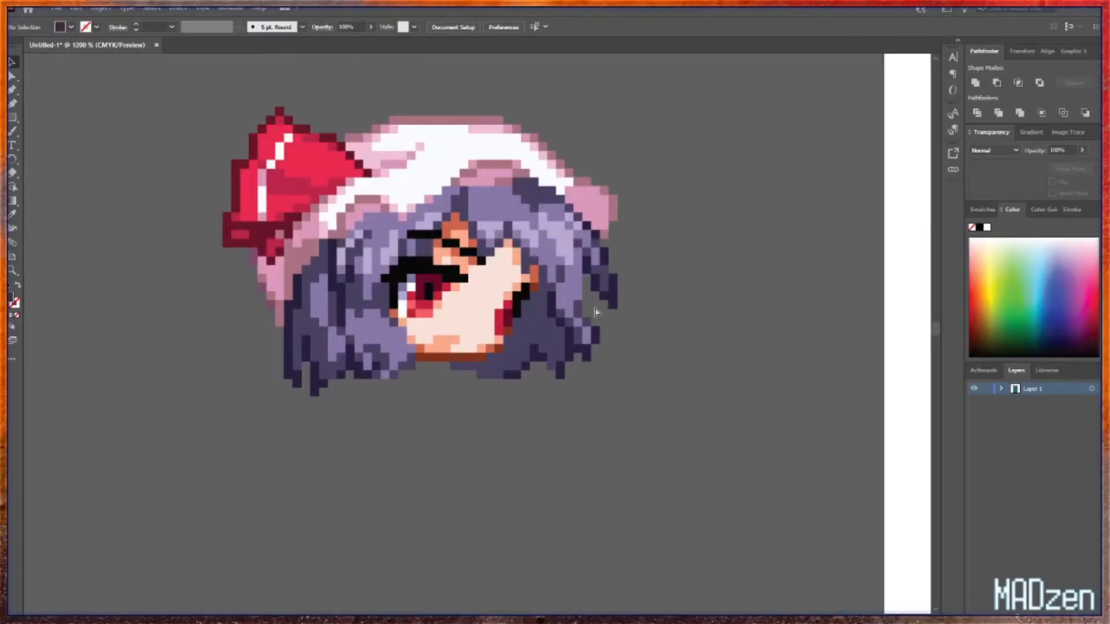
pyautogui.scroll(3, 598, 312)
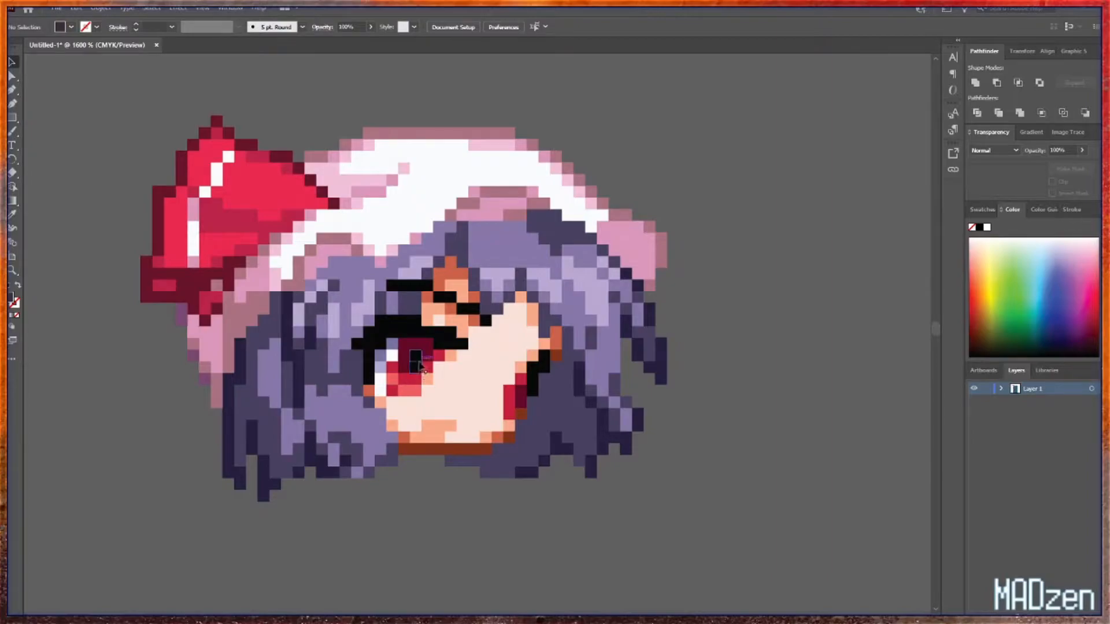
pyautogui.click(420, 392)
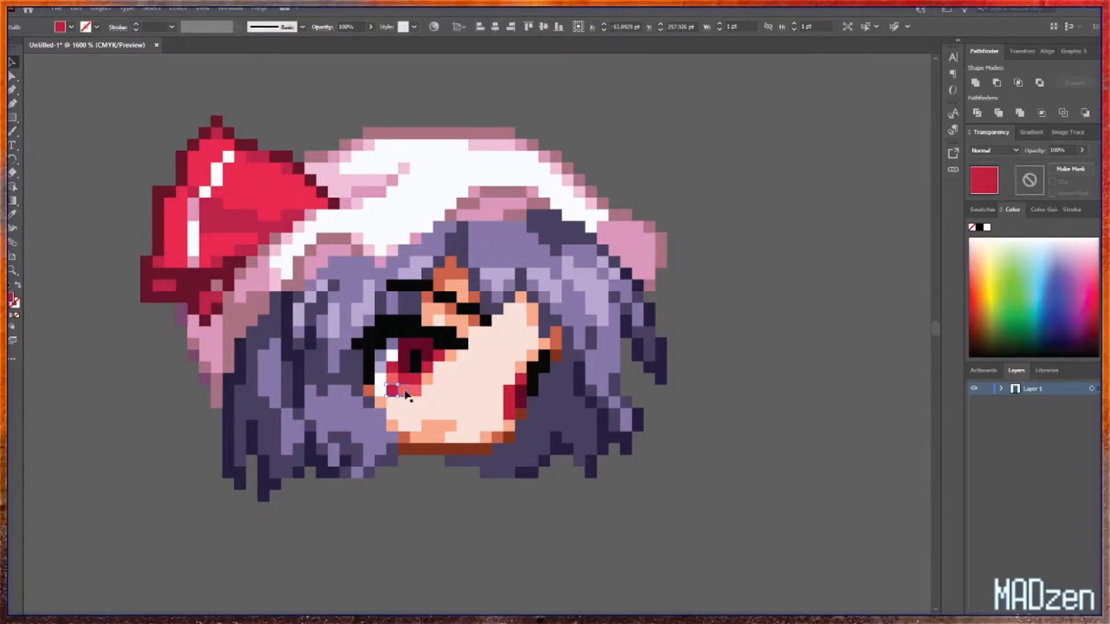
pyautogui.keyDown('shift'); pyautogui.click(419, 391); pyautogui.keyUp('shift')
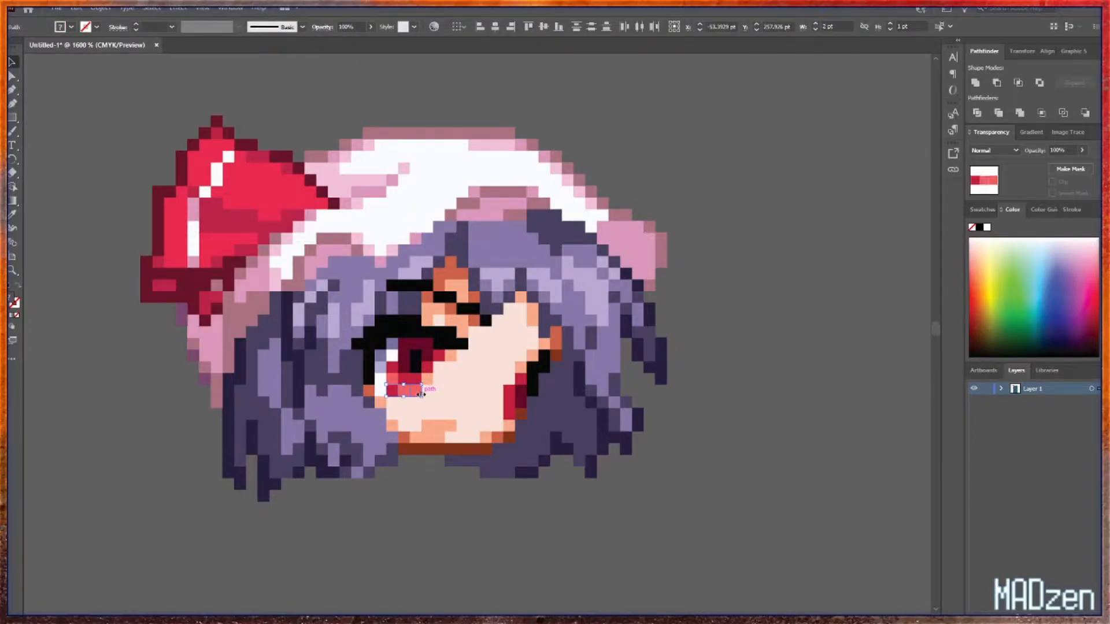
pyautogui.press('i')
pyautogui.click(473, 389)
pyautogui.press('v')
# - Select the four tiles in the next iris row up and fill them with the cheek's pale skin tone
pyautogui.click(393, 380)
pyautogui.keyDown('shift'); pyautogui.click(404, 378); pyautogui.keyUp('shift')
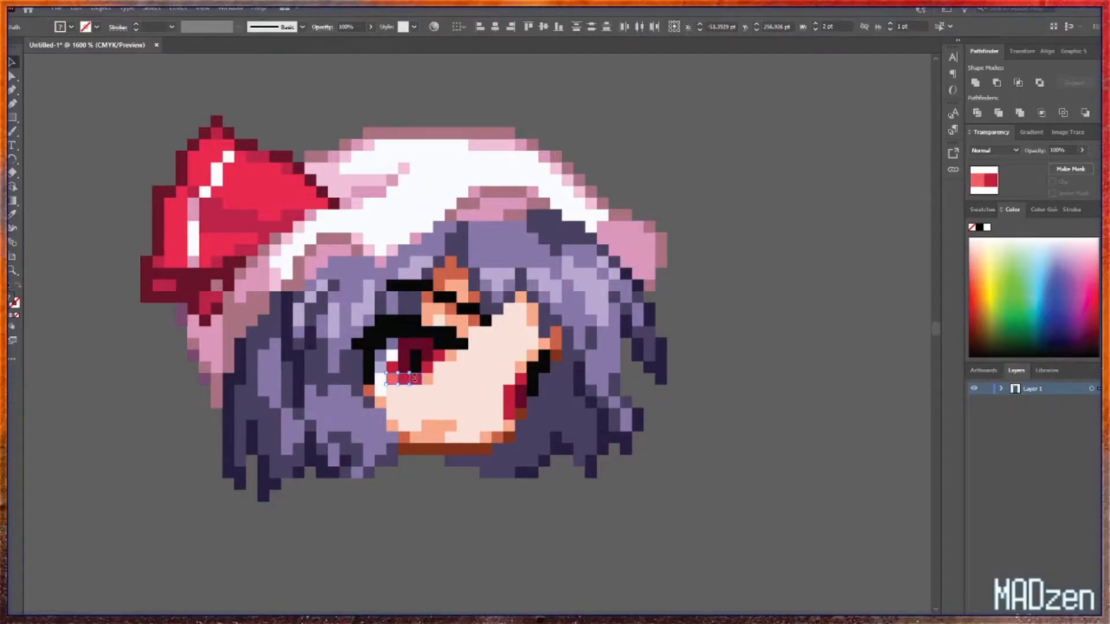
pyautogui.keyDown('shift'); pyautogui.click(427, 380); pyautogui.keyUp('shift')
pyautogui.keyDown('shift'); pyautogui.click(432, 382); pyautogui.keyUp('shift')
pyautogui.press('i')
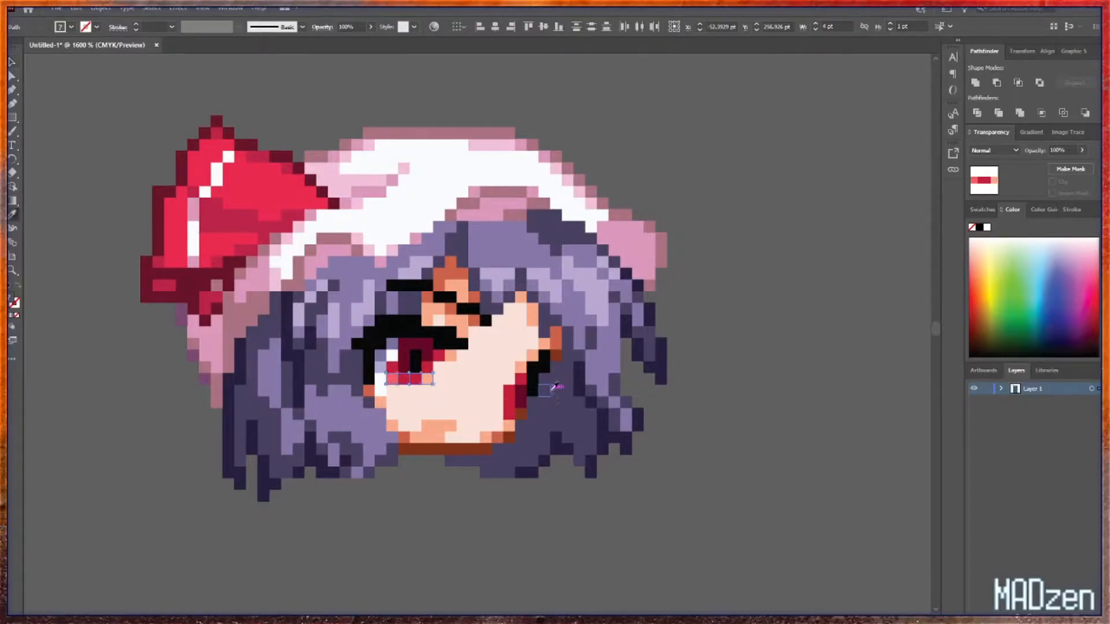
pyautogui.click(489, 368)
pyautogui.press('v')
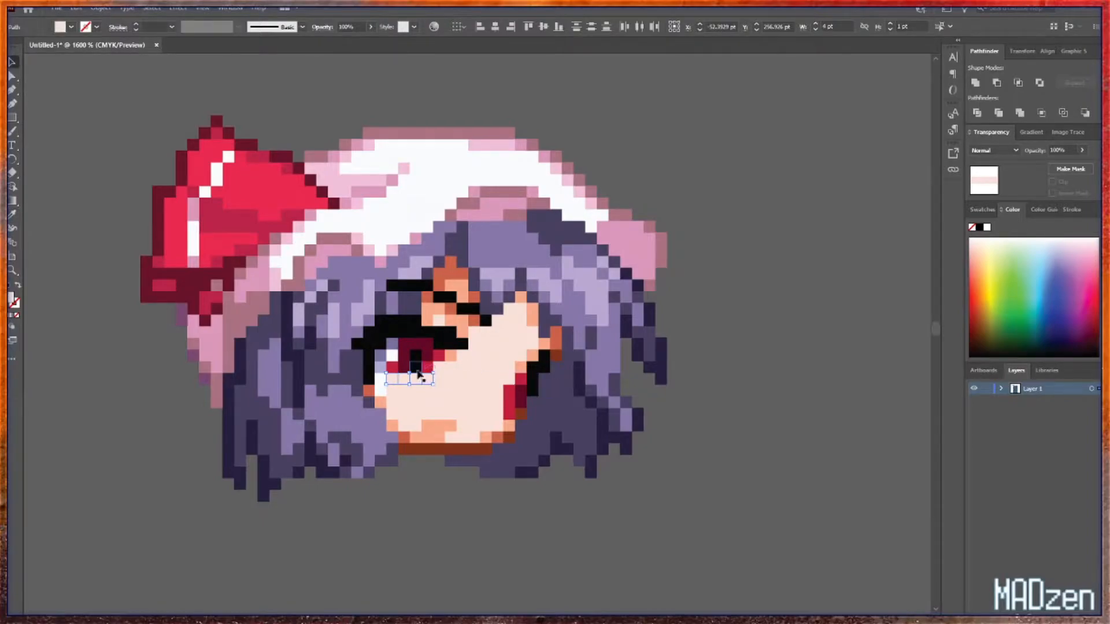
# - Recolor the dark red and black tiles in the row through the lower pupil with the sampled cheek color
pyautogui.click(407, 366)
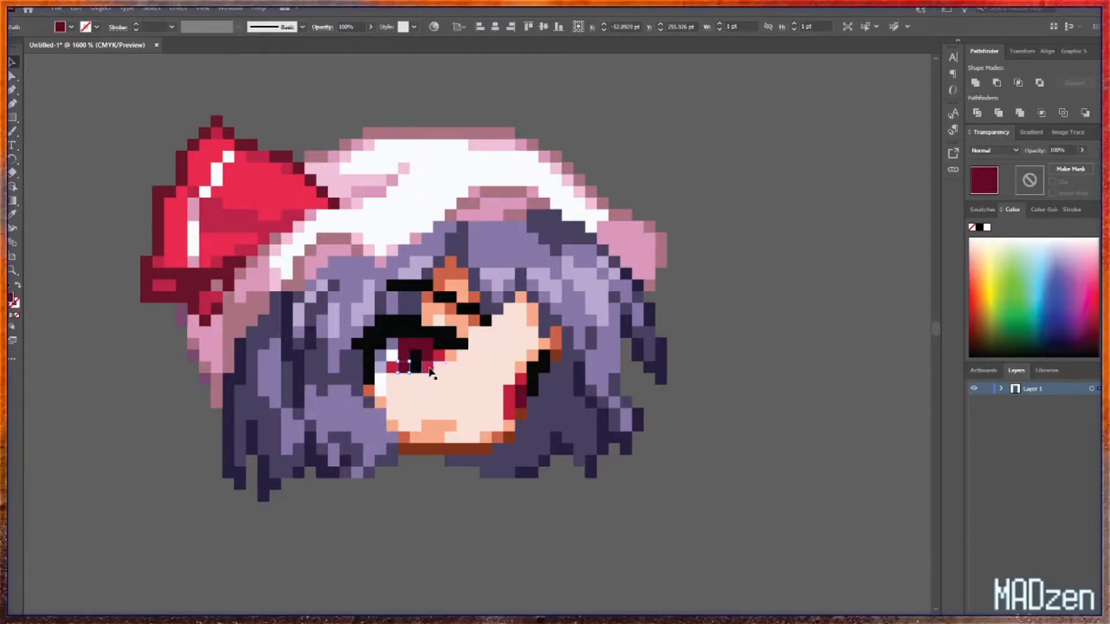
pyautogui.keyDown('shift'); pyautogui.click(418, 369); pyautogui.keyUp('shift')
pyautogui.press('i')
pyautogui.click(475, 381)
pyautogui.press('v')
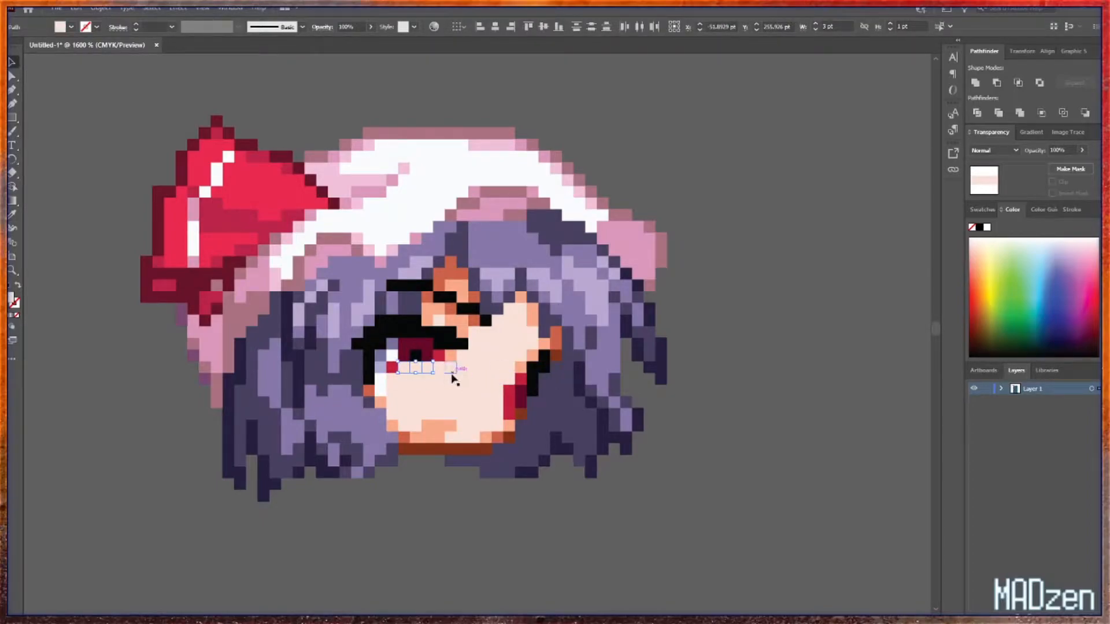
# - Select all tiles matching the upper iris's dark red and recolor them with the orange skin shade sampled below the eyebrow
pyautogui.click(406, 345)
pyautogui.click(865, 26)
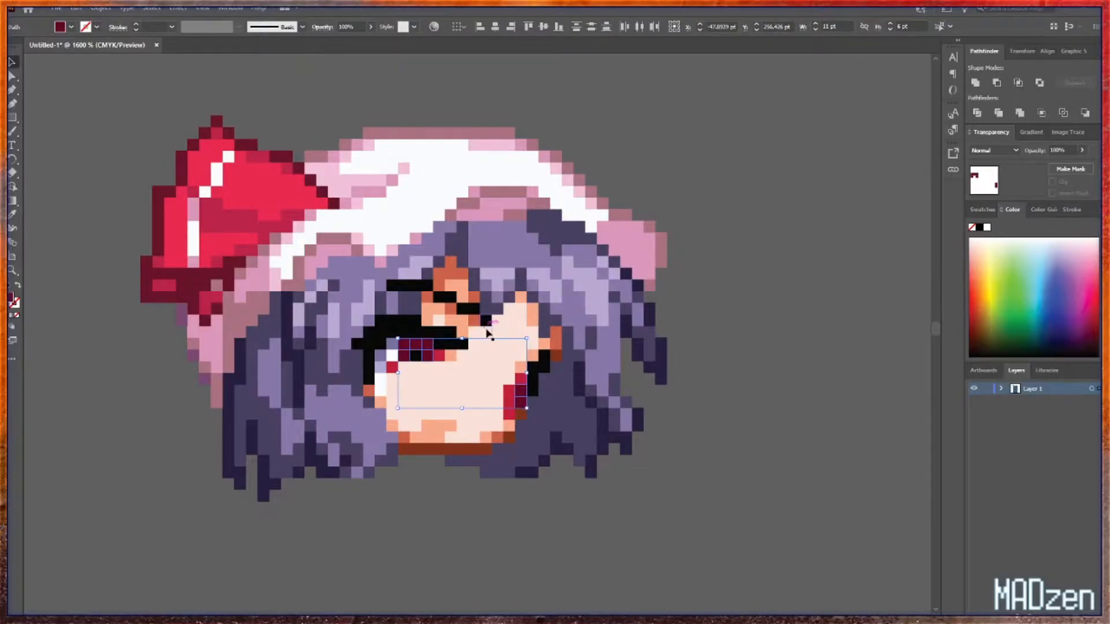
pyautogui.press('i')
pyautogui.click(430, 305)
pyautogui.press('v')
# - Fill the black lash tiles along the outer edge of the wider eye with the dark purple sampled from the bangs
pyautogui.click(381, 361)
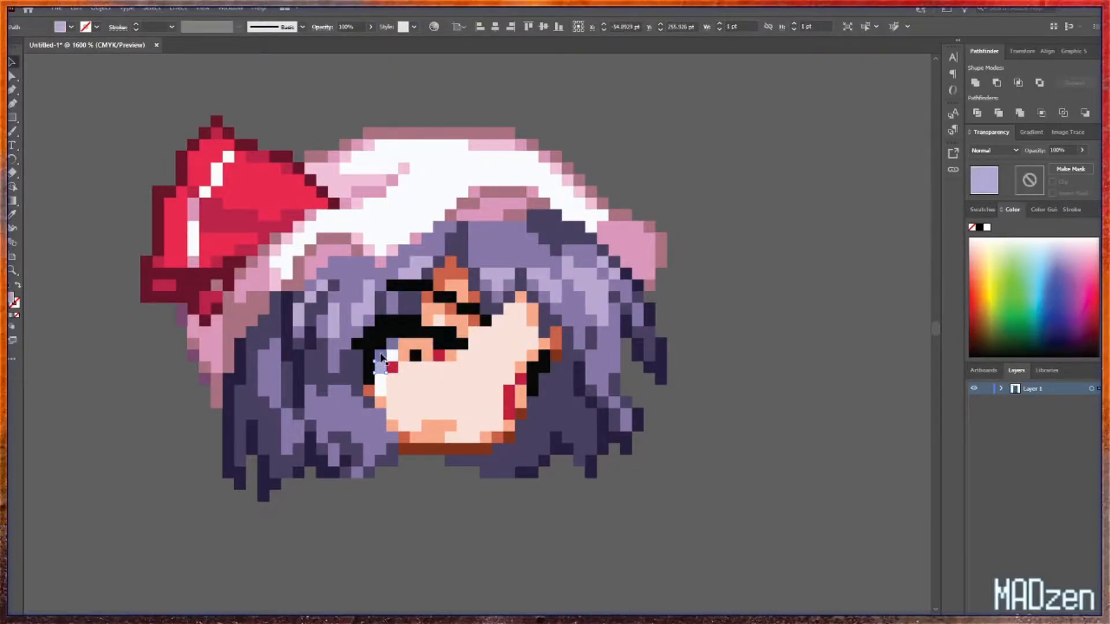
pyautogui.keyDown('shift'); pyautogui.click(381, 351); pyautogui.keyUp('shift')
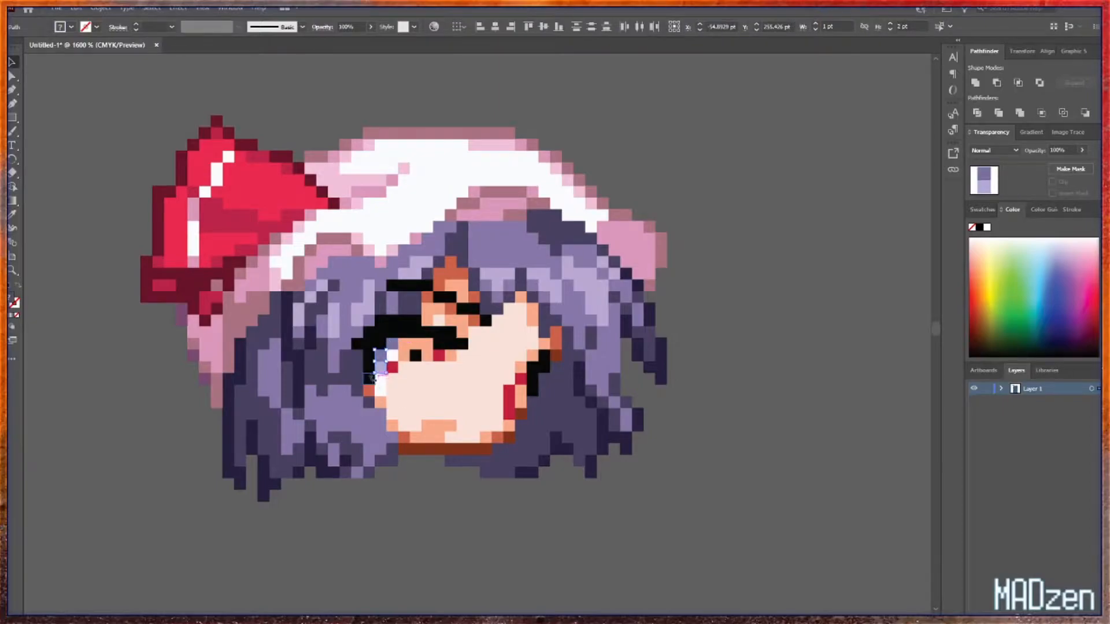
pyautogui.click(370, 380)
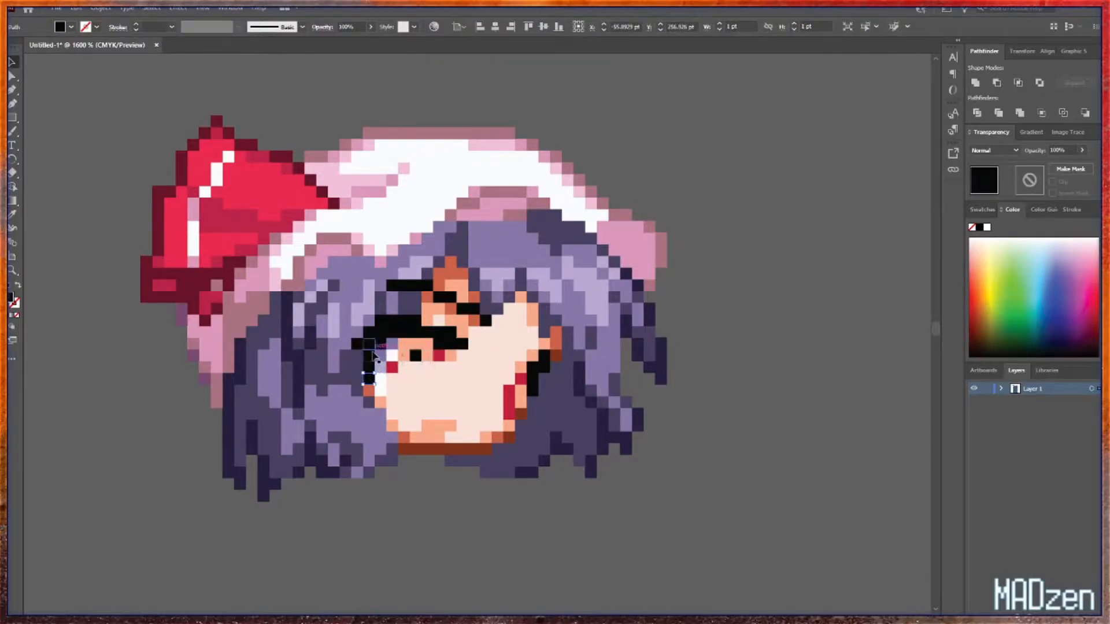
pyautogui.keyDown('shift'); pyautogui.click(371, 359); pyautogui.keyUp('shift')
pyautogui.keyDown('shift'); pyautogui.click(369, 356); pyautogui.keyUp('shift')
pyautogui.keyDown('shift'); pyautogui.click(380, 345); pyautogui.keyUp('shift')
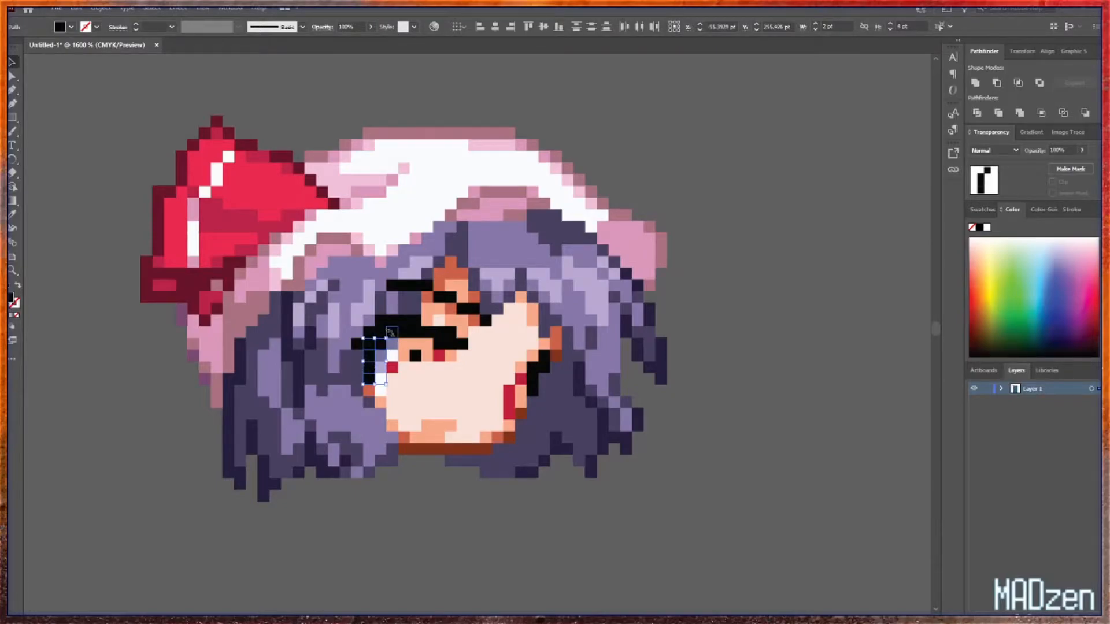
pyautogui.keyDown('shift'); pyautogui.click(393, 333); pyautogui.keyUp('shift')
pyautogui.keyDown('shift'); pyautogui.click(407, 322); pyautogui.keyUp('shift')
pyautogui.keyDown('shift'); pyautogui.click(418, 324); pyautogui.keyUp('shift')
pyautogui.press('i')
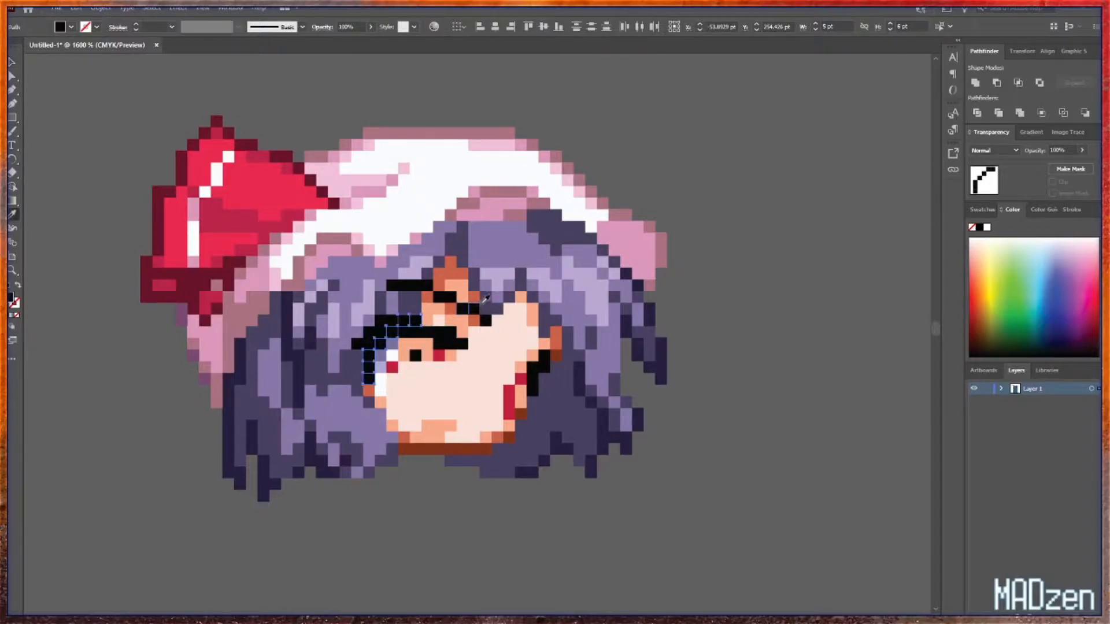
pyautogui.click(489, 298)
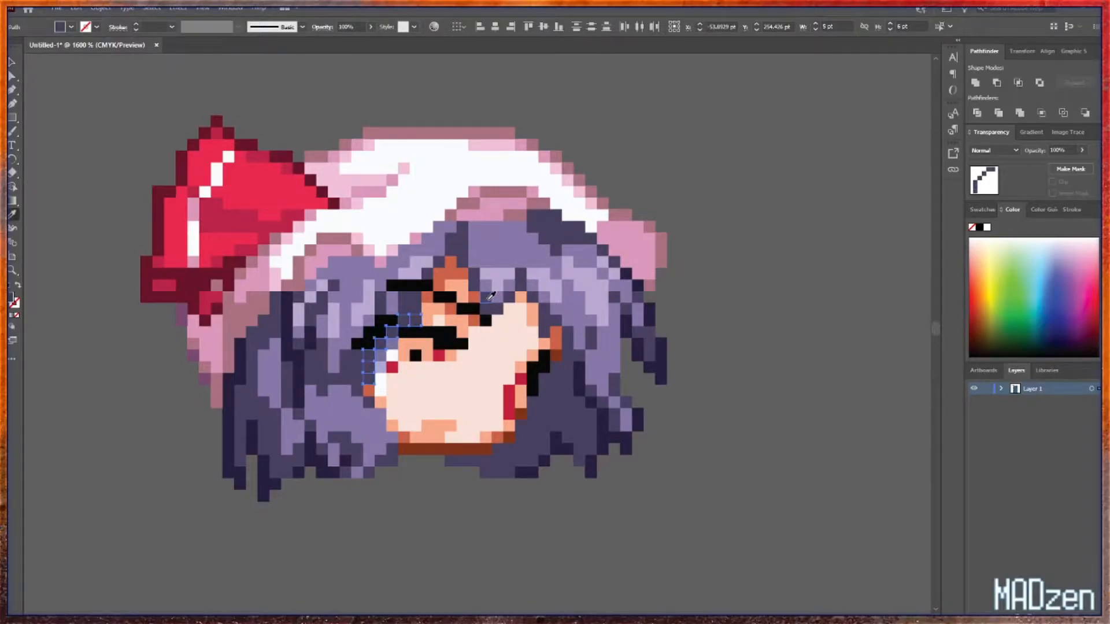
# - Recolor the remaining black tiles at the lash's outer corner with the medium purple sampled from the adjacent hair
pyautogui.press('v')
pyautogui.click(356, 345)
pyautogui.keyDown('shift'); pyautogui.click(368, 345); pyautogui.keyUp('shift')
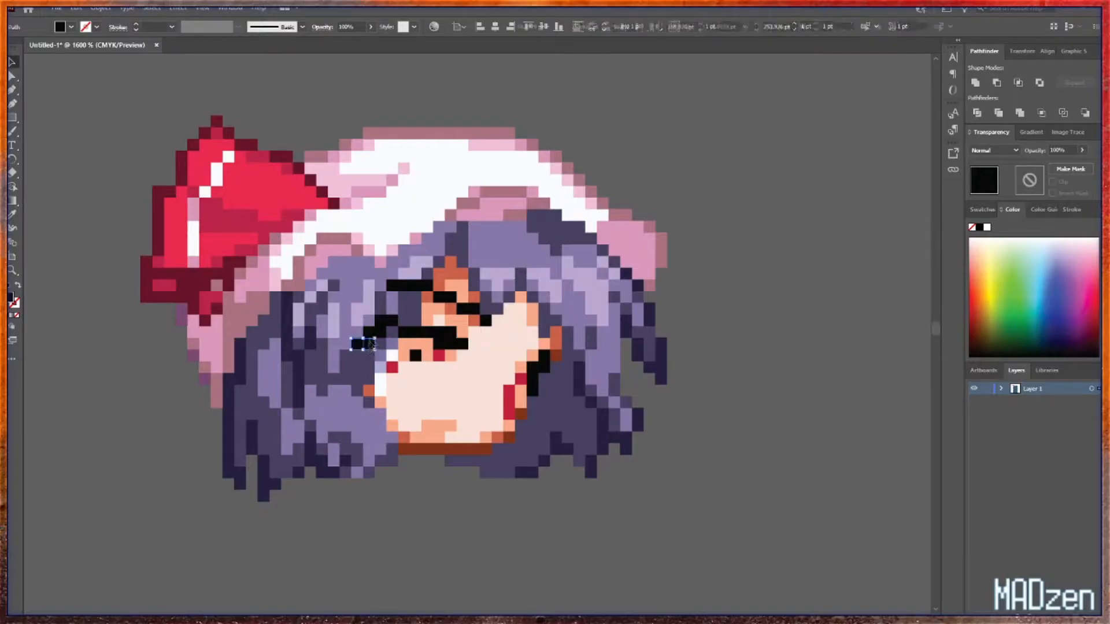
pyautogui.keyDown('shift'); pyautogui.click(370, 334); pyautogui.keyUp('shift')
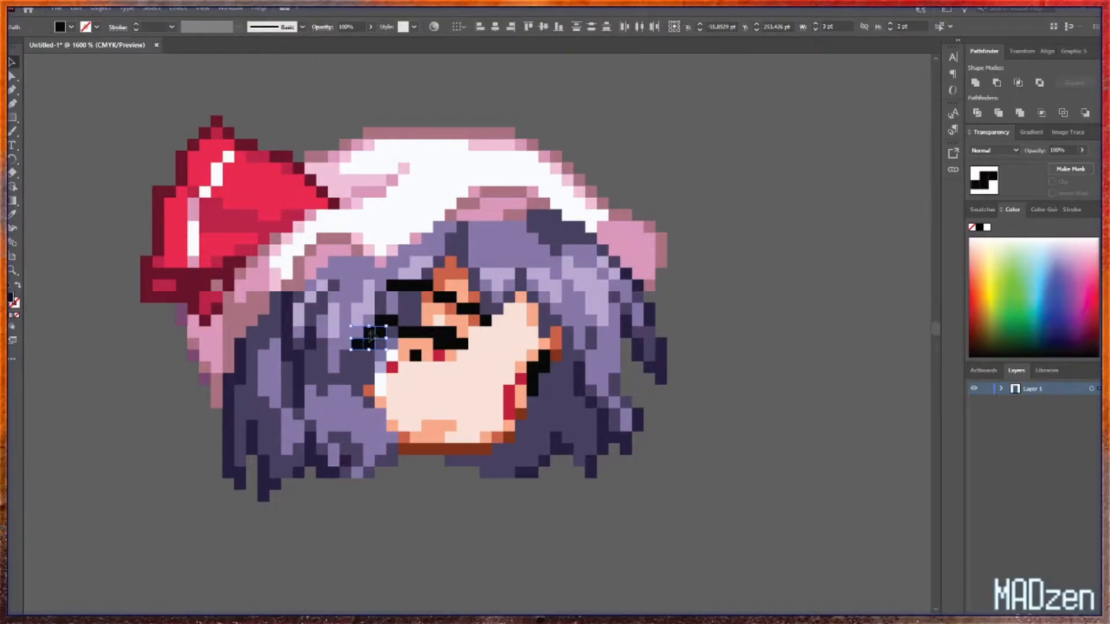
pyautogui.keyDown('shift'); pyautogui.click(382, 320); pyautogui.keyUp('shift')
pyautogui.keyDown('shift'); pyautogui.click(392, 324); pyautogui.keyUp('shift')
pyautogui.press('i')
pyautogui.click(397, 303)
pyautogui.press('v')
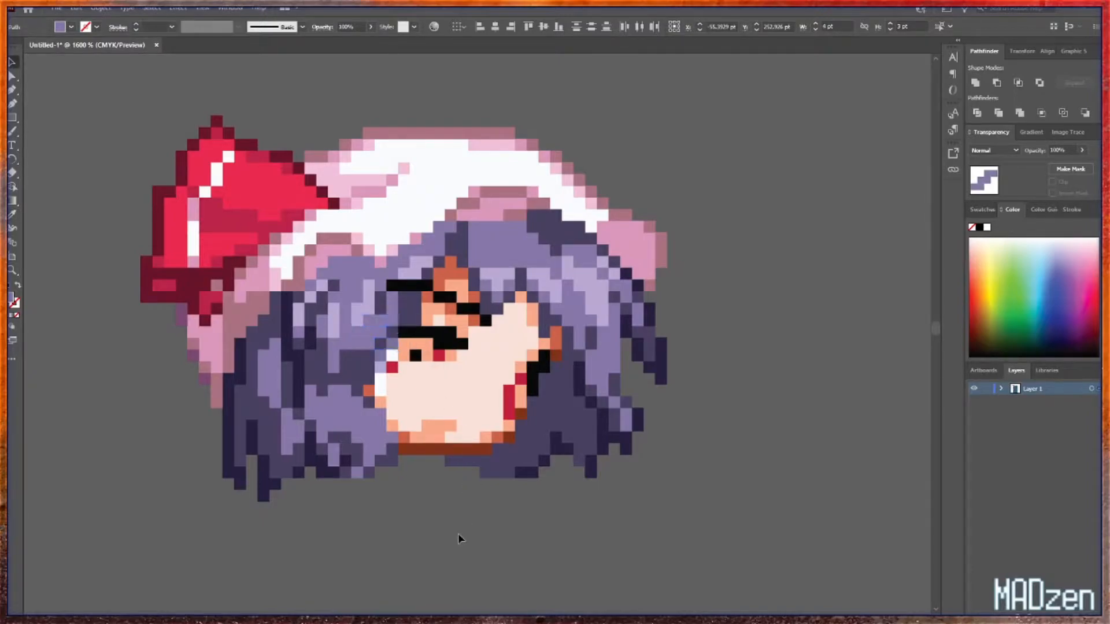
pyautogui.click(460, 538)
# - Recolor two diagonal tiles of the former lash corner with the light lavender sampled from the hair strand above
pyautogui.click(369, 336)
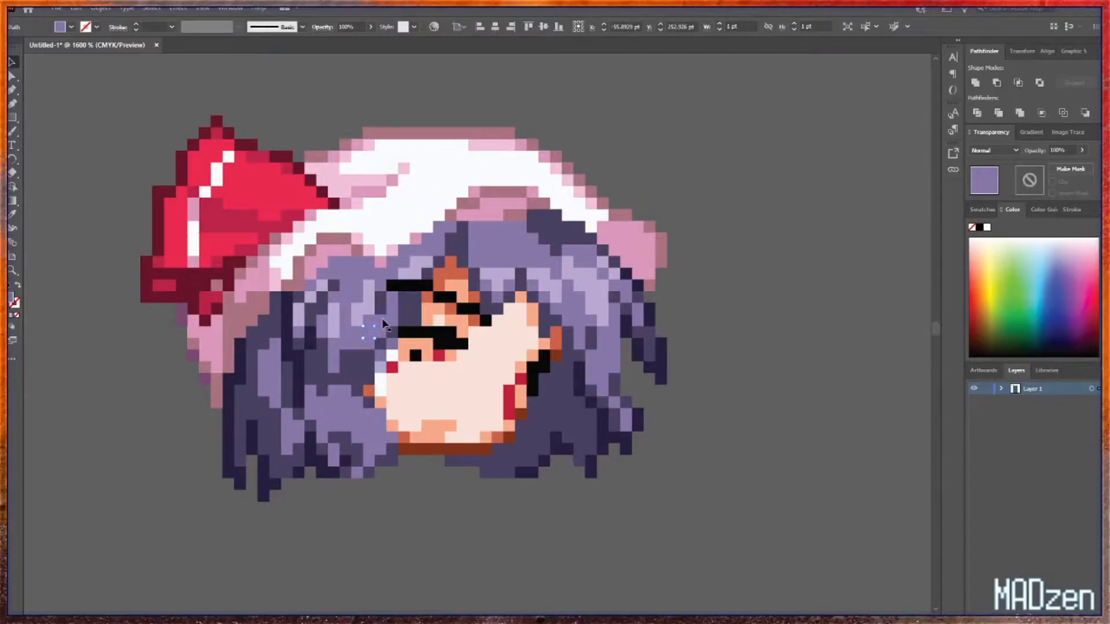
pyautogui.keyDown('shift'); pyautogui.click(383, 322); pyautogui.keyUp('shift')
pyautogui.press('i')
pyautogui.click(372, 294)
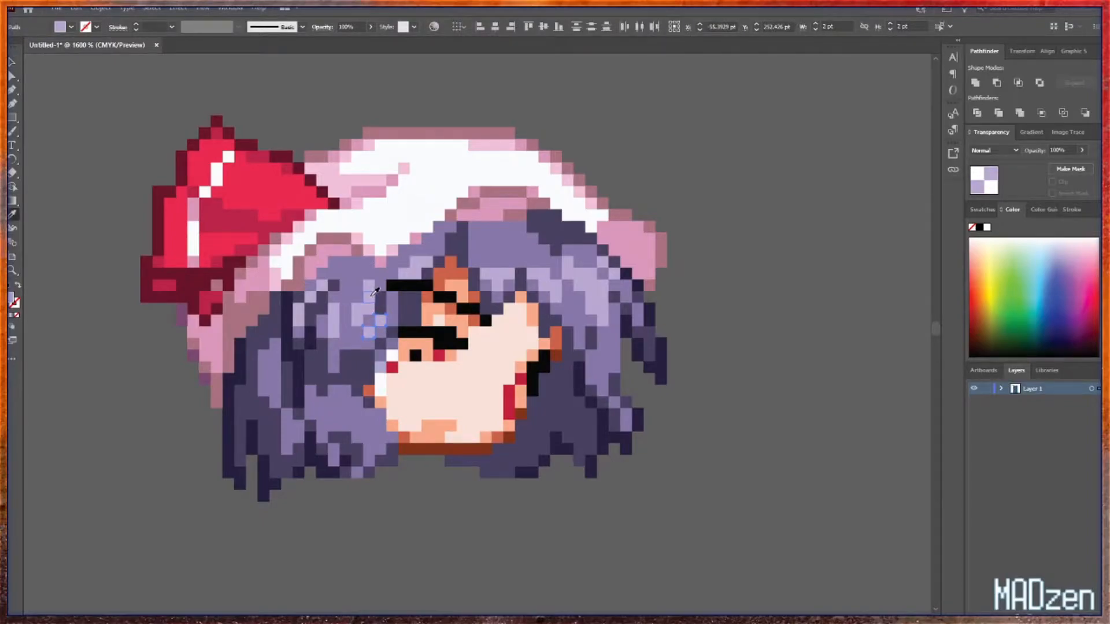
pyautogui.press('v')
pyautogui.click(458, 553)
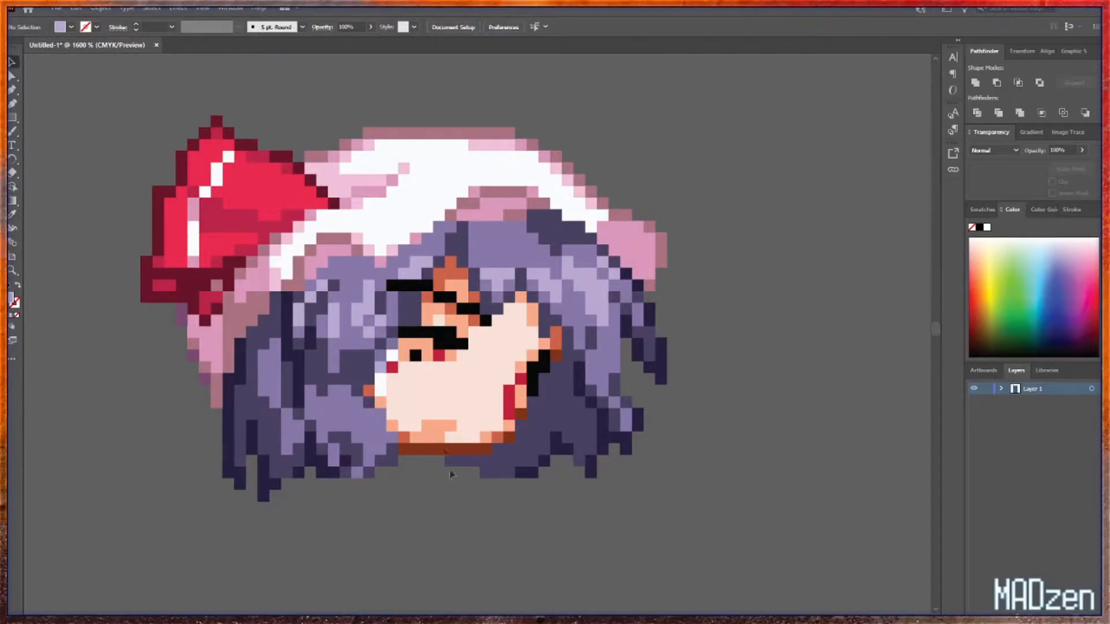
# - Fill the stray red tile at the eye's outer corner and the leftover black pupil tile with the neighboring orange skin shade
pyautogui.click(394, 370)
pyautogui.press('i')
pyautogui.click(407, 346)
pyautogui.press('v')
pyautogui.click(415, 355)
pyautogui.press('i')
pyautogui.click(426, 345)
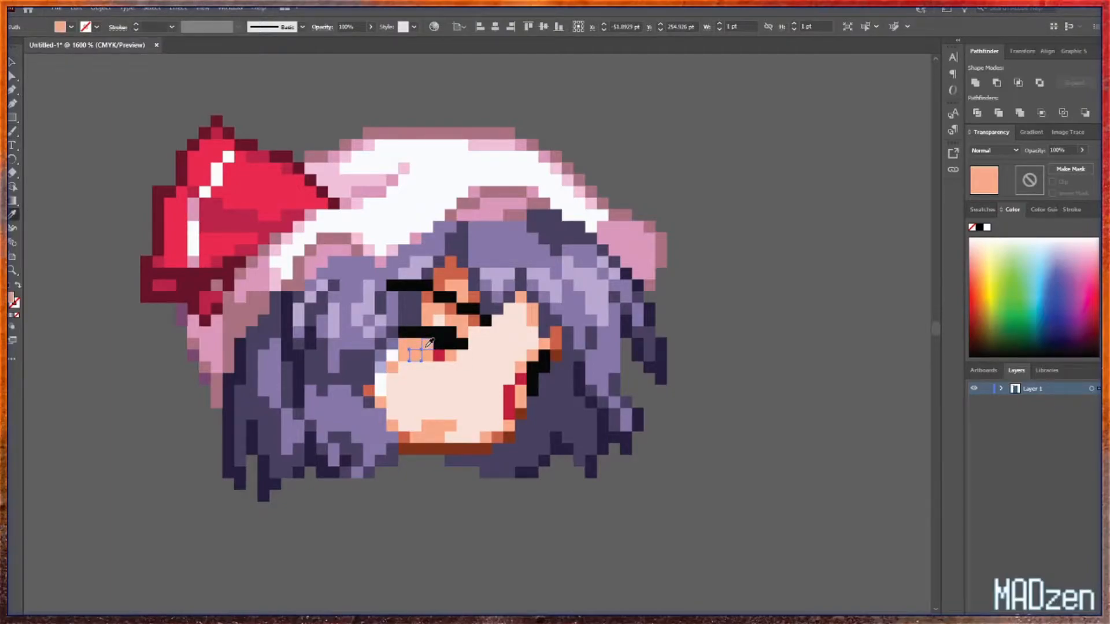
# - Recolor the last red iris tile and the tile beside it with the pale skin tone sampled from the cheek
pyautogui.press('v')
pyautogui.click(440, 355)
pyautogui.press('i')
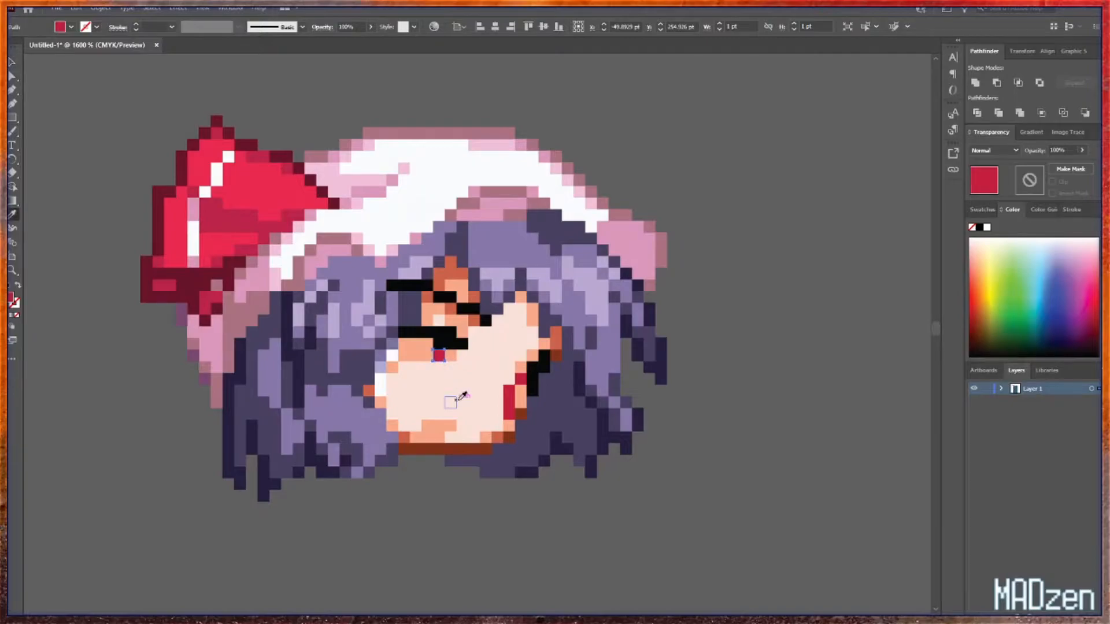
pyautogui.click(462, 398)
pyautogui.press('v')
pyautogui.click(450, 355)
pyautogui.press('i')
pyautogui.click(470, 383)
pyautogui.press('v')
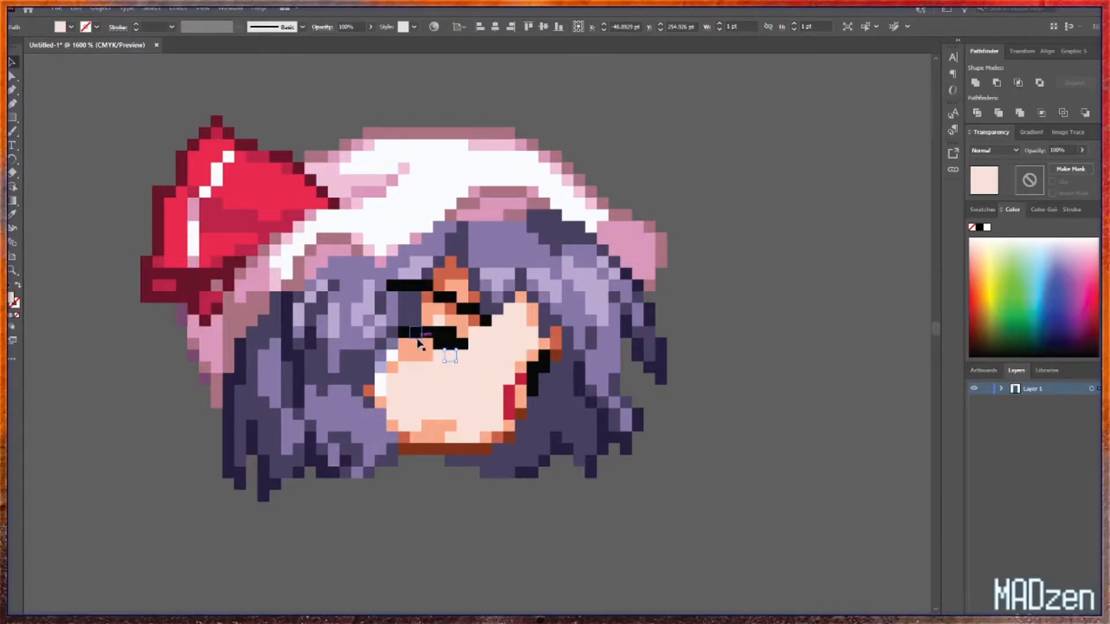
# - Replace the black upper lash tiles and the leftover shadow tile beneath them with the pale cheek color
pyautogui.click(443, 338)
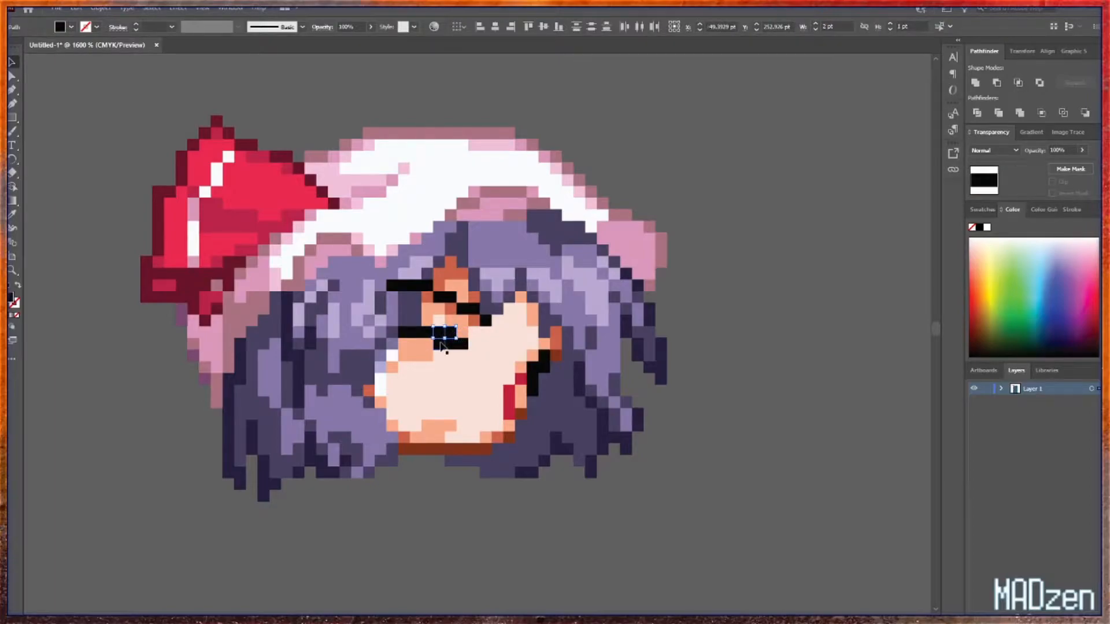
pyautogui.keyDown('shift'); pyautogui.click(461, 345); pyautogui.keyUp('shift')
pyautogui.press('i')
pyautogui.click(480, 350)
pyautogui.click(540, 355)
pyautogui.press('i')
pyautogui.click(492, 351)
pyautogui.press('v')
pyautogui.click(425, 350)
pyautogui.press('i')
pyautogui.click(475, 355)
# - Recolor the tiles where the eye's outer corner meets the hair with orange skin shades sampled from the face edge
pyautogui.press('v')
pyautogui.click(395, 359)
pyautogui.press('i')
pyautogui.keyDown('shift'); pyautogui.click(384, 393); pyautogui.keyUp('shift')
pyautogui.press('i')
pyautogui.click(410, 346)
pyautogui.press('v')
pyautogui.click(740, 353)
# - Fill the black tiles of the eyebrow's inner and middle sections with the orange forehead shades sampled just above them
pyautogui.click(486, 321)
pyautogui.keyDown('shift'); pyautogui.click(474, 310); pyautogui.keyUp('shift')
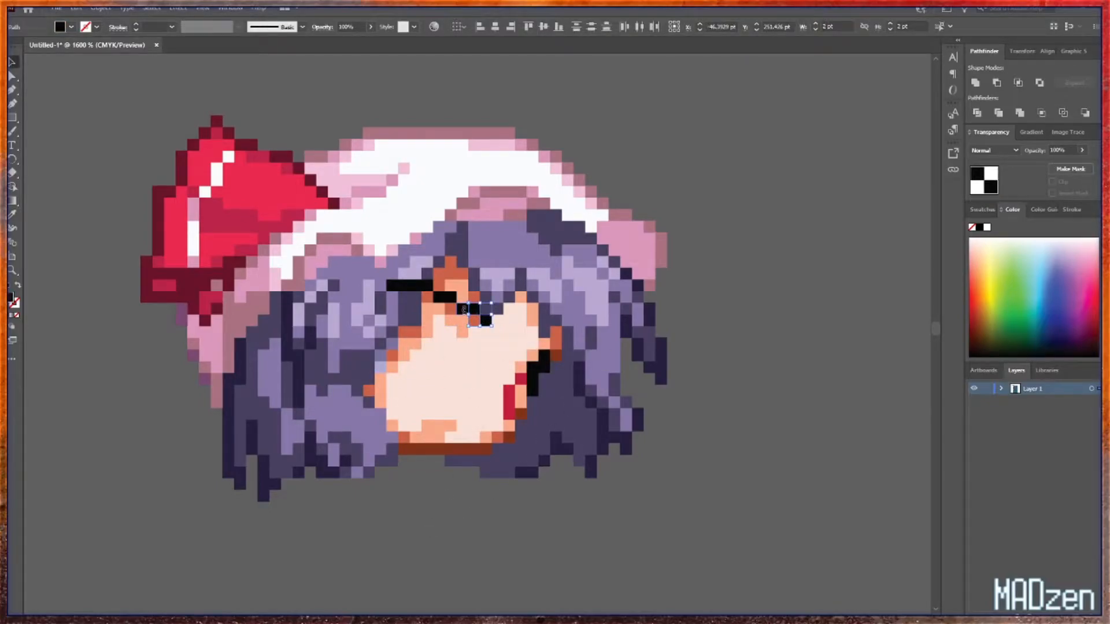
pyautogui.keyDown('shift'); pyautogui.click(462, 310); pyautogui.keyUp('shift')
pyautogui.press('i')
pyautogui.click(474, 298)
pyautogui.press('v')
pyautogui.click(450, 297)
pyautogui.keyDown('shift'); pyautogui.click(439, 298); pyautogui.keyUp('shift')
pyautogui.keyDown('shift'); pyautogui.click(427, 286); pyautogui.keyUp('shift')
pyautogui.press('i')
pyautogui.click(439, 284)
# - Recolor the black tiles at the eyebrow's outer end with colors sampled from the tiles just above them
pyautogui.press('v')
pyautogui.click(415, 286)
pyautogui.press('i')
pyautogui.click(429, 276)
pyautogui.press('v')
pyautogui.click(405, 286)
pyautogui.keyDown('shift'); pyautogui.click(393, 286); pyautogui.keyUp('shift')
pyautogui.press('i')
pyautogui.click(405, 274)
pyautogui.press('v')
pyautogui.click(498, 516)
# - Replace the red tiles of the far eye with the adjacent skin shade, and recolor the edge tile with the darker orange from above
pyautogui.click(509, 412)
pyautogui.keyDown('shift'); pyautogui.click(509, 402); pyautogui.keyUp('shift')
pyautogui.keyDown('shift'); pyautogui.click(509, 391); pyautogui.keyUp('shift')
pyautogui.keyDown('shift'); pyautogui.click(521, 380); pyautogui.keyUp('shift')
pyautogui.press('i')
pyautogui.click(520, 398)
pyautogui.press('v')
pyautogui.click(520, 403)
pyautogui.press('i')
pyautogui.click(554, 350)
pyautogui.press('v')
pyautogui.moveTo(546, 347); pyautogui.dragTo(537, 373)
pyautogui.hotkey('ctrl', 'z')
pyautogui.click(495, 519)
# - Select the six light orange mouth tiles above the chin and fill them with the pale cheek color
pyautogui.click(418, 439)
pyautogui.keyDown('shift'); pyautogui.click(431, 438); pyautogui.keyUp('shift')
pyautogui.keyDown('shift'); pyautogui.click(438, 437); pyautogui.keyUp('shift')
pyautogui.keyDown('shift'); pyautogui.click(427, 425); pyautogui.keyUp('shift')
pyautogui.keyDown('shift'); pyautogui.click(439, 426); pyautogui.keyUp('shift')
pyautogui.keyDown('shift'); pyautogui.click(451, 426); pyautogui.keyUp('shift')
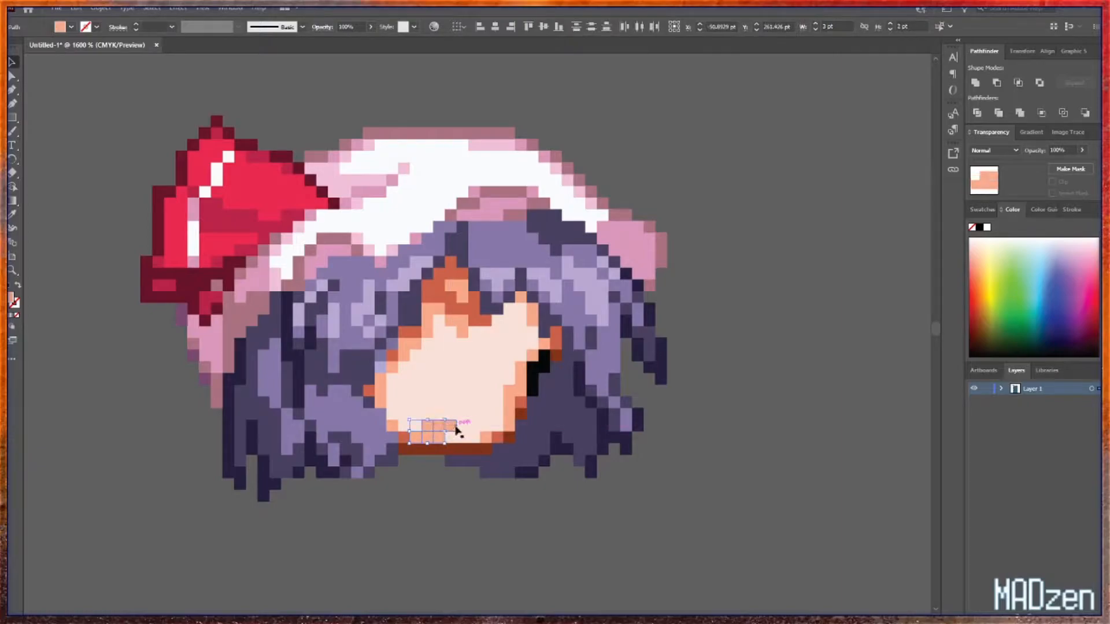
pyautogui.press('i')
pyautogui.click(486, 404)
pyautogui.press('v')
pyautogui.click(456, 528)
# - Select the black lash tiles beside the far edge of the face and delete them
pyautogui.click(531, 390)
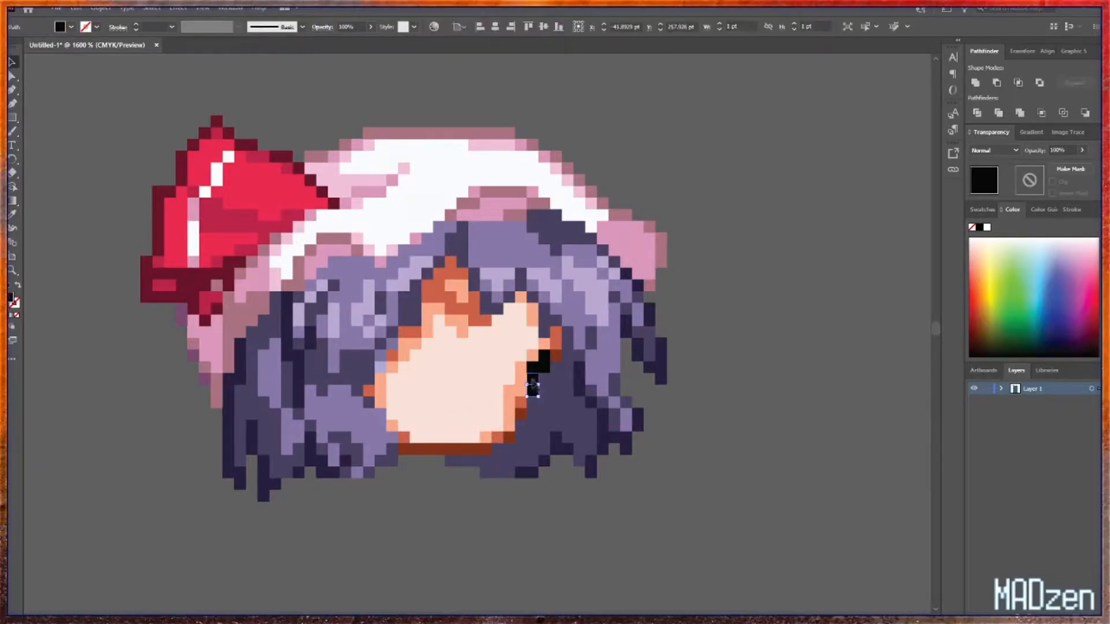
pyautogui.keyDown('shift'); pyautogui.click(532, 379); pyautogui.keyUp('shift')
pyautogui.keyDown('shift'); pyautogui.click(533, 369); pyautogui.keyUp('shift')
pyautogui.keyDown('shift'); pyautogui.click(543, 367); pyautogui.keyUp('shift')
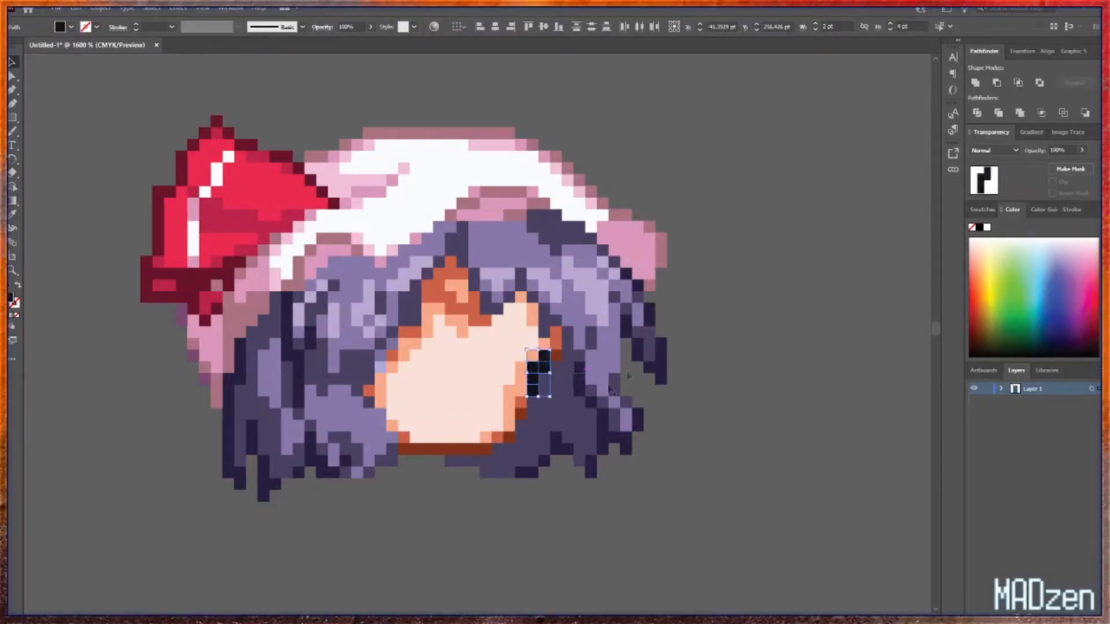
pyautogui.press('Delete')
pyautogui.scroll(1, 431, 401)
pyautogui.scroll(-1, 421, 395)
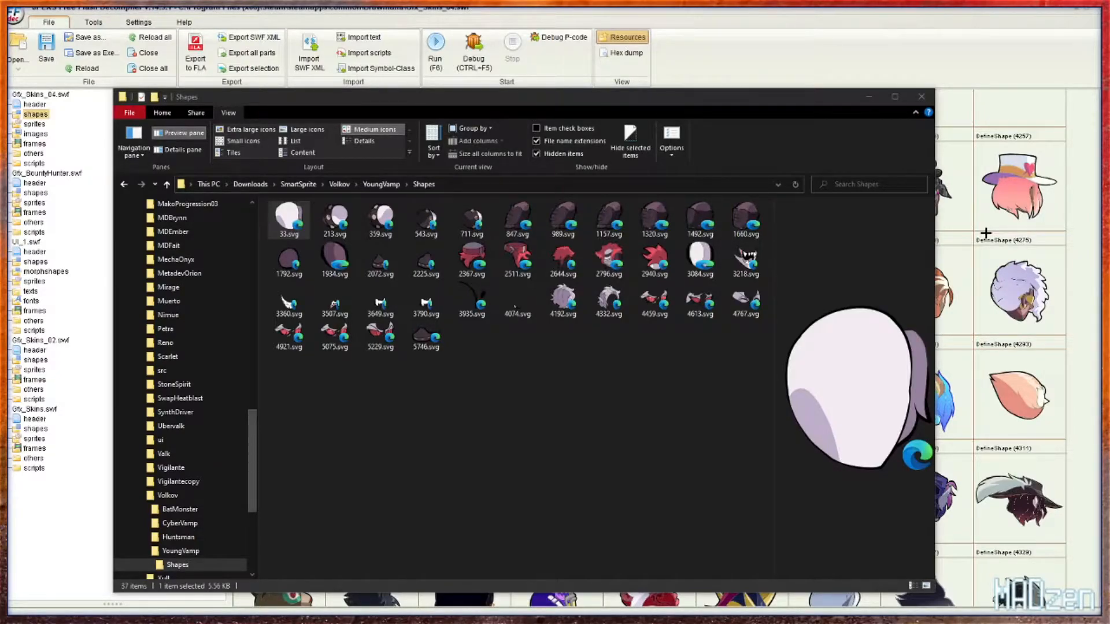
# - Preview the head and hair shapes in Volkov's YoungVamp Shapes folder, including 4332.svg, 2796.svg, 1157.svg and 2644.svg
pyautogui.click(464, 458)
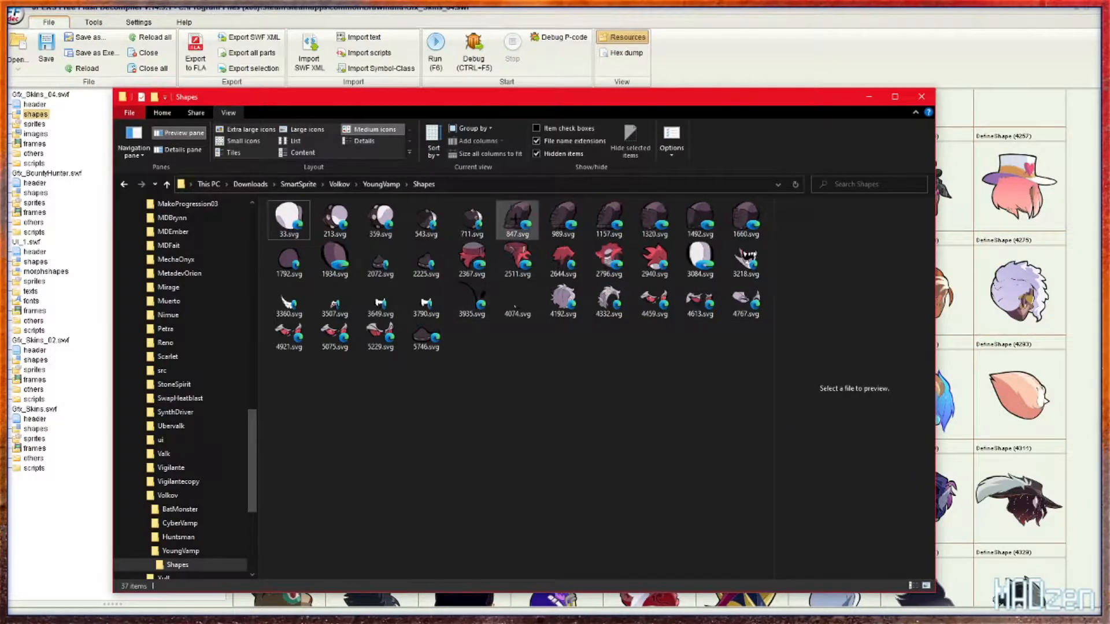
pyautogui.click(608, 298)
pyautogui.click(610, 252)
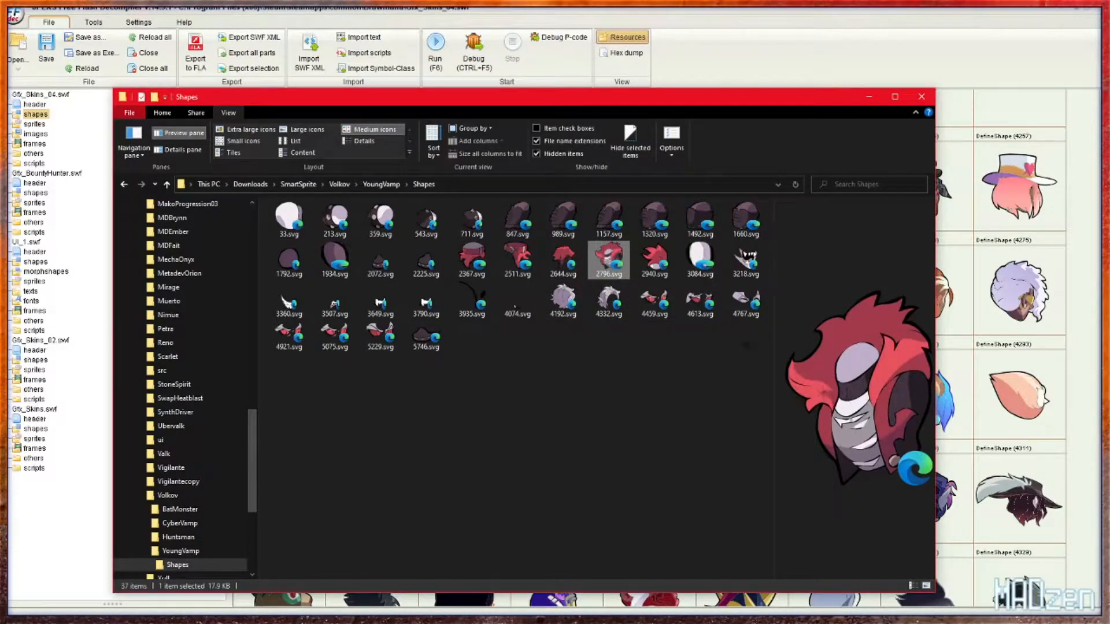
pyautogui.click(609, 215)
pyautogui.click(609, 259)
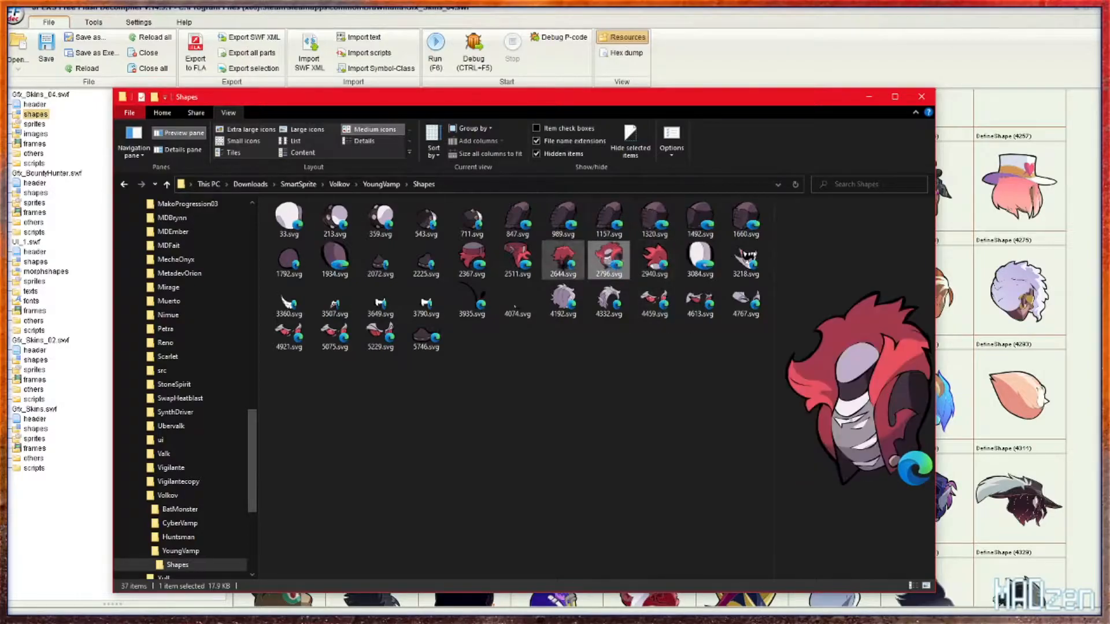
pyautogui.click(561, 262)
# - Minimize the decompiler and browser windows and bring up the Illustrator document containing the edited head
pyautogui.click(1076, 10)
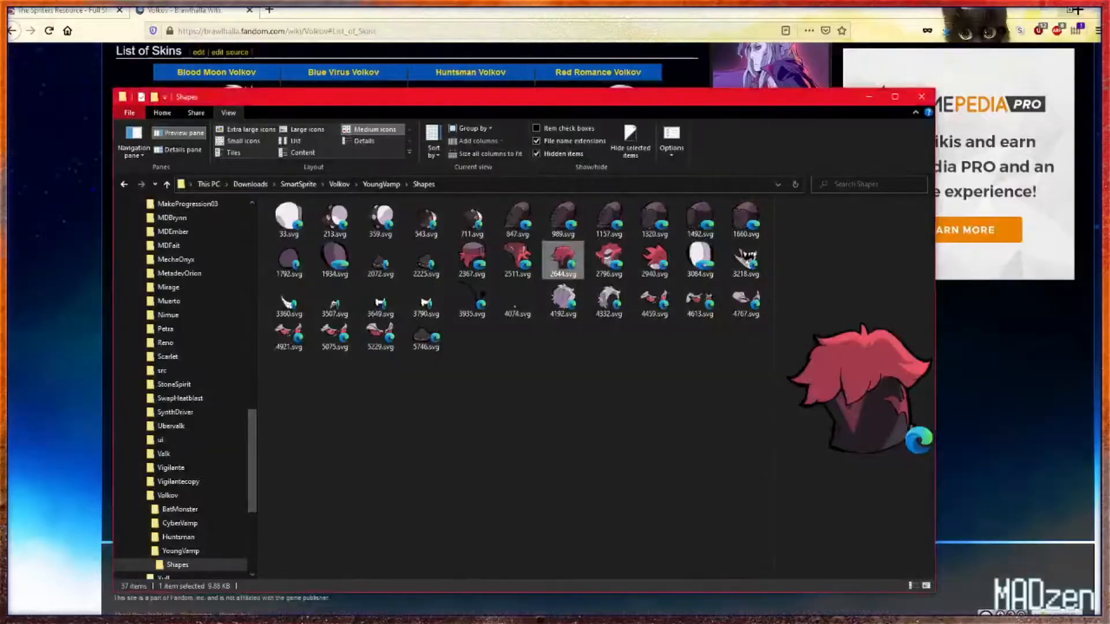
pyautogui.click(1043, 10)
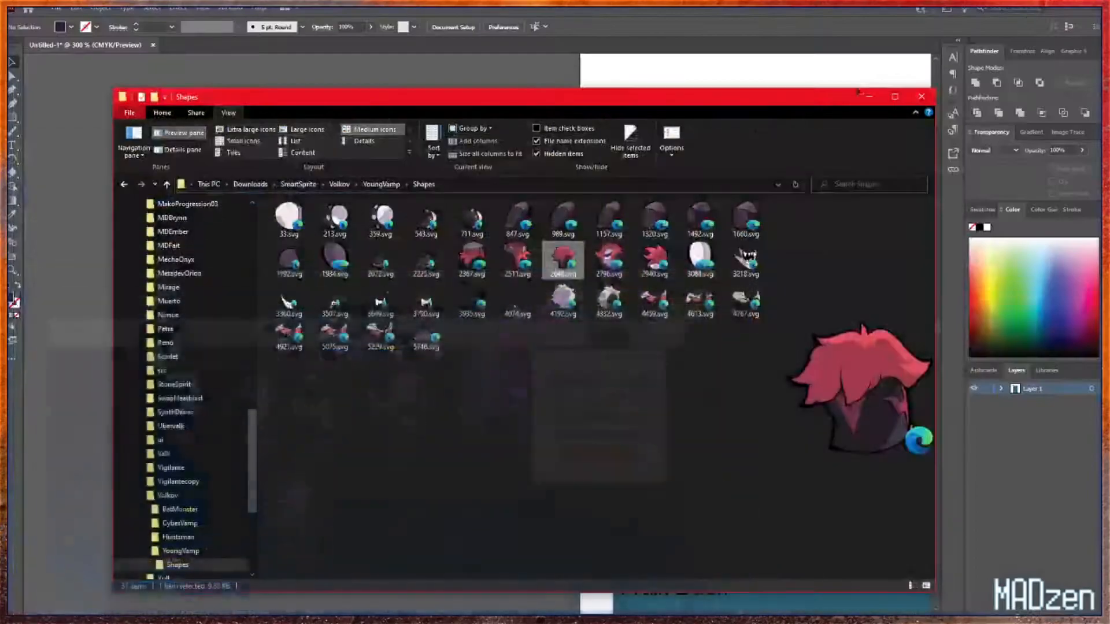
pyautogui.click(529, 64)
pyautogui.scroll(-2, 530, 65)
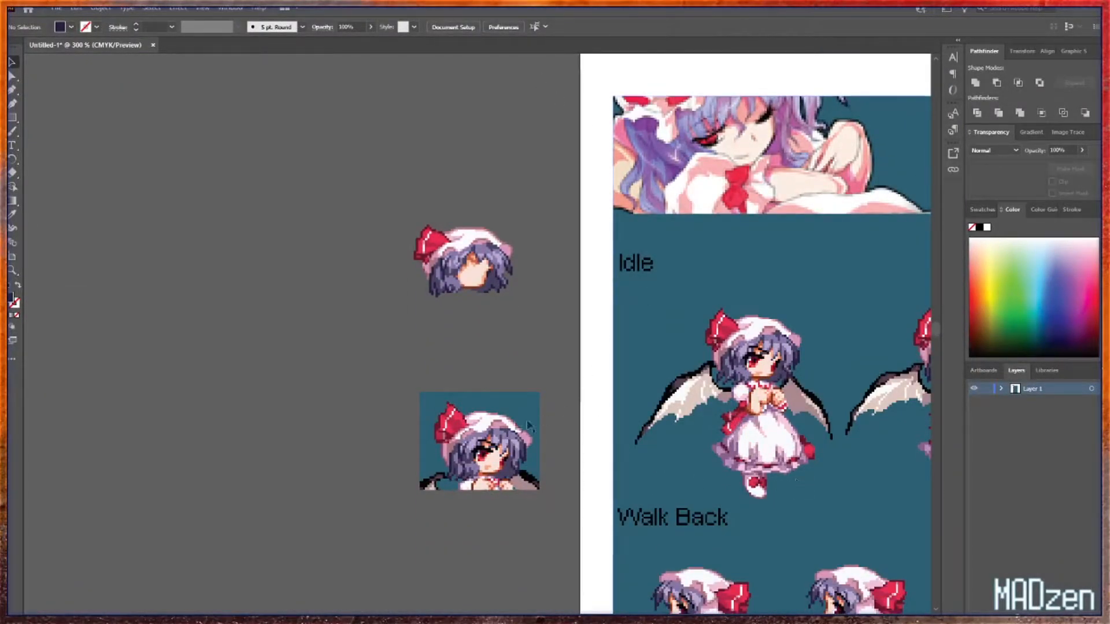
# - Return to the YoungVamp Shapes folder in File Explorer and open the head shape 33.svg in Illustrator
pyautogui.hotkey('alt', 'Tab')
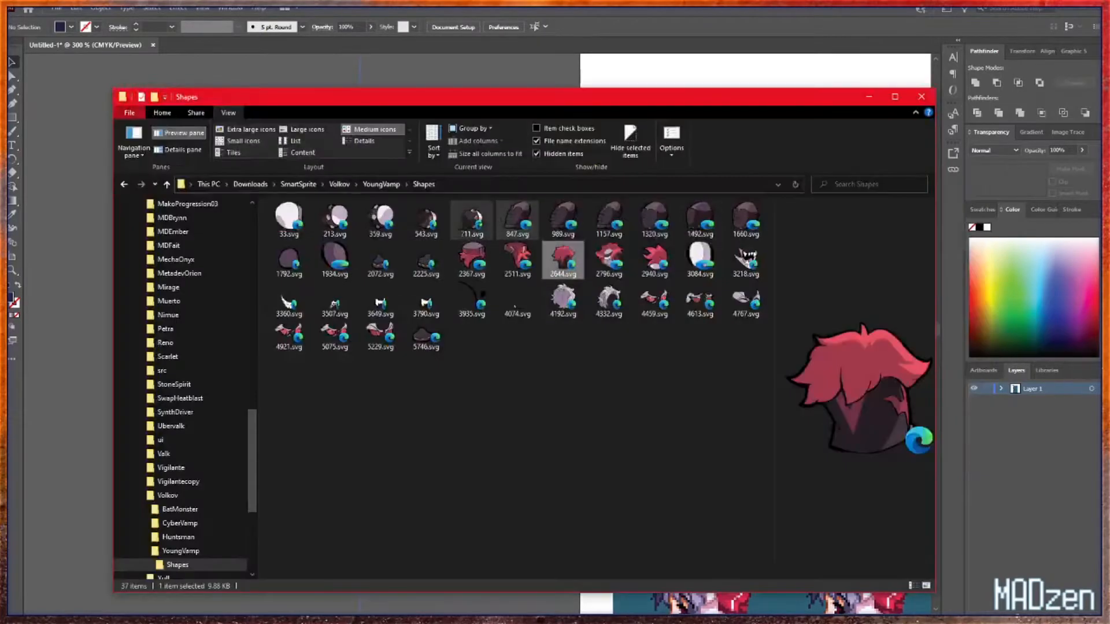
pyautogui.click(289, 219)
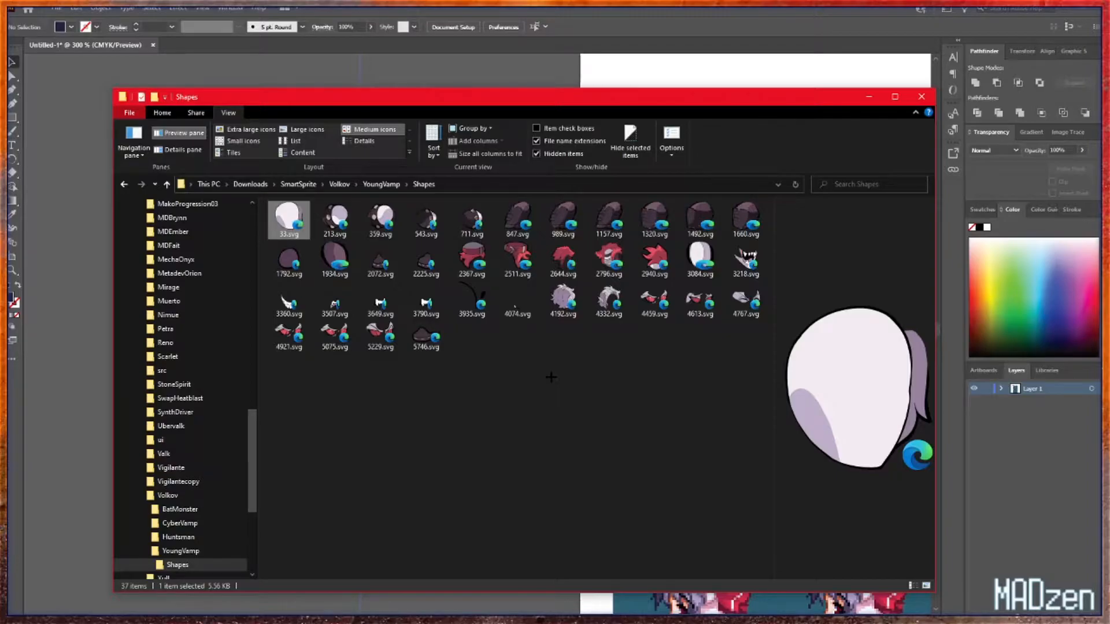
pyautogui.moveTo(236, 97); pyautogui.dragTo(361, 92)
pyautogui.moveTo(242, 220); pyautogui.dragTo(370, 235)
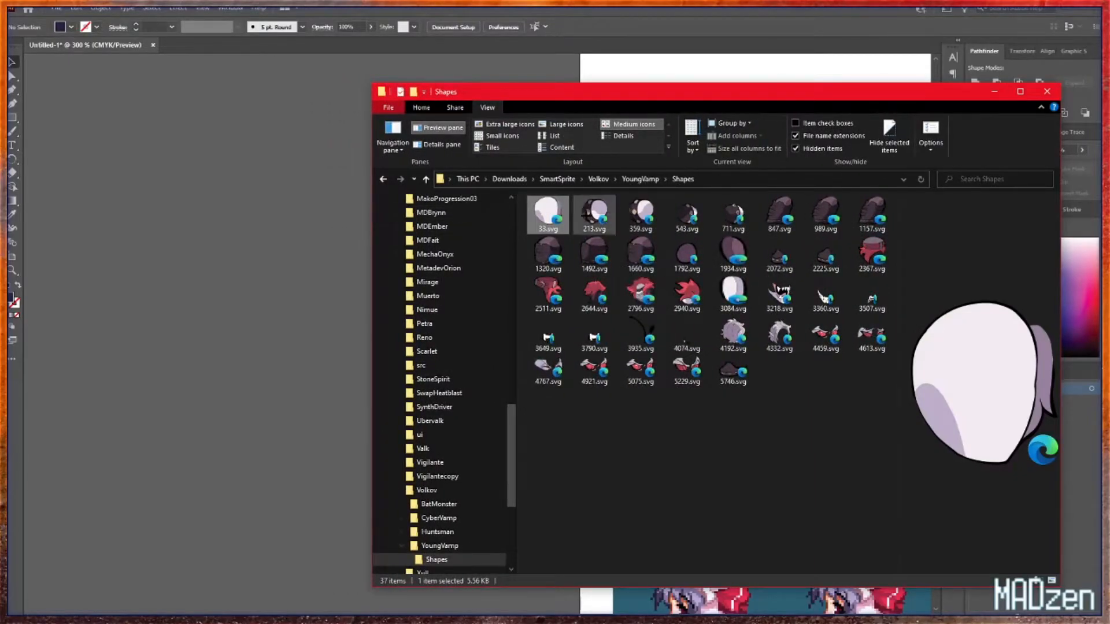
pyautogui.moveTo(547, 216); pyautogui.dragTo(174, 270)
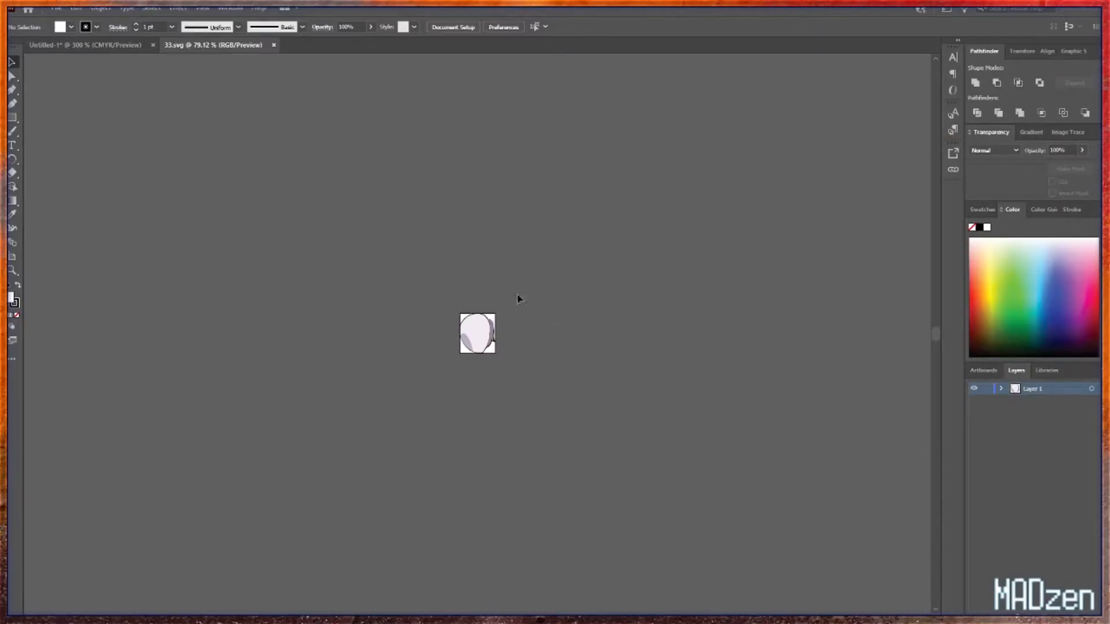
# - Lock the original head artwork's Layer 1, add a new layer above it, and hide Layer 1
pyautogui.click(986, 389)
pyautogui.hotkey('ctrl', 'l')
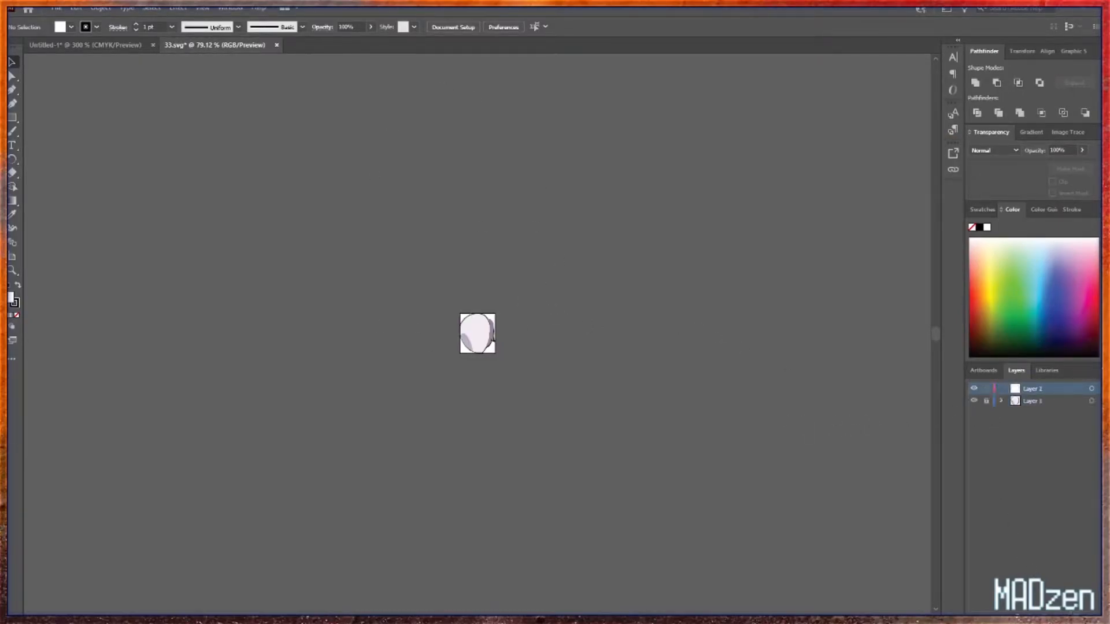
pyautogui.click(974, 401)
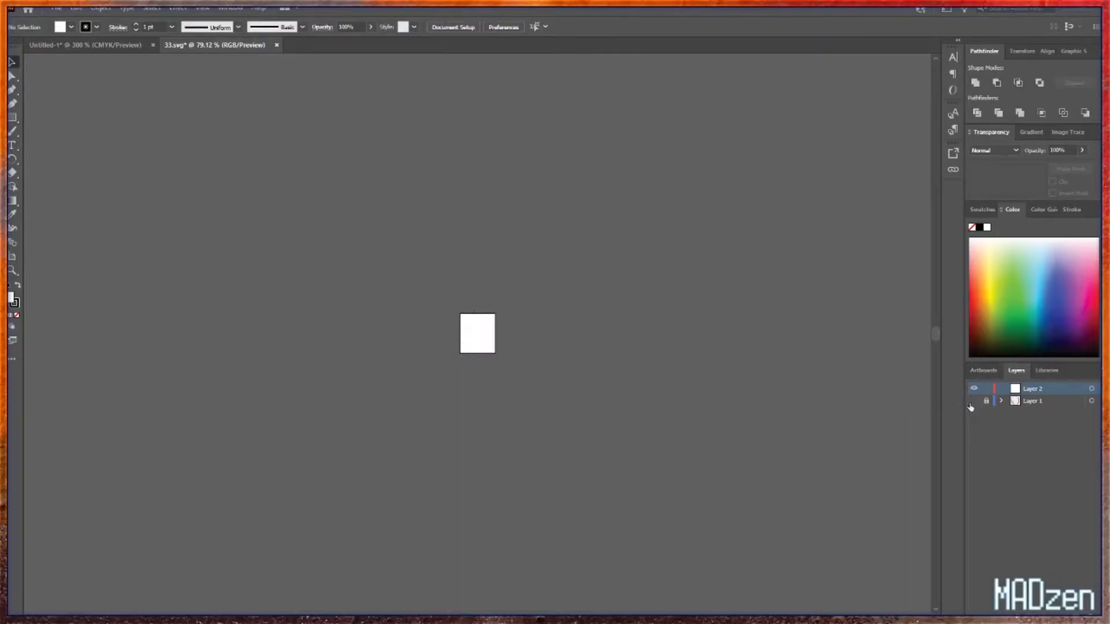
# - Select the whole faceless head mosaic in the Untitled-1 document and copy it
pyautogui.click(99, 44)
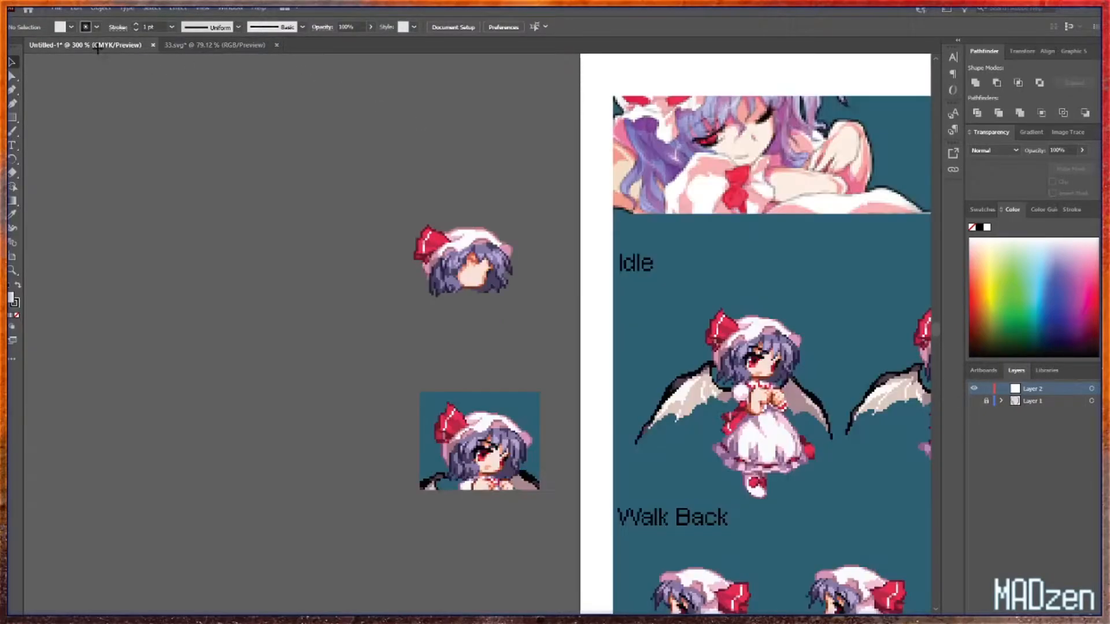
pyautogui.moveTo(527, 309); pyautogui.dragTo(555, 326)
pyautogui.hotkey('ctrl', 'c')
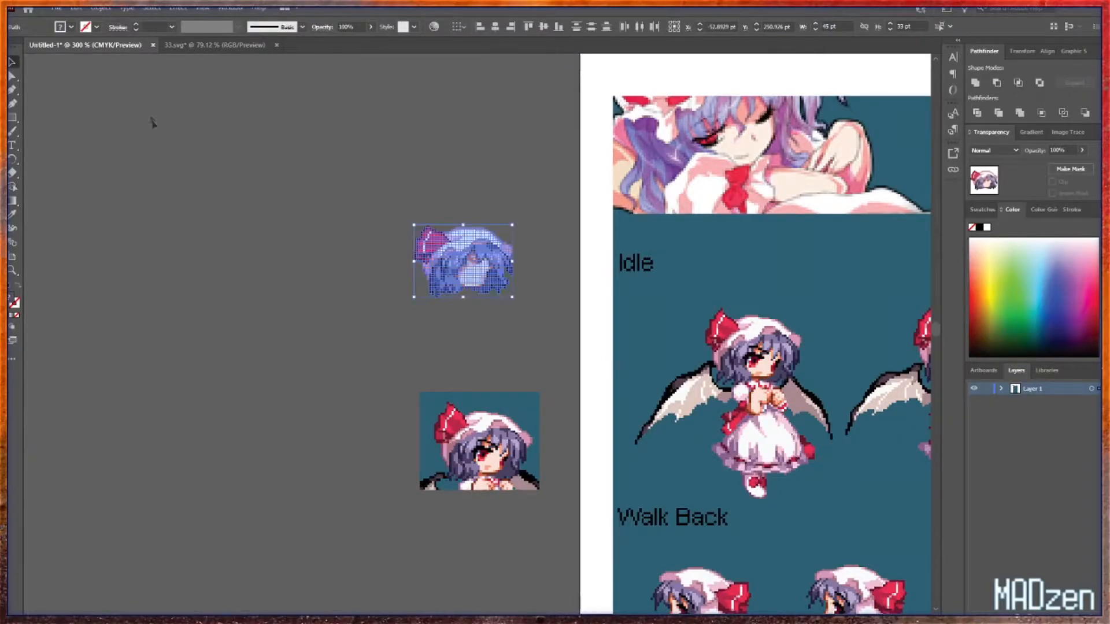
# - Paste the copied head mosaic into Layer 2 of 33.svg and show Layer 1 with the original head beneath it
pyautogui.click(199, 45)
pyautogui.hotkey('ctrl', 'l')
pyautogui.hotkey('ctrl', 'v')
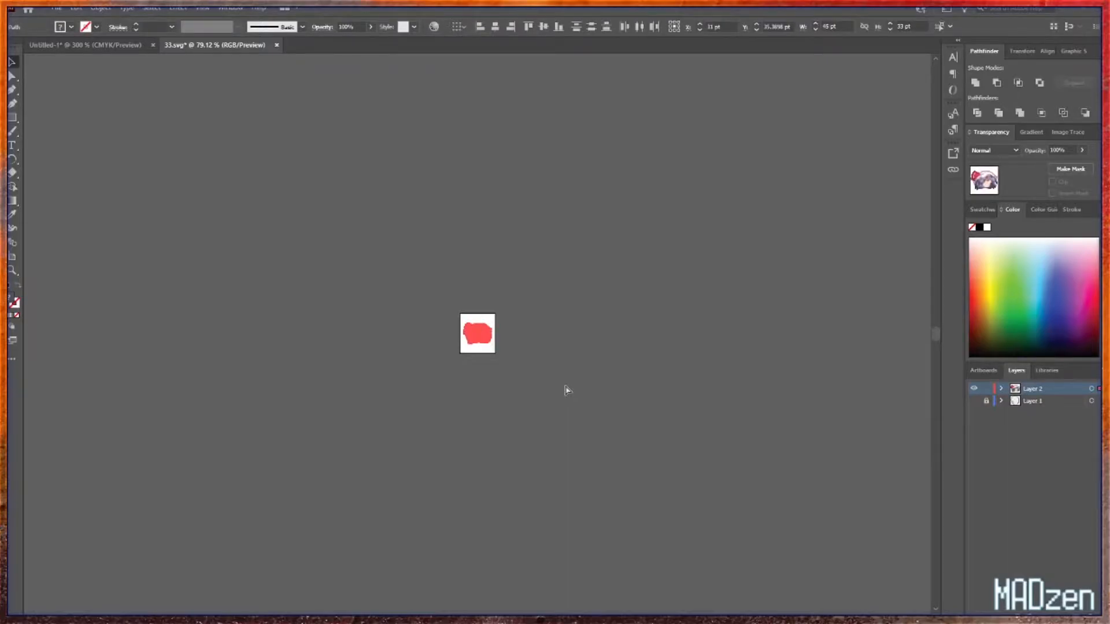
pyautogui.hotkey('ctrl', '0')
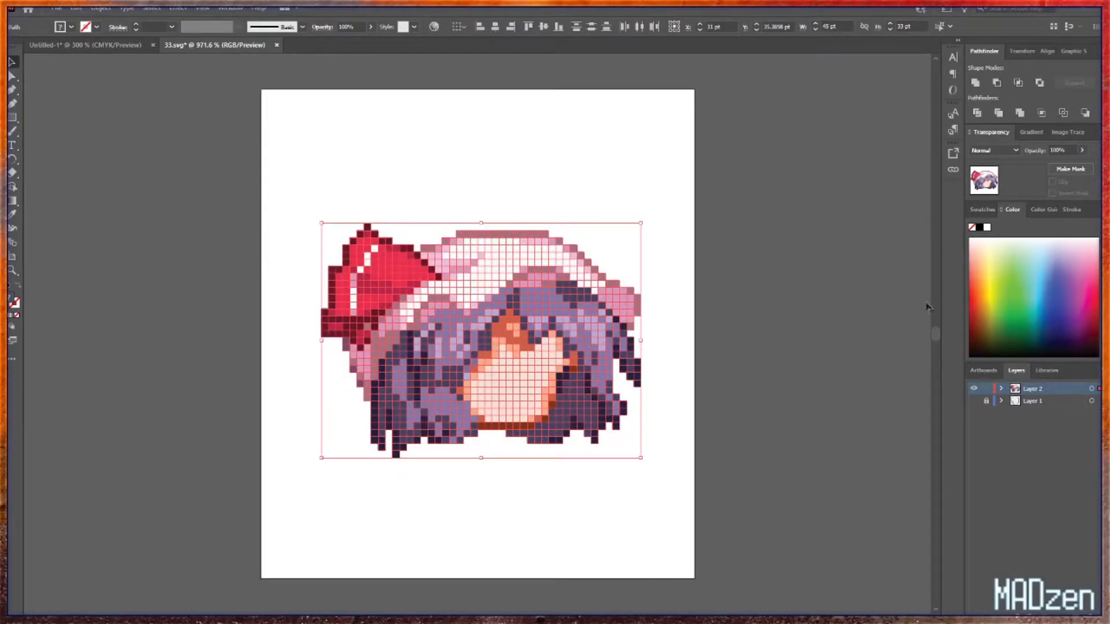
pyautogui.click(974, 401)
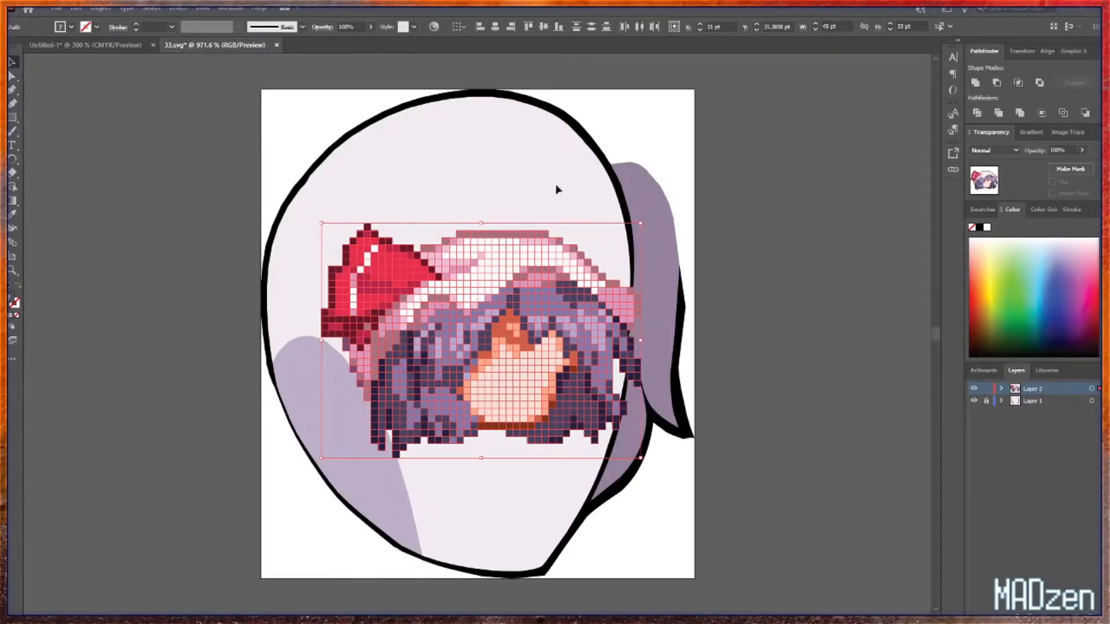
# - Group the pasted head mosaic and lower its opacity to 46%
pyautogui.rightClick(475, 334)
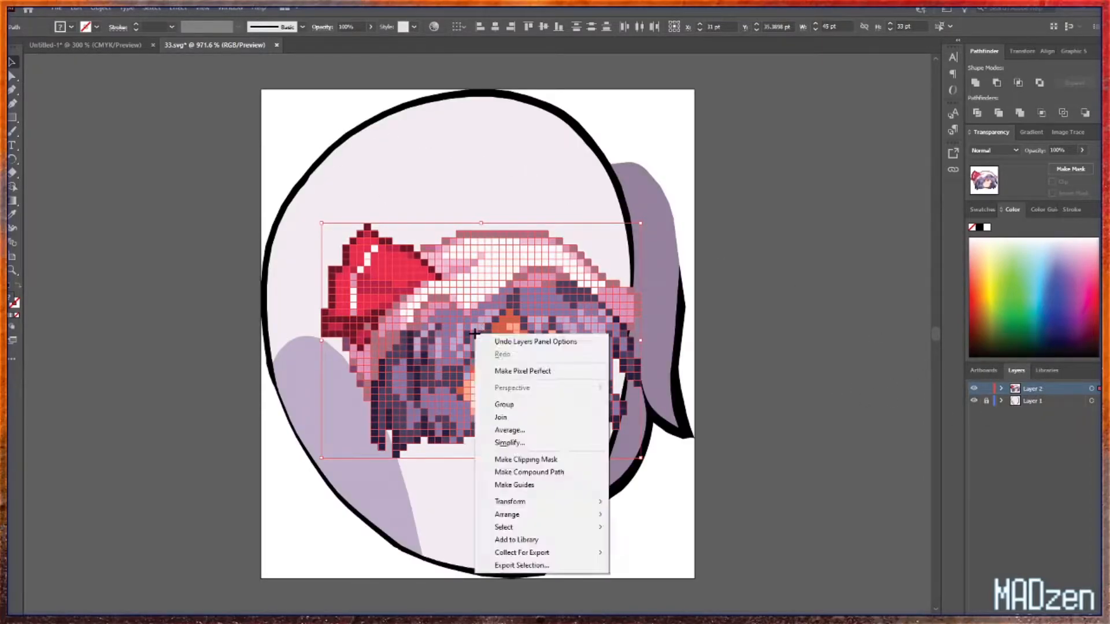
pyautogui.click(510, 403)
pyautogui.click(370, 27)
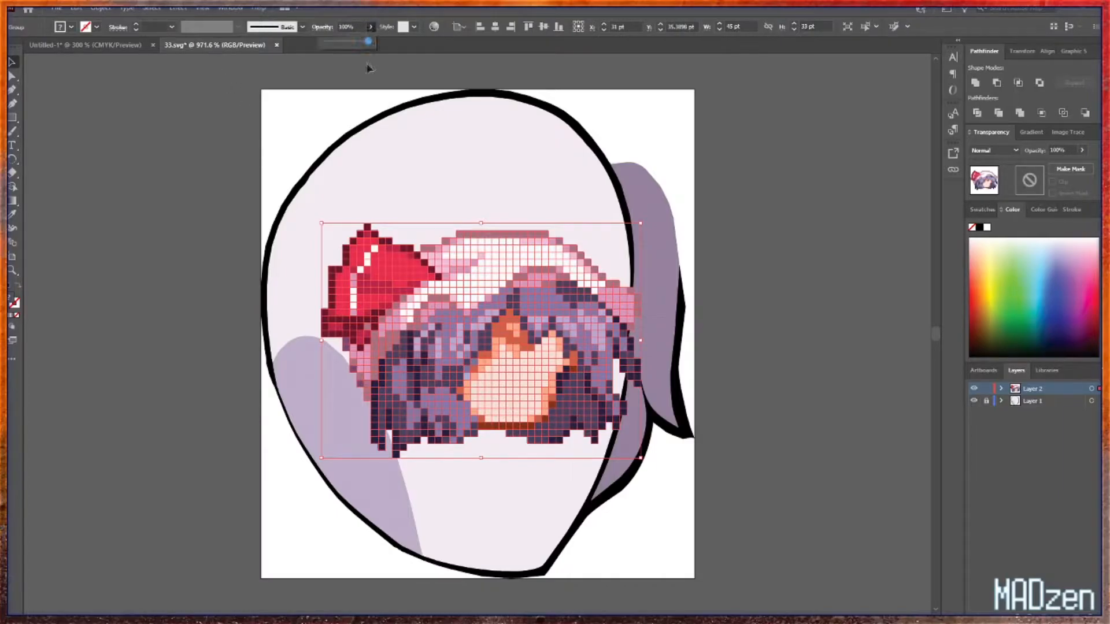
pyautogui.click(346, 39)
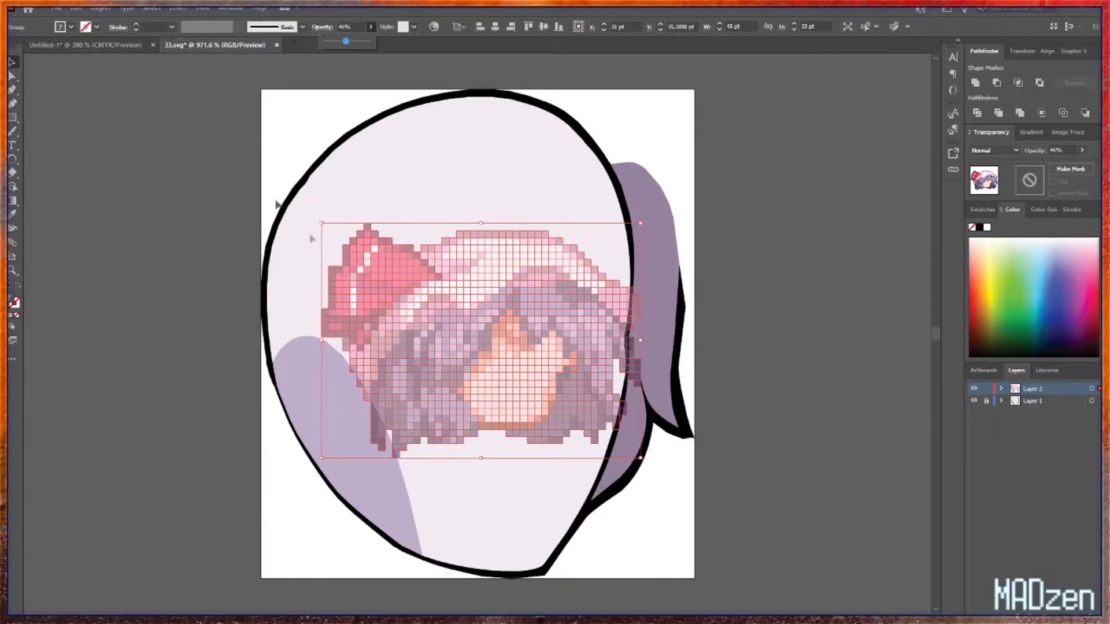
# - Scale the semi-transparent mosaic to about 122 × 89 pt and position its face area over the original head outline
pyautogui.moveTo(473, 282); pyautogui.dragTo(278, 164)
pyautogui.moveTo(440, 335); pyautogui.dragTo(790, 593)
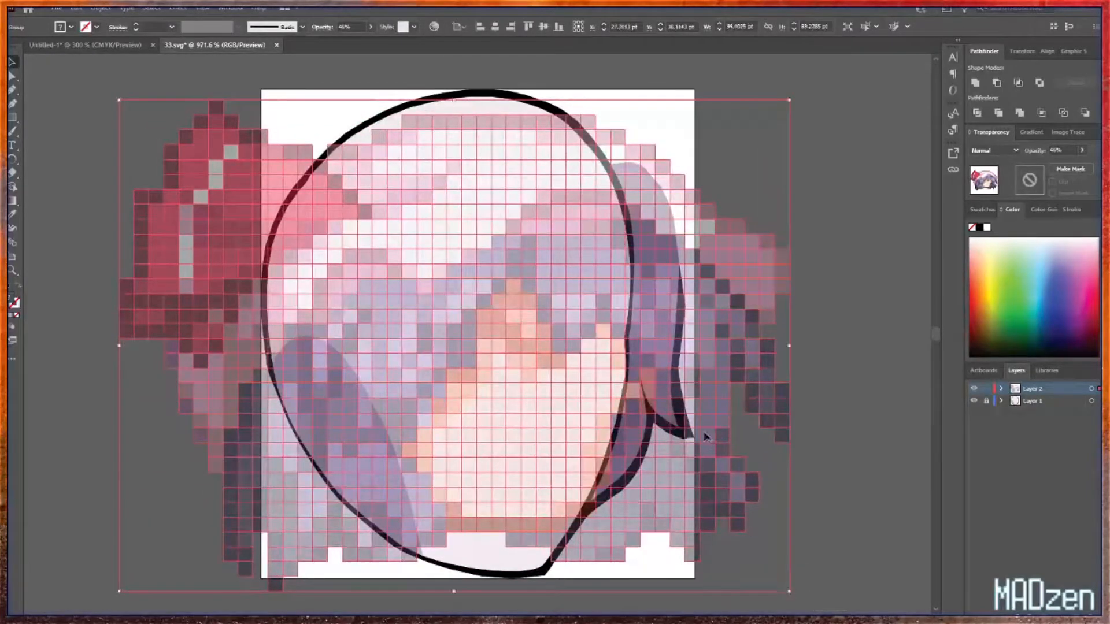
pyautogui.moveTo(668, 405); pyautogui.dragTo(543, 243)
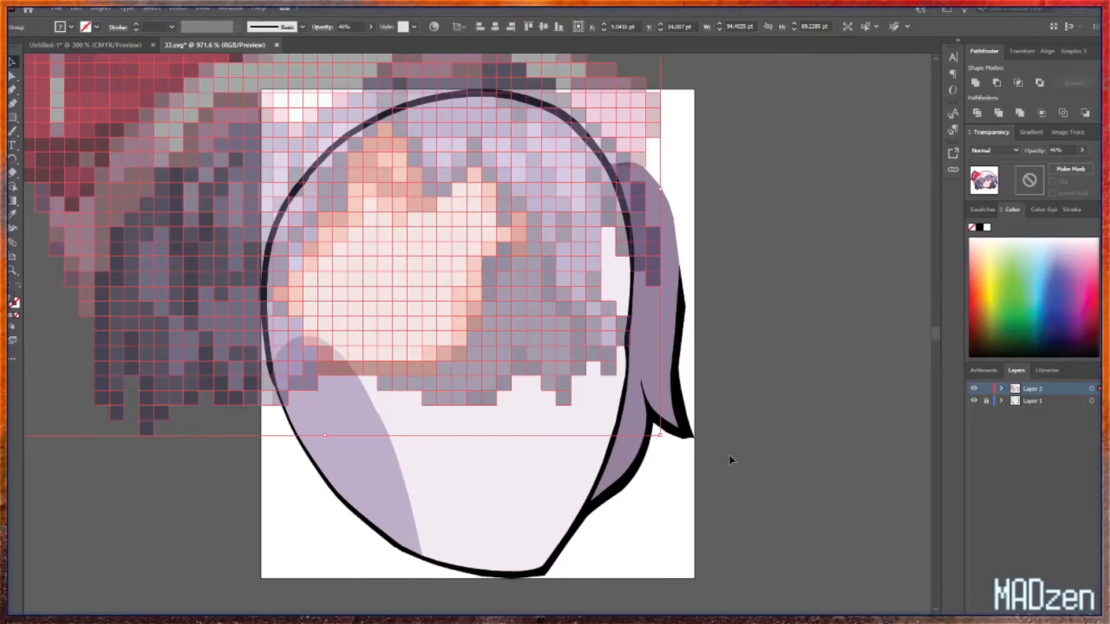
pyautogui.moveTo(663, 436); pyautogui.dragTo(878, 580)
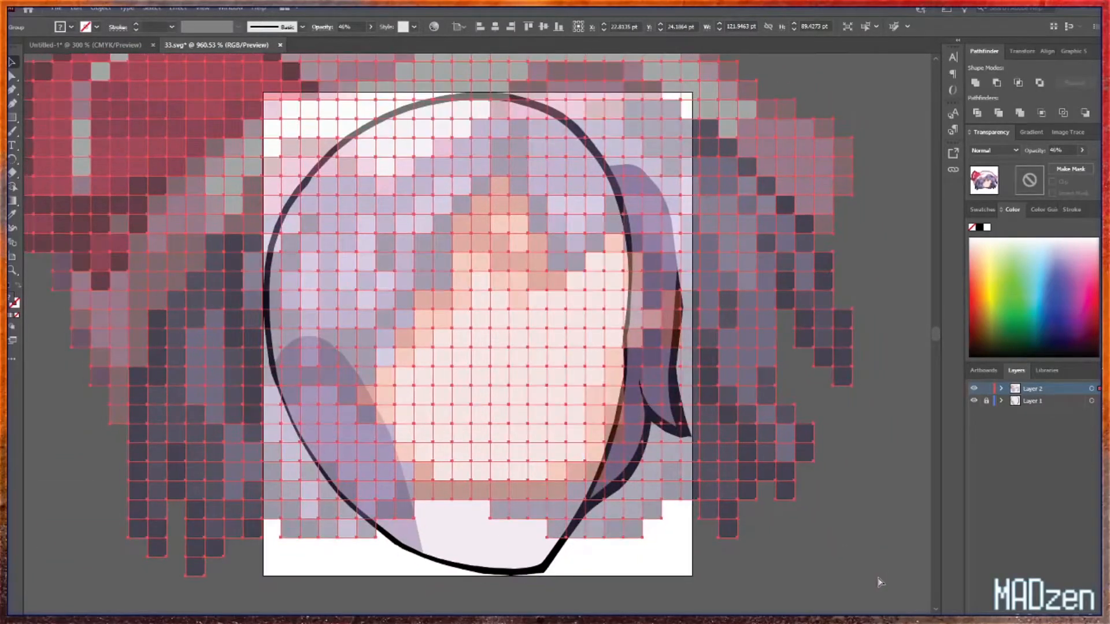
pyautogui.hotkey('ctrl', '-')
pyautogui.hotkey('ctrl', '-')
pyautogui.hotkey('ctrl', '-')
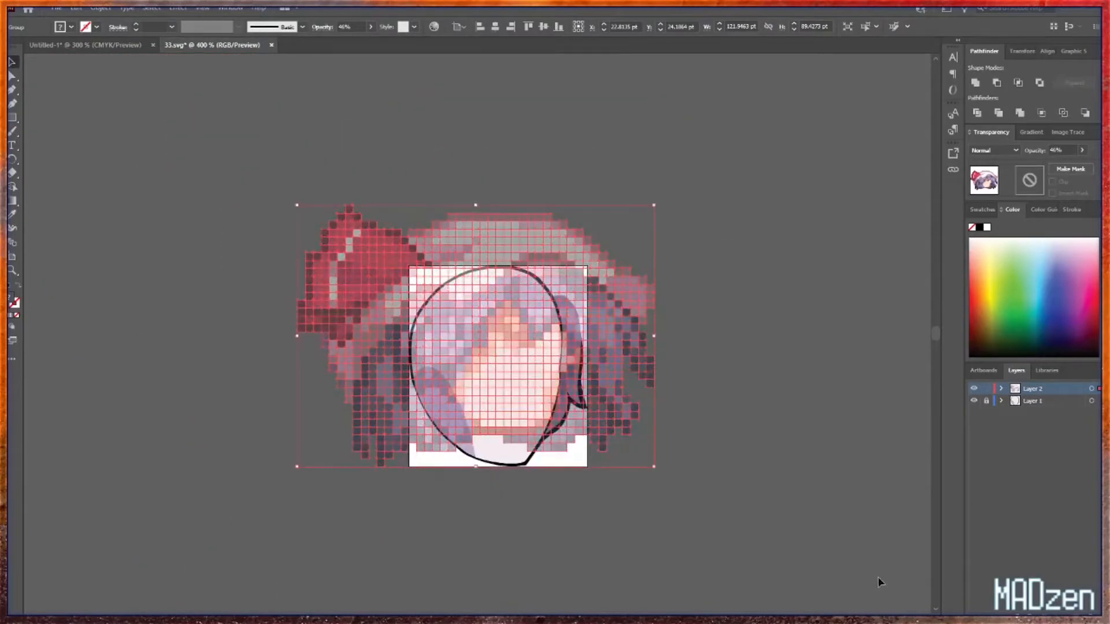
pyautogui.moveTo(602, 366)
pyautogui.mouseDown()
pyautogui.moveTo(612, 325)
pyautogui.moveTo(618, 362)
pyautogui.mouseUp()
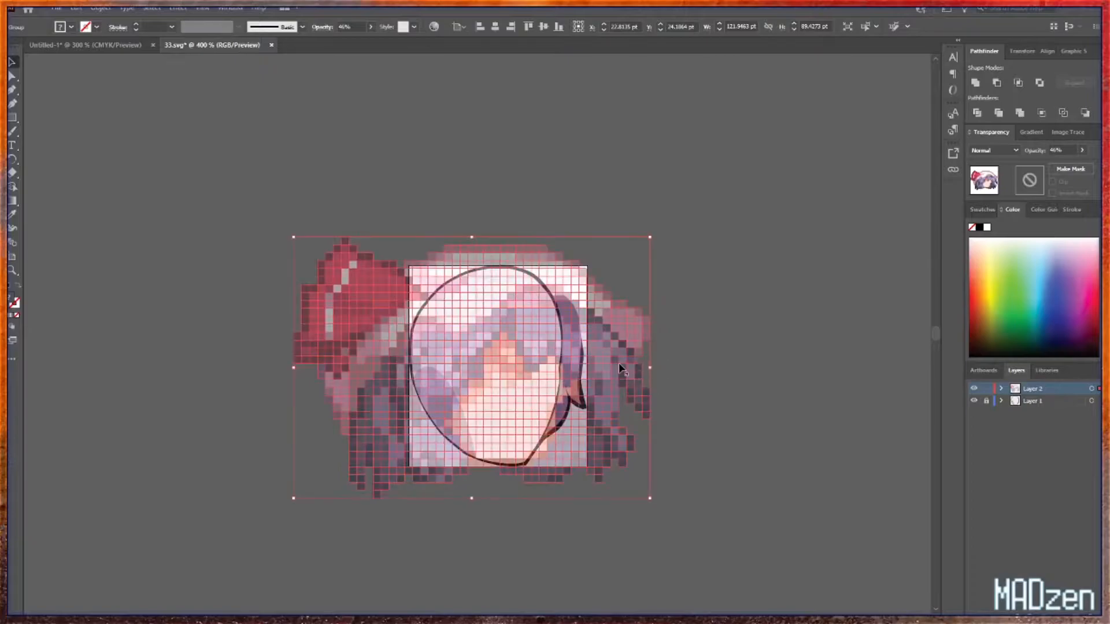
# - Enlarge the mosaic to about 136 × 100 pt and nudge it down so its chin lines up with the original head
pyautogui.moveTo(294, 237); pyautogui.dragTo(227, 140)
pyautogui.moveTo(382, 243)
pyautogui.mouseDown()
pyautogui.moveTo(409, 241)
pyautogui.moveTo(400, 247)
pyautogui.mouseUp()
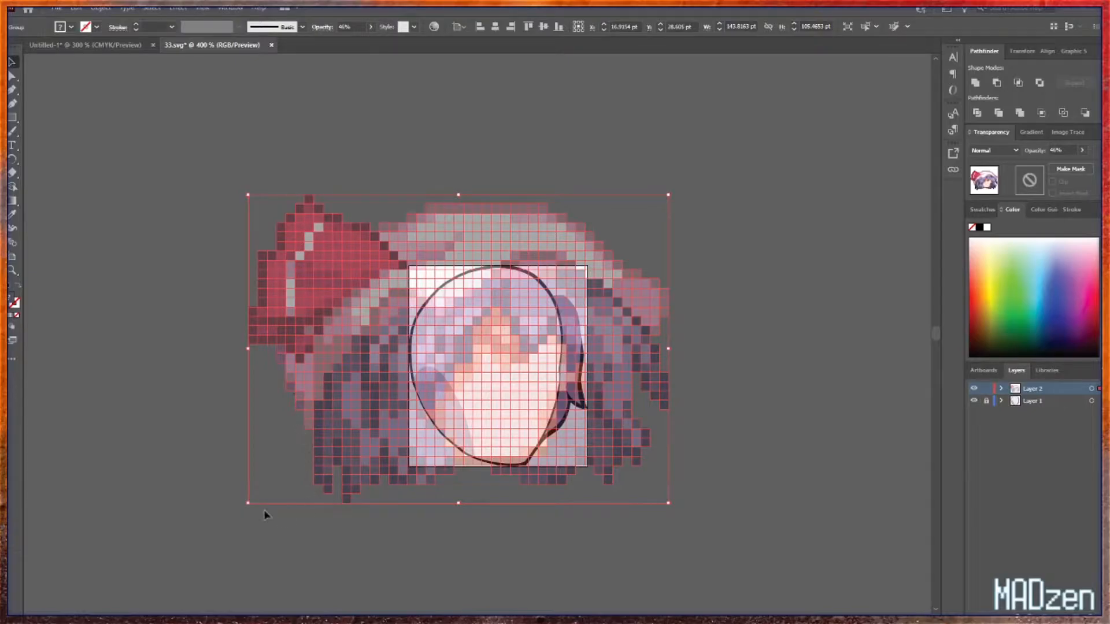
pyautogui.moveTo(248, 503); pyautogui.dragTo(270, 489)
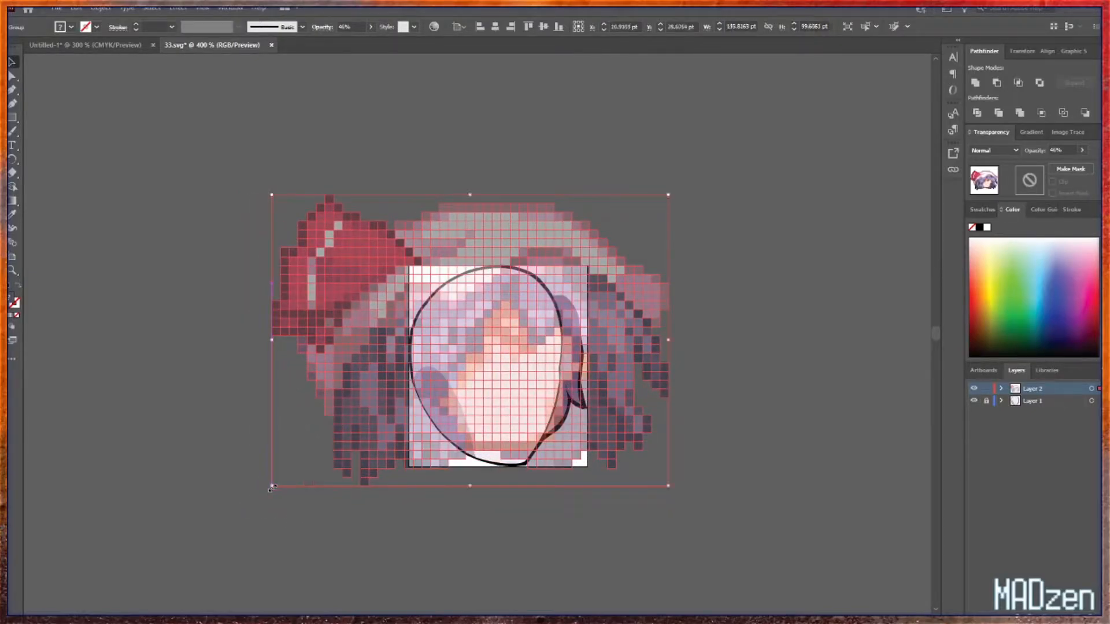
pyautogui.press('Down')
pyautogui.press('Down')
pyautogui.press('Down')
pyautogui.press('Down')
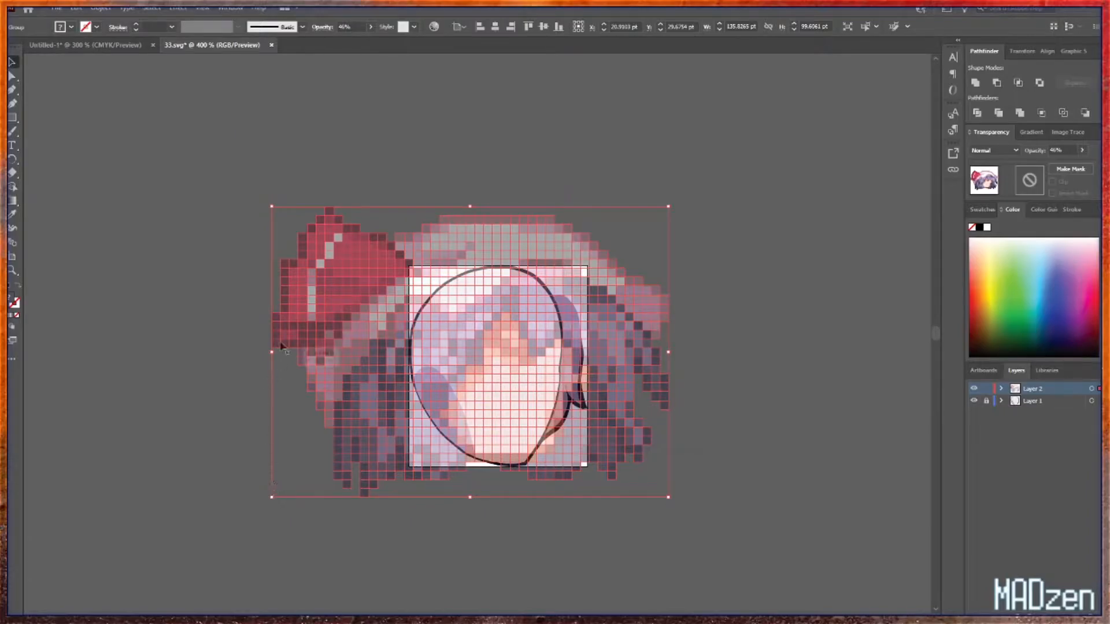
# - Shrink the mosaic to about 128 × 94 pt and nudge it sideways until the face is centred on the original head
pyautogui.moveTo(272, 205); pyautogui.dragTo(297, 213)
pyautogui.press('Left')
pyautogui.press('Left')
pyautogui.press('Left')
pyautogui.press('Left')
pyautogui.press('Left')
pyautogui.press('Left')
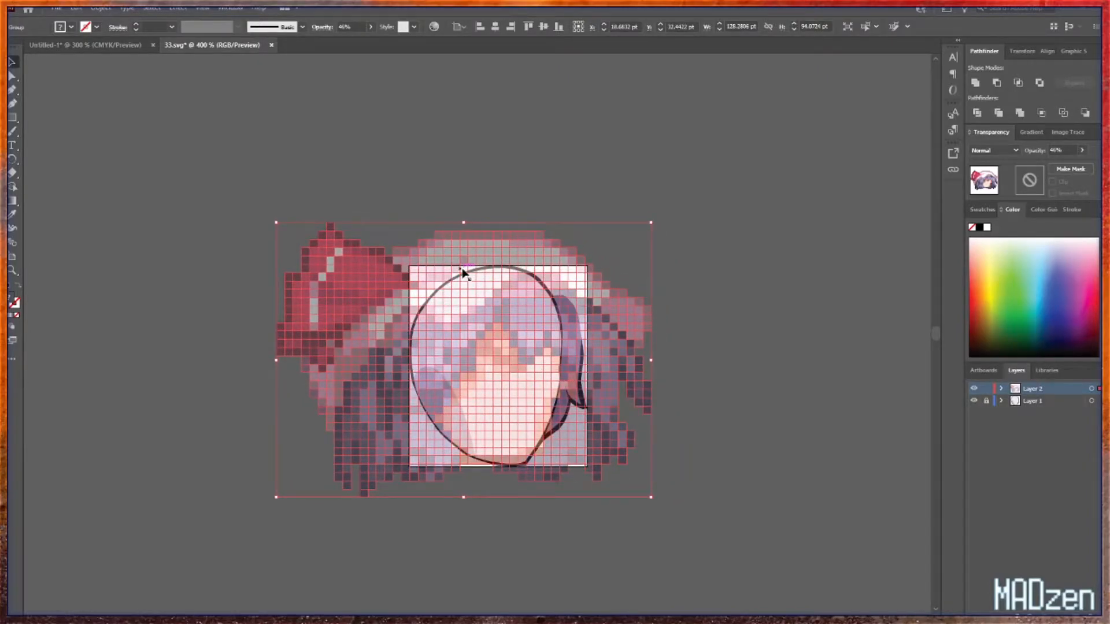
pyautogui.press('Right')
pyautogui.press('Right')
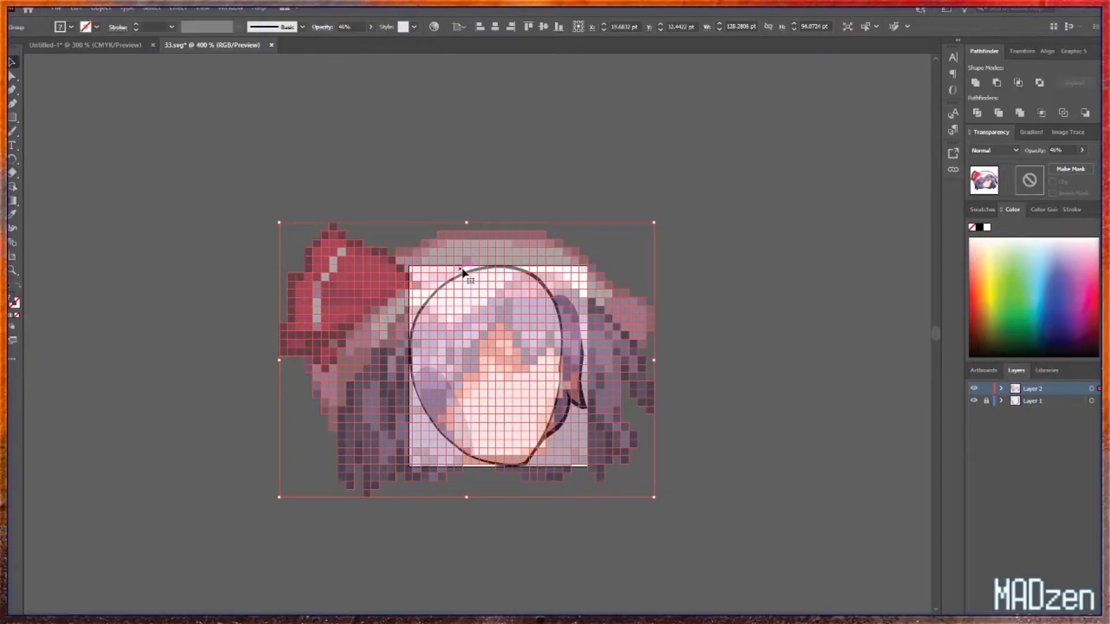
# - Restore the head mosaic's opacity to 100%, hide Layer 1 and clear the selection
pyautogui.click(371, 27)
pyautogui.moveTo(345, 41); pyautogui.dragTo(413, 47)
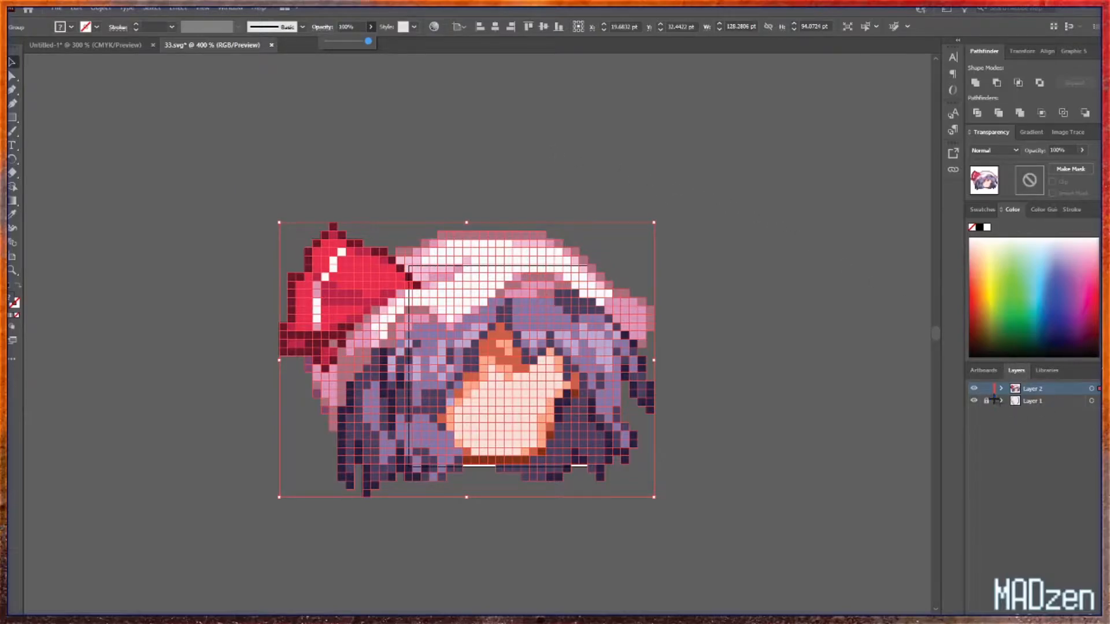
pyautogui.click(975, 401)
pyautogui.click(747, 375)
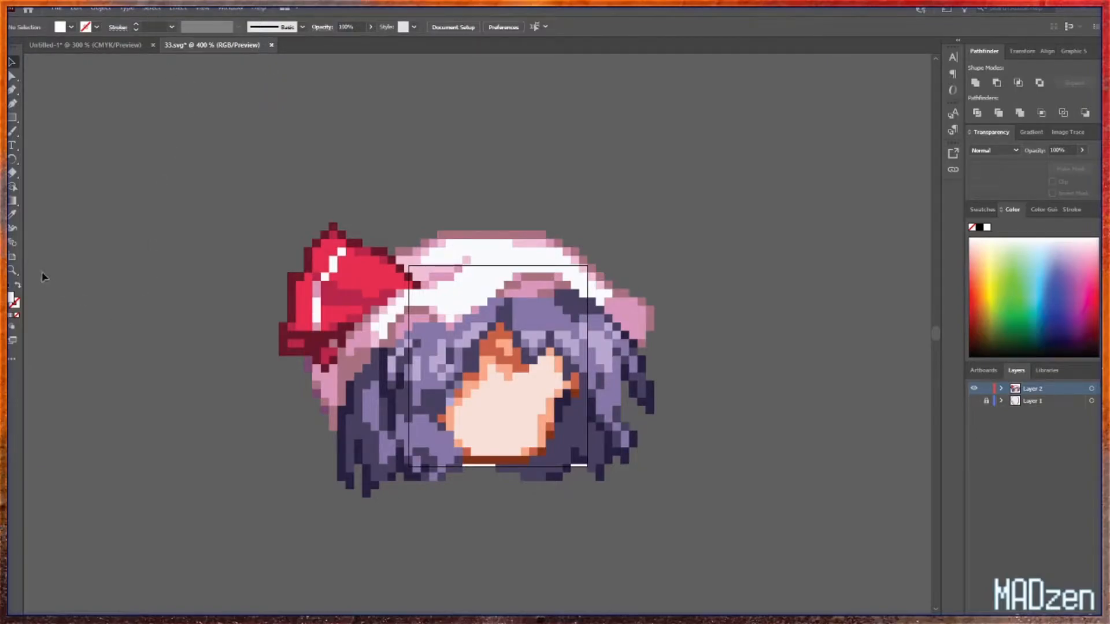
# - Resize Artboard 1 to about 128 × 94 pt so all four edges fit the bounds of the head mosaic
pyautogui.click(12, 254)
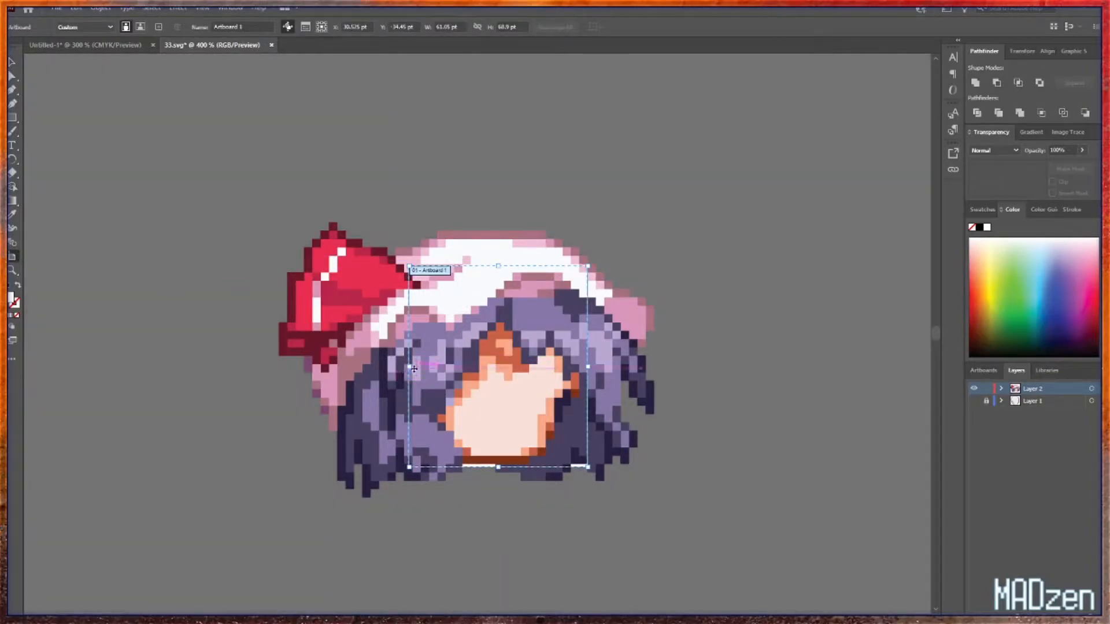
pyautogui.moveTo(410, 367); pyautogui.dragTo(280, 368)
pyautogui.moveTo(441, 266); pyautogui.dragTo(433, 223)
pyautogui.moveTo(588, 350); pyautogui.dragTo(654, 353)
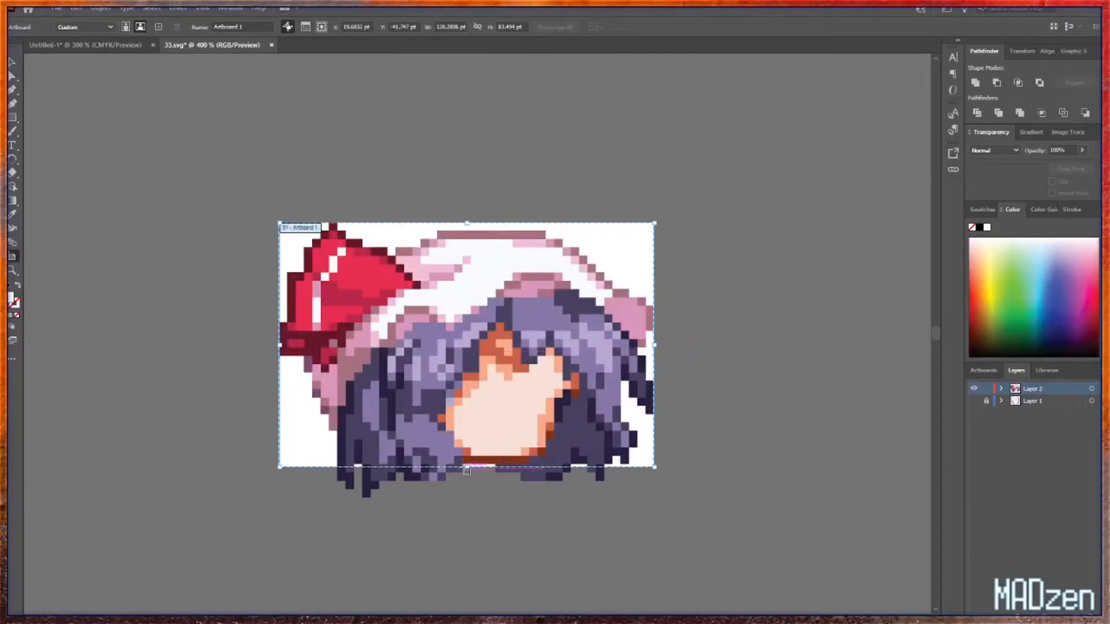
pyautogui.moveTo(466, 467); pyautogui.dragTo(467, 499)
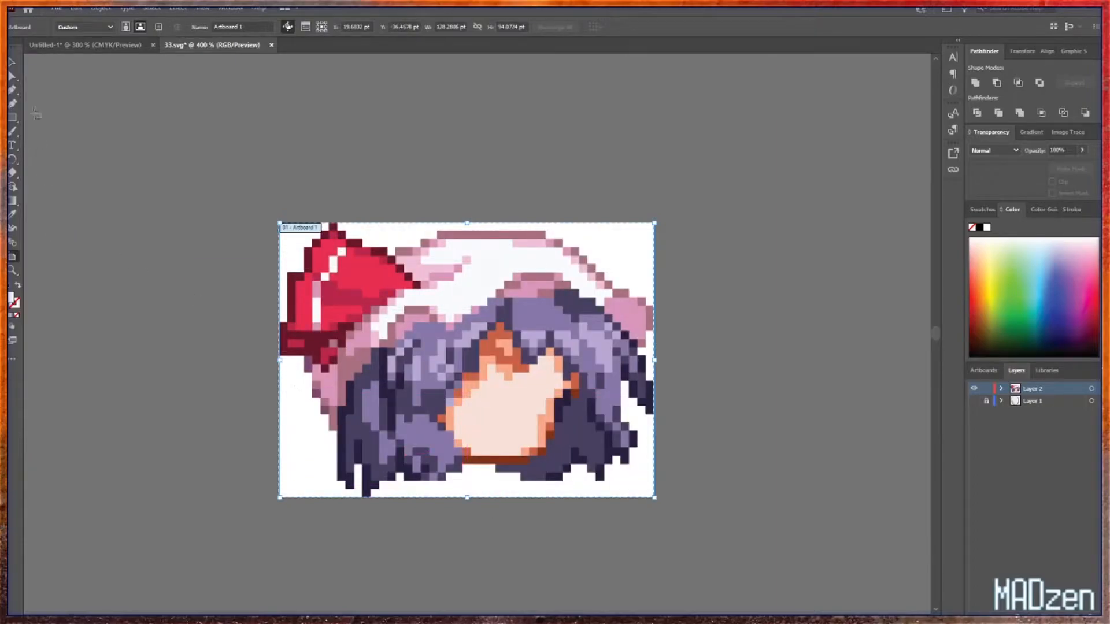
pyautogui.press('Escape')
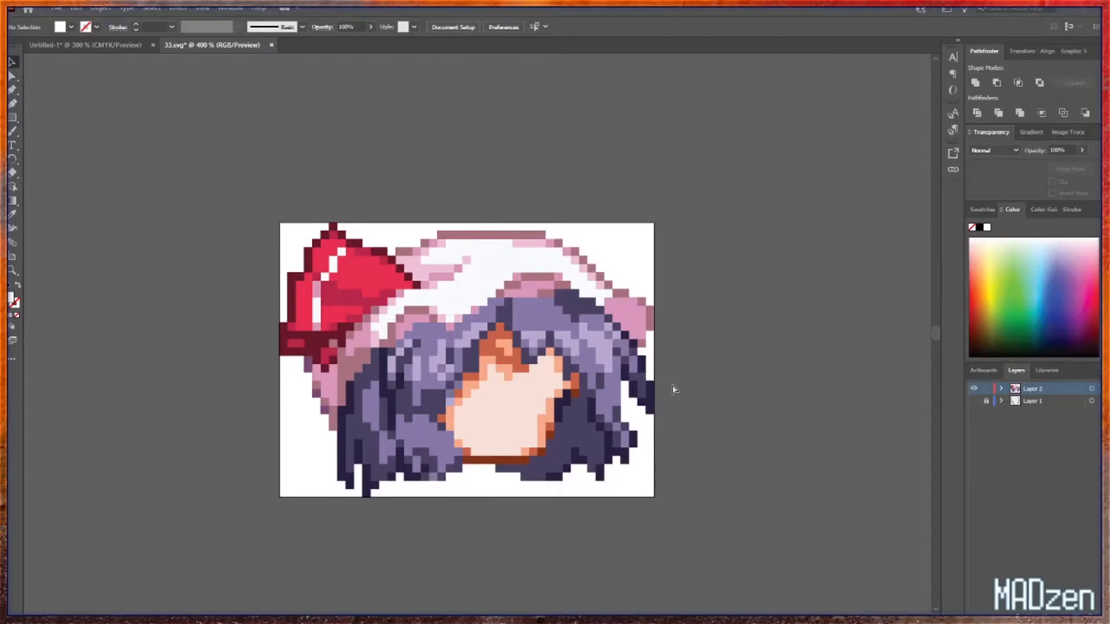
# - Hide the artboards so the head mosaic is shown on a plain white canvas
pyautogui.hotkey('ctrl', '=')
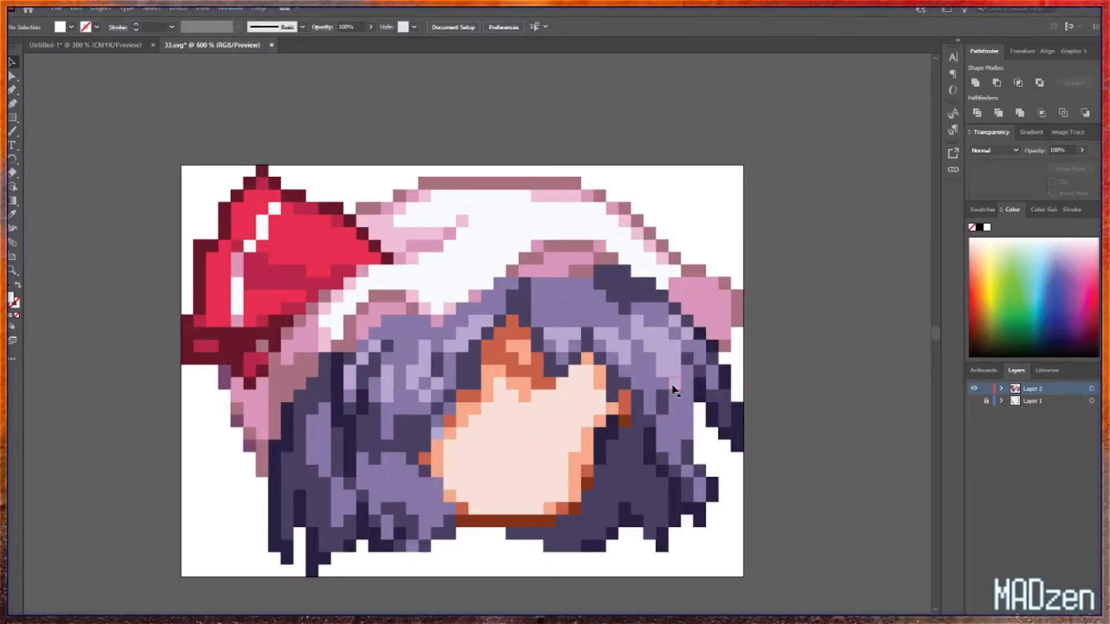
pyautogui.click(230, 8)
pyautogui.moveTo(151, 8)
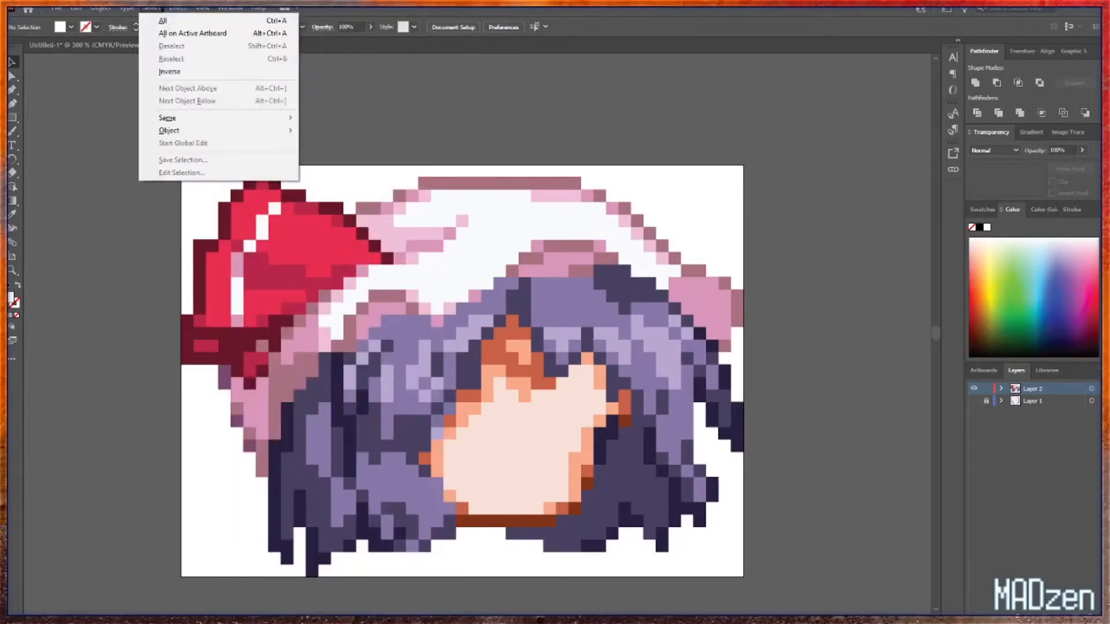
pyautogui.moveTo(230, 8)
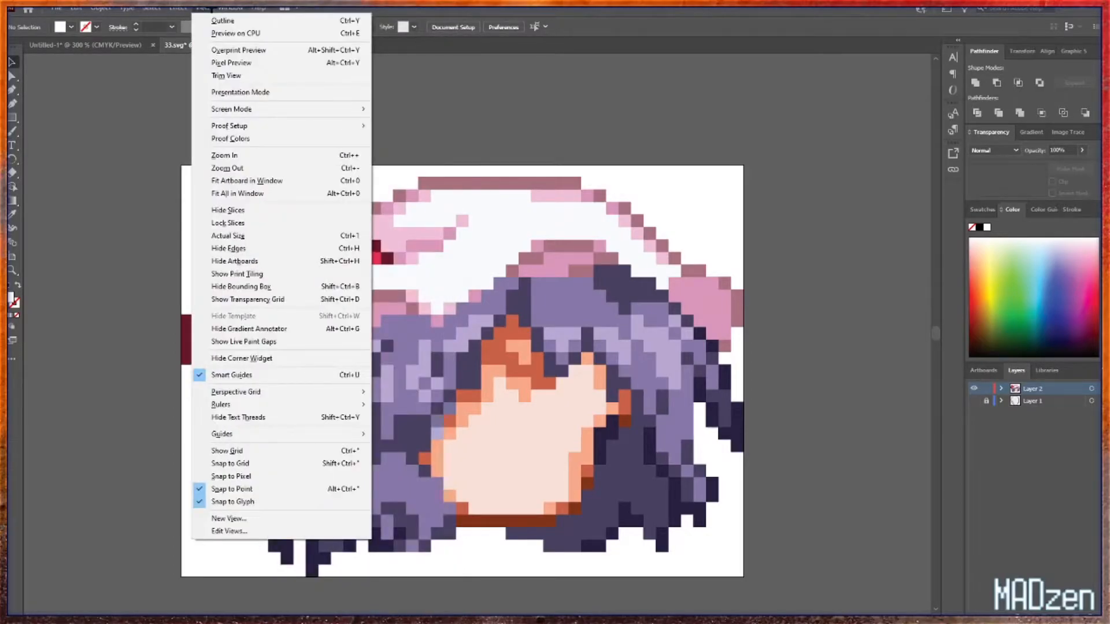
pyautogui.click(247, 261)
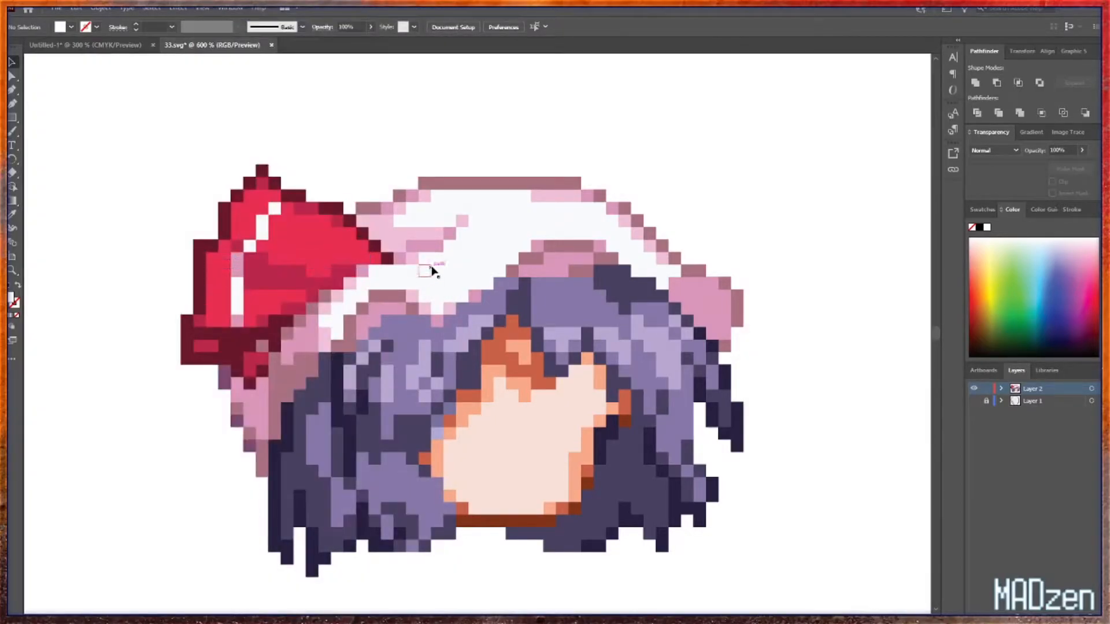
pyautogui.scroll(2, 503, 278)
pyautogui.scroll(-1, 507, 278)
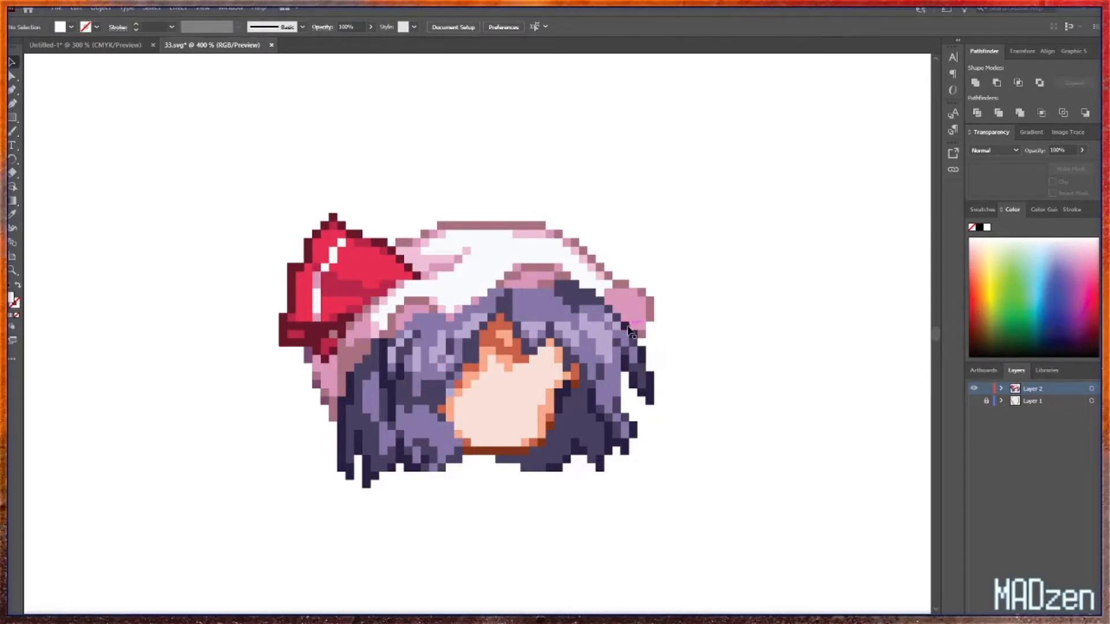
# - Ungroup the head mosaic into individual tiles and deselect them
pyautogui.click(520, 300)
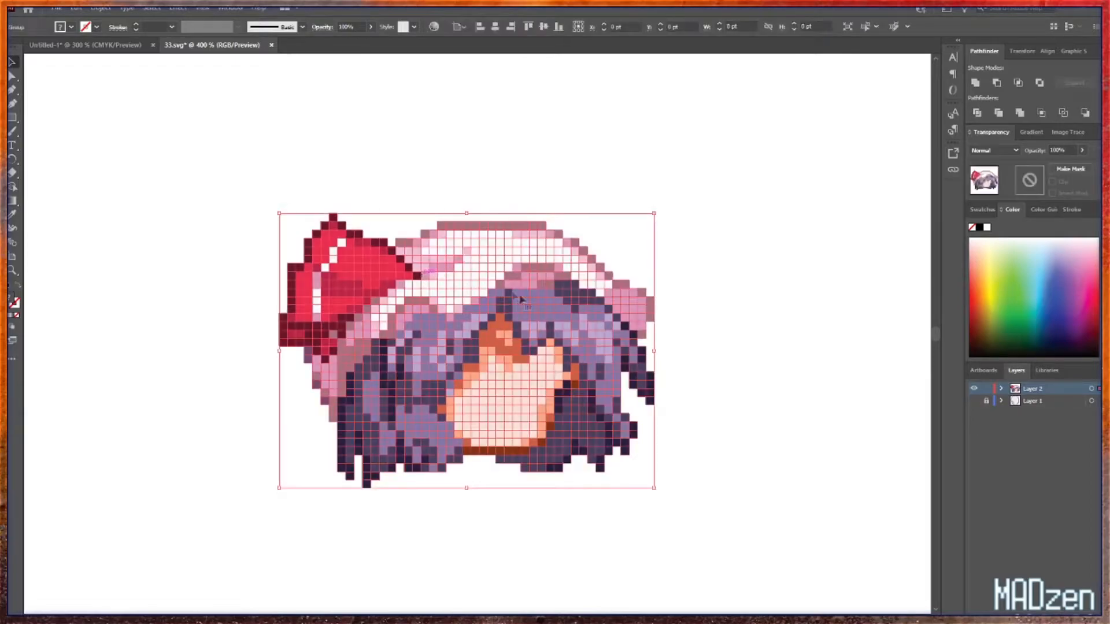
pyautogui.rightClick(541, 343)
pyautogui.click(572, 437)
pyautogui.click(770, 369)
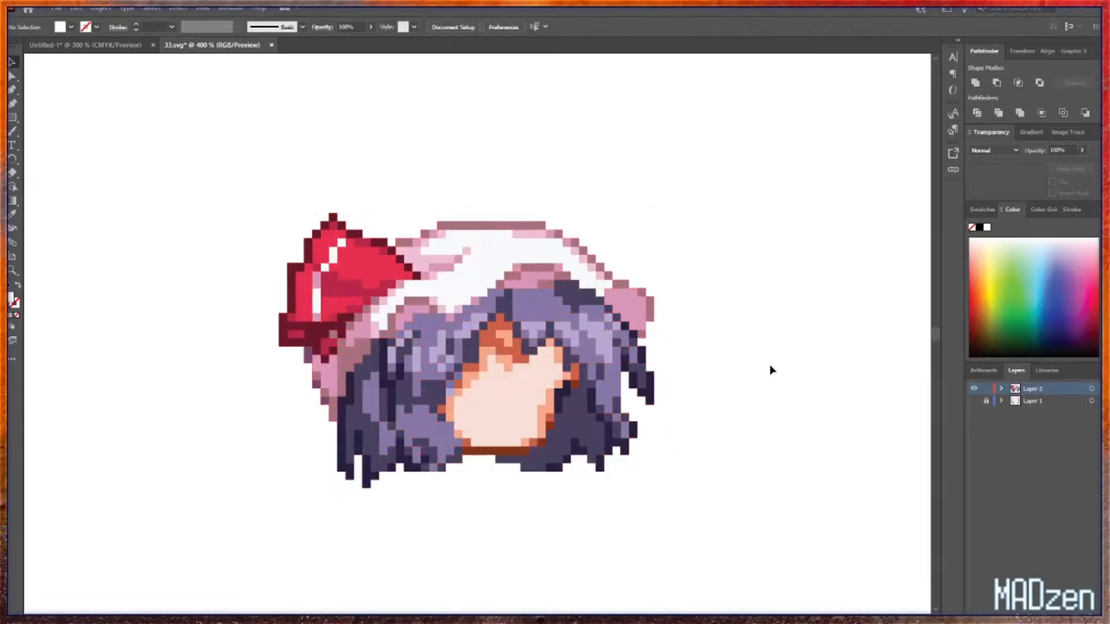
# - Select all dark red bow outline tiles by their matching colour and unite them into one shape
pyautogui.click(291, 275)
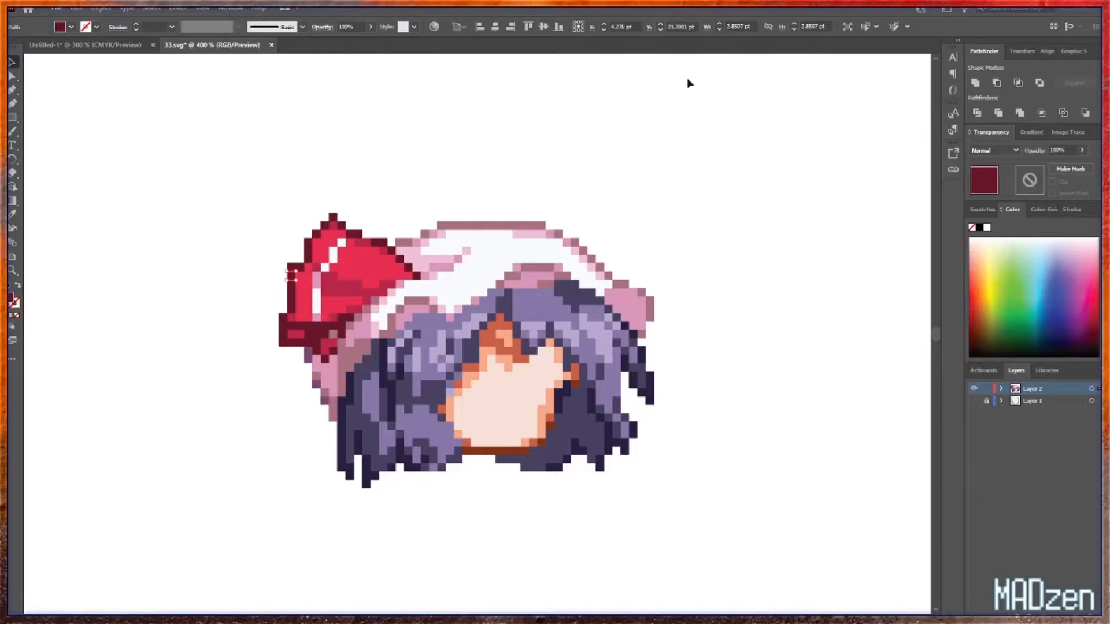
pyautogui.click(865, 26)
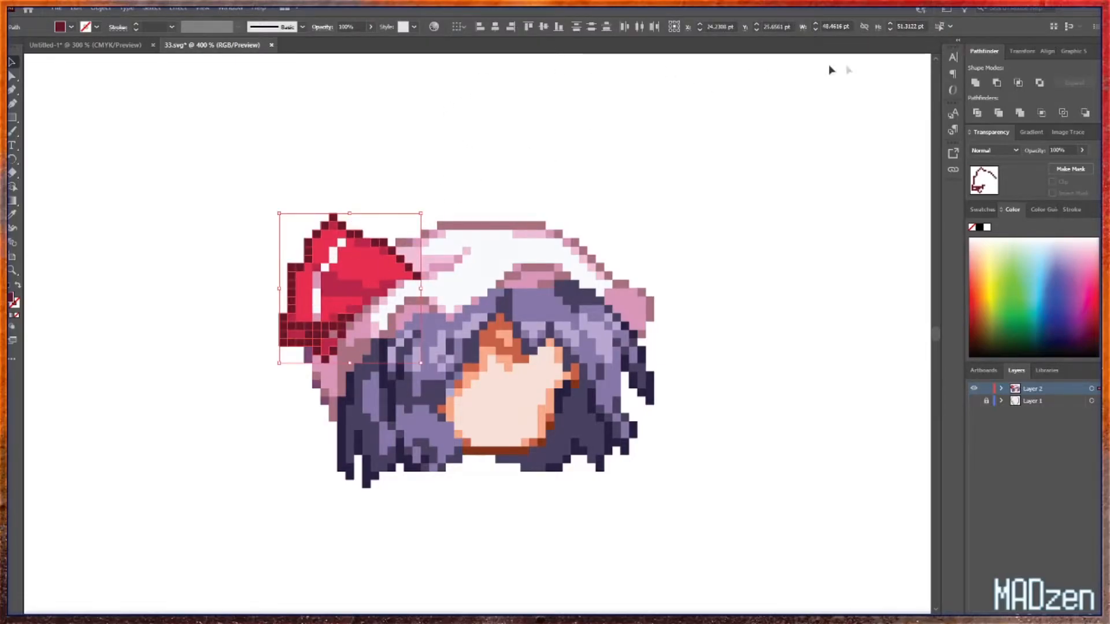
pyautogui.click(975, 82)
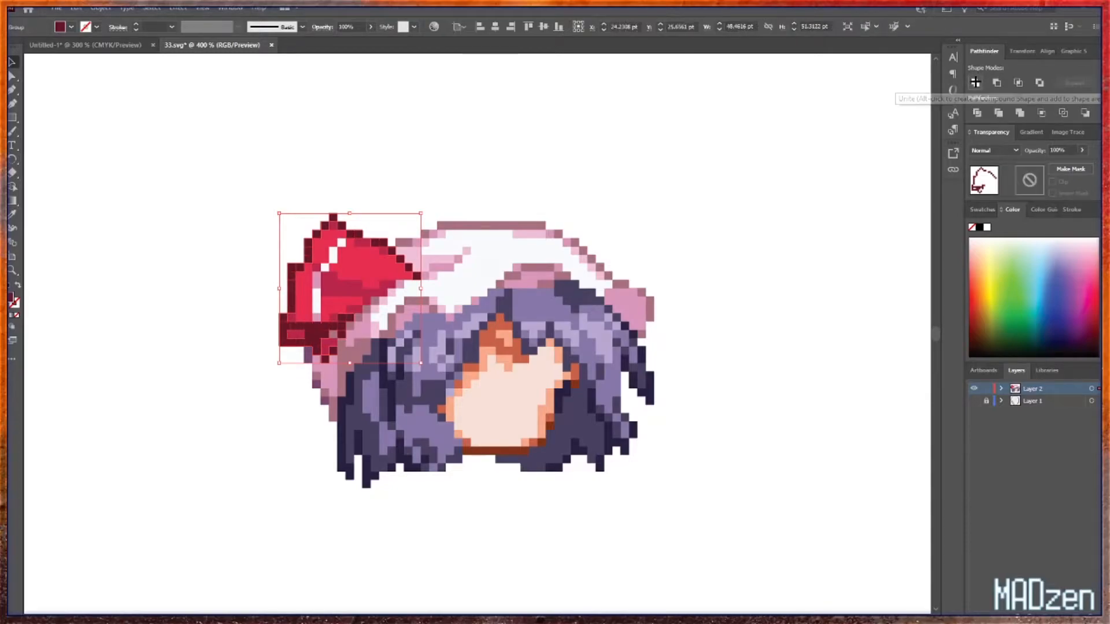
pyautogui.click(250, 402)
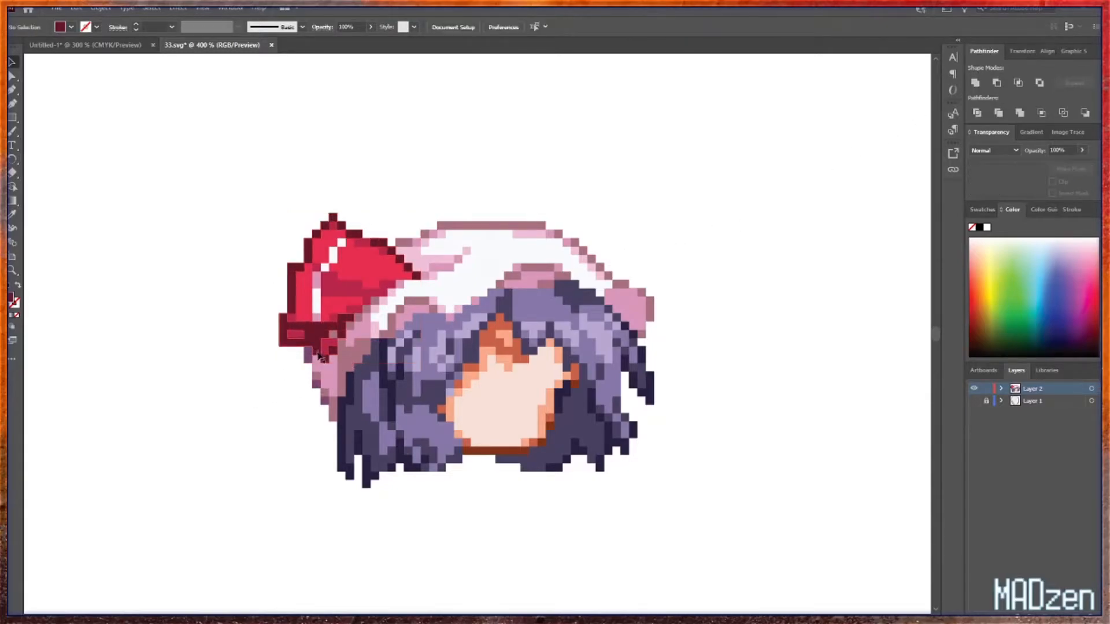
# - Select all crimson shadow tiles of the bow by their matching colour and unite them into one shape
pyautogui.click(319, 333)
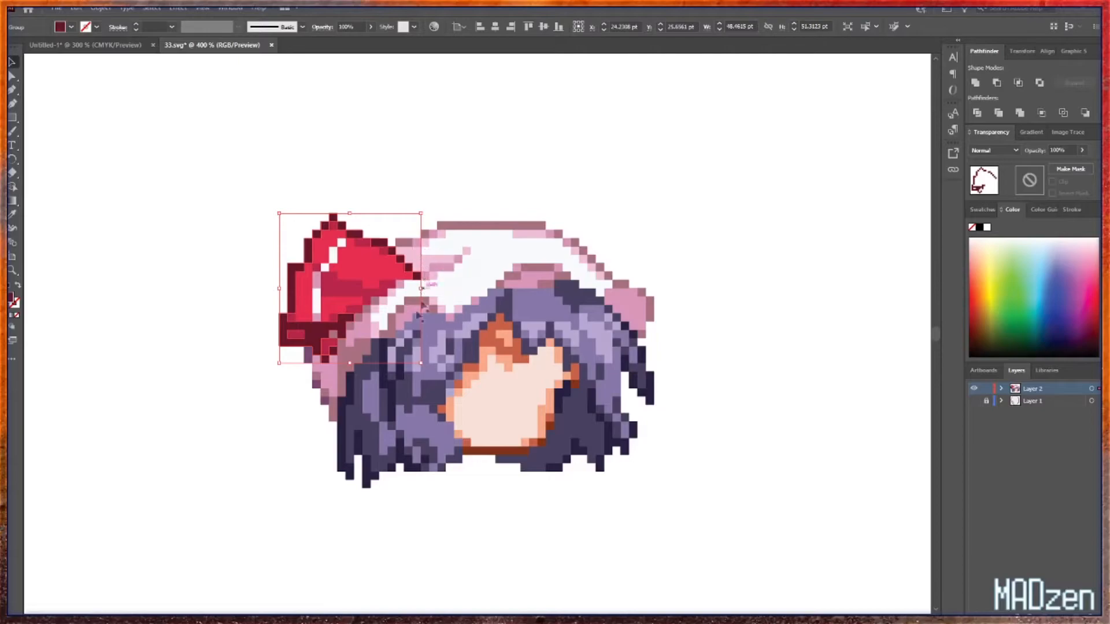
pyautogui.click(292, 320)
pyautogui.click(291, 319)
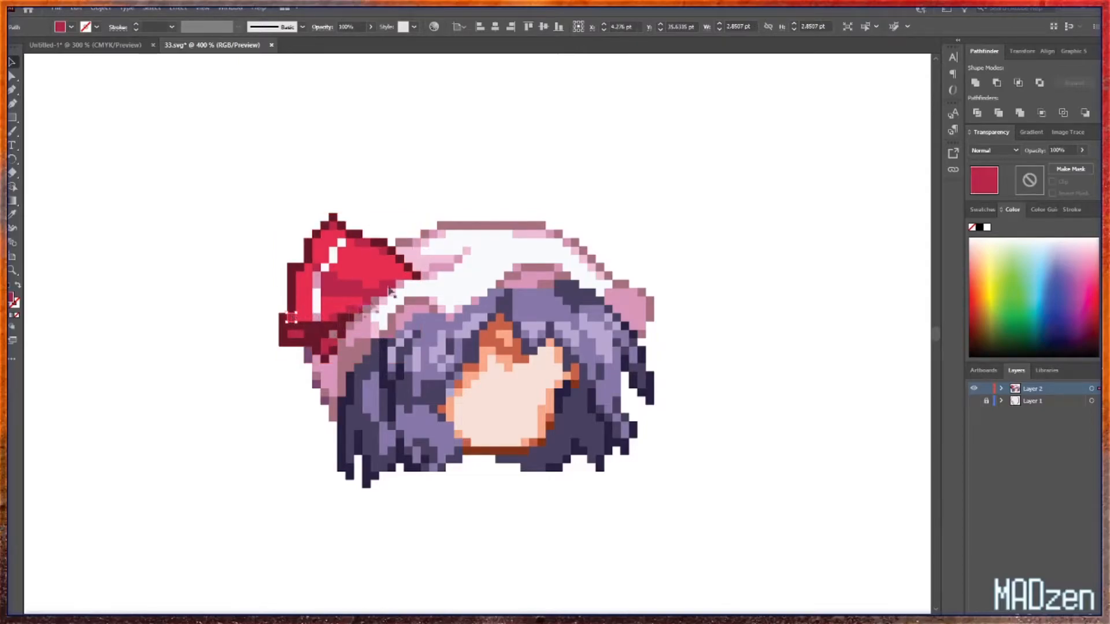
pyautogui.click(865, 26)
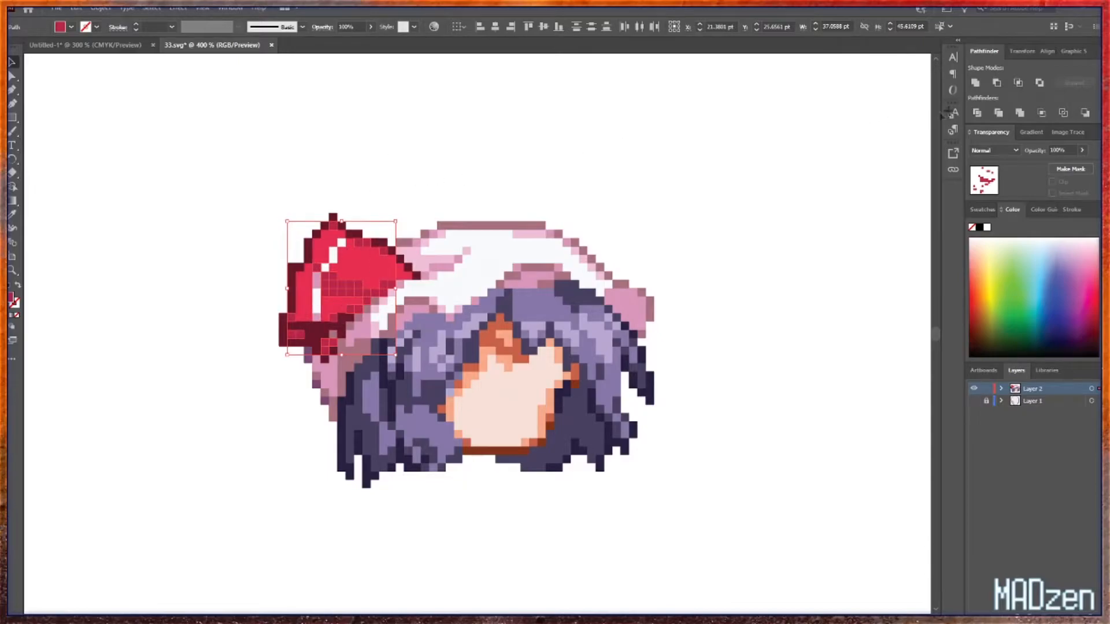
# - Select all bright red bow tiles by their matching colour, unite them into one shape and deselect it
pyautogui.click(366, 270)
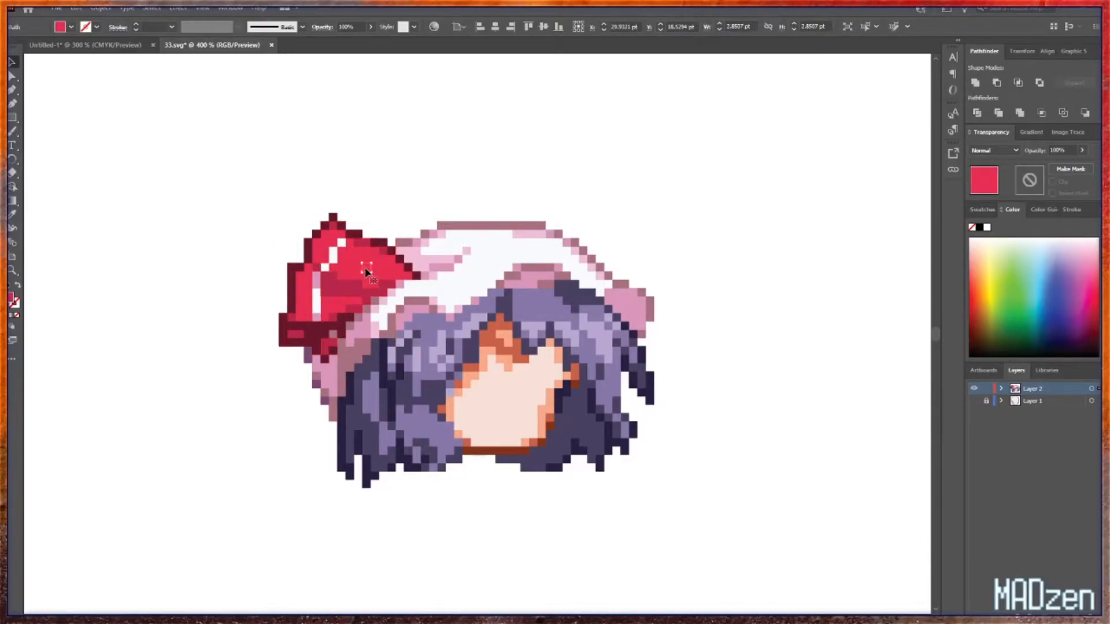
pyautogui.click(865, 26)
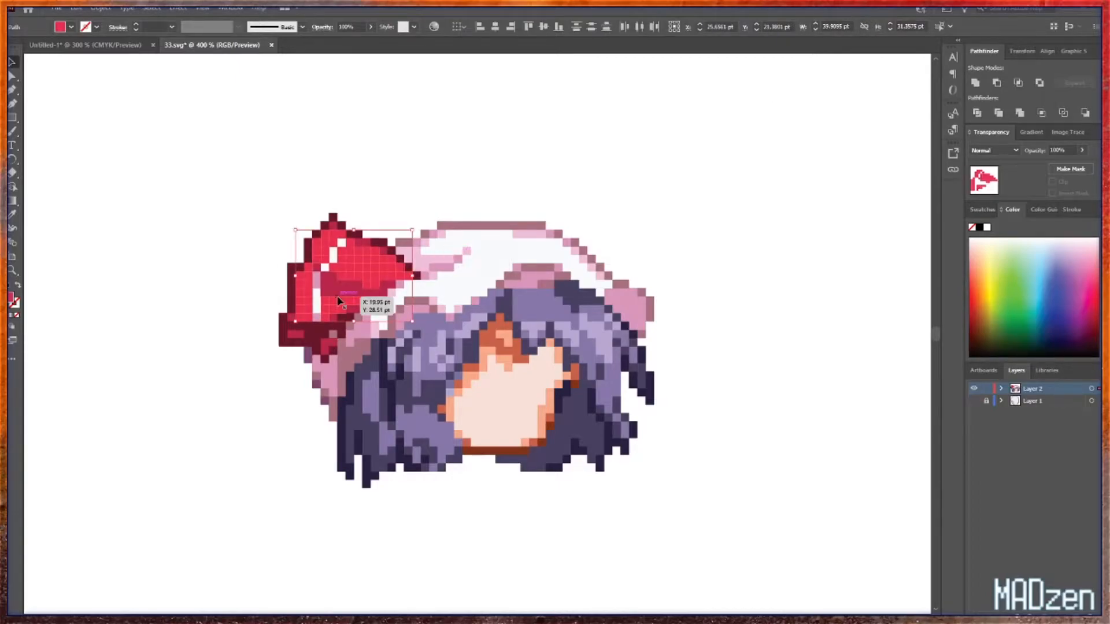
pyautogui.click(975, 84)
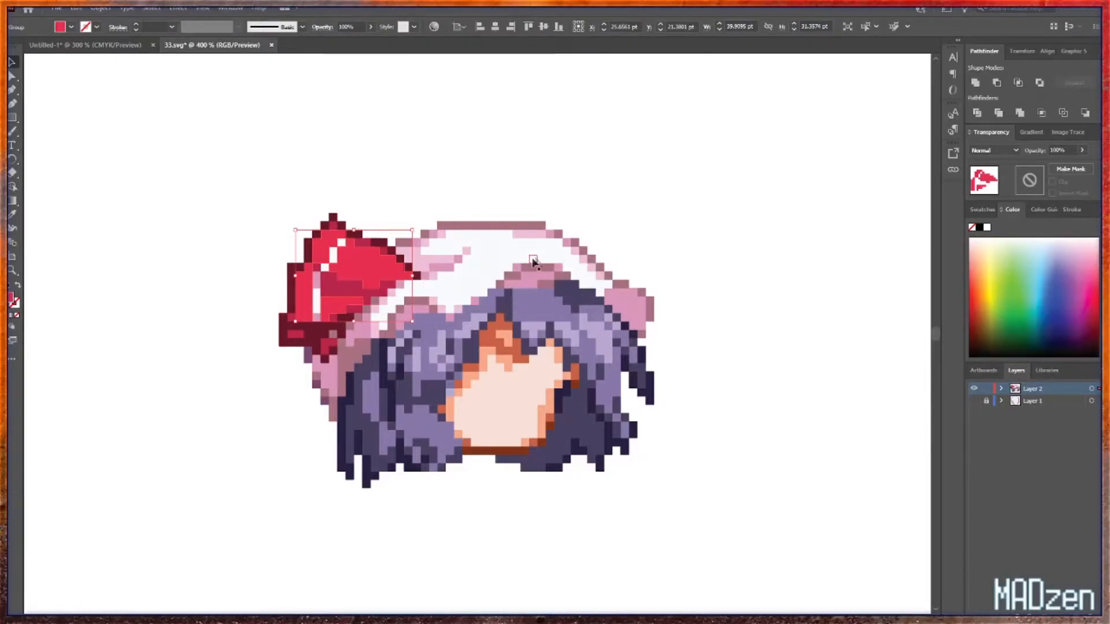
pyautogui.click(441, 188)
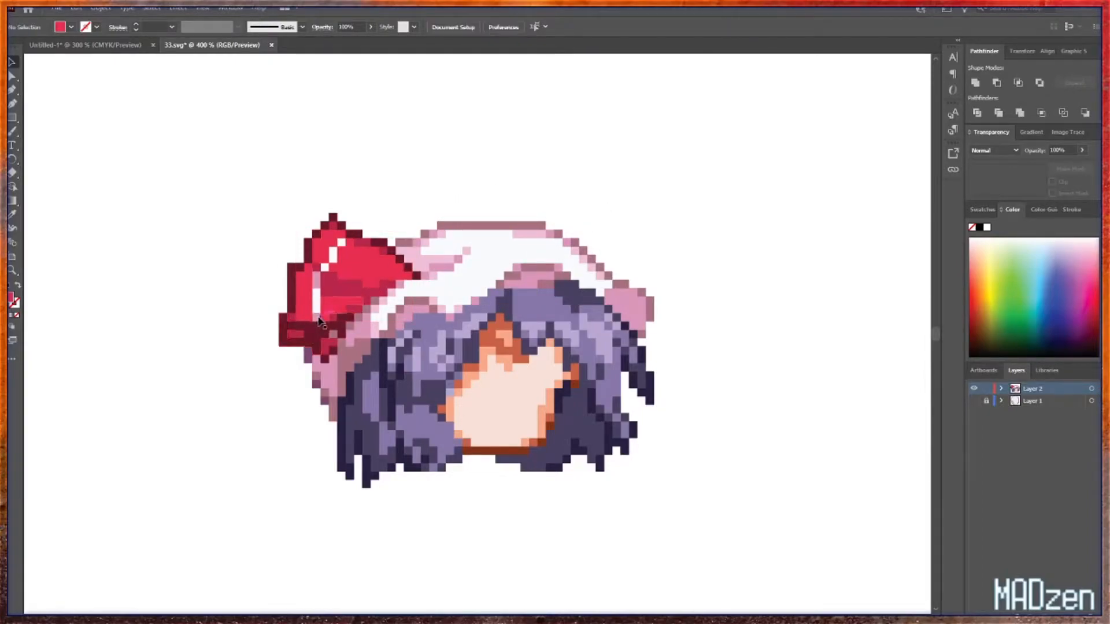
# - Select the pink shading tiles of the hat by their matching colour, unite them into one shape and deselect it
pyautogui.click(320, 285)
pyautogui.click(317, 282)
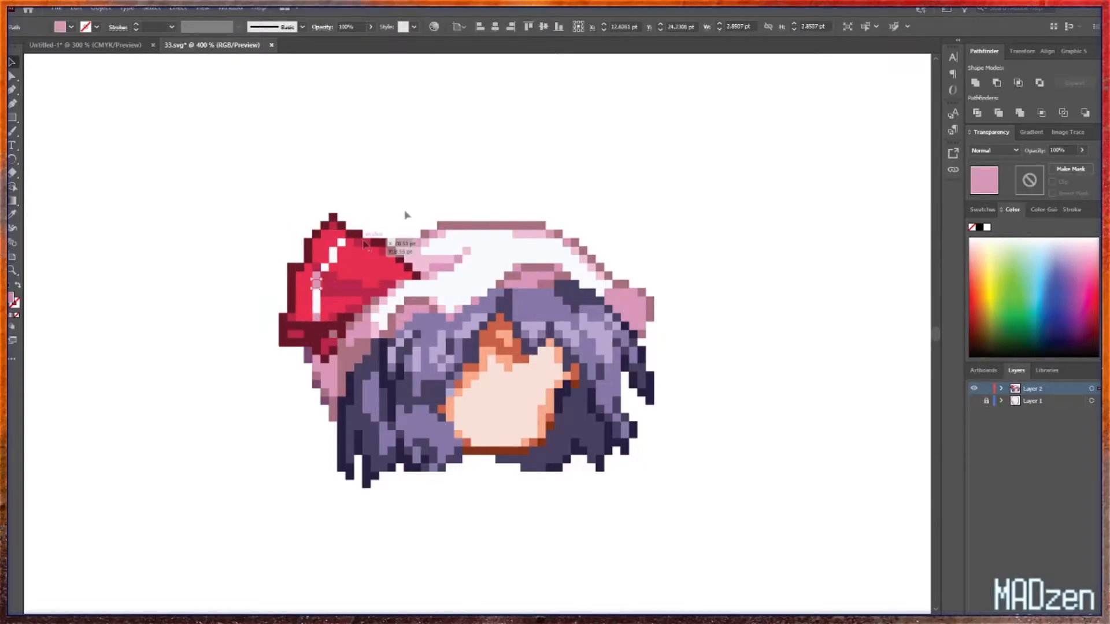
pyautogui.click(865, 26)
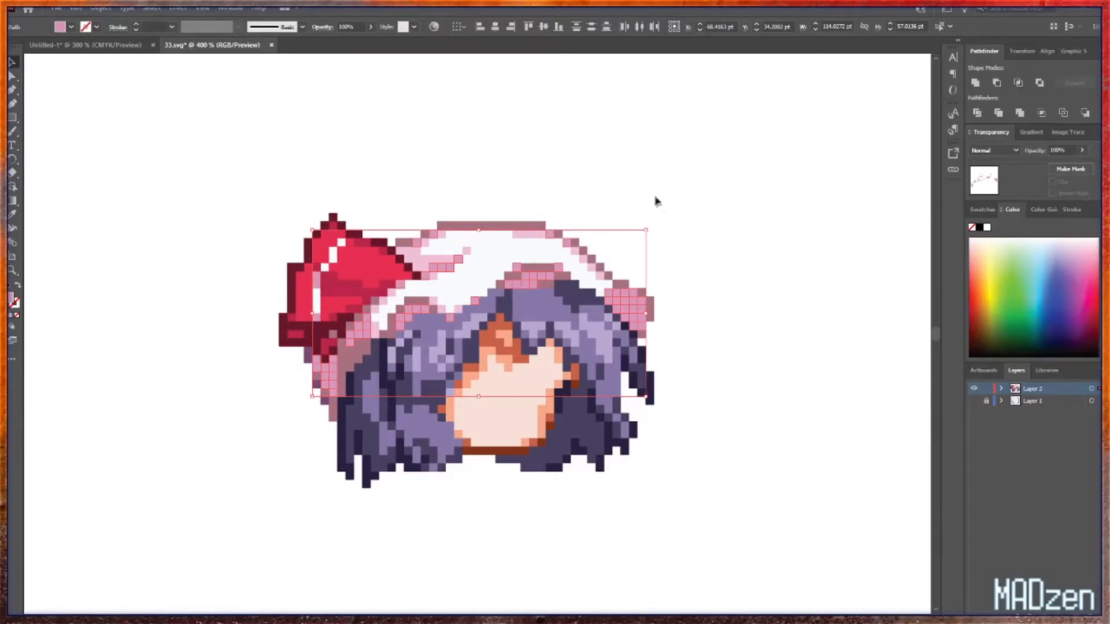
pyautogui.click(976, 82)
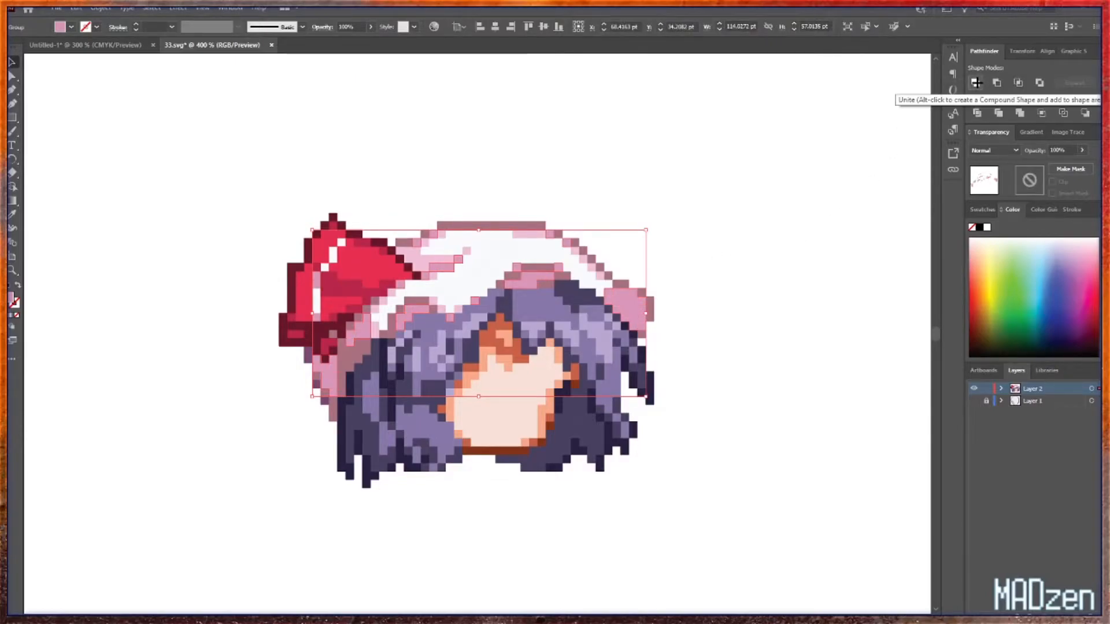
pyautogui.click(770, 259)
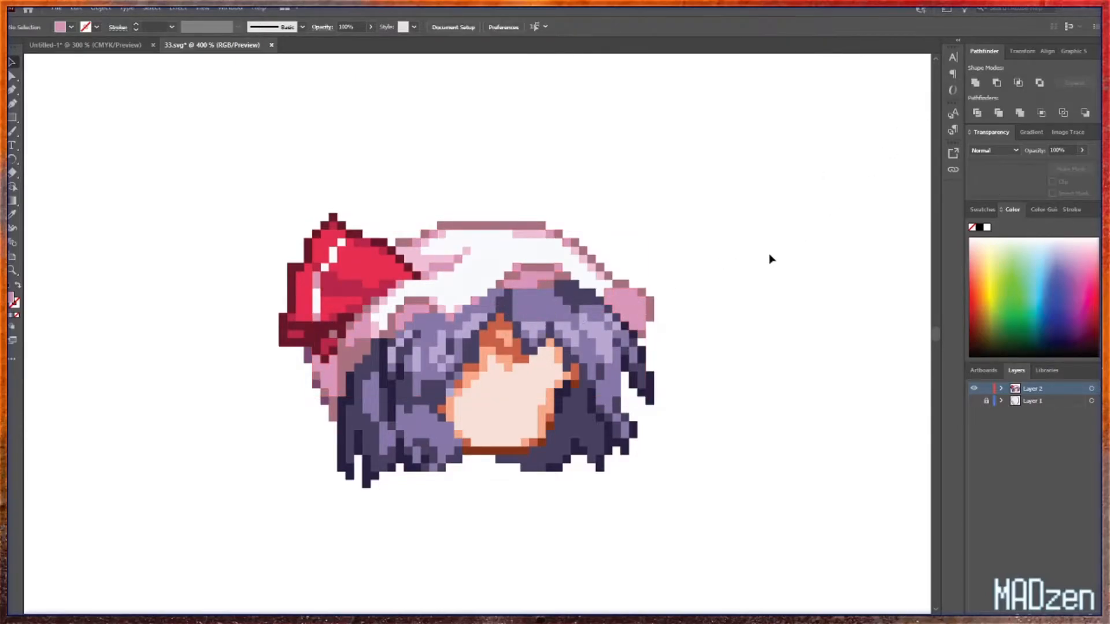
# - Select the pink tiles in the bow's highlight stripe by matching colour, leaving out the hat's pink shape, and unite them
pyautogui.click(316, 309)
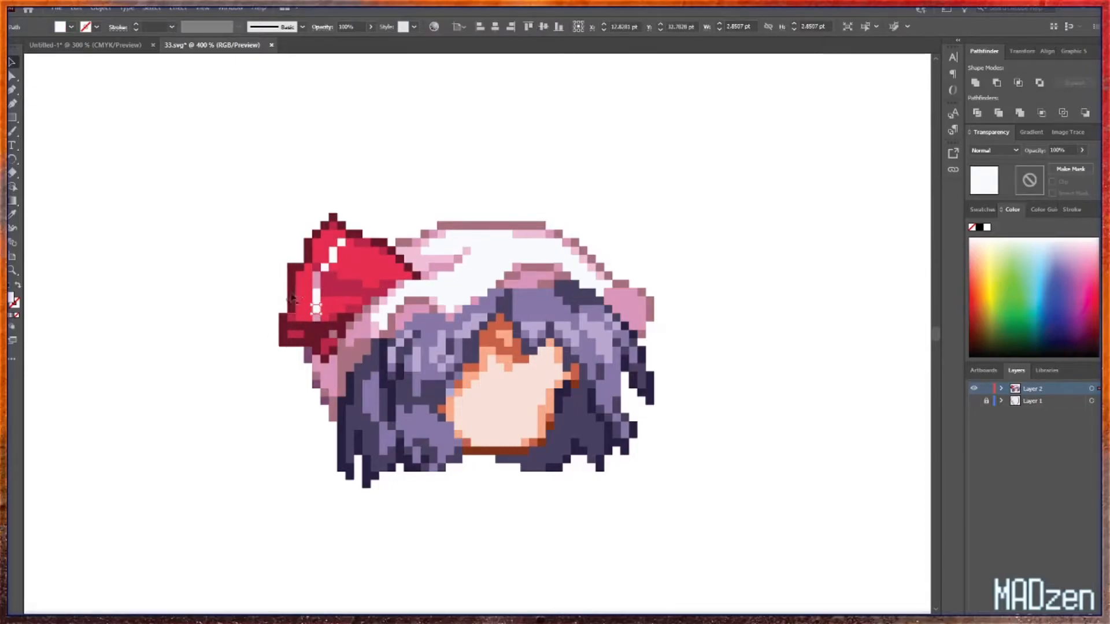
pyautogui.click(316, 277)
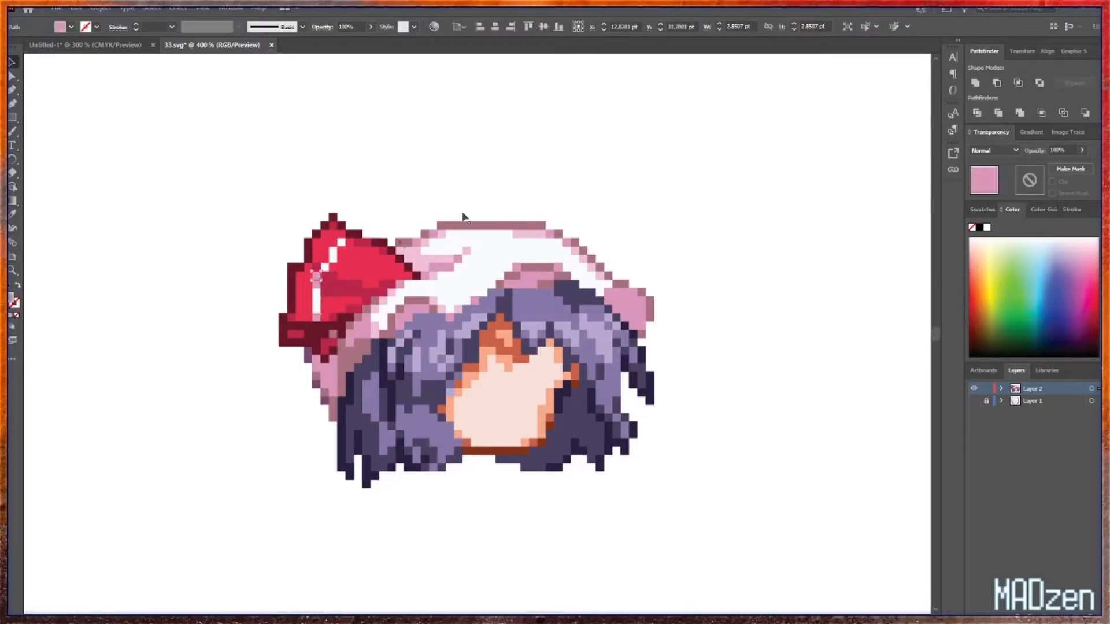
pyautogui.click(866, 27)
pyautogui.keyDown('shift'); pyautogui.click(630, 301); pyautogui.keyUp('shift')
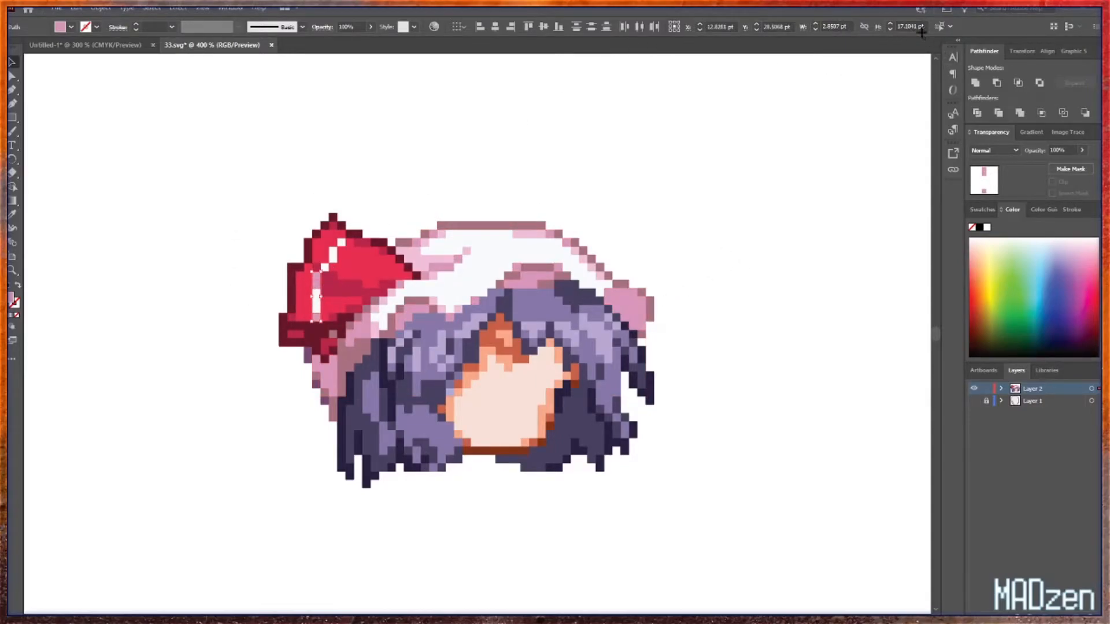
pyautogui.click(973, 84)
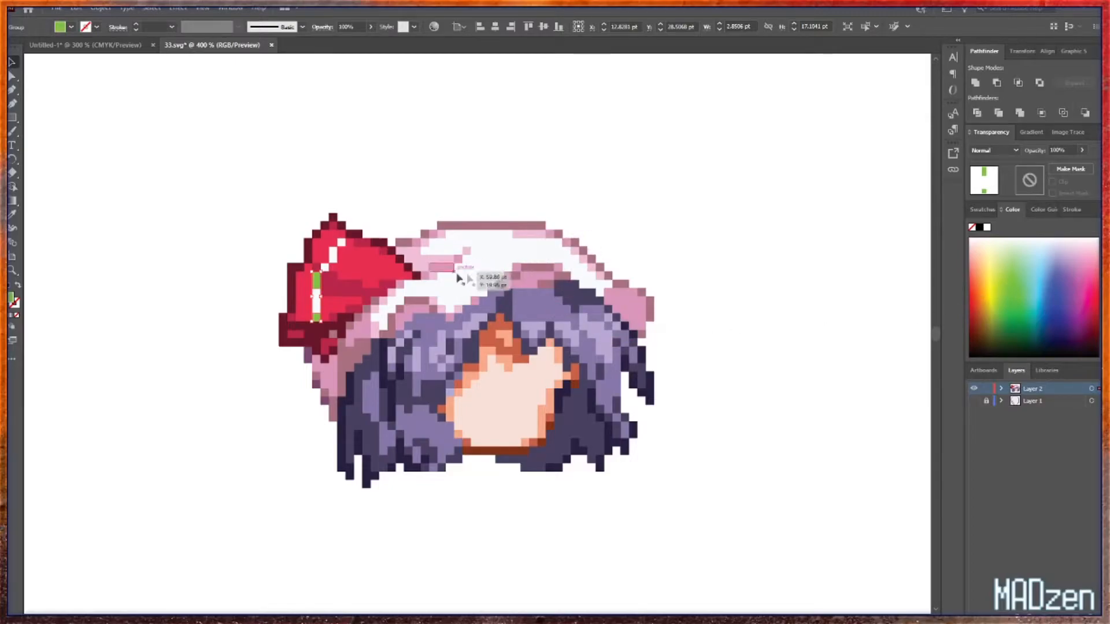
pyautogui.click(747, 233)
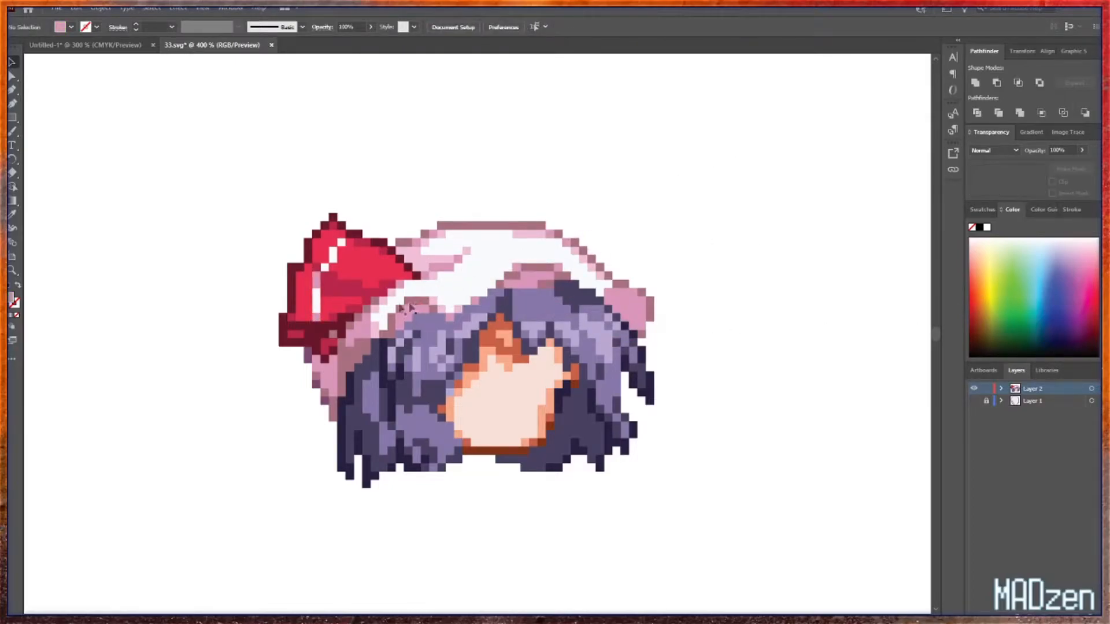
# - Select all white tiles by matching colour, remove the bow's highlight tiles from the selection, and unite the hat's white tiles
pyautogui.click(317, 306)
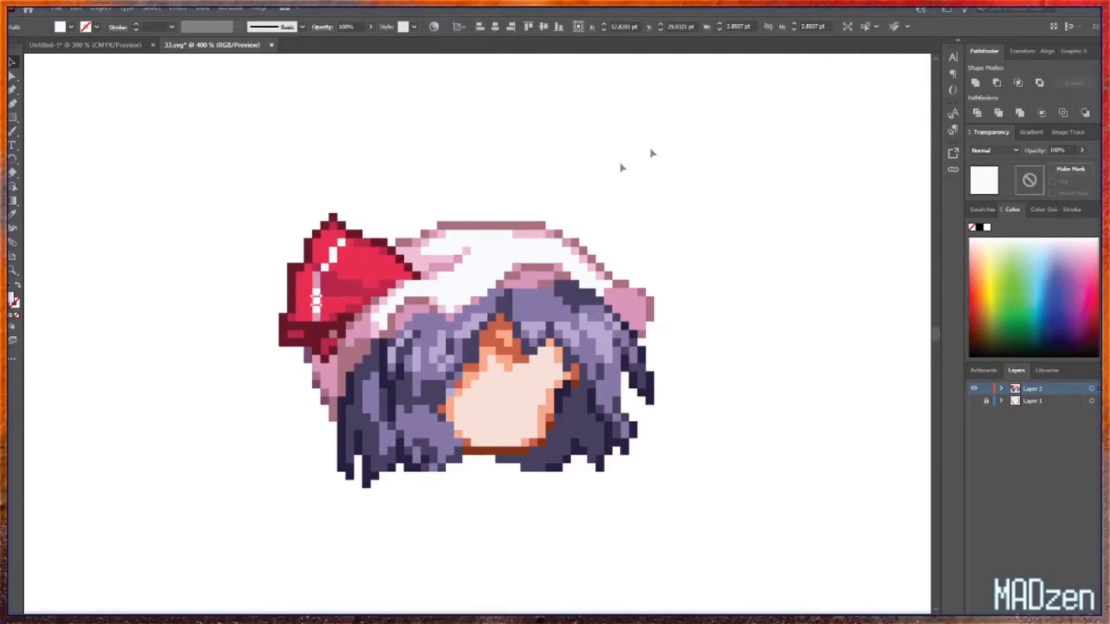
pyautogui.click(865, 26)
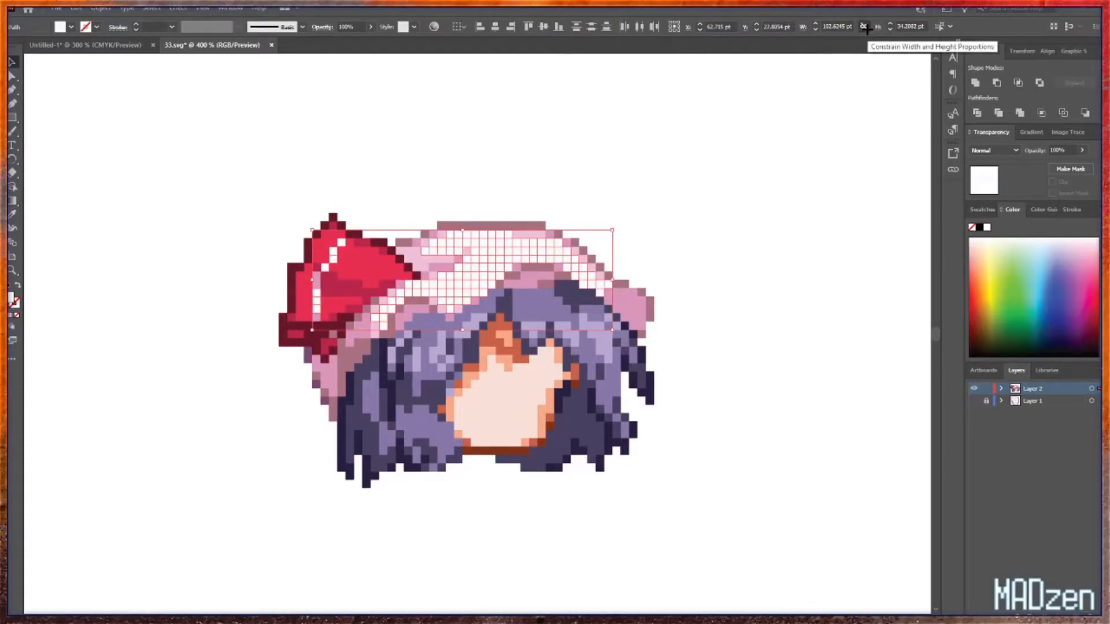
pyautogui.keyDown('shift'); pyautogui.click(319, 295); pyautogui.keyUp('shift')
pyautogui.keyDown('shift'); pyautogui.click(340, 251); pyautogui.keyUp('shift')
pyautogui.keyDown('shift'); pyautogui.click(343, 243); pyautogui.keyUp('shift')
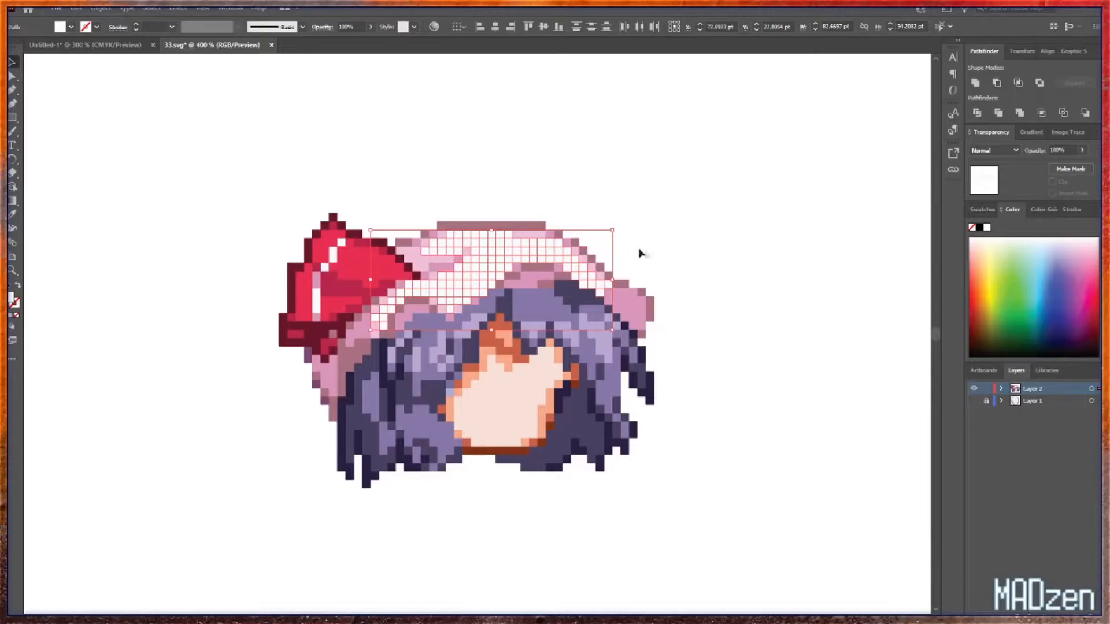
pyautogui.click(976, 82)
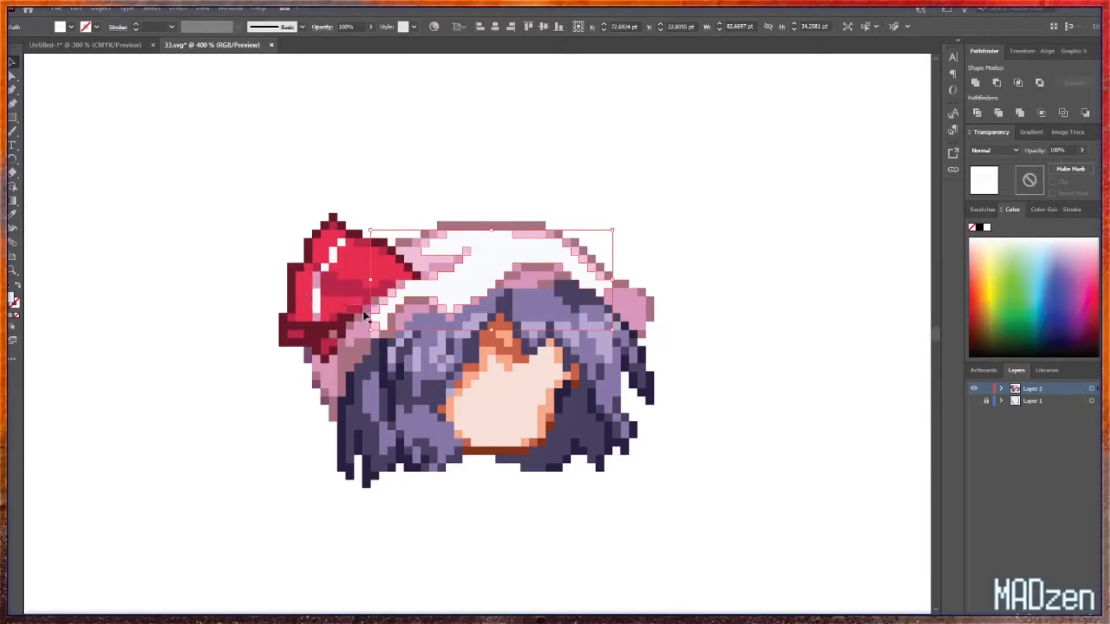
pyautogui.moveTo(224, 192); pyautogui.dragTo(341, 303)
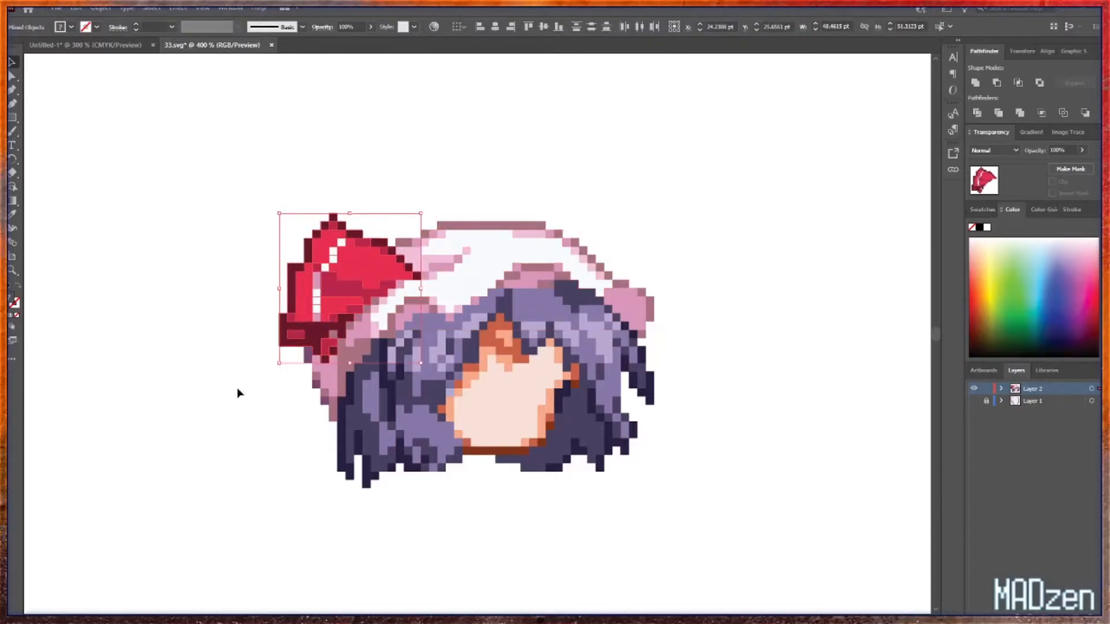
# - Select all mauve outline tiles of the hat by their matching colour and unite them into one shape
pyautogui.click(474, 226)
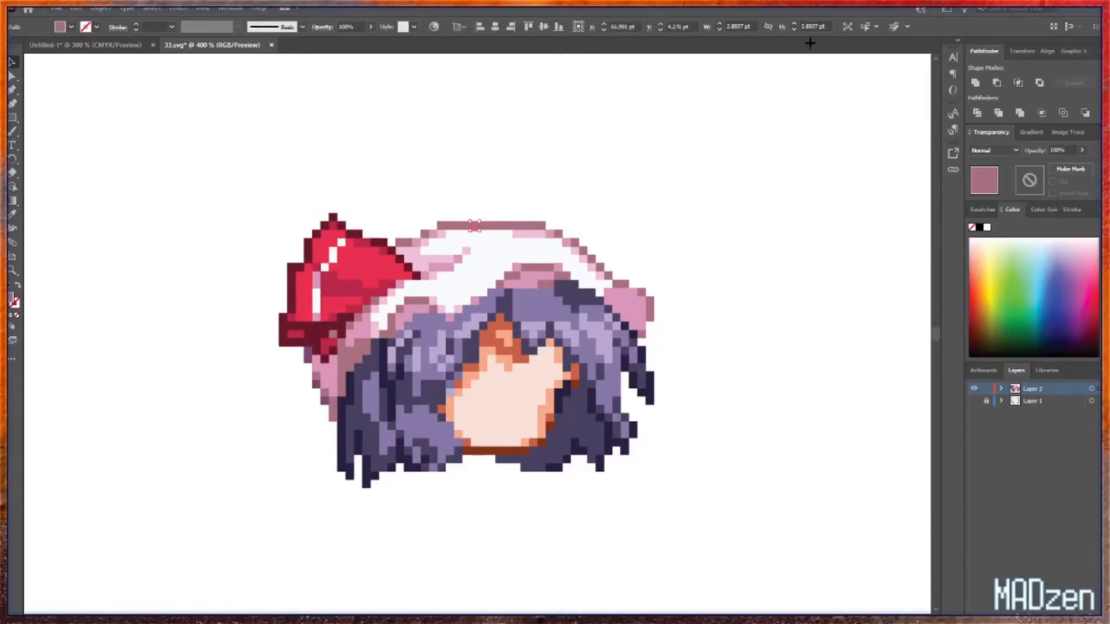
pyautogui.click(865, 26)
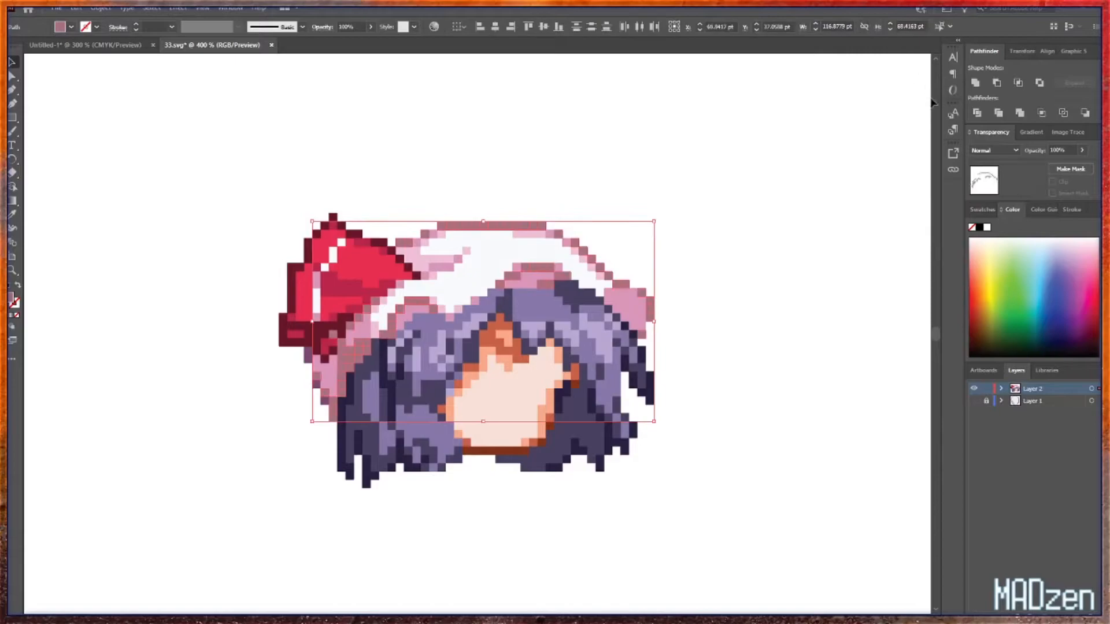
pyautogui.click(973, 81)
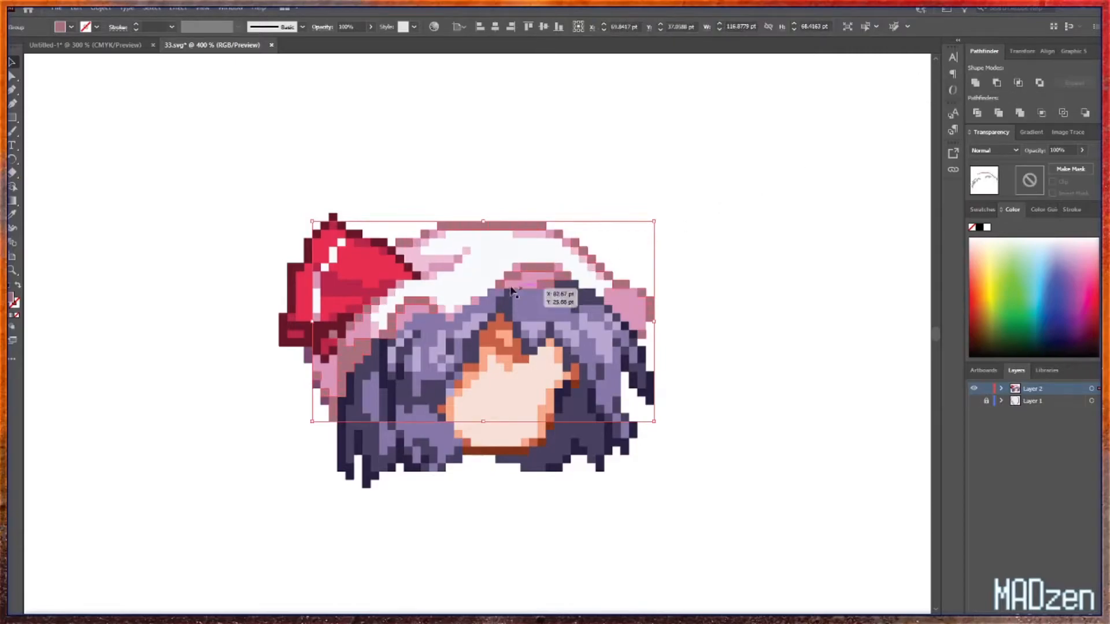
# - Select all pale pink shading tiles of the hat by their matching colour and unite them into one shape
pyautogui.click(445, 269)
pyautogui.click(441, 259)
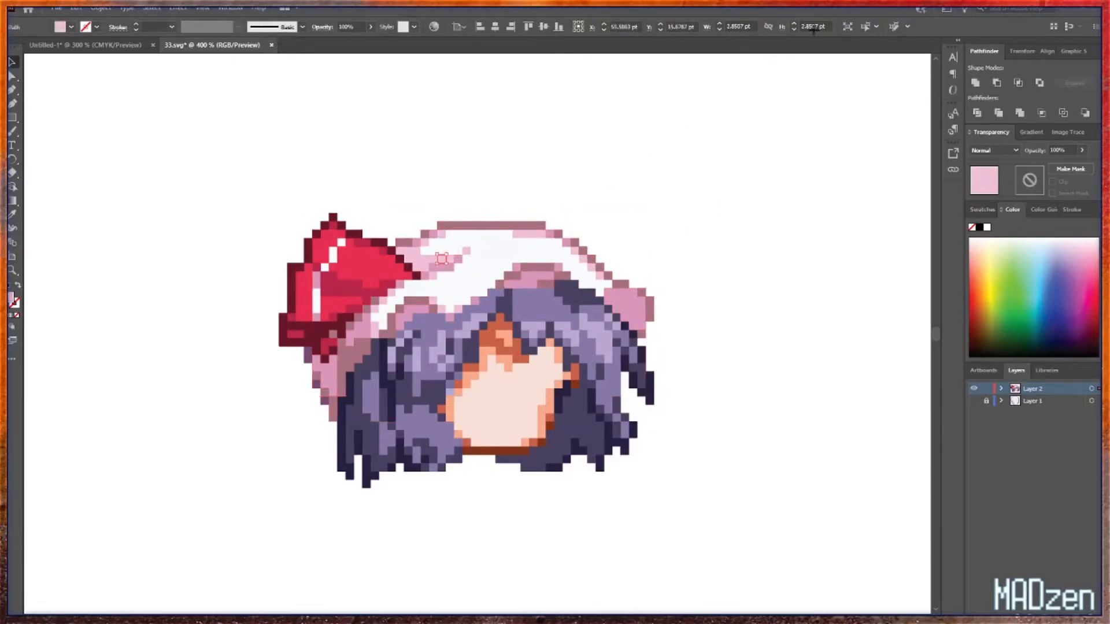
pyautogui.click(867, 25)
pyautogui.click(975, 83)
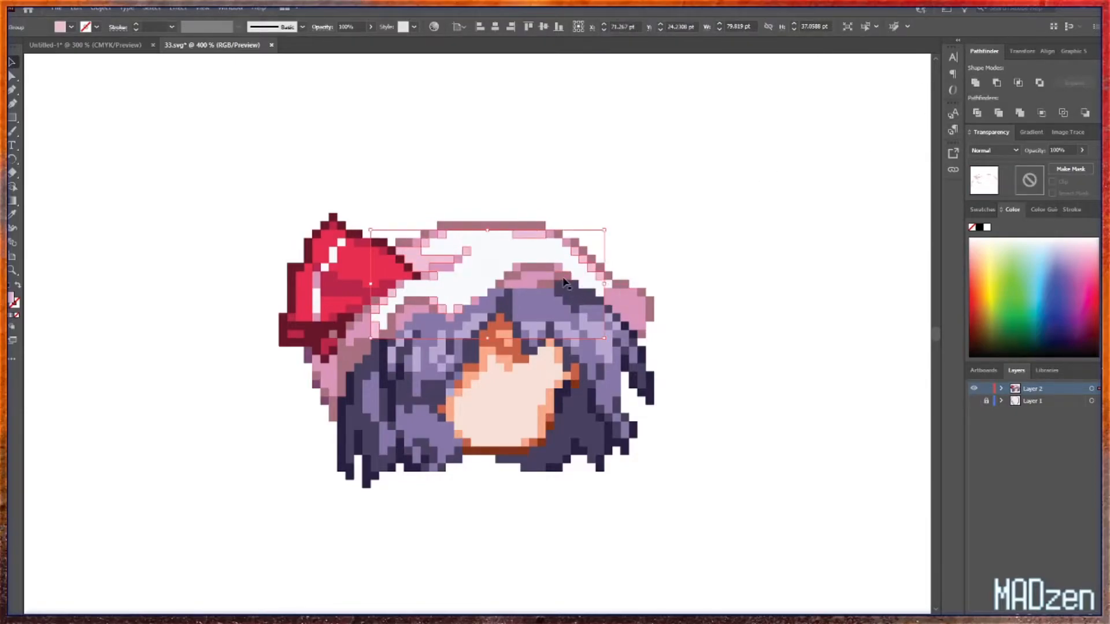
# - Select all light purple hair tiles by their matching colour and unite them into one shape
pyautogui.click(534, 307)
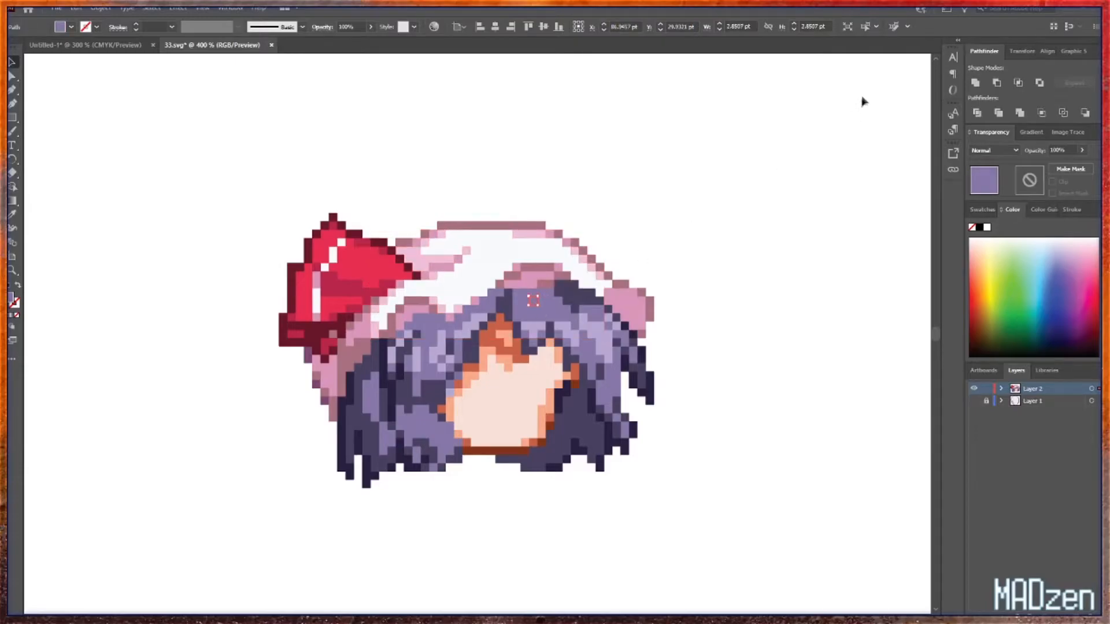
pyautogui.click(894, 26)
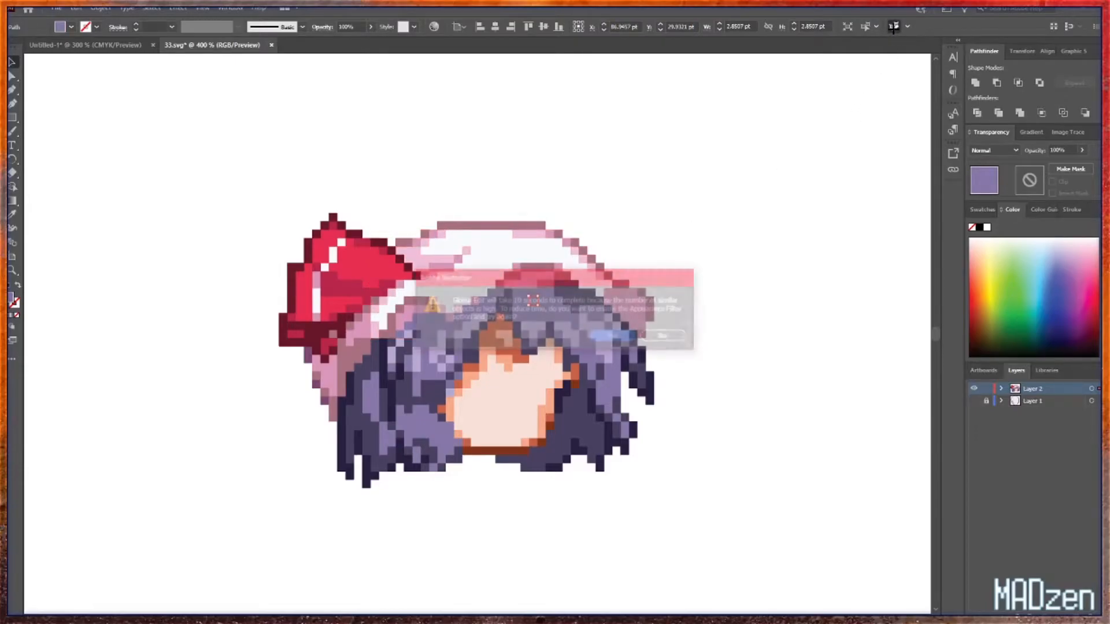
pyautogui.click(666, 336)
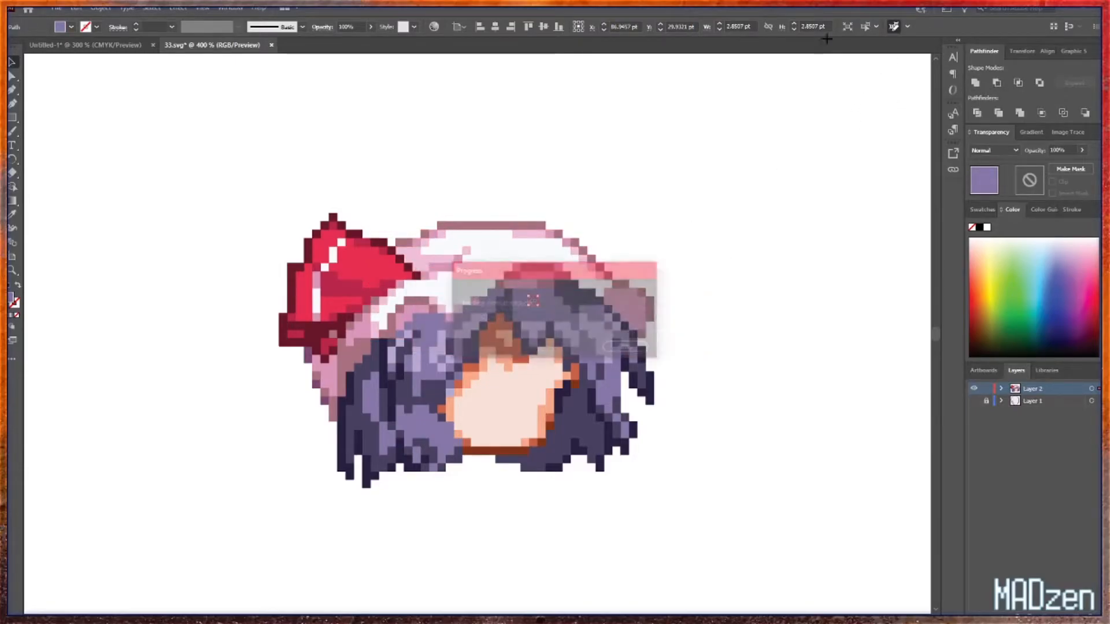
pyautogui.click(870, 26)
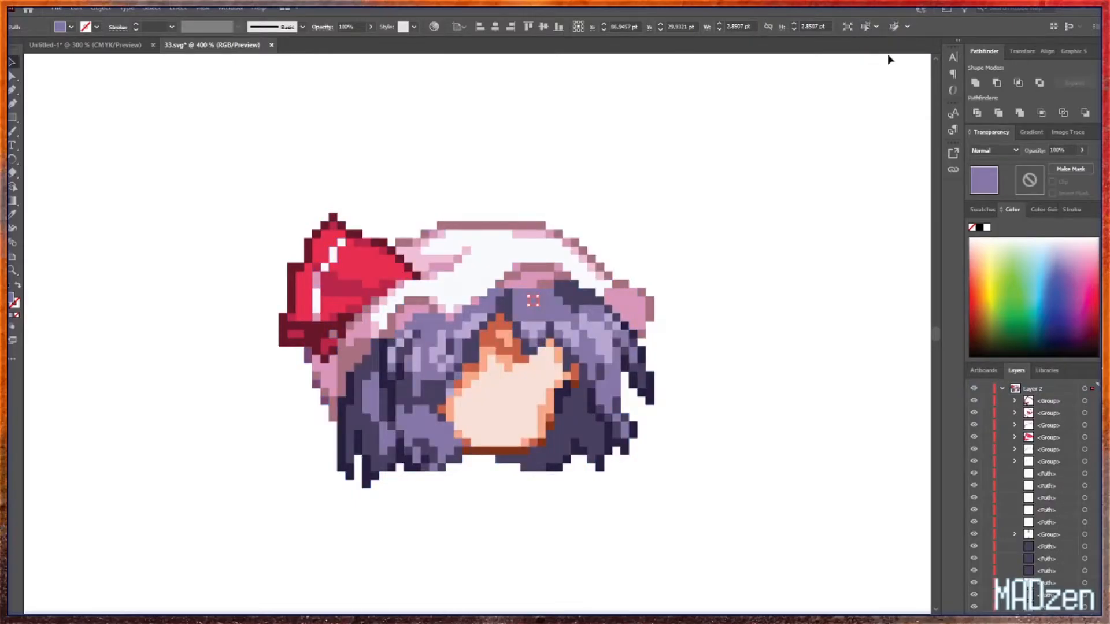
pyautogui.click(894, 26)
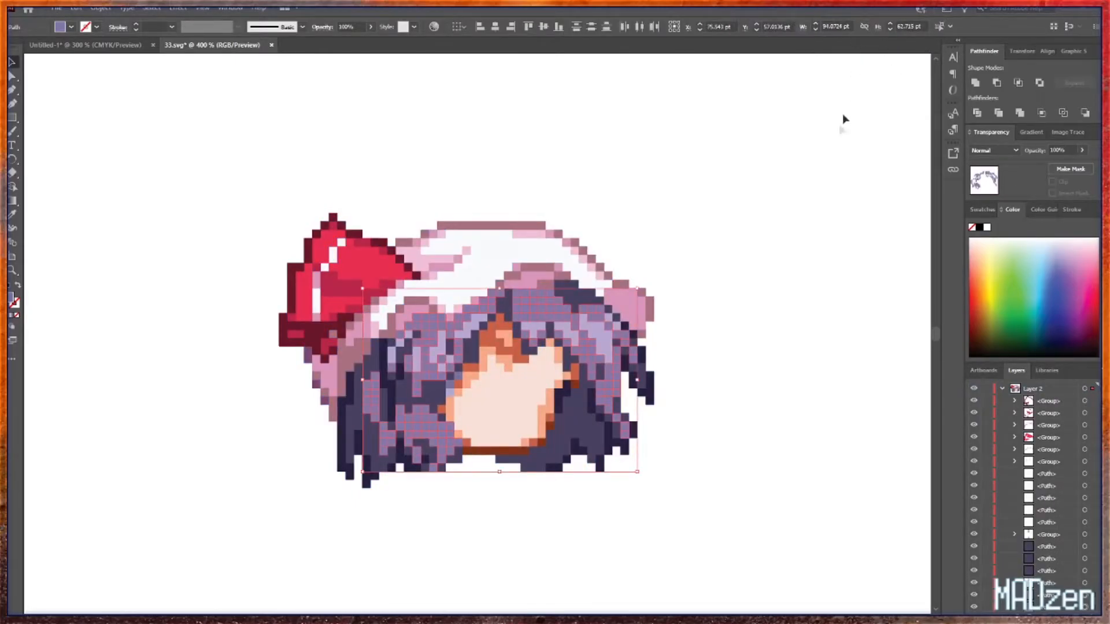
pyautogui.click(976, 85)
pyautogui.click(1000, 389)
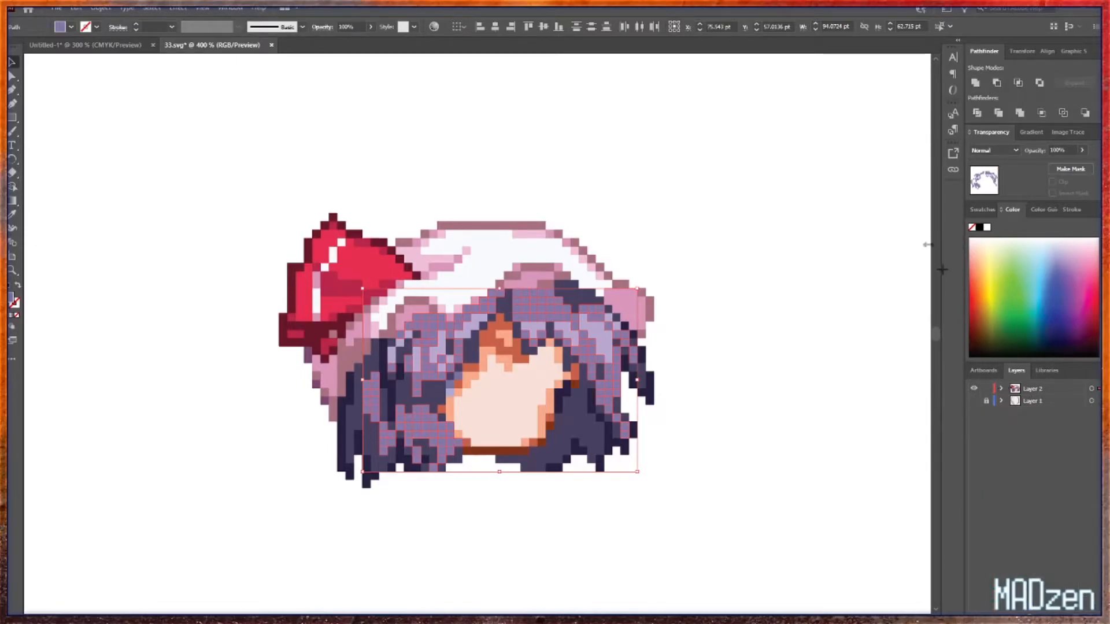
pyautogui.click(975, 85)
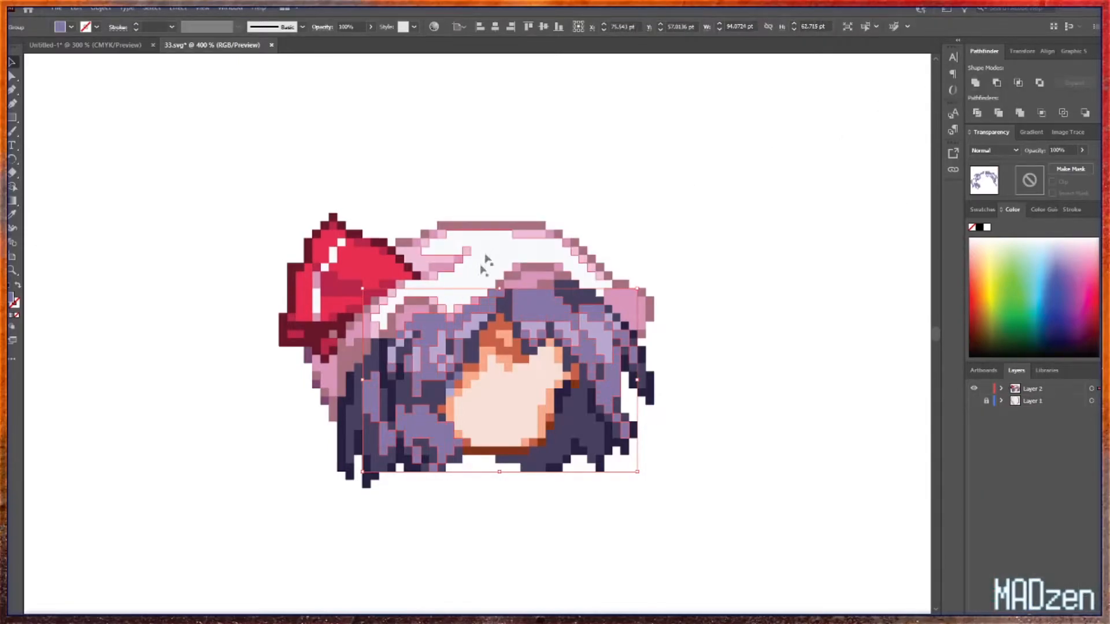
# - Select all dark purple hair tiles by their matching colour and unite them into one shape
pyautogui.click(569, 365)
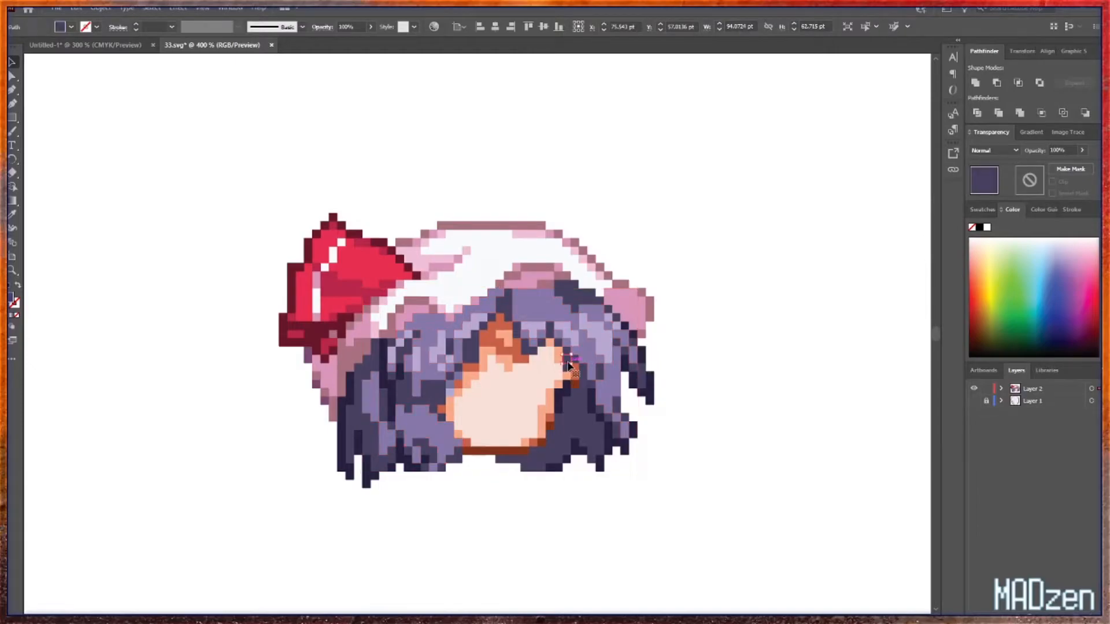
pyautogui.click(865, 27)
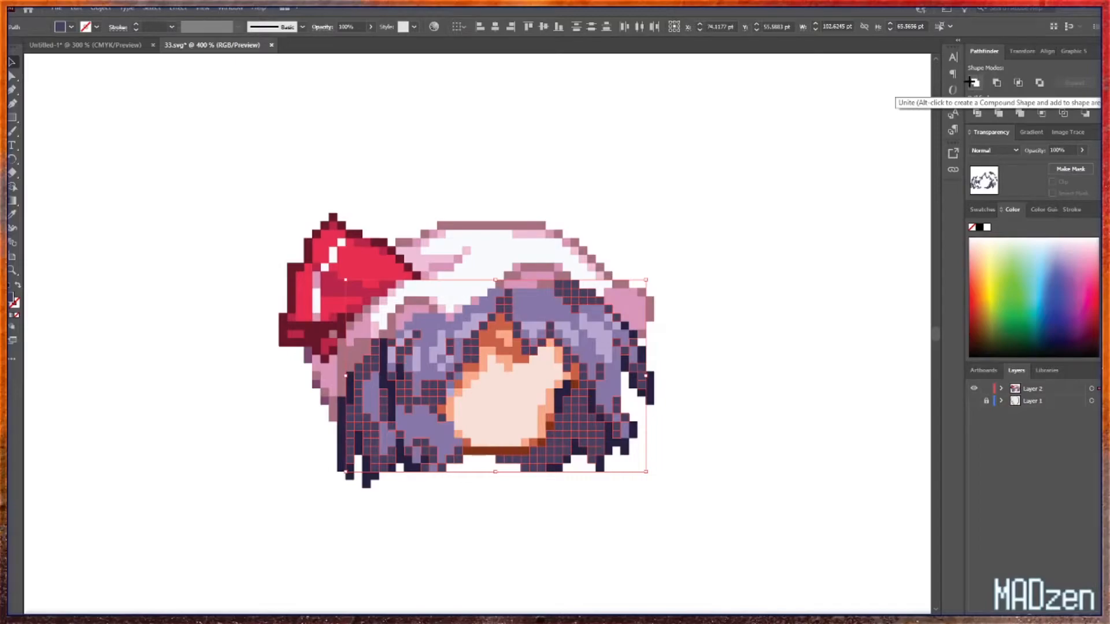
pyautogui.click(977, 83)
pyautogui.click(742, 383)
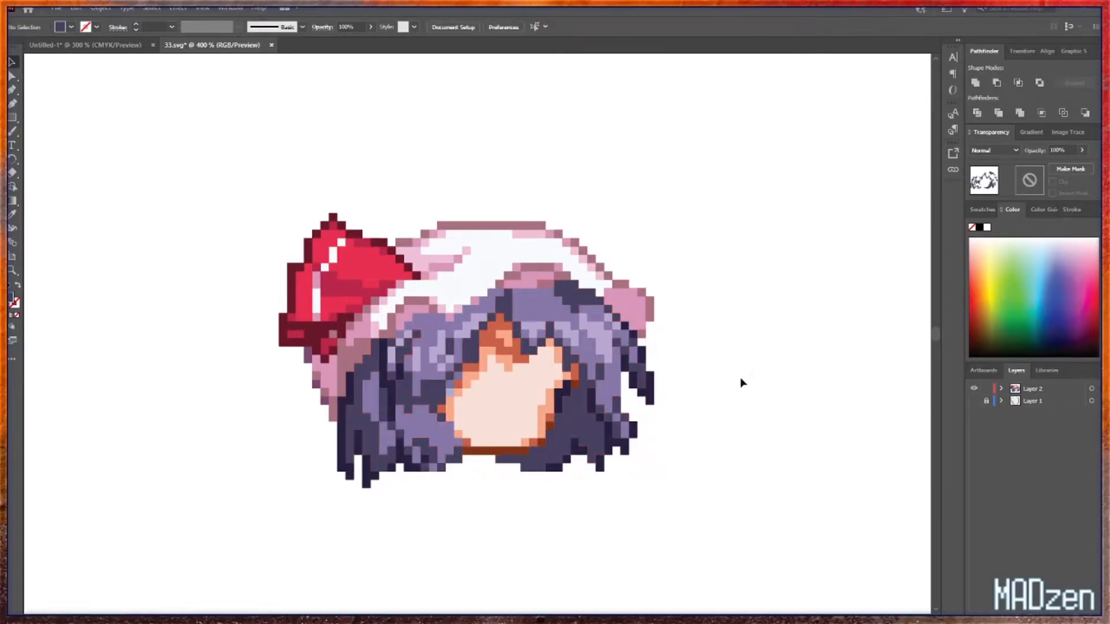
# - Select all dark brown face outline tiles by their matching colour and unite them into one shape
pyautogui.click(550, 426)
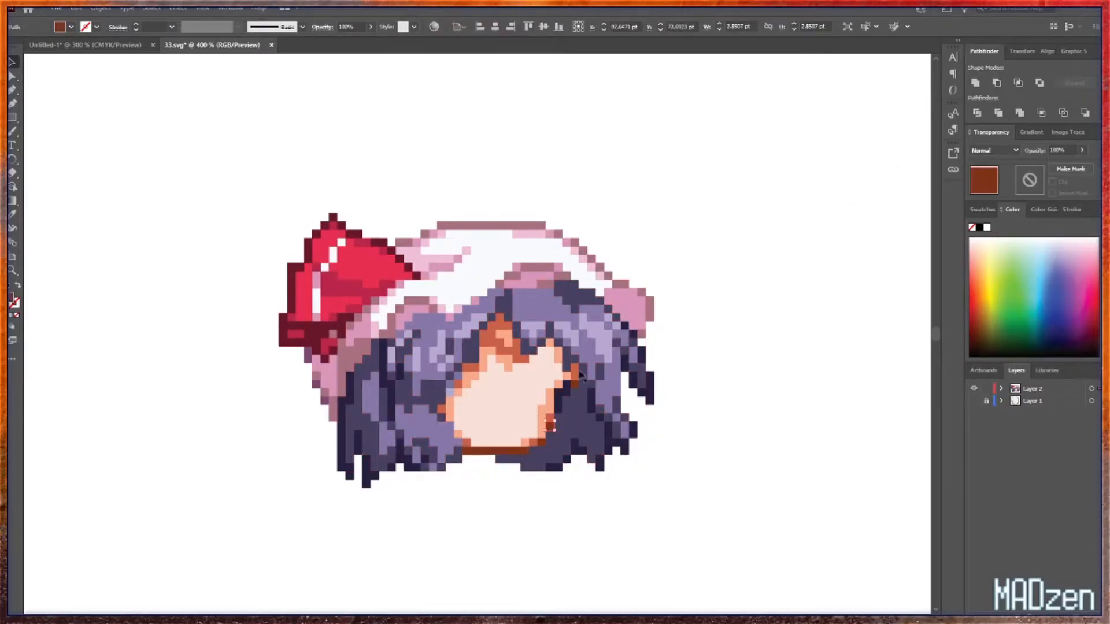
pyautogui.click(870, 27)
pyautogui.click(976, 82)
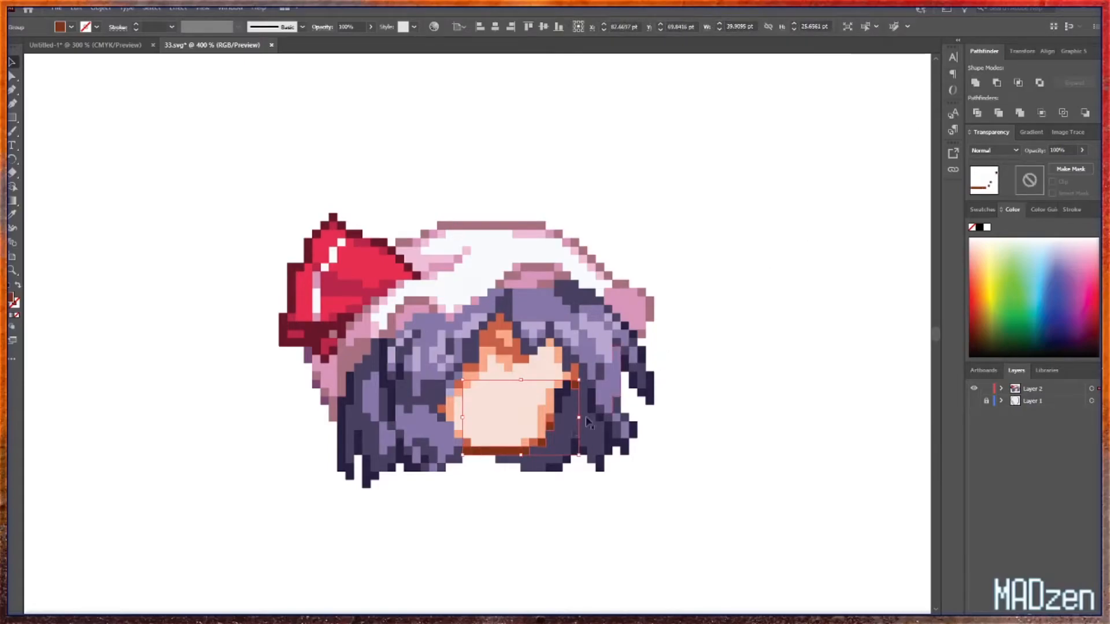
# - Select all reddish-orange face shading tiles by their matching colour and unite them into one shape
pyautogui.click(533, 443)
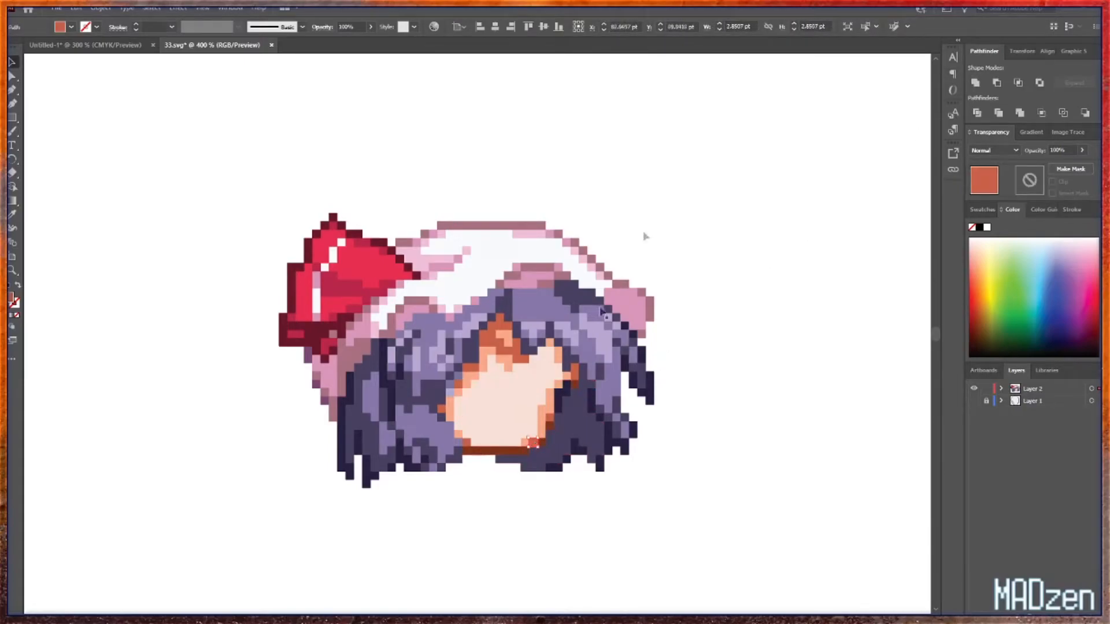
pyautogui.click(893, 26)
pyautogui.click(885, 40)
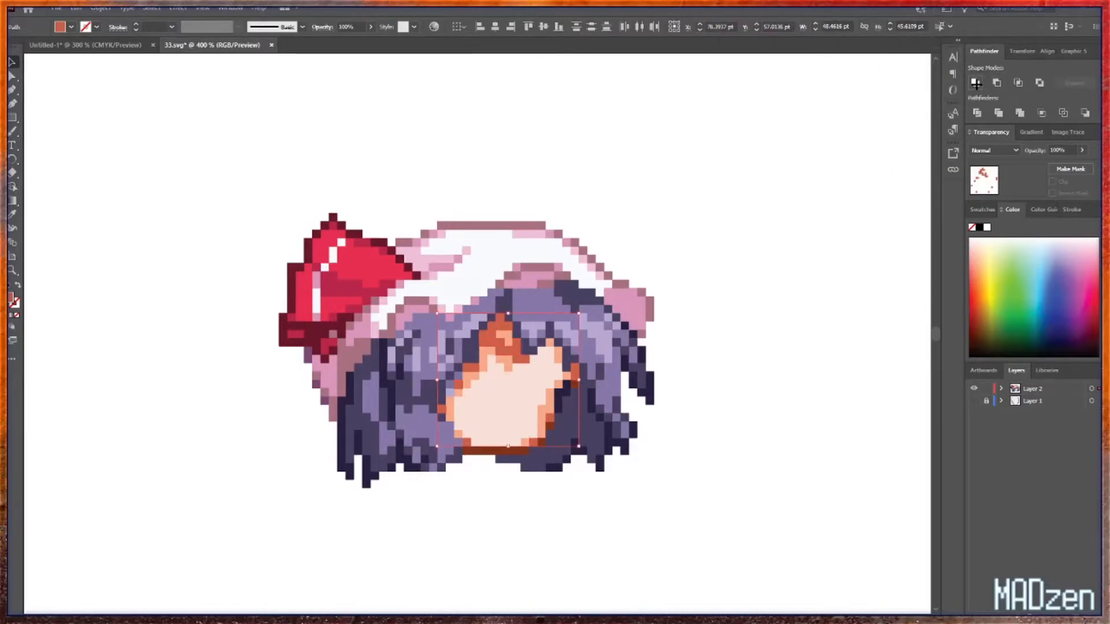
pyautogui.hotkey('ctrl', 'g')
# - Select all light orange face edge tiles by their matching colour and unite them into one shape
pyautogui.click(541, 418)
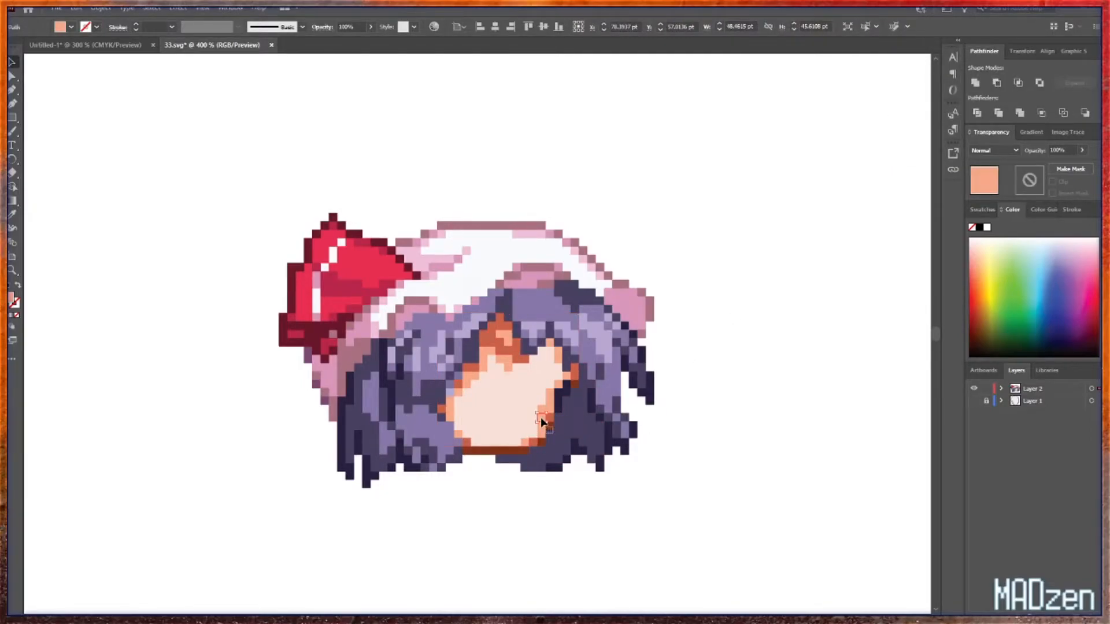
pyautogui.click(867, 28)
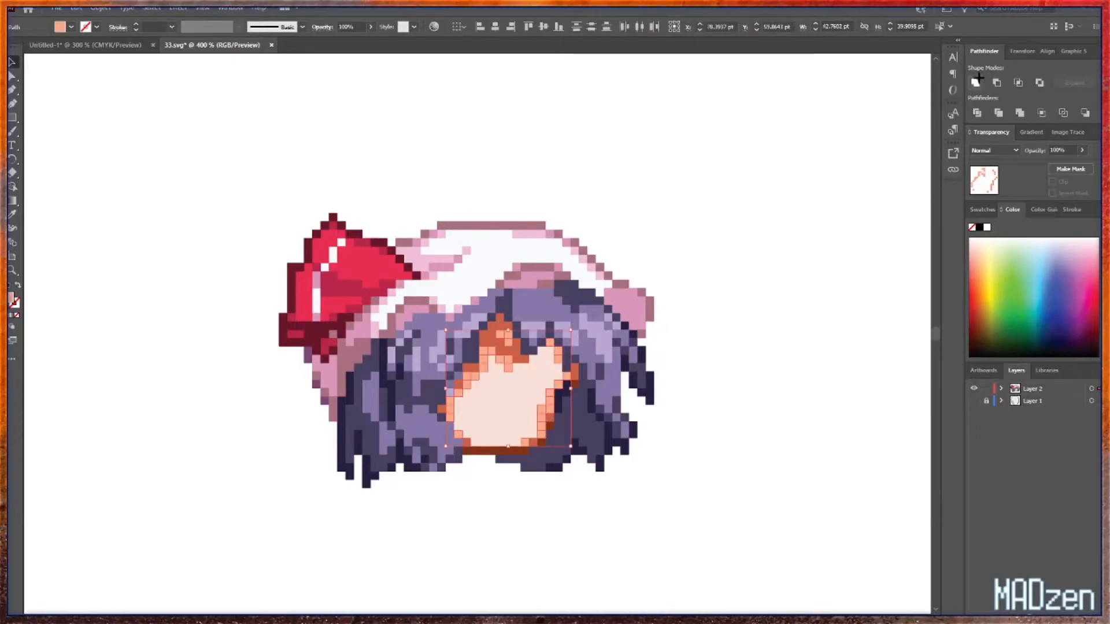
pyautogui.click(976, 81)
# - Select all pale skin tiles of the face by their matching colour and unite them into one shape
pyautogui.click(500, 400)
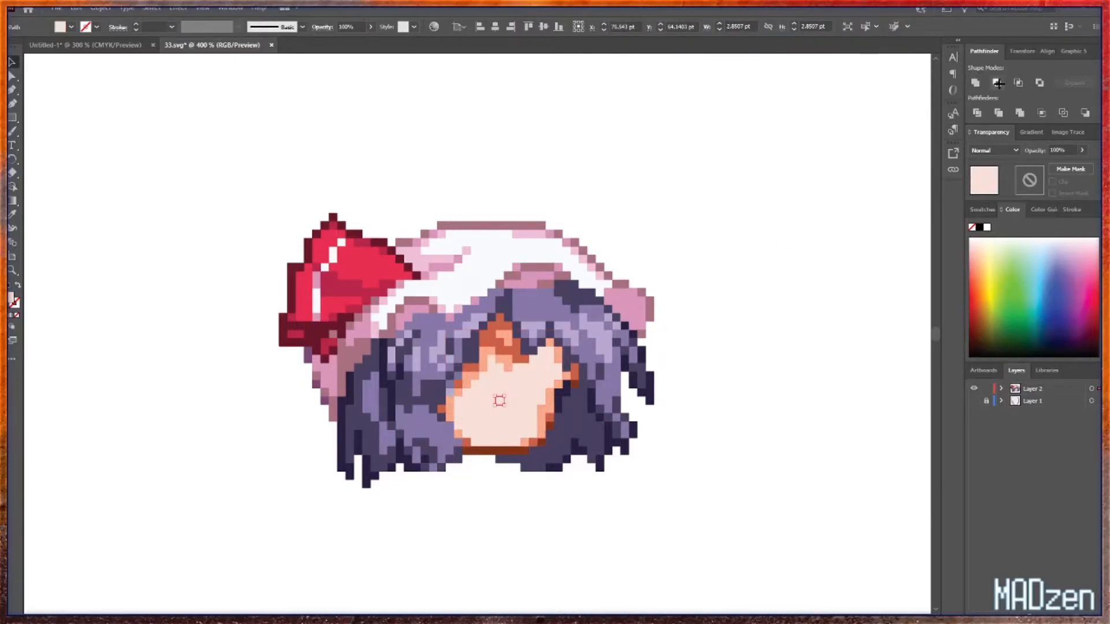
pyautogui.click(867, 28)
pyautogui.click(975, 82)
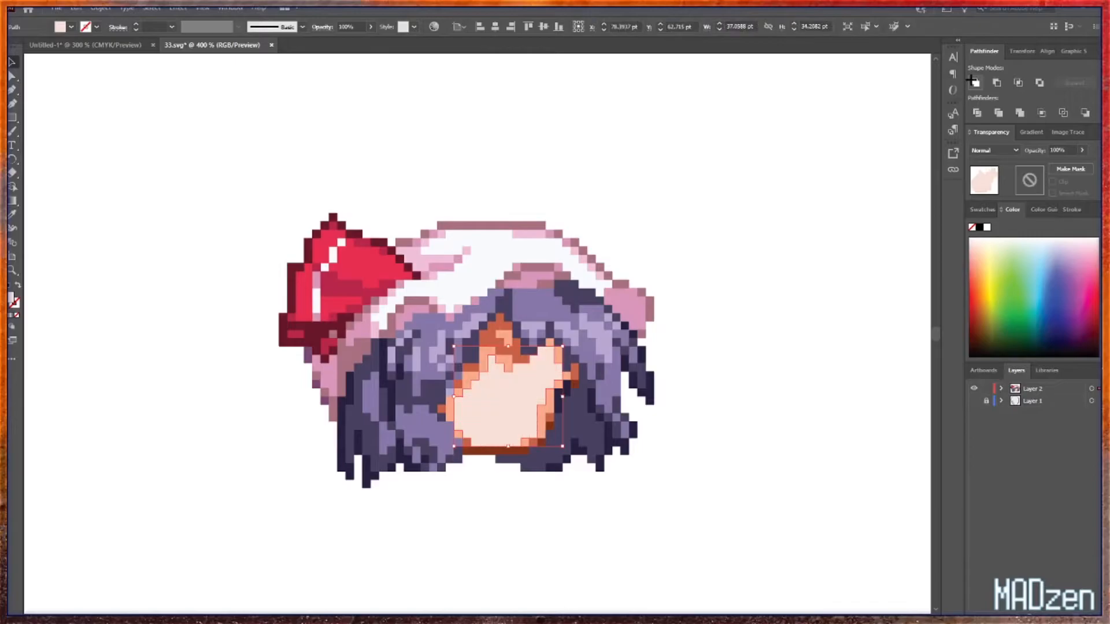
# - Check the whole head for unmerged tiles and unite the pale lavender hair highlight tiles, selected by their matching colour
pyautogui.click(651, 502)
pyautogui.hotkey('ctrl', 'a')
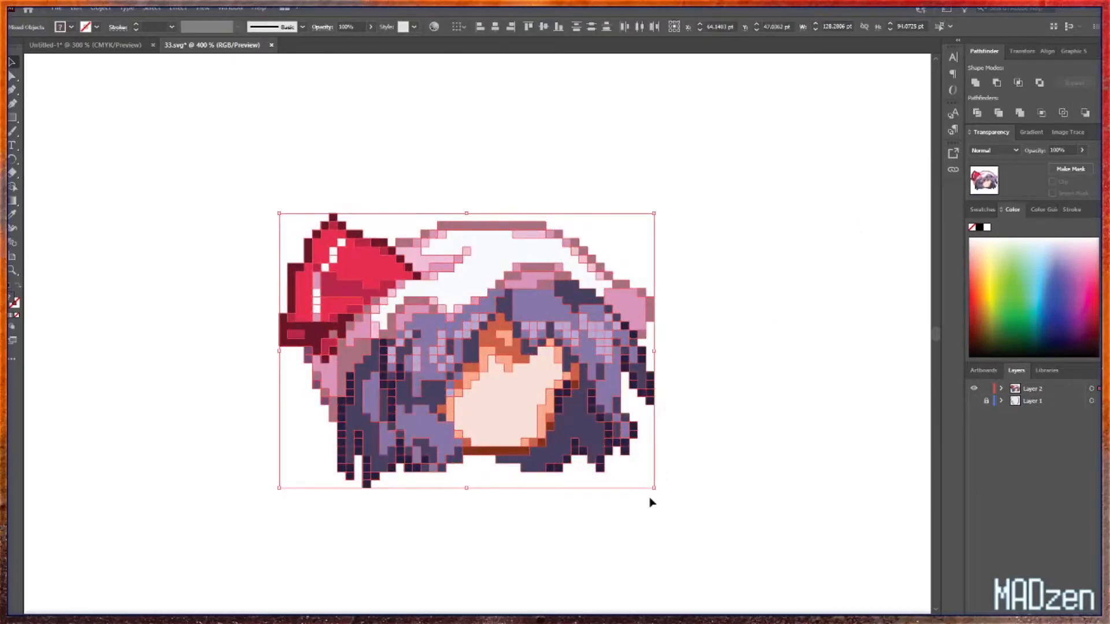
pyautogui.click(751, 327)
pyautogui.click(636, 338)
pyautogui.click(592, 327)
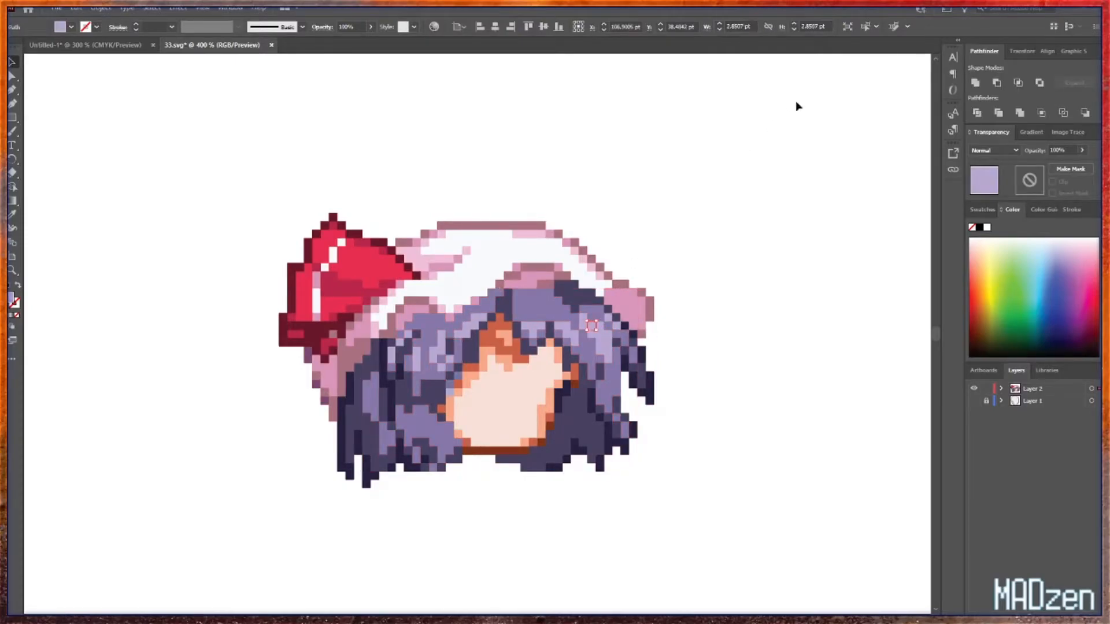
pyautogui.click(865, 27)
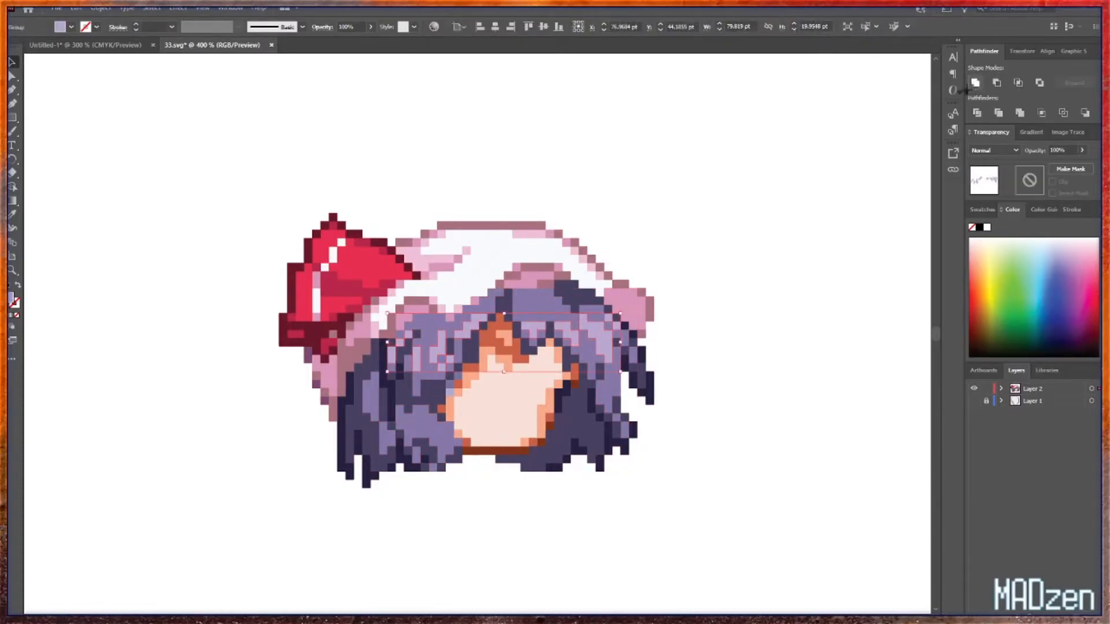
# - Recheck the head's tile outlines and unite all dark navy hair outline tiles, selected by their matching colour
pyautogui.hotkey('ctrl', 'a')
pyautogui.click(736, 520)
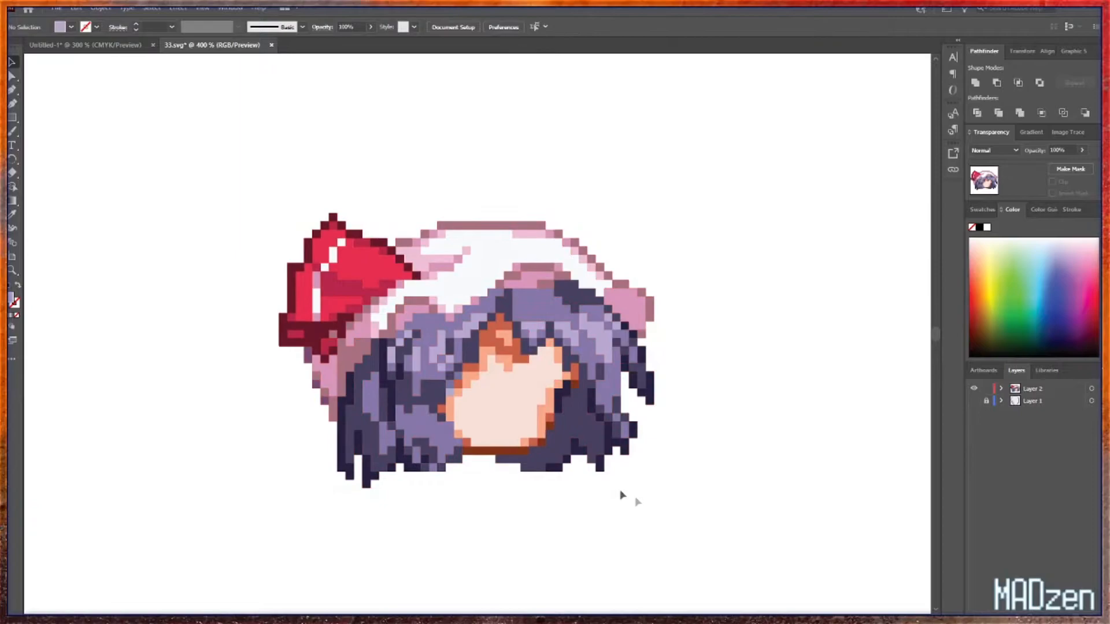
pyautogui.click(602, 470)
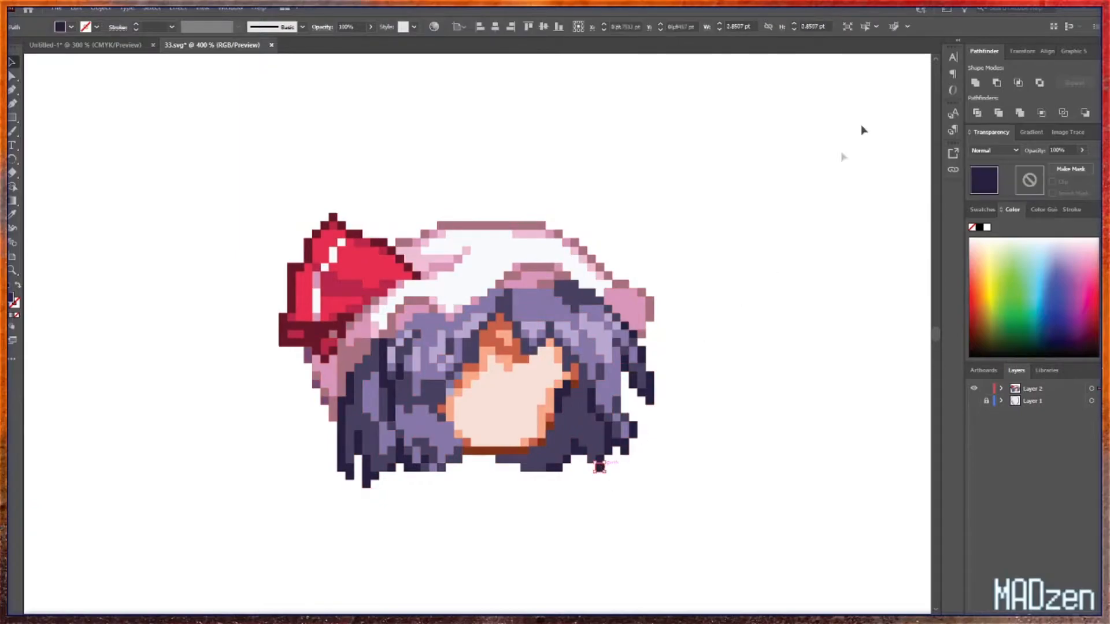
pyautogui.click(865, 26)
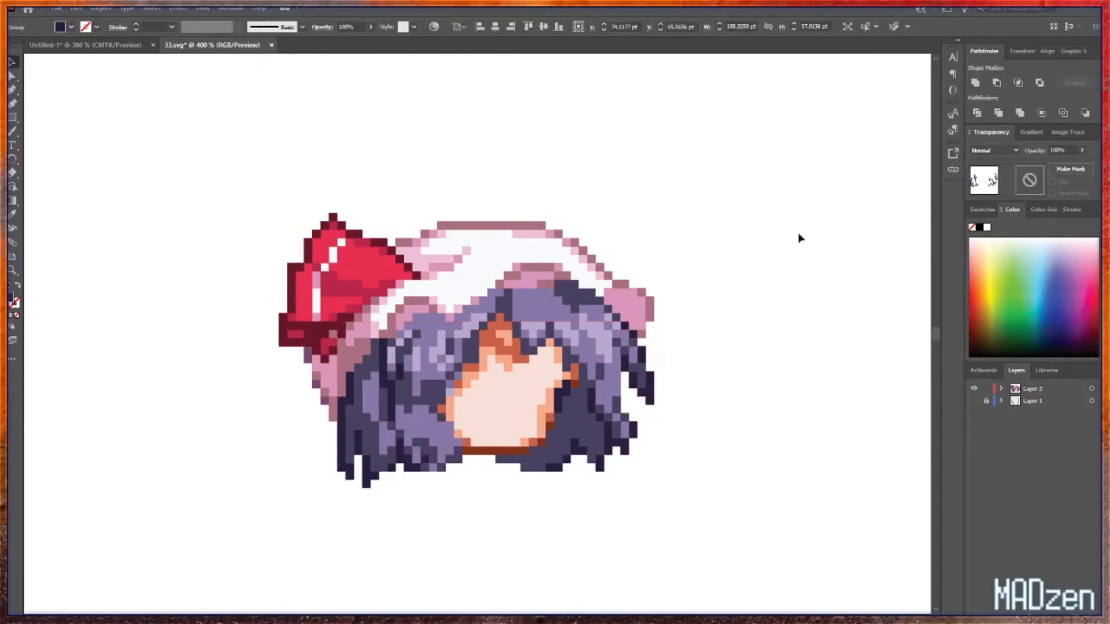
# - Select the white tiles by matching colour, exclude the hat's white shape, and unite the bow's highlight tiles
pyautogui.hotkey('ctrl', 'a')
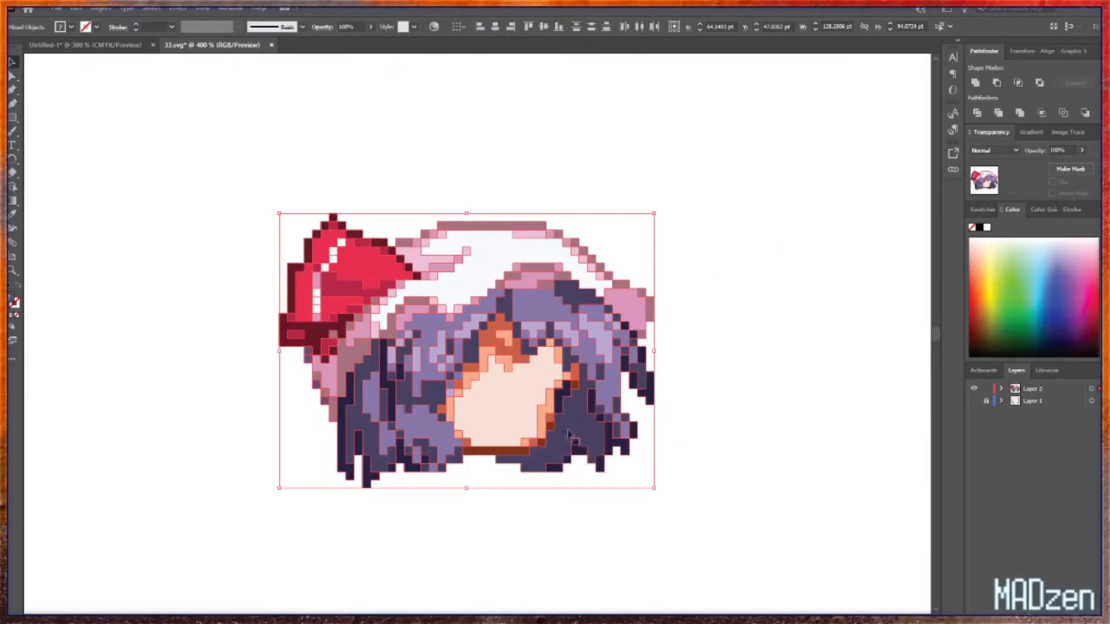
pyautogui.click(264, 394)
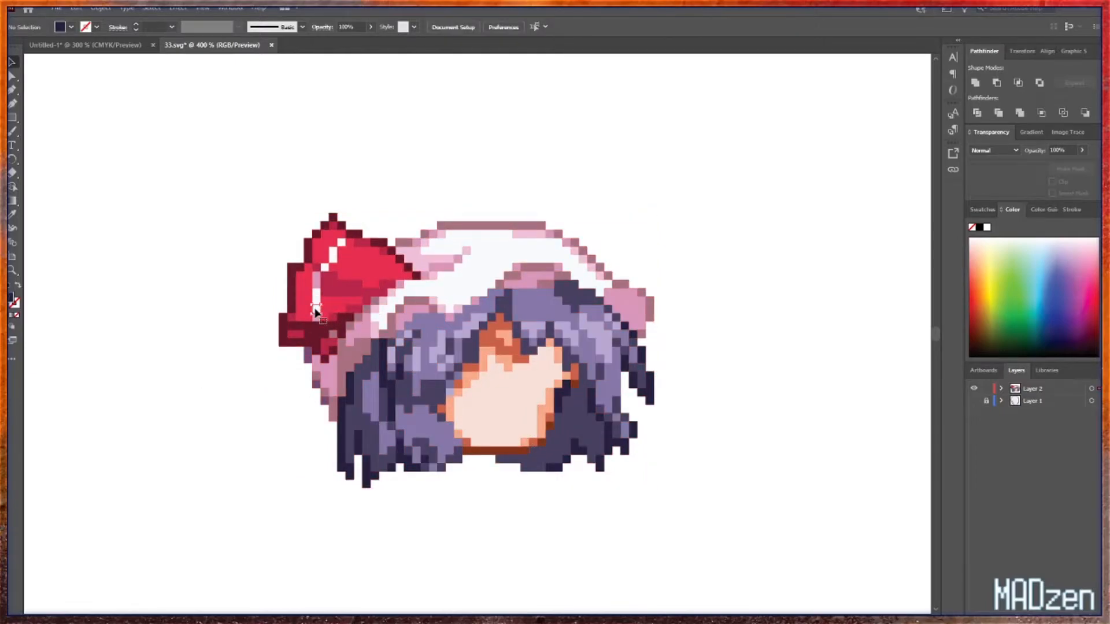
pyautogui.click(315, 310)
pyautogui.click(864, 26)
pyautogui.keyDown('shift'); pyautogui.click(495, 257); pyautogui.keyUp('shift')
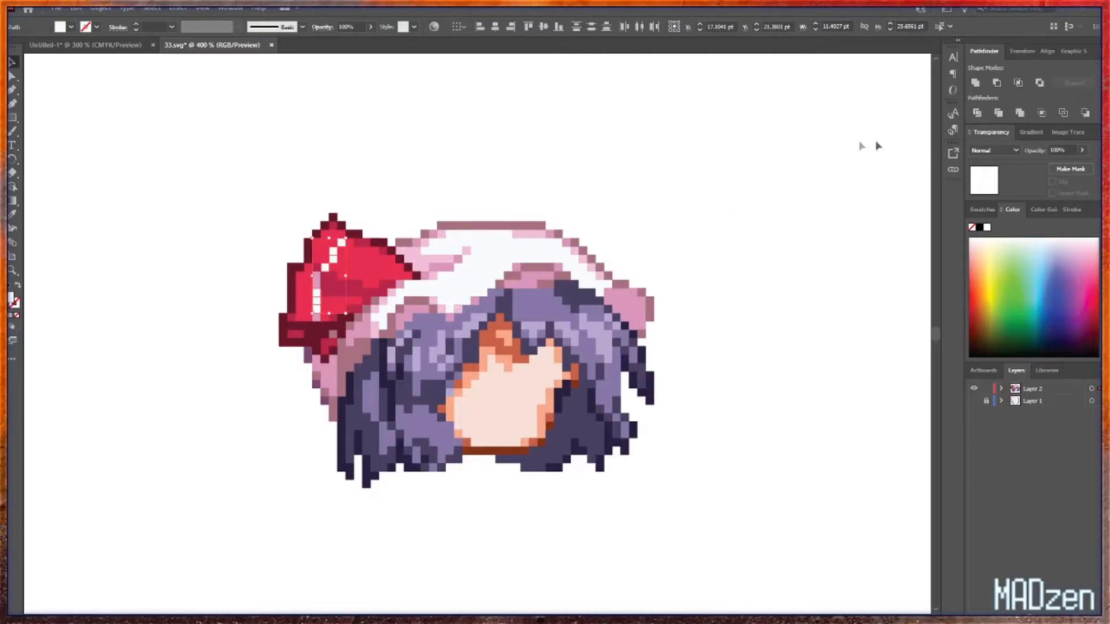
pyautogui.click(553, 168)
pyautogui.moveTo(238, 197); pyautogui.dragTo(725, 526)
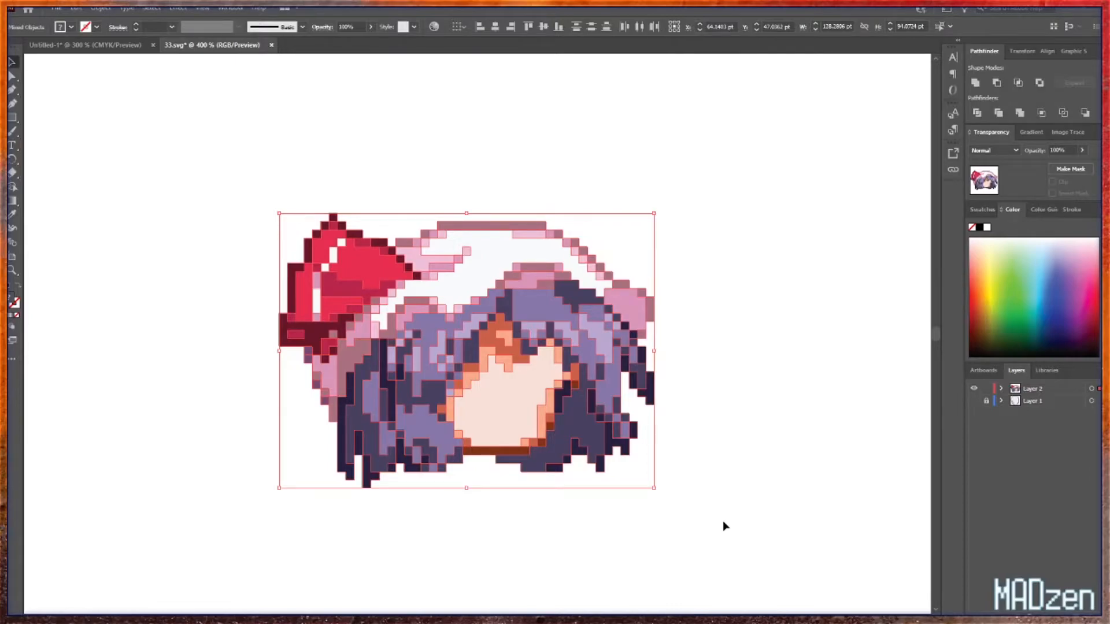
pyautogui.click(705, 421)
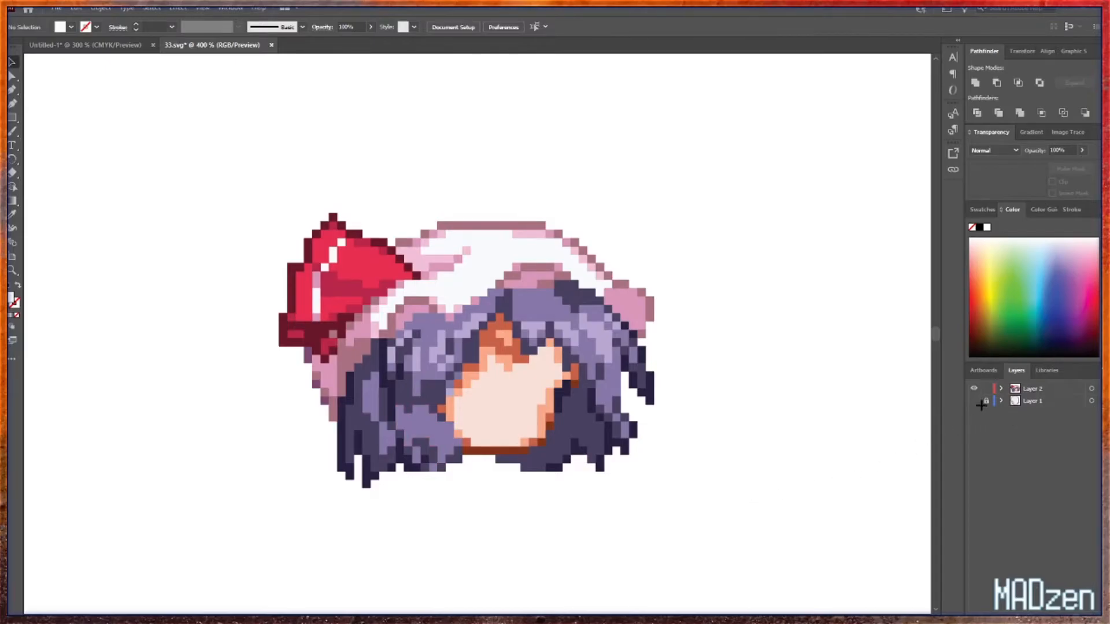
# - Open 2796.svg from the YoungVamp Shapes folder, copy its torso artwork, close it, and paste the artwork into 33.svg
pyautogui.moveTo(71, 615)
pyautogui.click(71, 612)
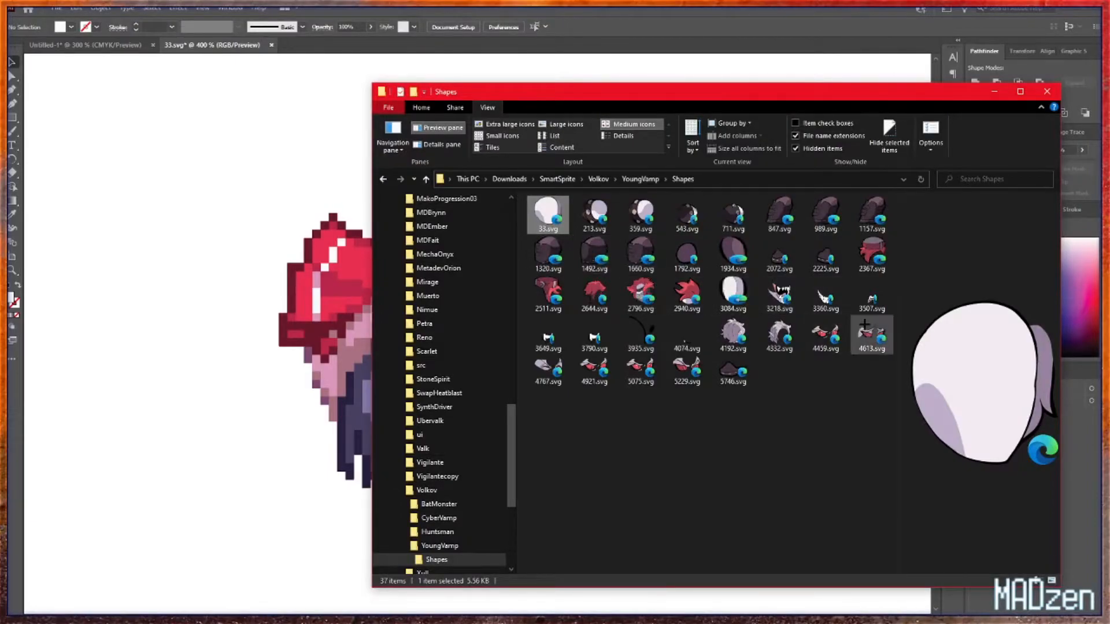
pyautogui.click(779, 334)
pyautogui.click(655, 292)
pyautogui.moveTo(656, 290); pyautogui.dragTo(156, 223)
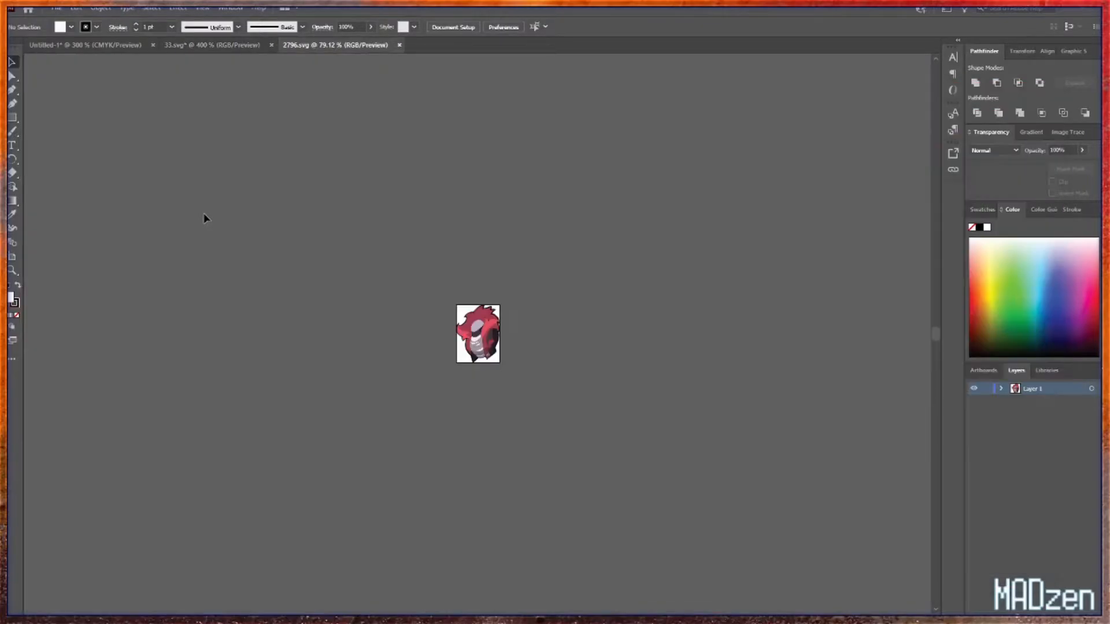
pyautogui.hotkey('ctrl', 'a')
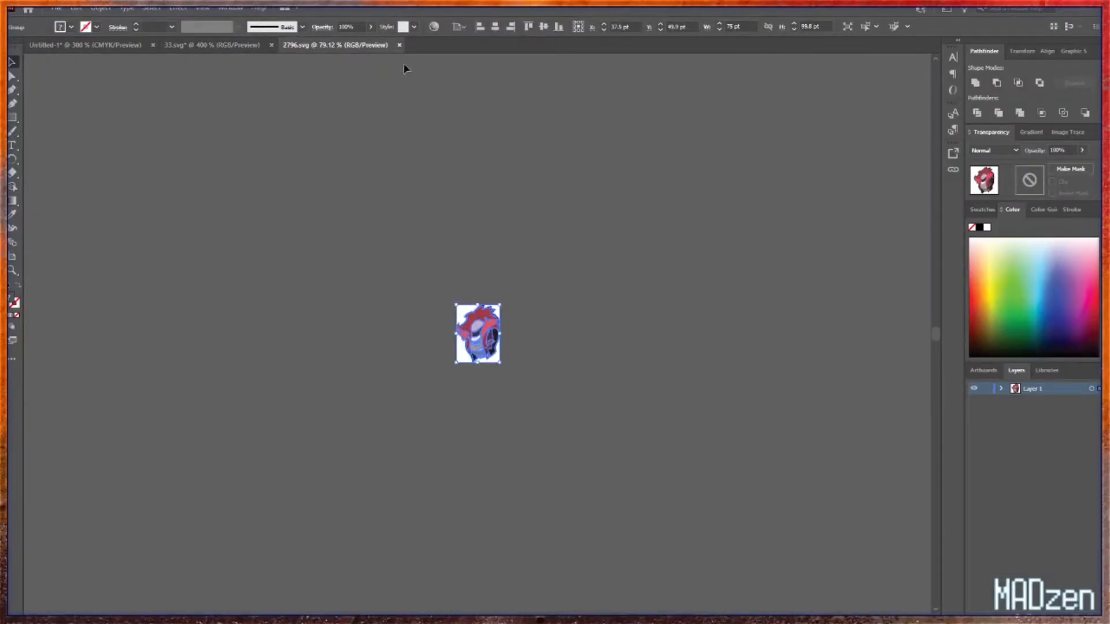
pyautogui.click(400, 45)
pyautogui.hotkey('ctrl', 'v')
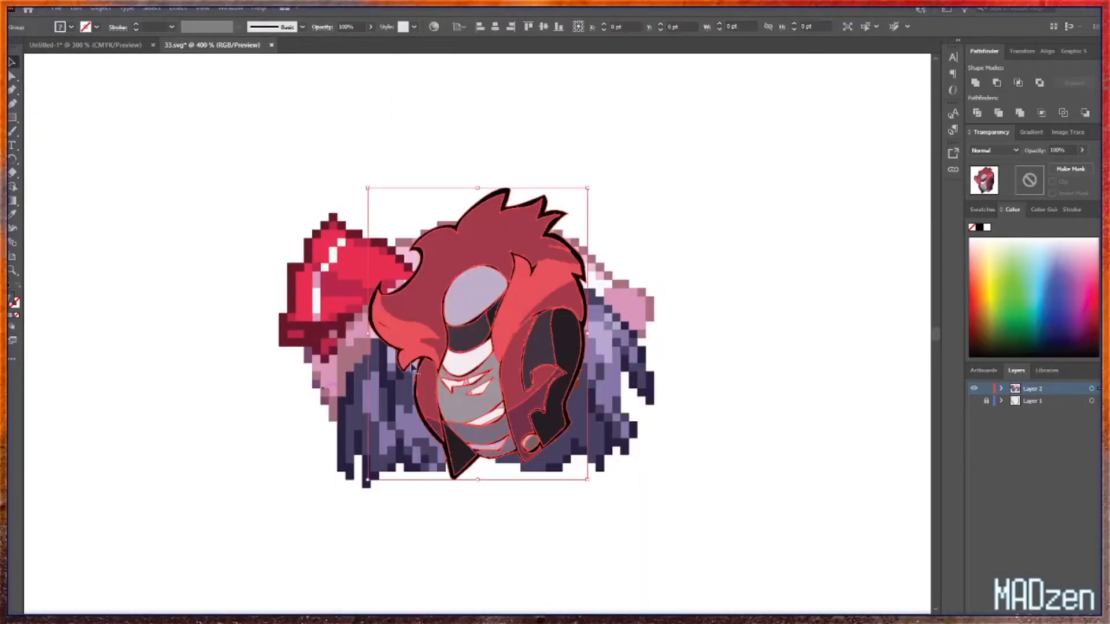
# - Move the pasted torso off the mosaic head to the empty area at its left and deselect it
pyautogui.moveTo(463, 315); pyautogui.dragTo(87, 344)
pyautogui.hotkey('ctrl', '-')
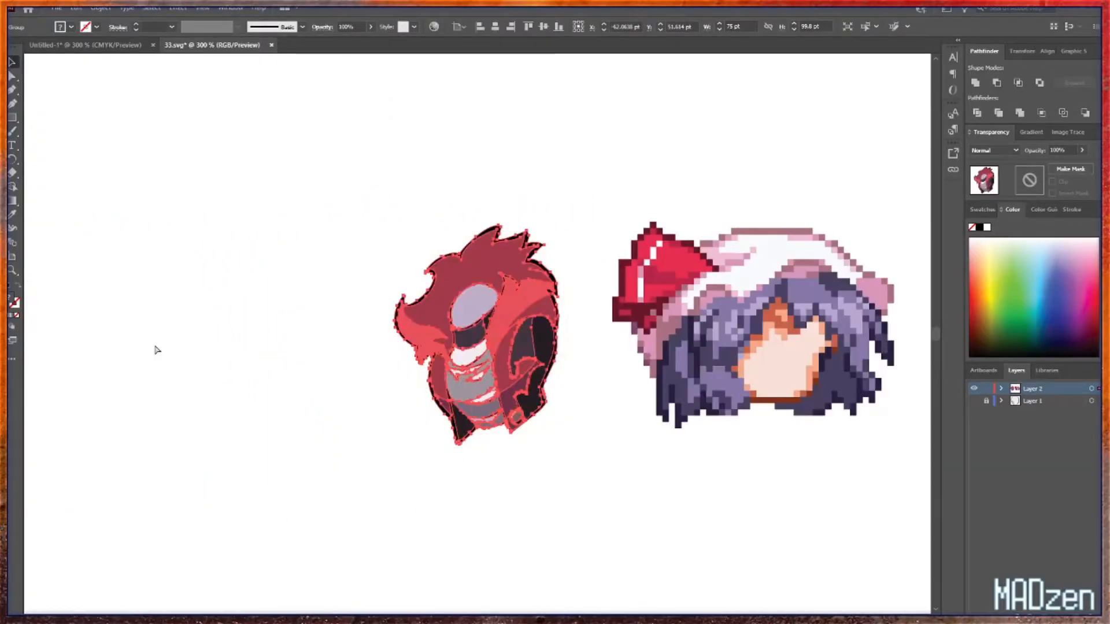
pyautogui.moveTo(396, 354); pyautogui.dragTo(268, 281)
pyautogui.click(436, 442)
# - Open 1660.svg from the Shapes folder, copy its shoe artwork, close it, and paste the artwork into 33.svg
pyautogui.hotkey('alt', 'Tab')
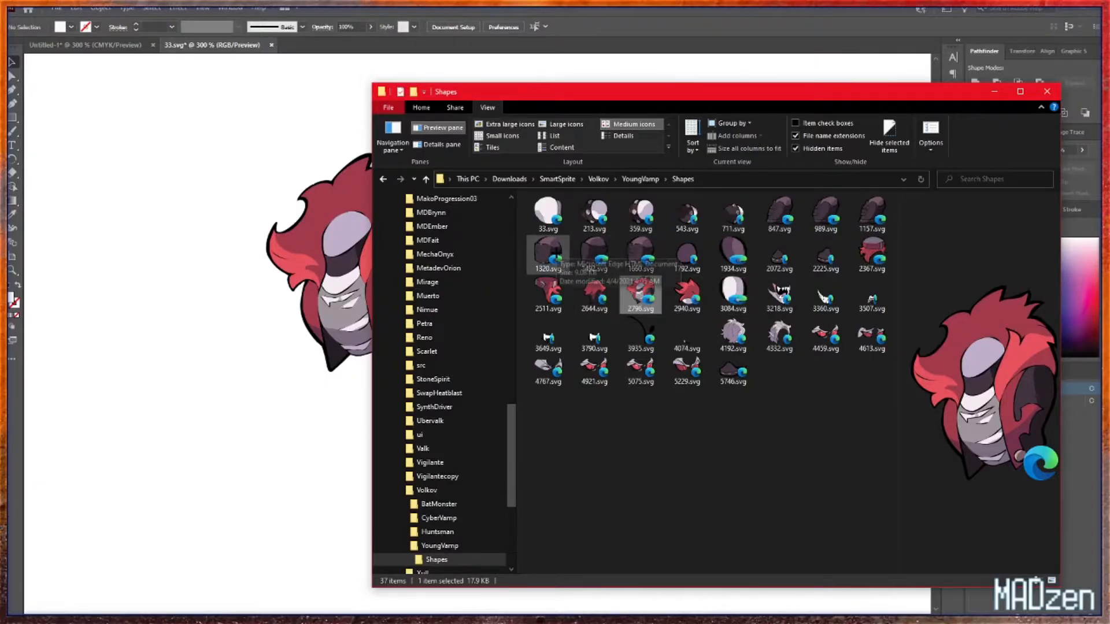
pyautogui.click(642, 248)
pyautogui.moveTo(642, 251); pyautogui.dragTo(245, 406)
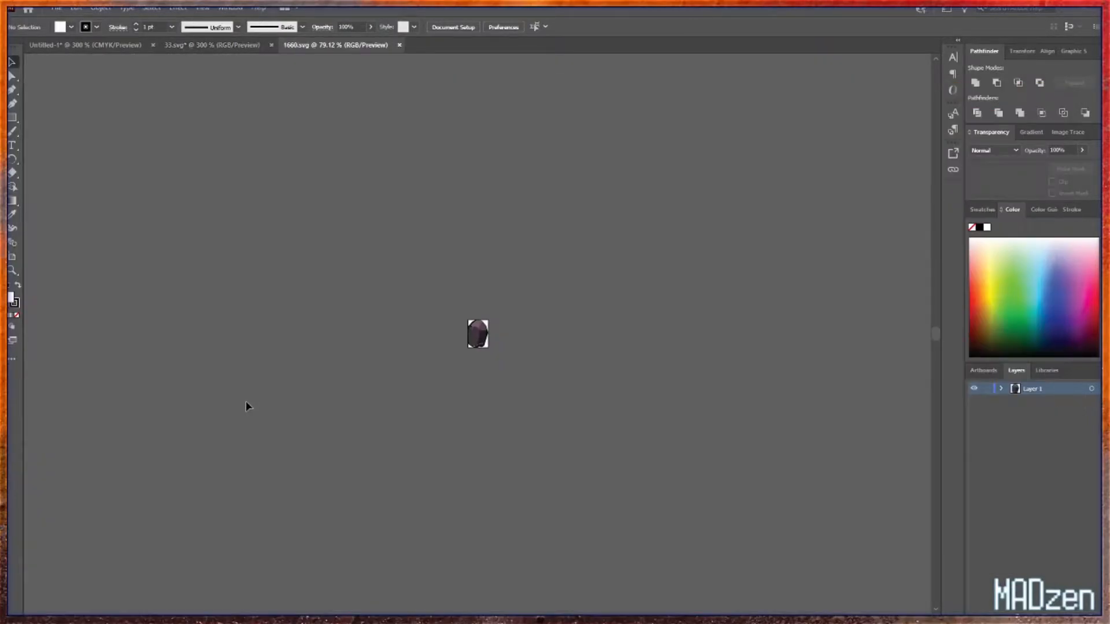
pyautogui.hotkey('ctrl', 'a')
pyautogui.moveTo(401, 45); pyautogui.dragTo(475, 325)
pyautogui.click(463, 460)
# - Open 2511.svg from the Shapes folder, copy its belt artwork, close it, and paste the artwork into 33.svg below the torso
pyautogui.hotkey('alt', 'Tab')
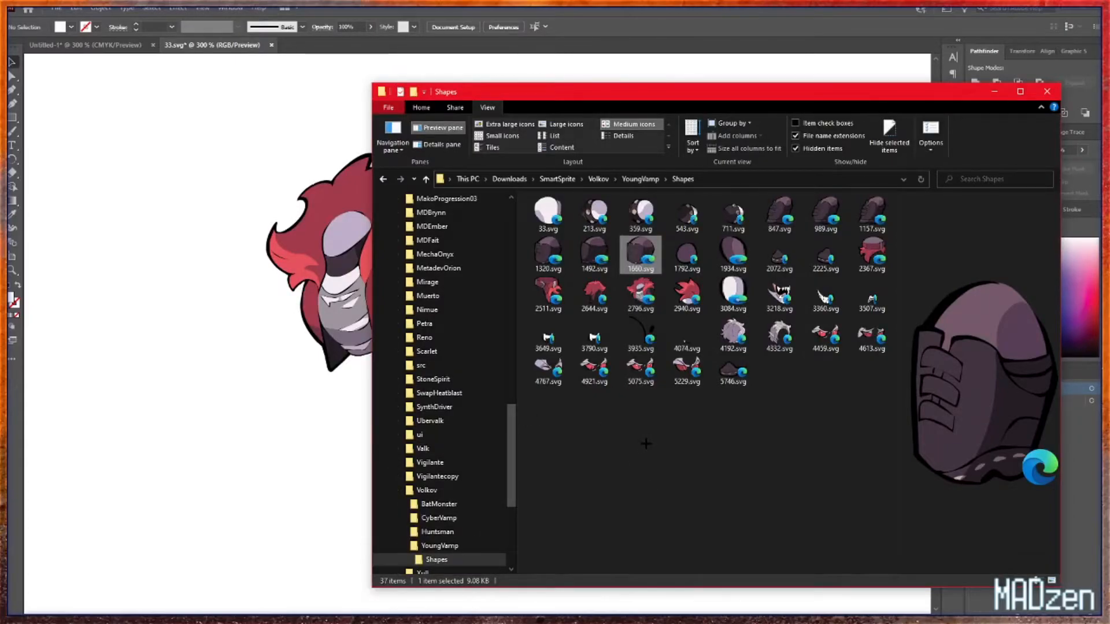
pyautogui.click(814, 332)
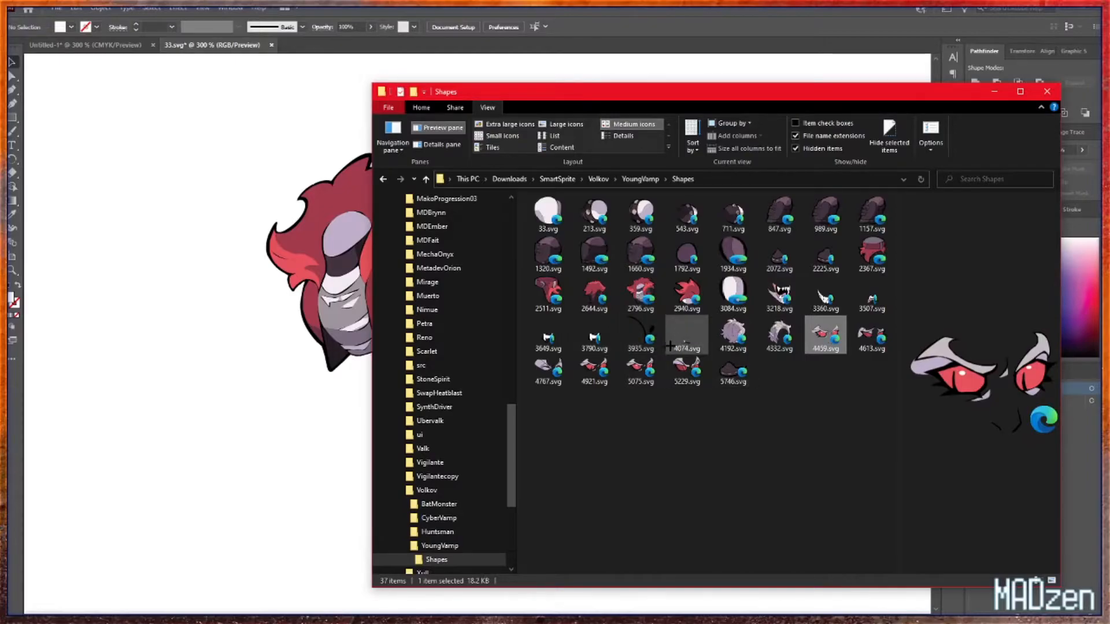
pyautogui.click(685, 293)
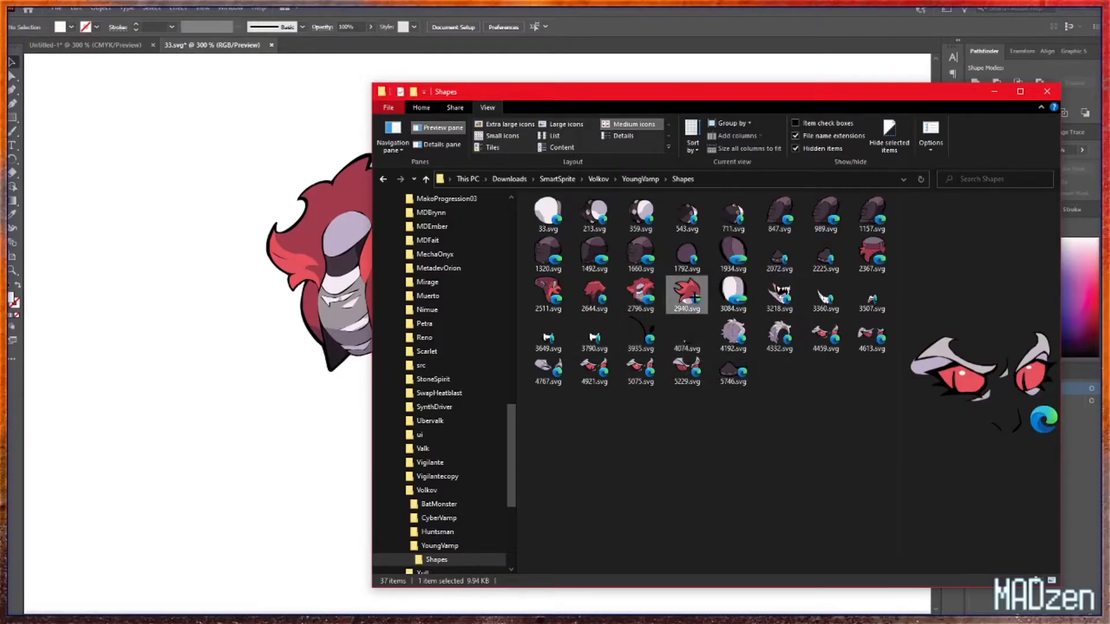
pyautogui.click(557, 295)
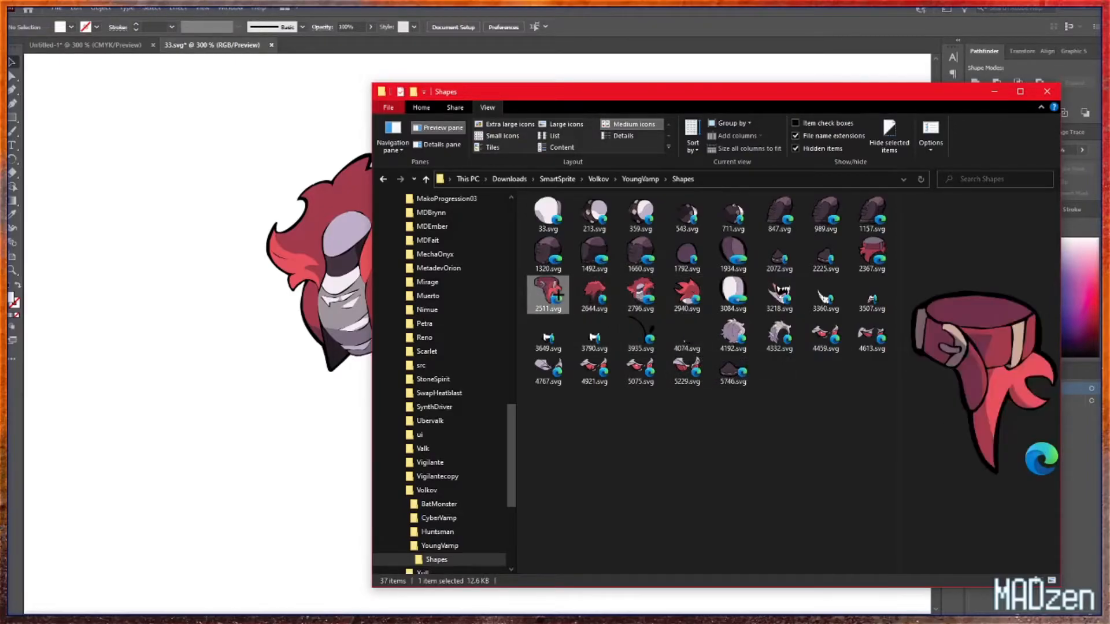
pyautogui.moveTo(557, 296); pyautogui.dragTo(242, 416)
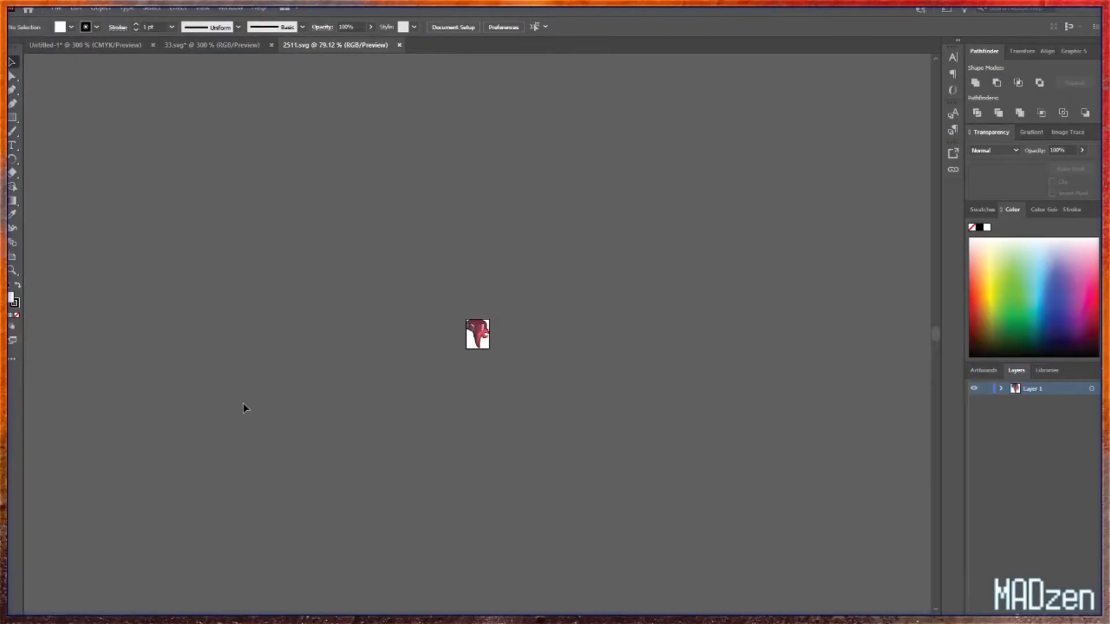
pyautogui.hotkey('ctrl', 'a')
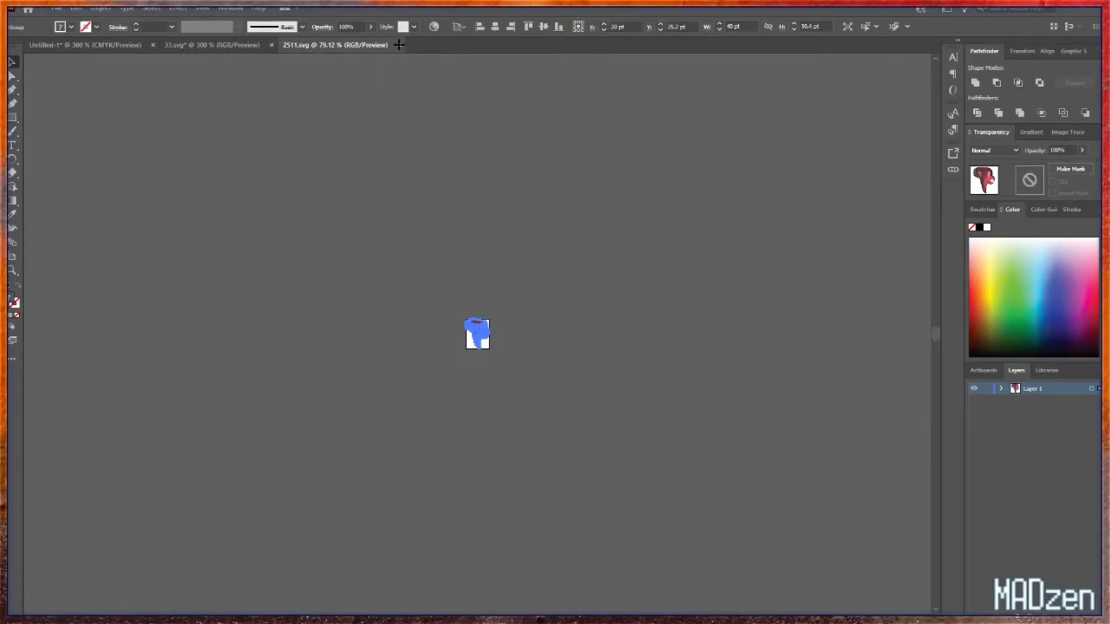
pyautogui.click(398, 45)
pyautogui.hotkey('ctrl', 'v')
pyautogui.moveTo(462, 329); pyautogui.dragTo(403, 414)
# - Bring the studded artwork from 213.svg into 33.svg, close its source file, and place it beside the belt, deselected
pyautogui.hotkey('alt', 'Tab')
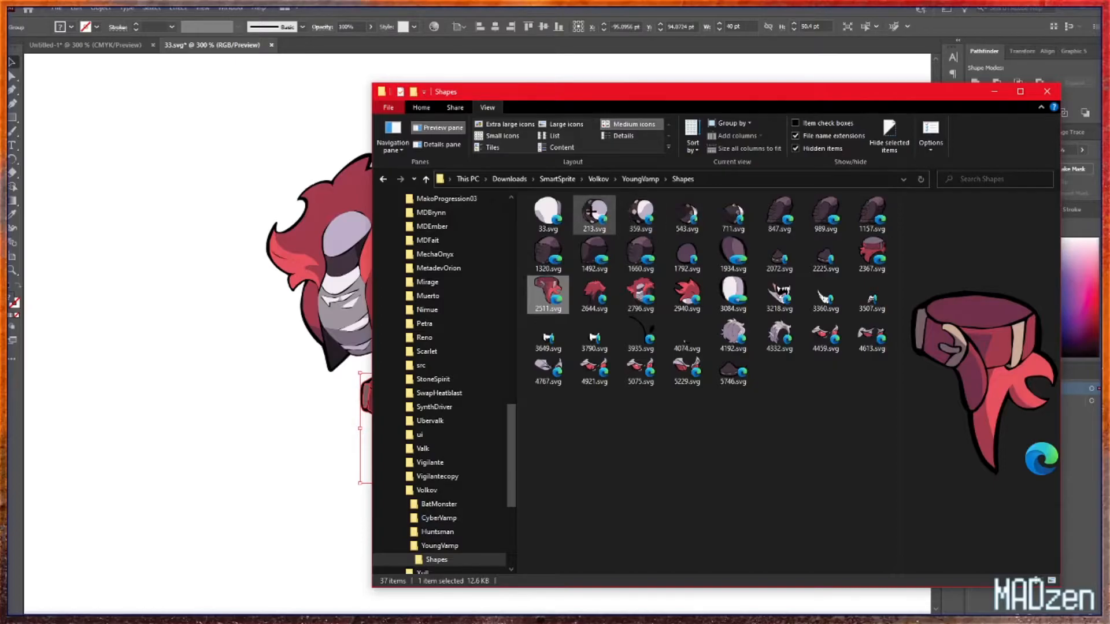
pyautogui.click(595, 211)
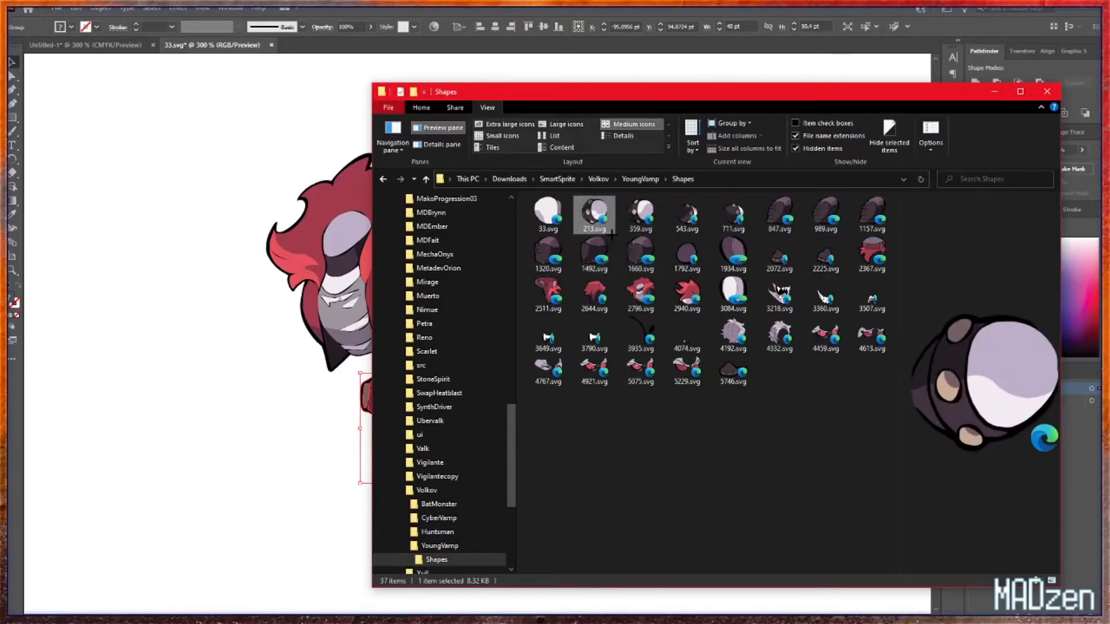
pyautogui.moveTo(596, 211); pyautogui.dragTo(160, 360)
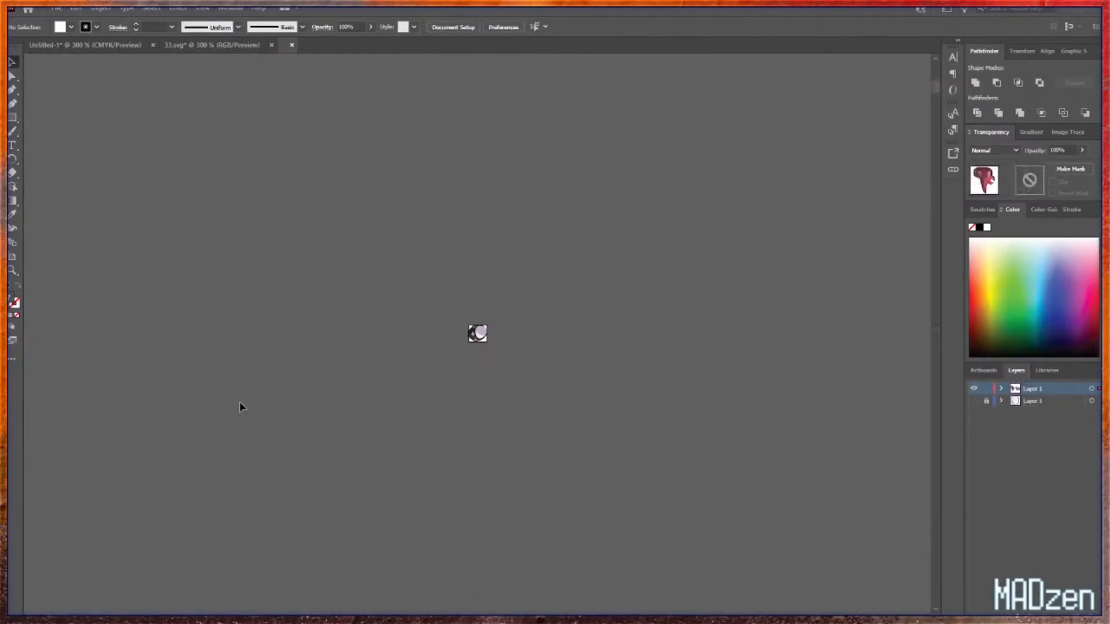
pyautogui.hotkey('ctrl', 'c')
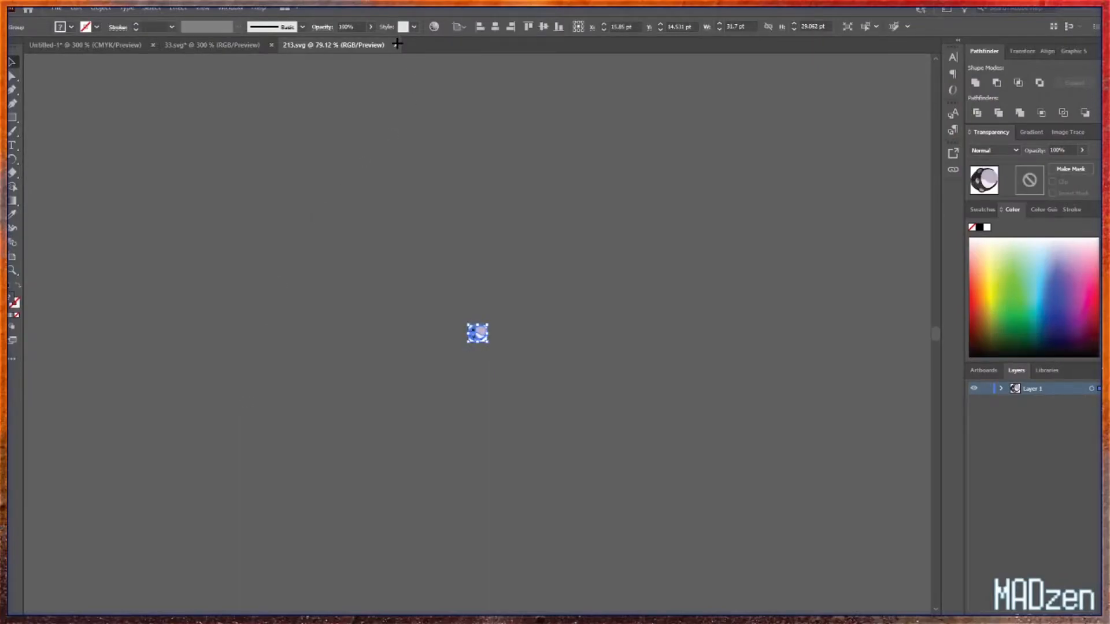
pyautogui.click(395, 45)
pyautogui.hotkey('ctrl', 'v')
pyautogui.moveTo(477, 332); pyautogui.dragTo(321, 447)
pyautogui.click(533, 426)
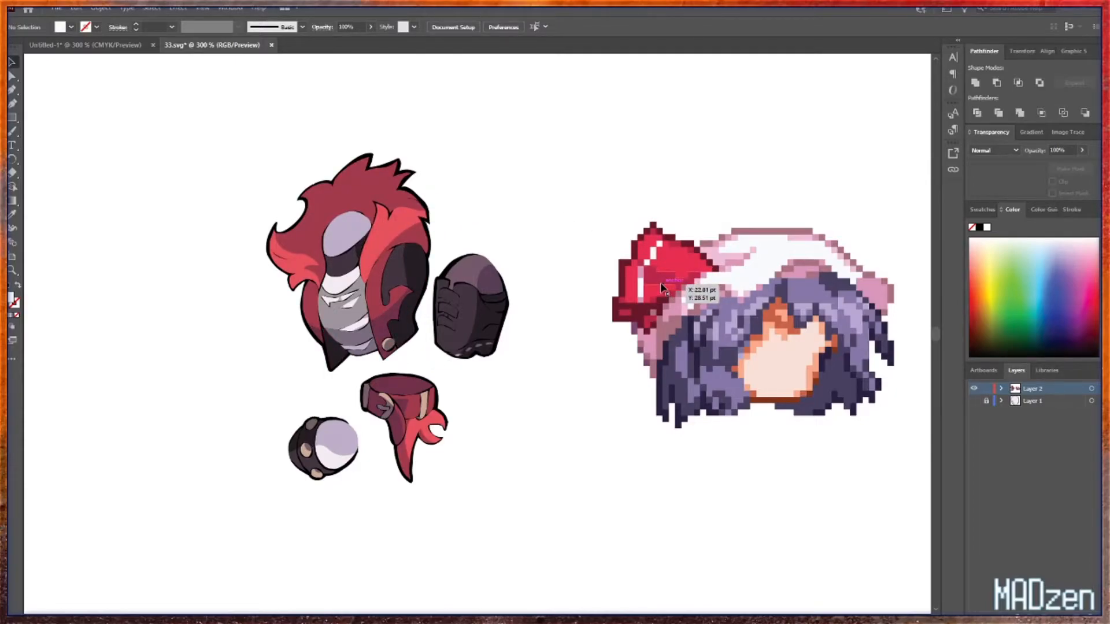
# - Recolour the bow's dark outline tiles and its shading tiles with the darker reds sampled from the torso artwork
pyautogui.click(622, 288)
pyautogui.press('i')
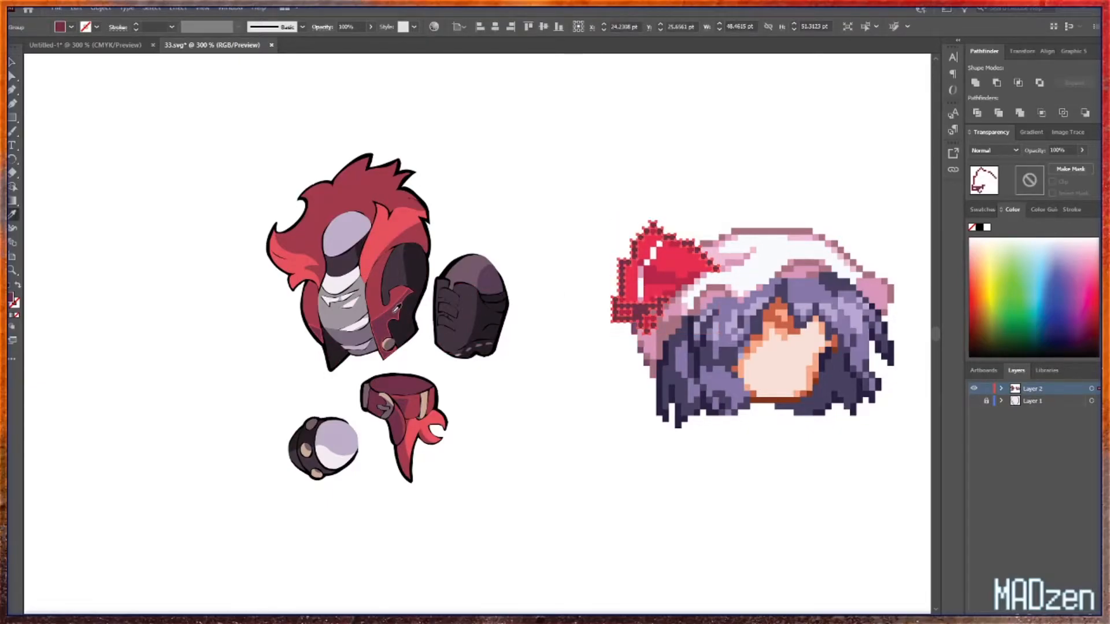
pyautogui.press('v')
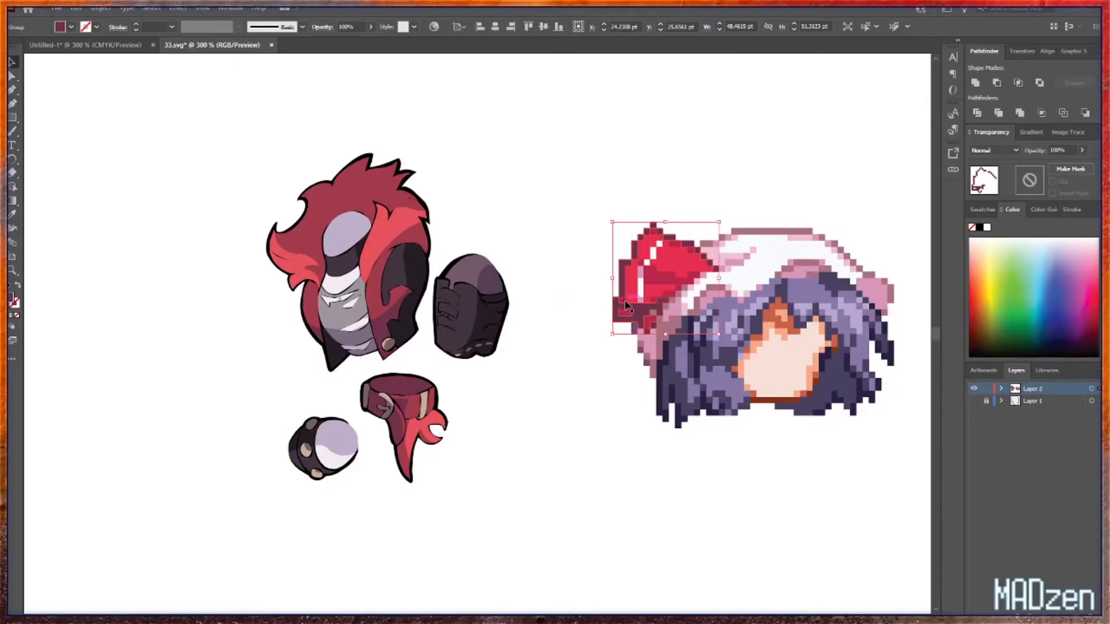
pyautogui.click(625, 305)
pyautogui.press('i')
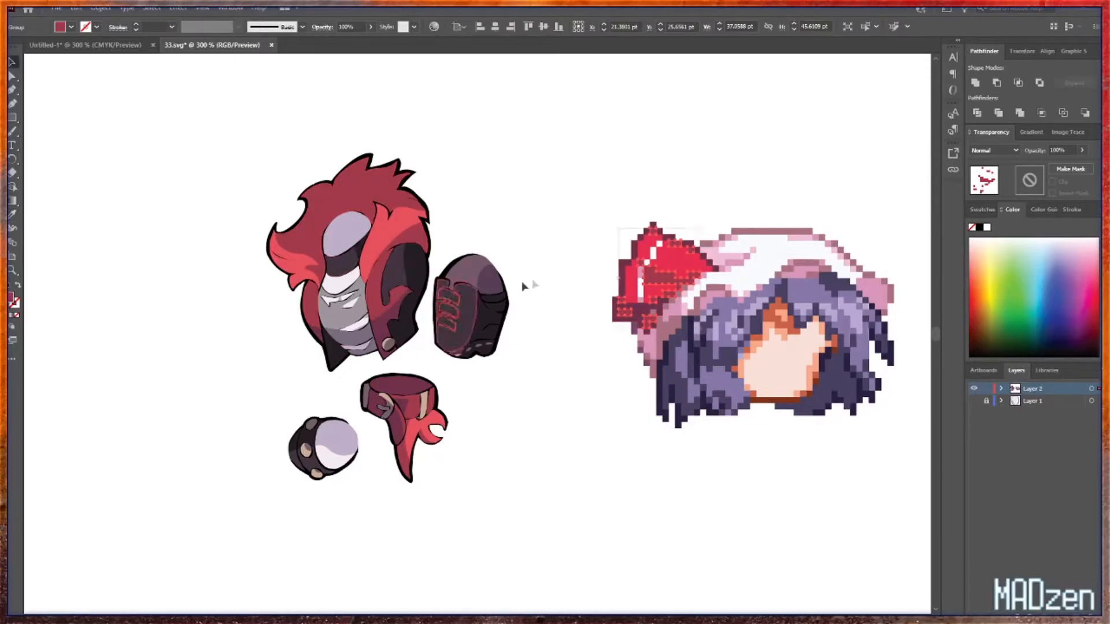
# - Recolour the bow's main red tiles with the bright red sampled from the torso's collar, and deselect them
pyautogui.click(629, 286)
pyautogui.press('v')
pyautogui.press('i')
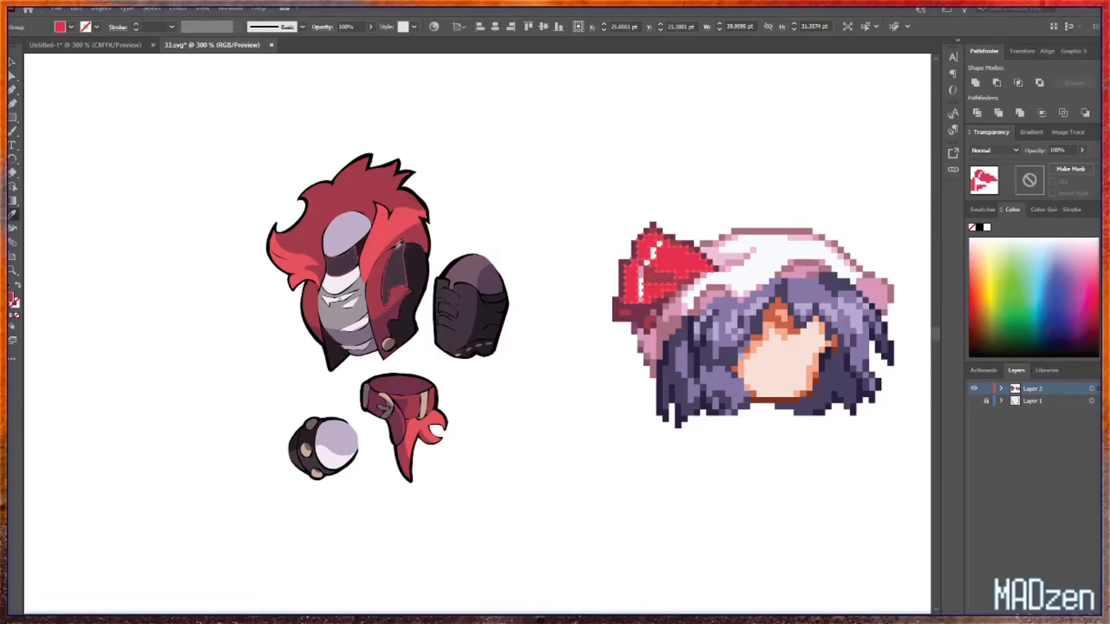
pyautogui.click(383, 233)
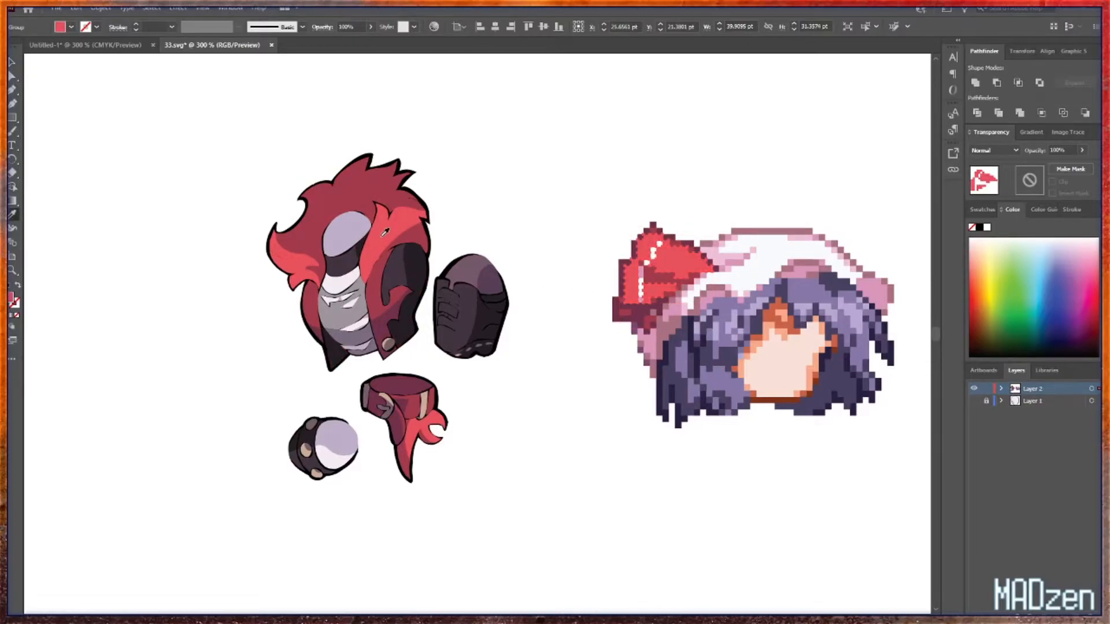
pyautogui.press('v')
pyautogui.click(594, 409)
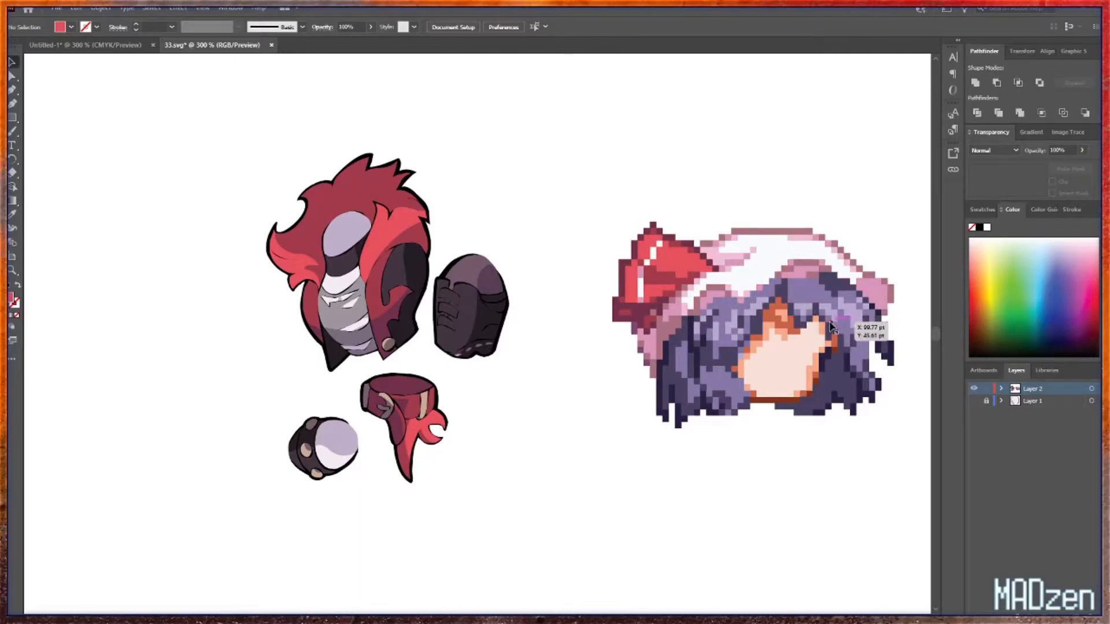
pyautogui.scroll(-2, 819, 335)
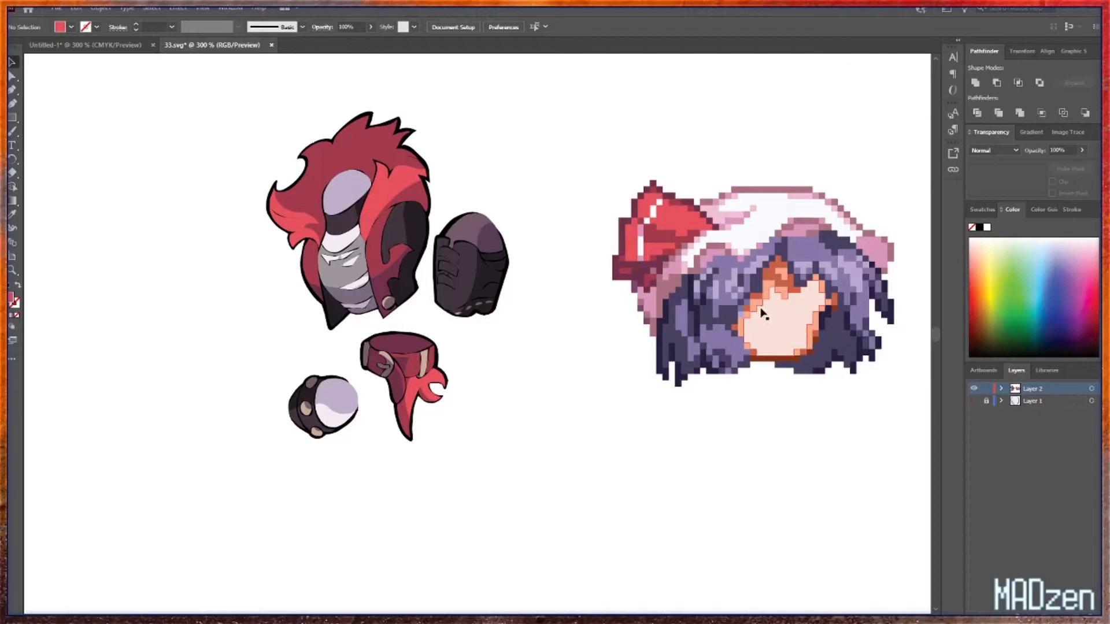
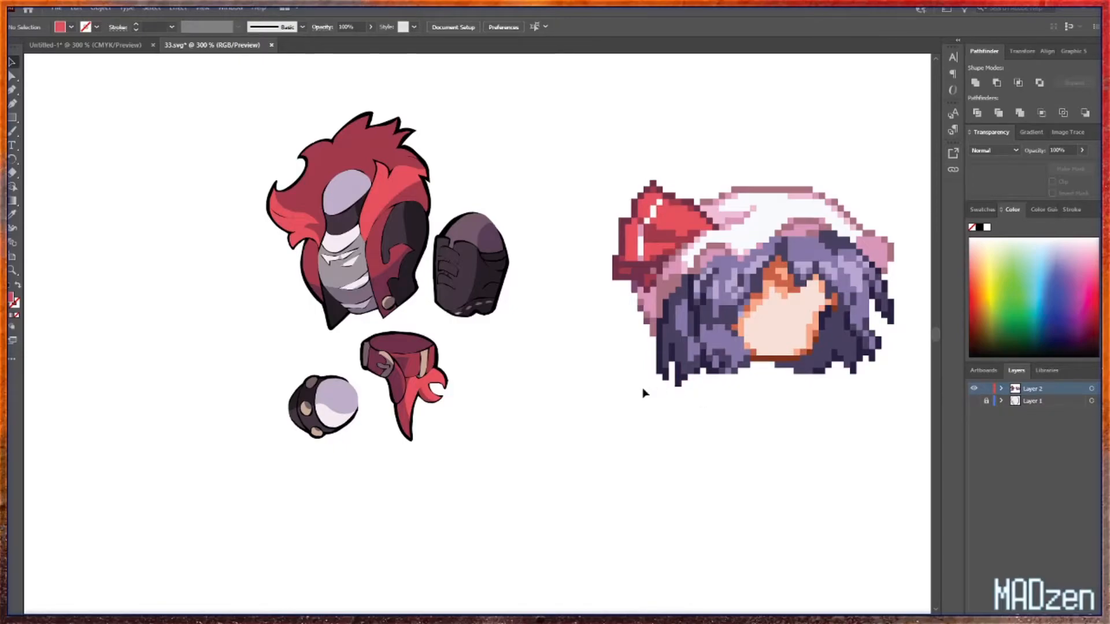
# - Unite the selected stray purple pixels along the hat's lower-left edge beneath the red bow
pyautogui.click(662, 292)
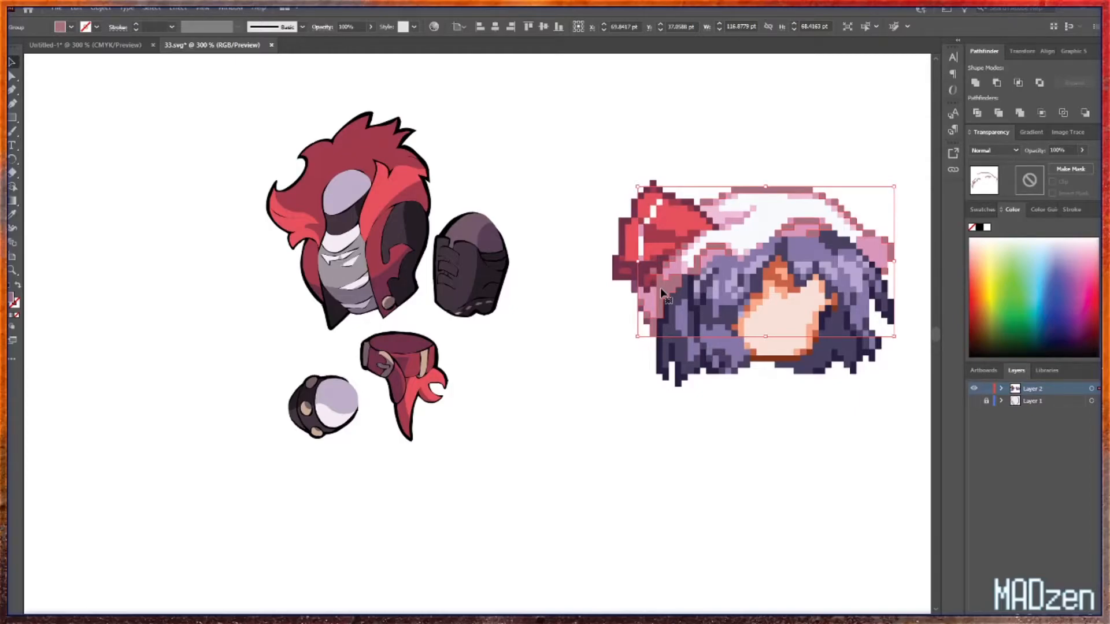
pyautogui.click(647, 327)
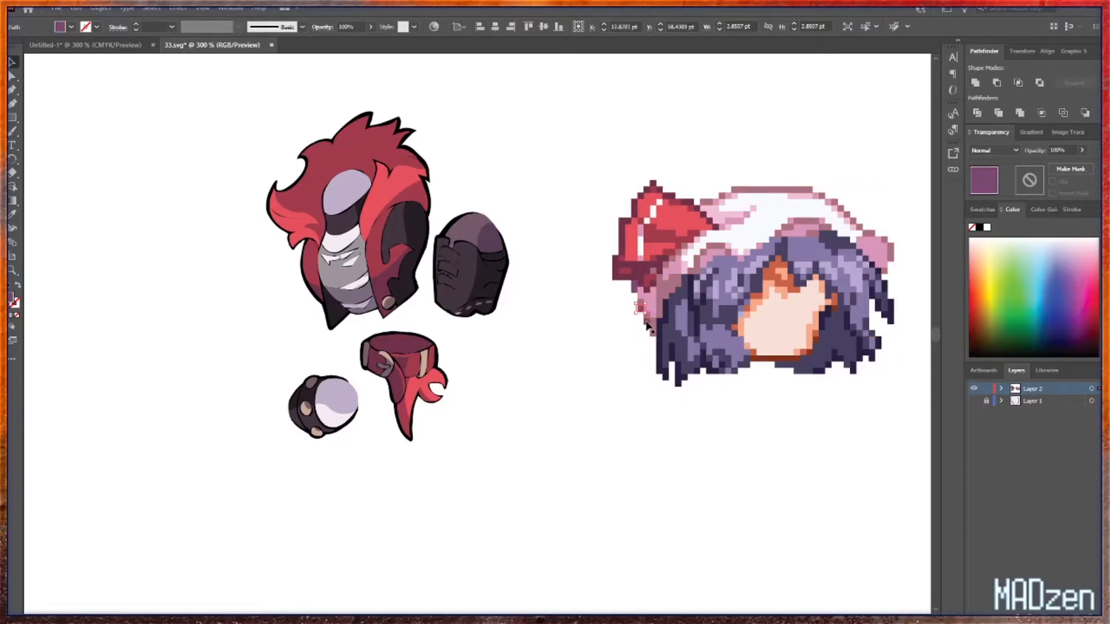
pyautogui.click(865, 27)
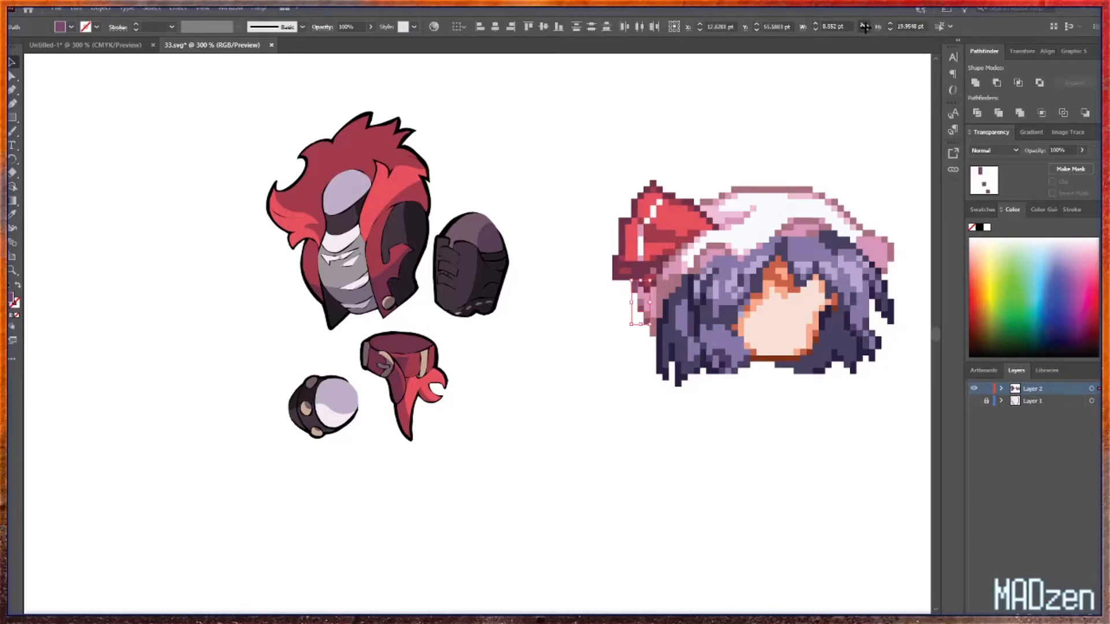
pyautogui.click(974, 82)
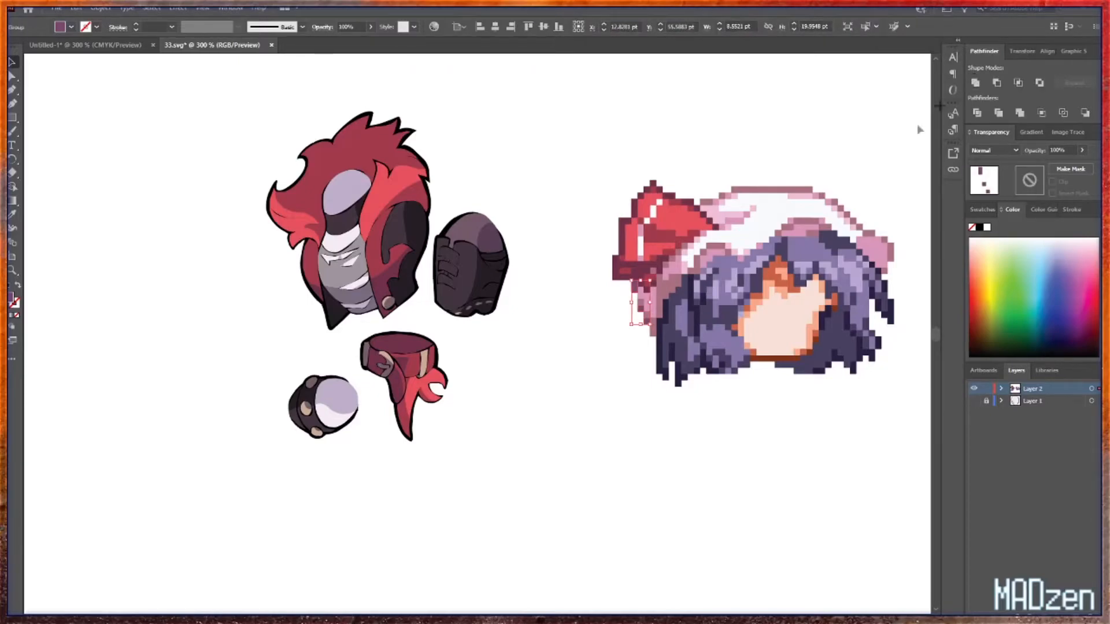
pyautogui.click(594, 413)
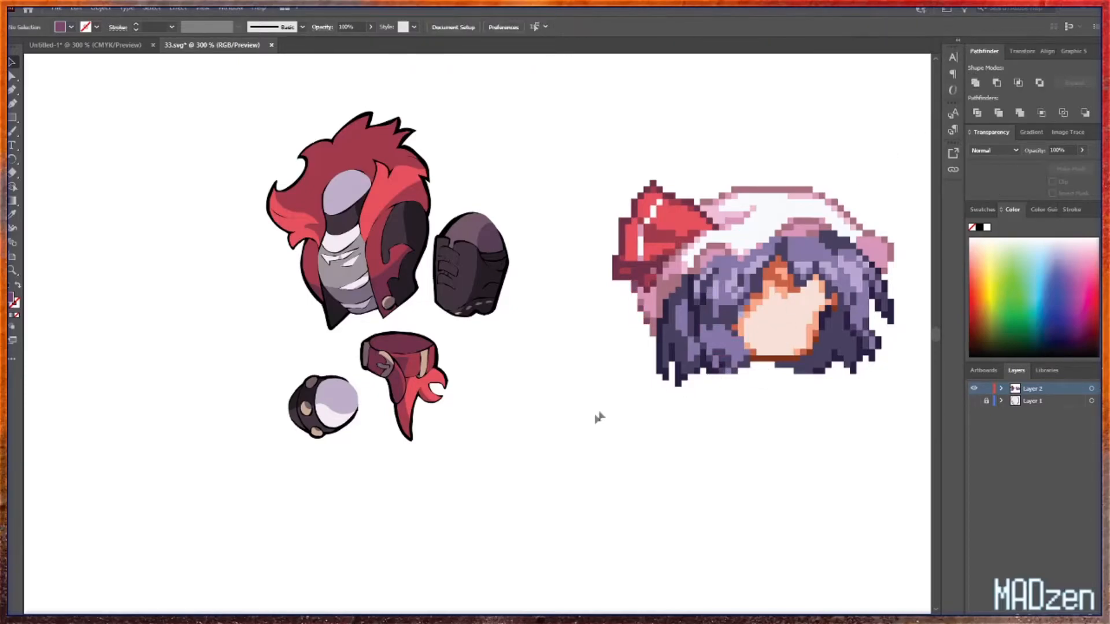
# - Recolour the hat's white area with the pale highlight colour sampled from the studded arm piece
pyautogui.click(663, 323)
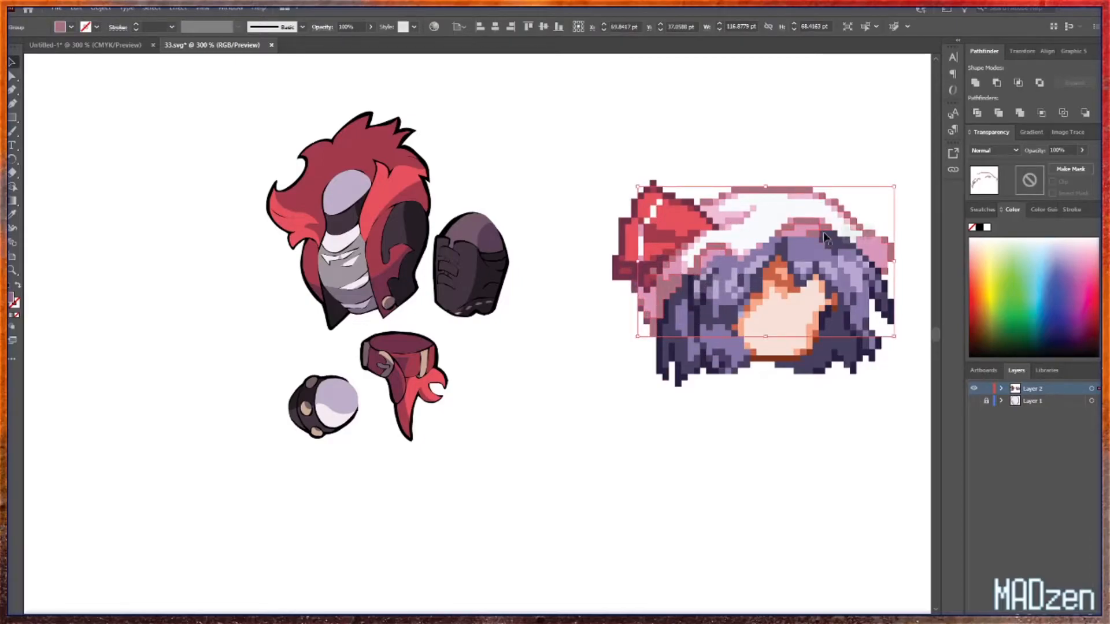
pyautogui.click(772, 228)
pyautogui.press('i')
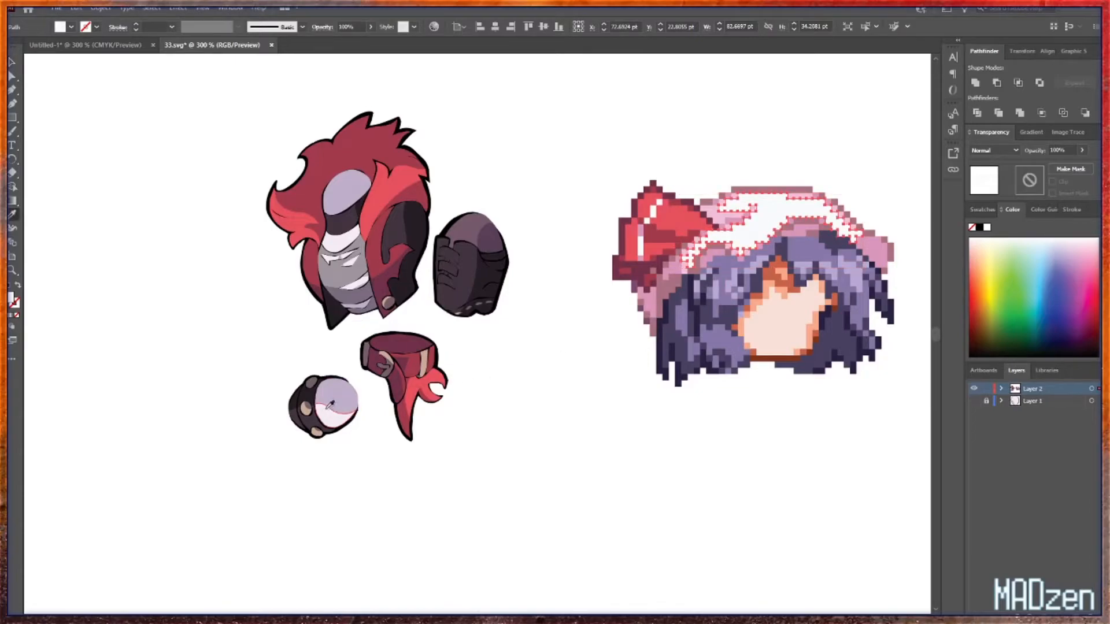
pyautogui.click(334, 416)
pyautogui.press('v')
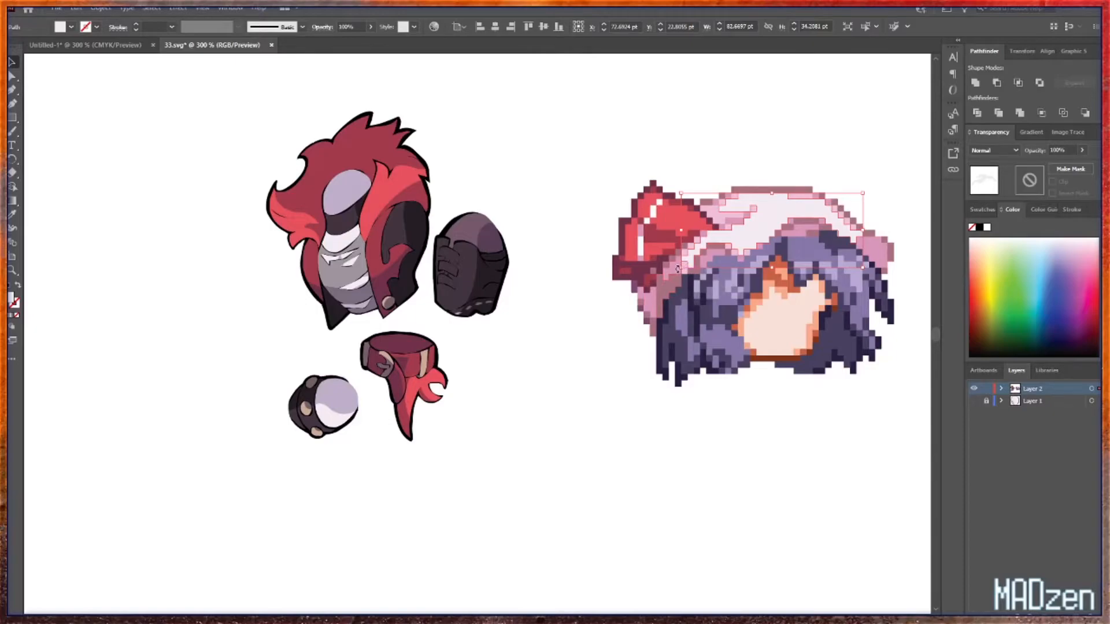
# - Try recolouring the hat's light pink shading with the lavender sampled from the studded arm piece
pyautogui.click(698, 245)
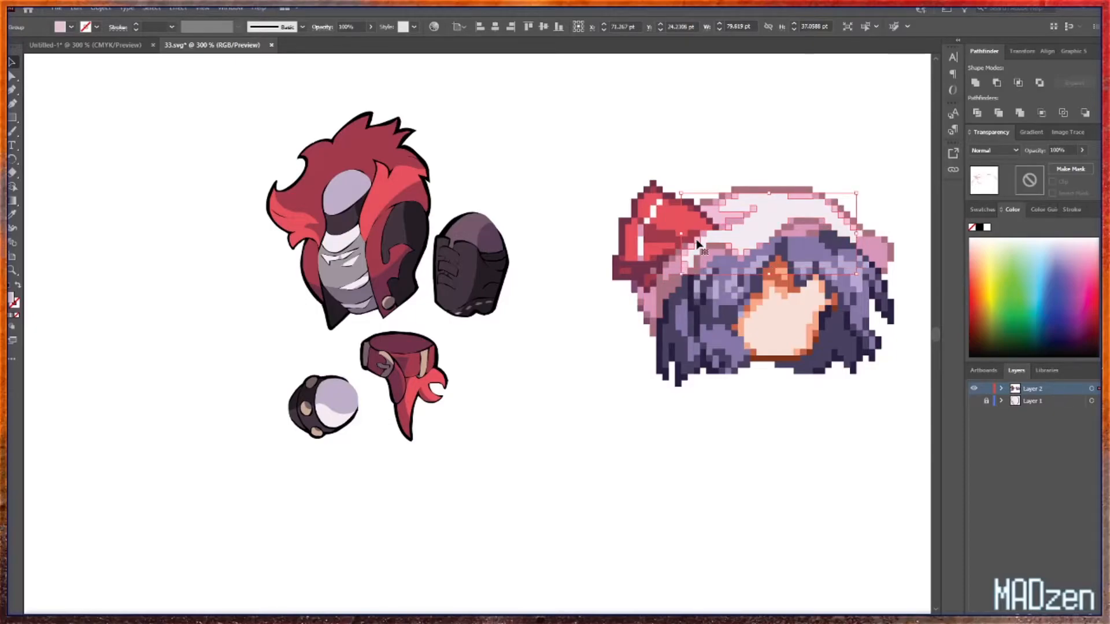
pyautogui.press('i')
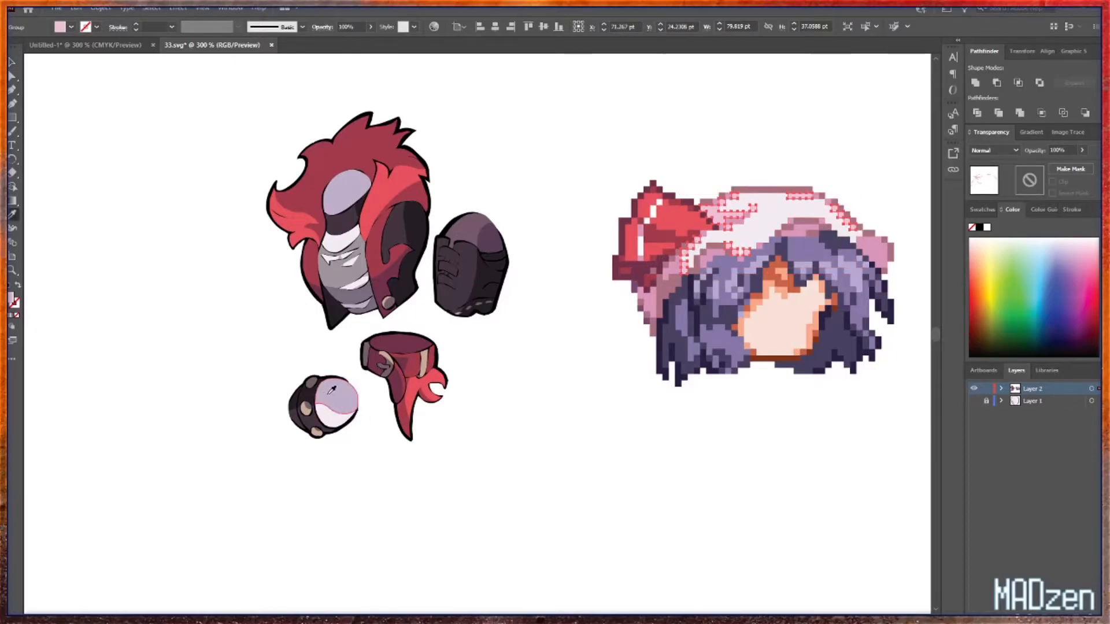
pyautogui.click(331, 390)
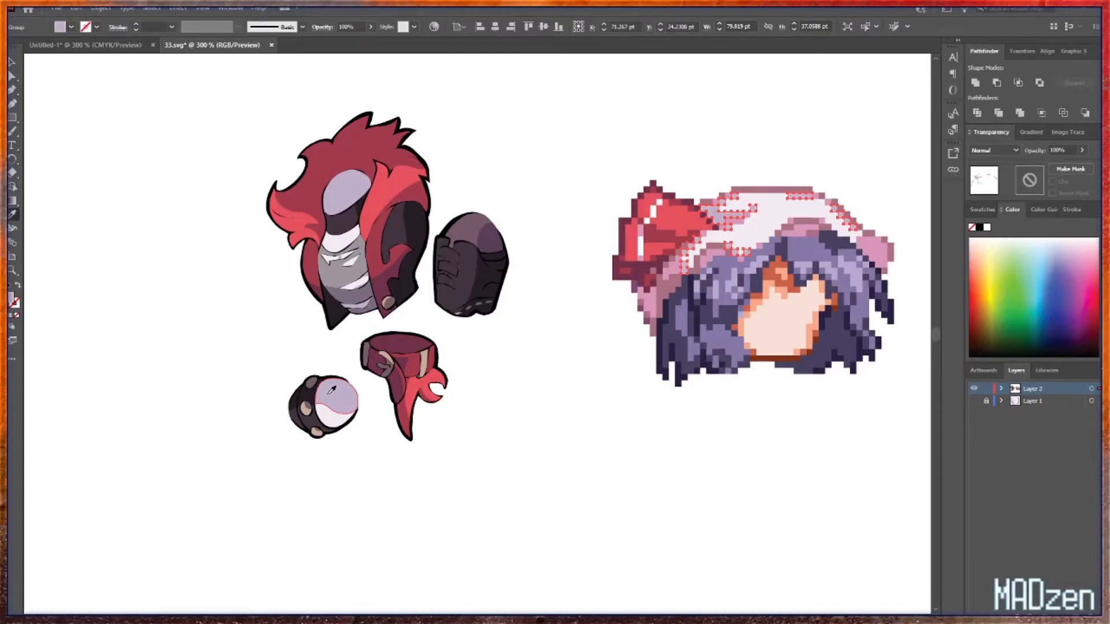
pyautogui.press('v')
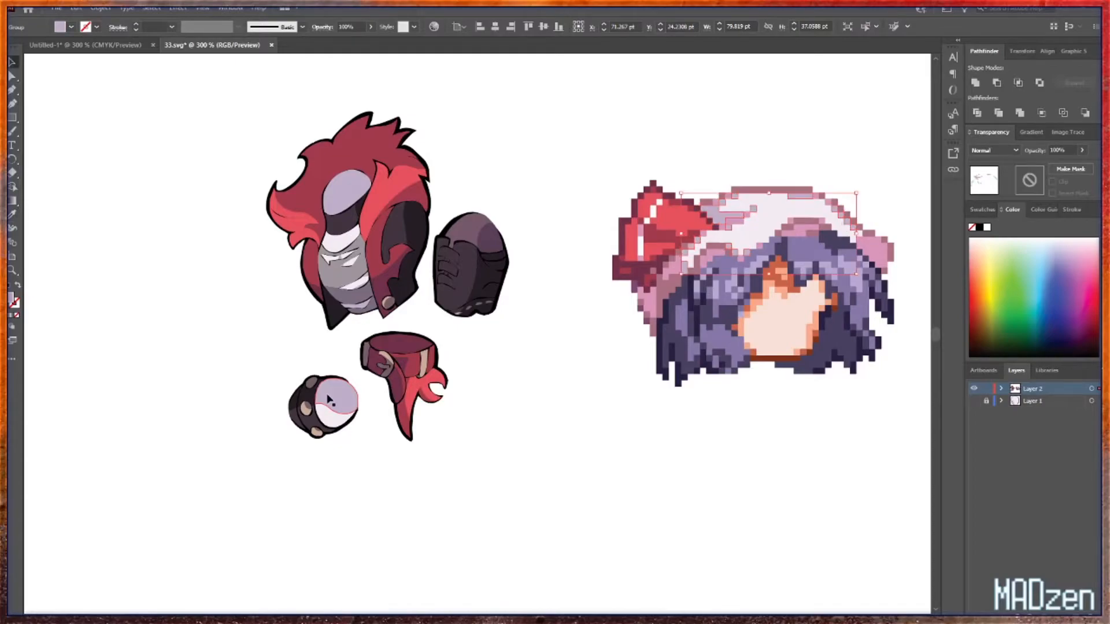
# - Try recolouring the hat's darker pink shading with the lavender sampled from the torso's neck
pyautogui.click(673, 272)
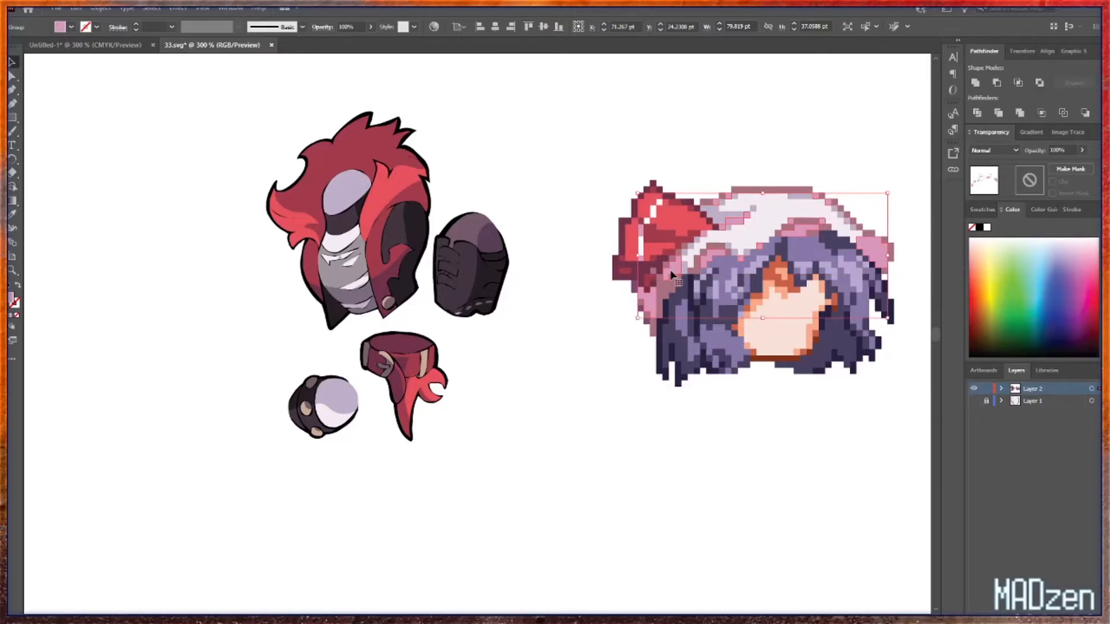
pyautogui.press('i')
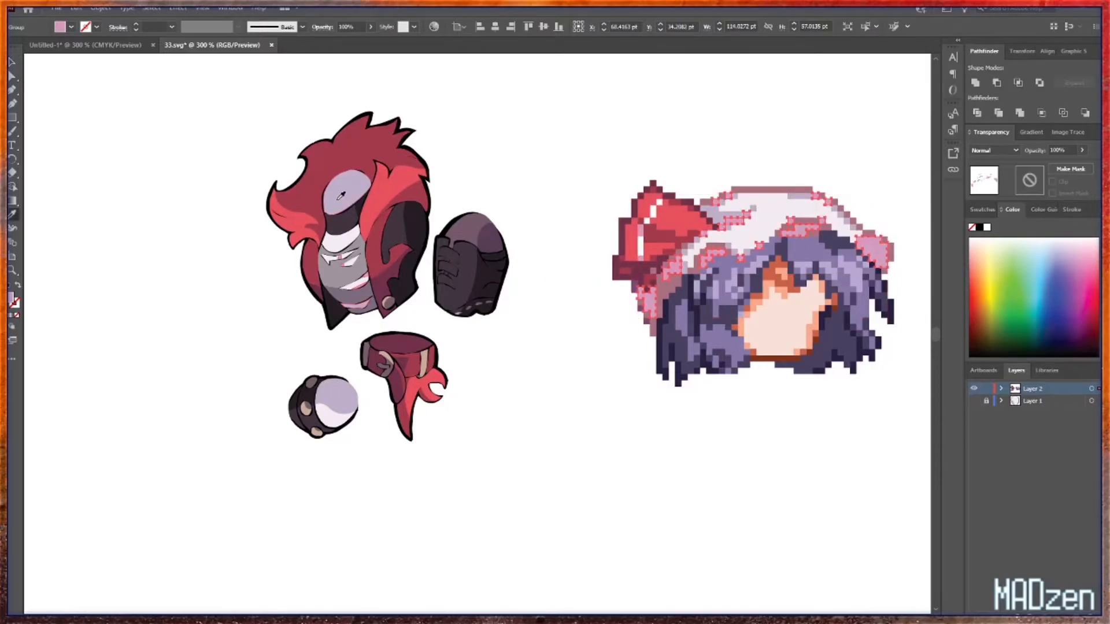
pyautogui.press('v')
pyautogui.click(613, 393)
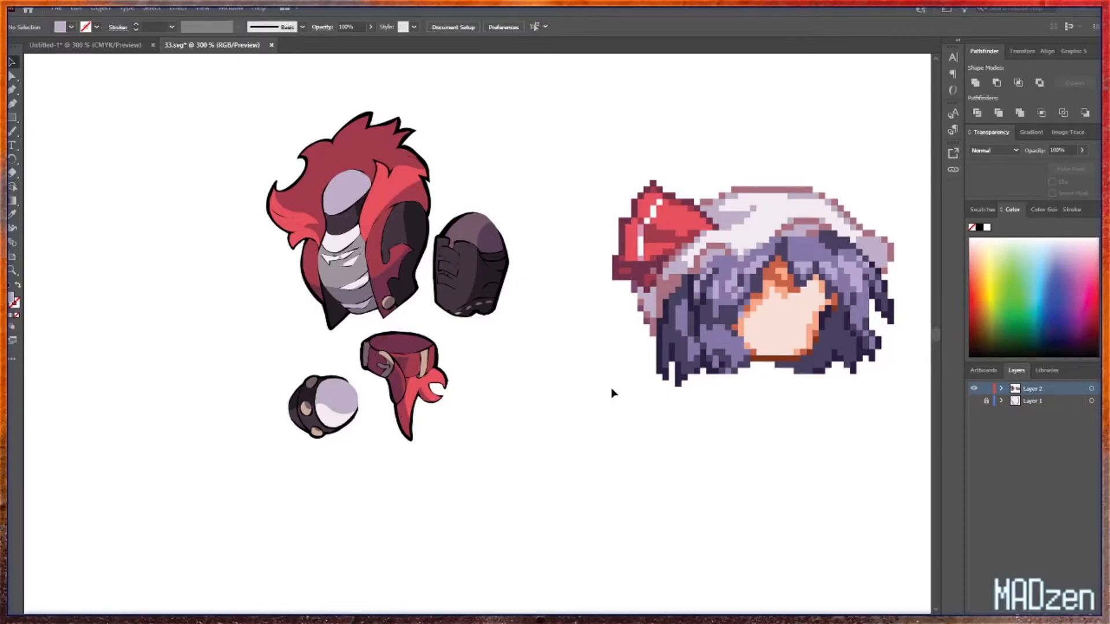
# - Undo the lavender recolouring of both pink shades on the hat and clear the selection
pyautogui.hotkey('ctrl', 'z')
pyautogui.hotkey('ctrl', 'z')
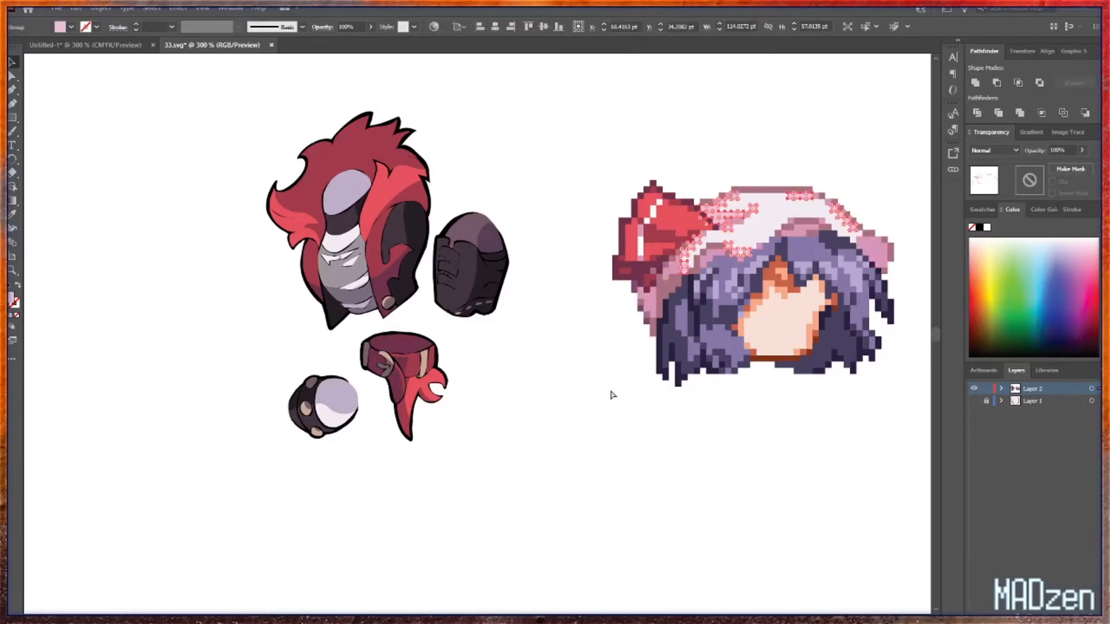
pyautogui.click(749, 451)
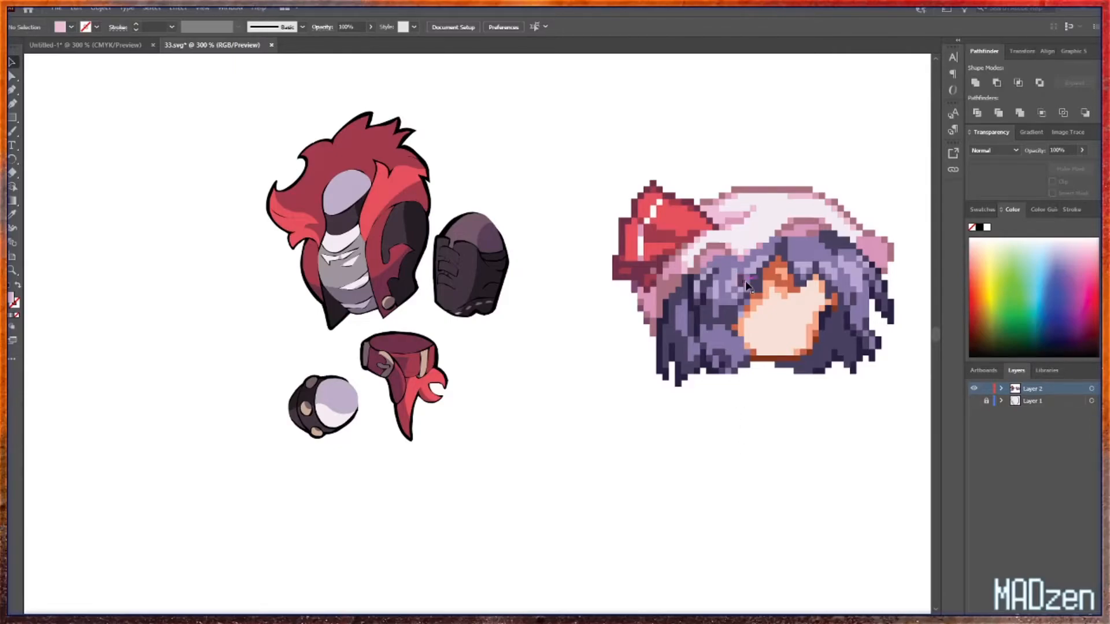
# - Recolour the hat's outline with the dark purple shadow colour sampled from the top of the boot-like piece
pyautogui.click(669, 292)
pyautogui.press('i')
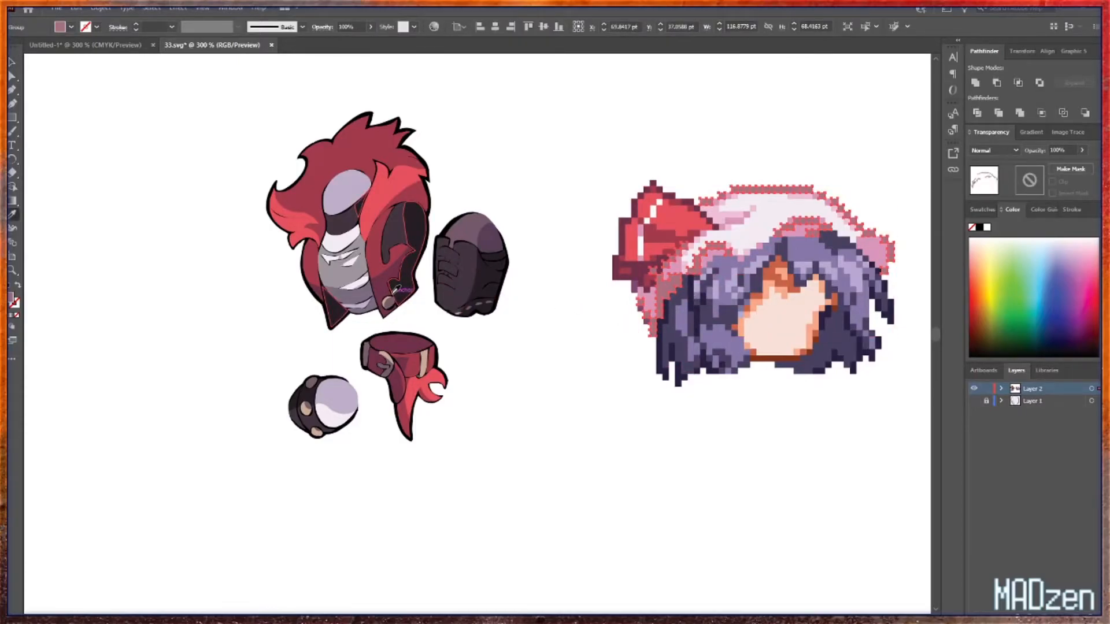
pyautogui.click(490, 238)
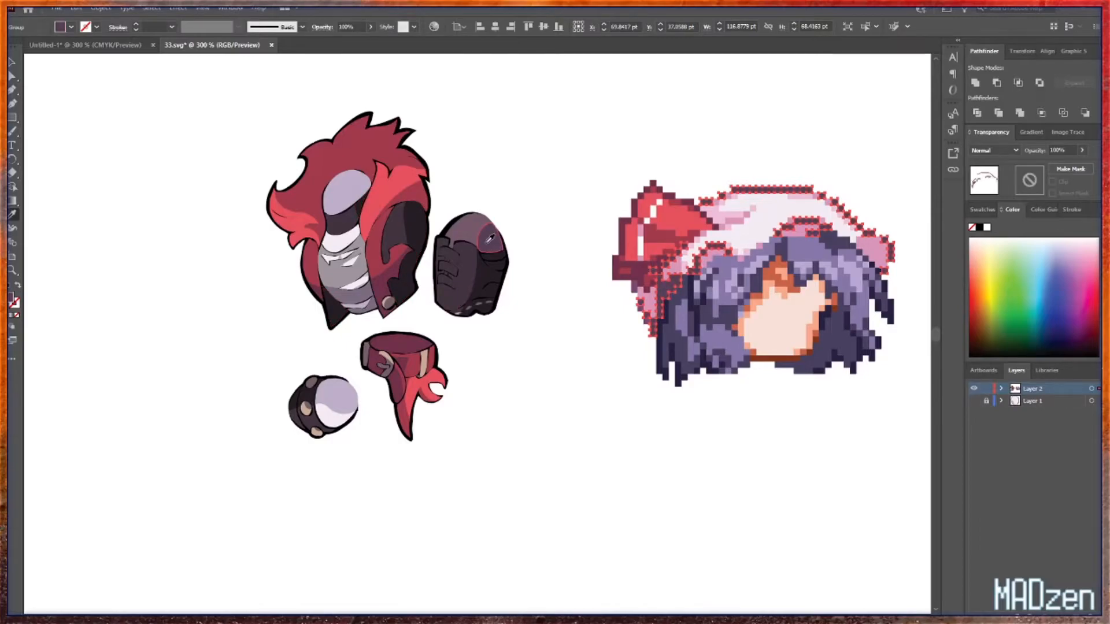
pyautogui.press('v')
# - Try recolouring the hat's darker pink shading with the muted mauve sampled from the boot-like piece's rounded top
pyautogui.click(679, 269)
pyautogui.press('i')
pyautogui.click(476, 222)
pyautogui.press('v')
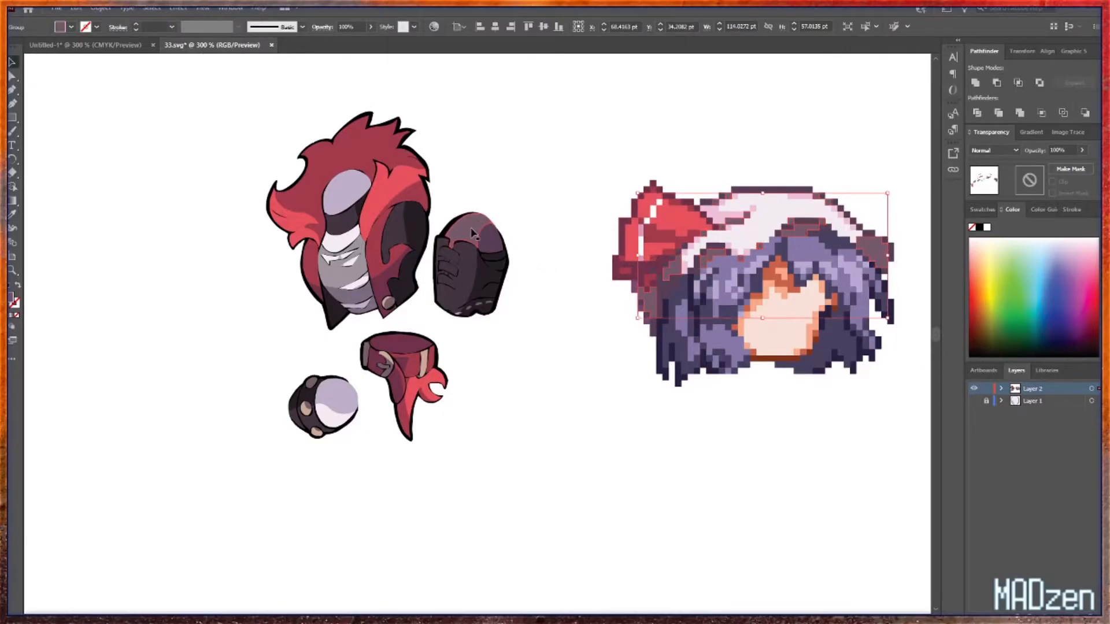
pyautogui.click(591, 414)
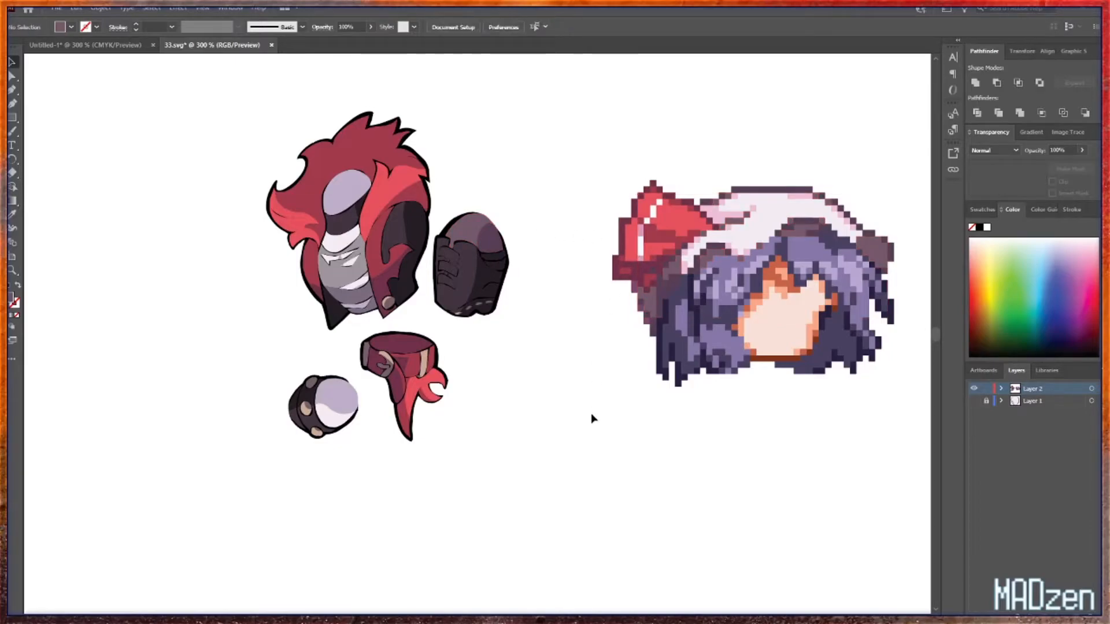
# - Try recolouring the hat's light pink shading with the lavender sampled from the torso's neck
pyautogui.click(685, 270)
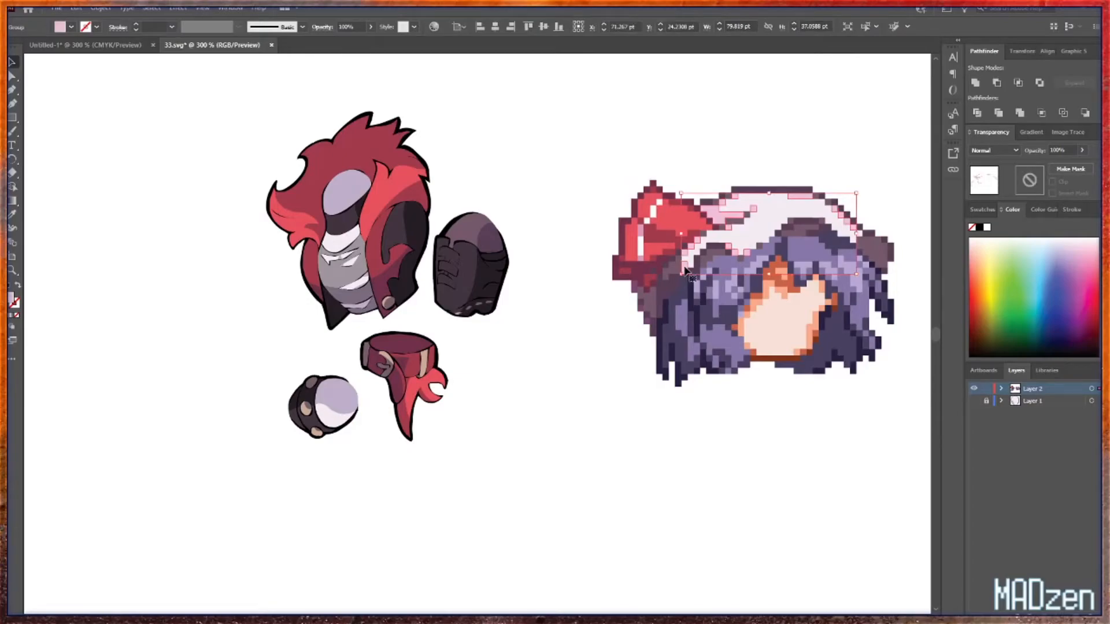
pyautogui.press('i')
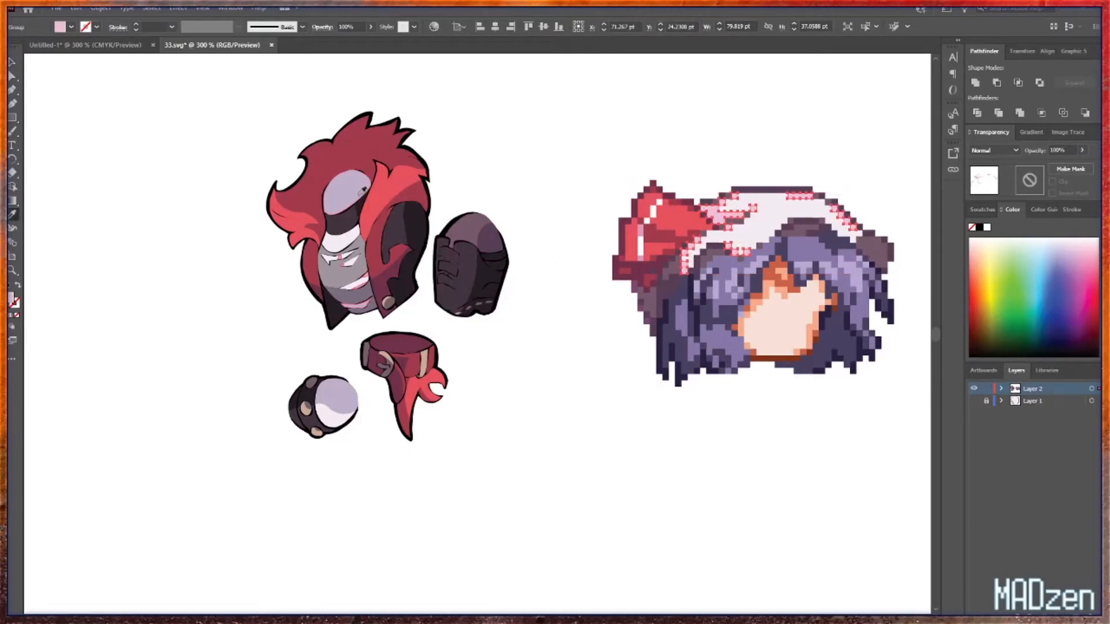
pyautogui.click(354, 192)
pyautogui.press('v')
pyautogui.click(614, 420)
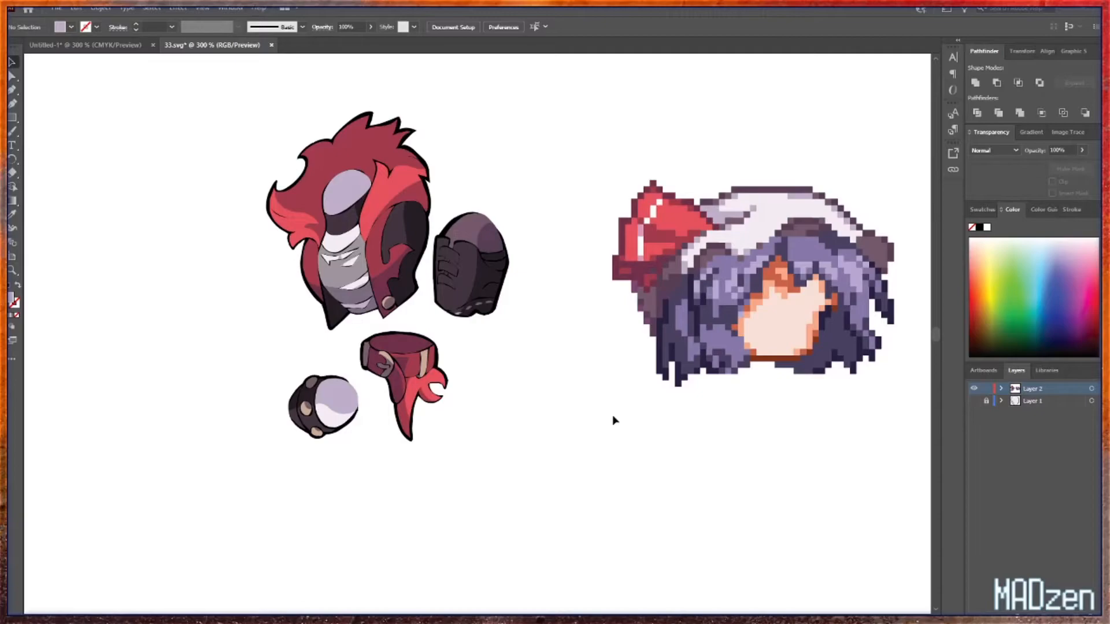
# - Try recolouring the hat's light shading with the grey sampled from the torso's shirt
pyautogui.click(683, 269)
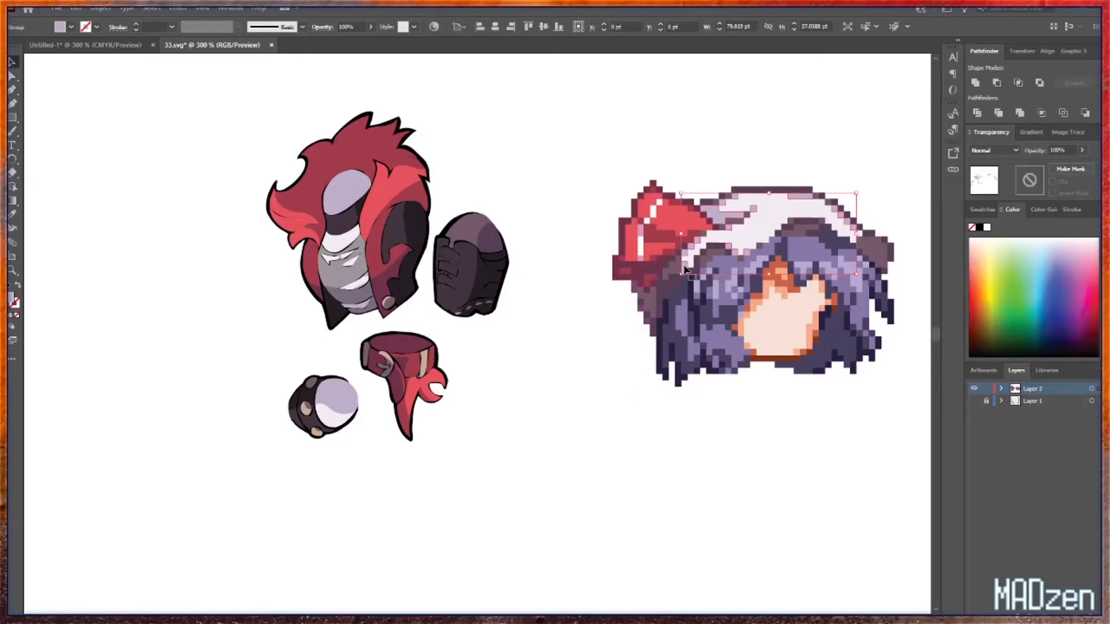
pyautogui.press('i')
pyautogui.click(347, 278)
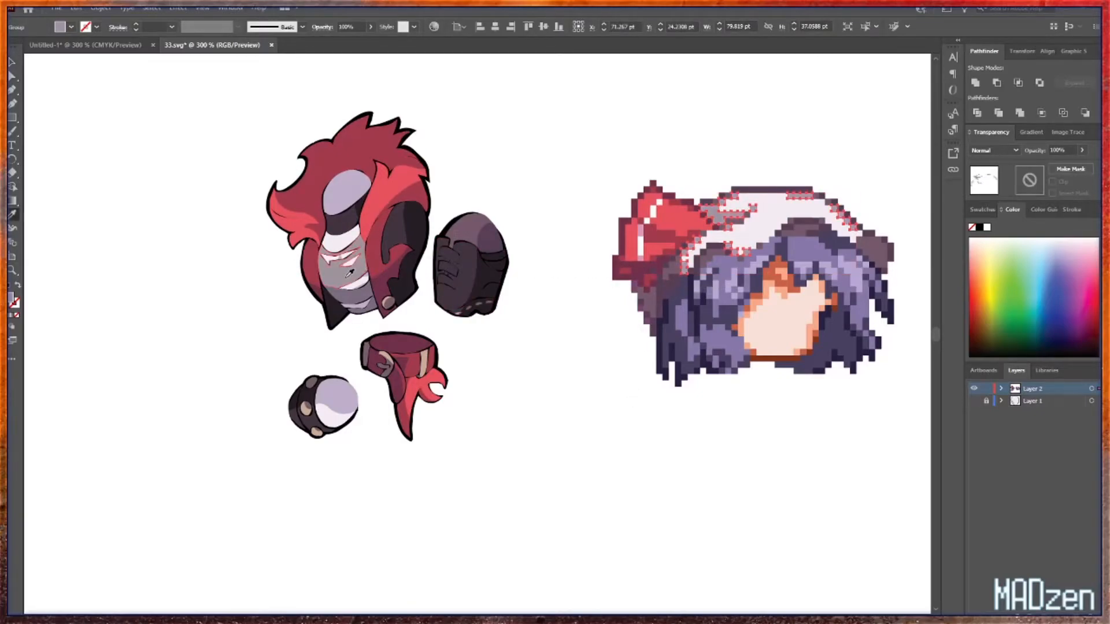
pyautogui.press('v')
pyautogui.click(599, 418)
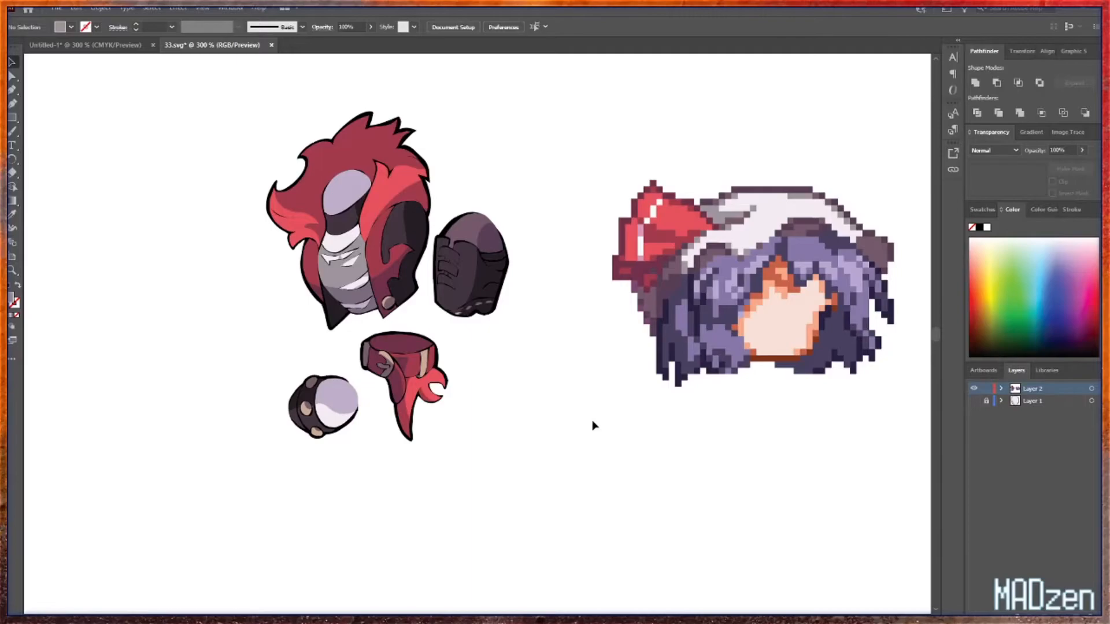
# - Undo the trial recolours of the hat's shading back to both pink shades and clear the selection
pyautogui.hotkey('ctrl', 'z')
pyautogui.hotkey('ctrl', 'z')
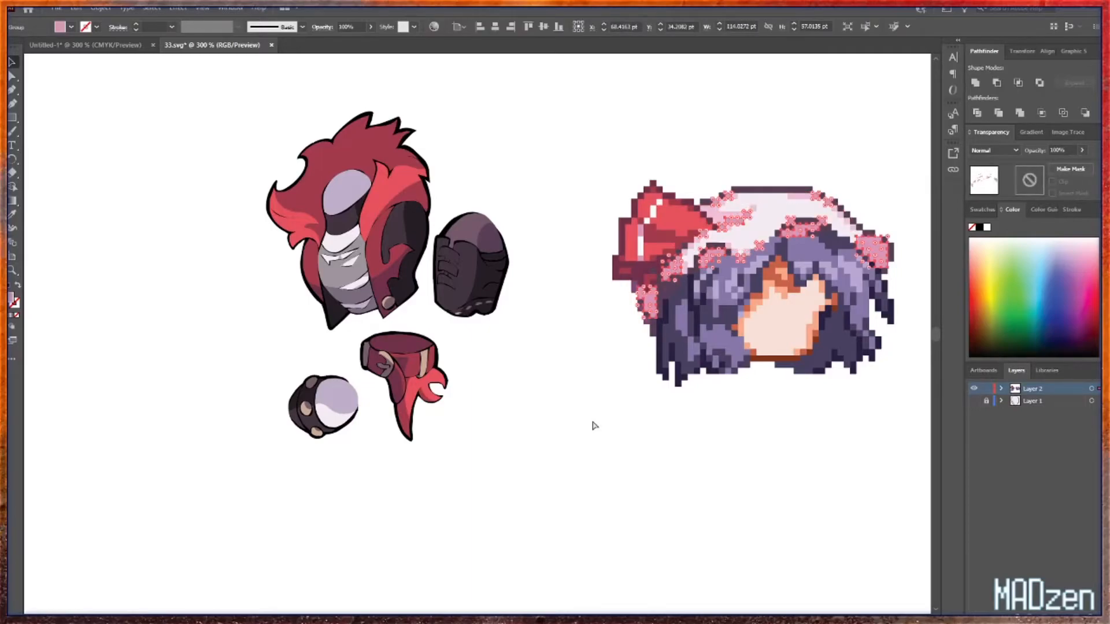
pyautogui.click(575, 442)
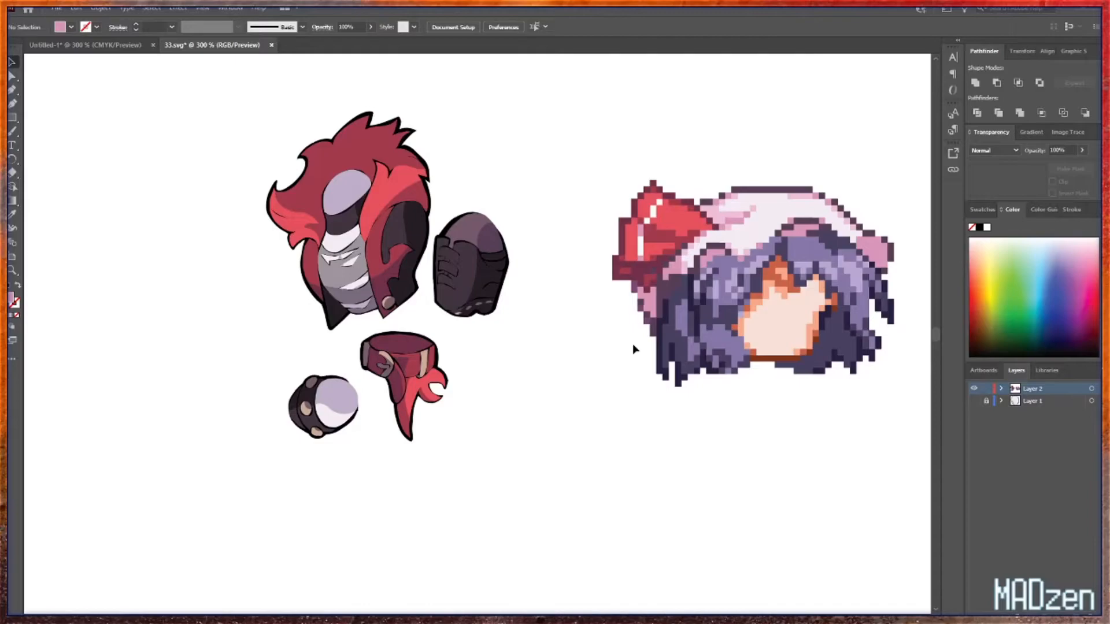
# - Recolour the hair's dark shadow areas with the dark purple sampled from the top of the boot-like piece
pyautogui.click(671, 340)
pyautogui.press('i')
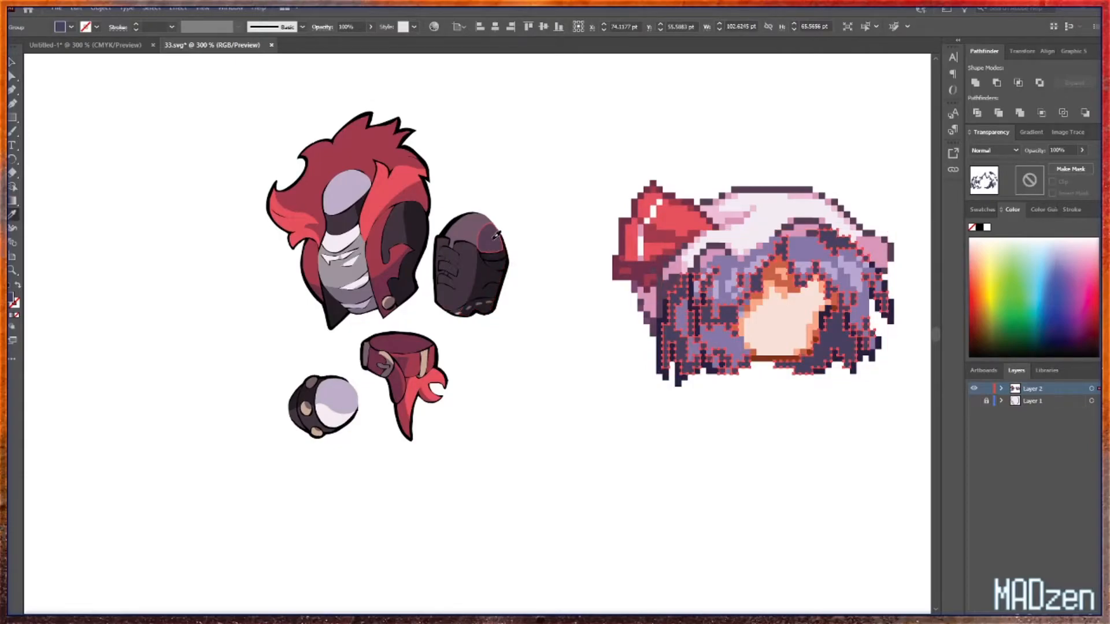
pyautogui.press('v')
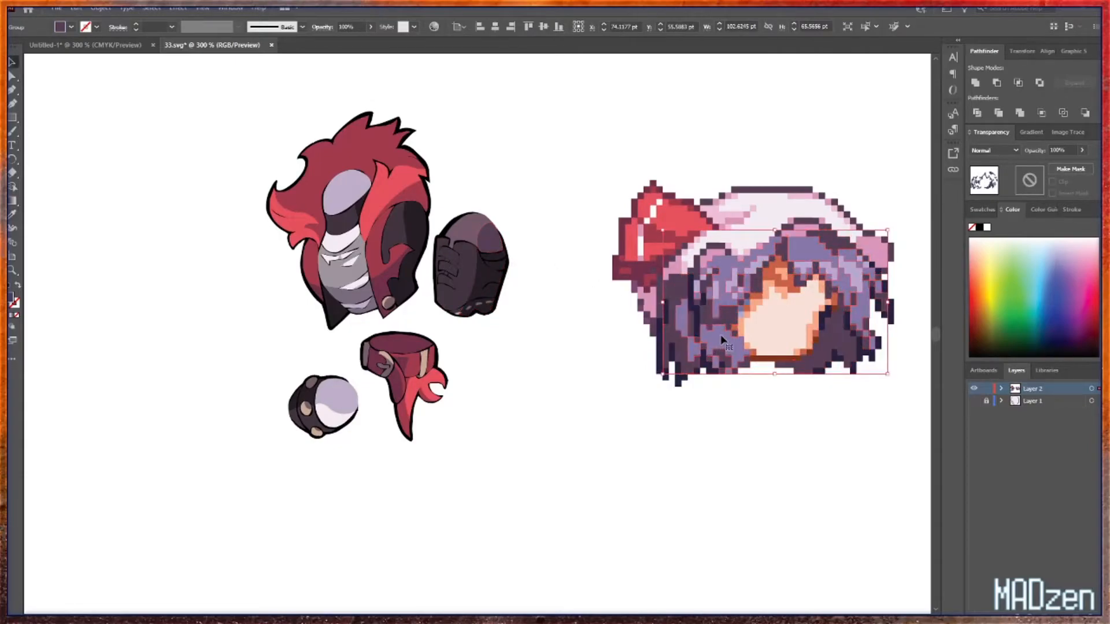
# - Recolour the hair's purple midtone areas with the muted mauve sampled from the boot-like piece's rounded top, and reselect them
pyautogui.click(723, 338)
pyautogui.press('i')
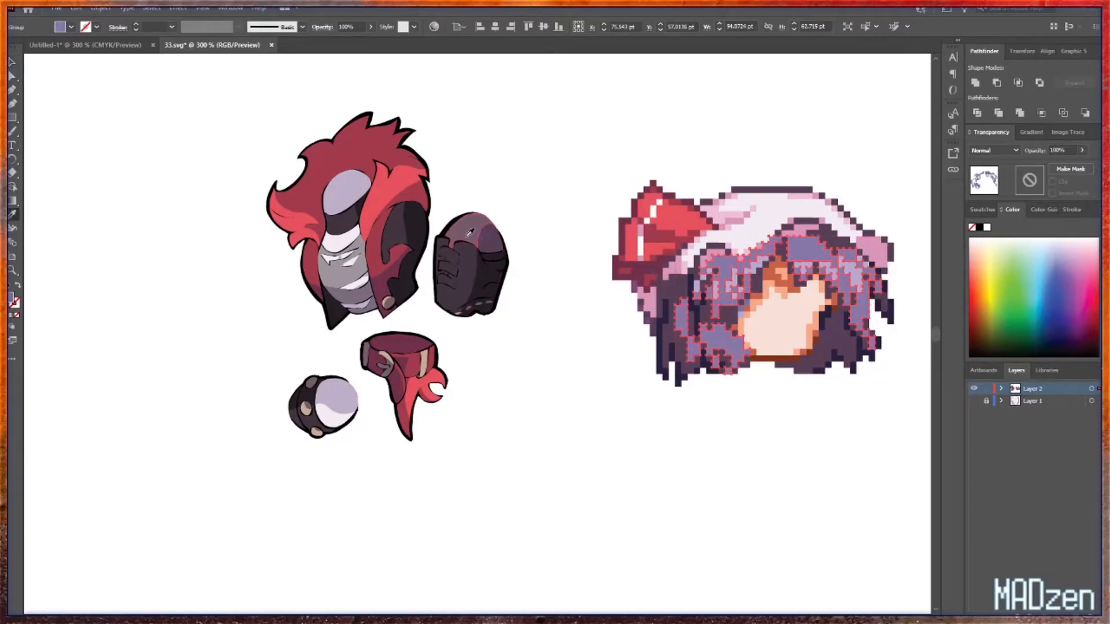
pyautogui.click(470, 222)
pyautogui.press('v')
pyautogui.click(528, 399)
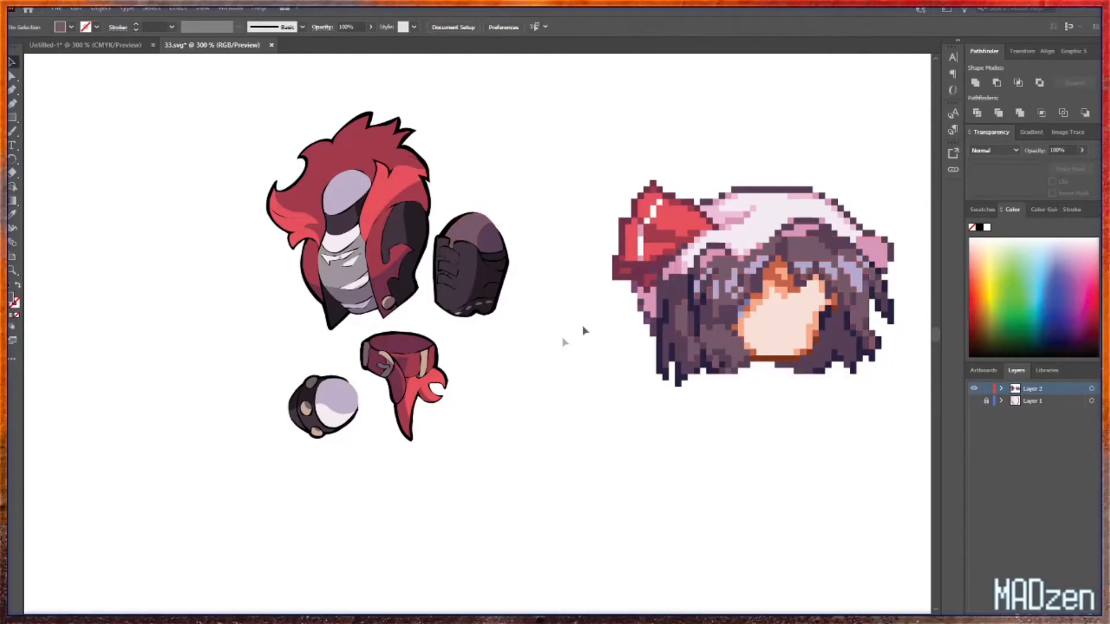
pyautogui.click(722, 296)
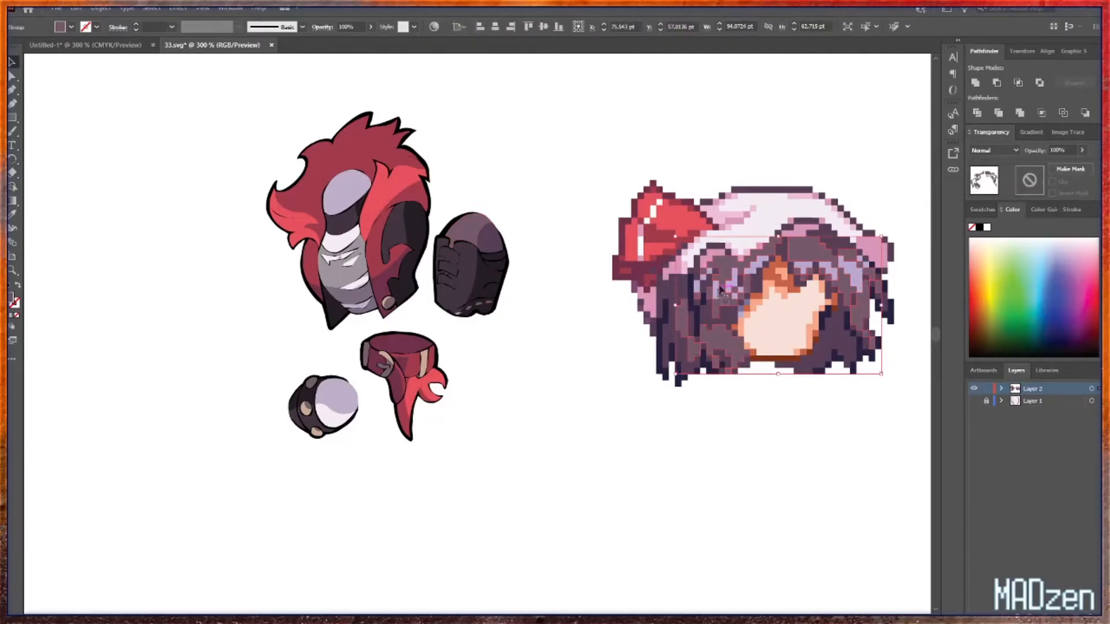
# - Recolour the hair's lightest highlight areas with the muted mauve sampled from the boot-like piece's rounded top
pyautogui.click(758, 268)
pyautogui.press('i')
pyautogui.click(474, 232)
pyautogui.press('v')
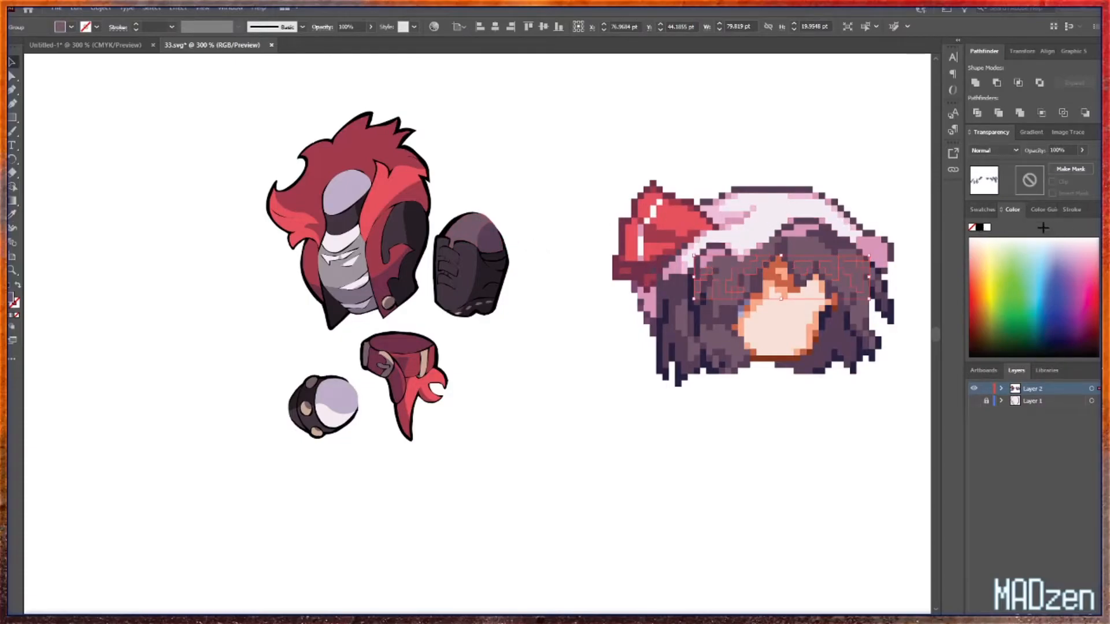
# - Look up the hex code of the hair highlights' mauve fill for reuse, leaving the colour itself as it is
pyautogui.click(1093, 209)
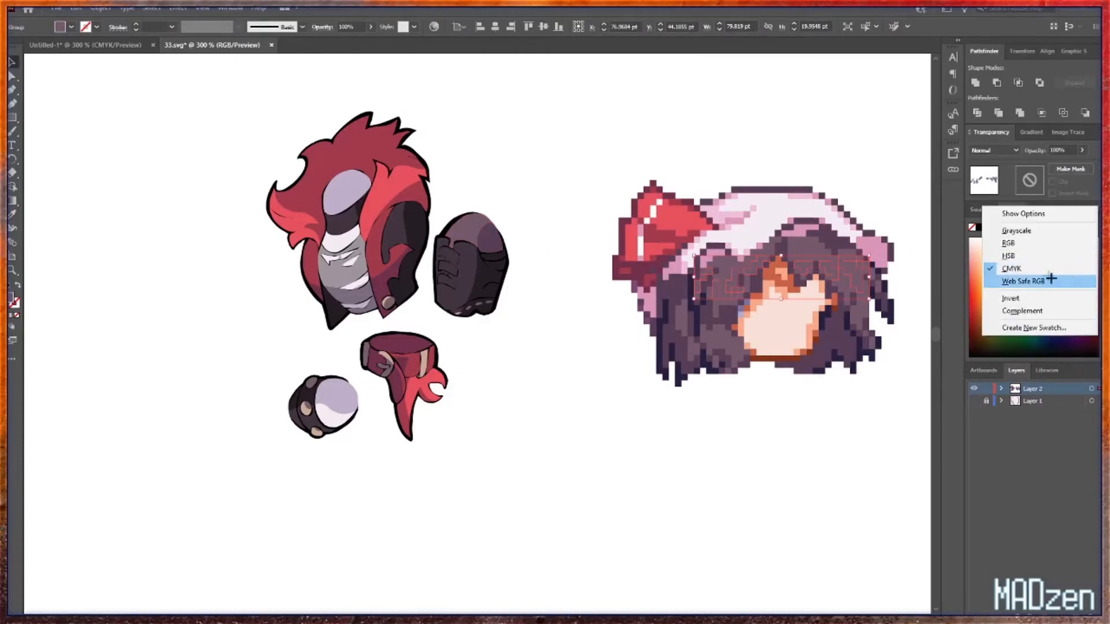
pyautogui.click(1019, 269)
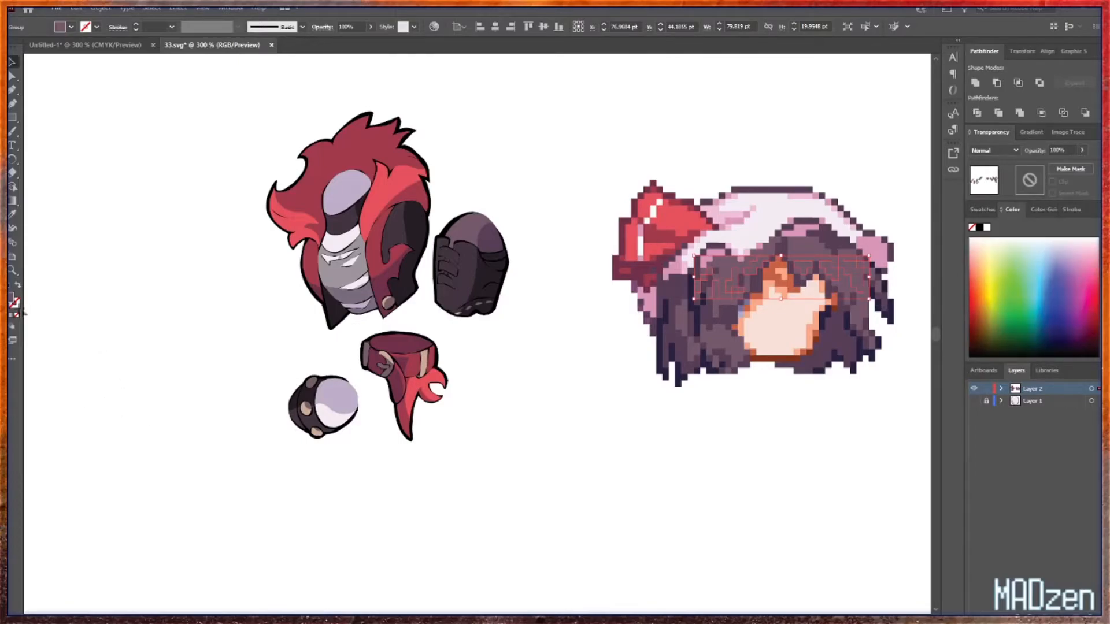
pyautogui.doubleClick(11, 297)
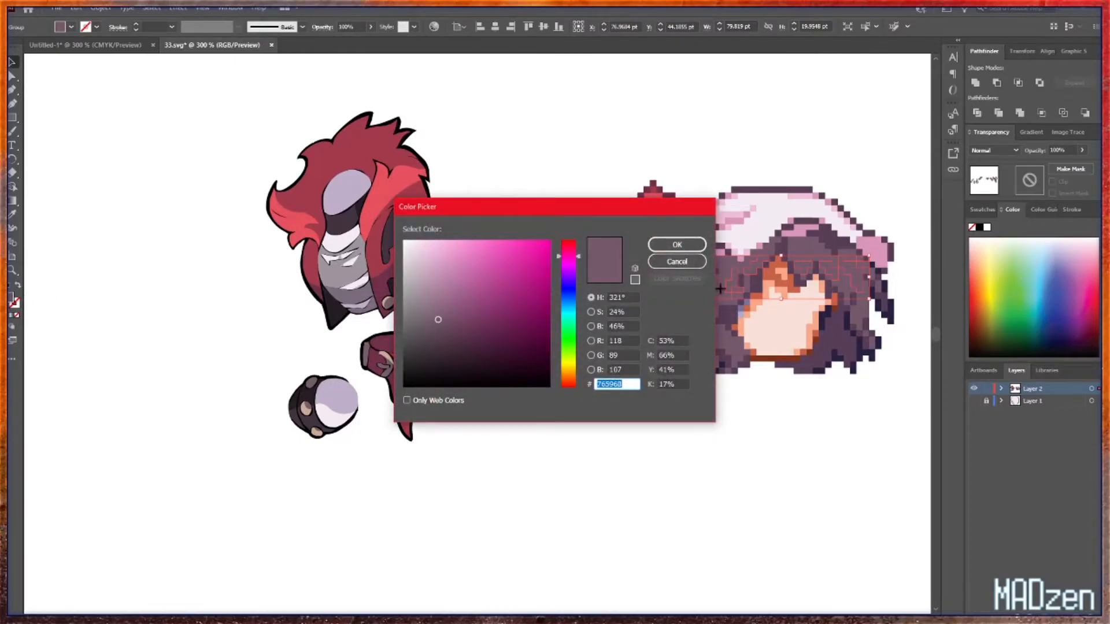
pyautogui.click(677, 261)
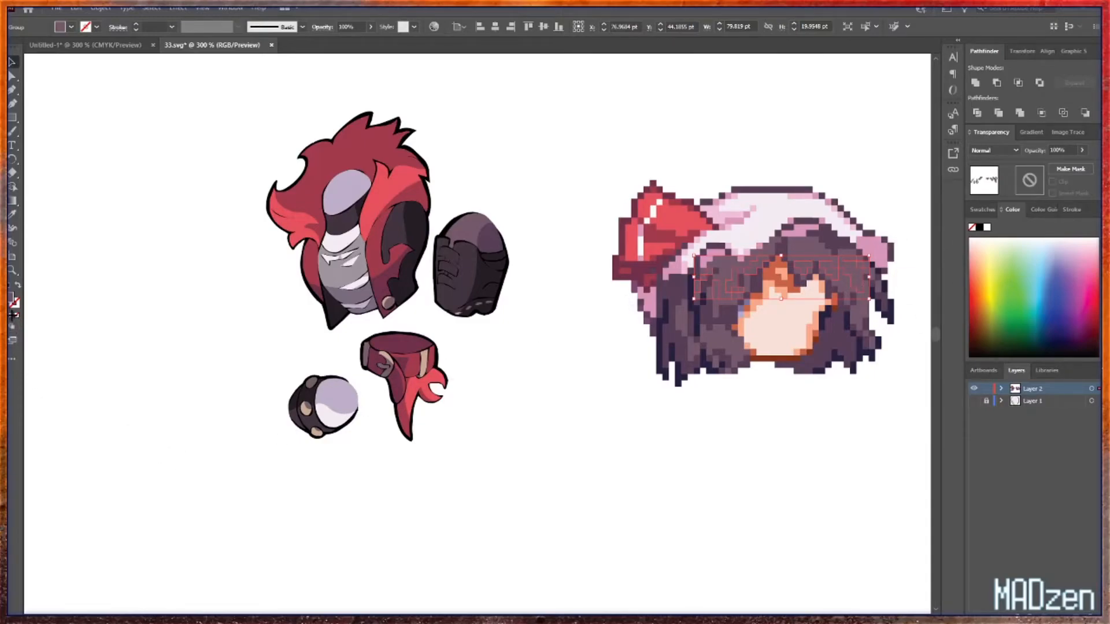
# - Apply a linear gradient fill to the hair highlights and set its black end stop to the RGB hex colour 765968
pyautogui.click(14, 315)
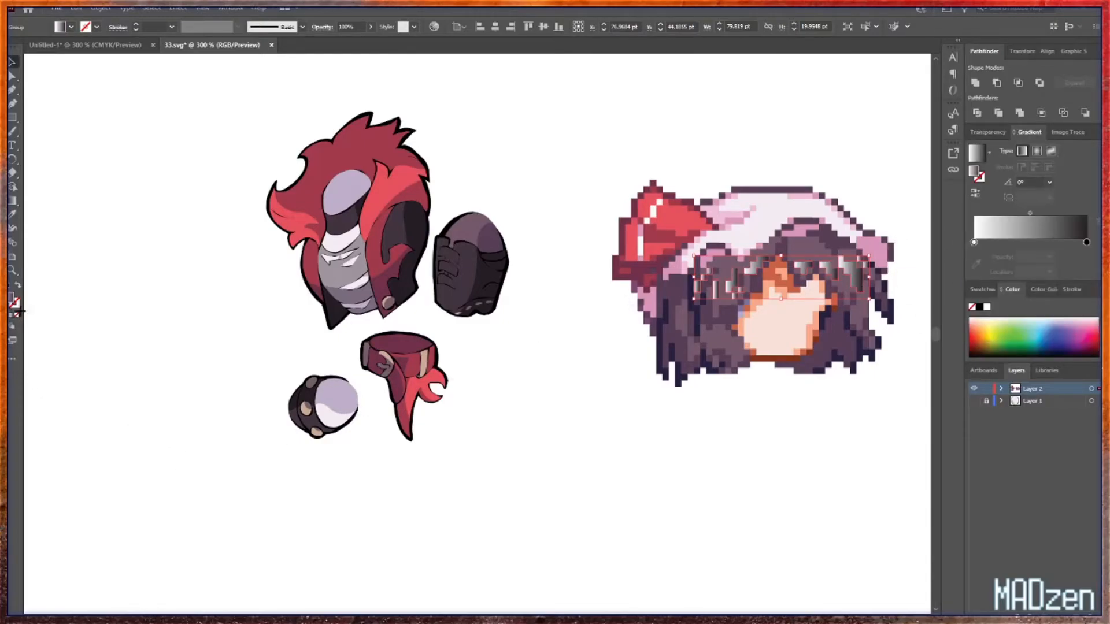
pyautogui.click(1087, 242)
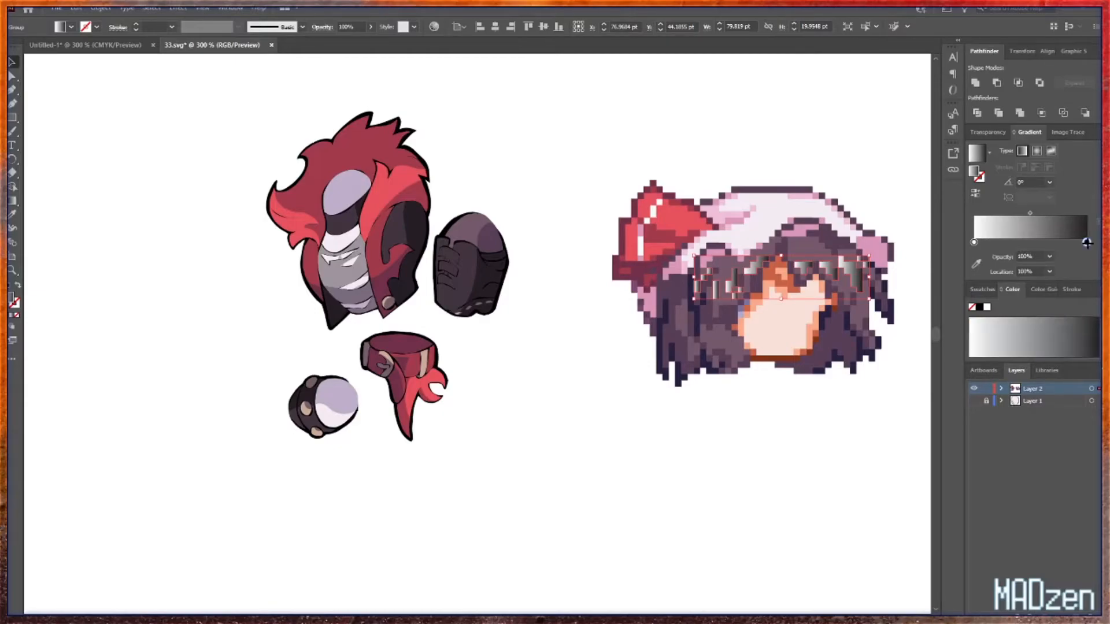
pyautogui.doubleClick(1087, 243)
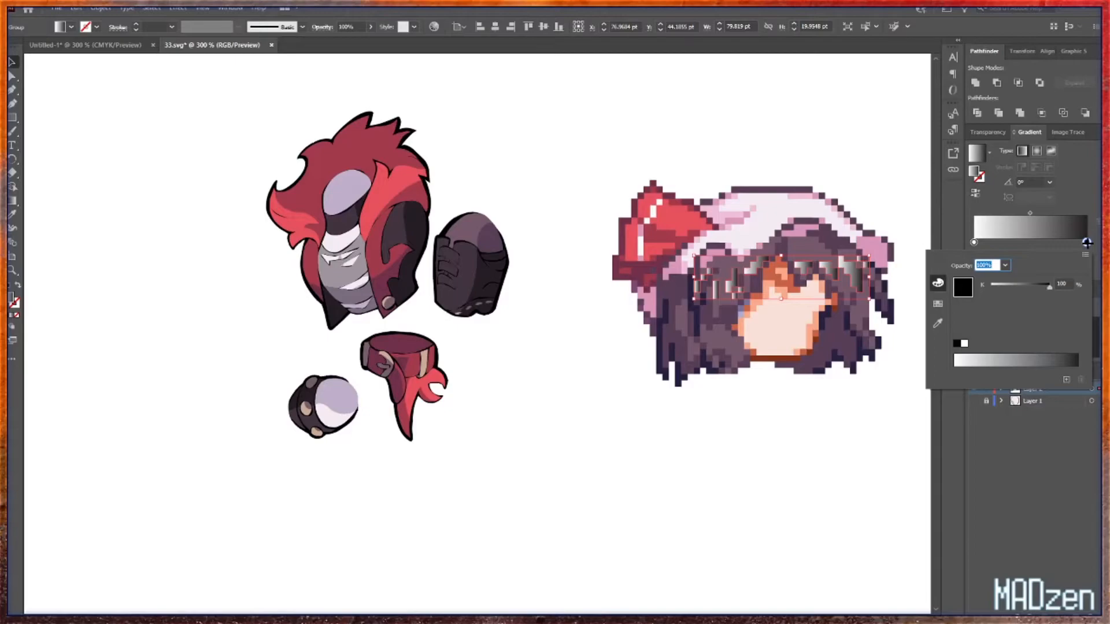
pyautogui.press('Escape')
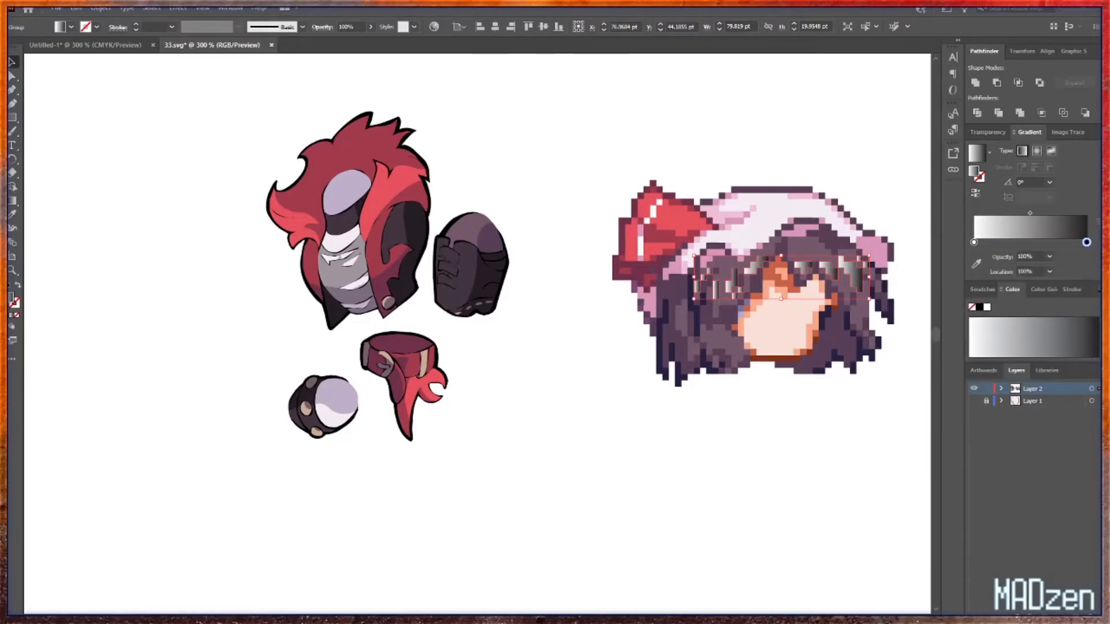
pyautogui.click(1097, 289)
pyautogui.click(1036, 348)
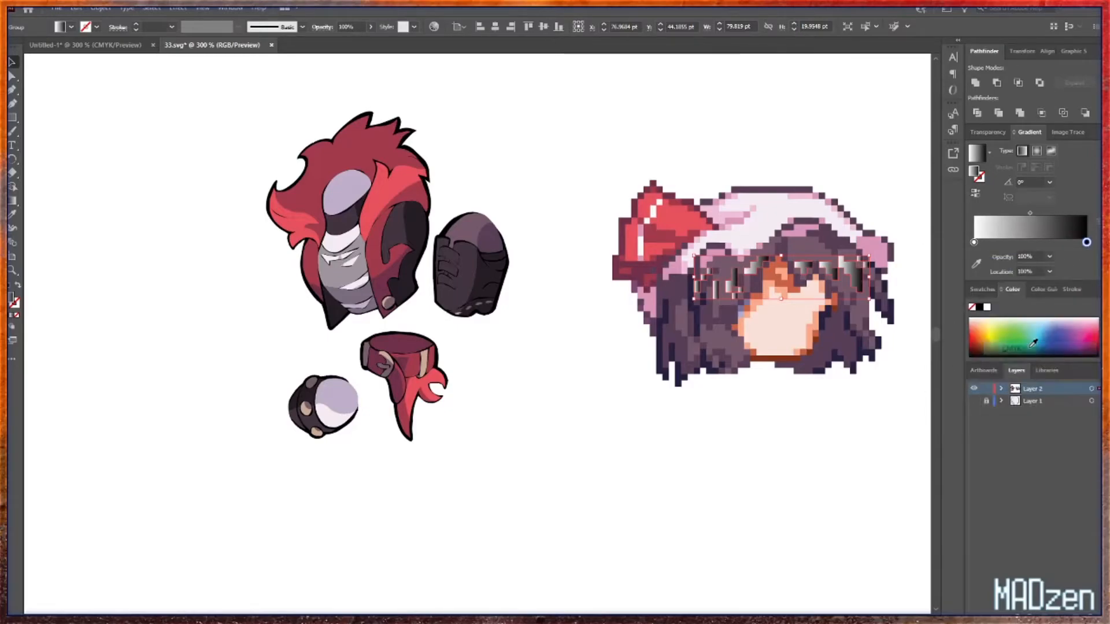
pyautogui.doubleClick(1087, 241)
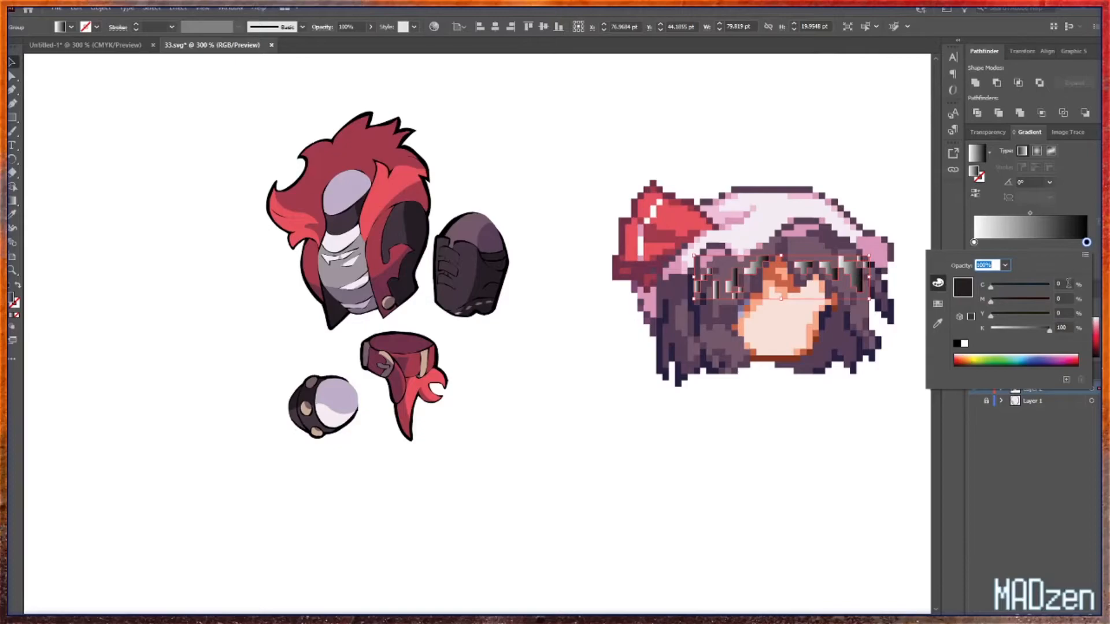
pyautogui.click(1085, 255)
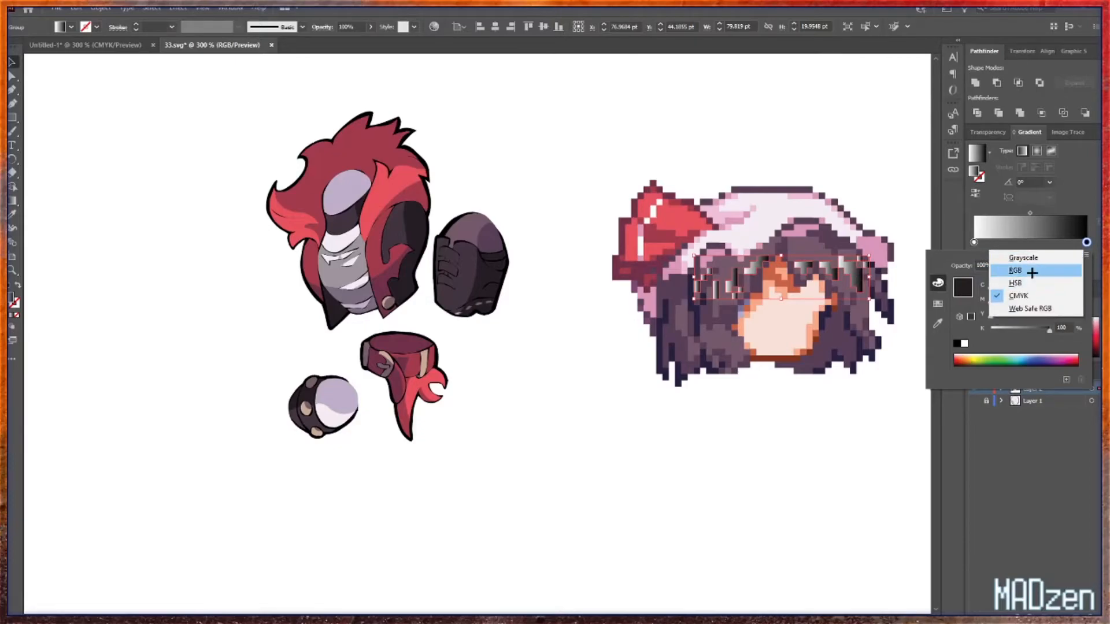
pyautogui.click(1032, 272)
pyautogui.click(1060, 344)
pyautogui.write('7b5968')
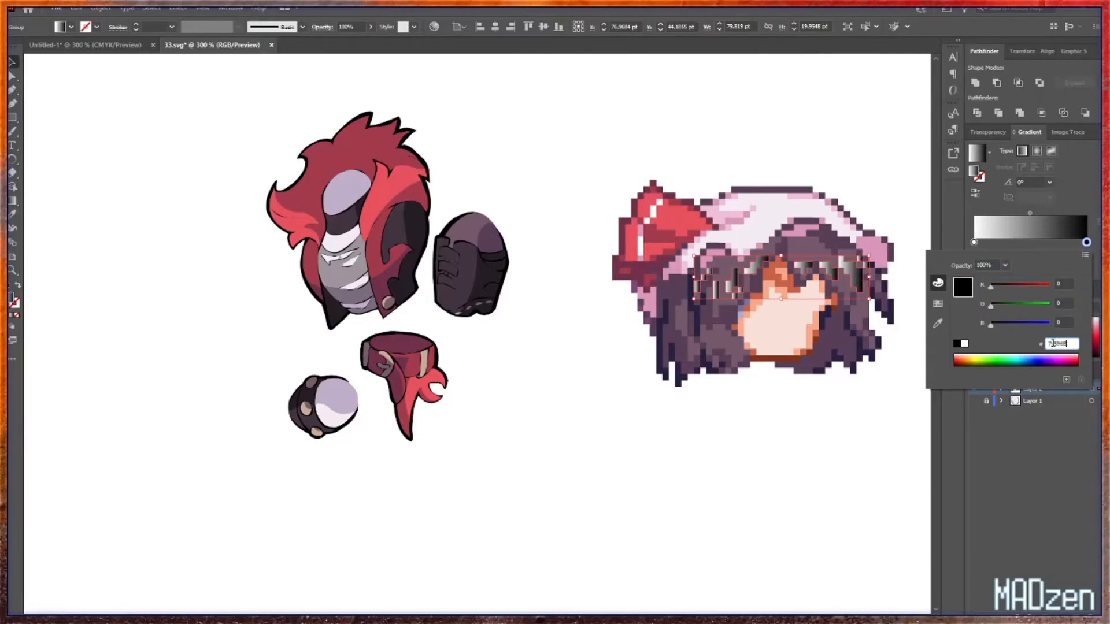
pyautogui.press('Return')
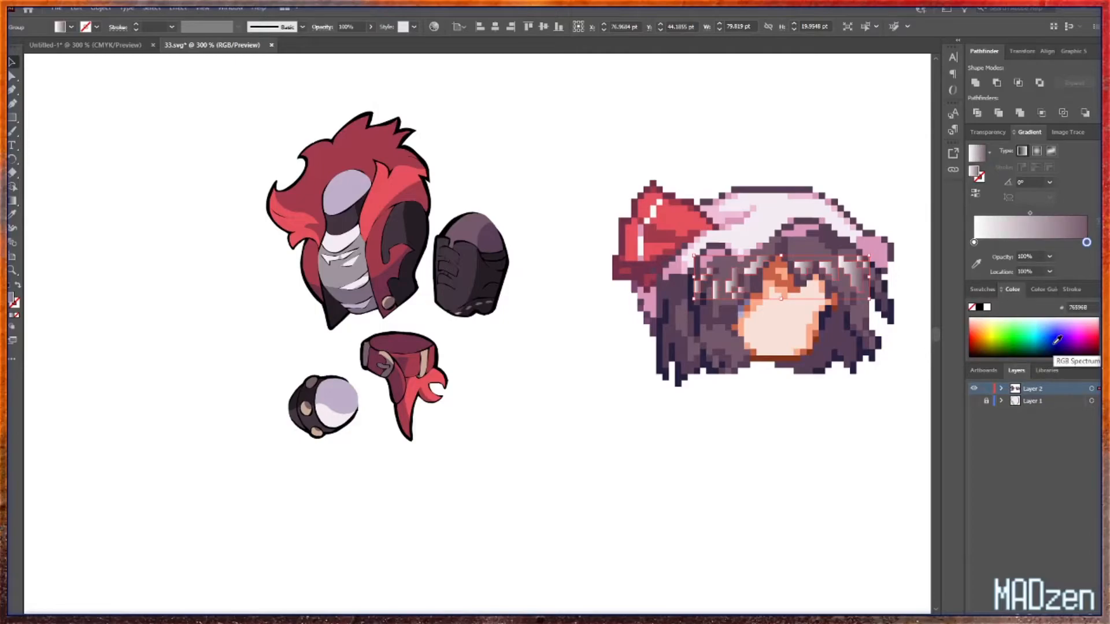
# - Switch the gradient's white stop to RGB colour and set the gradient angle to 90°
pyautogui.click(974, 242)
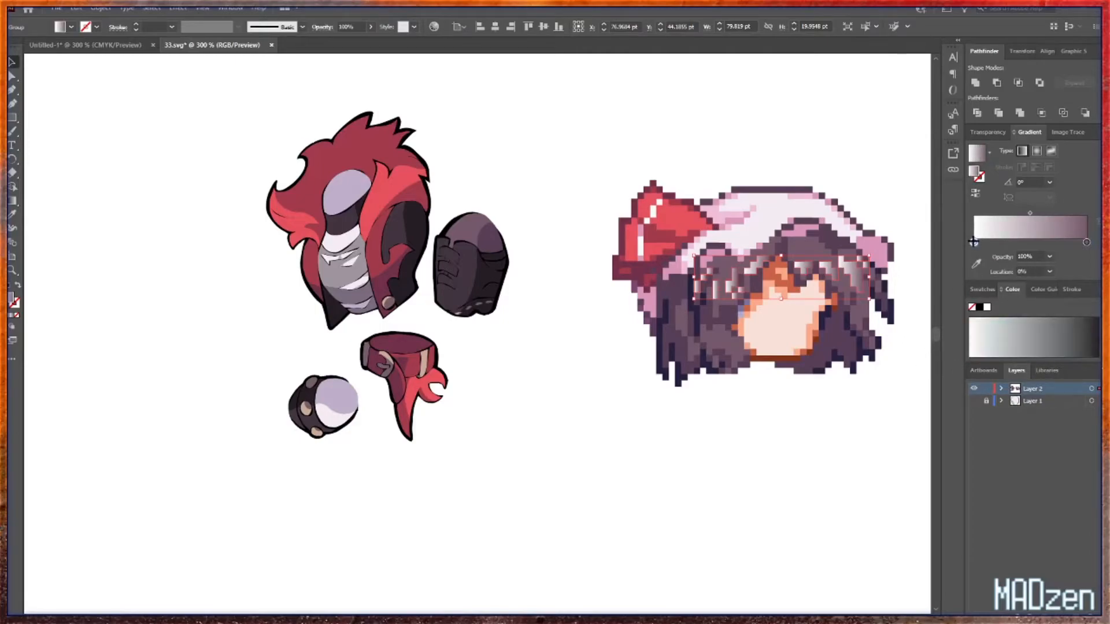
pyautogui.click(1094, 289)
pyautogui.click(1060, 321)
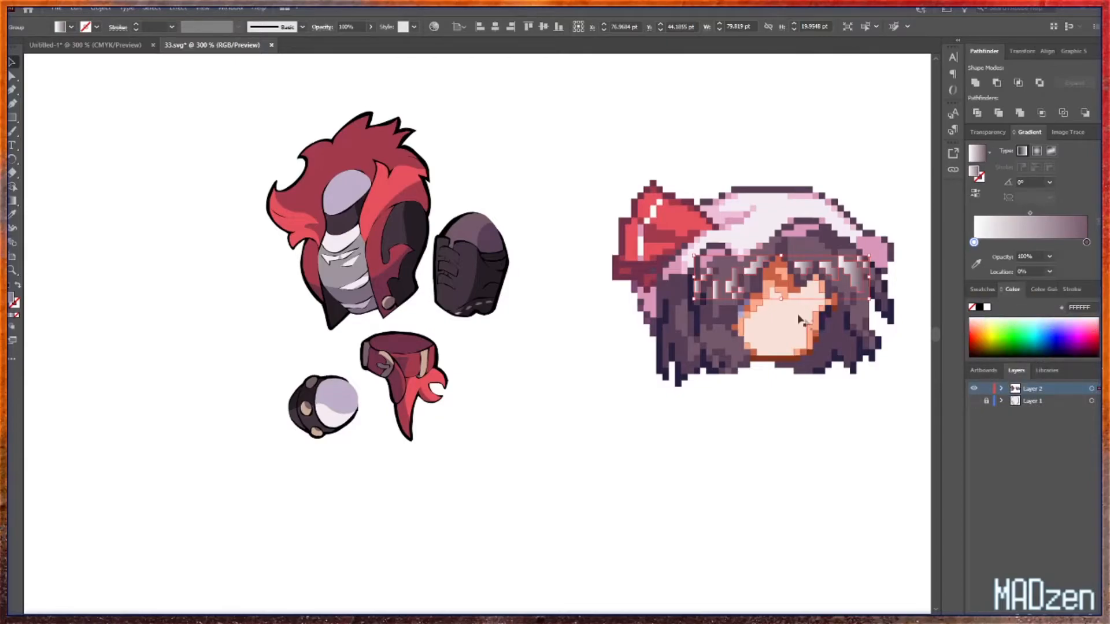
pyautogui.click(1049, 183)
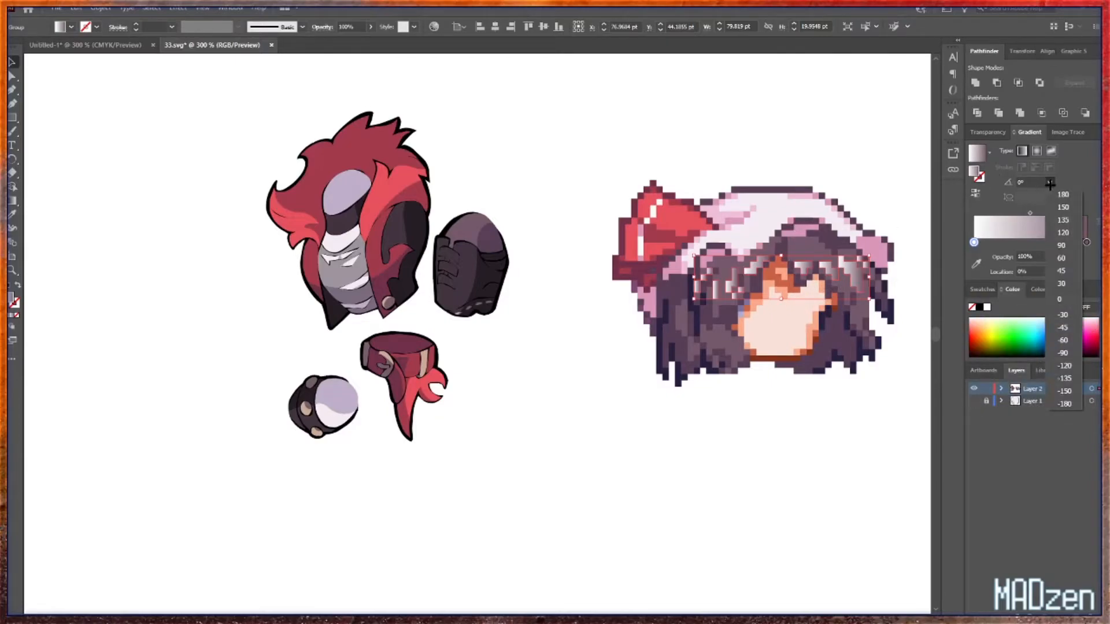
pyautogui.click(1062, 246)
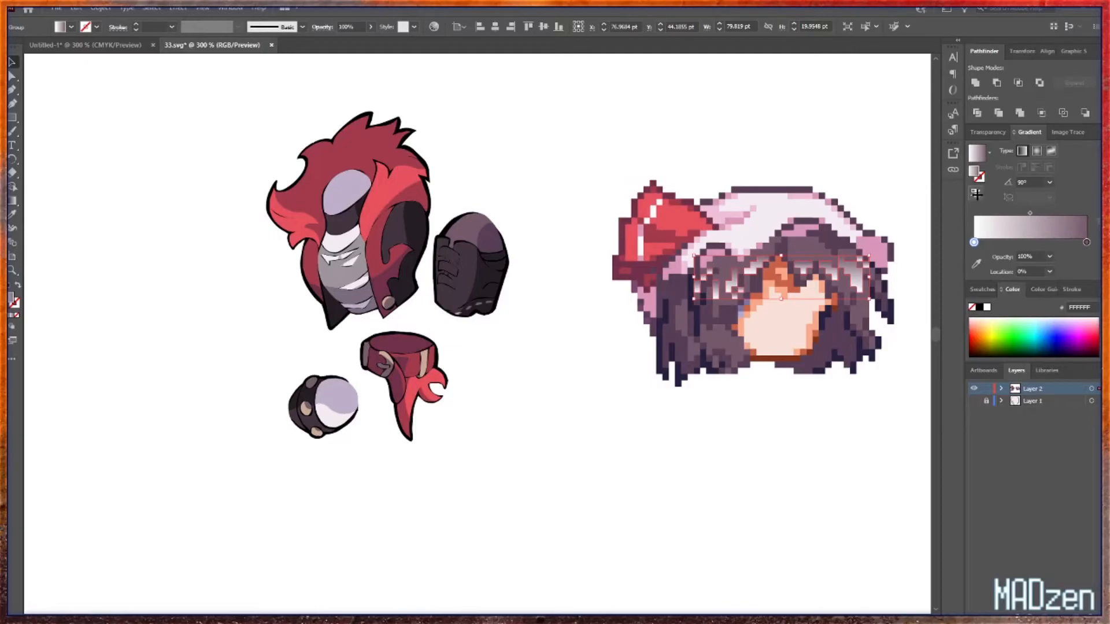
# - Reverse the hair highlight gradient and change its white stop to the pale yellow FEFFD3
pyautogui.click(1008, 197)
pyautogui.click(781, 411)
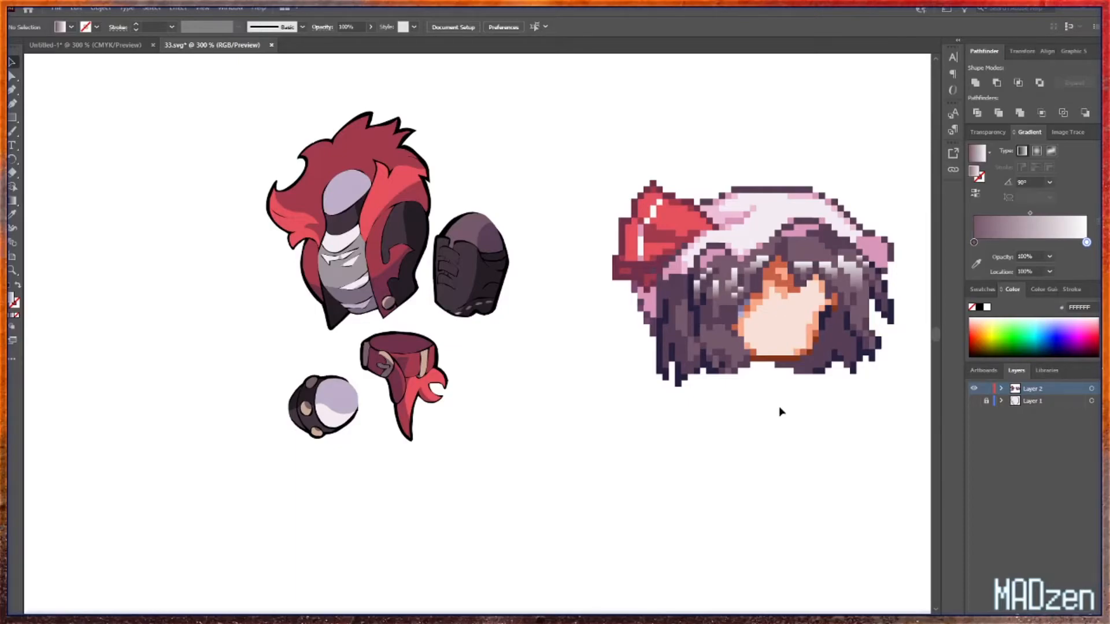
pyautogui.click(734, 287)
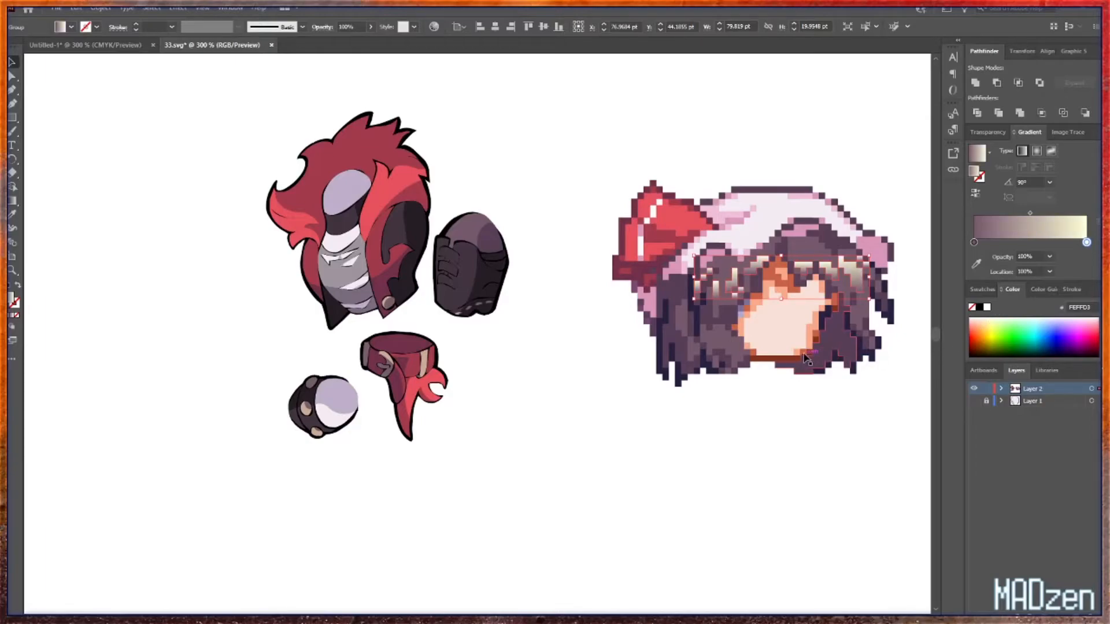
pyautogui.click(647, 432)
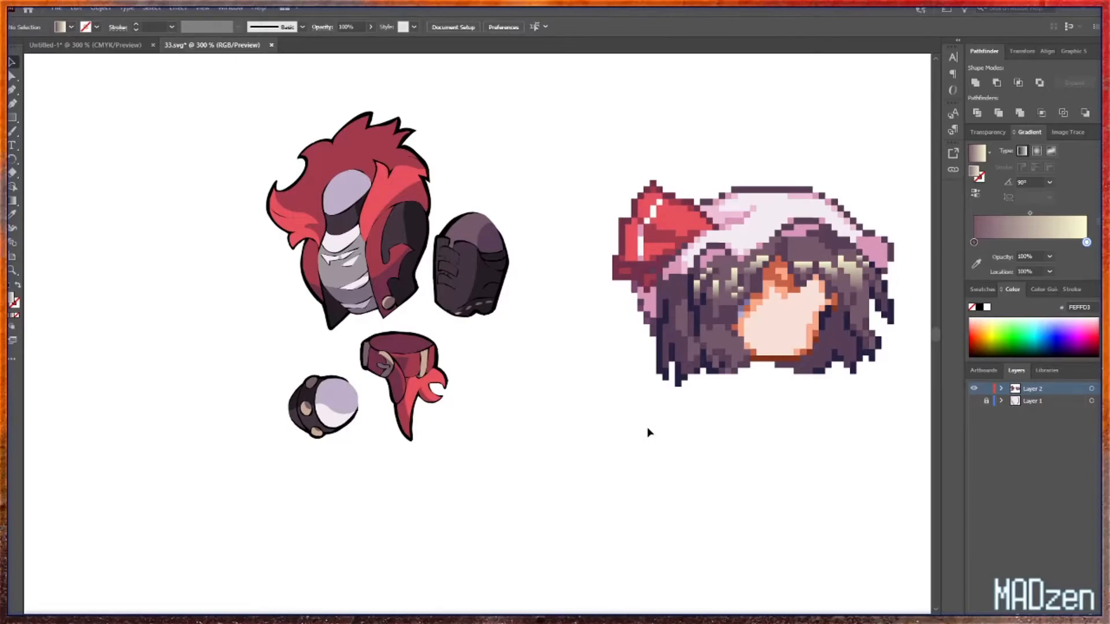
# - Group the leftover blue-purple pixels beside the face and recolour them with the dark purple sampled from the hair
pyautogui.click(751, 306)
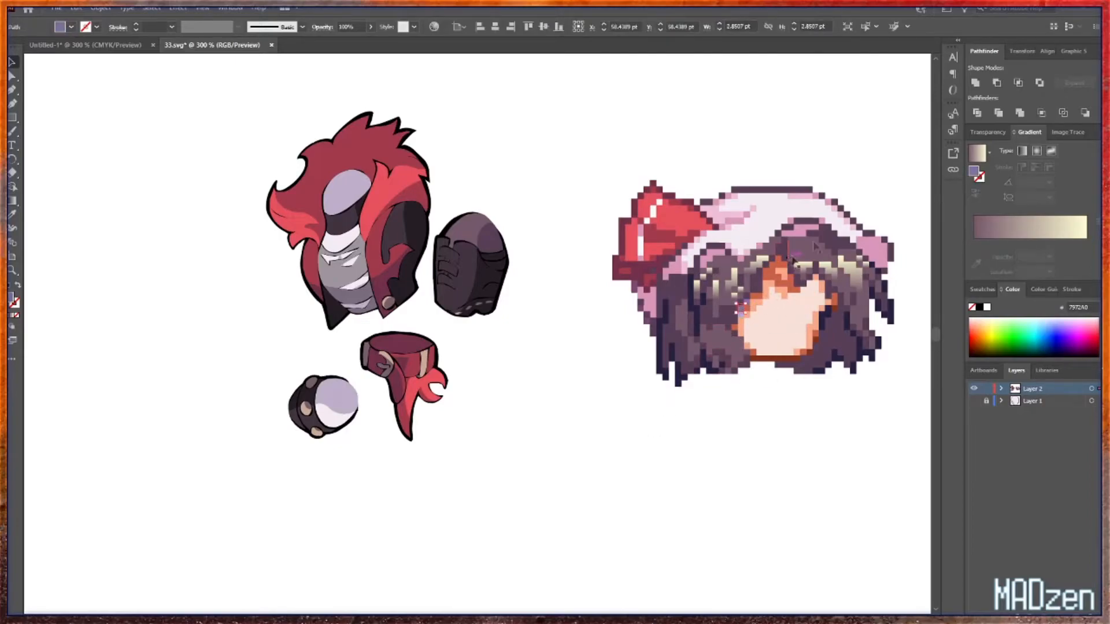
pyautogui.click(866, 27)
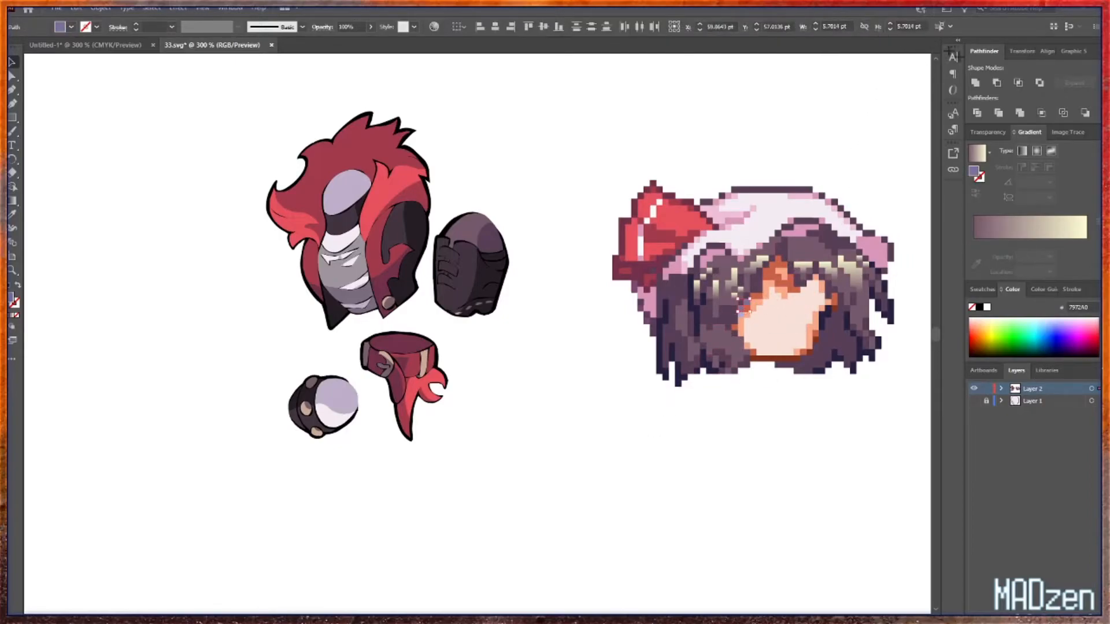
pyautogui.hotkey('ctrl', 'g')
pyautogui.press('i')
pyautogui.click(756, 281)
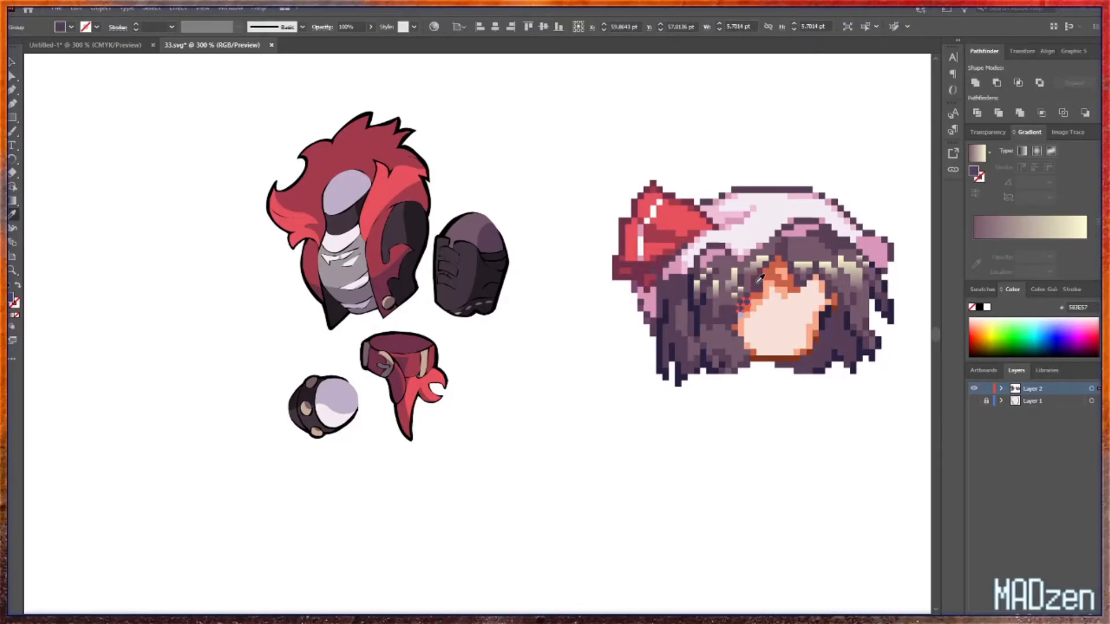
pyautogui.press('v')
pyautogui.click(829, 433)
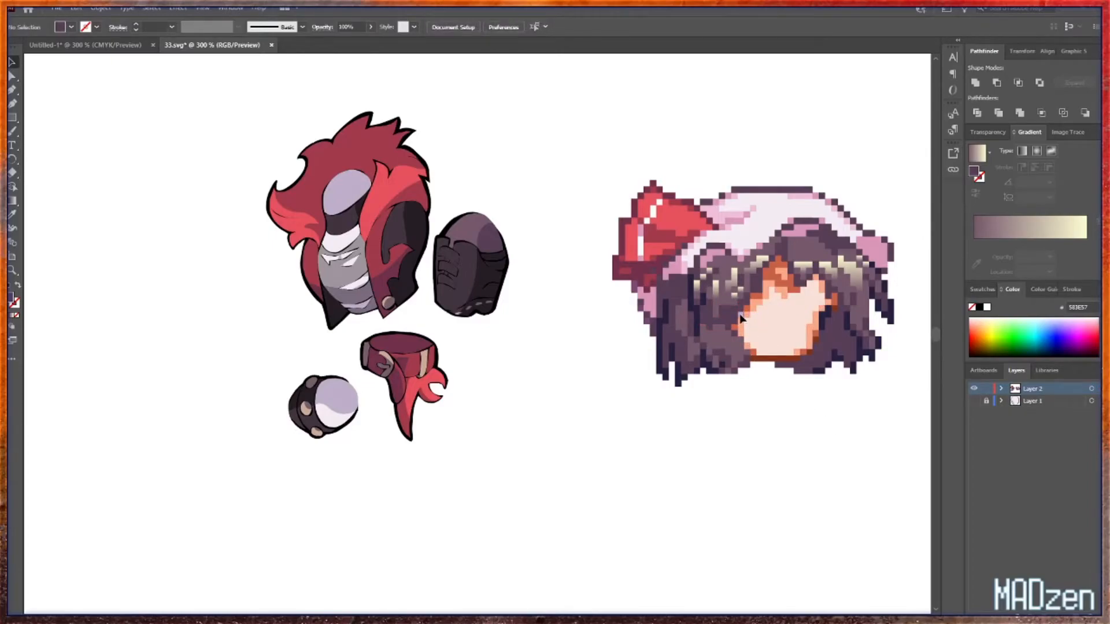
# - Recolour the remaining stray pixels at the face's edge with the orange sampled from the face's upper outline
pyautogui.click(743, 317)
pyautogui.press('i')
pyautogui.click(772, 271)
pyautogui.press('v')
pyautogui.click(768, 501)
# - Recolour the hat's pink shading in dark and grey tones and the ribbon's white highlights with the tan sampled from the round piece's studs
pyautogui.scroll(3, 768, 503)
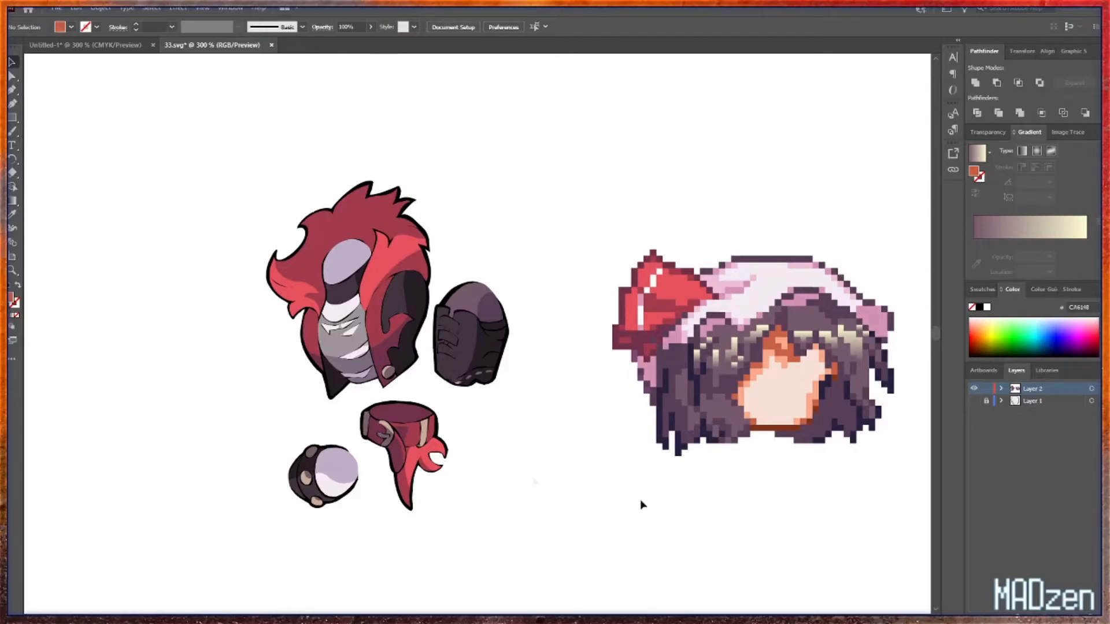
pyautogui.click(632, 392)
pyautogui.click(641, 304)
pyautogui.press('i')
pyautogui.click(312, 471)
pyautogui.click(308, 475)
pyautogui.press('v')
pyautogui.click(645, 318)
pyautogui.click(640, 316)
pyautogui.press('i')
pyautogui.click(307, 477)
pyautogui.press('v')
pyautogui.click(534, 519)
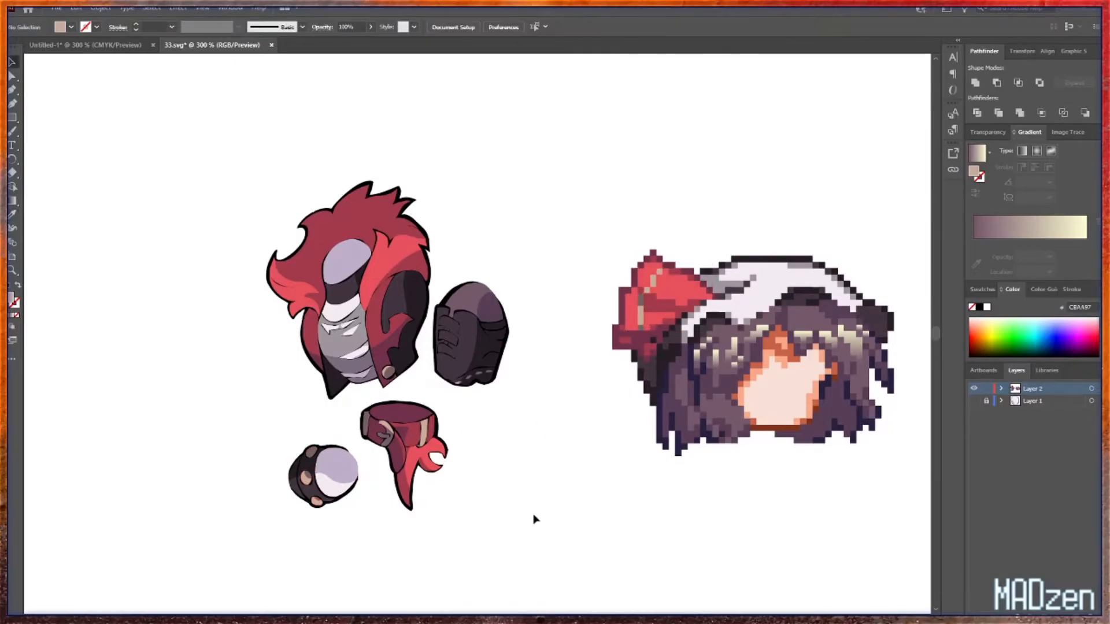
# - Recolour the hair's dark navy outline strands with the black sampled from the boot-like piece
pyautogui.click(661, 424)
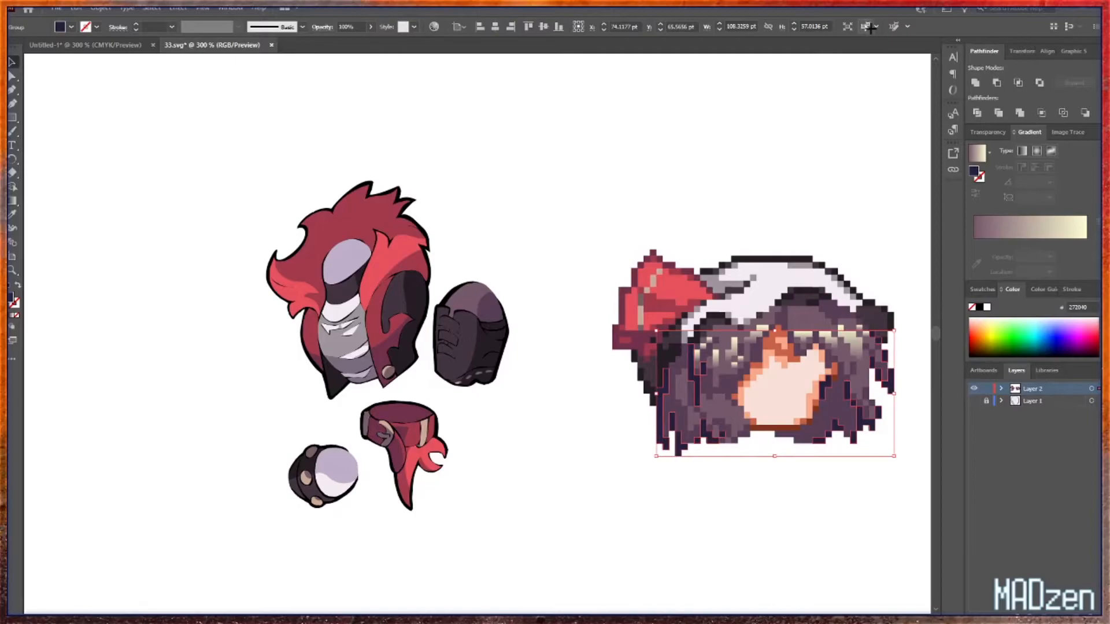
pyautogui.press('i')
pyautogui.click(345, 285)
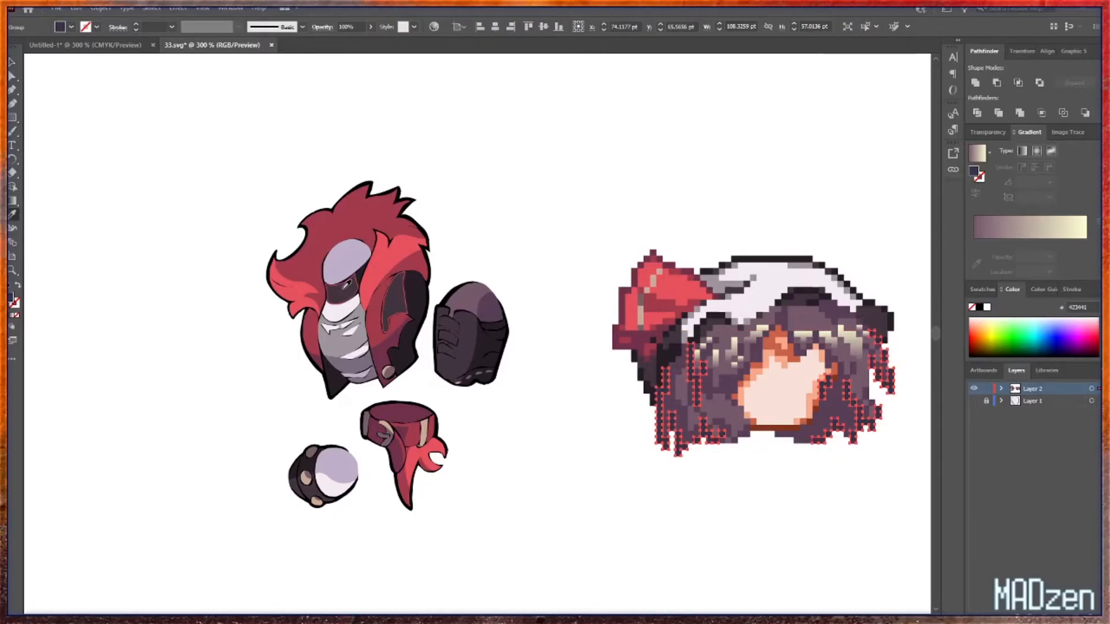
pyautogui.click(446, 332)
pyautogui.press('v')
pyautogui.click(586, 495)
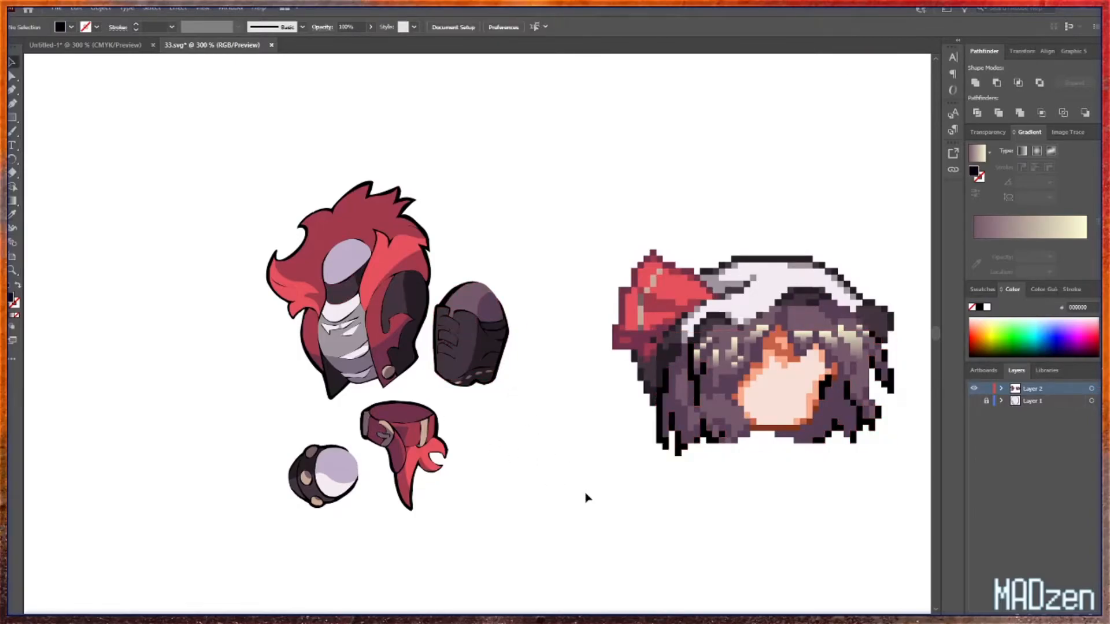
# - Recolour the hat's dark shadow areas with the black sampled from the hair's outline strands
pyautogui.click(669, 395)
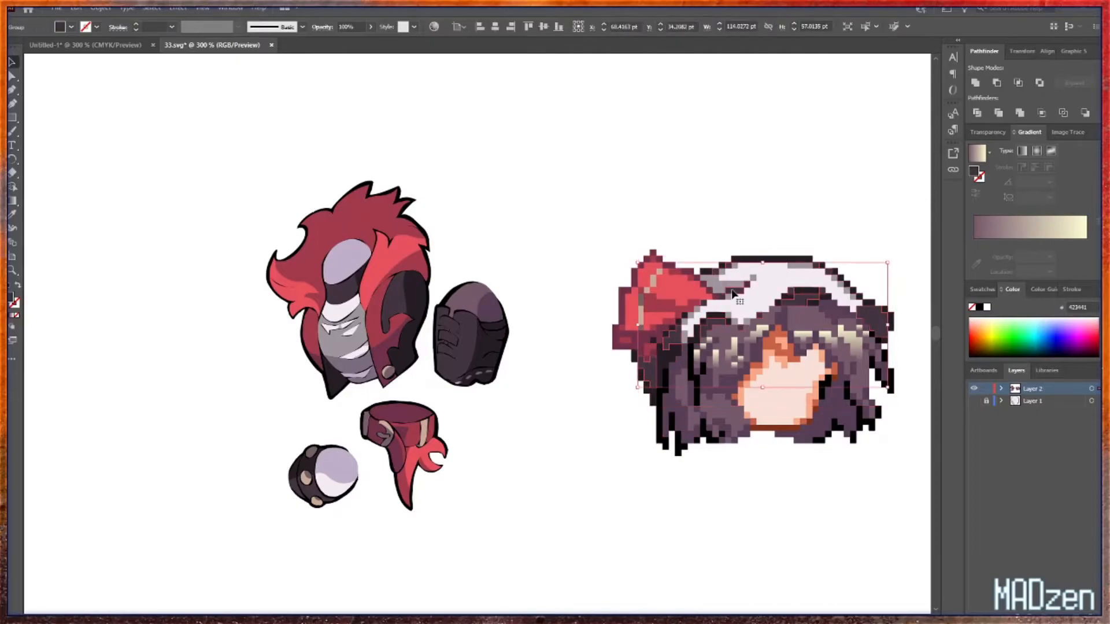
pyautogui.press('i')
pyautogui.click(660, 419)
pyautogui.press('v')
pyautogui.click(597, 465)
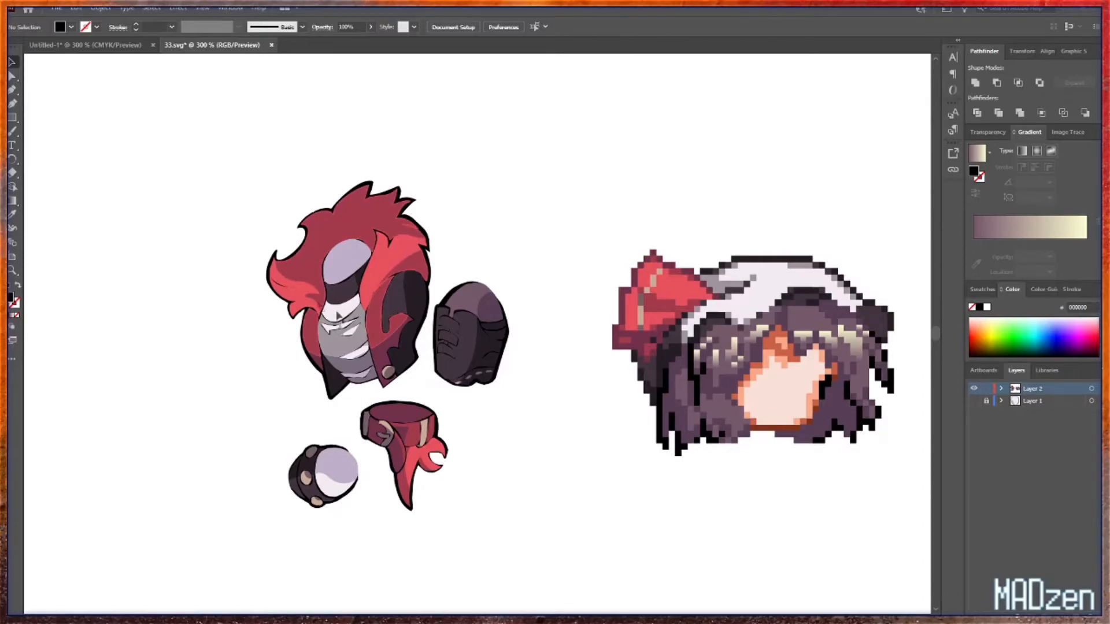
# - Move the red-jacketed character's vector parts from 33.svg into the Untitled-1 document, placing them beside the pixel-art heads outside the artboard
pyautogui.moveTo(176, 201); pyautogui.dragTo(495, 520)
pyautogui.press('Delete')
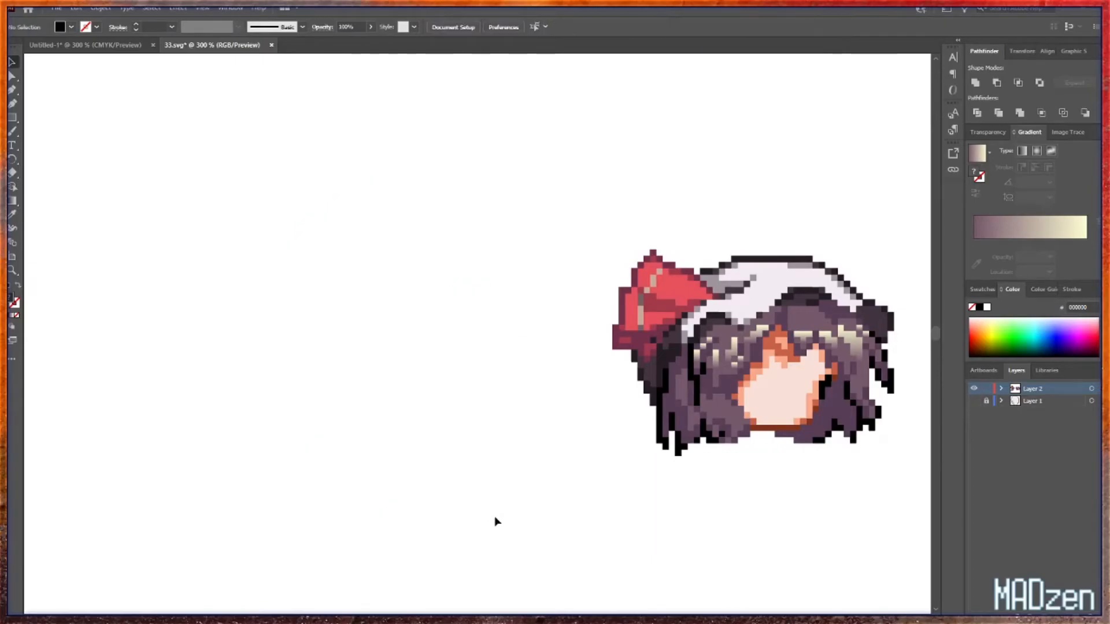
pyautogui.click(86, 44)
pyautogui.click(289, 377)
pyautogui.hotkey('ctrl', 'v')
pyautogui.moveTo(464, 305); pyautogui.dragTo(287, 325)
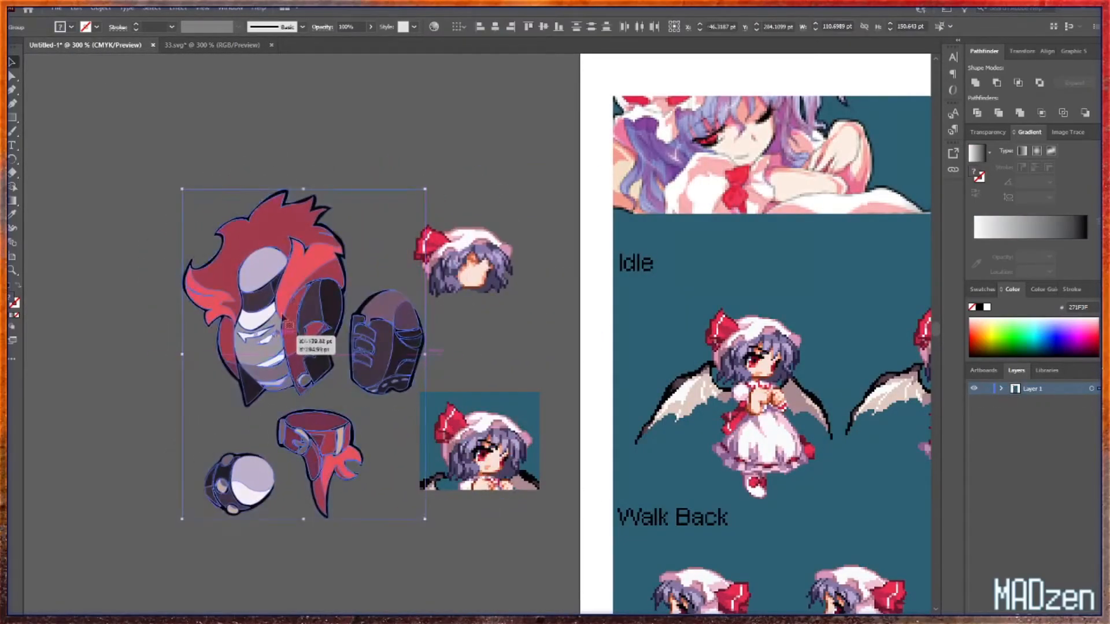
pyautogui.click(388, 120)
# - Save the Untitled-1 document as RemiliaScratch in Adobe Illustrator format in the SmartSprite > Volkov > YoungVamp folder
pyautogui.click(56, 8)
pyautogui.click(86, 125)
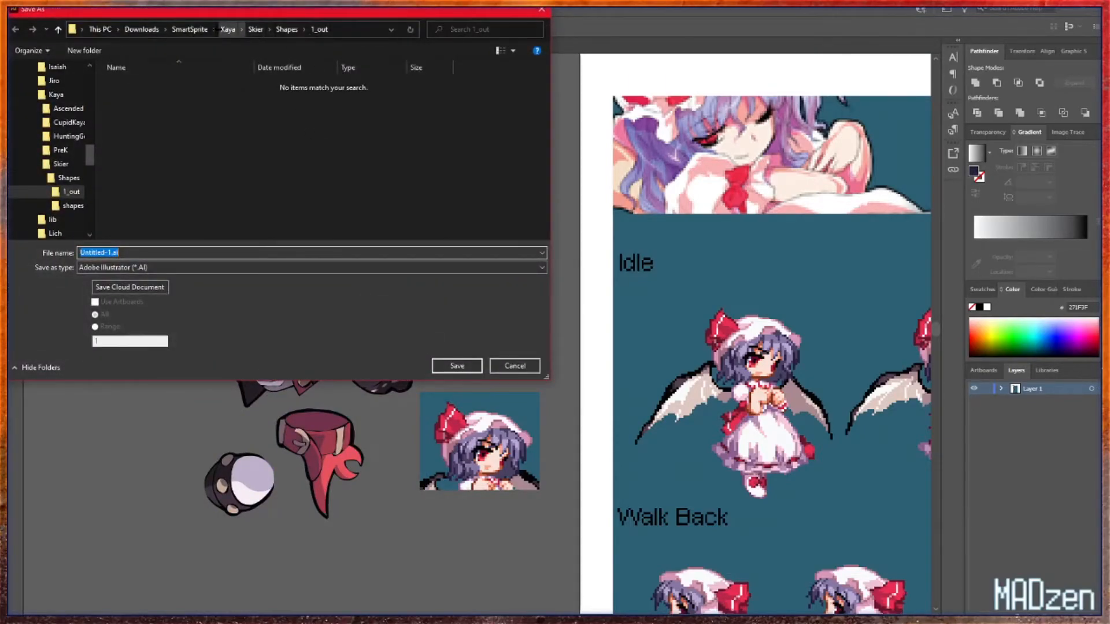
pyautogui.click(189, 29)
pyautogui.scroll(-9, 152, 206)
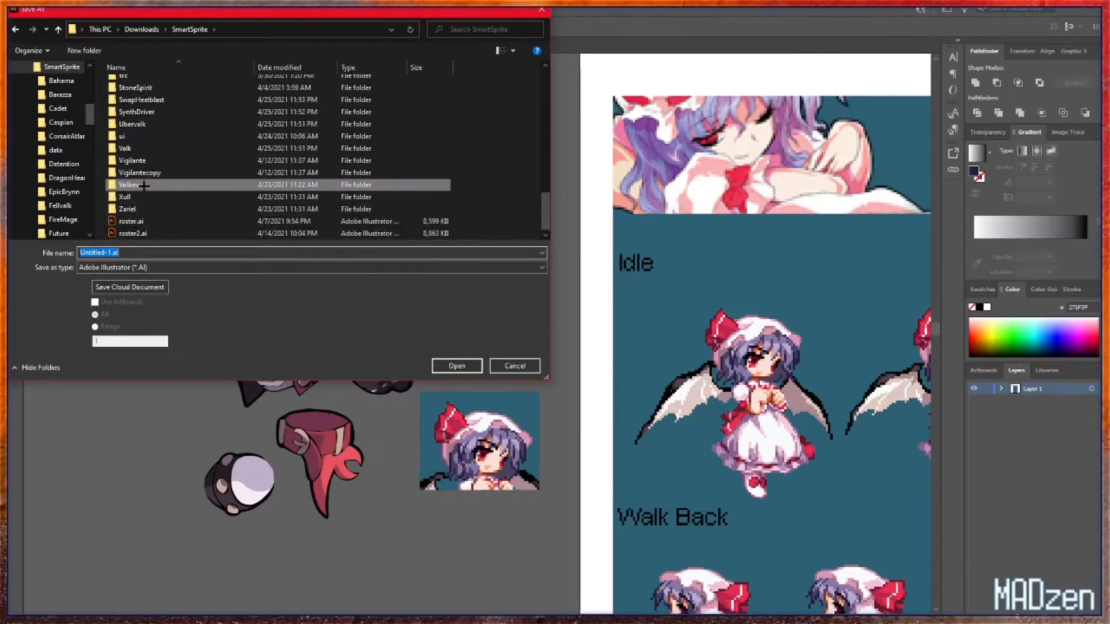
pyautogui.doubleClick(141, 184)
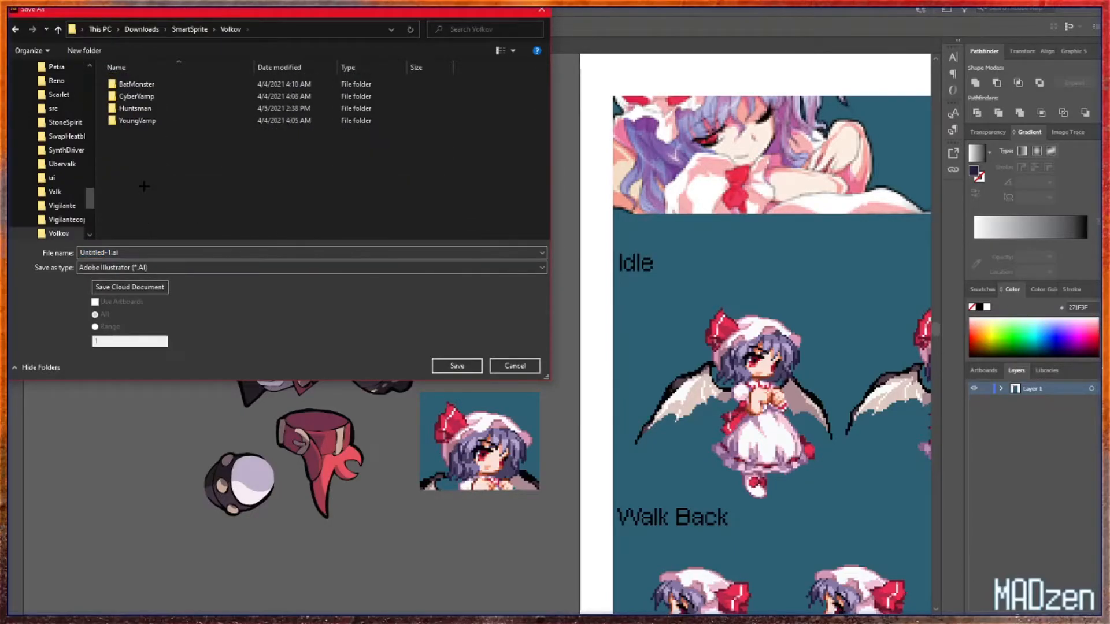
pyautogui.doubleClick(136, 120)
pyautogui.doubleClick(110, 252)
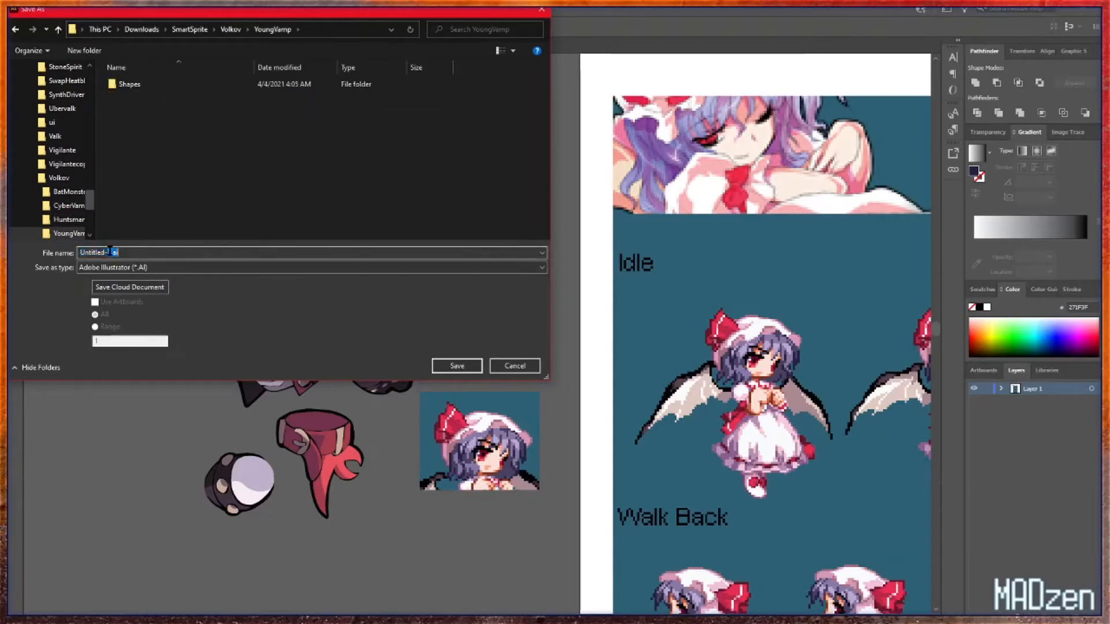
pyautogui.moveTo(114, 253); pyautogui.dragTo(81, 252)
pyautogui.write('RemiliaScratch')
pyautogui.press('Return')
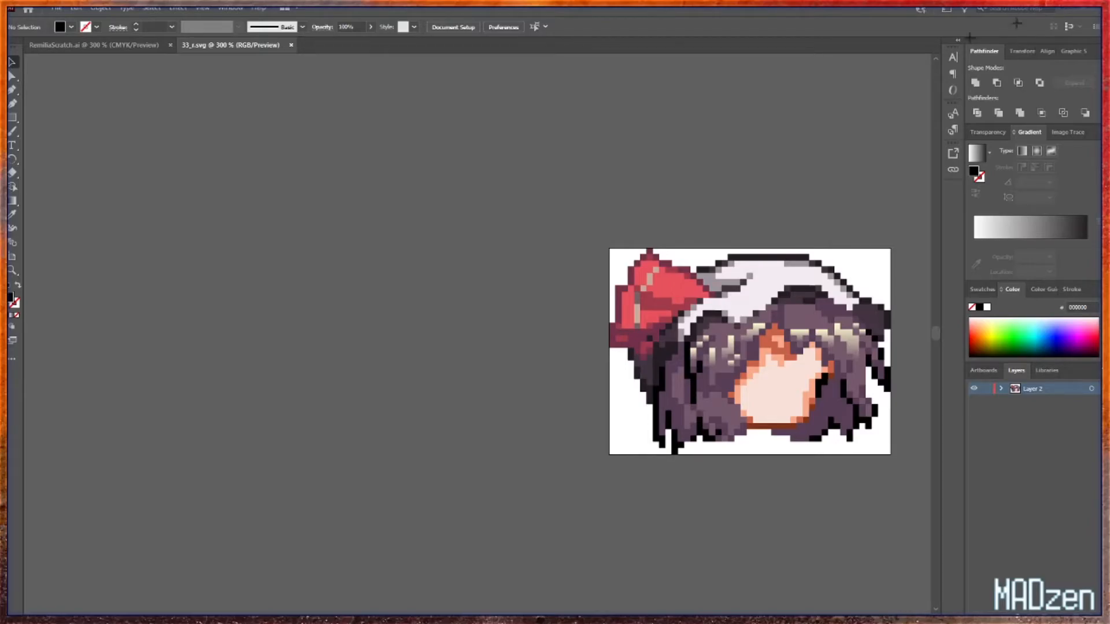
# - Open the eyes shape 5229.svg and the mouth shape 4074.svg from the YoungVamp Shapes folder
pyautogui.moveTo(508, 614)
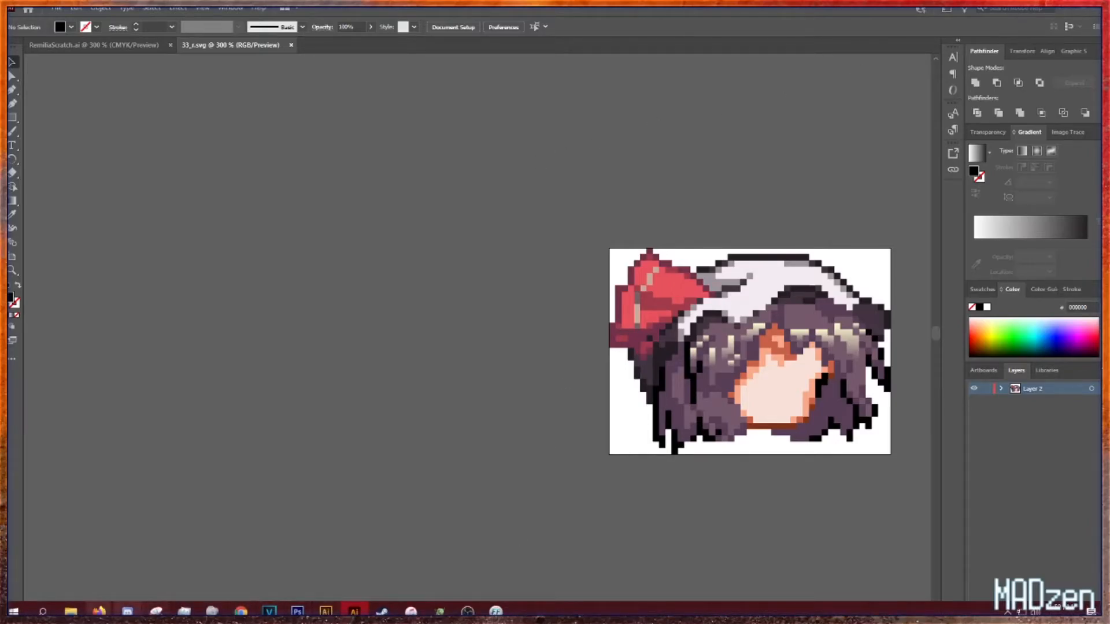
pyautogui.click(70, 610)
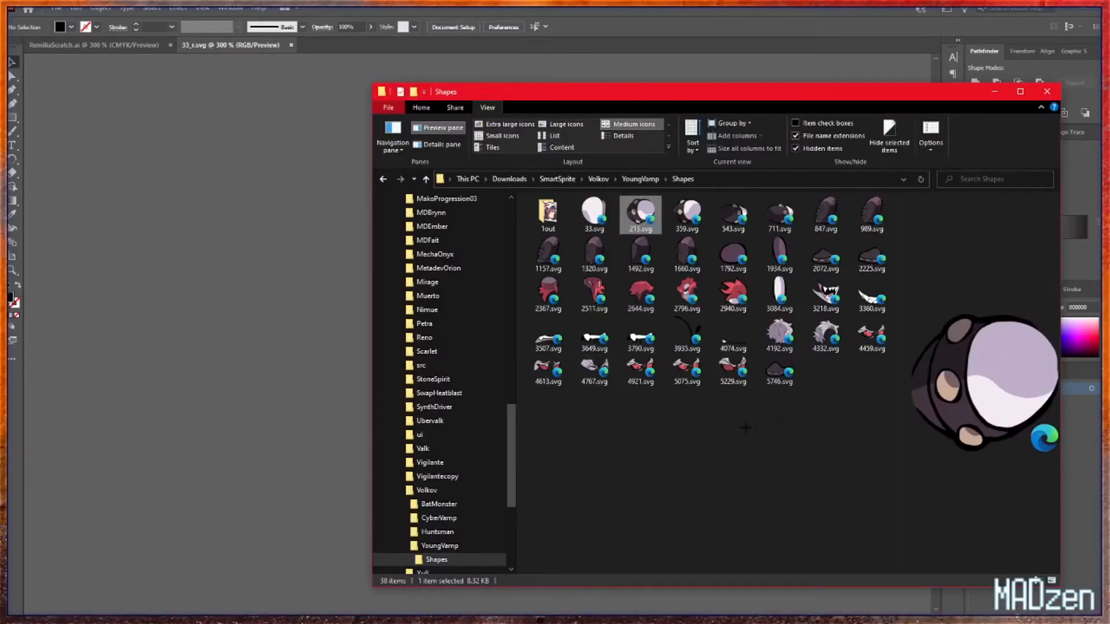
pyautogui.click(732, 367)
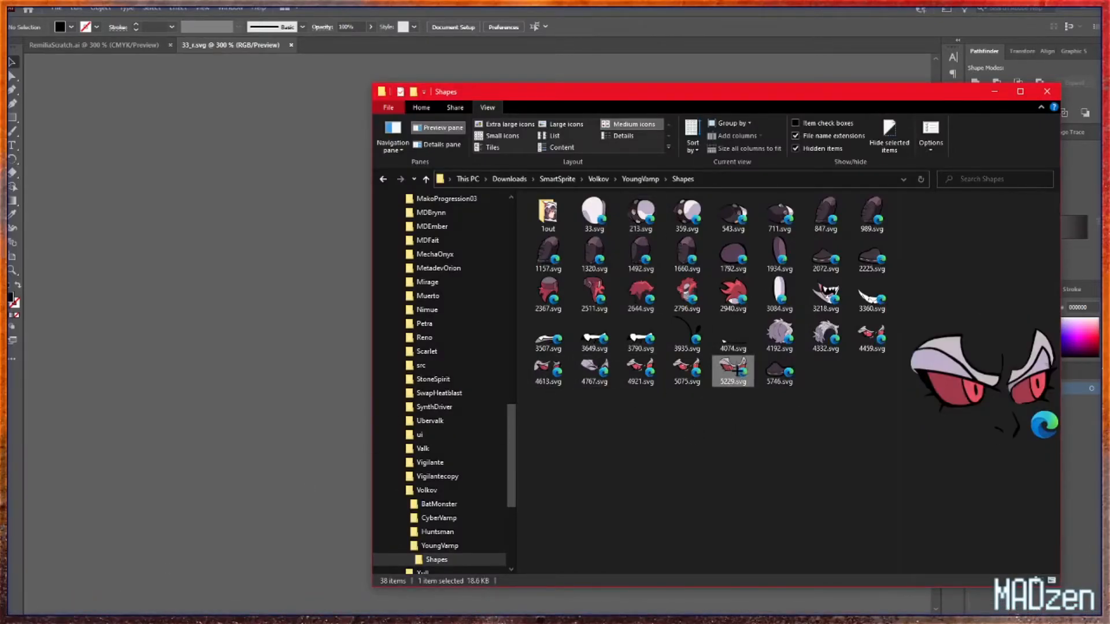
pyautogui.moveTo(732, 368); pyautogui.dragTo(213, 287)
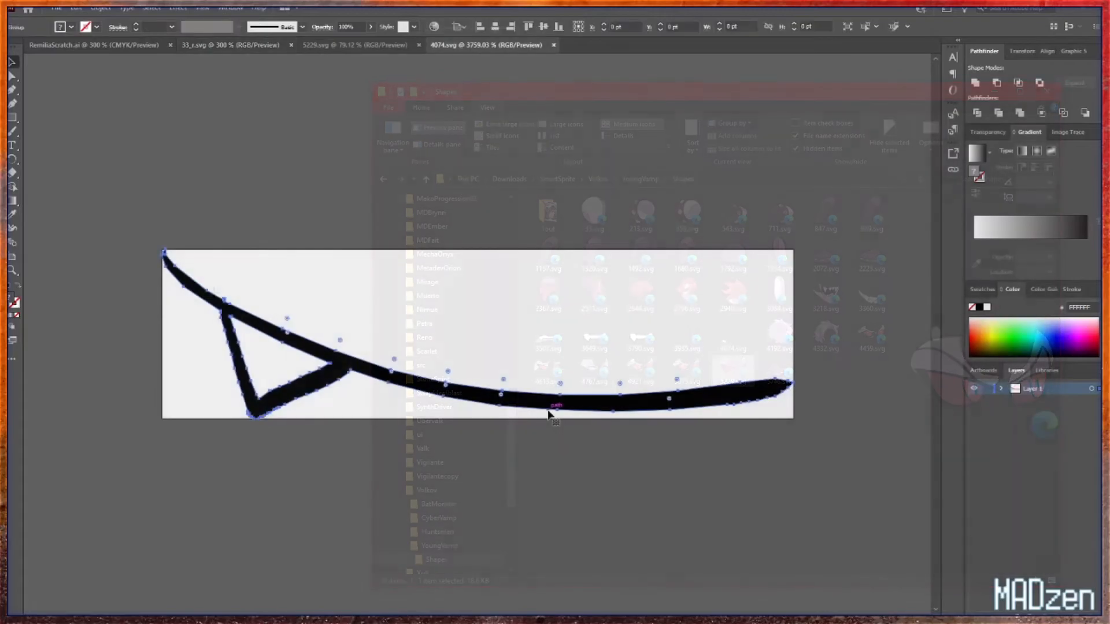
# - Delete the mouth line in 4074.svg, save the empty artboard as mouth_blank.svg in the 1out folder with the default SVG options, and close it
pyautogui.press('Delete')
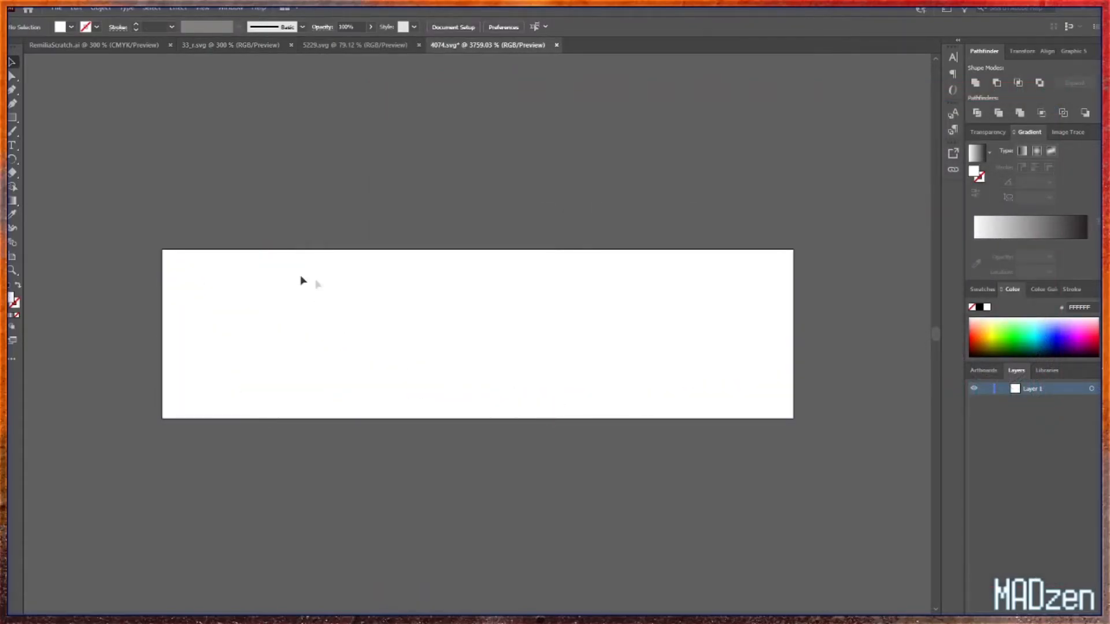
pyautogui.click(56, 8)
pyautogui.click(100, 126)
pyautogui.doubleClick(120, 85)
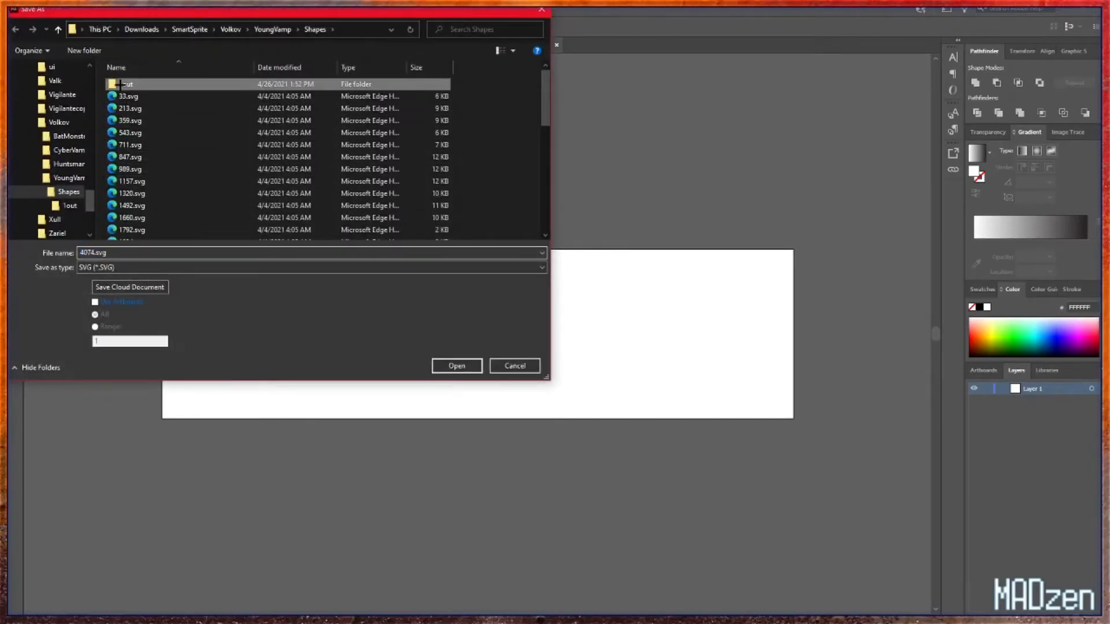
pyautogui.click(95, 252)
pyautogui.doubleClick(88, 253)
pyautogui.write('mouth_blank')
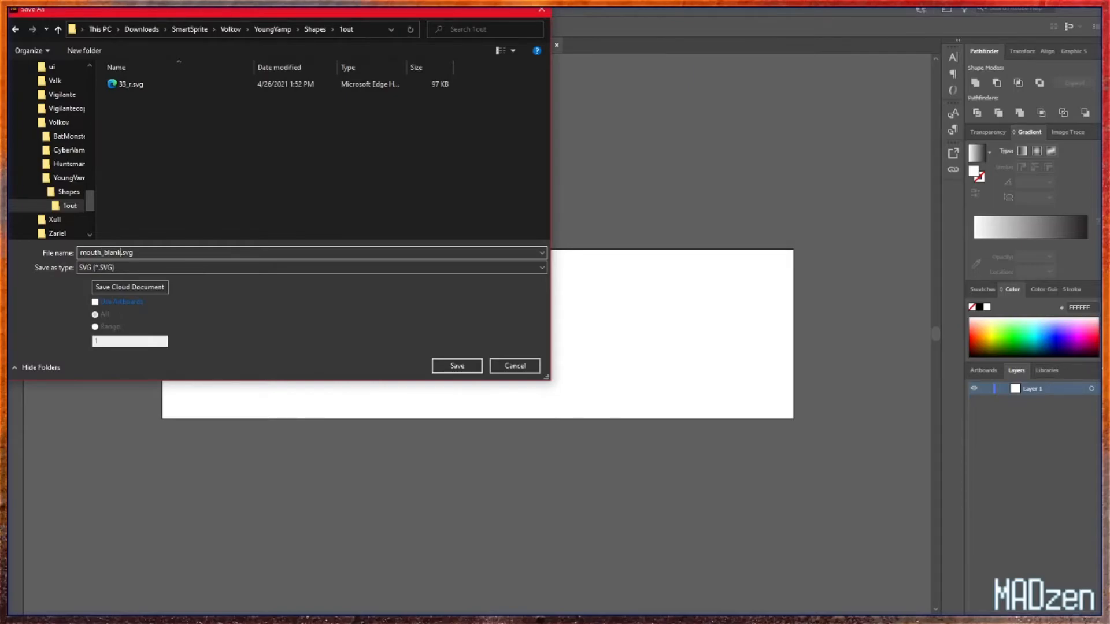
pyautogui.press('Return')
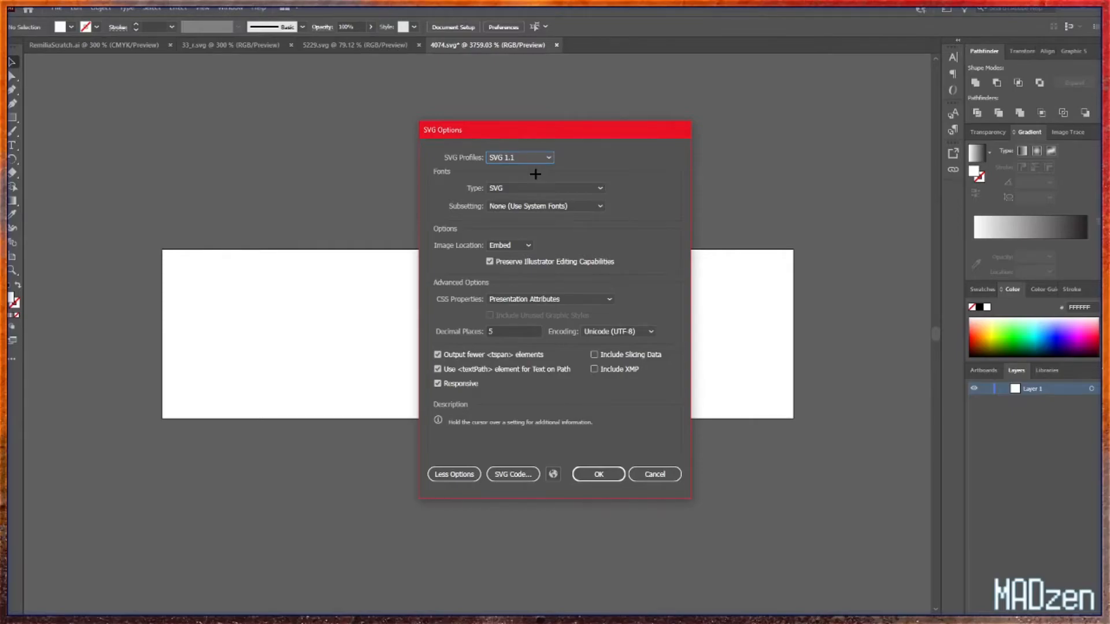
pyautogui.click(598, 474)
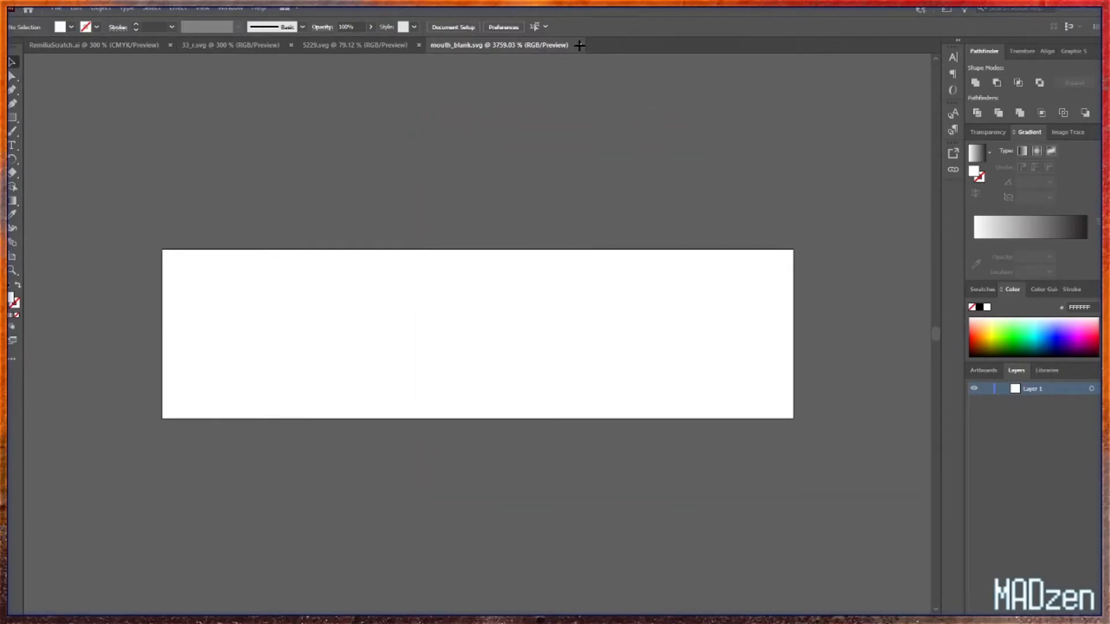
pyautogui.click(578, 45)
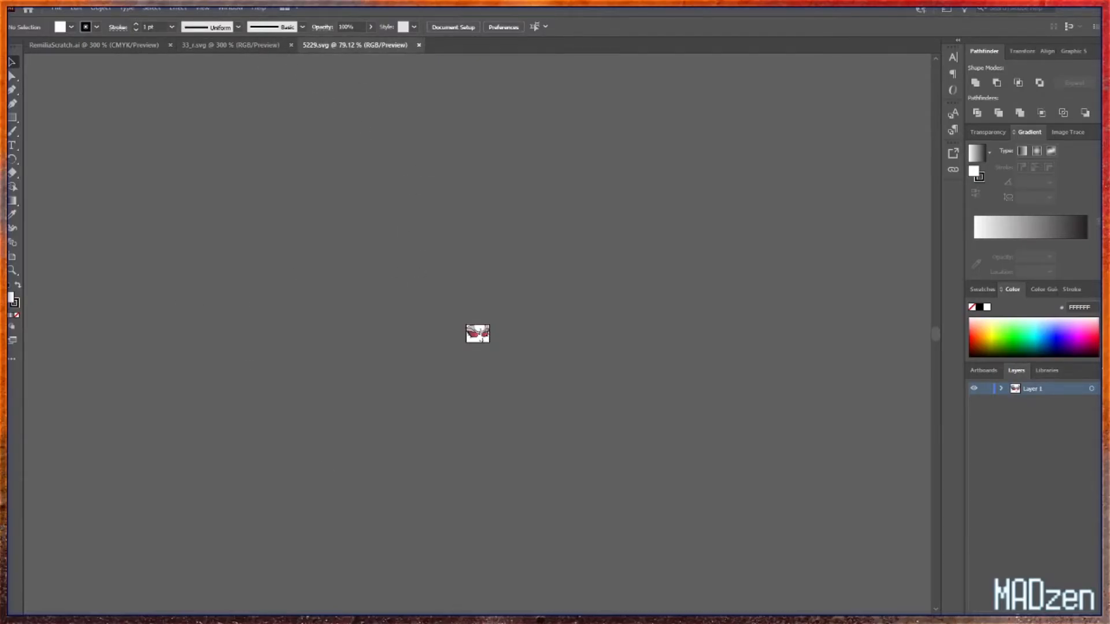
# - In RemiliaScratch.ai, mask the lower pixel-art head down to its eye and face area, about 18 by 15 pt
pyautogui.click(92, 45)
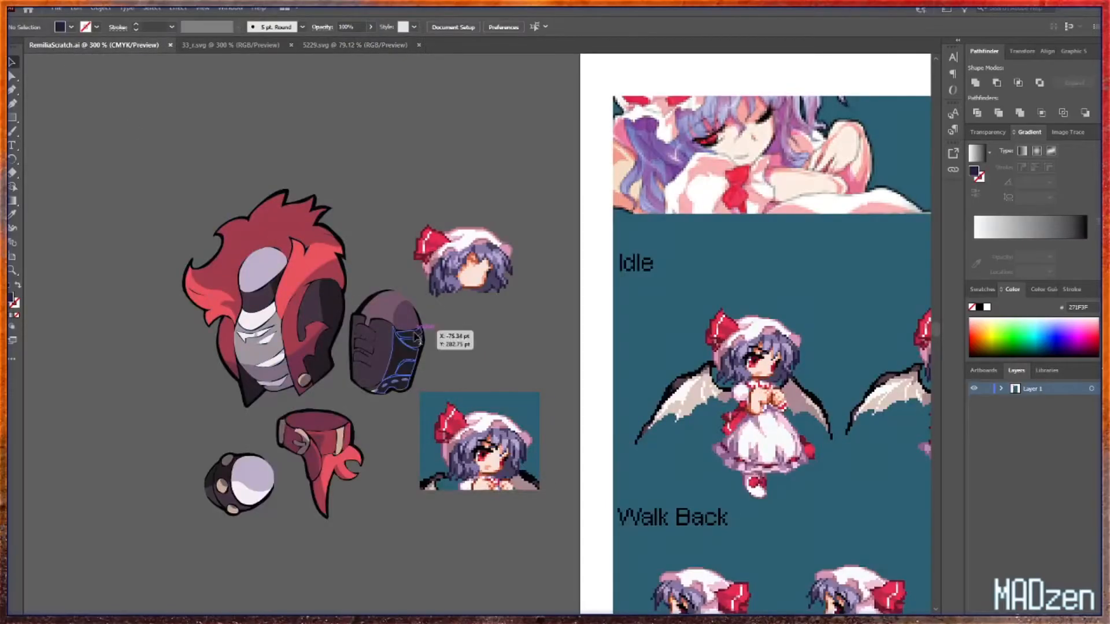
pyautogui.scroll(-4, 549, 490)
pyautogui.scroll(-1, 467, 477)
pyautogui.scroll(4, 467, 478)
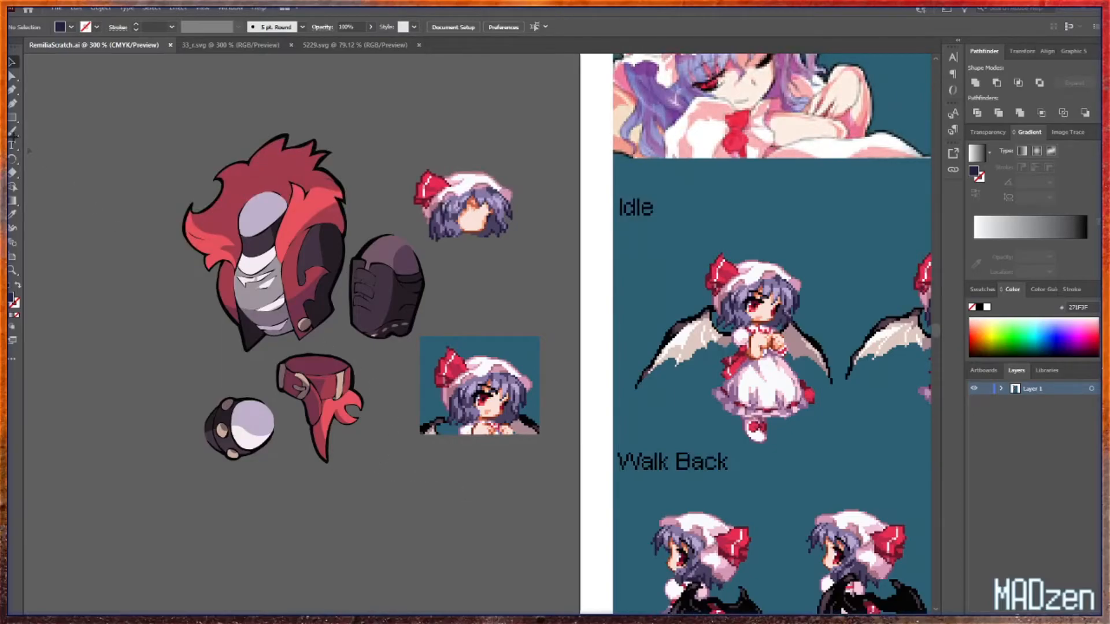
pyautogui.click(12, 61)
pyautogui.click(473, 399)
pyautogui.rightClick(484, 400)
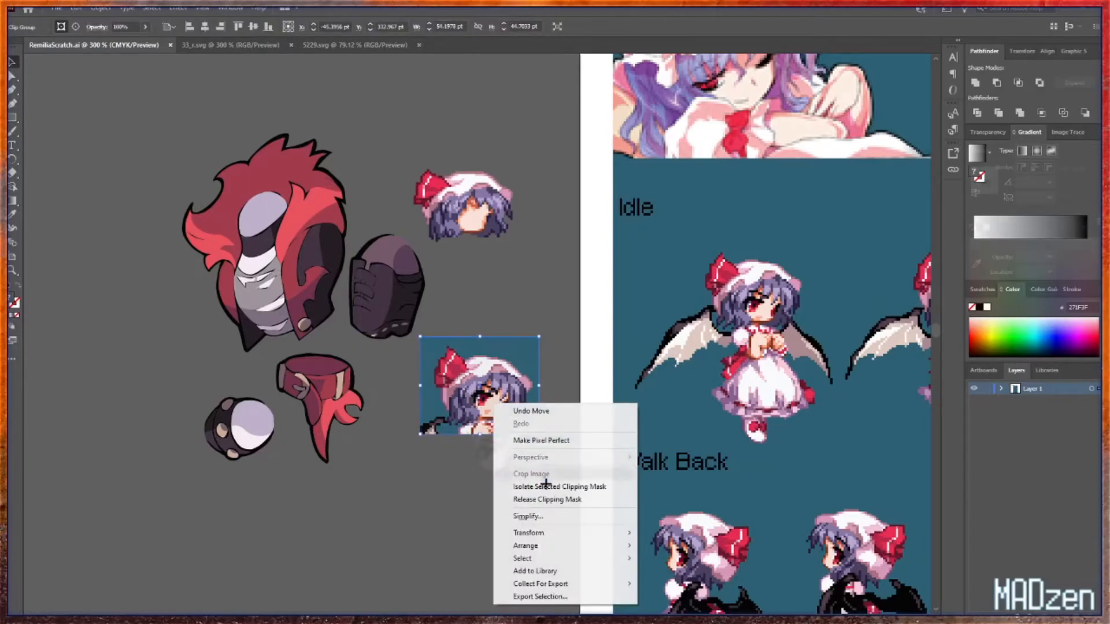
pyautogui.click(520, 411)
# - Flatten the transparency of the masked face crop with the High Resolution preset and ungroup the result
pyautogui.click(101, 7)
pyautogui.click(153, 220)
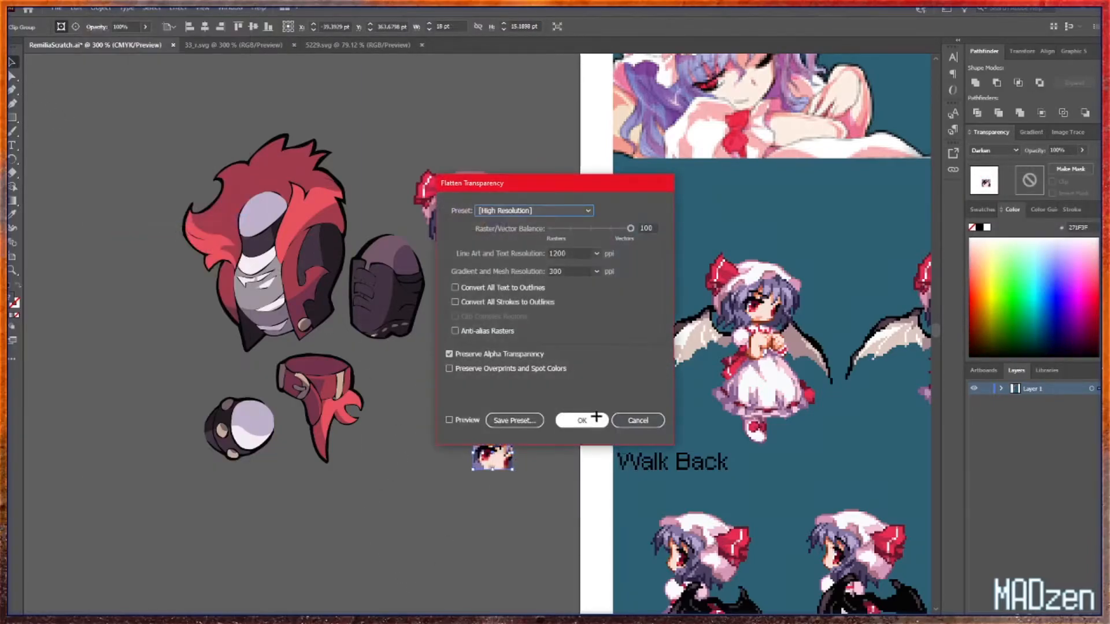
pyautogui.click(592, 419)
pyautogui.rightClick(502, 456)
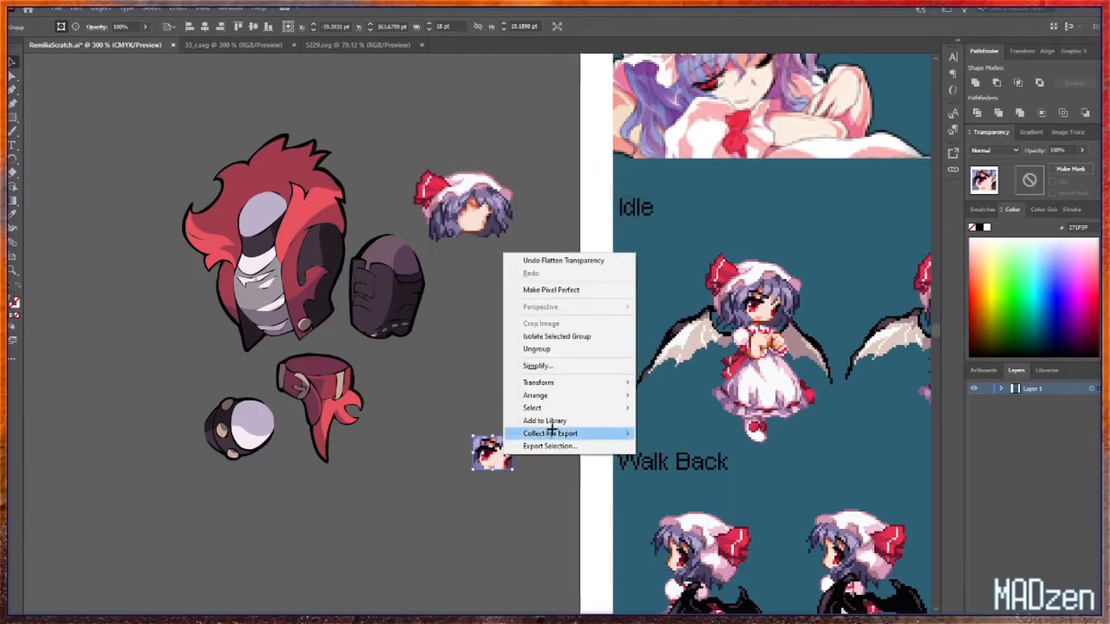
pyautogui.click(545, 350)
# - Release the nested clipping masks left on the flattened face crop
pyautogui.click(455, 540)
pyautogui.rightClick(494, 479)
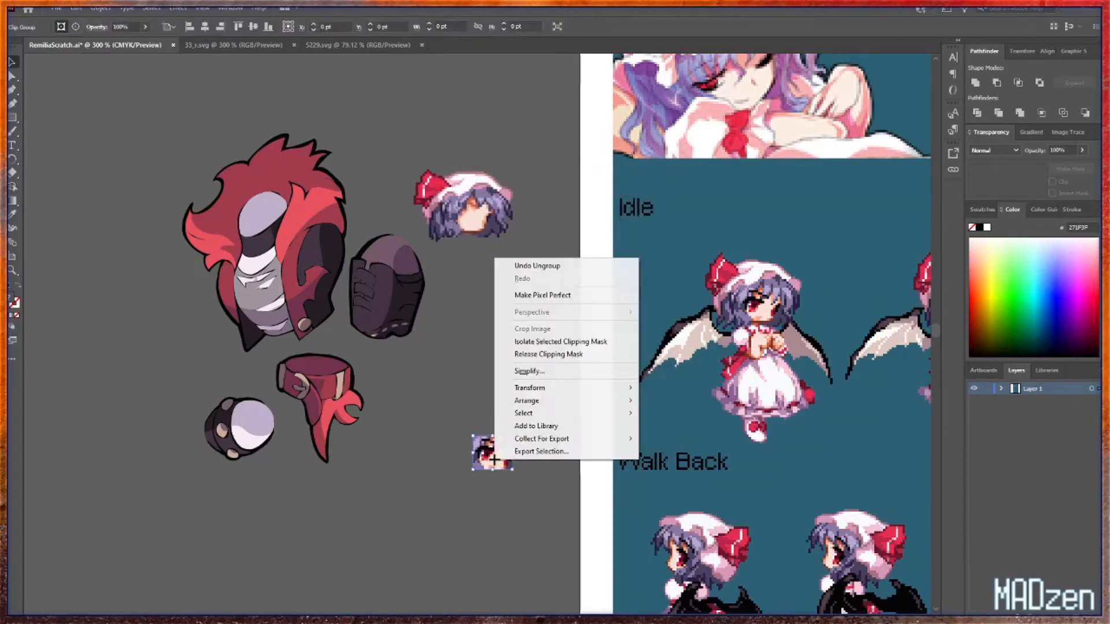
pyautogui.click(529, 355)
pyautogui.click(493, 453)
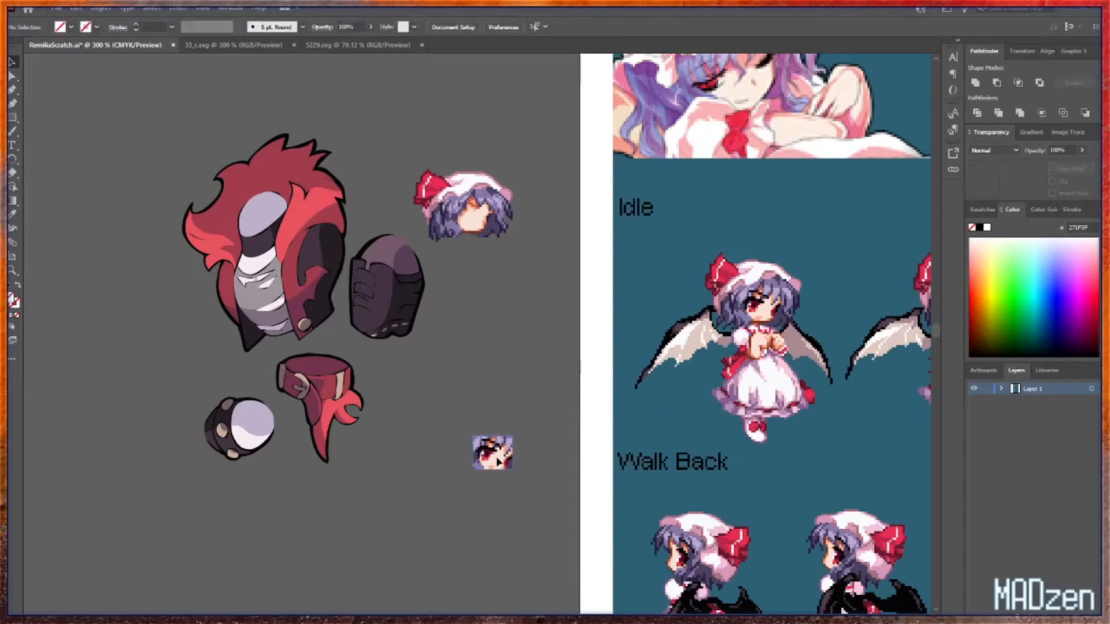
pyautogui.rightClick(494, 455)
pyautogui.click(547, 355)
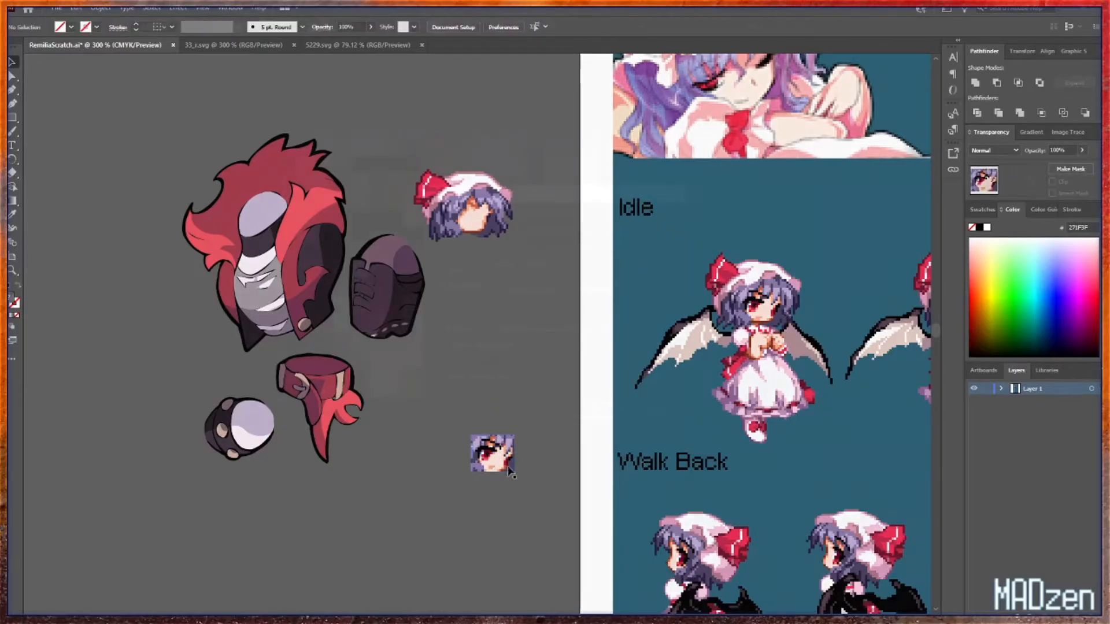
# - Rasterize the face crop in CMYK at 900 ppi with a transparent background
pyautogui.write('00')
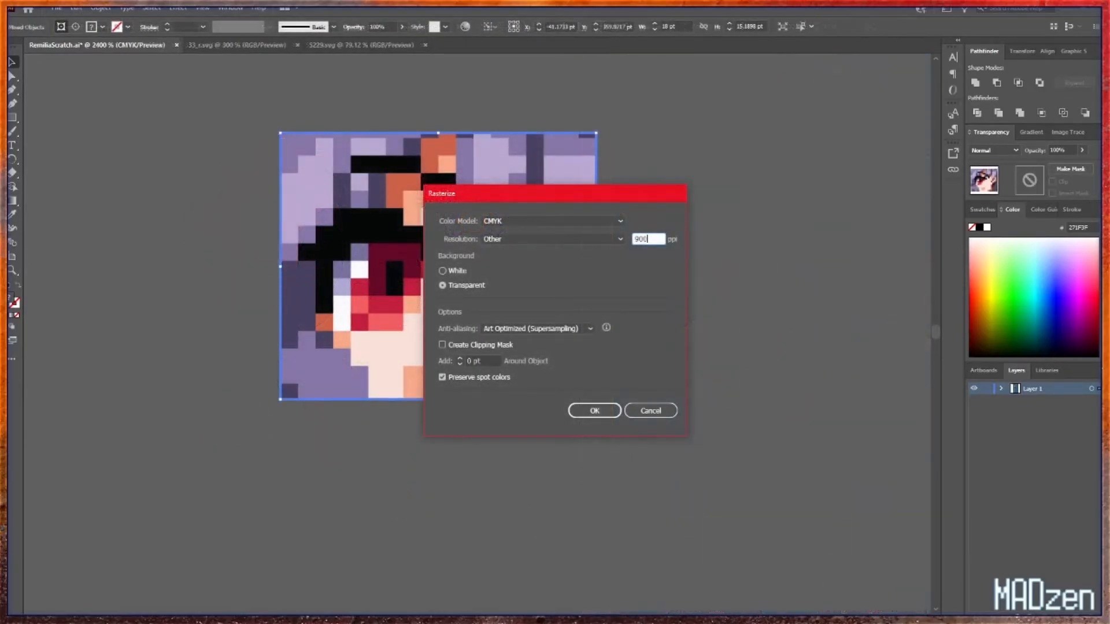
pyautogui.press('Return')
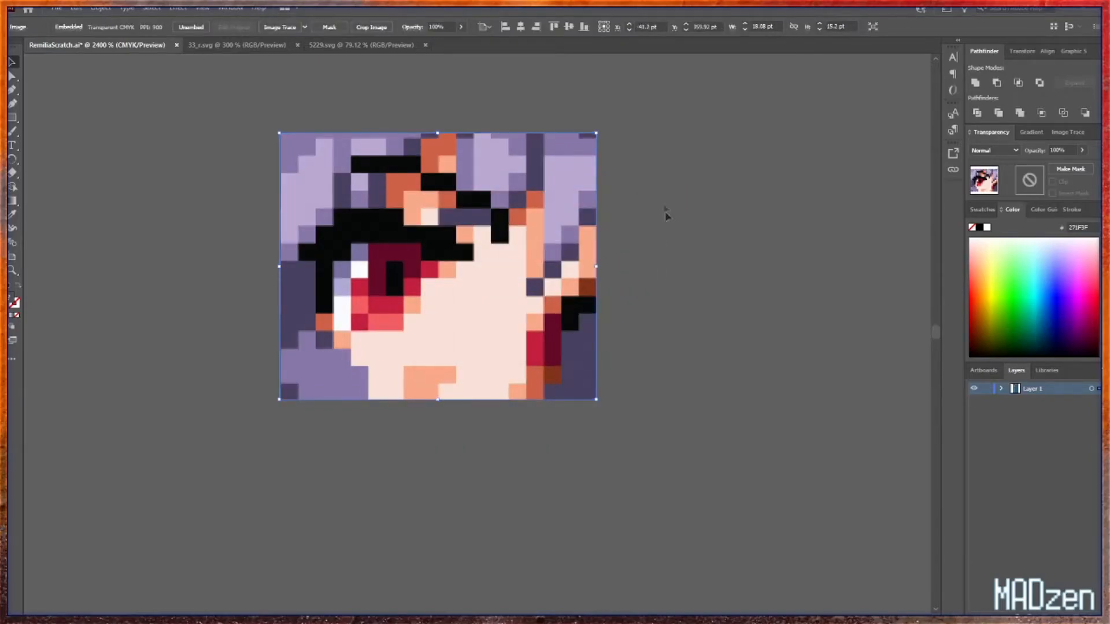
pyautogui.click(101, 9)
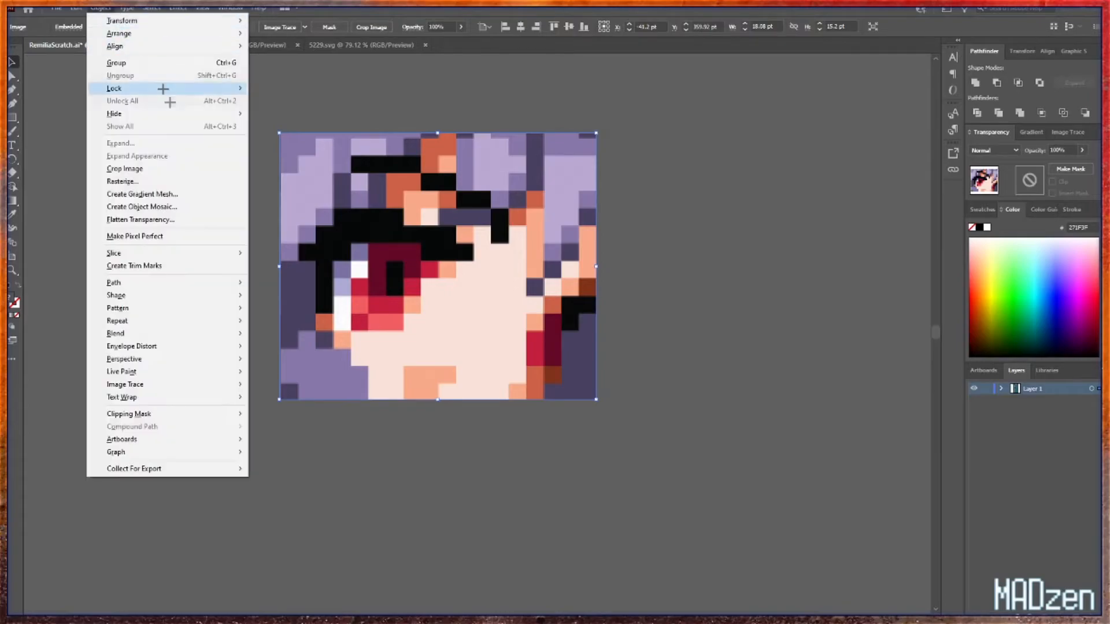
pyautogui.click(141, 179)
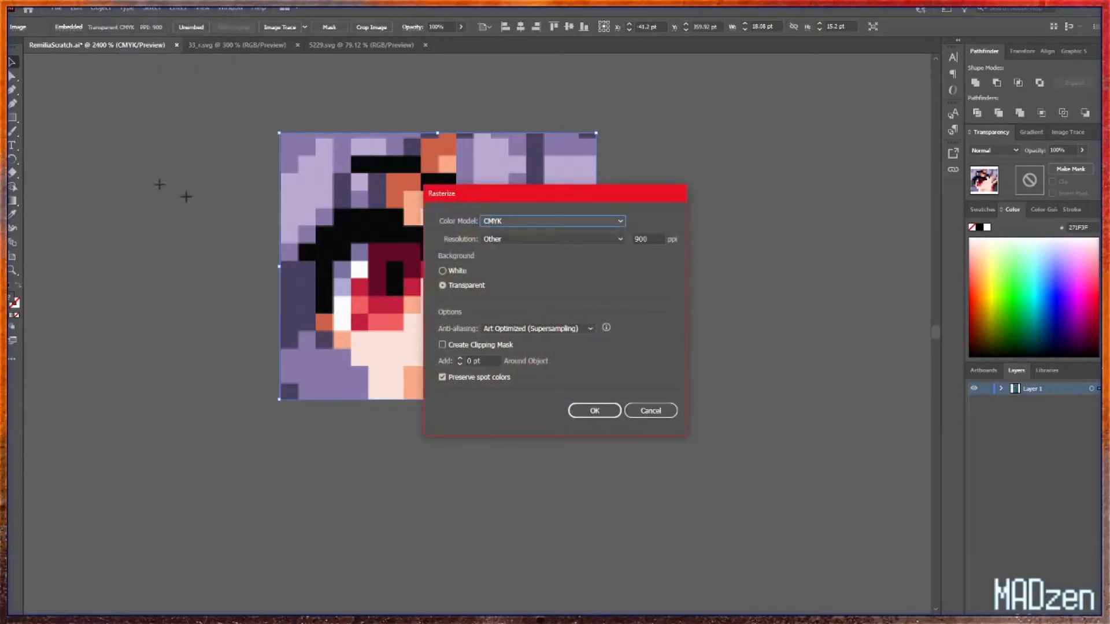
pyautogui.click(650, 410)
# - Try an object mosaic of the face crop with 18 by 16 tiles and the raster deleted, then undo it
pyautogui.click(100, 8)
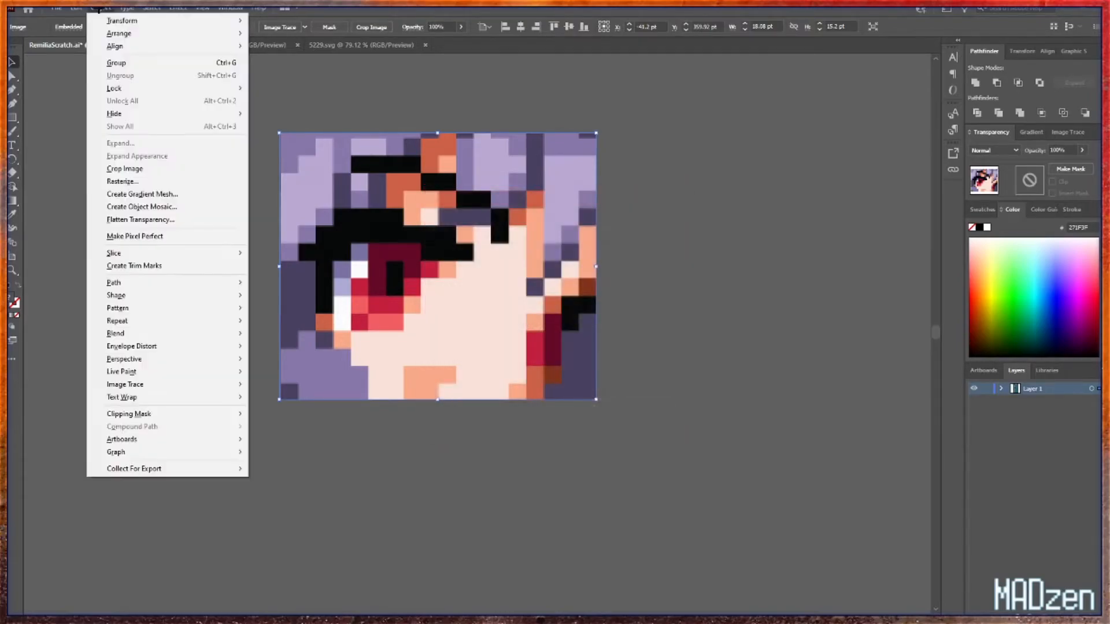
pyautogui.click(152, 206)
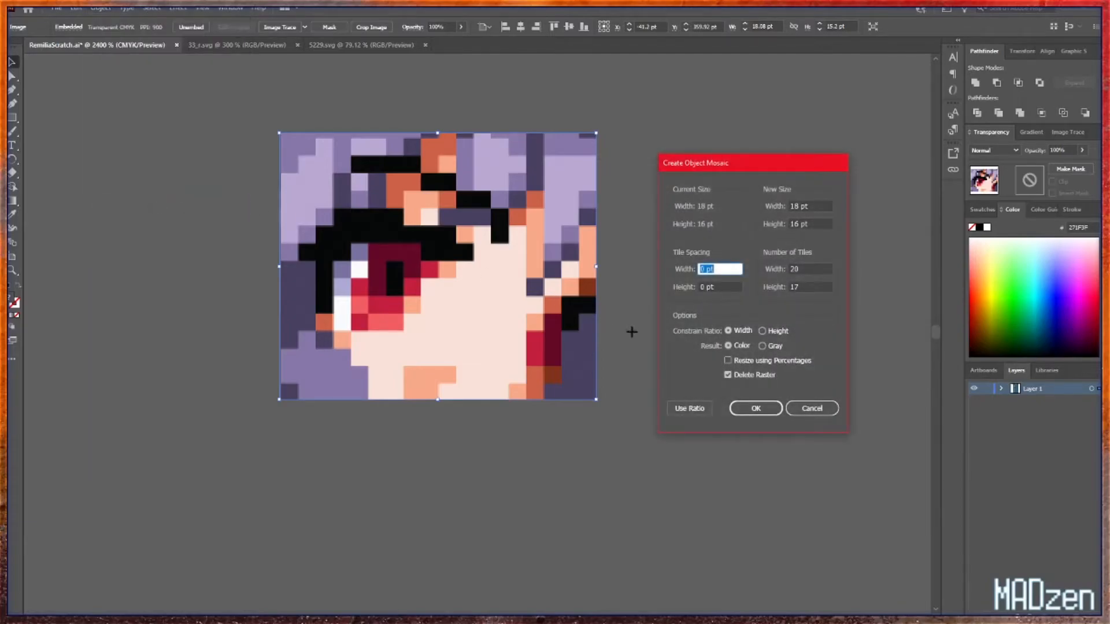
pyautogui.press('Tab')
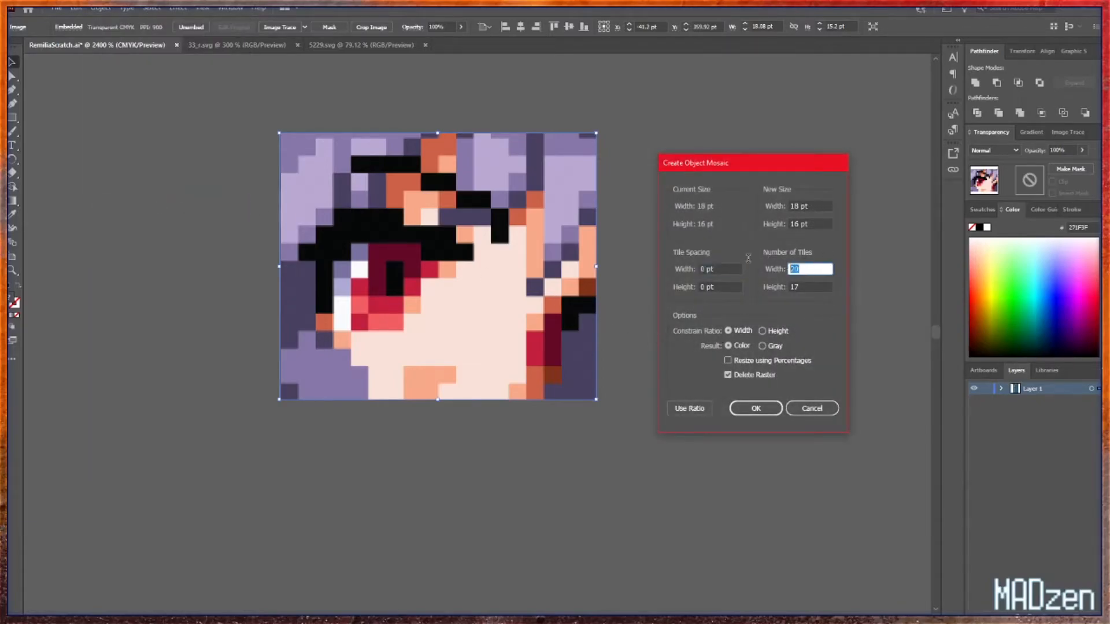
pyautogui.write('18')
pyautogui.press('Tab')
pyautogui.write('16')
pyautogui.press('Return')
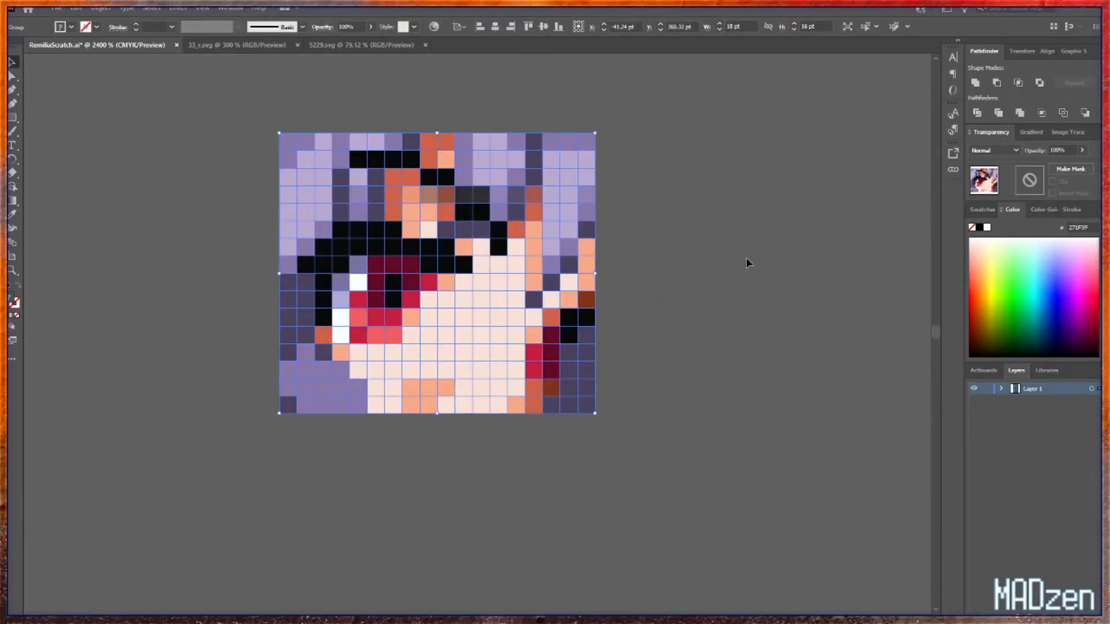
pyautogui.click(752, 267)
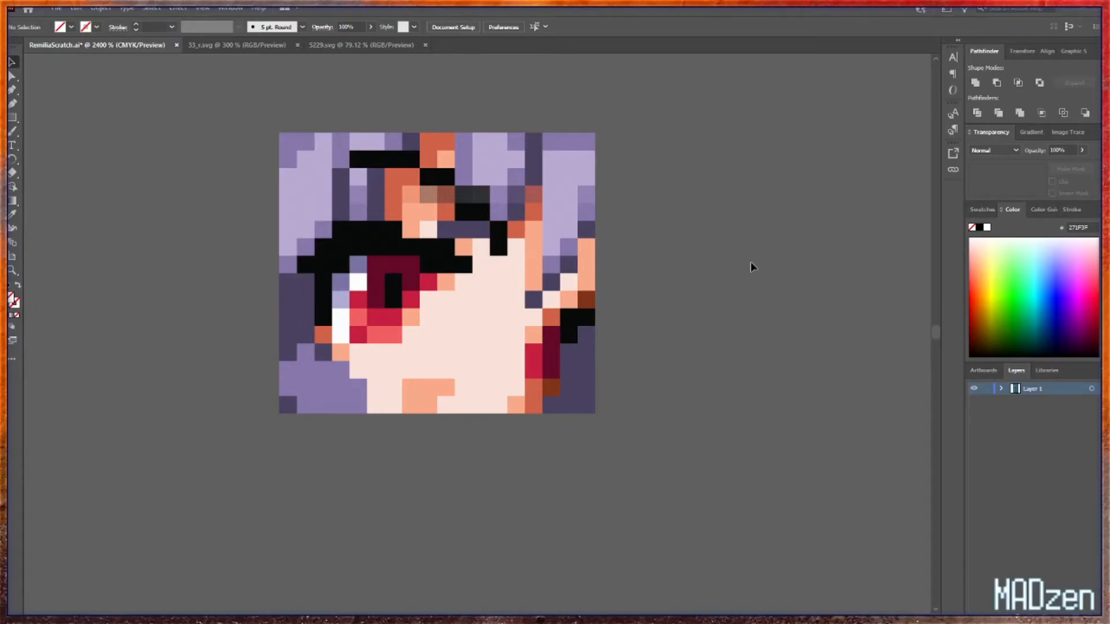
pyautogui.hotkey('ctrl', 'z')
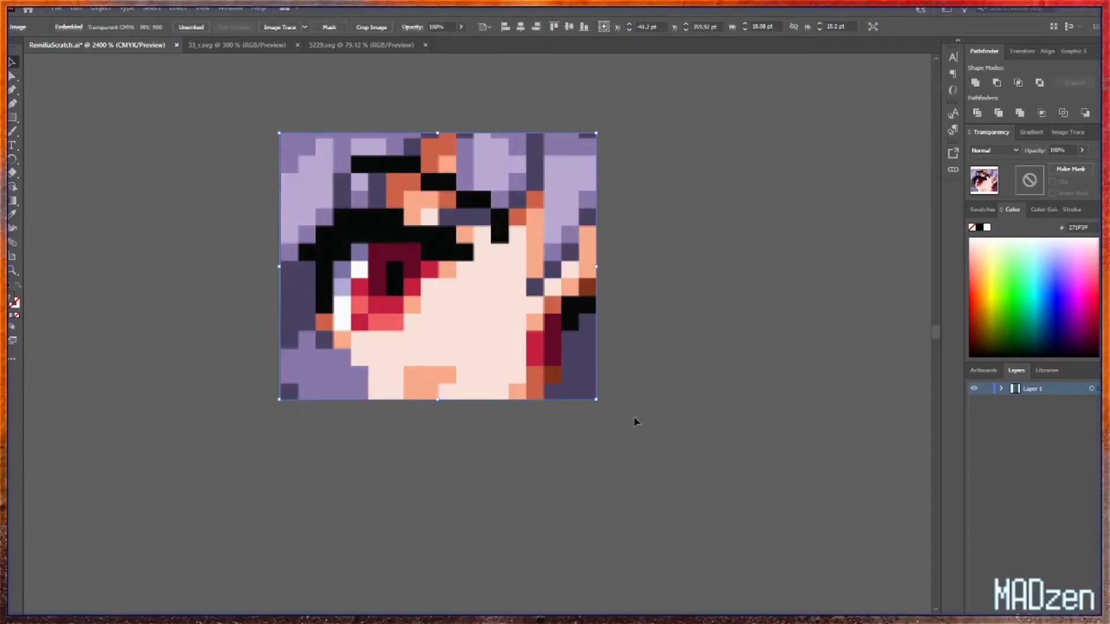
# - Try an object mosaic of the face crop scaled down to about 15.3 by 12.9 pt with 15 by 13 tiles, then undo it
pyautogui.moveTo(601, 399); pyautogui.dragTo(573, 360)
pyautogui.click(101, 8)
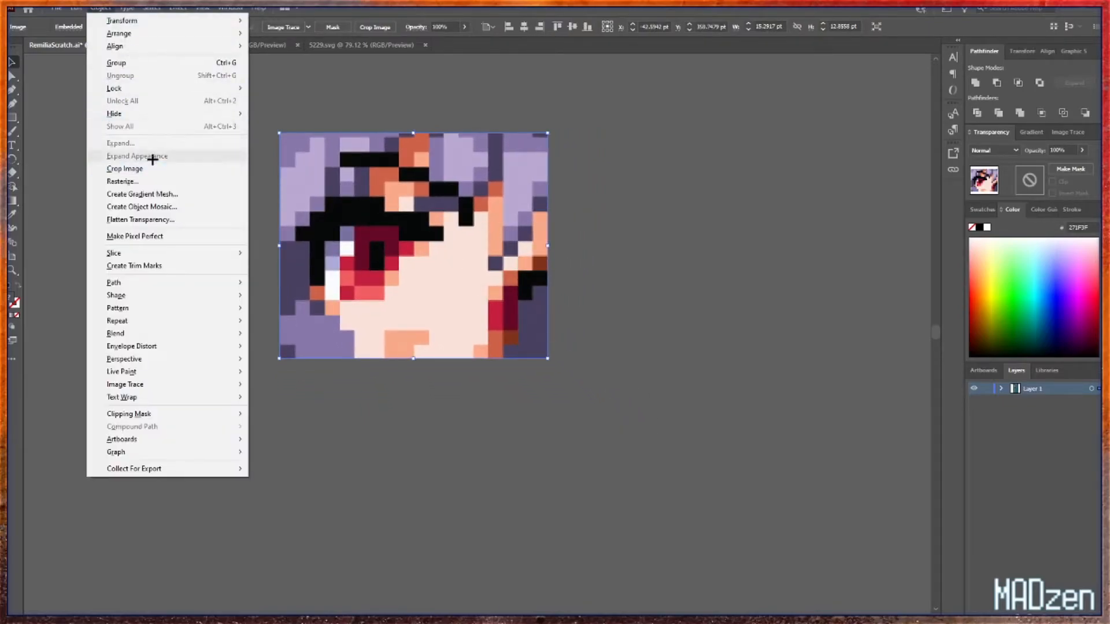
pyautogui.click(170, 209)
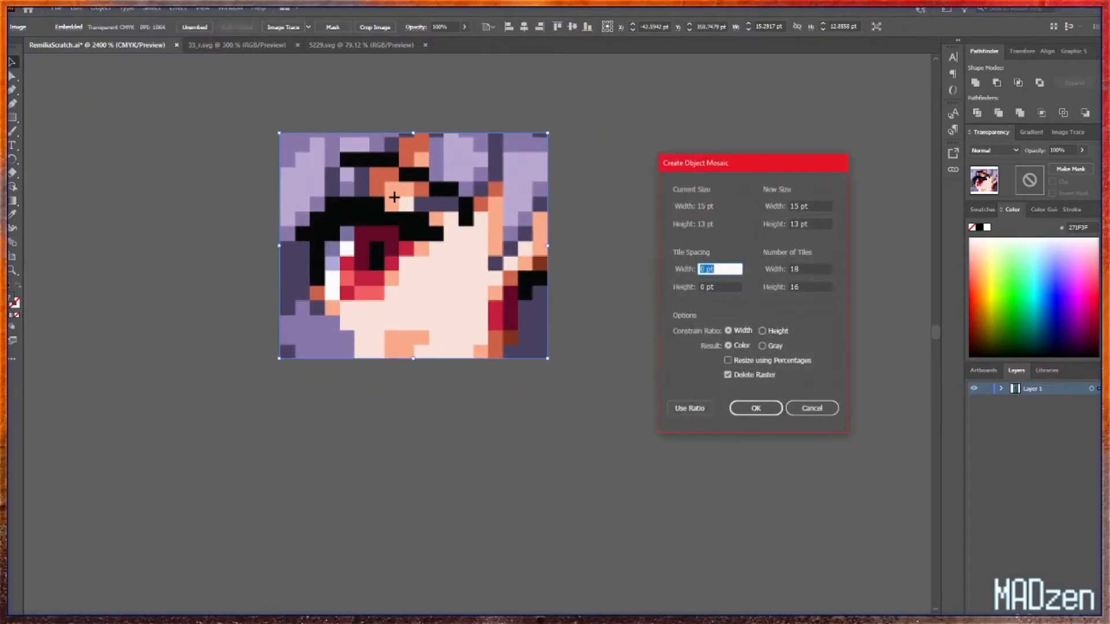
pyautogui.click(808, 269)
pyautogui.write('15')
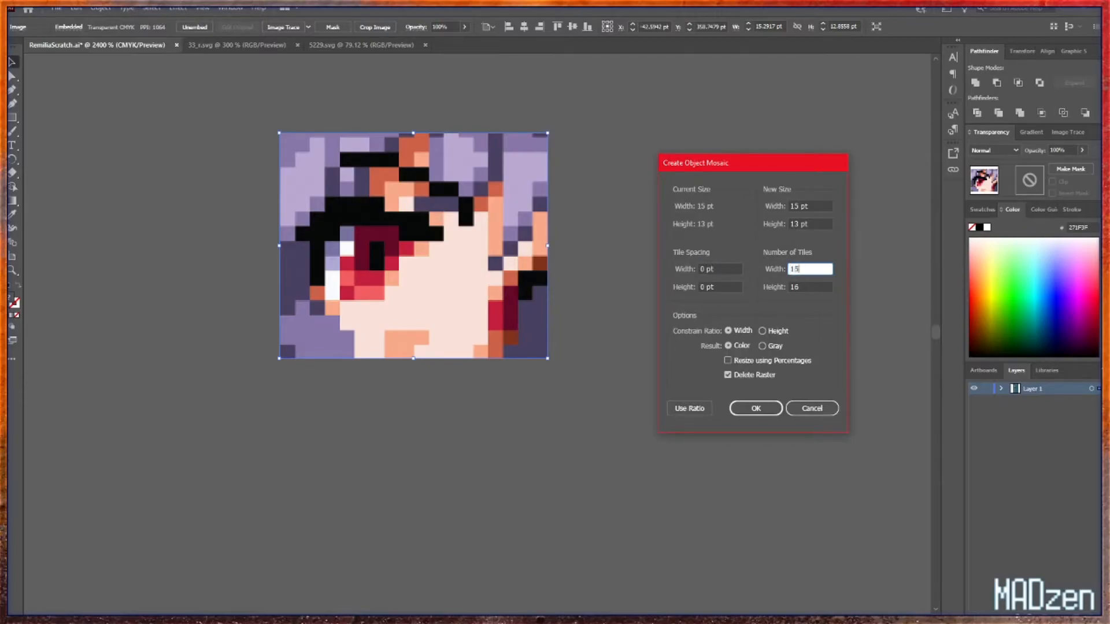
pyautogui.press('Tab')
pyautogui.write('13')
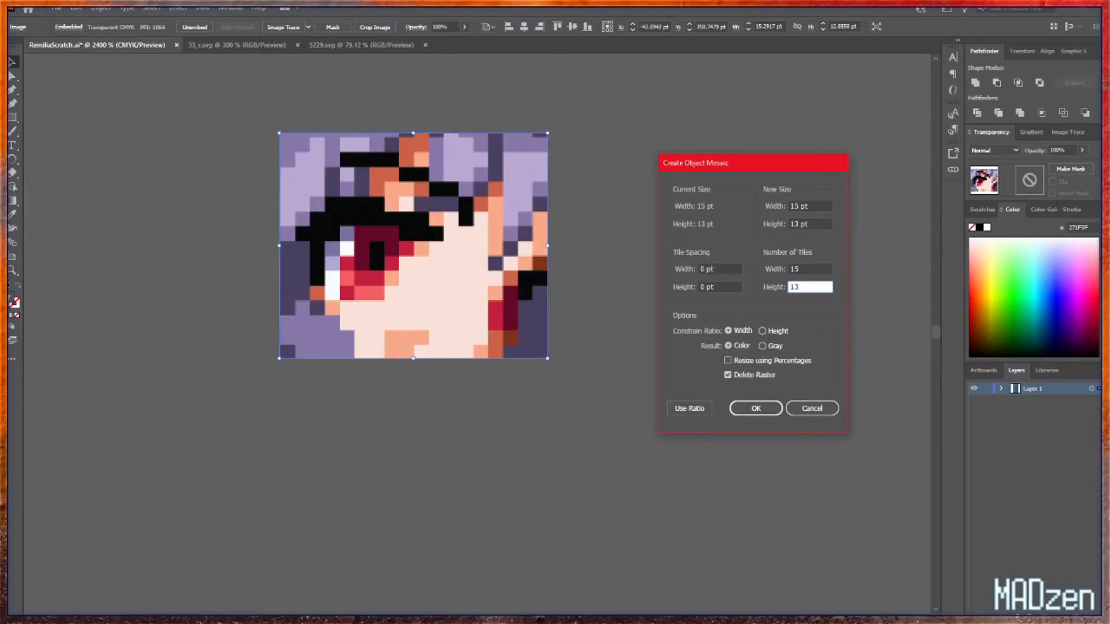
pyautogui.press('Return')
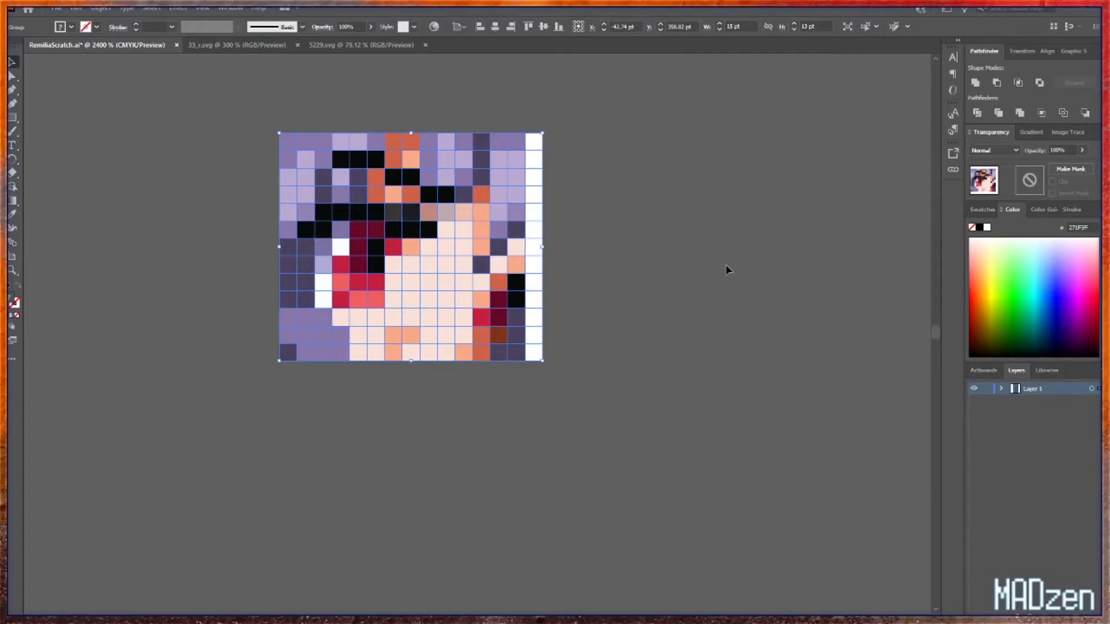
pyautogui.hotkey('ctrl', 'z')
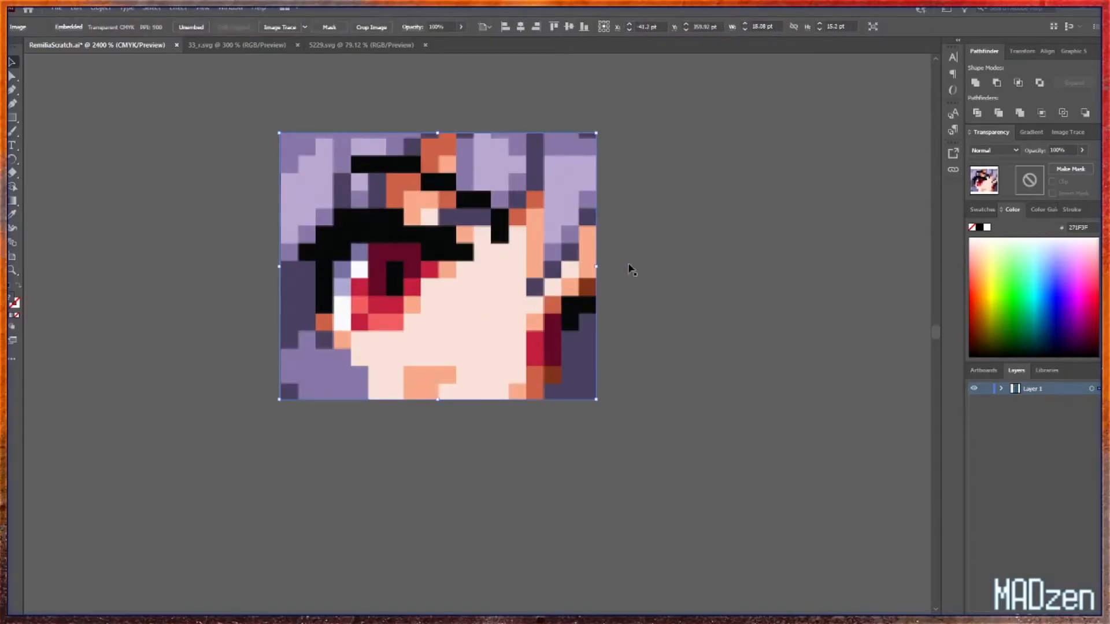
# - Enlarge the face crop to about 20.8 by 17.5 pt and delete the empty path overlapping it
pyautogui.moveTo(596, 398); pyautogui.dragTo(647, 451)
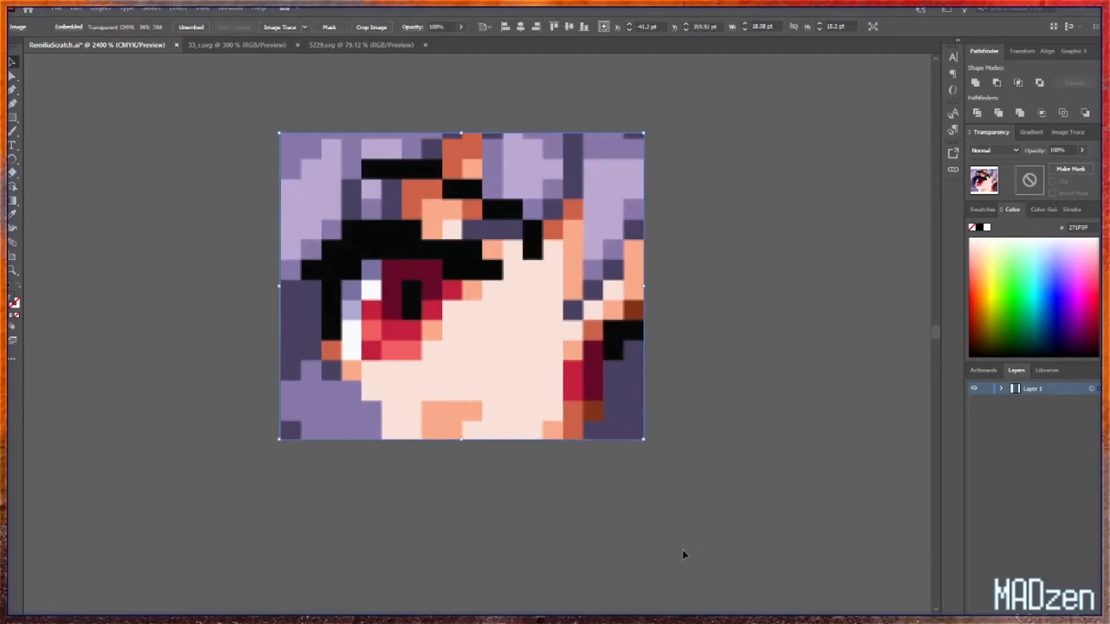
pyautogui.click(451, 465)
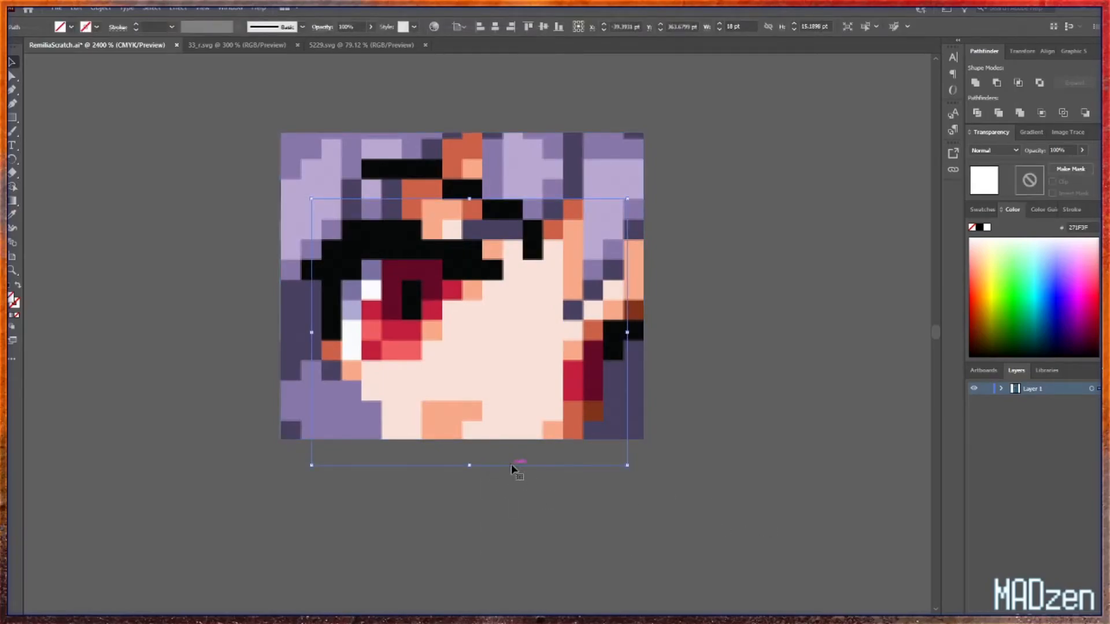
pyautogui.press('Delete')
# - Try an object mosaic of the enlarged face crop with 21 by 18 tiles, then undo back to the original crop size
pyautogui.click(311, 224)
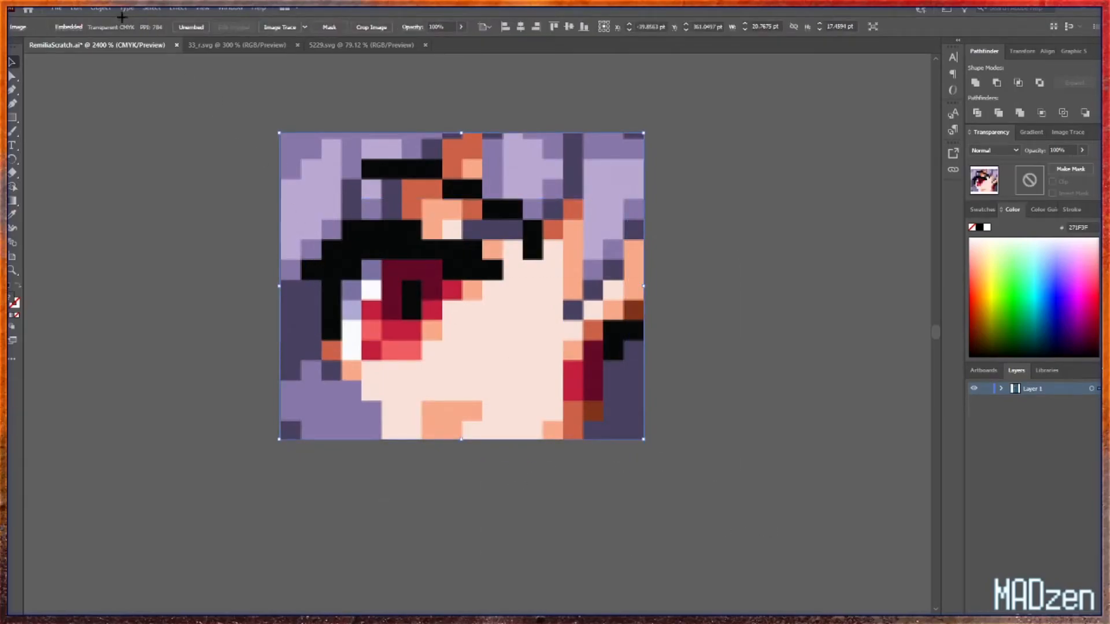
pyautogui.click(101, 8)
pyautogui.click(149, 190)
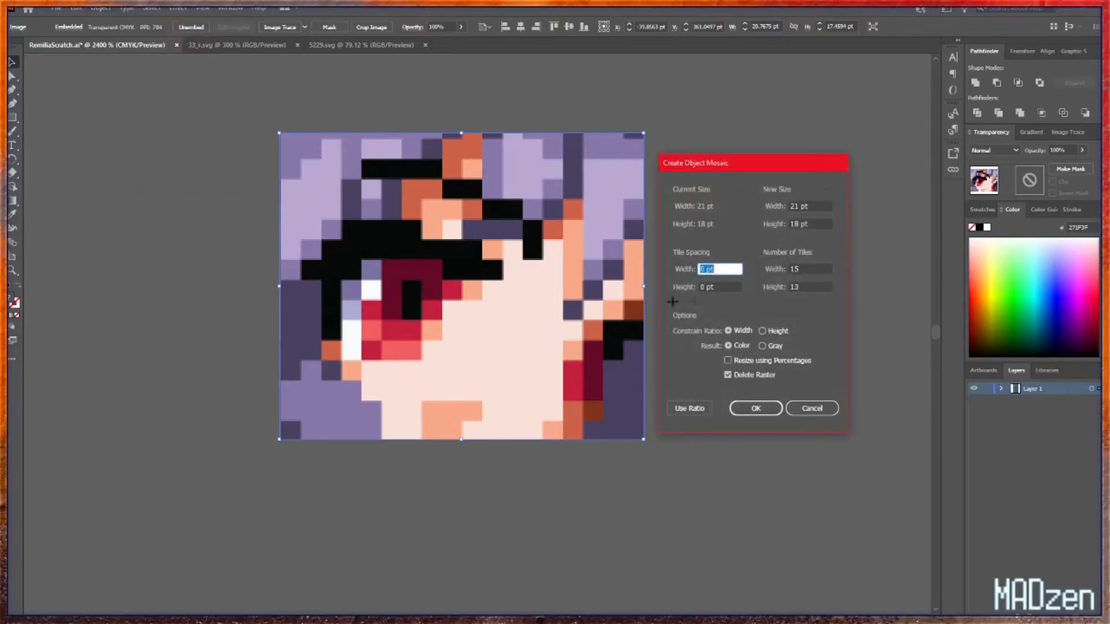
pyautogui.moveTo(806, 269); pyautogui.dragTo(752, 264)
pyautogui.write('2')
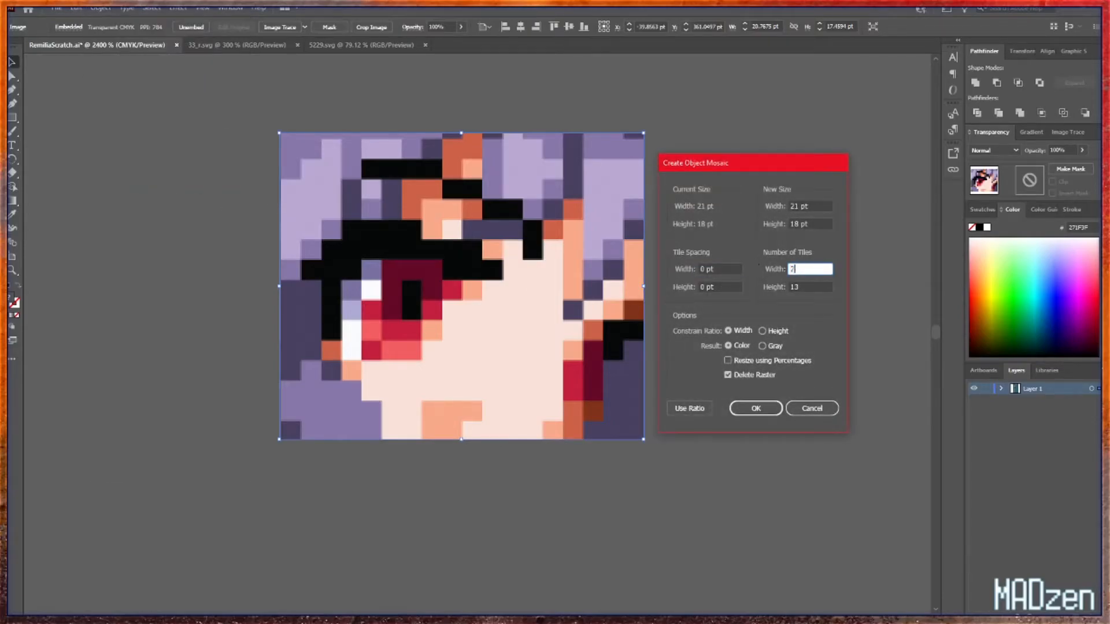
pyautogui.write('1')
pyautogui.press('Tab')
pyautogui.press('Return')
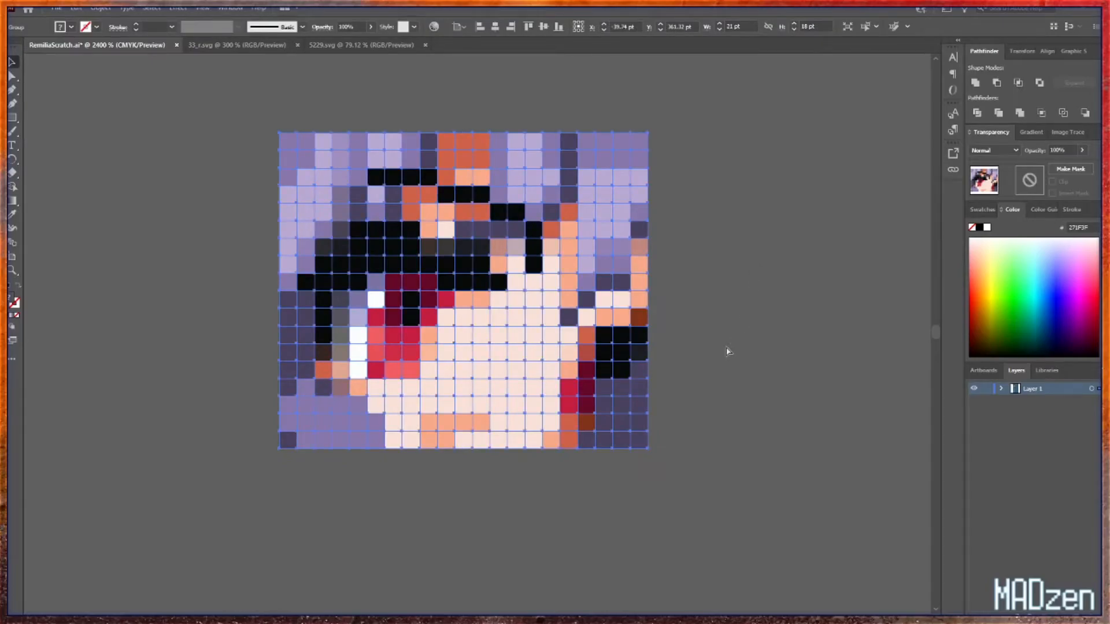
pyautogui.hotkey('ctrl', 'z')
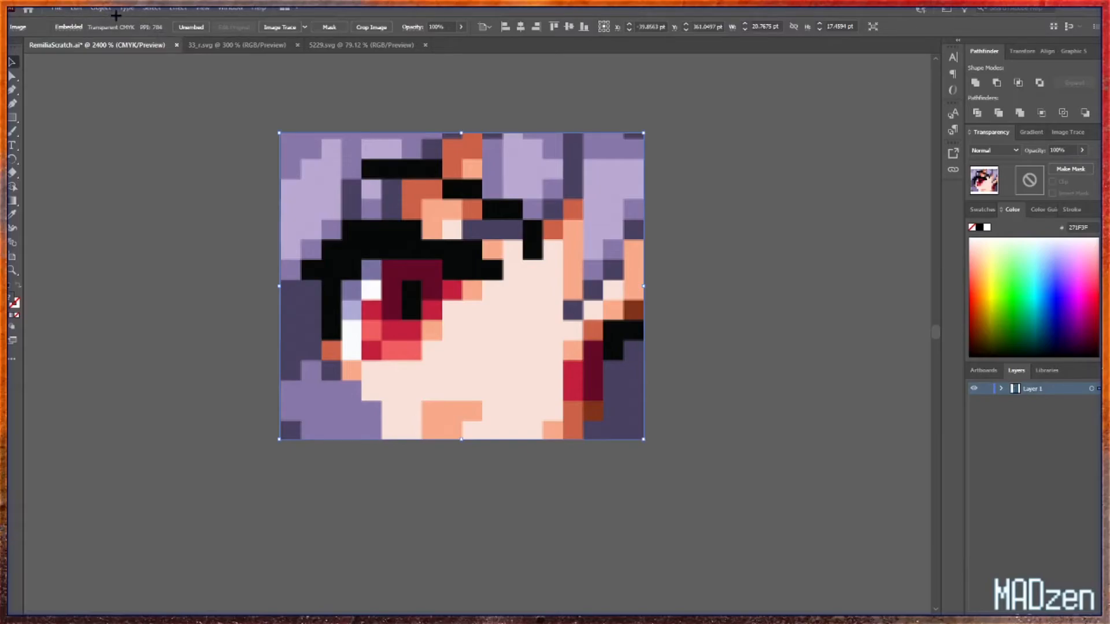
pyautogui.hotkey('ctrl', 'shift', 'z')
pyautogui.hotkey('ctrl', 'z')
# - Create an object mosaic of the original-size face crop with 18 by 18 tiles in color and the raster deleted
pyautogui.moveTo(596, 513); pyautogui.dragTo(265, 392)
pyautogui.moveTo(569, 513); pyautogui.dragTo(466, 481)
pyautogui.click(466, 481)
pyautogui.click(413, 341)
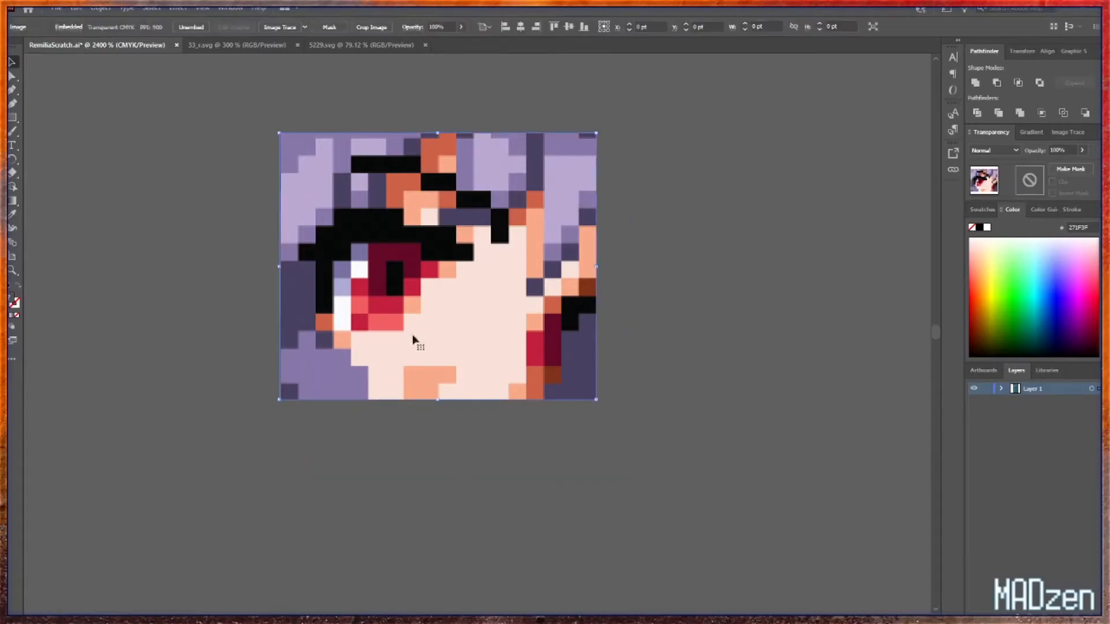
pyautogui.click(105, 9)
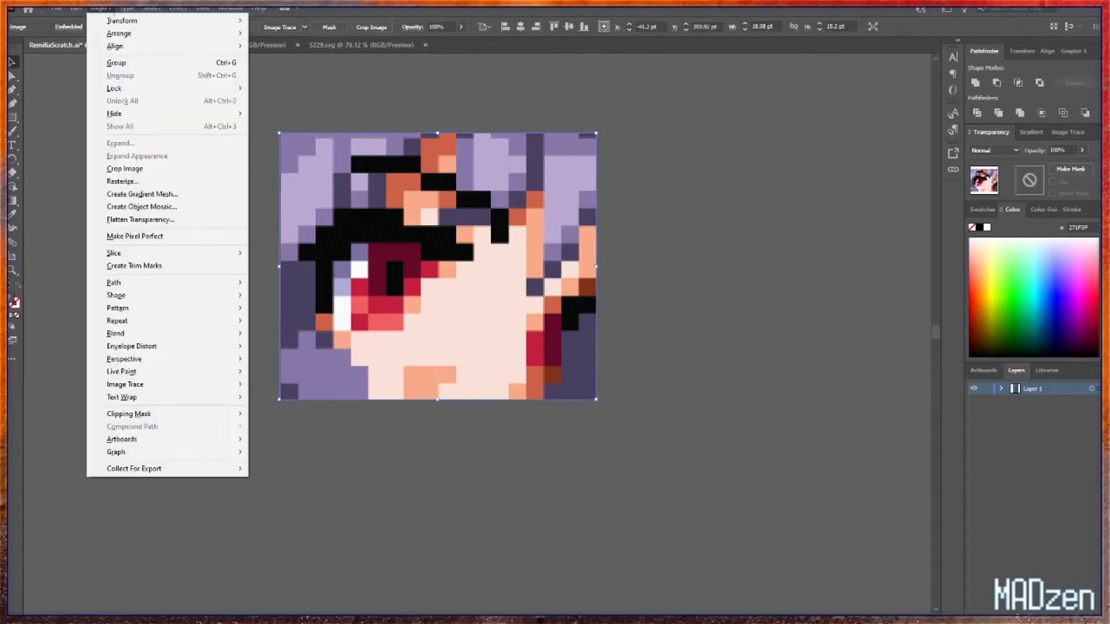
pyautogui.click(175, 206)
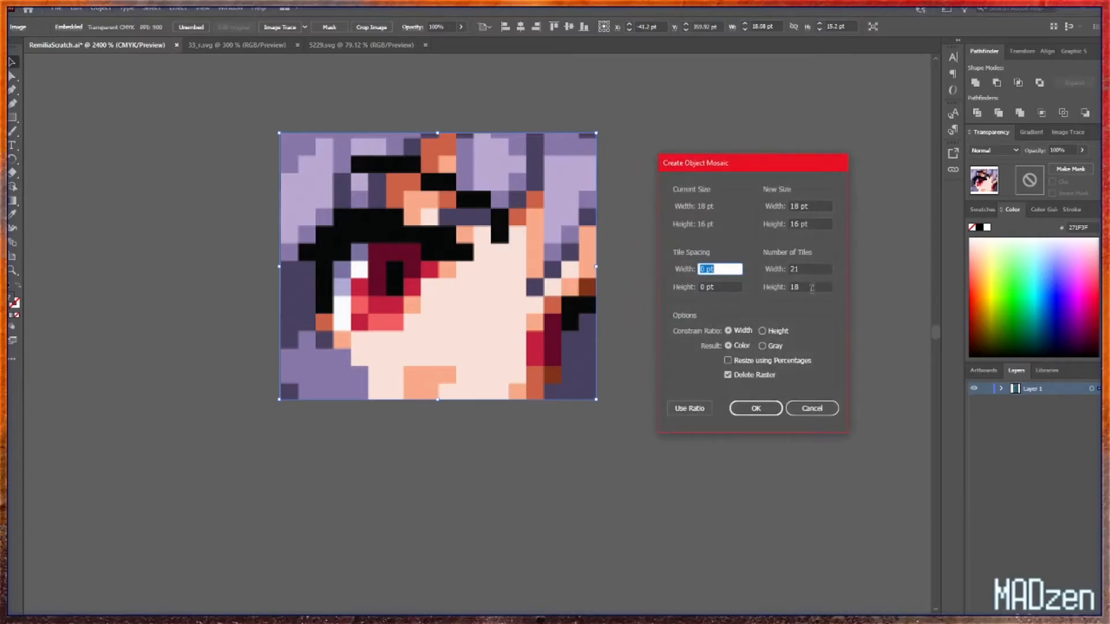
pyautogui.click(803, 270)
pyautogui.write('18')
pyautogui.press('Tab')
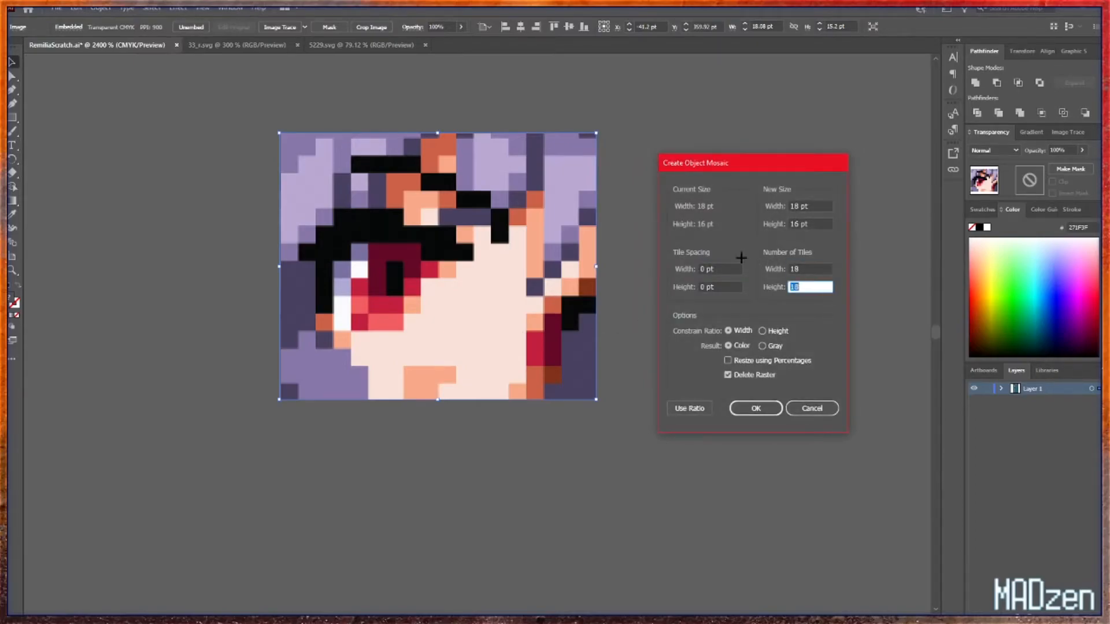
pyautogui.press('Return')
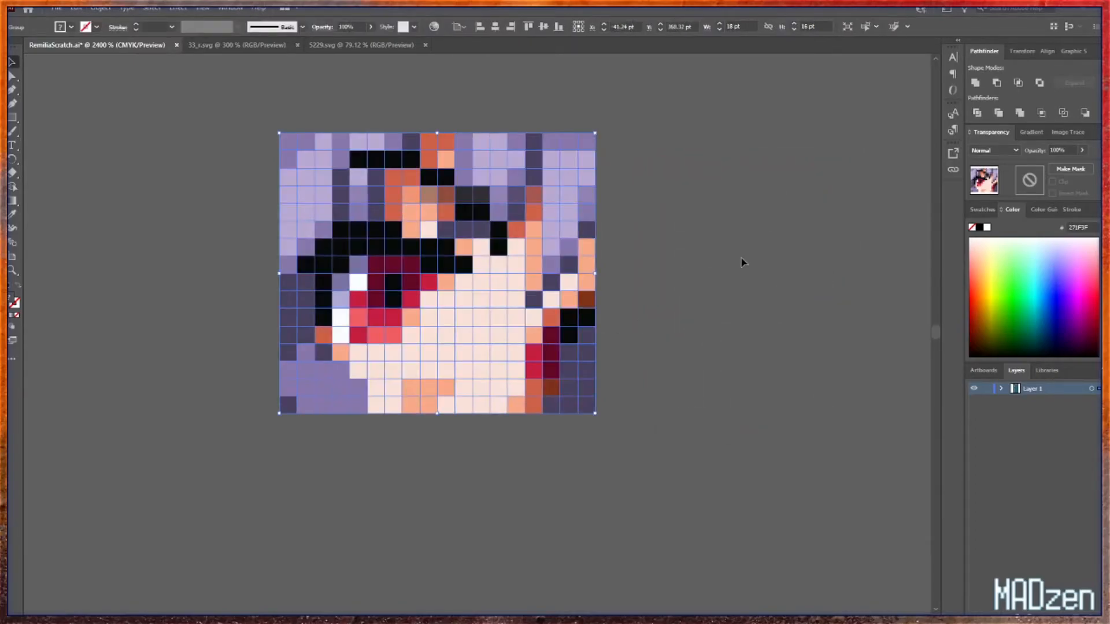
# - Ungroup the mosaic into individual tiles and clear the selection
pyautogui.rightClick(404, 310)
pyautogui.click(449, 407)
pyautogui.click(735, 423)
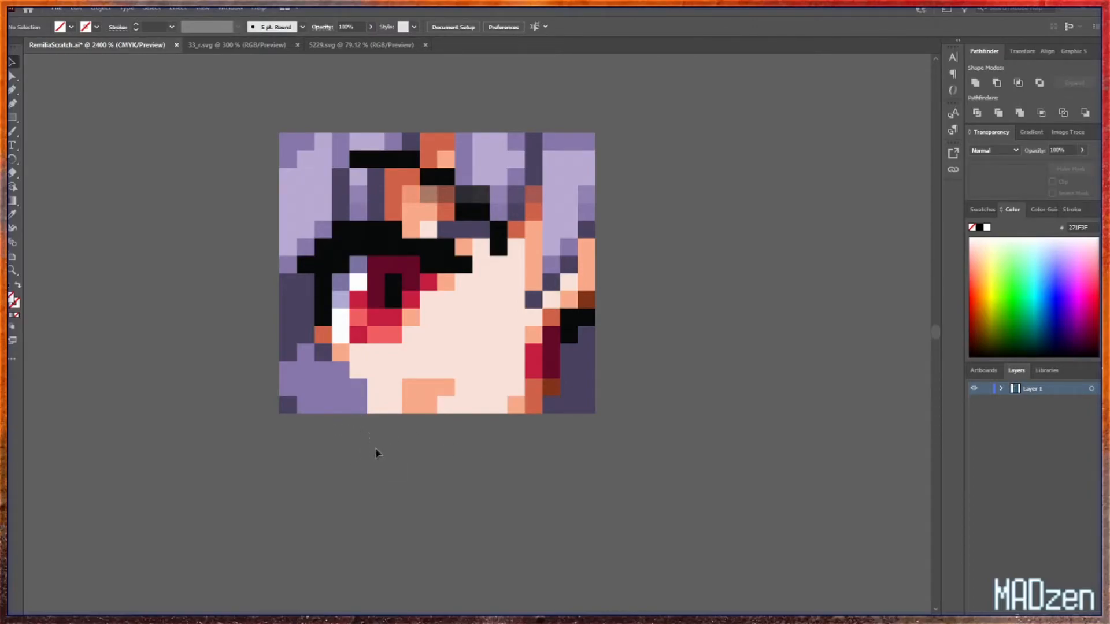
# - Delete the hair tiles outside the large eye and the lowest rows of hair and skin tiles, keeping the peach patch below it
pyautogui.moveTo(390, 454); pyautogui.dragTo(245, 366)
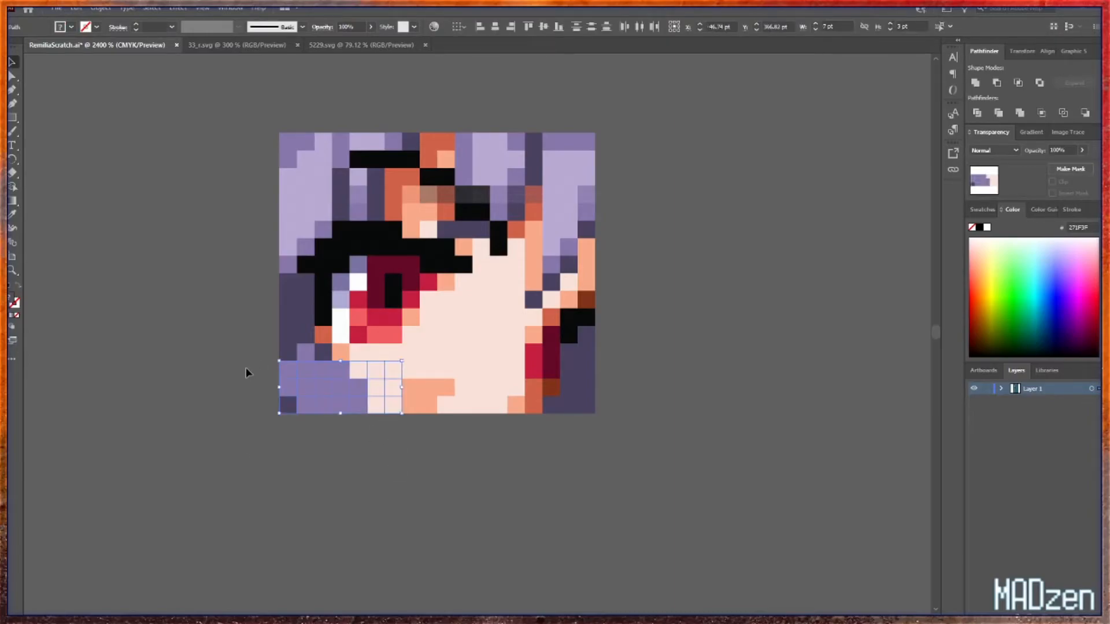
pyautogui.press('Delete')
pyautogui.moveTo(305, 226); pyautogui.dragTo(304, 245)
pyautogui.press('Delete')
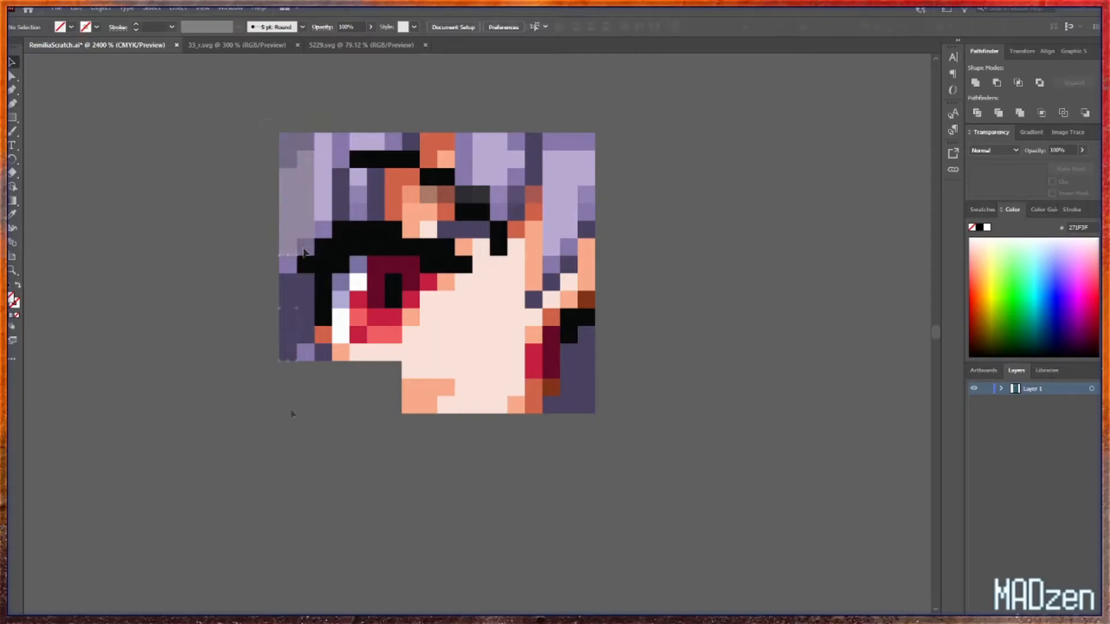
pyautogui.moveTo(291, 409); pyautogui.dragTo(302, 296)
pyautogui.press('Delete')
pyautogui.click(303, 282)
pyautogui.press('Delete')
pyautogui.moveTo(493, 403); pyautogui.dragTo(444, 401)
pyautogui.press('Delete')
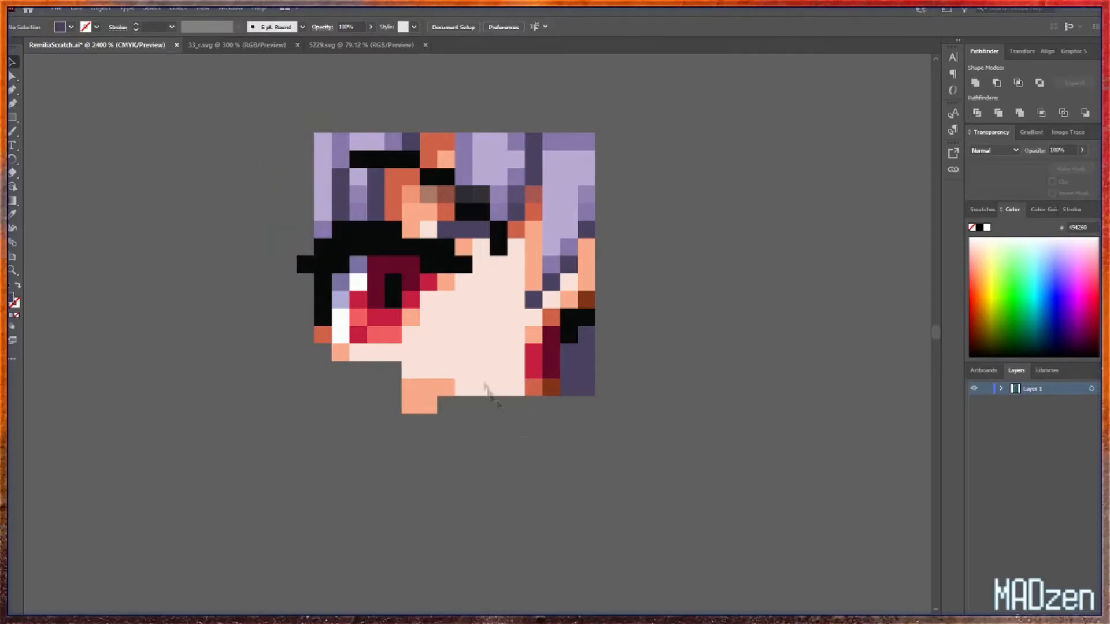
pyautogui.press('Delete')
# - Delete the pale skin tiles between the two eyes and the surrounding hair tiles beside the small eye and the eyebrow
pyautogui.moveTo(513, 276); pyautogui.dragTo(356, 351)
pyautogui.press('Delete')
pyautogui.moveTo(491, 373); pyautogui.dragTo(415, 335)
pyautogui.press('Delete')
pyautogui.moveTo(492, 325); pyautogui.dragTo(533, 317)
pyautogui.press('Delete')
pyautogui.moveTo(607, 402); pyautogui.dragTo(564, 351)
pyautogui.press('Delete')
pyautogui.moveTo(643, 251); pyautogui.dragTo(586, 254)
pyautogui.press('Delete')
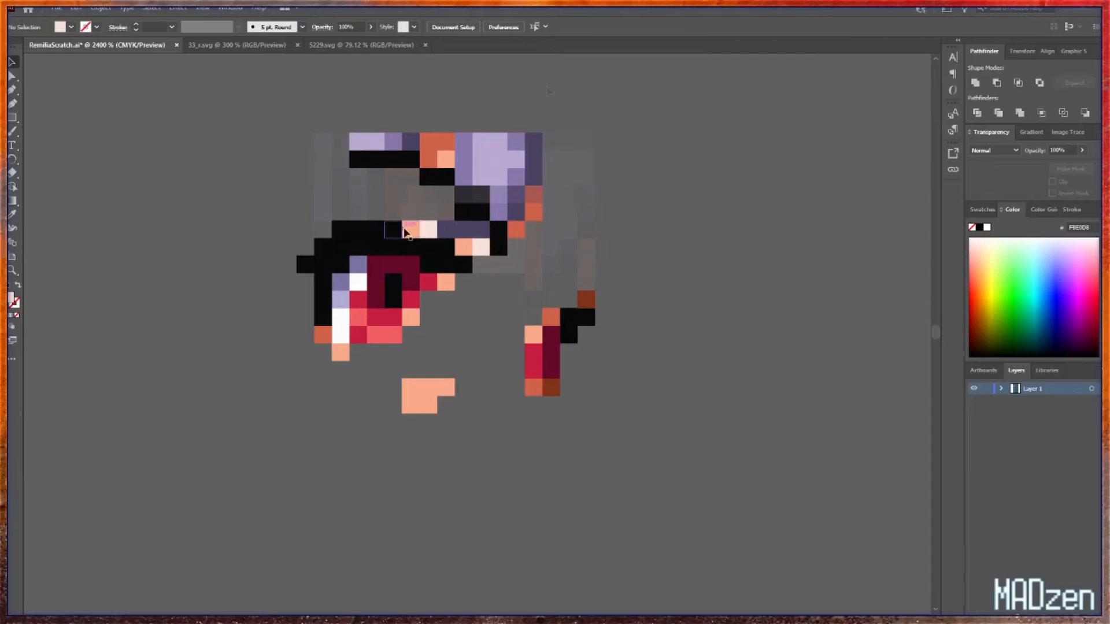
# - Delete the leftover skin and dark purple hair tiles between the upper eyelashes and the eyebrow
pyautogui.click(408, 229)
pyautogui.press('Delete')
pyautogui.click(428, 230)
pyautogui.press('Delete')
pyautogui.click(486, 234)
pyautogui.press('Delete')
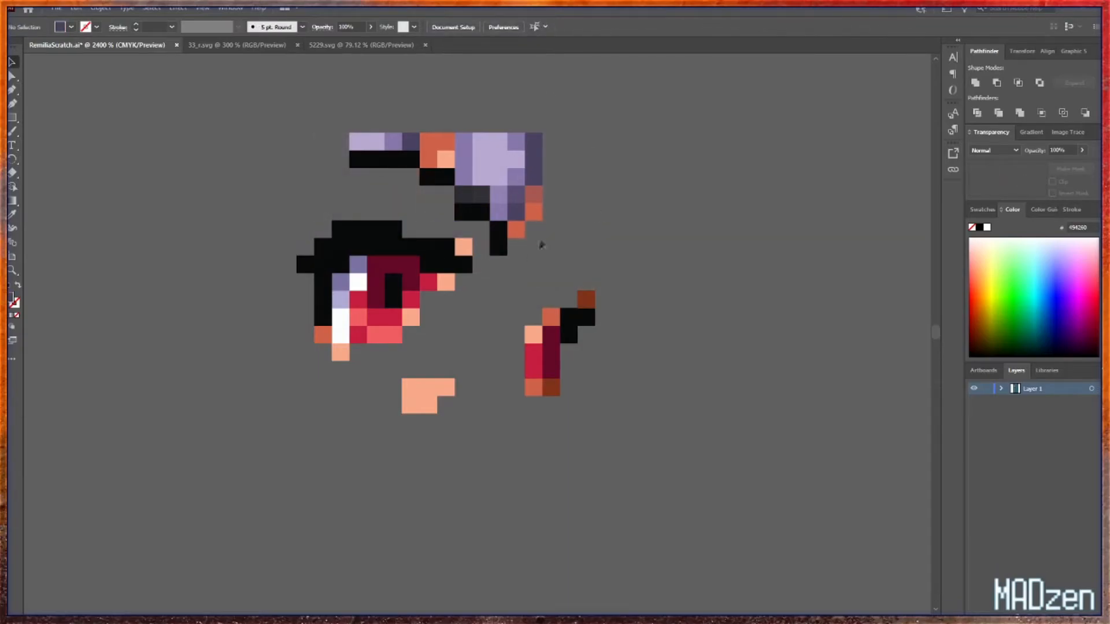
# - Delete the remaining hair and orange skin tiles around the eyebrow and the excess skin-toned tiles beside the eyes
pyautogui.click(497, 174)
pyautogui.press('Delete')
pyautogui.click(433, 143)
pyautogui.press('Delete')
pyautogui.click(533, 168)
pyautogui.press('Delete')
pyautogui.click(515, 199)
pyautogui.press('Delete')
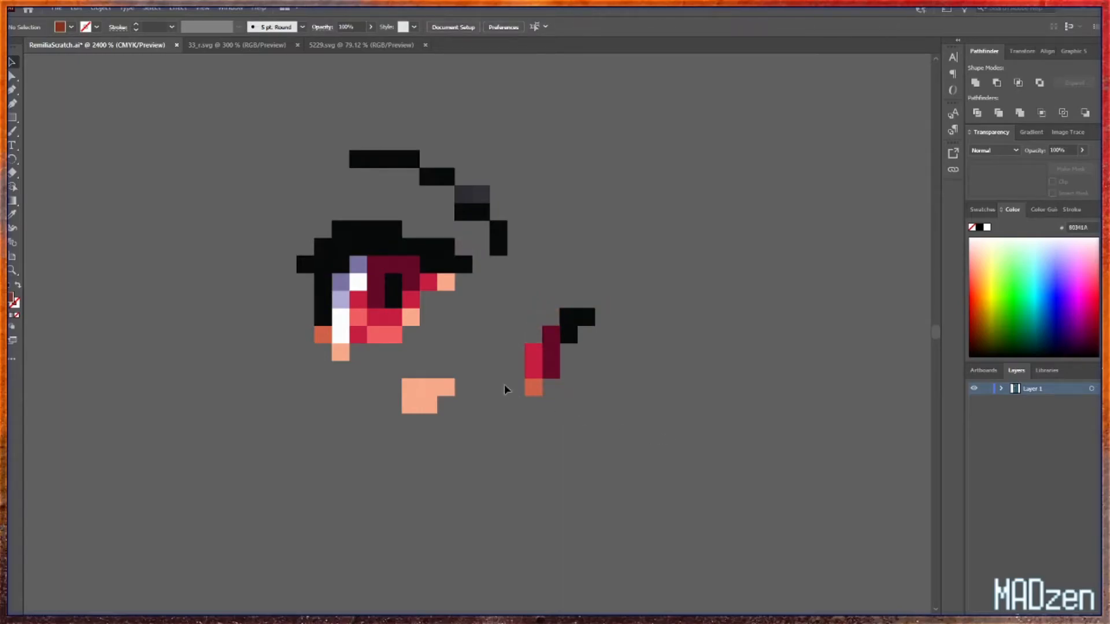
# - Recolor the five peach tiles below the large eye pink and copy all remaining tiles
pyautogui.moveTo(397, 390); pyautogui.dragTo(456, 415)
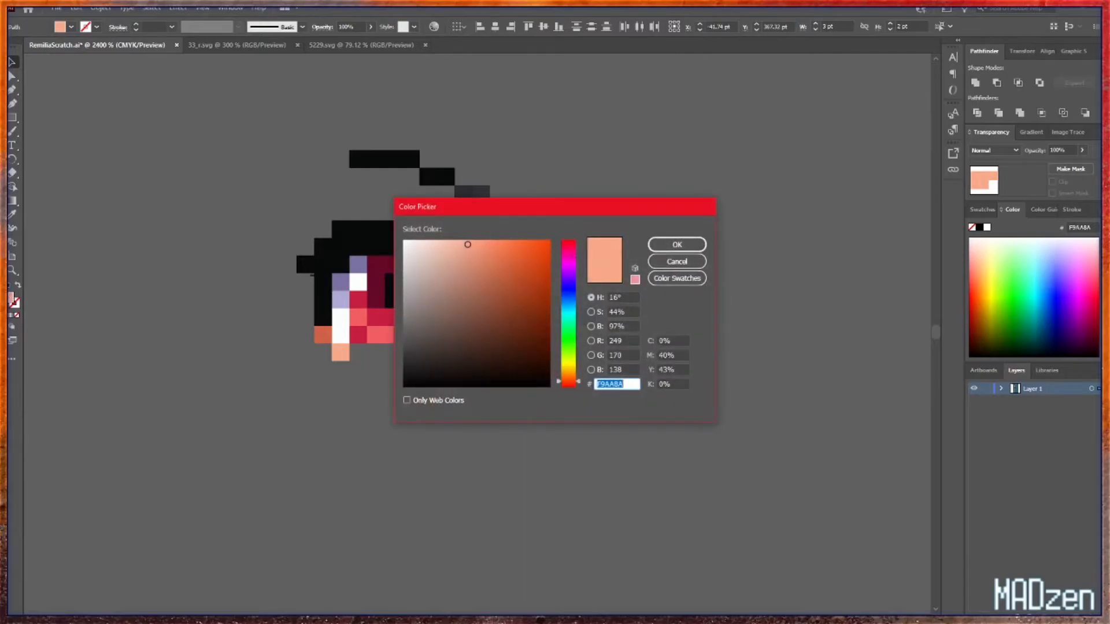
pyautogui.click(566, 244)
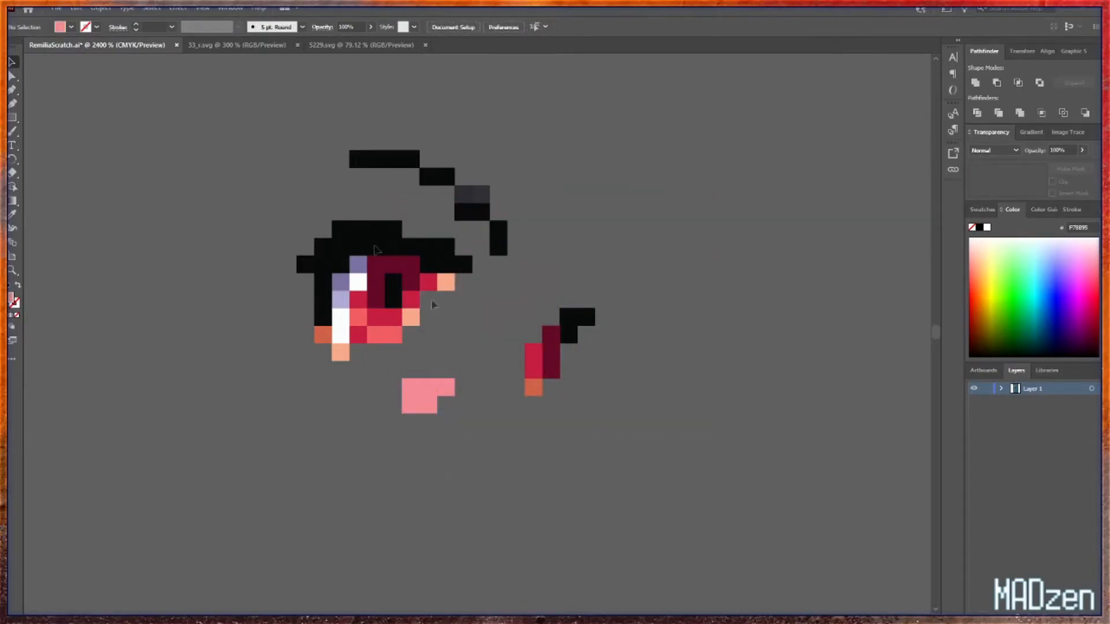
pyautogui.hotkey('ctrl', 'a')
pyautogui.hotkey('ctrl', 'c')
pyautogui.hotkey('ctrl', 'c')
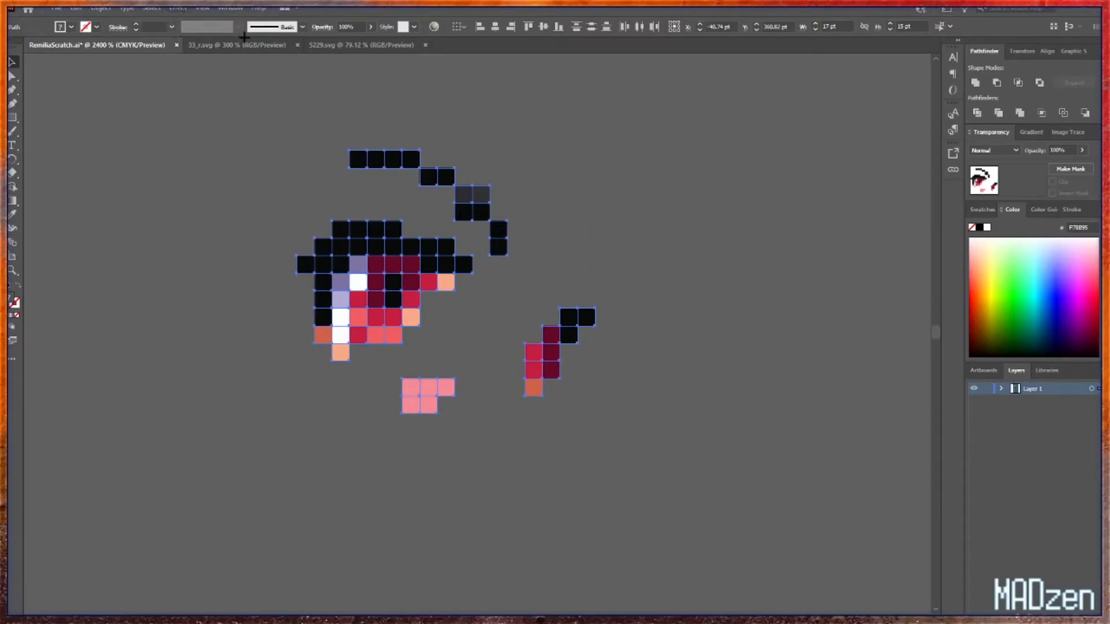
# - Switch to the original eyes SVG, lock and hide Layer 1, and paste the tiles in front on a new layer
pyautogui.click(364, 45)
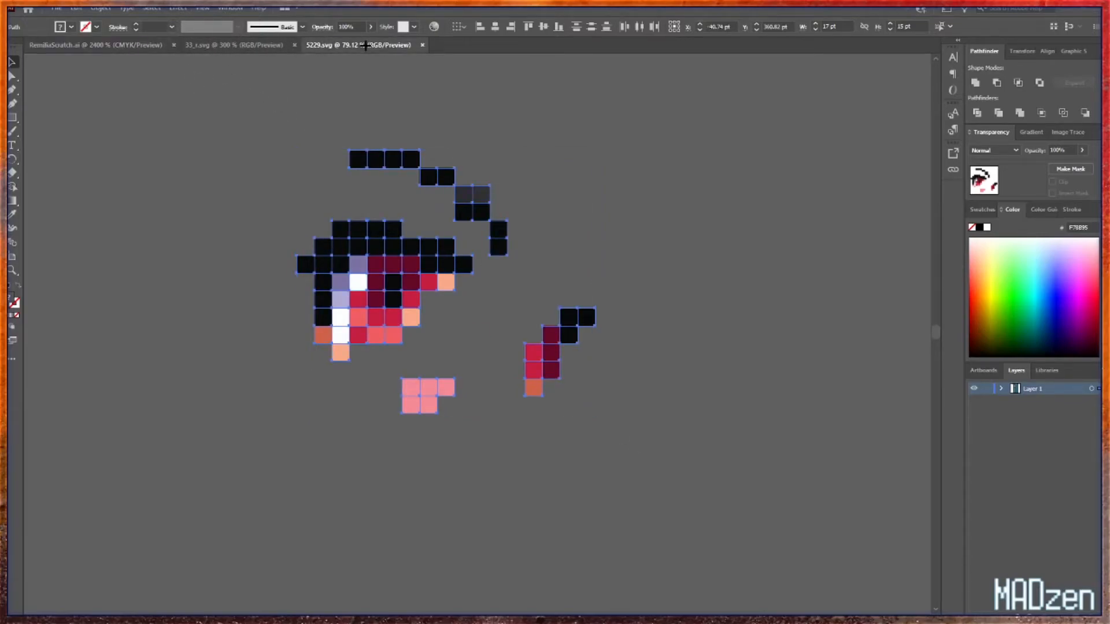
pyautogui.click(985, 389)
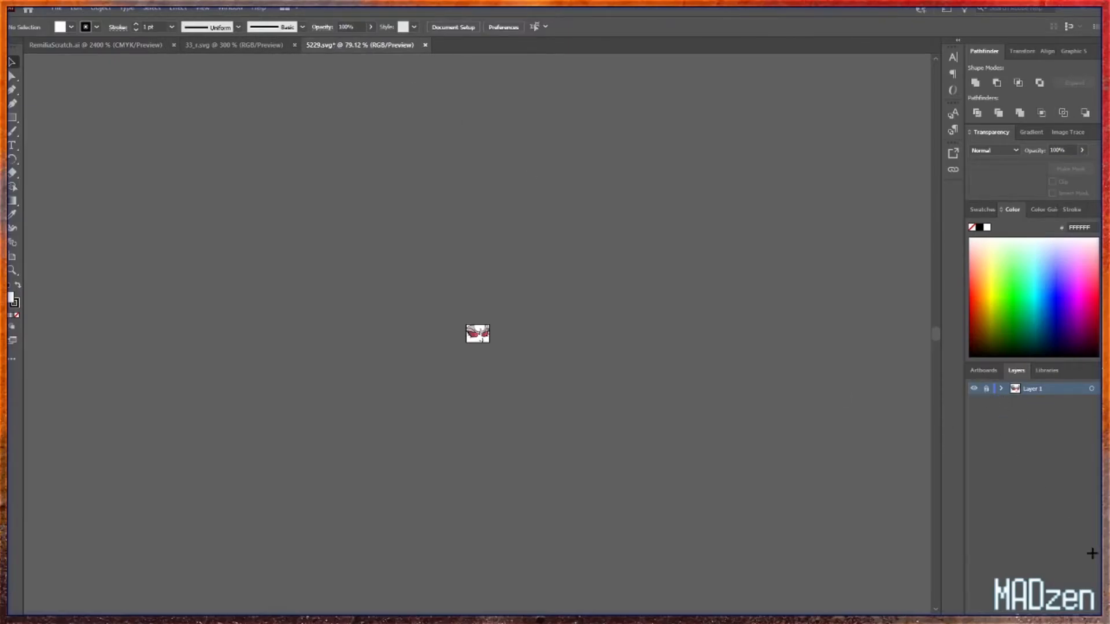
pyautogui.hotkey('ctrl', 'l')
pyautogui.click(973, 401)
pyautogui.hotkey('ctrl', 'f')
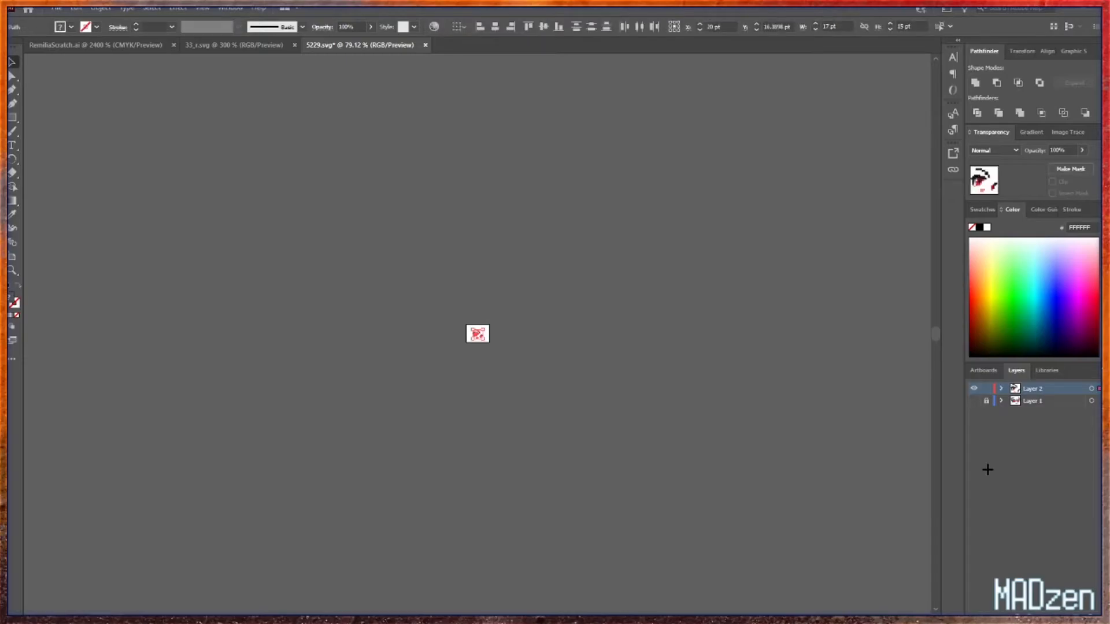
# - Show Layer 1 beneath the pasted eye tiles and group the tiles
pyautogui.hotkey('ctrl', '0')
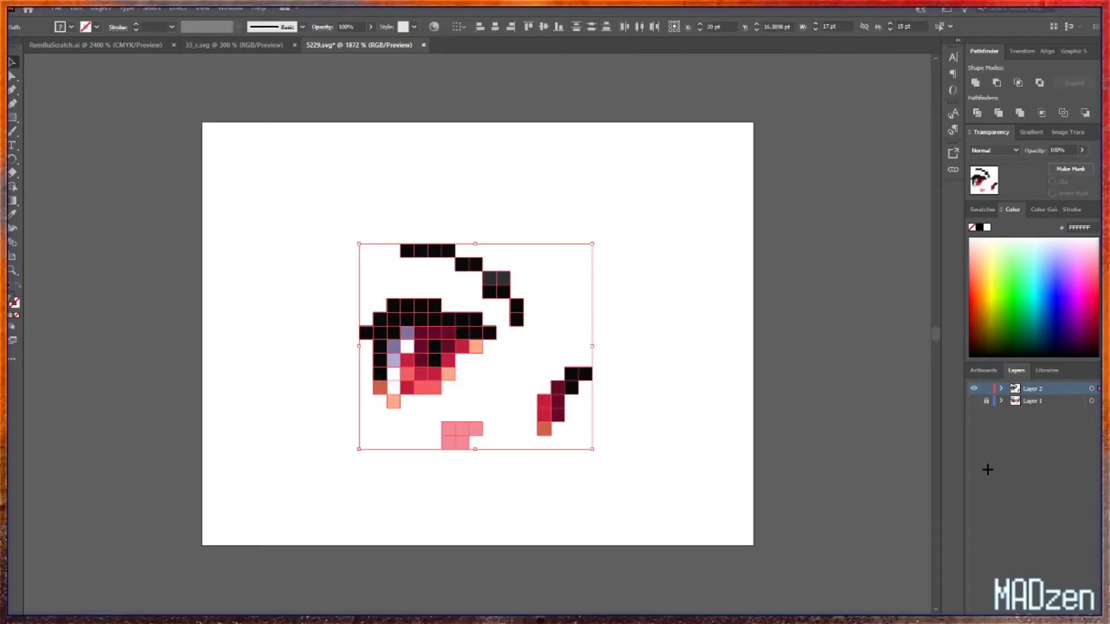
pyautogui.click(973, 401)
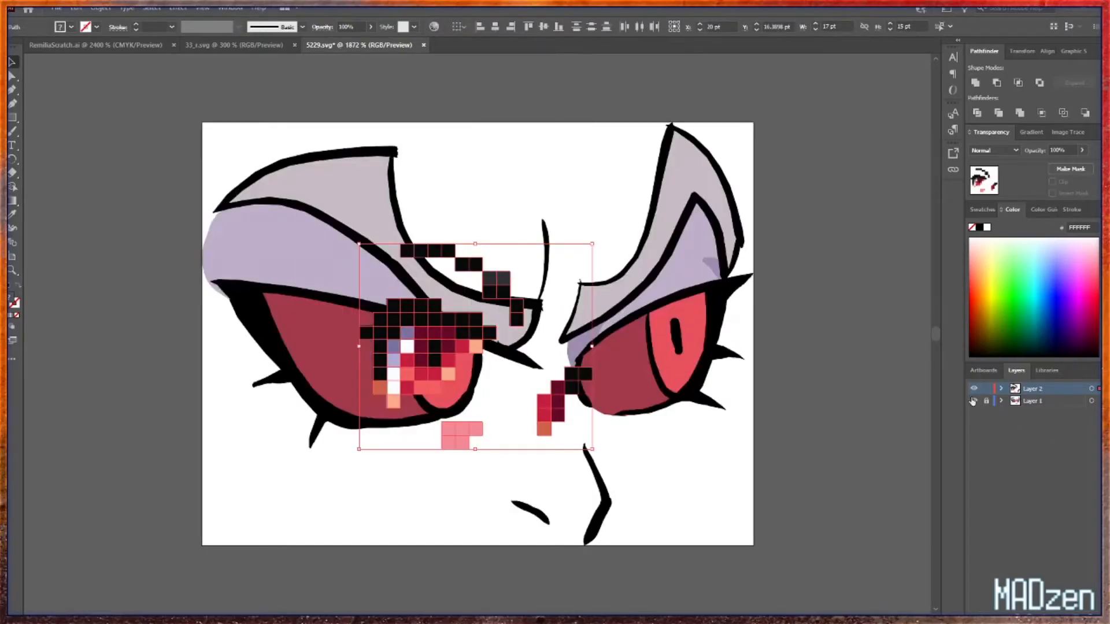
pyautogui.rightClick(462, 336)
pyautogui.click(501, 411)
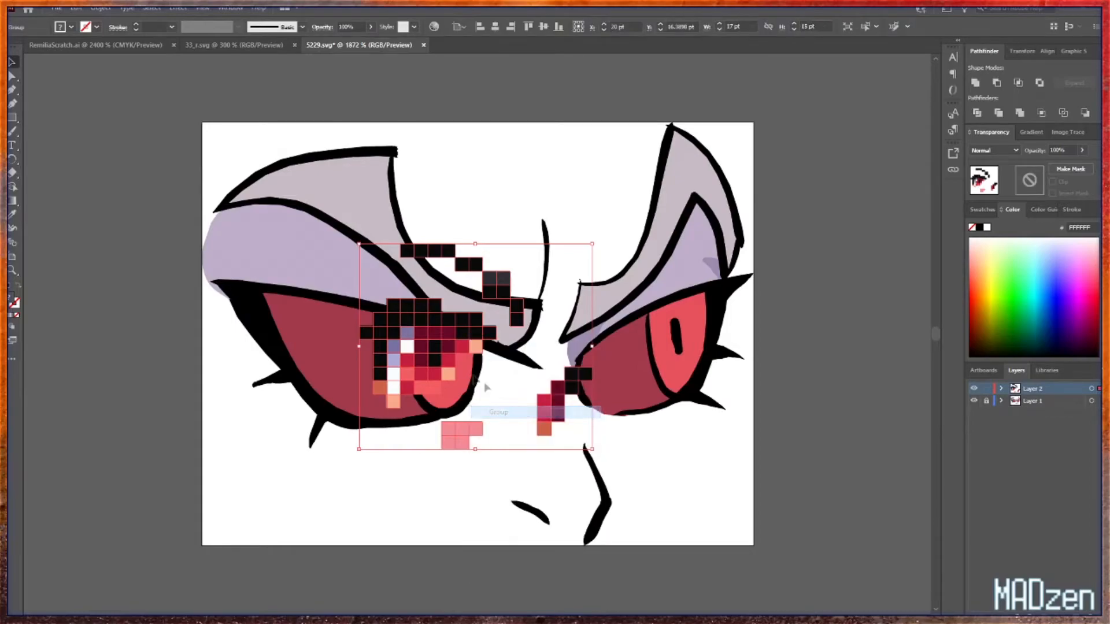
# - Enlarge the eye tile group proportionally to about 37.9 by 33.5 pt and place it over the original eyes
pyautogui.moveTo(450, 374); pyautogui.dragTo(278, 216)
pyautogui.moveTo(423, 286); pyautogui.dragTo(751, 538)
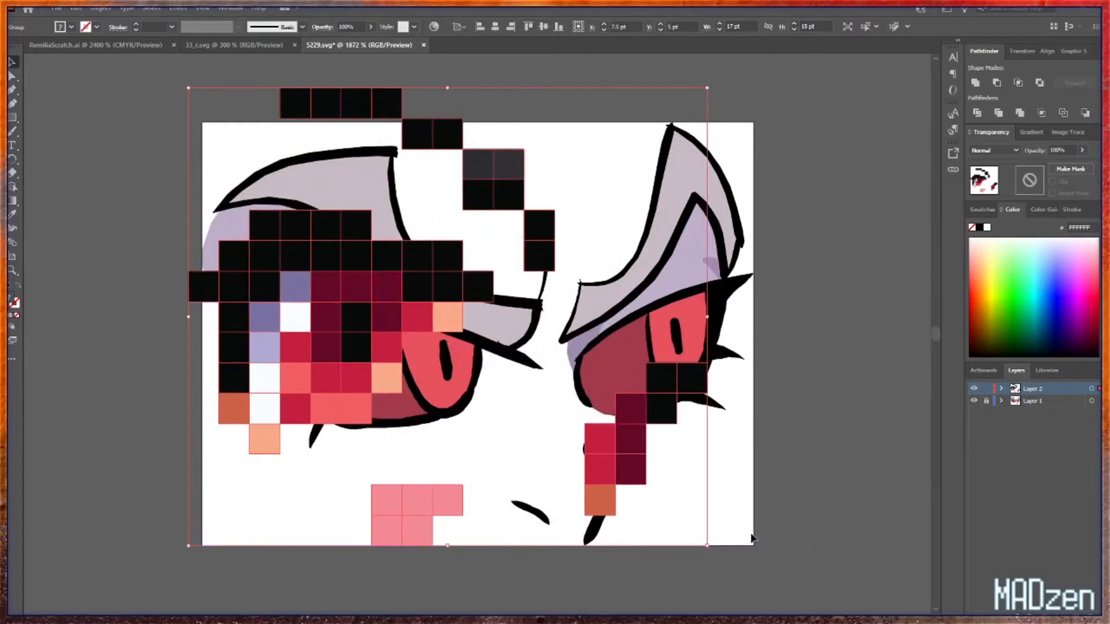
pyautogui.moveTo(617, 471); pyautogui.dragTo(676, 468)
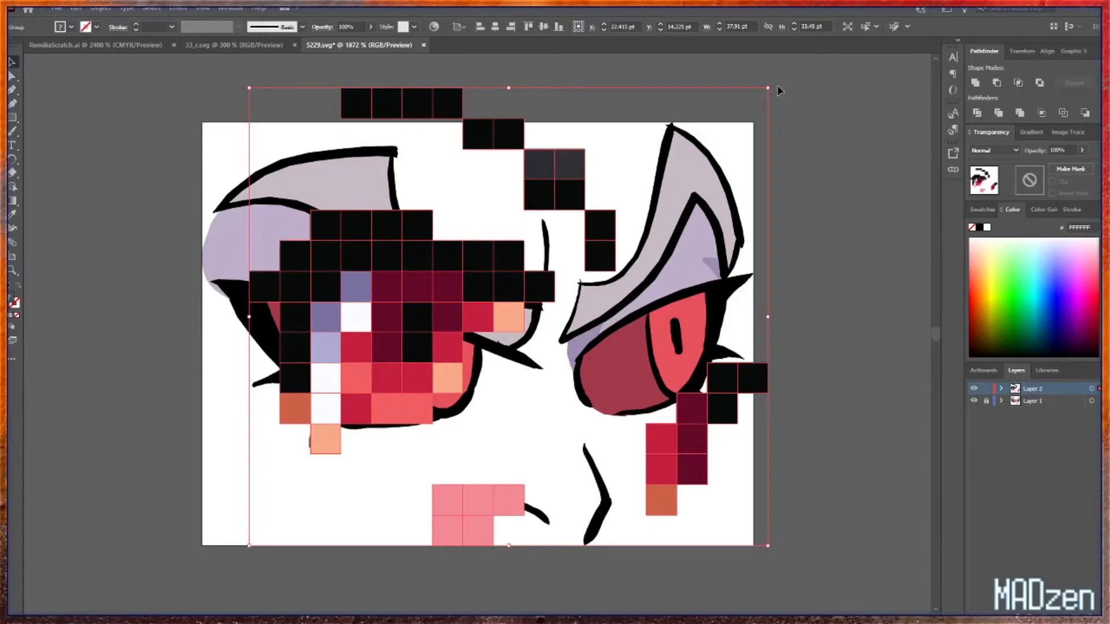
# - Rotate the tile group slightly counterclockwise and reposition it to match the tilt of the original eyes
pyautogui.moveTo(772, 85); pyautogui.dragTo(755, 167)
pyautogui.scroll(-3, 827, 223)
pyautogui.scroll(-3, 826, 212)
pyautogui.scroll(2, 710, 102)
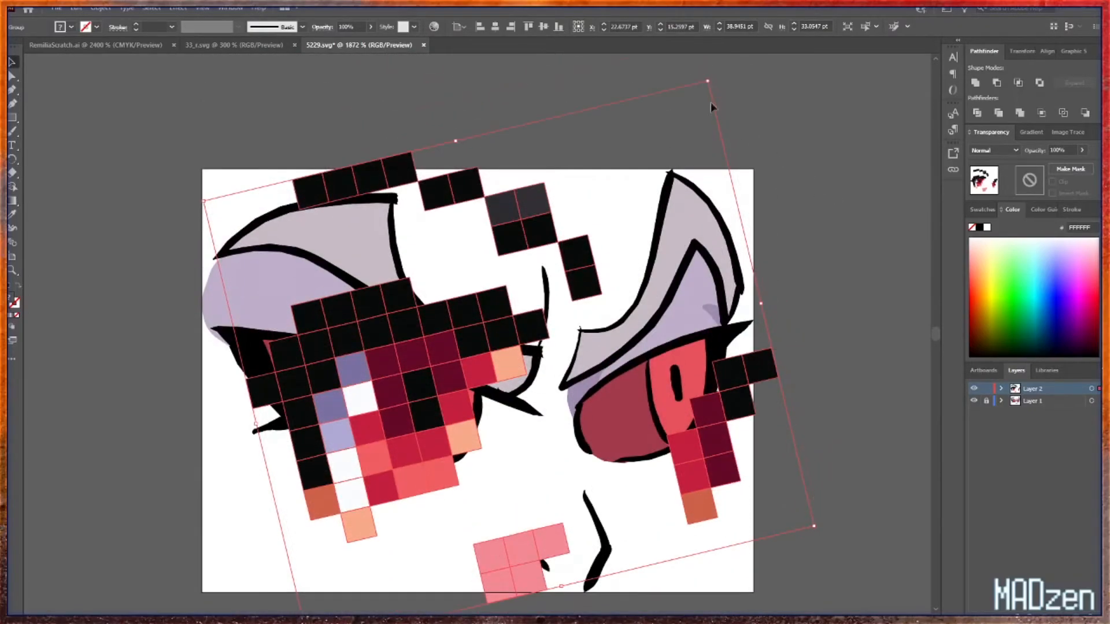
pyautogui.moveTo(715, 77)
pyautogui.mouseDown()
pyautogui.moveTo(706, 66)
pyautogui.moveTo(720, 85)
pyautogui.moveTo(722, 63)
pyautogui.moveTo(722, 92)
pyautogui.mouseUp()
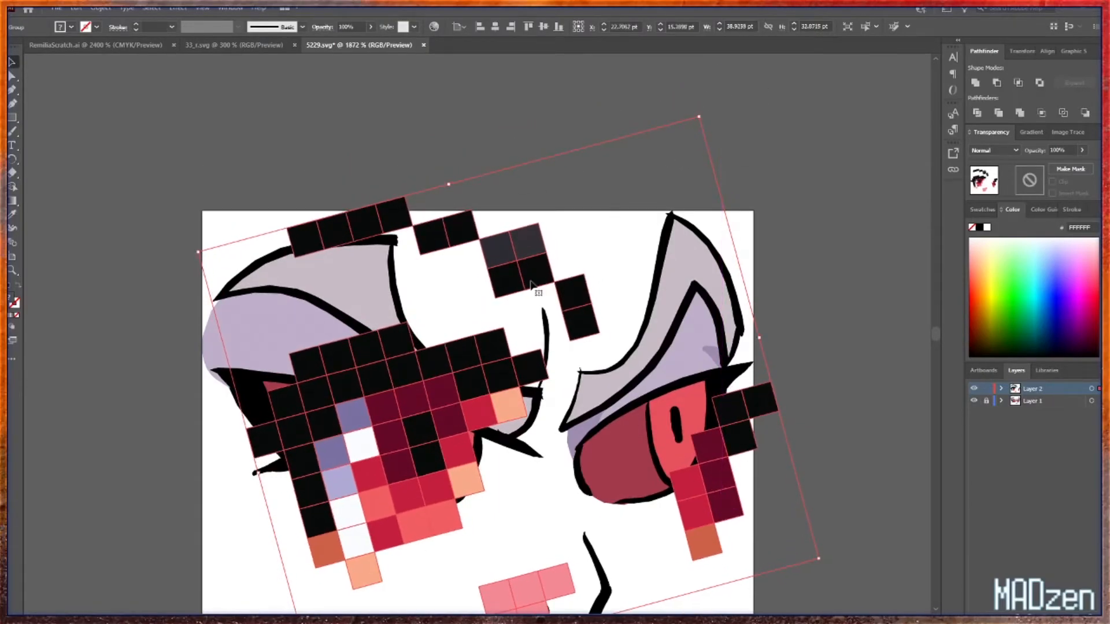
pyautogui.moveTo(716, 482)
pyautogui.mouseDown()
pyautogui.moveTo(696, 447)
pyautogui.moveTo(701, 474)
pyautogui.mouseUp()
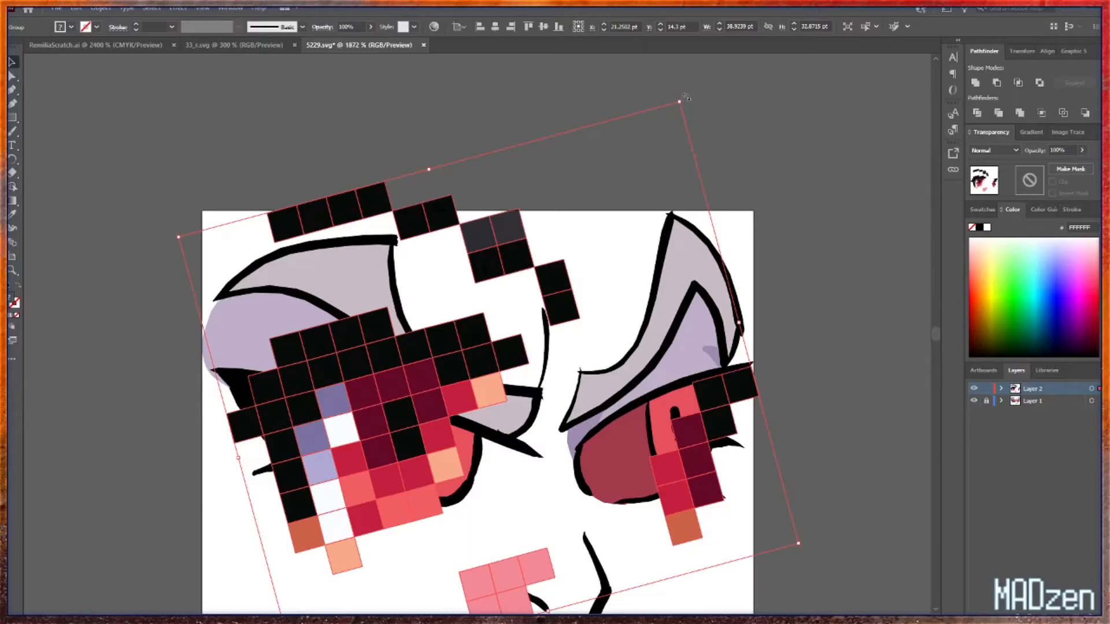
pyautogui.moveTo(684, 97); pyautogui.dragTo(712, 116)
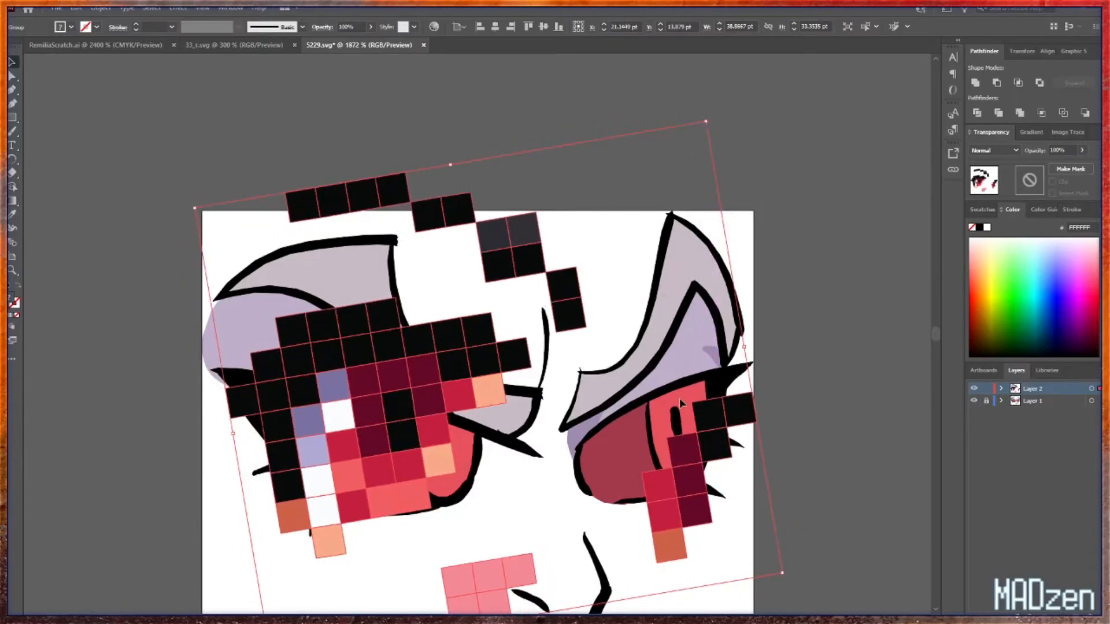
pyautogui.moveTo(706, 426)
pyautogui.mouseDown()
pyautogui.moveTo(691, 379)
pyautogui.moveTo(708, 392)
pyautogui.moveTo(704, 427)
pyautogui.mouseUp()
pyautogui.scroll(-4, 826, 339)
pyautogui.scroll(3, 826, 340)
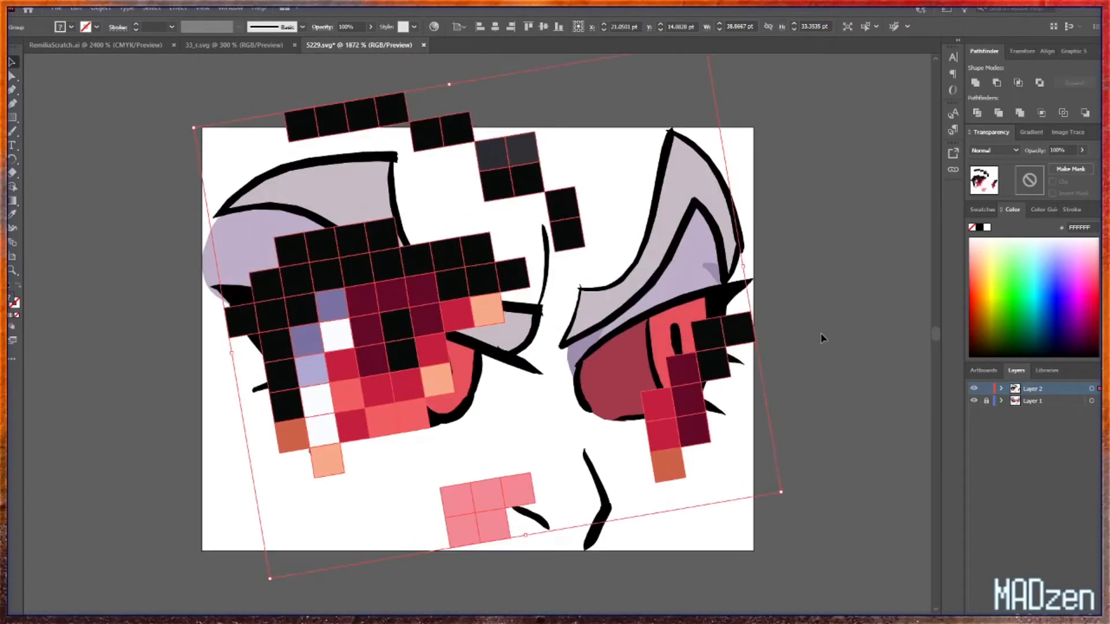
# - Reset the bounding box of the rotated tile group
pyautogui.rightClick(704, 415)
pyautogui.moveTo(768, 539)
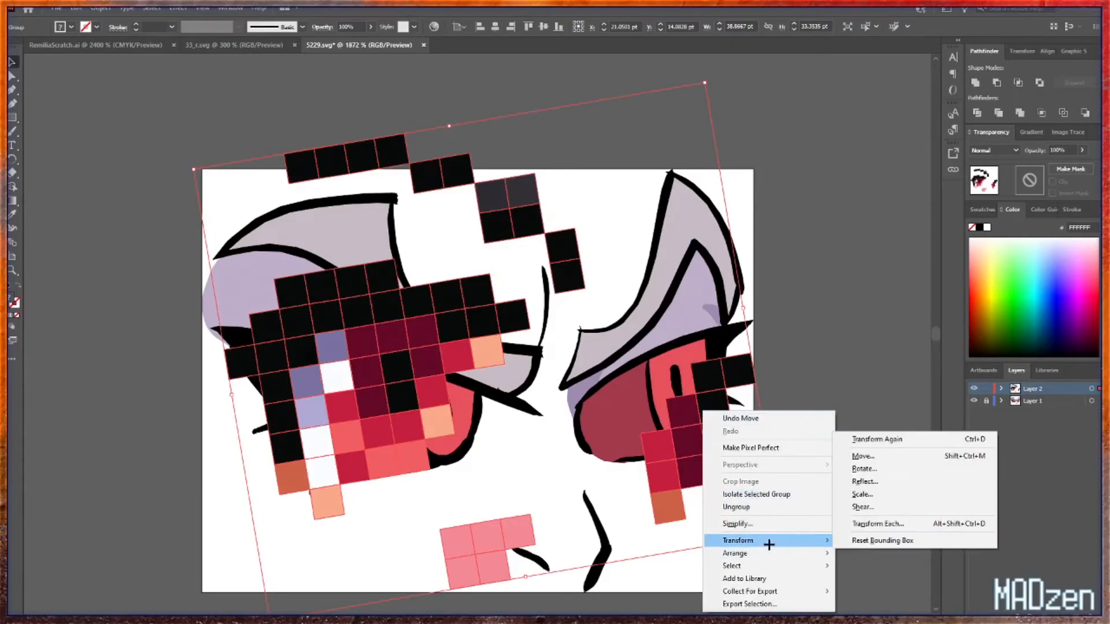
pyautogui.click(878, 540)
pyautogui.click(873, 520)
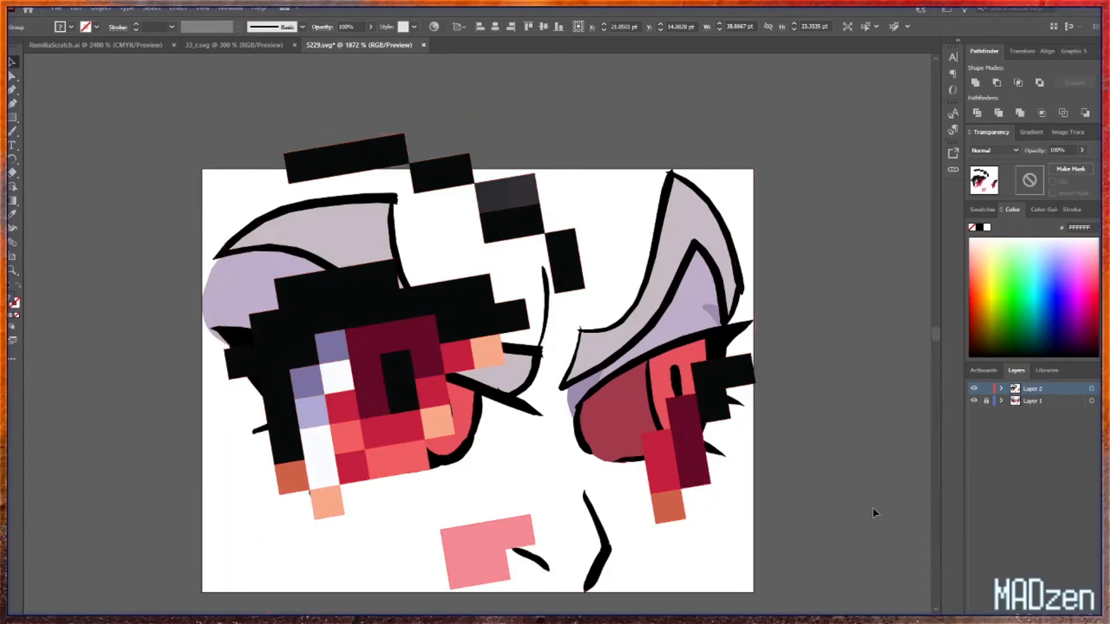
# - Hide Layer 1 and extend the artboard's upper and right edges to enclose all the eye tiles, about 33.5 pt high
pyautogui.click(974, 403)
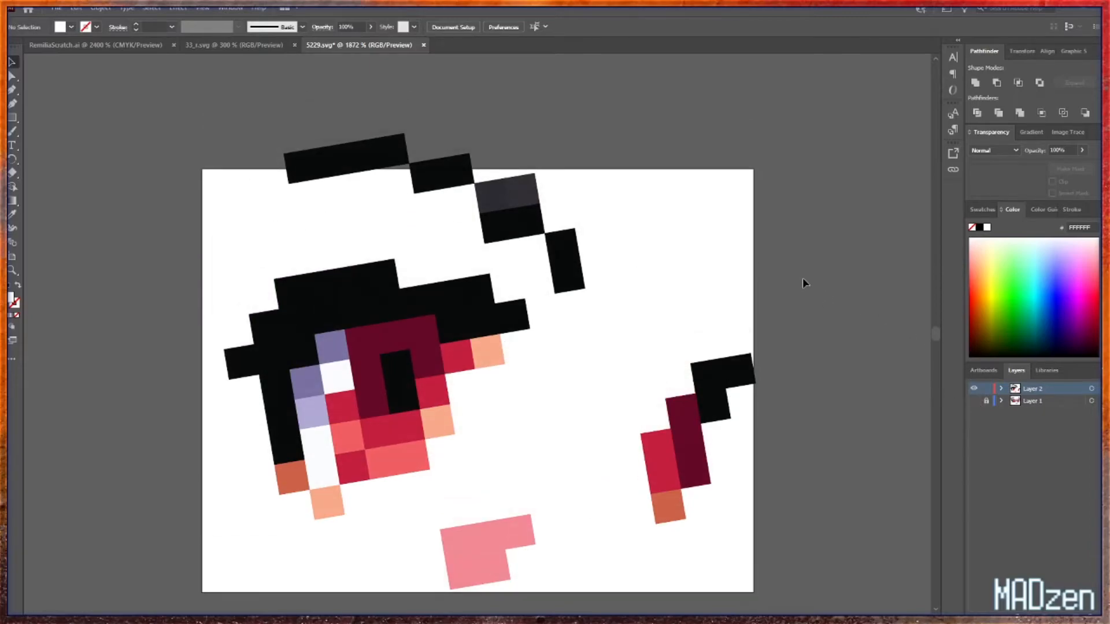
pyautogui.scroll(-5, 797, 274)
pyautogui.scroll(5, 312, 204)
pyautogui.hotkey('shift', 'o')
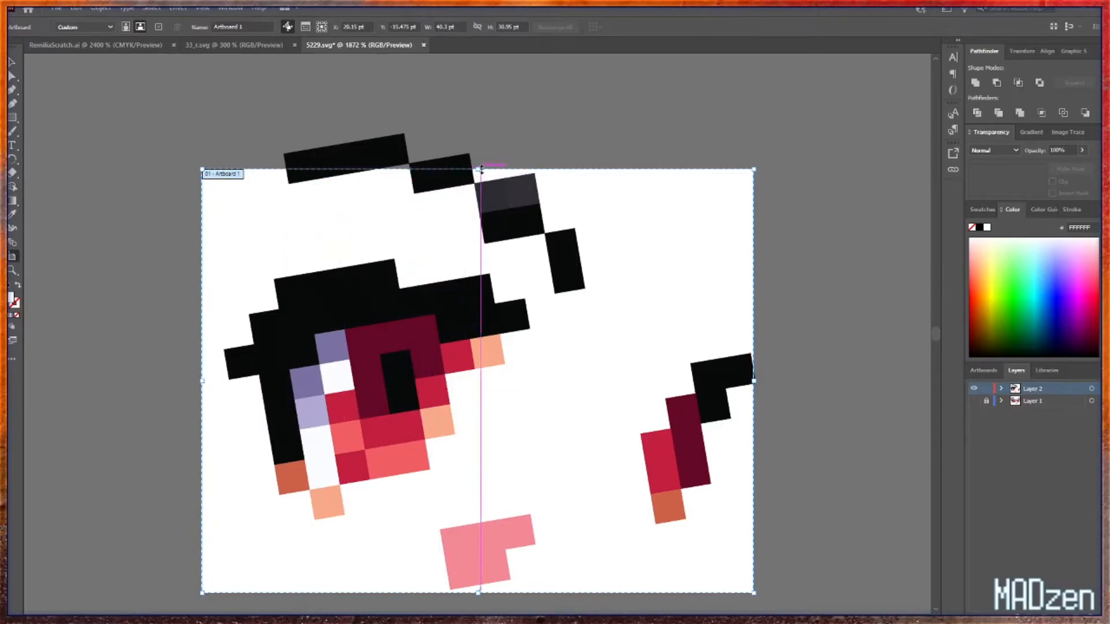
pyautogui.moveTo(481, 169); pyautogui.dragTo(488, 136)
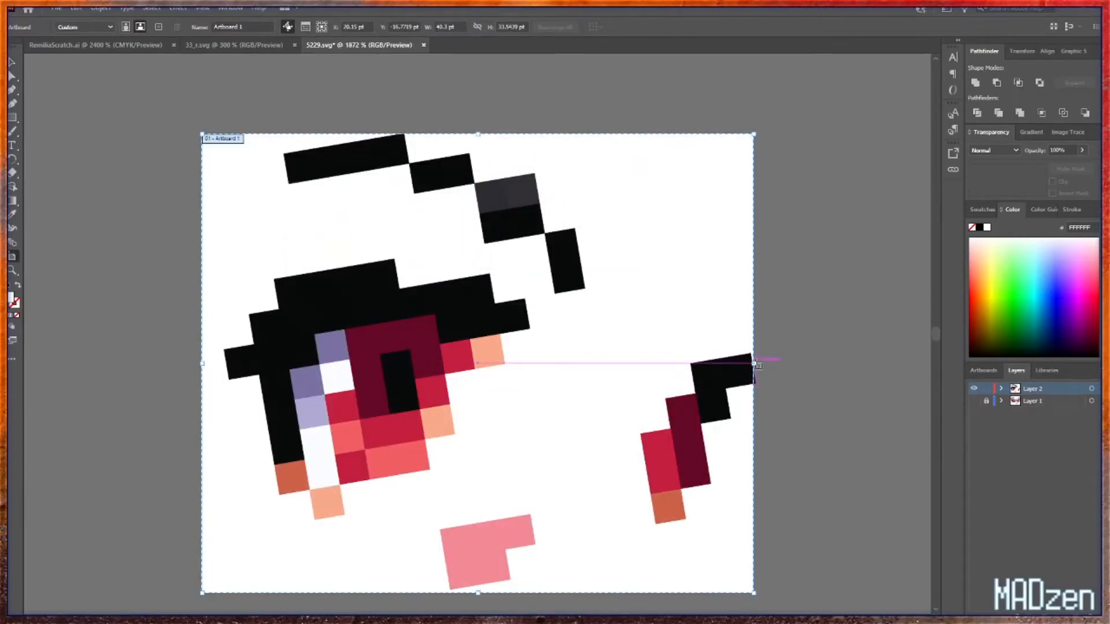
pyautogui.moveTo(754, 364); pyautogui.dragTo(757, 364)
pyautogui.click(13, 60)
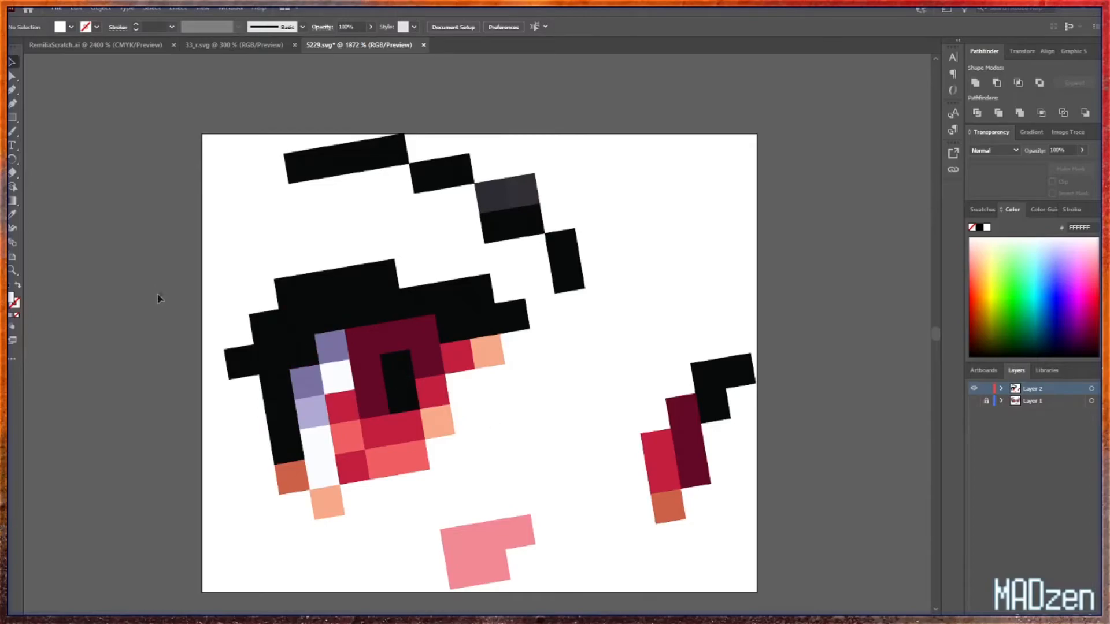
# - Ungroup the eye tiles and clear the selection
pyautogui.click(322, 309)
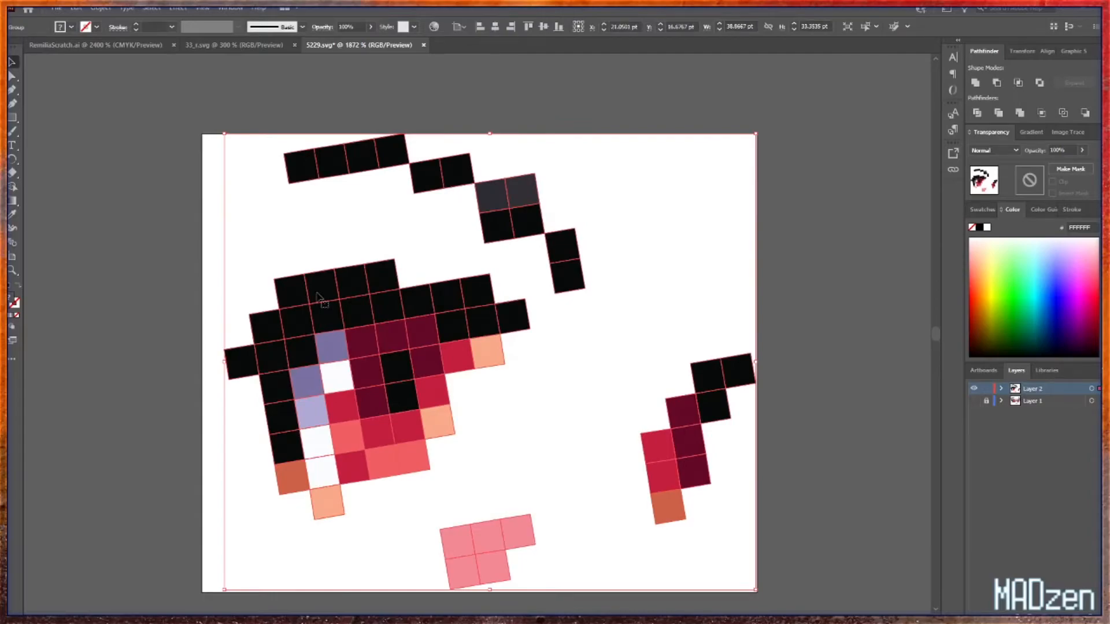
pyautogui.rightClick(318, 295)
pyautogui.click(359, 388)
pyautogui.click(205, 467)
# - Select all black tiles of the same fill, exclude eyebrow and pupil tiles from the selection, and unite the eyelash tiles
pyautogui.click(325, 286)
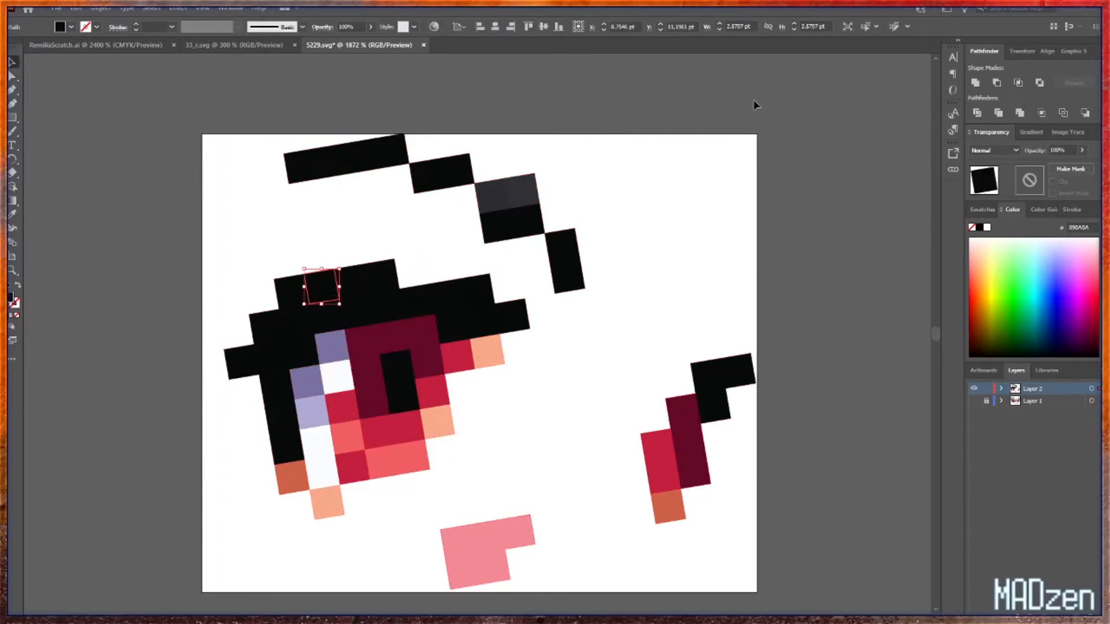
pyautogui.click(866, 26)
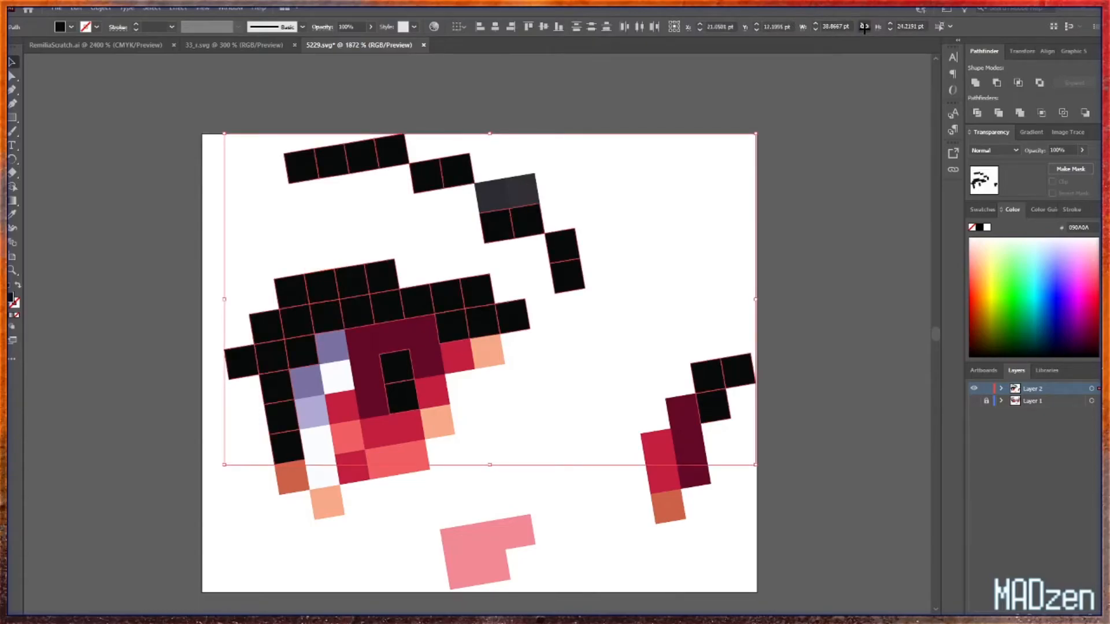
pyautogui.moveTo(266, 167)
pyautogui.mouseDown()
pyautogui.moveTo(372, 170)
pyautogui.moveTo(404, 161)
pyautogui.mouseUp()
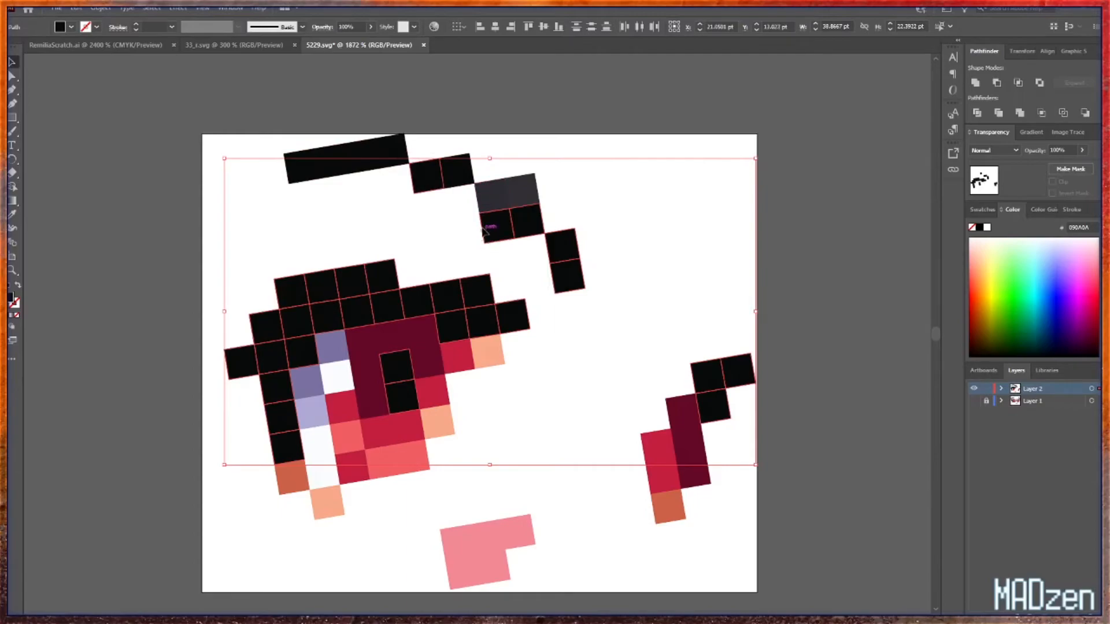
pyautogui.moveTo(495, 227); pyautogui.dragTo(546, 230)
pyautogui.moveTo(571, 282); pyautogui.dragTo(564, 246)
pyautogui.moveTo(405, 371); pyautogui.dragTo(402, 399)
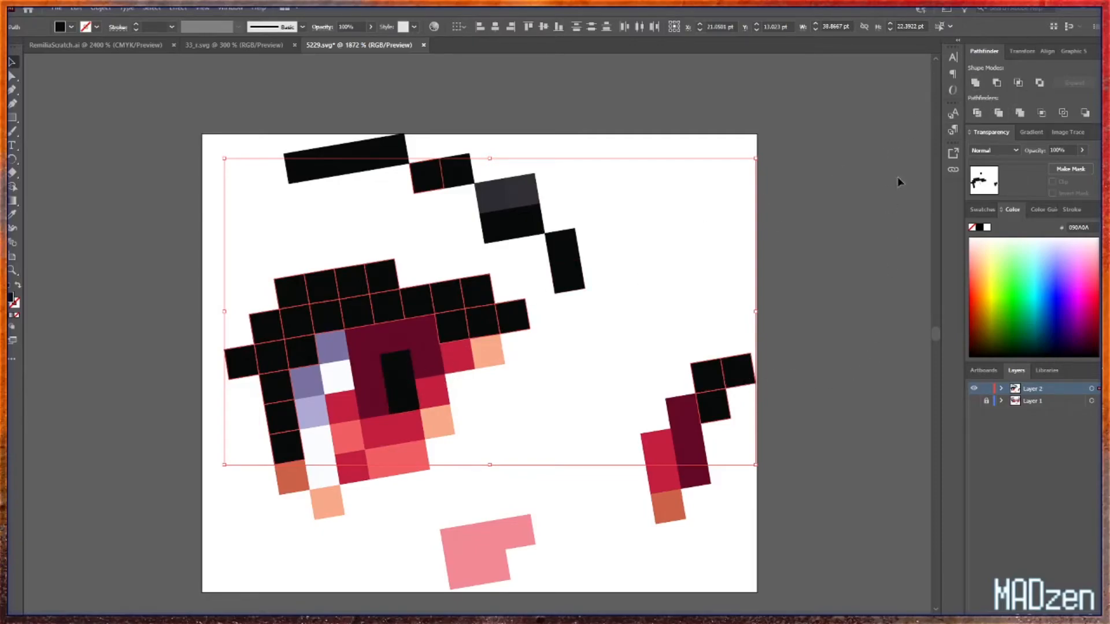
pyautogui.click(973, 82)
# - Unite the pupil tiles and the eyebrow's black and dark grey tiles by part and color
pyautogui.click(539, 383)
pyautogui.click(391, 374)
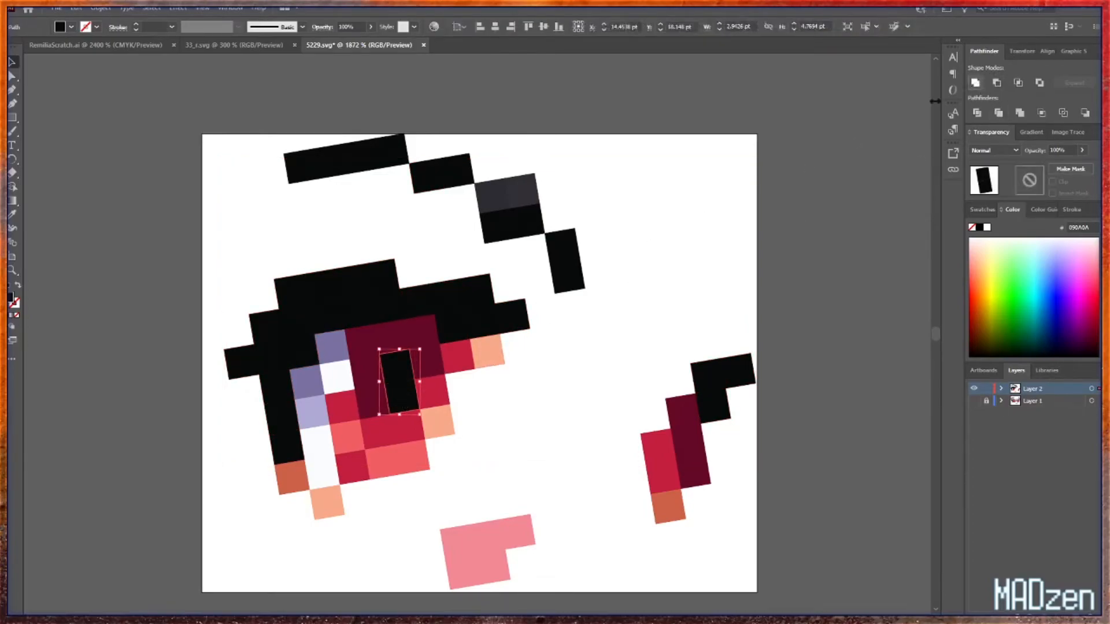
pyautogui.moveTo(262, 147); pyautogui.dragTo(503, 228)
pyautogui.click(503, 186)
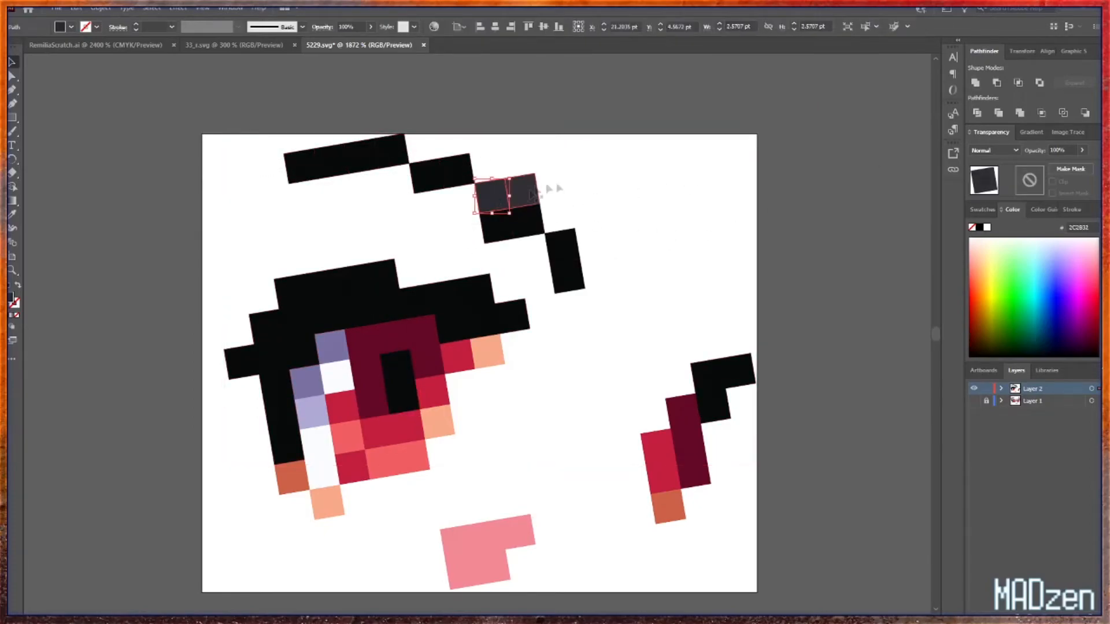
# - Select and unite all dark maroon tiles, and do the same for all crimson tiles
pyautogui.click(361, 342)
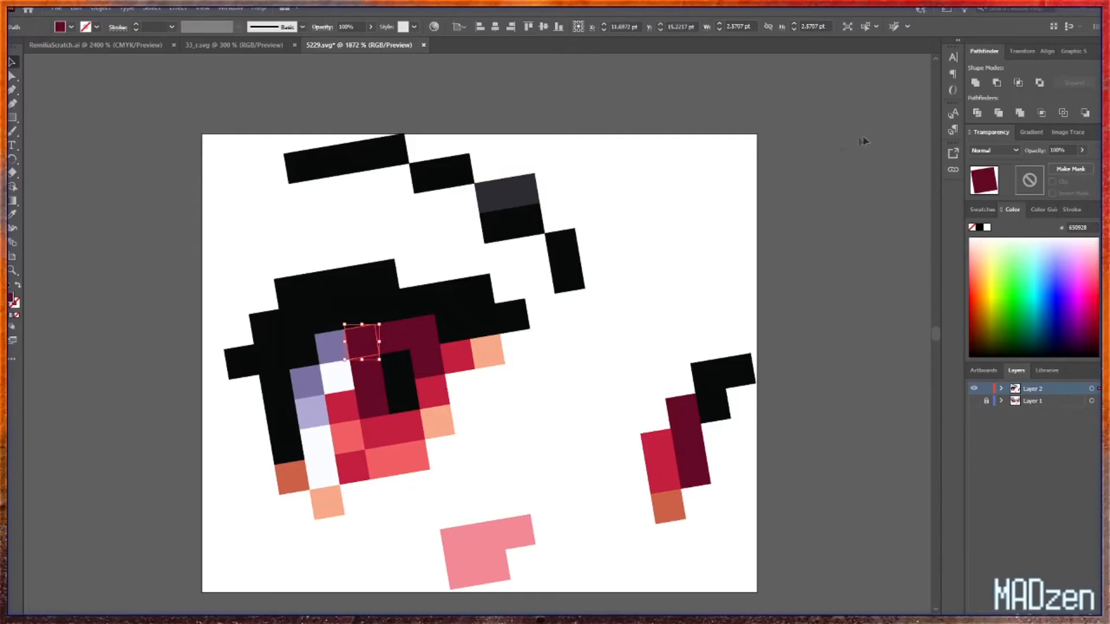
pyautogui.click(863, 27)
pyautogui.click(975, 83)
pyautogui.click(457, 357)
pyautogui.click(863, 27)
pyautogui.click(975, 82)
# - Select and unite all peach tiles, and do the same for all coral tiles at the iris's lower edge
pyautogui.click(438, 422)
pyautogui.click(864, 26)
pyautogui.click(975, 82)
pyautogui.click(399, 469)
pyautogui.click(863, 27)
pyautogui.click(977, 82)
# - Select and unite the white, lavender and purple highlight tiles of the large eye, one color at a time
pyautogui.click(322, 460)
pyautogui.click(864, 26)
pyautogui.click(975, 82)
pyautogui.click(316, 419)
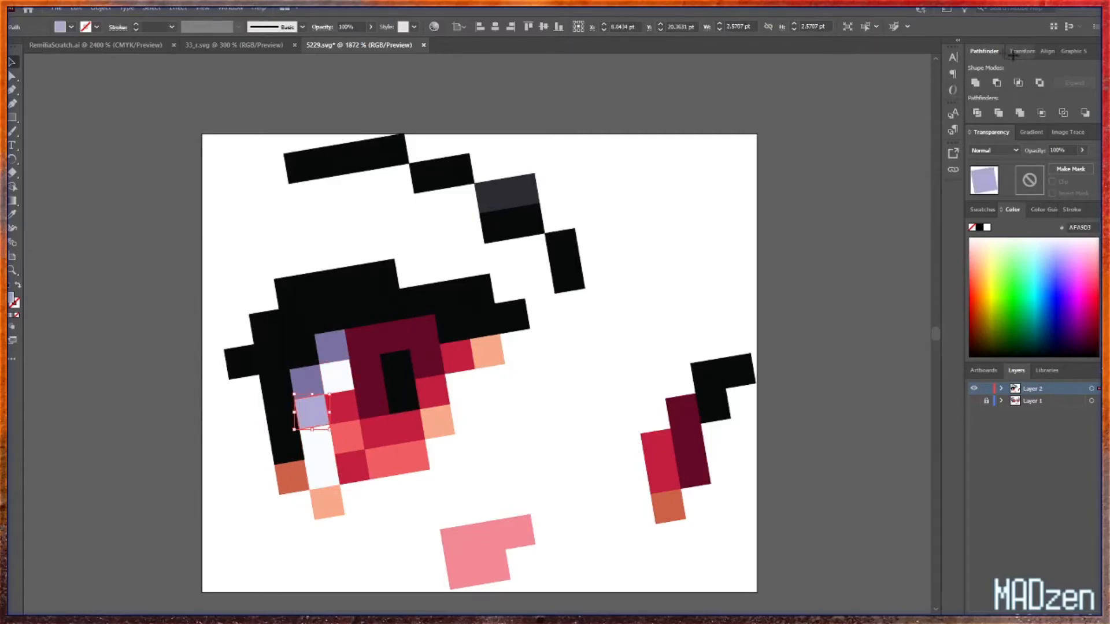
pyautogui.click(864, 27)
pyautogui.click(975, 83)
pyautogui.click(318, 386)
pyautogui.click(864, 27)
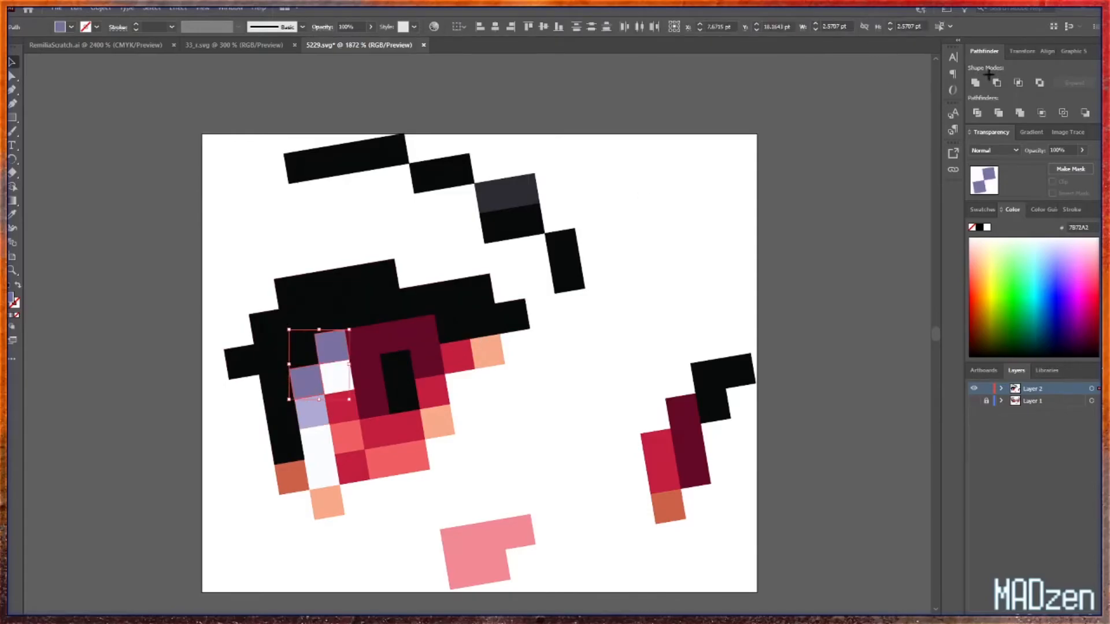
pyautogui.click(975, 82)
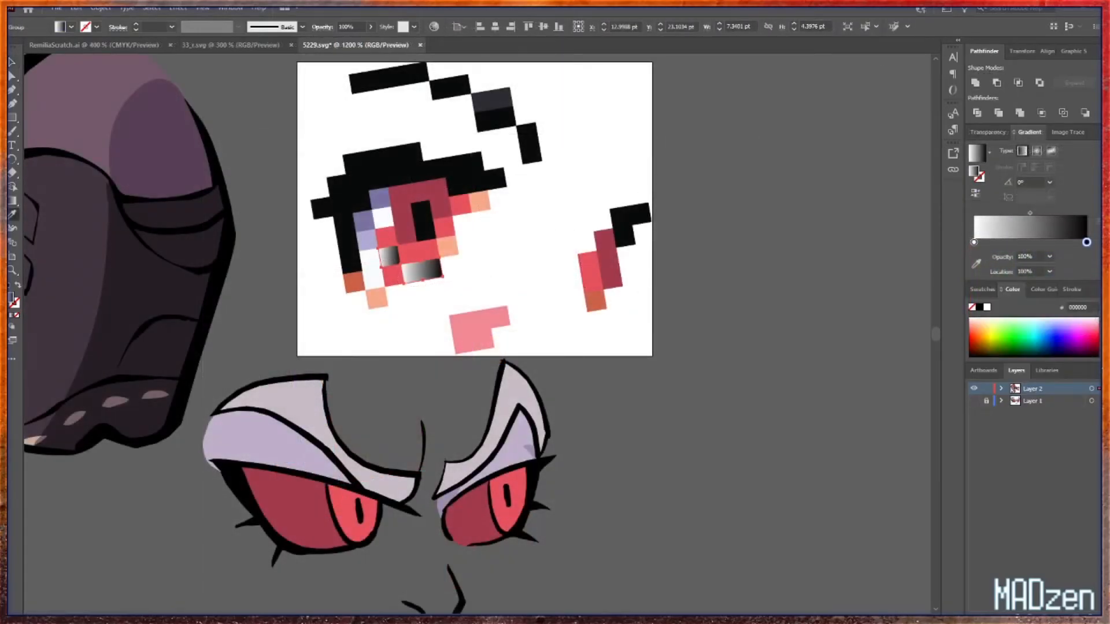
# - Set the end stop of the lower iris gradient to the copied red and switch the start stop to RGB color
pyautogui.moveTo(1091, 307); pyautogui.dragTo(1003, 304)
pyautogui.hotkey('ctrl', 'v')
pyautogui.press('Return')
pyautogui.click(974, 242)
pyautogui.click(1096, 290)
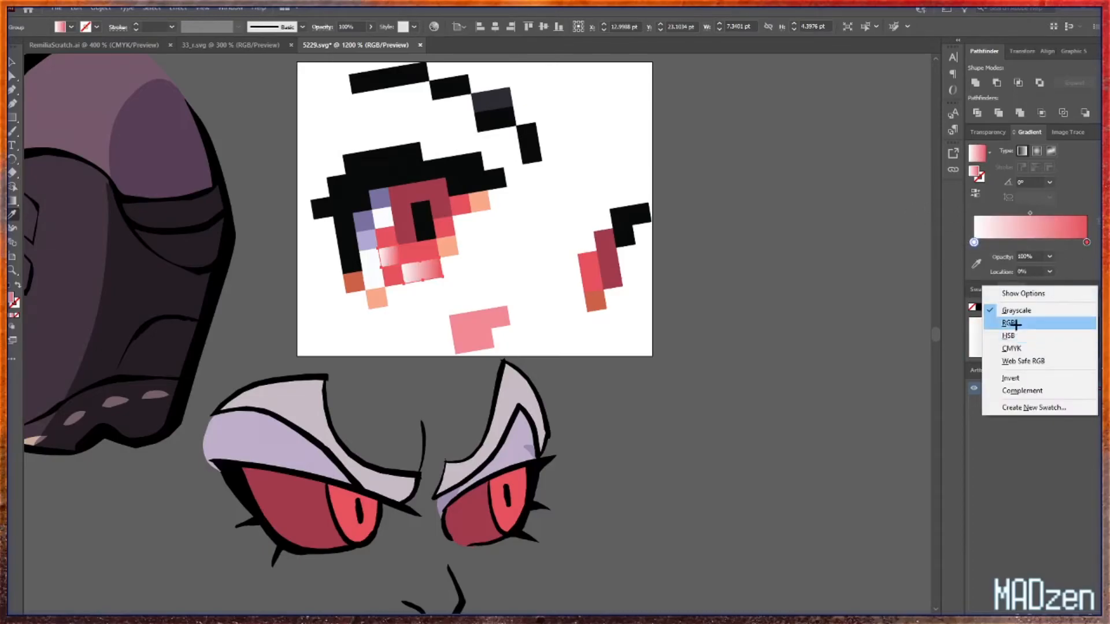
pyautogui.click(1013, 324)
# - Copy the pale yellow from 33_r.svg, set the iris gradient's start stop to FEFFD3, and make the gradient run vertically
pyautogui.click(191, 45)
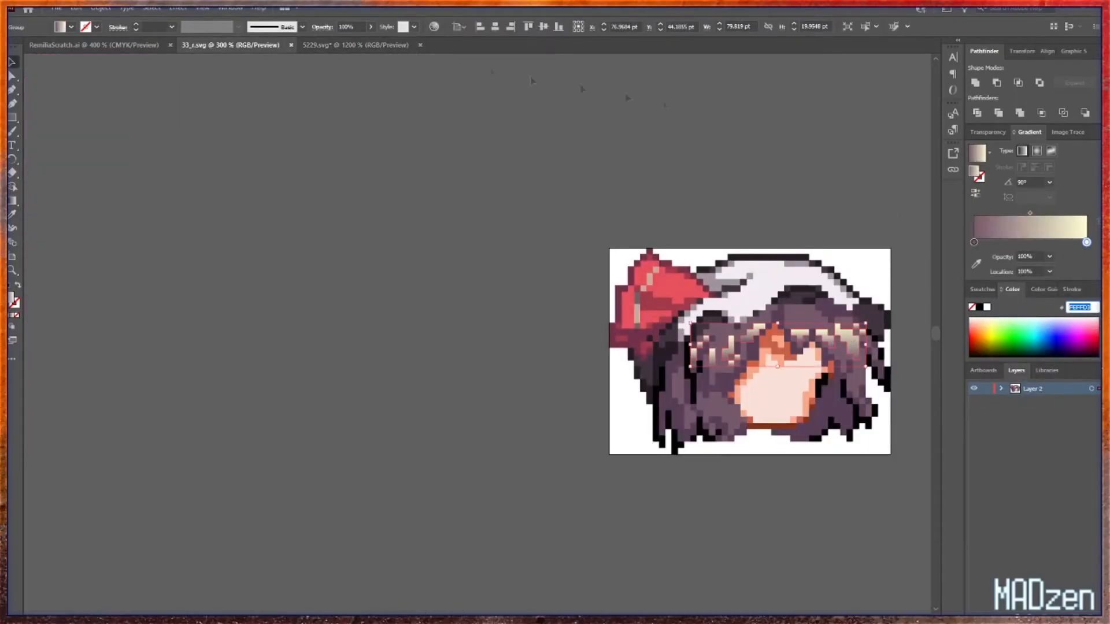
pyautogui.hotkey('ctrl', 'Tab')
pyautogui.click(974, 242)
pyautogui.moveTo(1092, 307); pyautogui.dragTo(1026, 306)
pyautogui.write('FEFFD3')
pyautogui.press('Return')
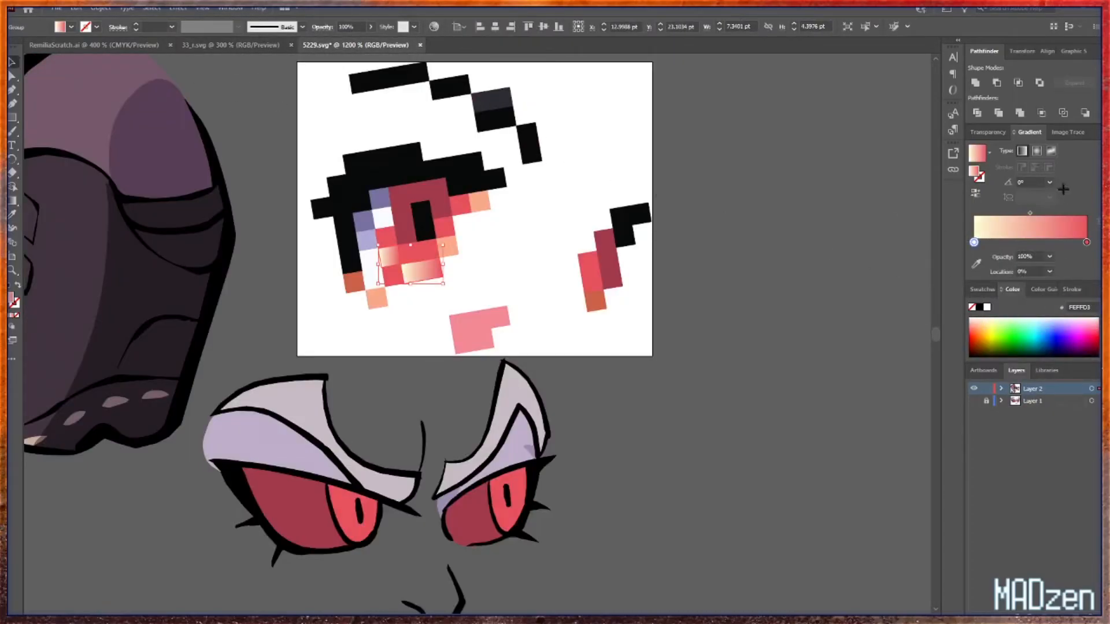
pyautogui.click(1050, 183)
pyautogui.click(1066, 248)
# - Delete Layer 1 with the original eyes artwork
pyautogui.click(687, 427)
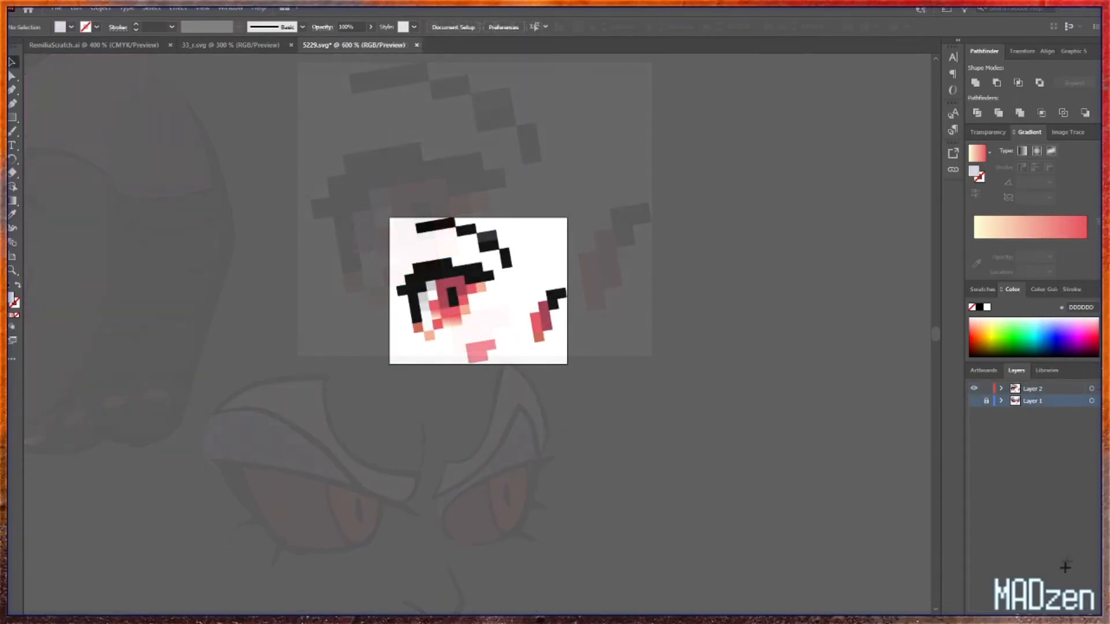
pyautogui.click(1094, 610)
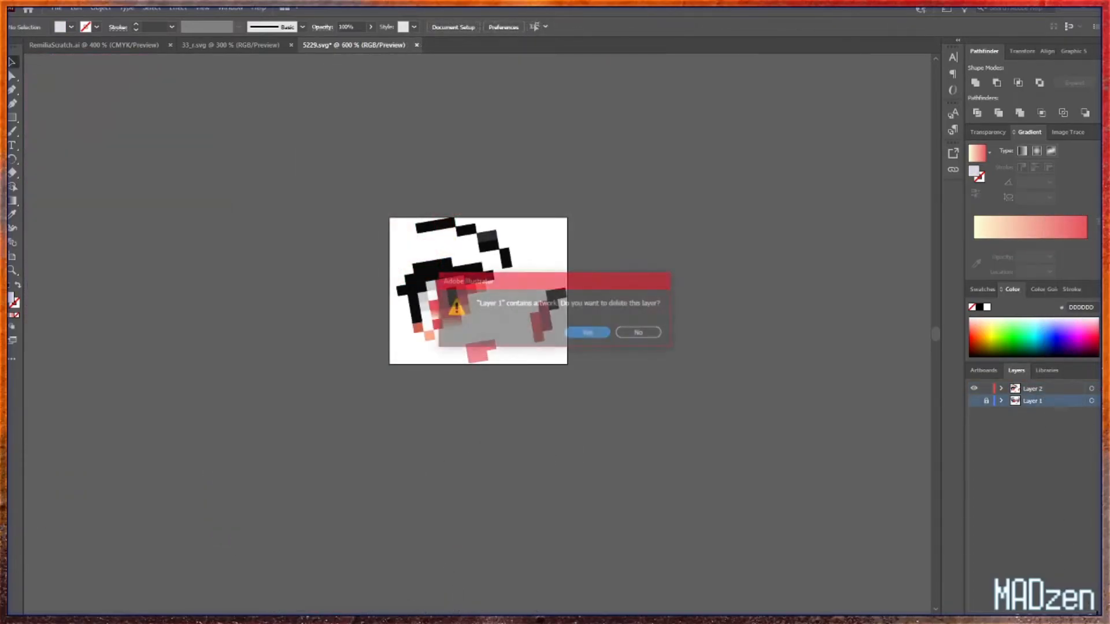
pyautogui.click(596, 333)
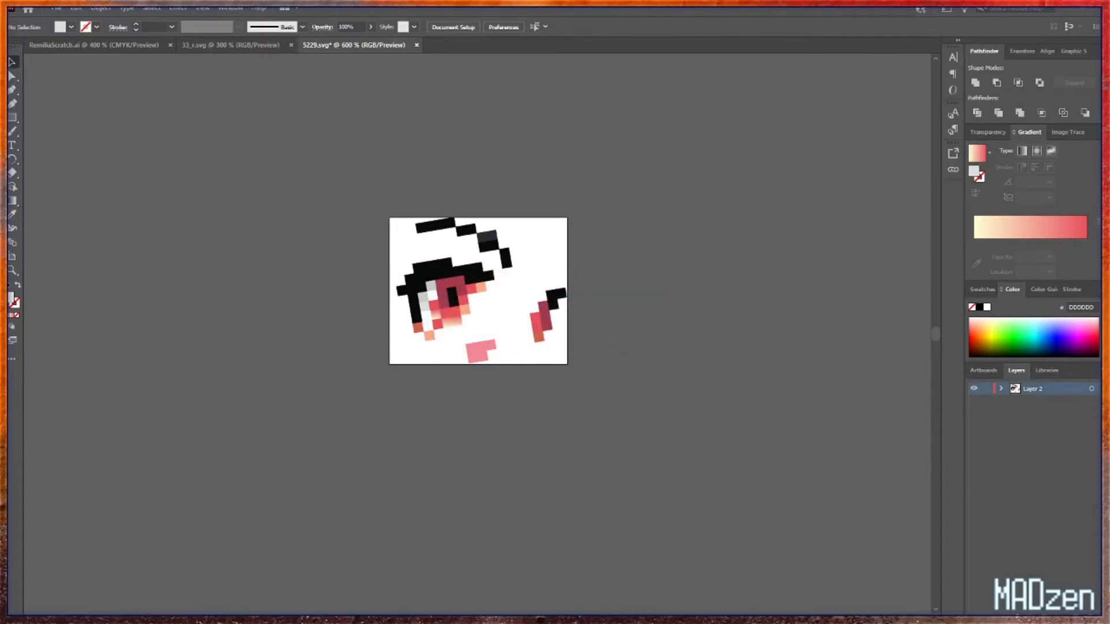
# - Save the eyes as an SVG in the 1out folder with the default SVG options, and close both SVG documents
pyautogui.click(56, 8)
pyautogui.click(91, 125)
pyautogui.doubleClick(127, 84)
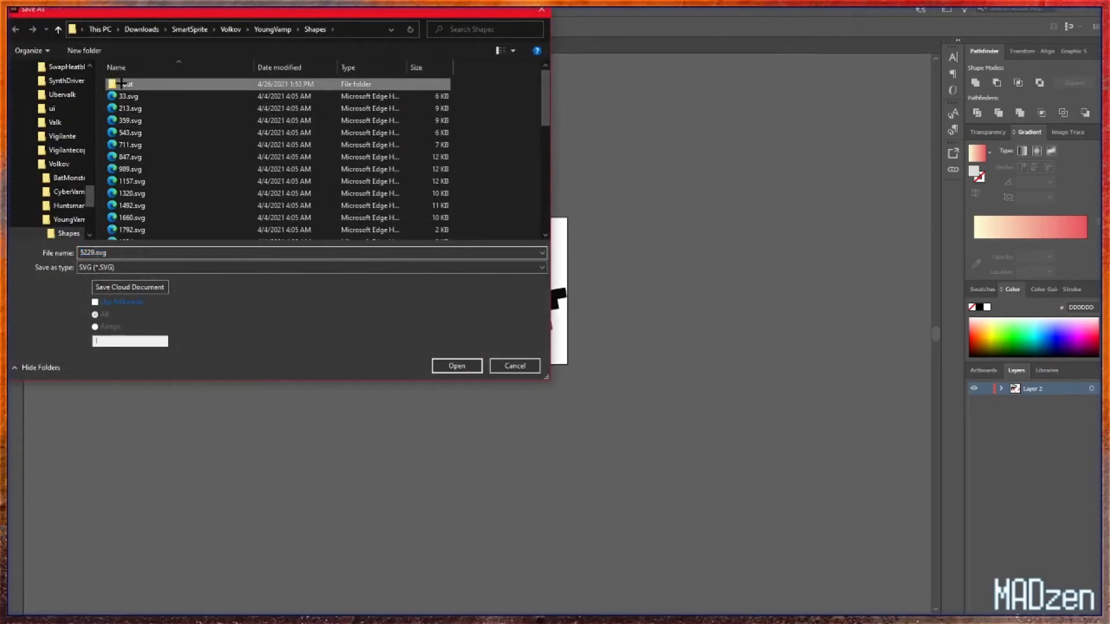
pyautogui.click(94, 253)
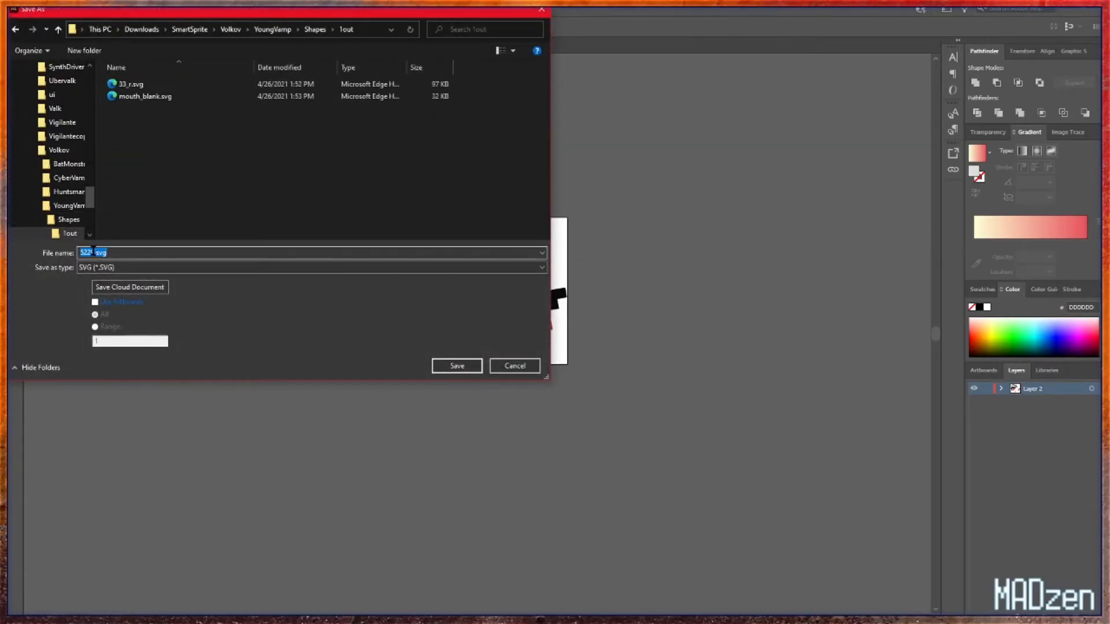
pyautogui.press('Return')
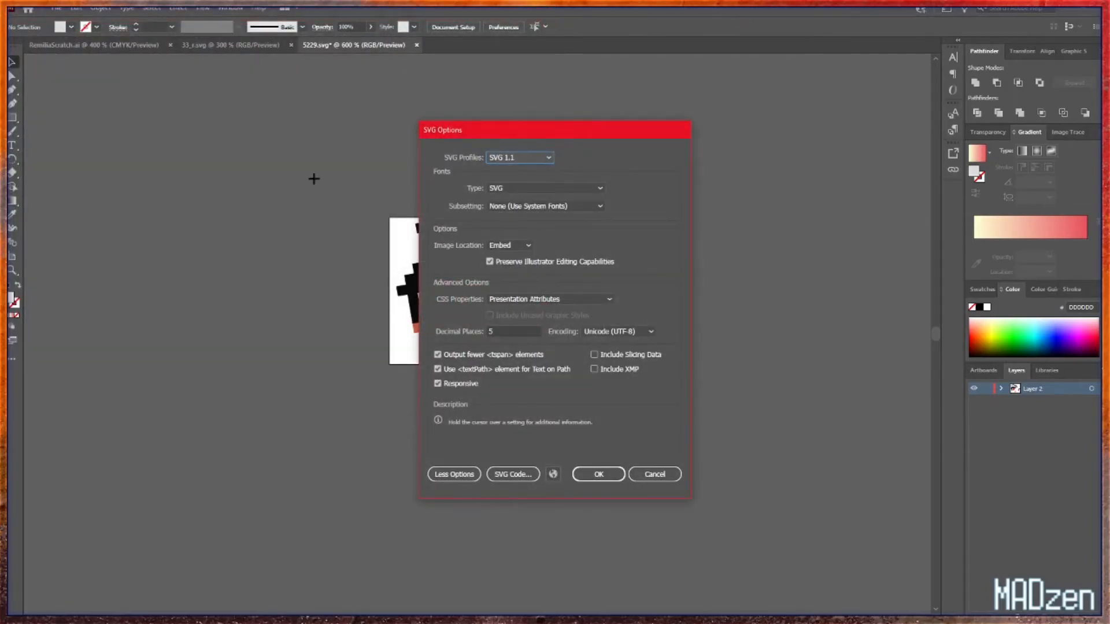
pyautogui.click(613, 473)
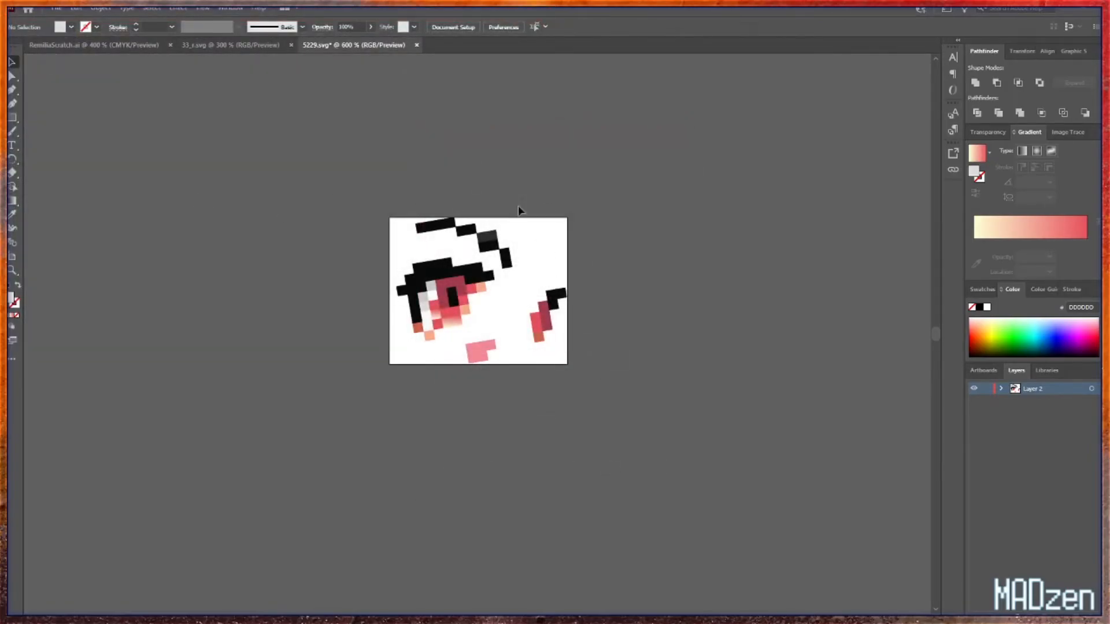
pyautogui.click(418, 45)
pyautogui.click(290, 45)
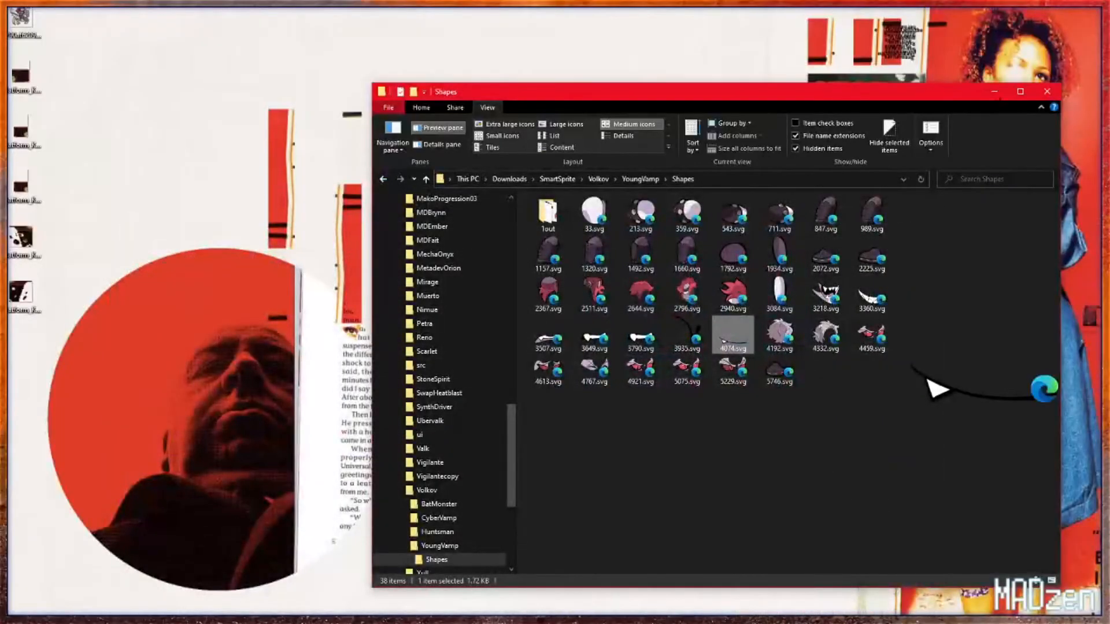
# - Switch to JPEXS Free Flash Decompiler and open the YoungVamp head shape, DefineShape (108), from the shapes overview of Gfx_Skins_04.swf
pyautogui.click(994, 91)
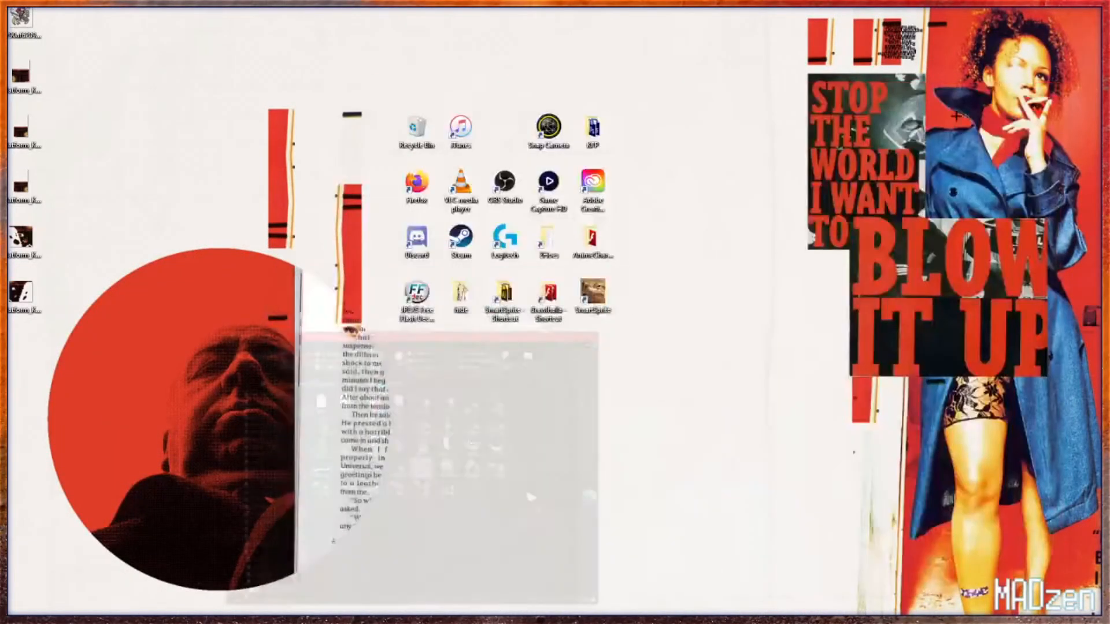
pyautogui.click(496, 610)
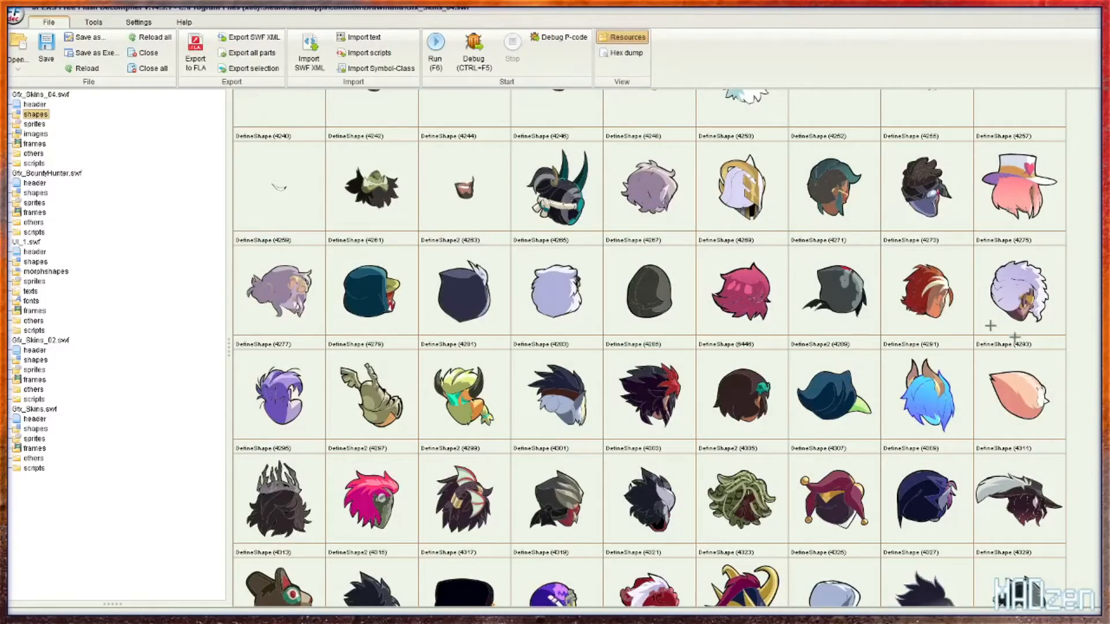
pyautogui.scroll(20, 1008, 264)
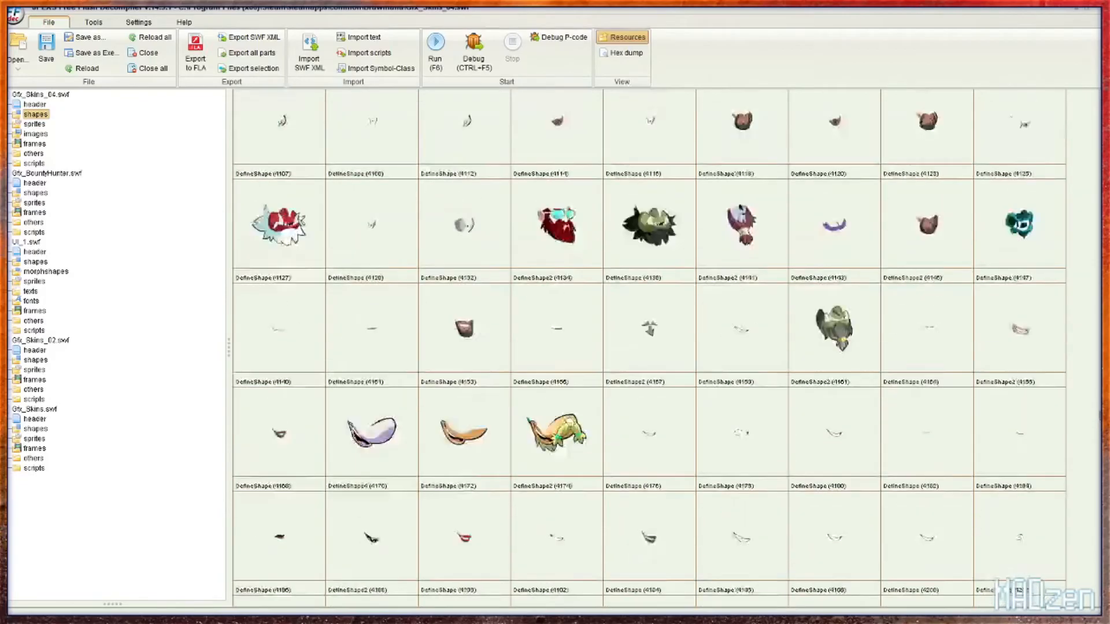
pyautogui.doubleClick(1008, 264)
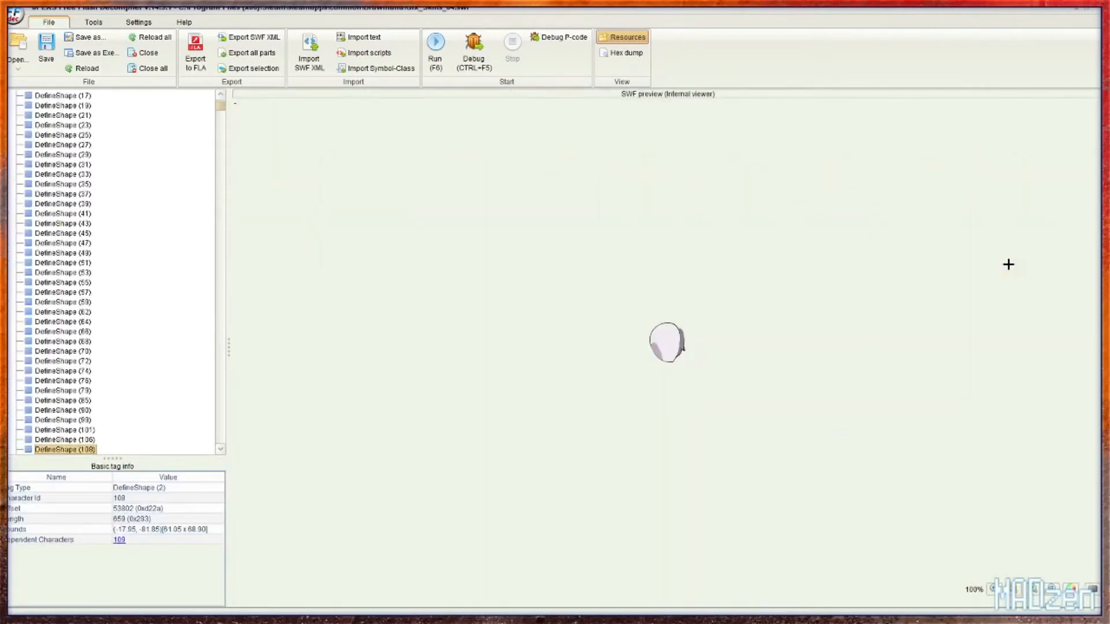
# - Show the raw data of DefineShape (108), expand its shape bounds, and capture a screenshot of the bounds values
pyautogui.click(120, 540)
pyautogui.click(120, 540)
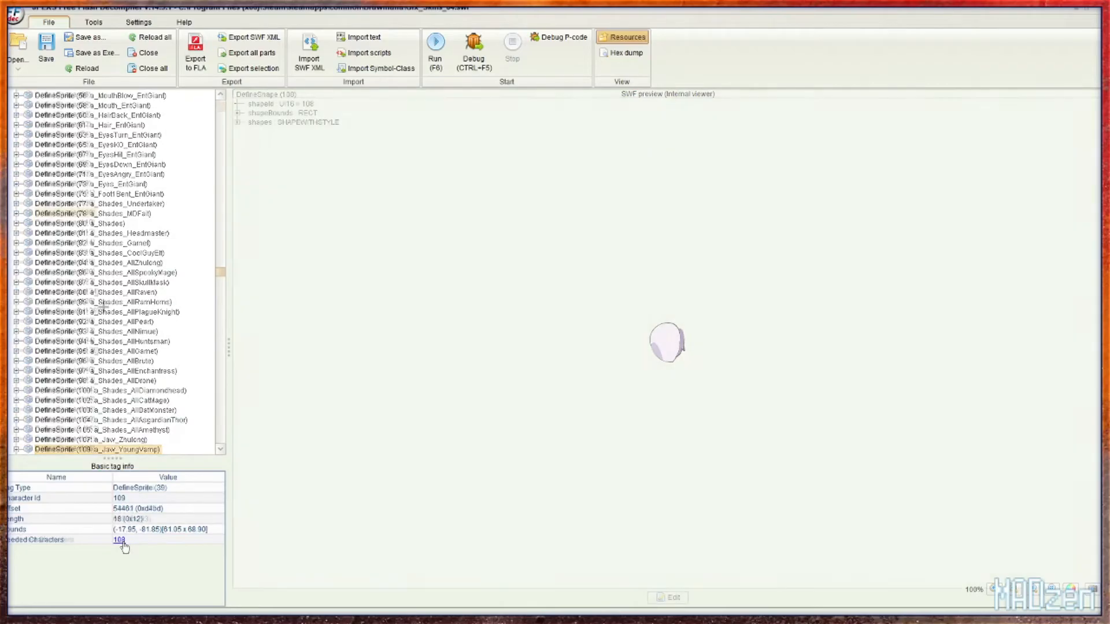
pyautogui.click(237, 113)
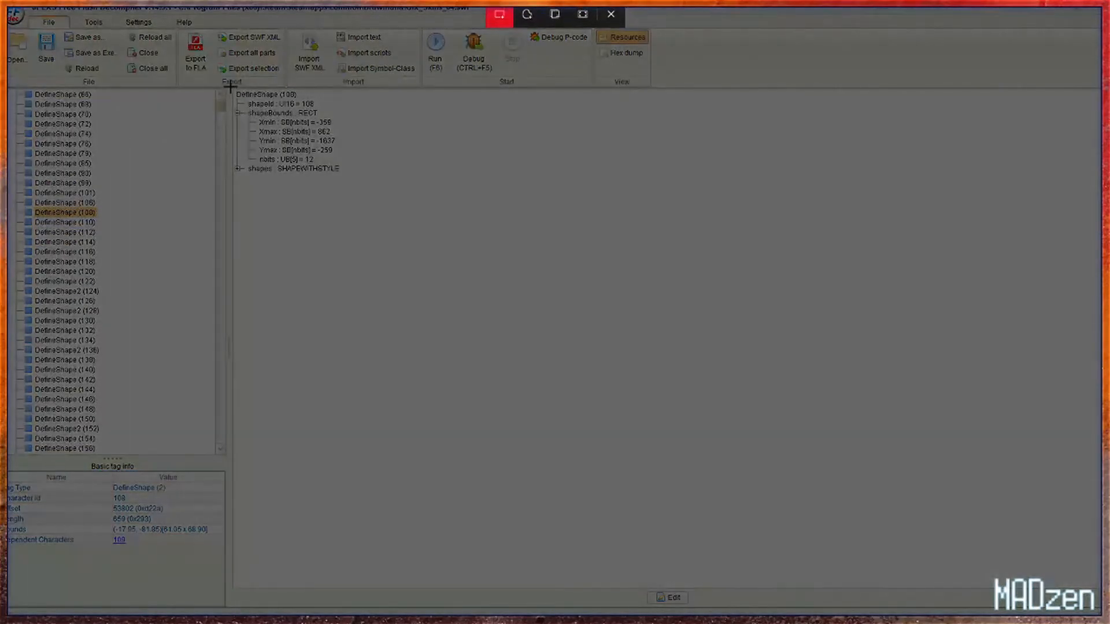
pyautogui.moveTo(231, 88); pyautogui.dragTo(361, 179)
pyautogui.press('super')
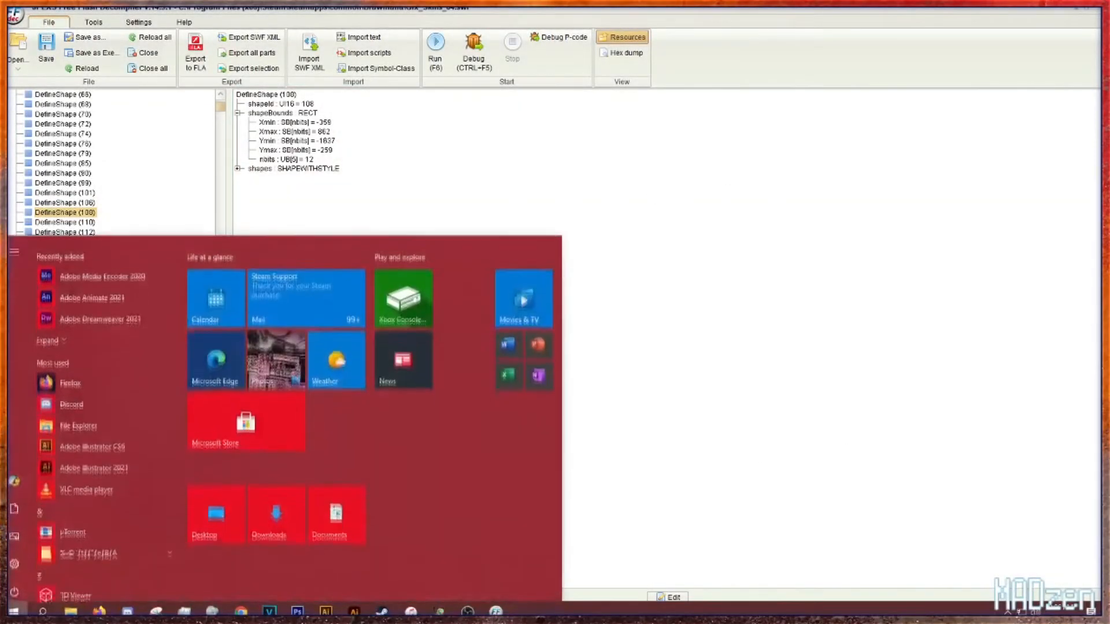
pyautogui.click(141, 608)
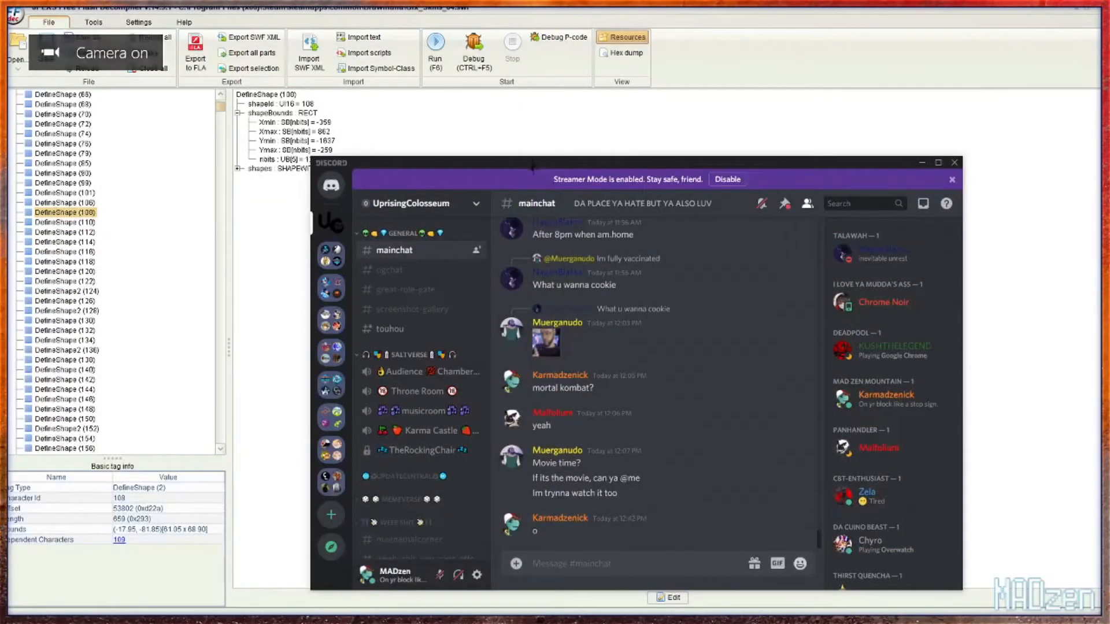
pyautogui.click(138, 247)
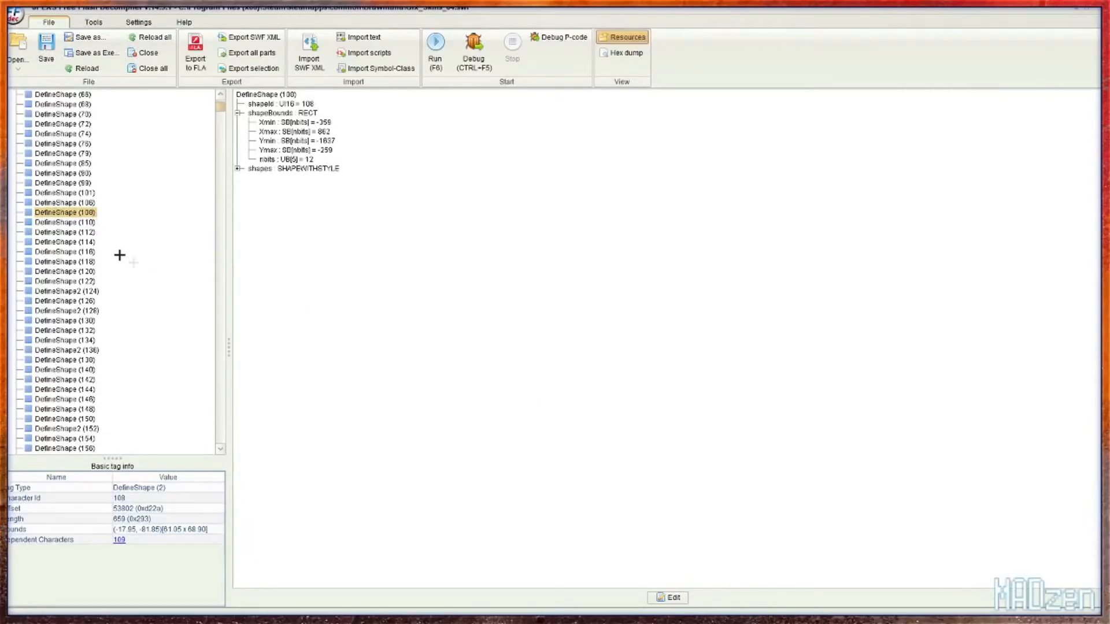
# - Replace DefineShape (108) with 33_r.svg from the YoungVamp 1out folder, updating its bounds
pyautogui.rightClick(49, 213)
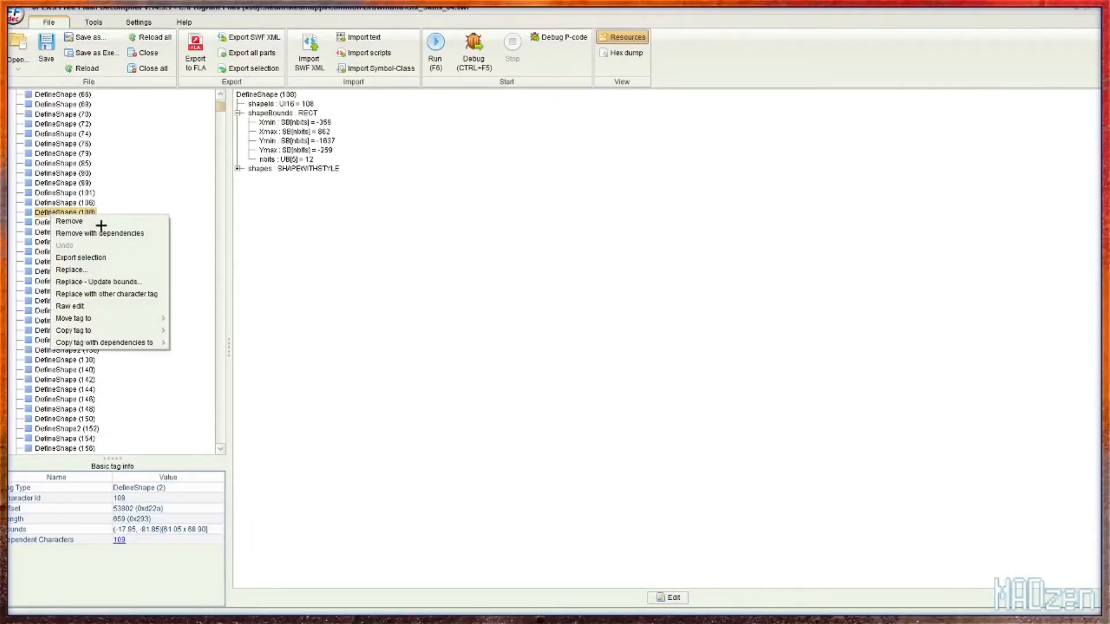
pyautogui.click(101, 279)
pyautogui.click(676, 238)
pyautogui.click(676, 238)
pyautogui.click(677, 238)
pyautogui.scroll(-3, 595, 328)
pyautogui.doubleClick(618, 311)
pyautogui.doubleClick(373, 290)
pyautogui.doubleClick(373, 256)
pyautogui.doubleClick(375, 256)
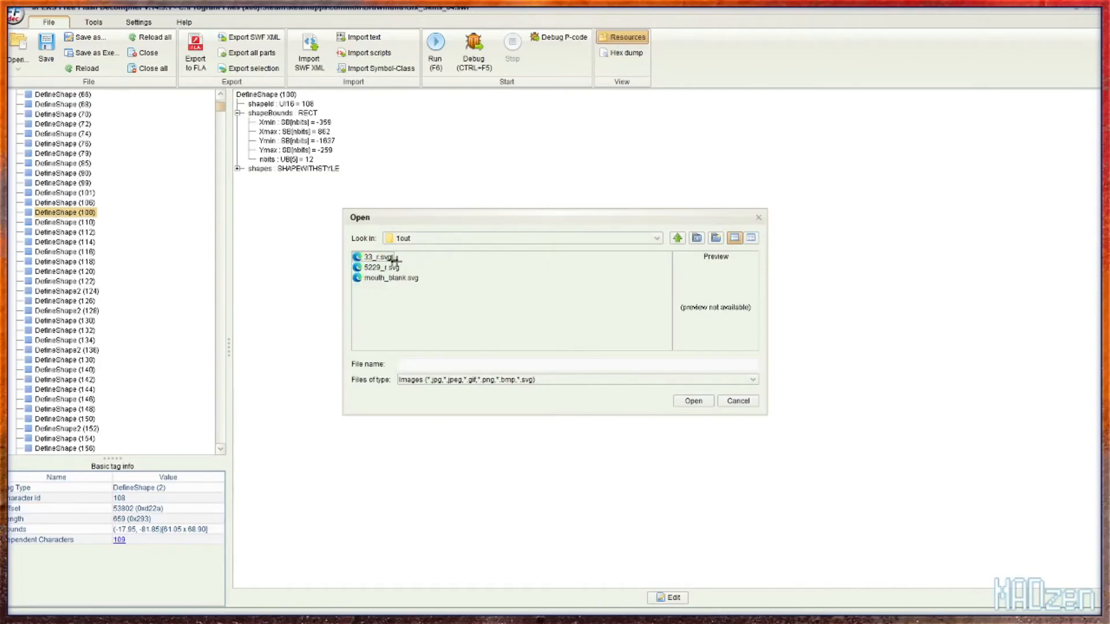
pyautogui.doubleClick(382, 257)
# - Set the head's placement in sprite a_Jaw_YoungVamp to translateX -359 and translateY -1637, and save the edit
pyautogui.click(119, 542)
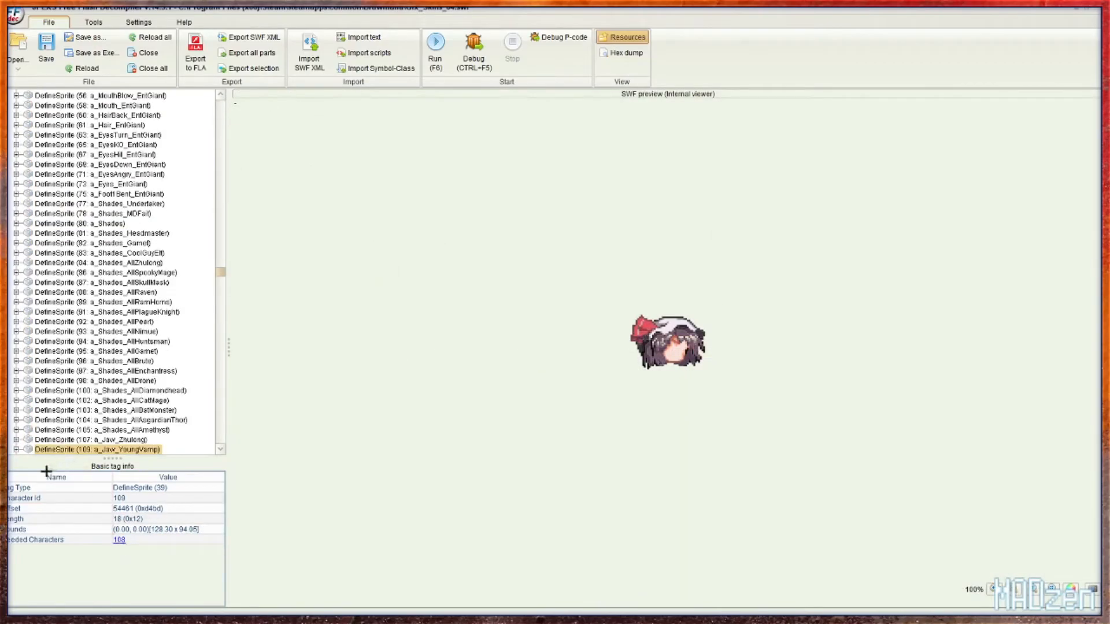
pyautogui.click(17, 450)
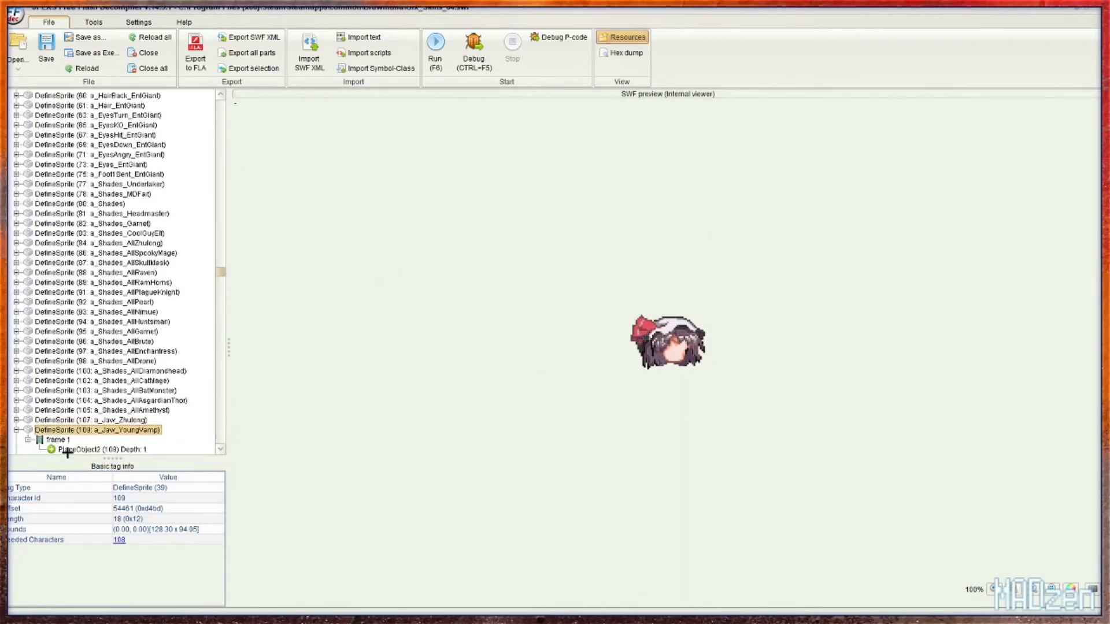
pyautogui.click(67, 451)
pyautogui.click(706, 599)
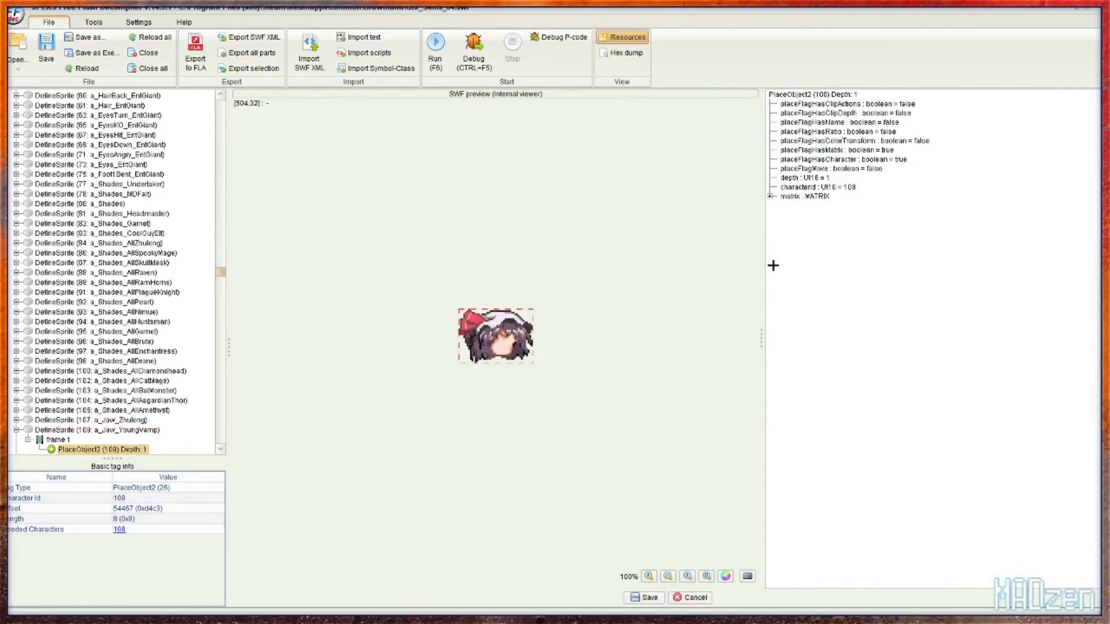
pyautogui.click(771, 198)
pyautogui.click(900, 224)
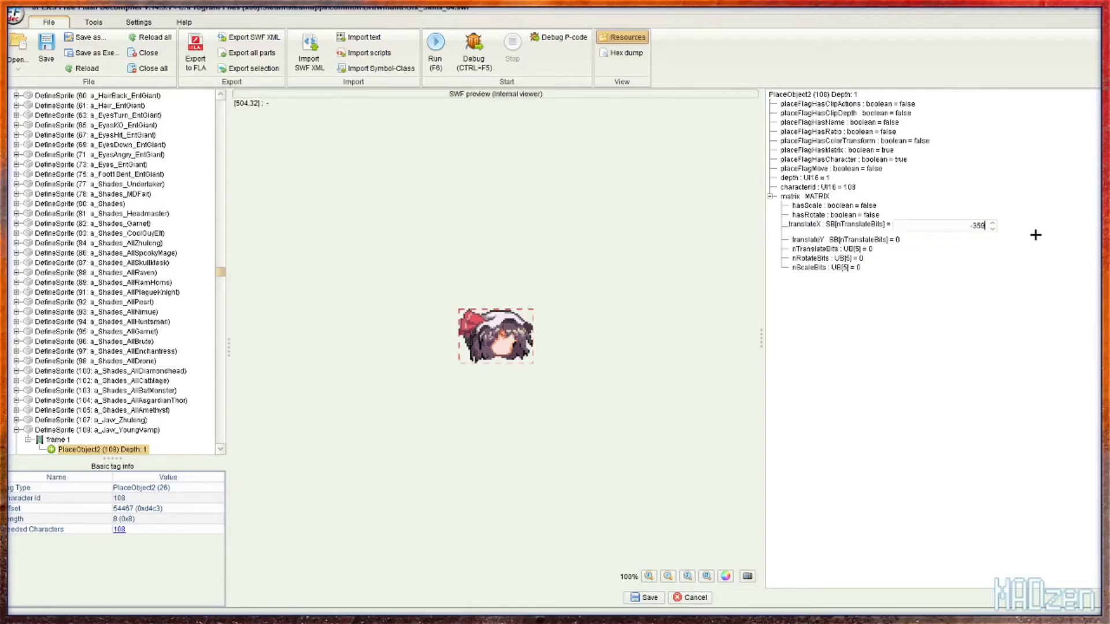
pyautogui.click(897, 234)
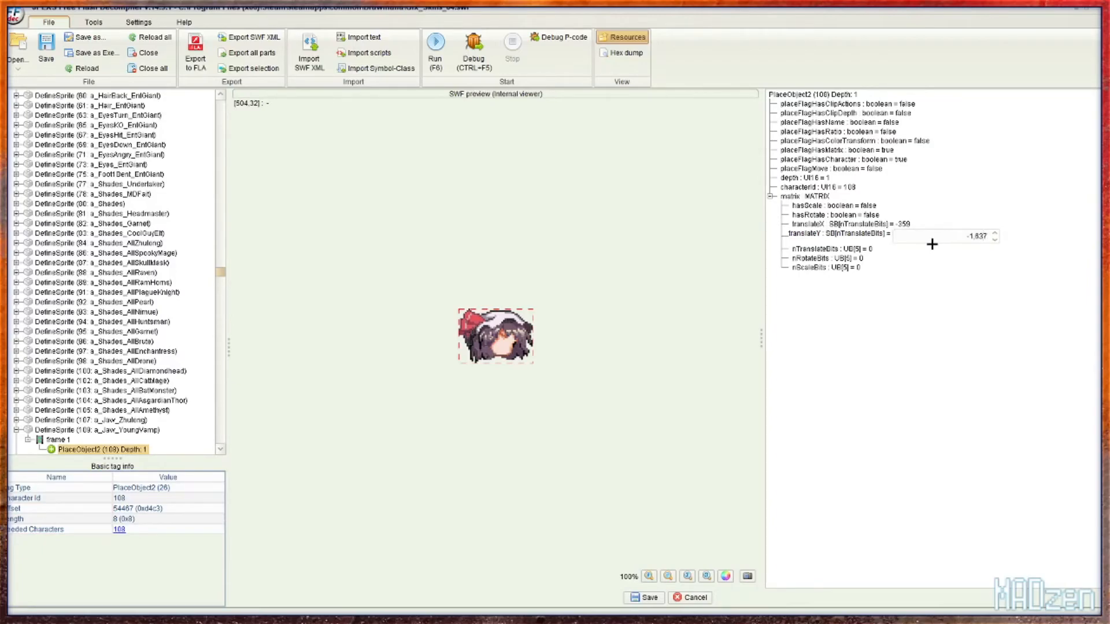
pyautogui.click(643, 597)
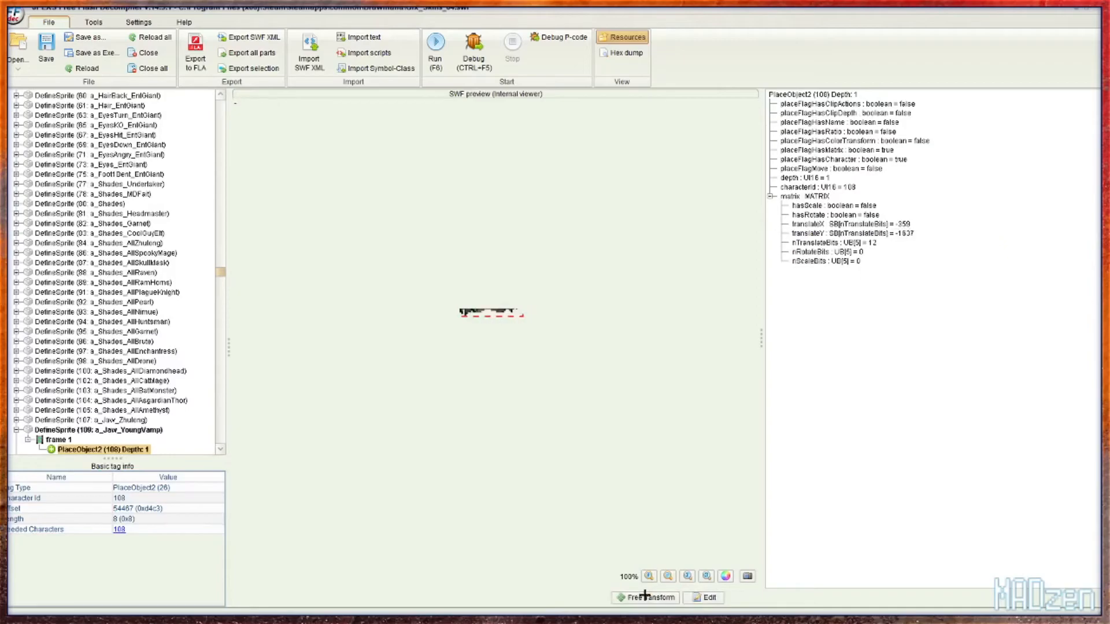
# - Find the a_MouthBlow_YoungVamp sprite and replace its shape with mouth_blank.svg
pyautogui.moveTo(220, 272); pyautogui.dragTo(234, 103)
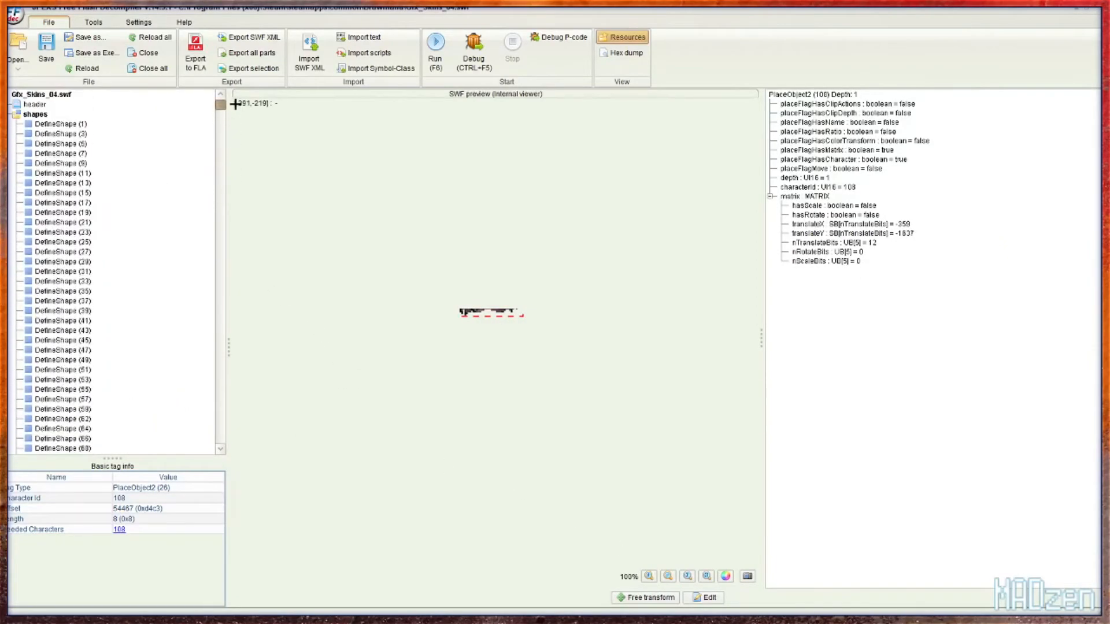
pyautogui.click(5, 115)
pyautogui.moveTo(220, 106); pyautogui.dragTo(215, 312)
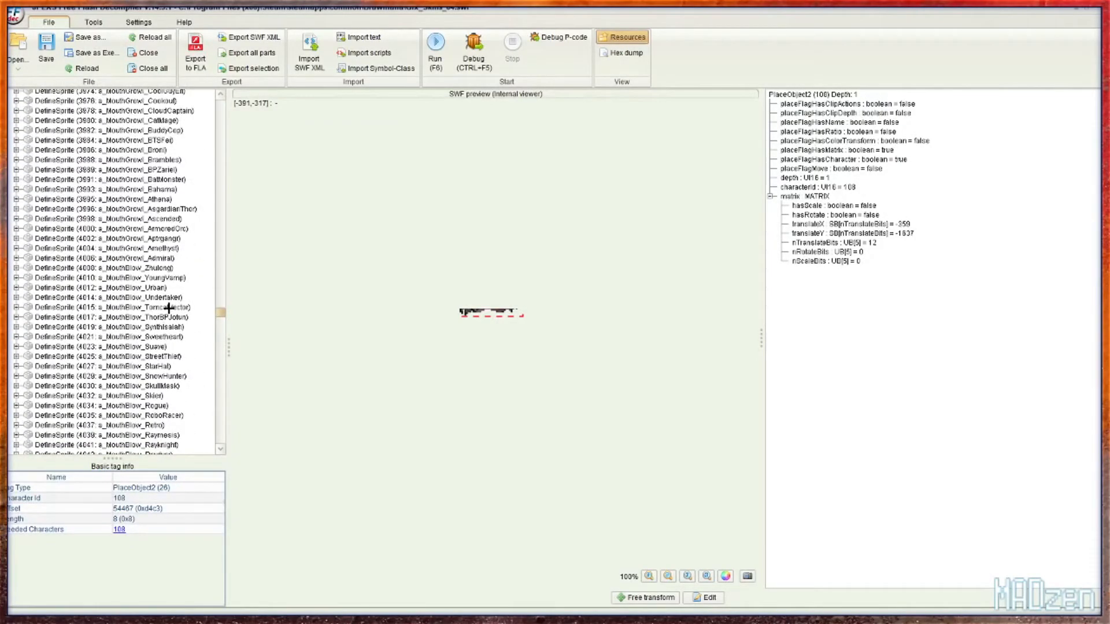
pyautogui.scroll(-2, 184, 400)
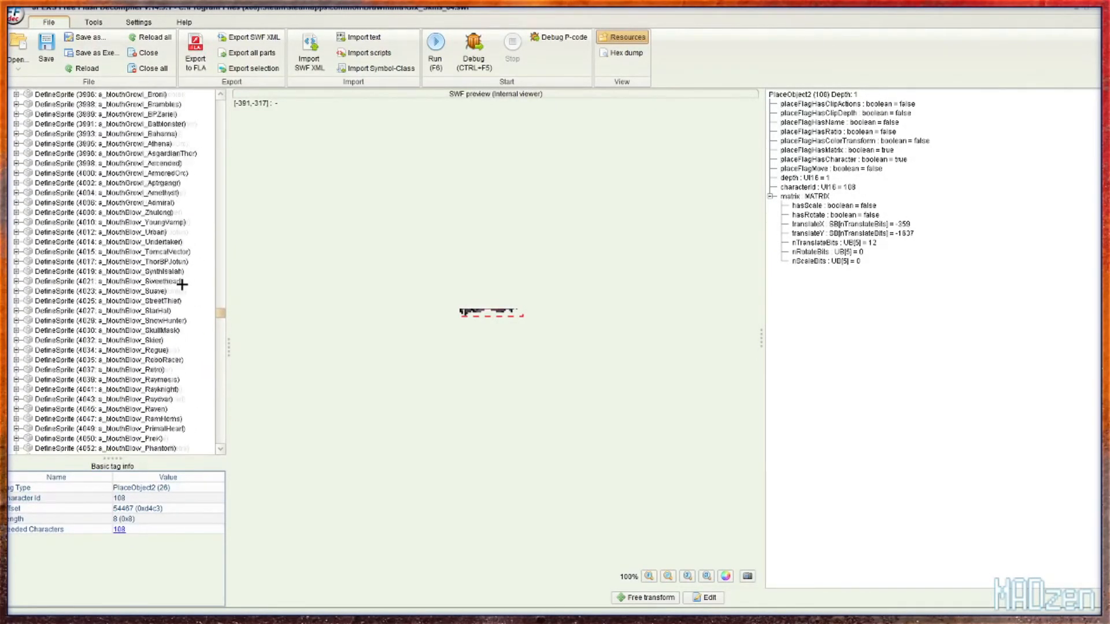
pyautogui.click(164, 222)
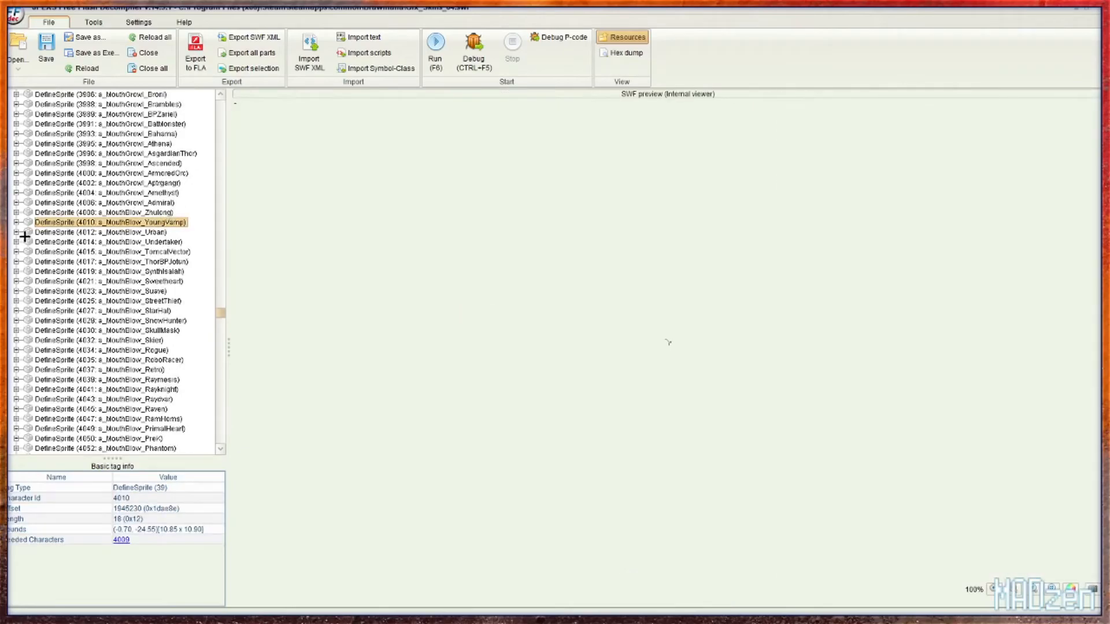
pyautogui.click(123, 541)
pyautogui.click(122, 541)
pyautogui.rightClick(83, 93)
pyautogui.click(112, 122)
pyautogui.doubleClick(411, 277)
# - Find the a_MouthSmile_YoungVamp sprite and replace its shape with mouth_blank.svg
pyautogui.moveTo(220, 197); pyautogui.dragTo(221, 361)
pyautogui.scroll(10, 116, 362)
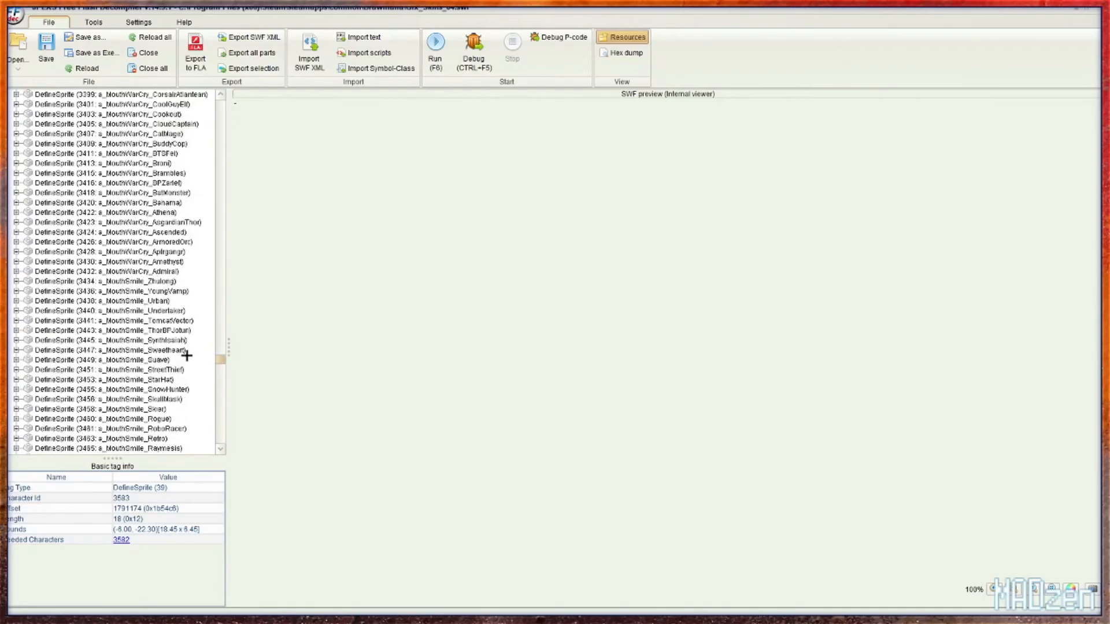
pyautogui.click(162, 292)
pyautogui.click(122, 540)
pyautogui.rightClick(86, 96)
pyautogui.click(112, 123)
pyautogui.doubleClick(405, 277)
# - Replace the a_MouthWarCry_YoungVamp sprite's shape, DefineShape2 (3293), with mouth_blank.svg
pyautogui.click(121, 540)
pyautogui.scroll(20, 141, 384)
pyautogui.click(171, 233)
pyautogui.click(121, 540)
pyautogui.rightClick(51, 93)
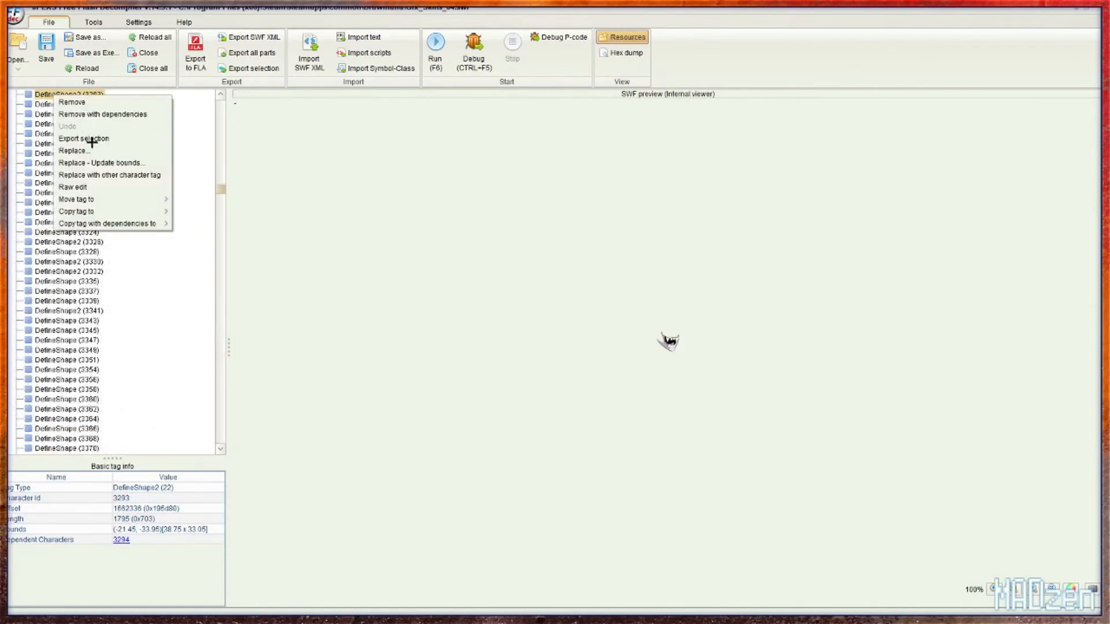
pyautogui.click(87, 152)
pyautogui.click(413, 279)
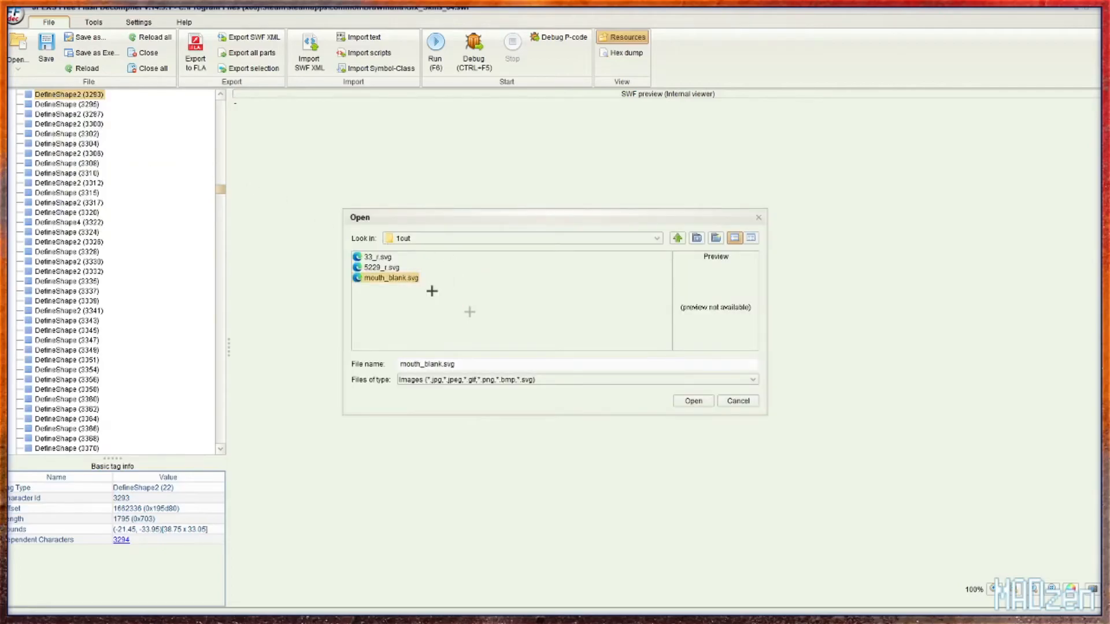
pyautogui.click(698, 399)
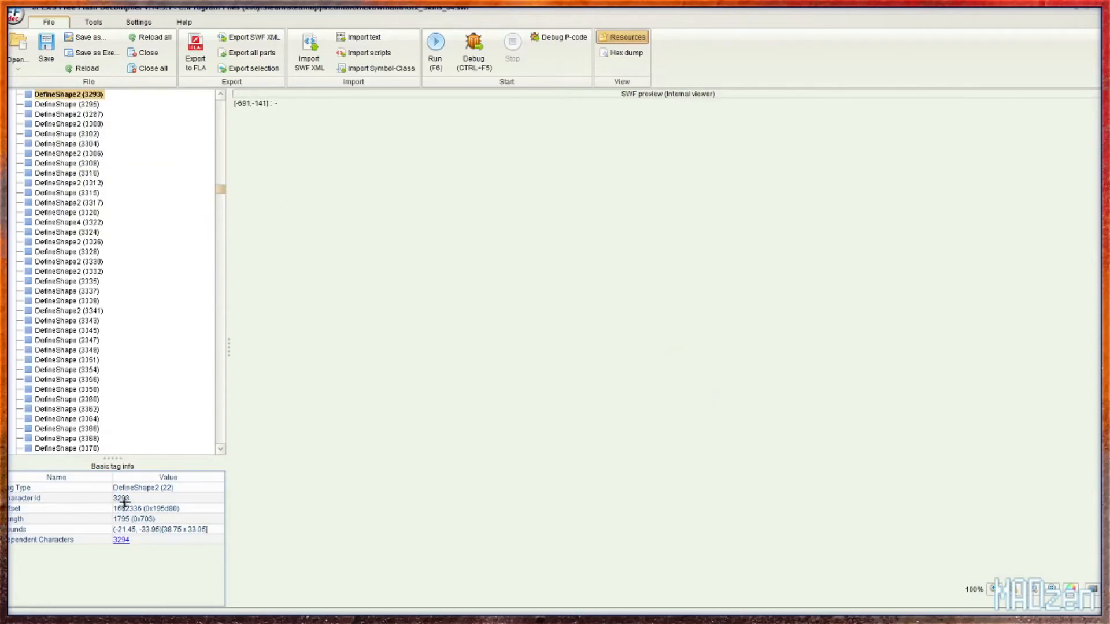
# - Open the a_Eyes_YoungVamp shape, DefineShape (5304), in raw edit, expand its shape bounds, and capture a screenshot of the values
pyautogui.click(123, 541)
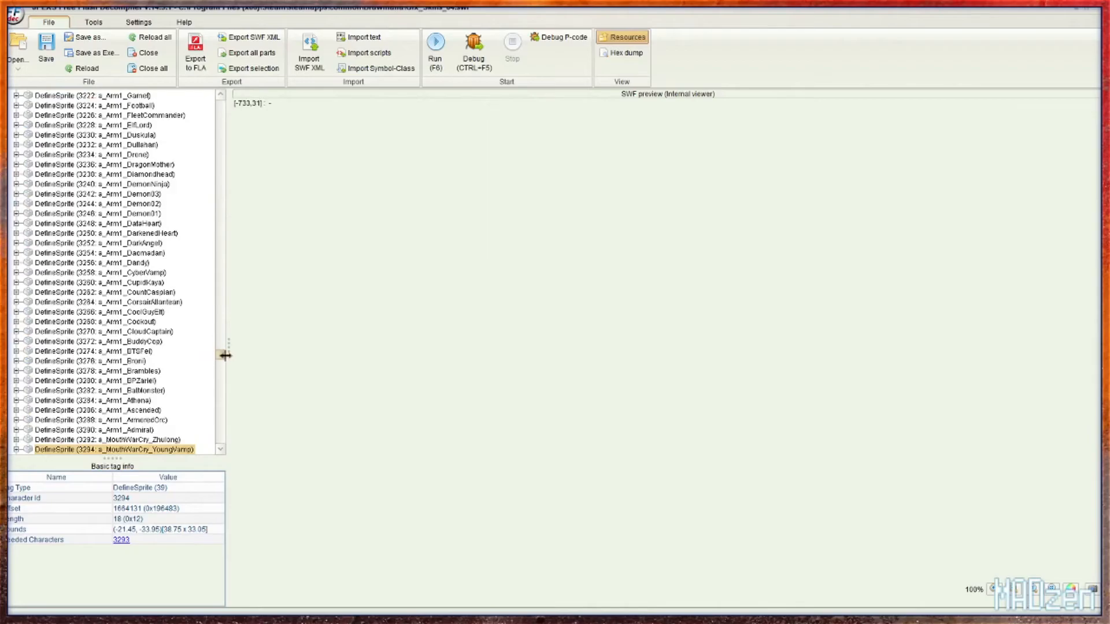
pyautogui.moveTo(221, 350); pyautogui.dragTo(218, 409)
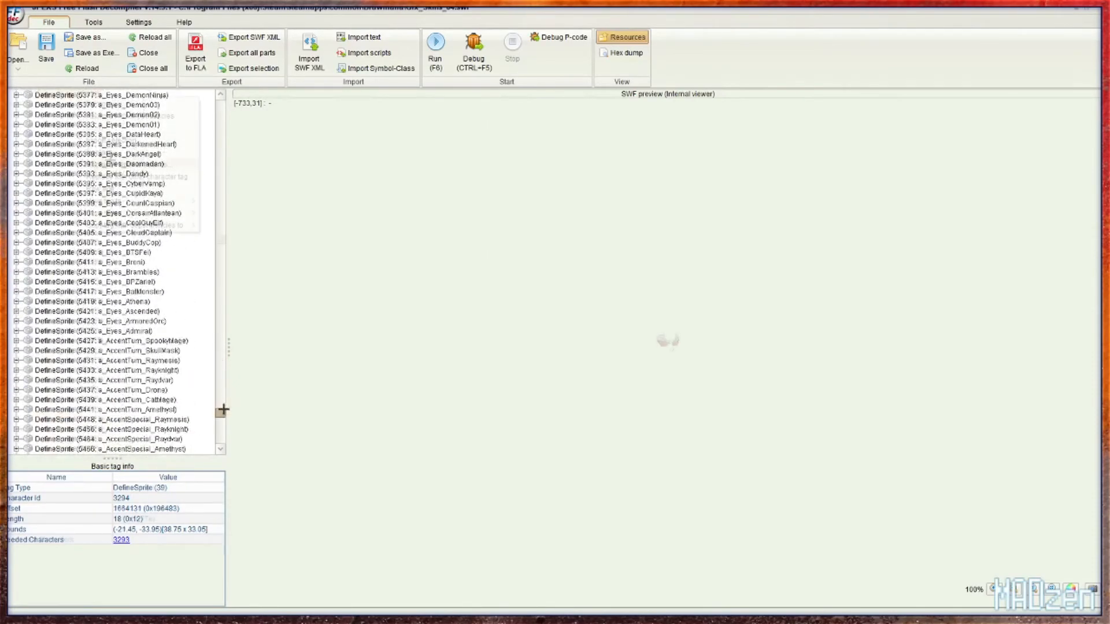
pyautogui.rightClick(84, 96)
pyautogui.click(108, 189)
pyautogui.click(238, 113)
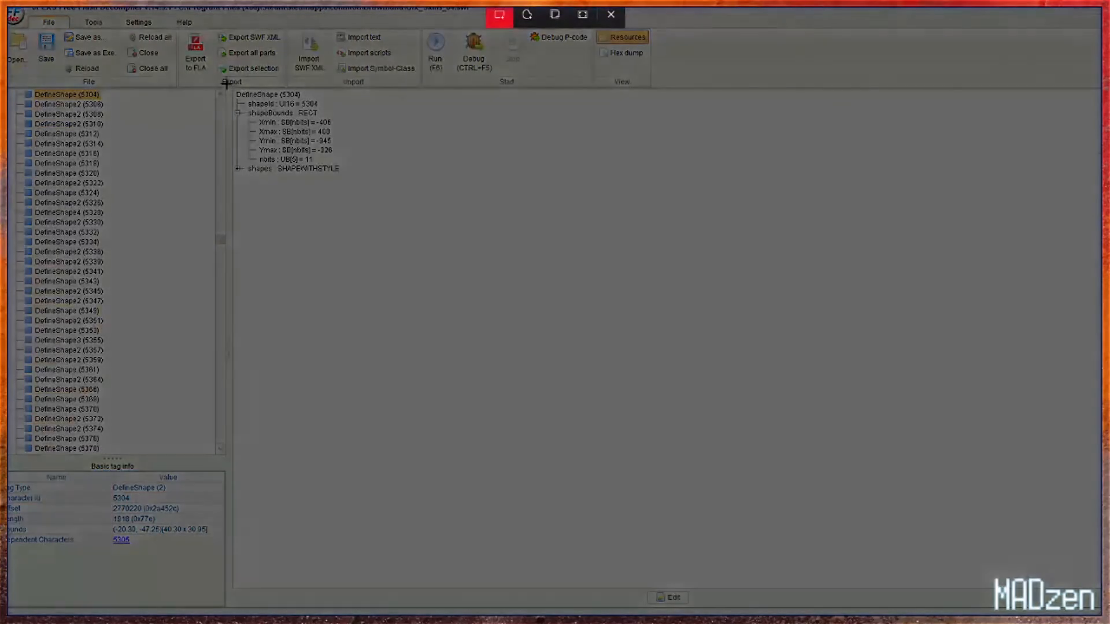
pyautogui.moveTo(228, 87); pyautogui.dragTo(356, 179)
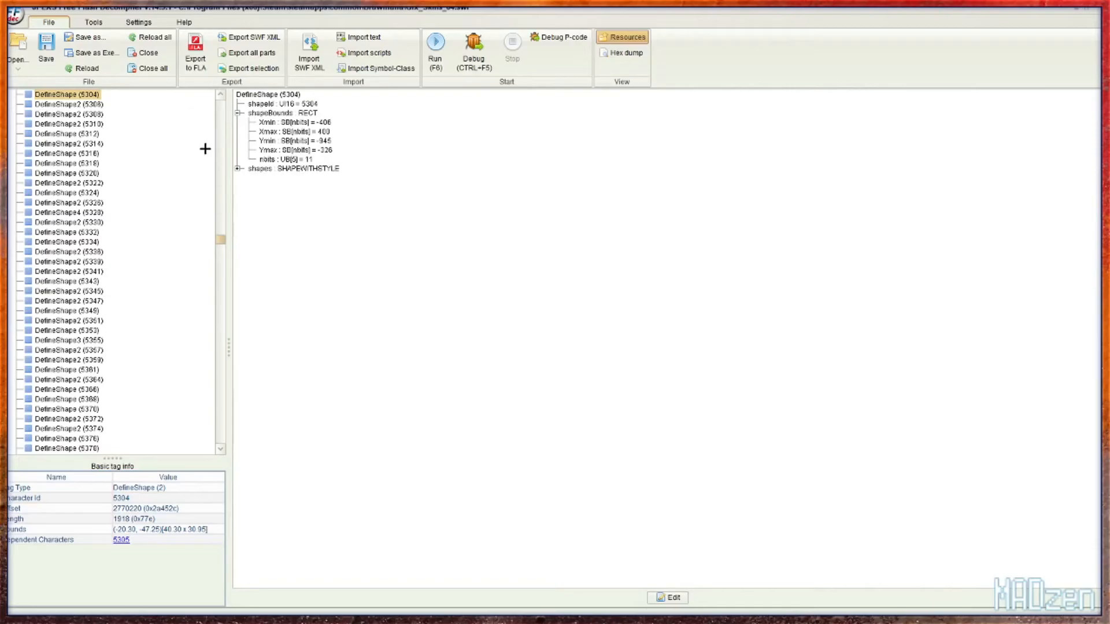
# - Replace DefineShape (5304) with 5229_r.svg from the 1out folder, updating its bounds
pyautogui.rightClick(91, 94)
pyautogui.click(134, 157)
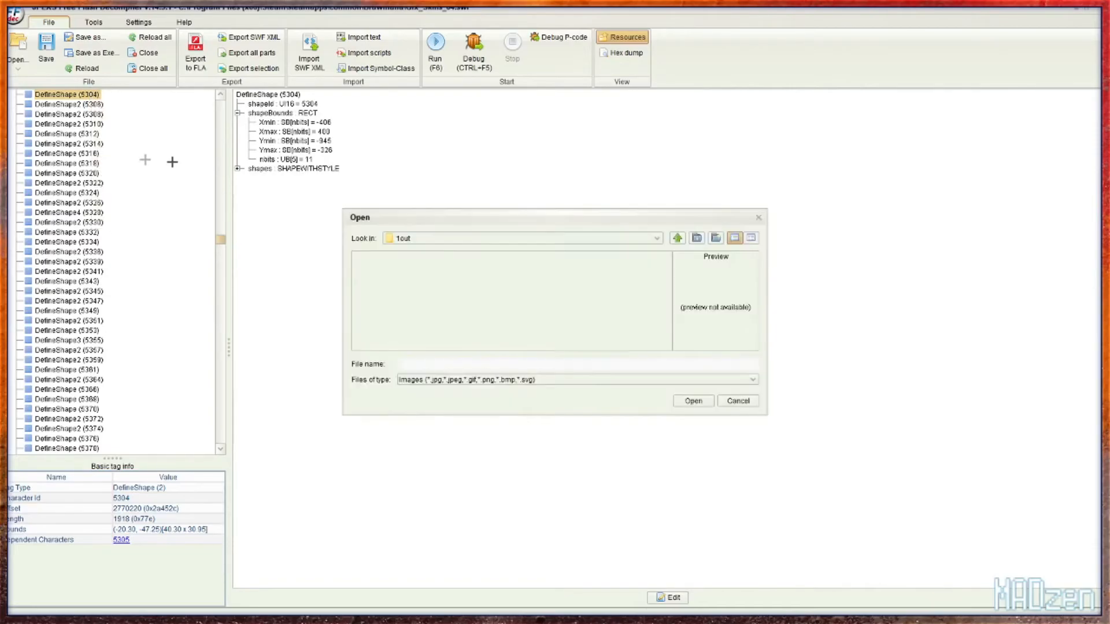
pyautogui.click(382, 267)
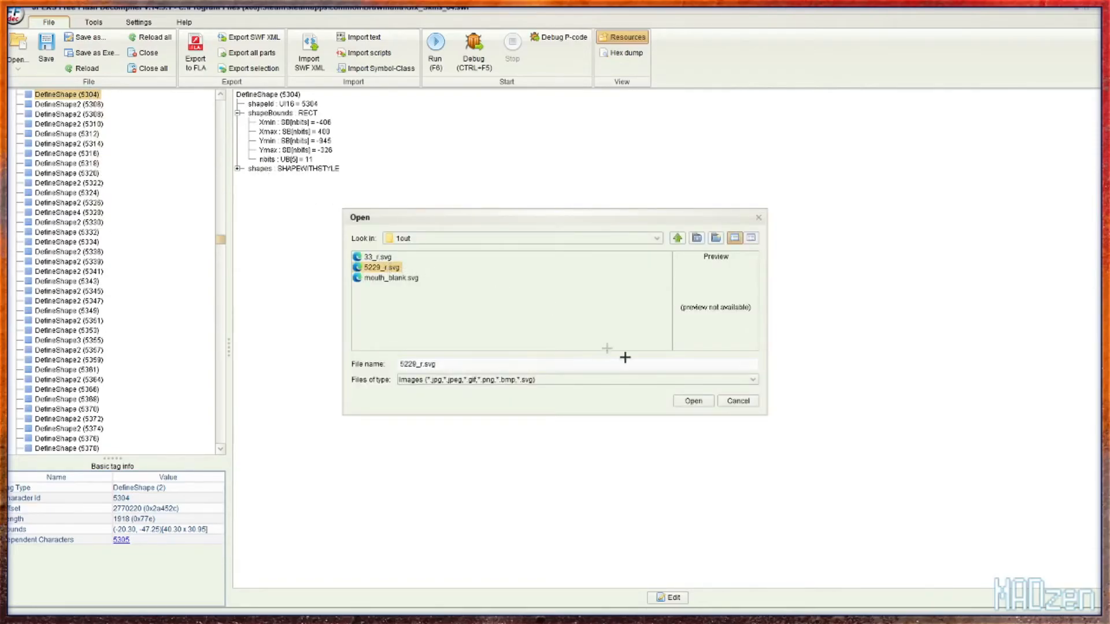
pyautogui.click(693, 400)
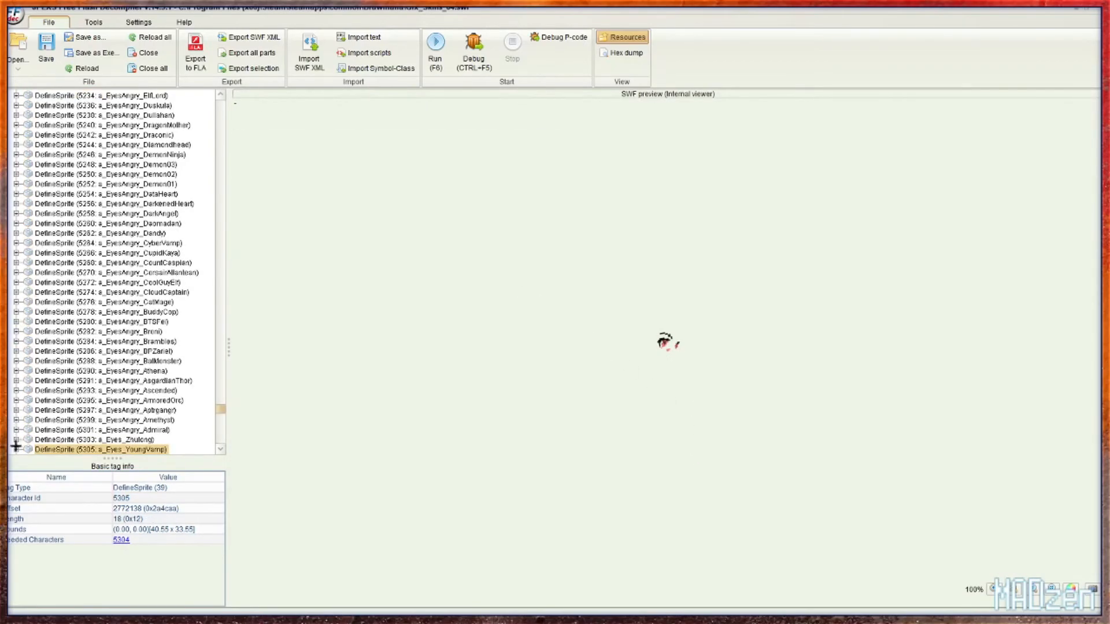
# - In the a_Eyes_YoungVamp sprite, set the PlaceObject2 (5304) matrix to translateX -406 and translateY -945
pyautogui.click(16, 449)
pyautogui.click(64, 441)
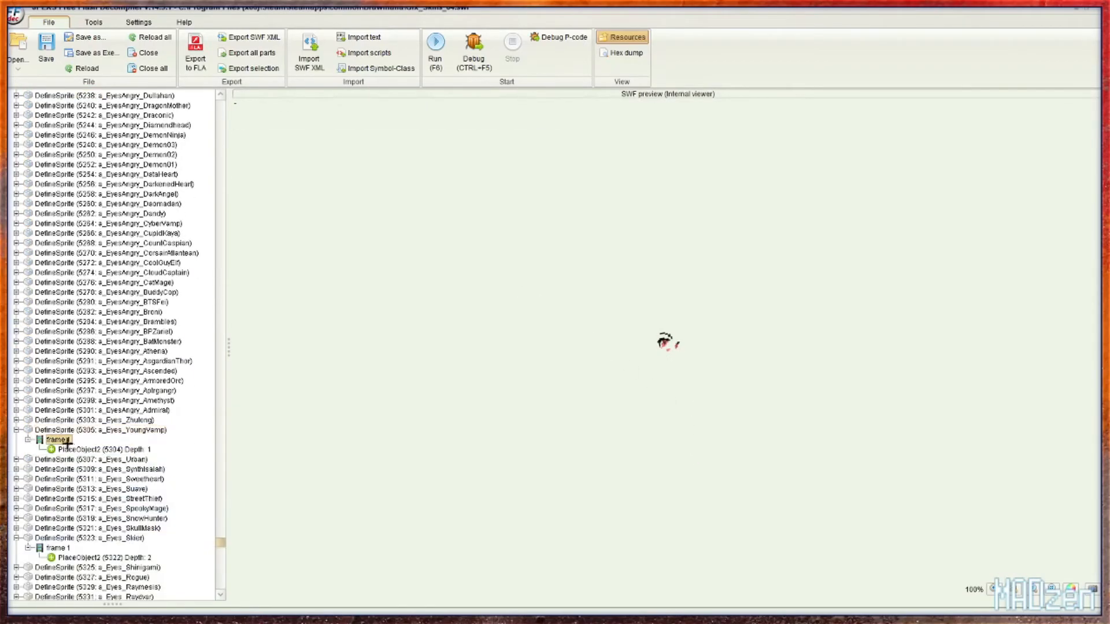
pyautogui.click(72, 450)
pyautogui.click(769, 196)
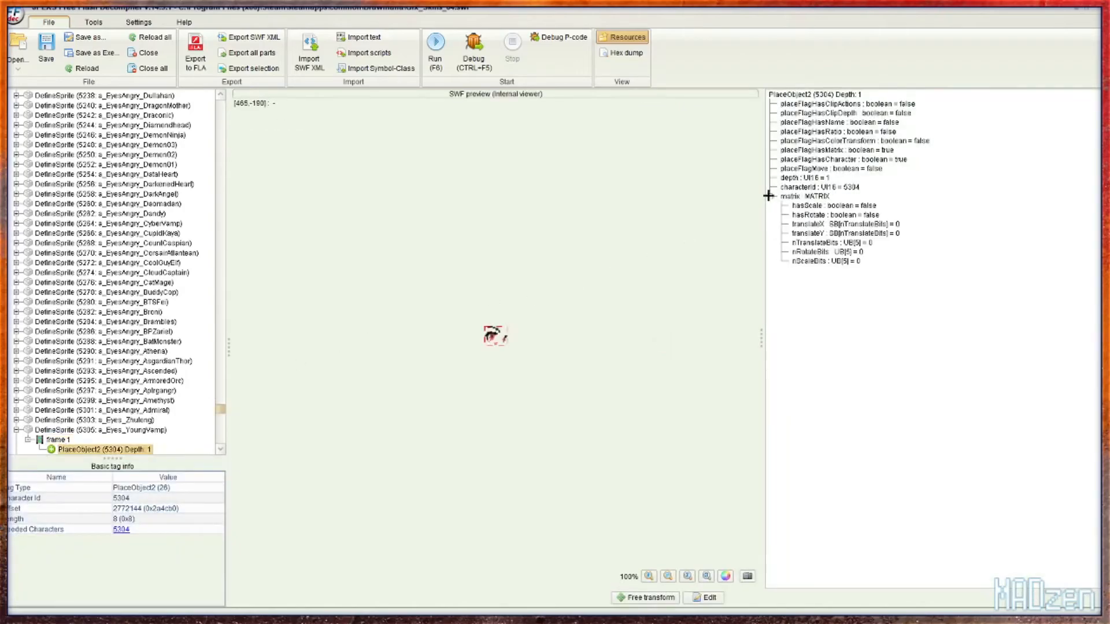
pyautogui.click(707, 598)
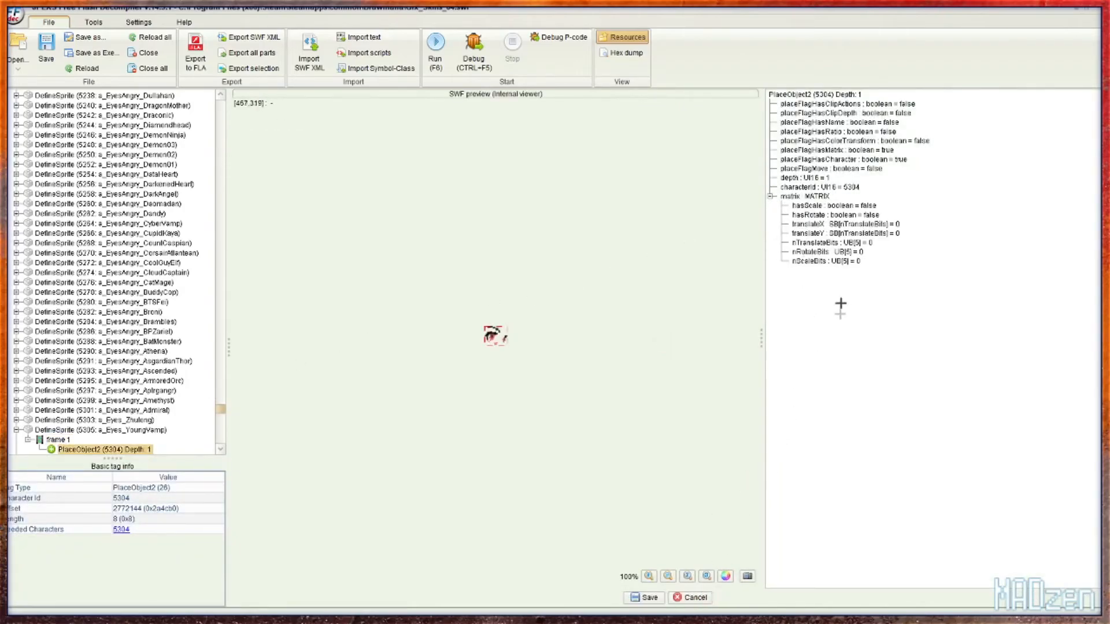
pyautogui.click(884, 225)
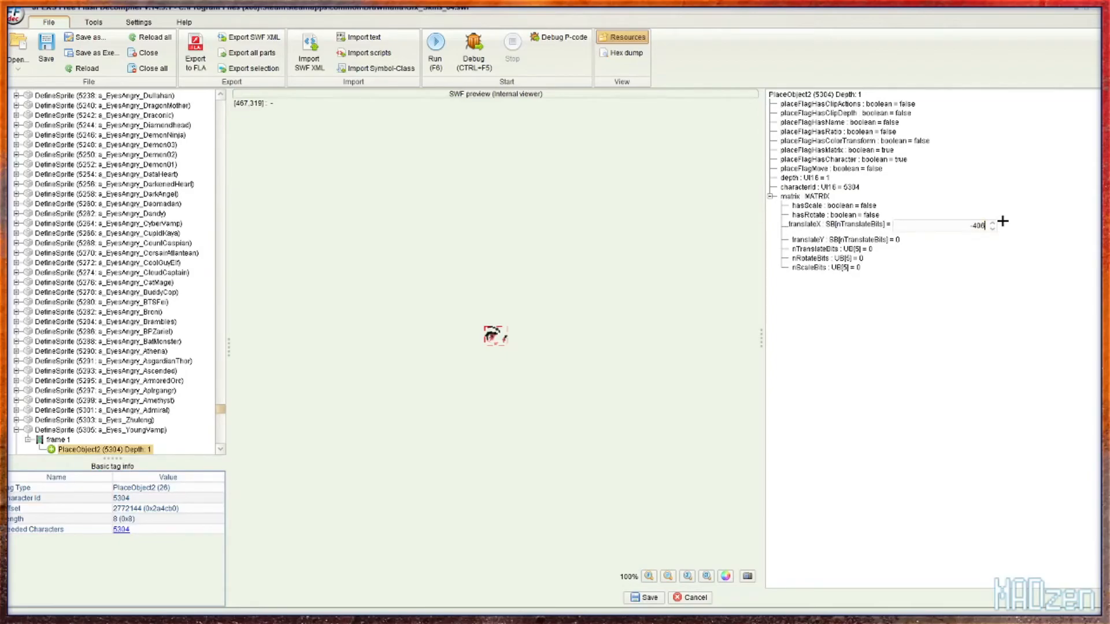
pyautogui.click(899, 235)
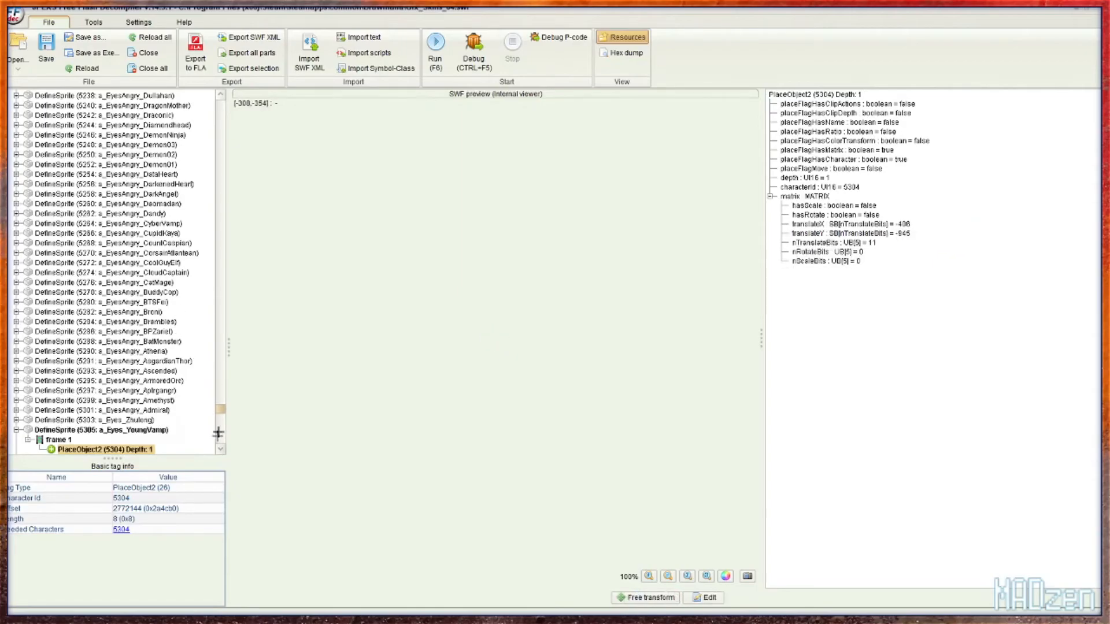
pyautogui.moveTo(222, 411); pyautogui.dragTo(217, 380)
pyautogui.scroll(-20, 157, 341)
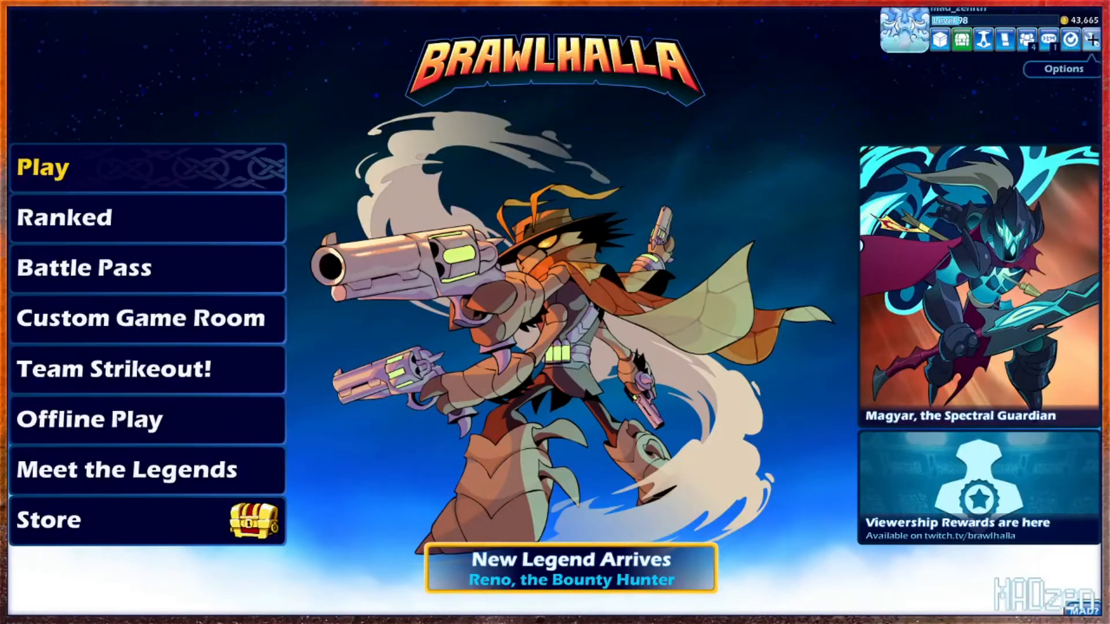
# - In Brawlhalla's Image Render Tool, choose the legend VOLKOV with the Rocker Volkov skin and render its image
pyautogui.click(1092, 40)
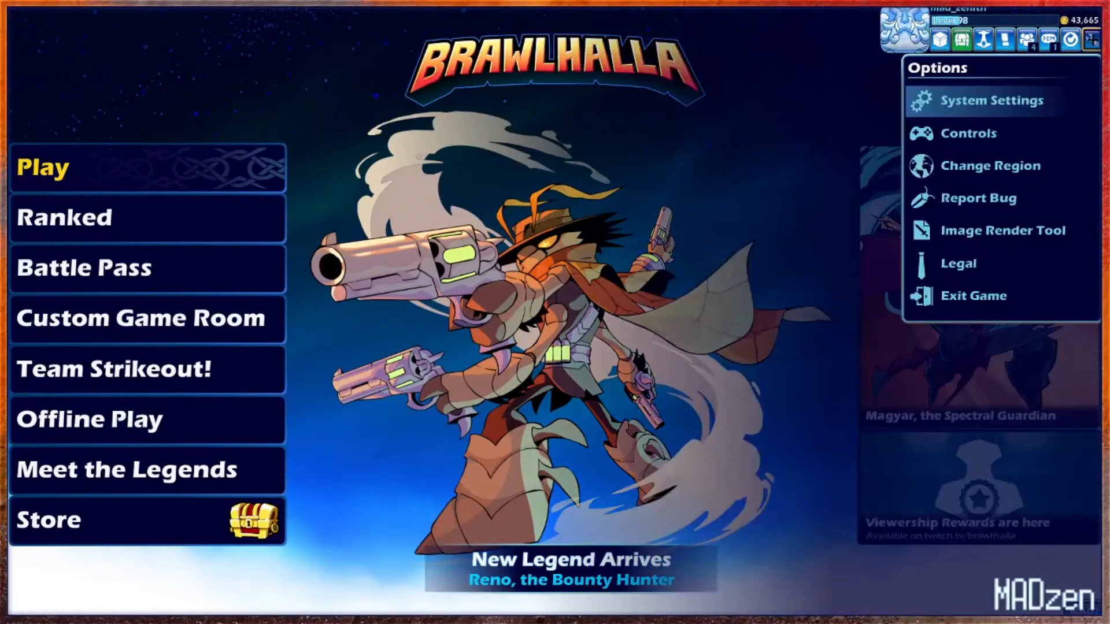
pyautogui.click(973, 99)
pyautogui.click(1092, 40)
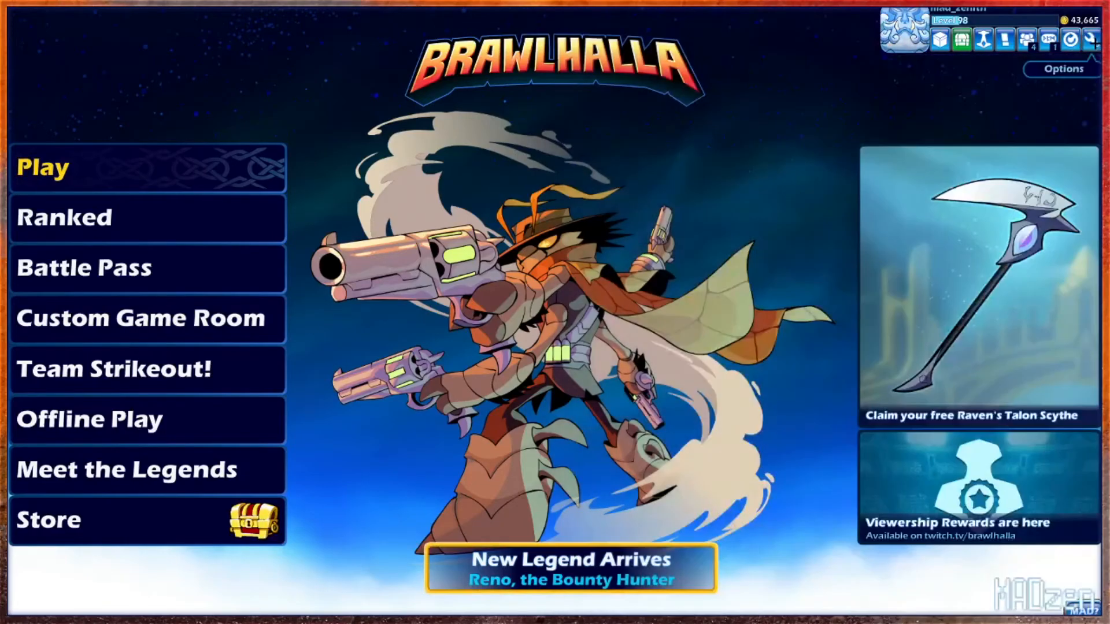
pyautogui.click(1092, 41)
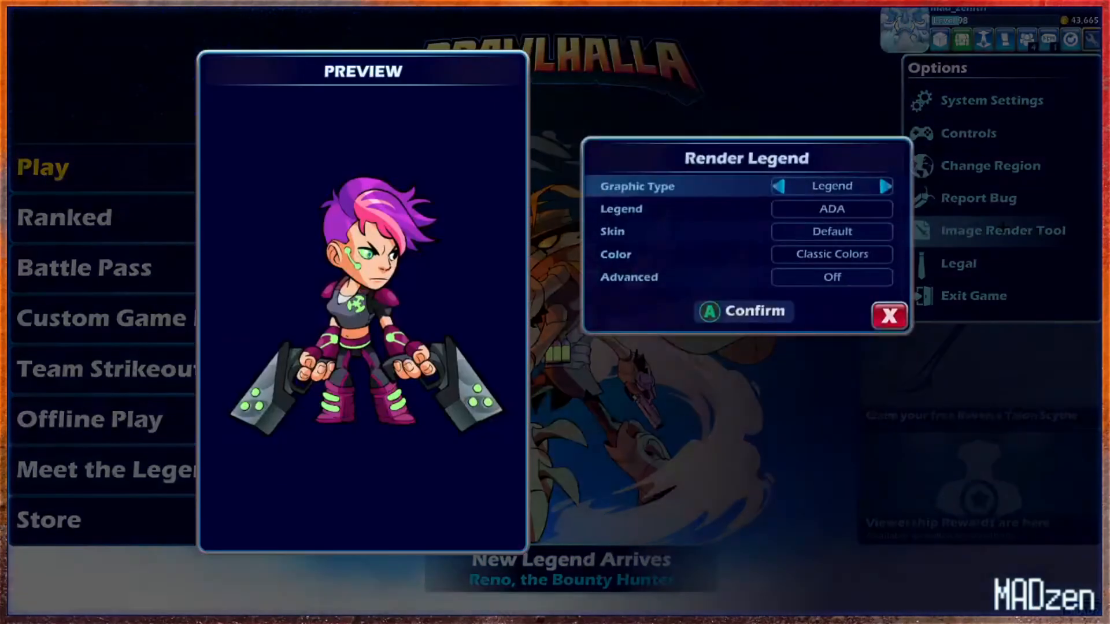
pyautogui.click(1002, 230)
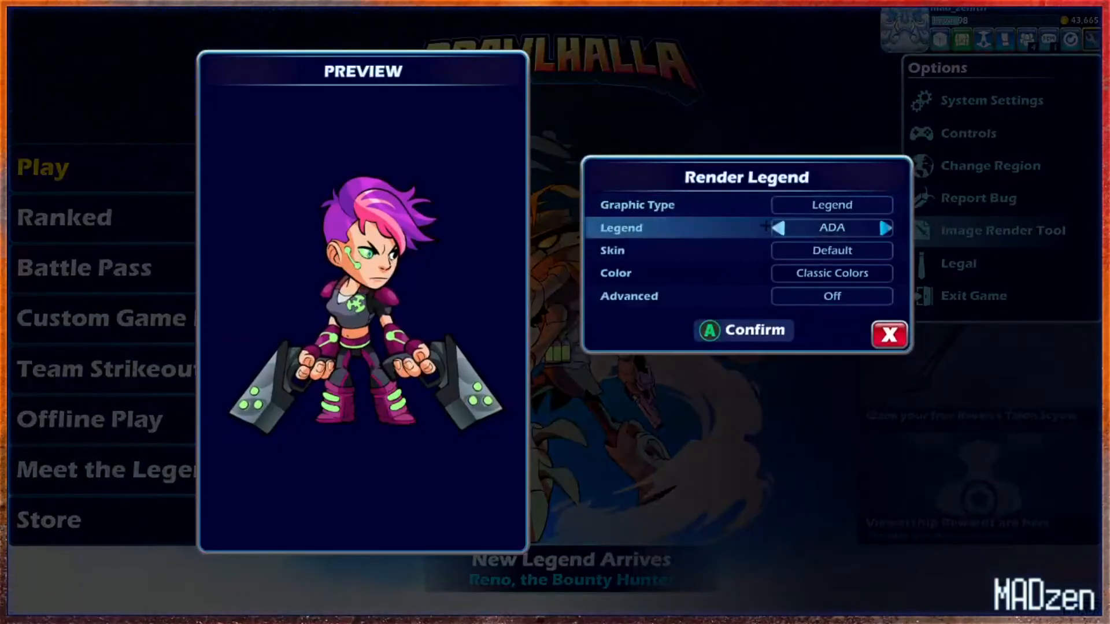
pyautogui.press('Left')
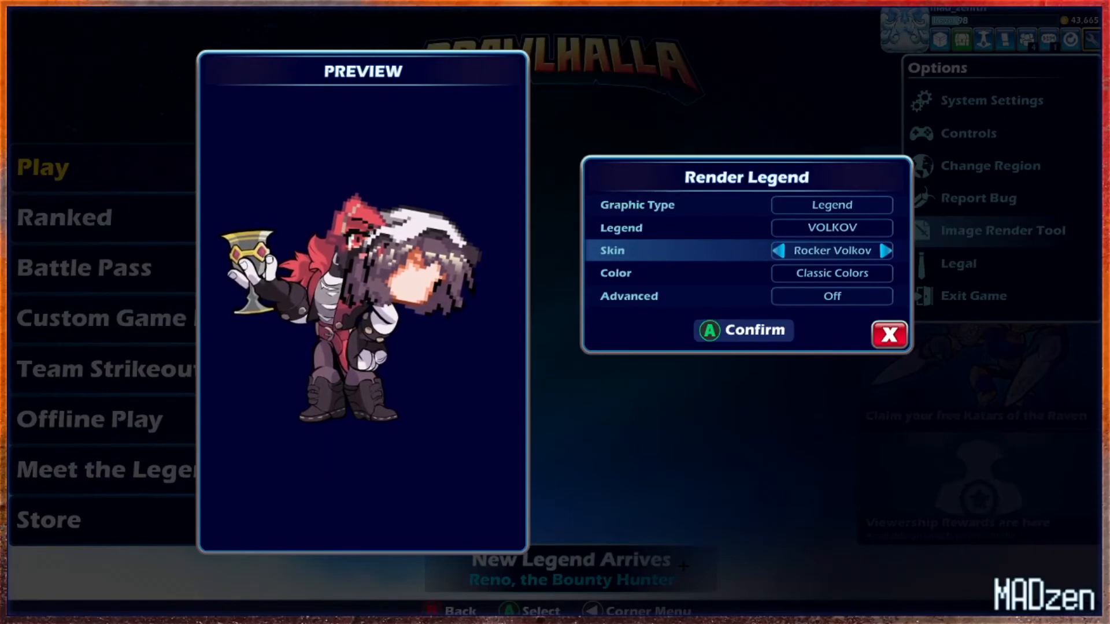
pyautogui.press('Return')
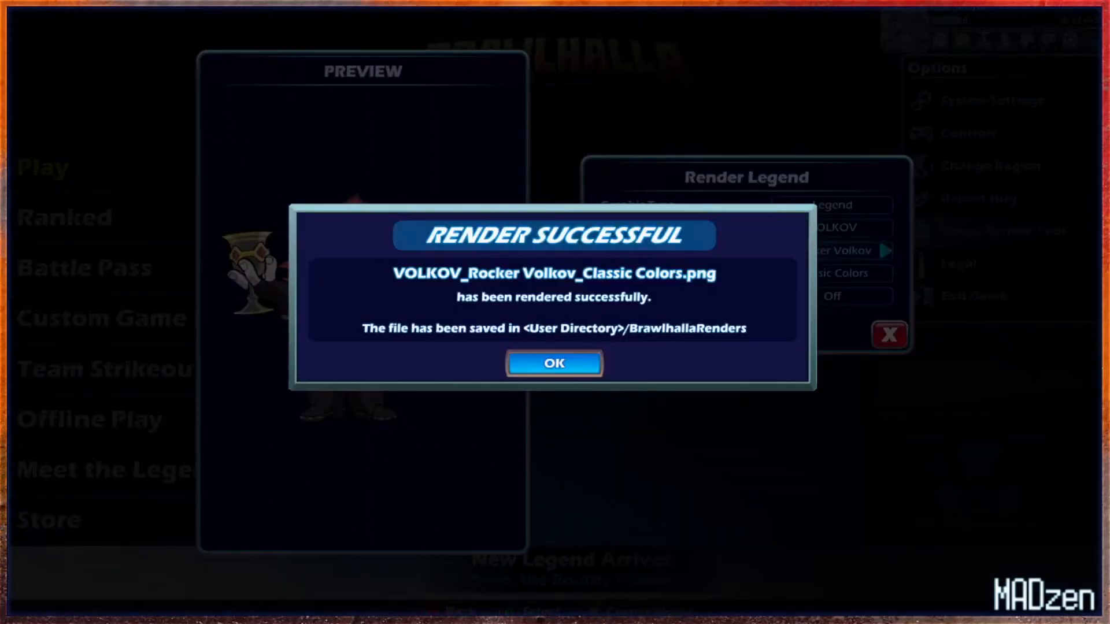
pyautogui.press('Return')
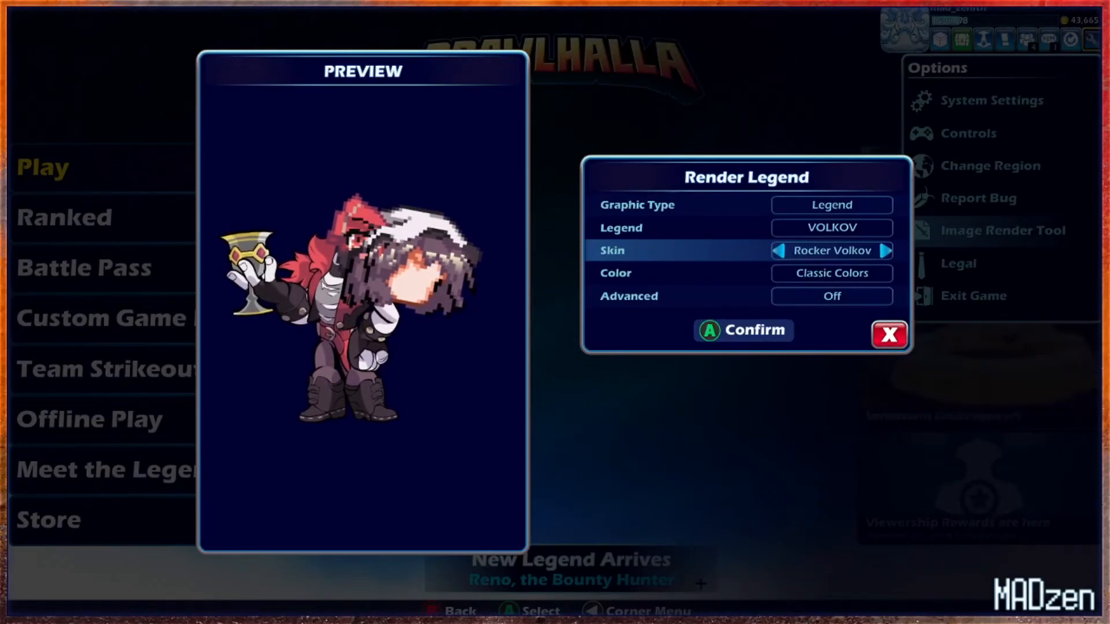
# - Switch to FFDec and set translateY to -1037 for PlaceObject2 (108) in the a_Jaw_YoungVamp sprite
pyautogui.hotkey('alt', 'Tab')
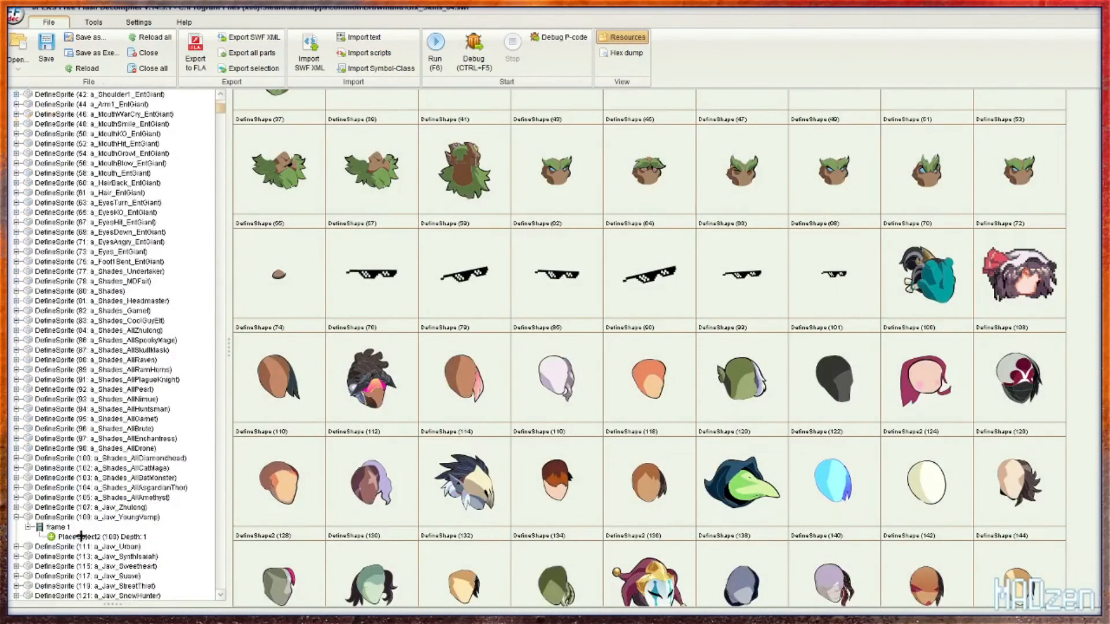
pyautogui.click(75, 533)
pyautogui.click(704, 597)
pyautogui.click(770, 196)
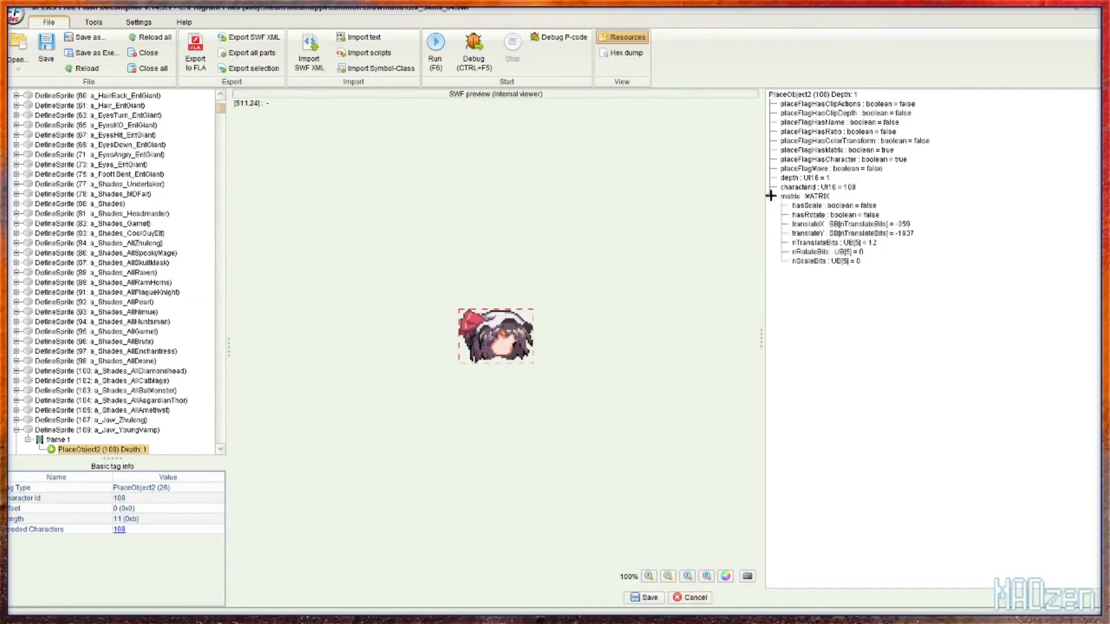
pyautogui.click(913, 234)
pyautogui.click(649, 598)
pyautogui.click(703, 599)
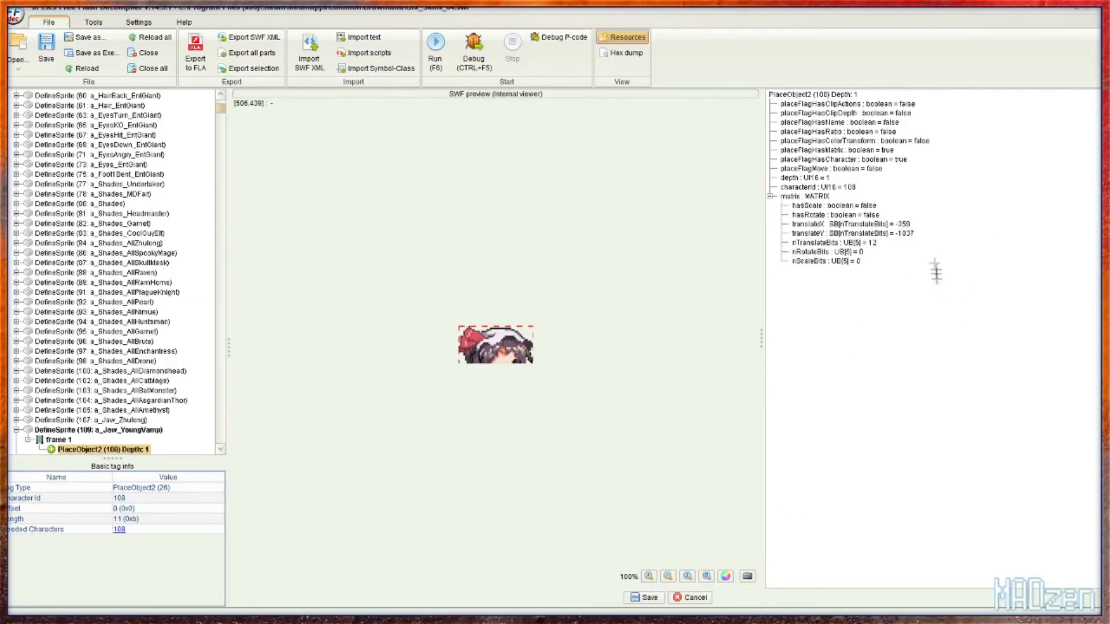
# - Try translateY -2637 and translateX -659 for the a_Jaw_YoungVamp placement, saving the edits
pyautogui.click(910, 233)
pyautogui.moveTo(978, 235); pyautogui.dragTo(966, 233)
pyautogui.write('28')
pyautogui.click(642, 597)
pyautogui.click(659, 597)
pyautogui.click(903, 225)
pyautogui.click(648, 597)
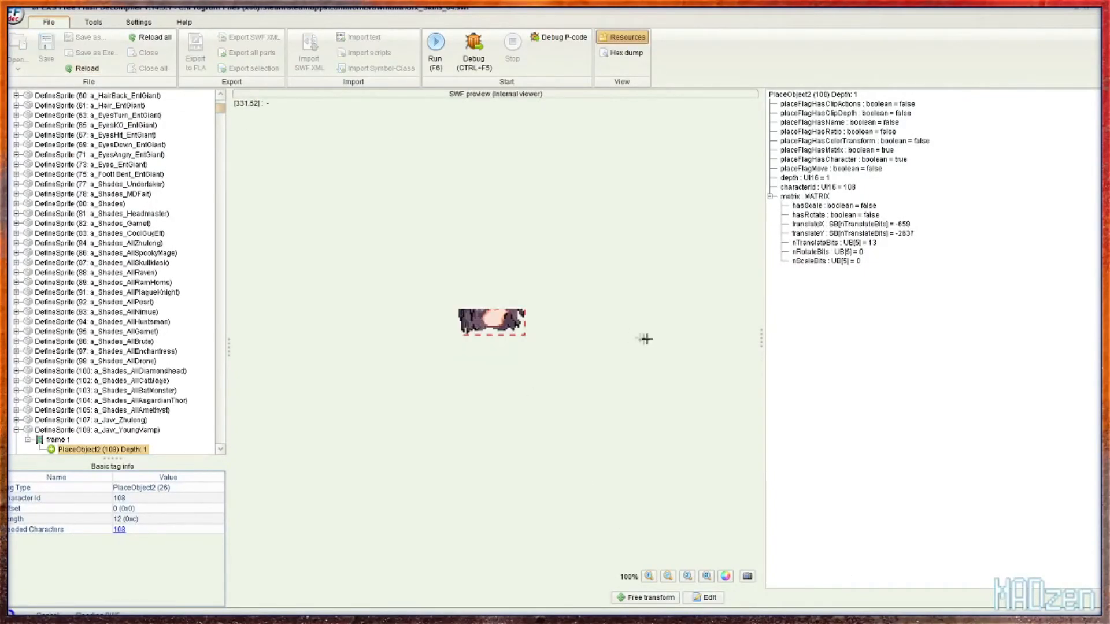
# - Set the a_Jaw_YoungVamp placement to translateY -2237 and translateX -459
pyautogui.click(703, 597)
pyautogui.click(903, 234)
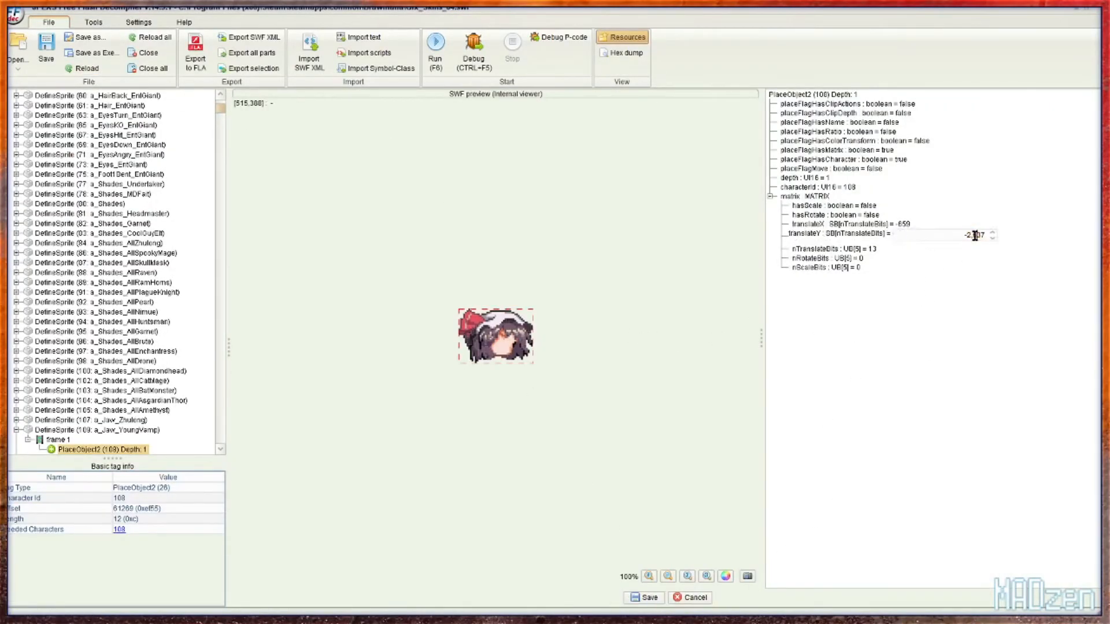
pyautogui.click(642, 597)
pyautogui.click(702, 598)
pyautogui.click(906, 224)
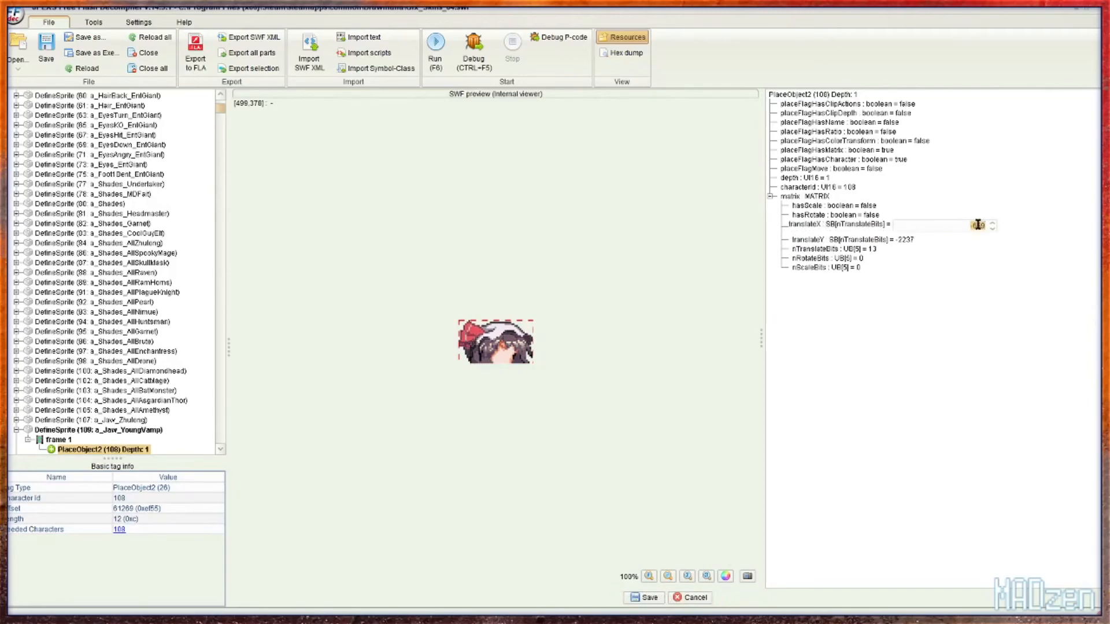
pyautogui.click(645, 598)
# - Make the head placement's translateX more negative, and open translateX of the a_Eyes_YoungVamp placement for editing
pyautogui.click(712, 596)
pyautogui.click(905, 224)
pyautogui.moveTo(977, 226); pyautogui.dragTo(964, 226)
pyautogui.write('-9')
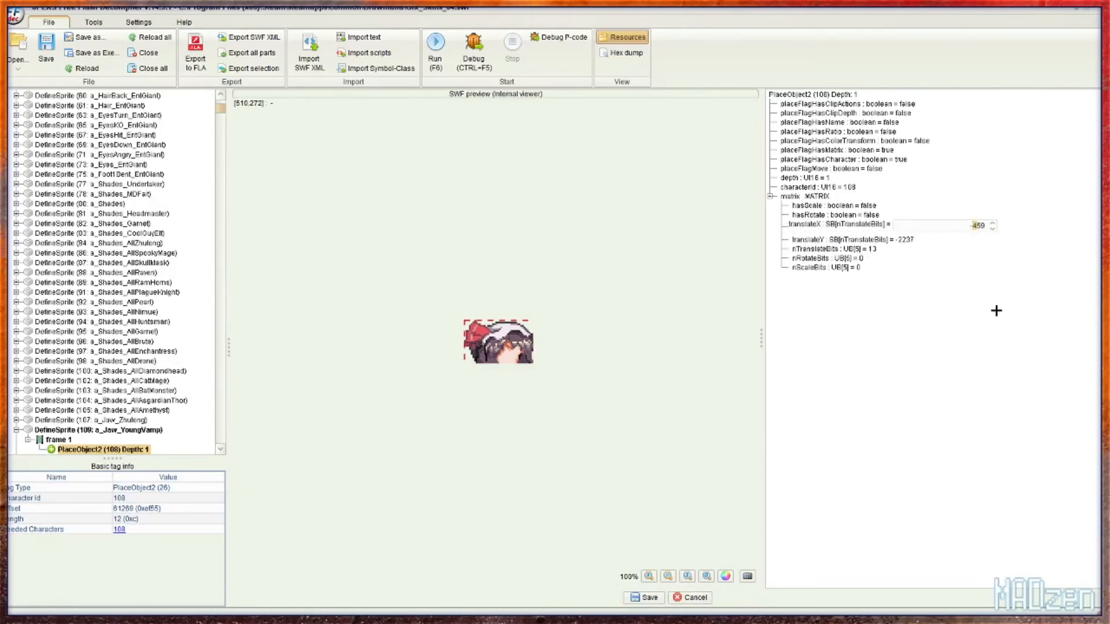
pyautogui.click(644, 597)
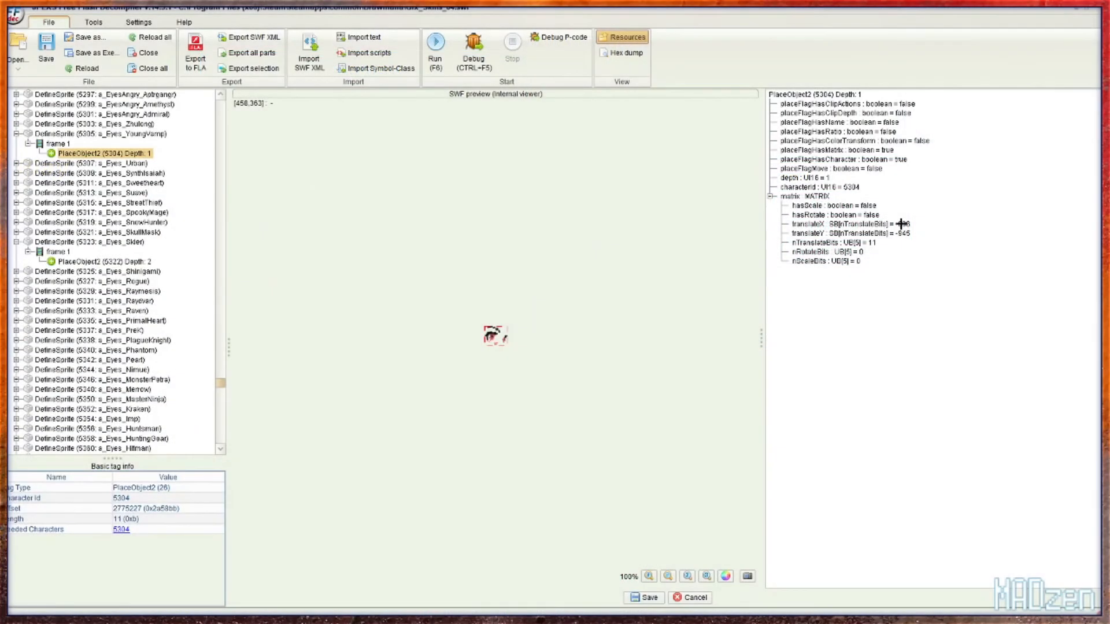
pyautogui.click(899, 223)
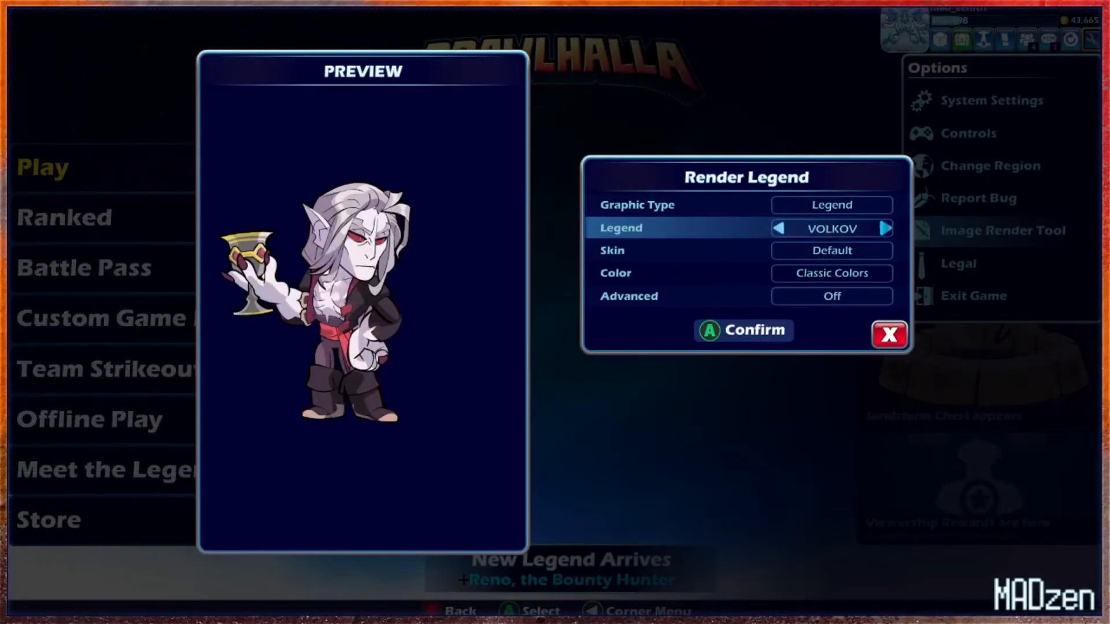
# - Preview the Rocker Volkov skin in Brawlhalla's render tool with the Esports, Community Colors, Skyforged and Synthwave color schemes
pyautogui.press('Down')
pyautogui.press('Right')
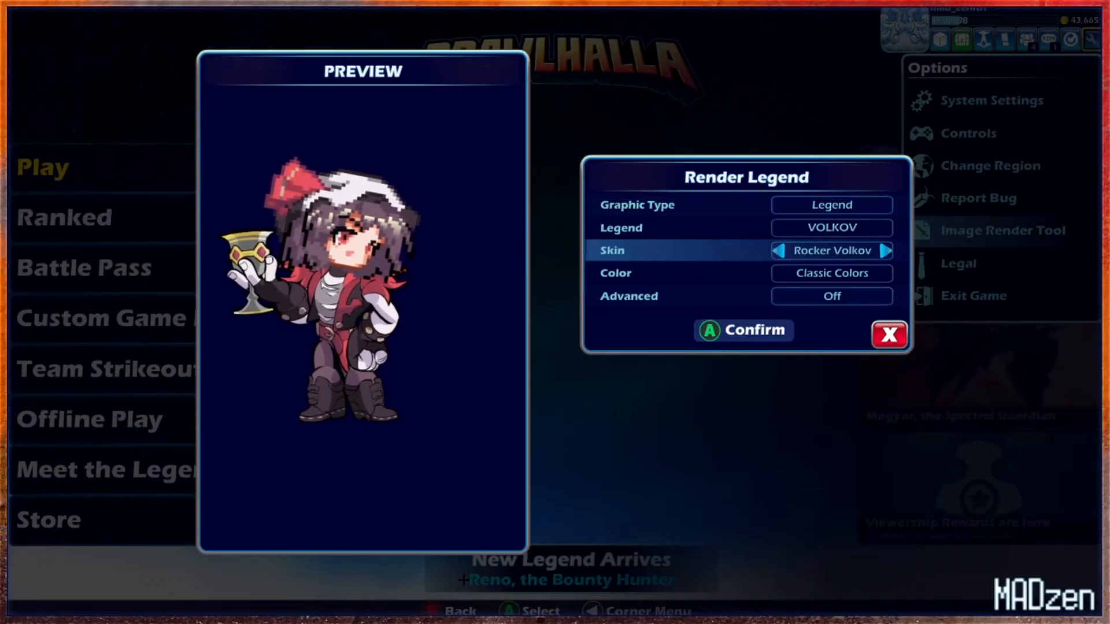
pyautogui.press('Down')
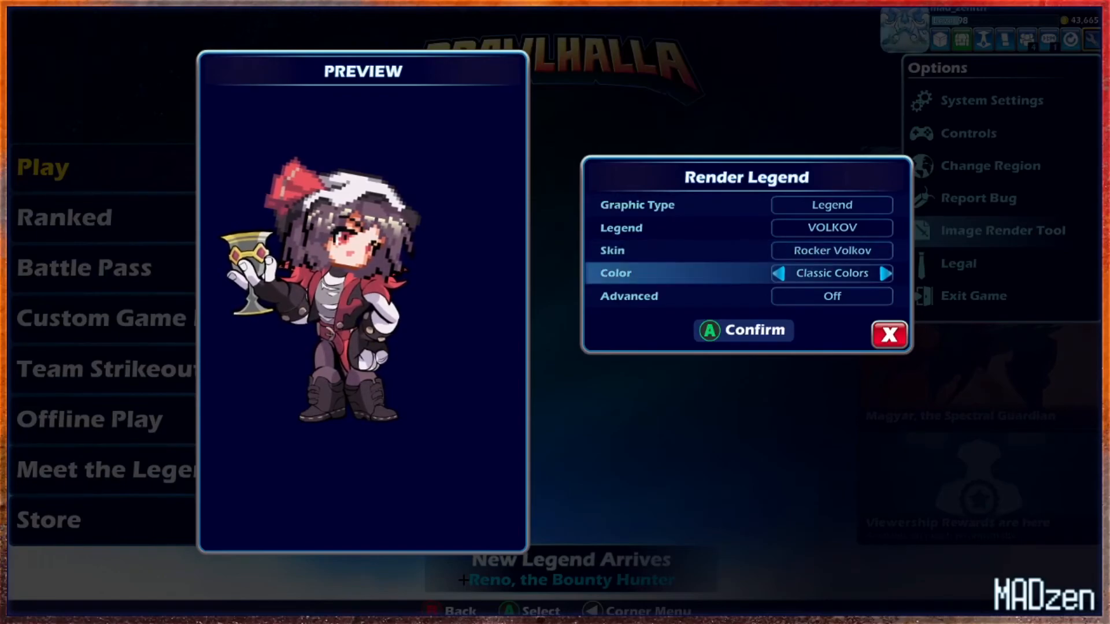
pyautogui.press('Left')
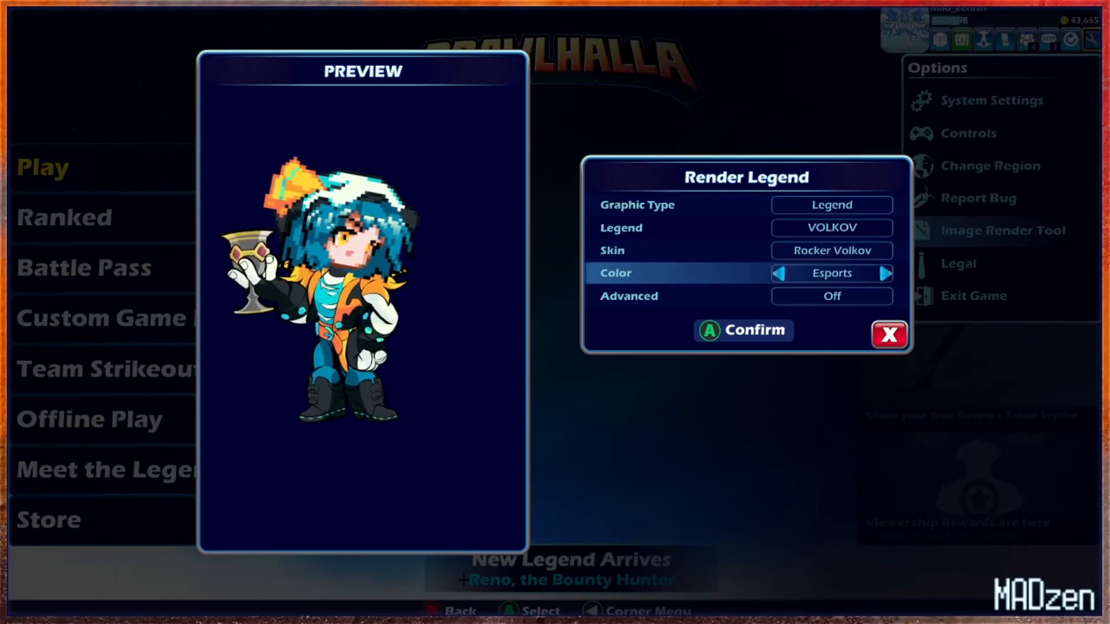
pyautogui.press('Left')
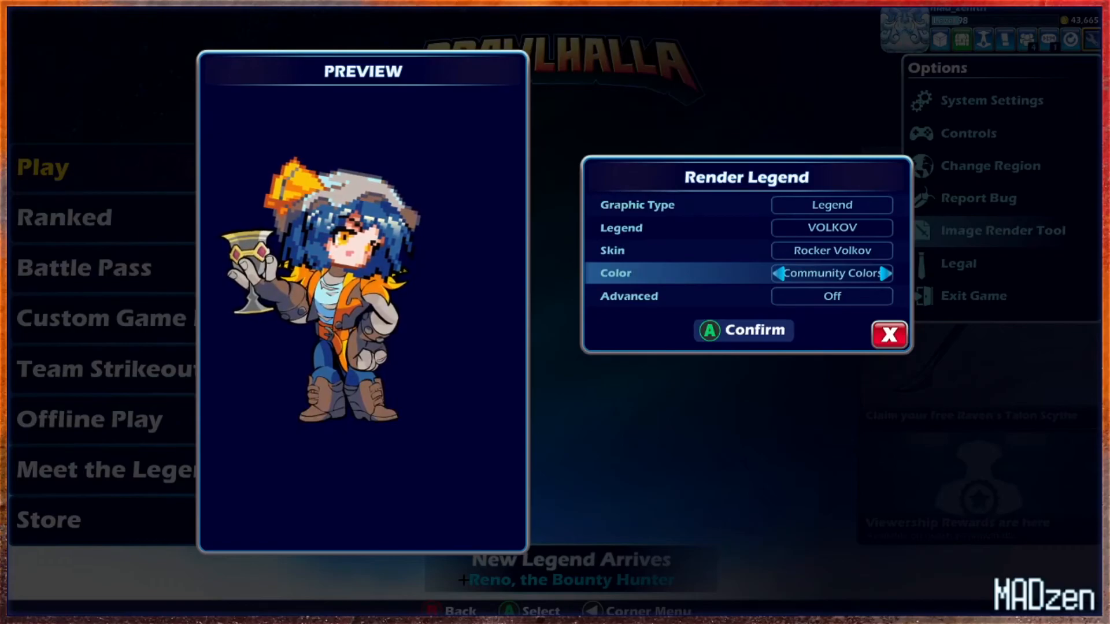
pyautogui.press('Left')
pyautogui.press('Left')
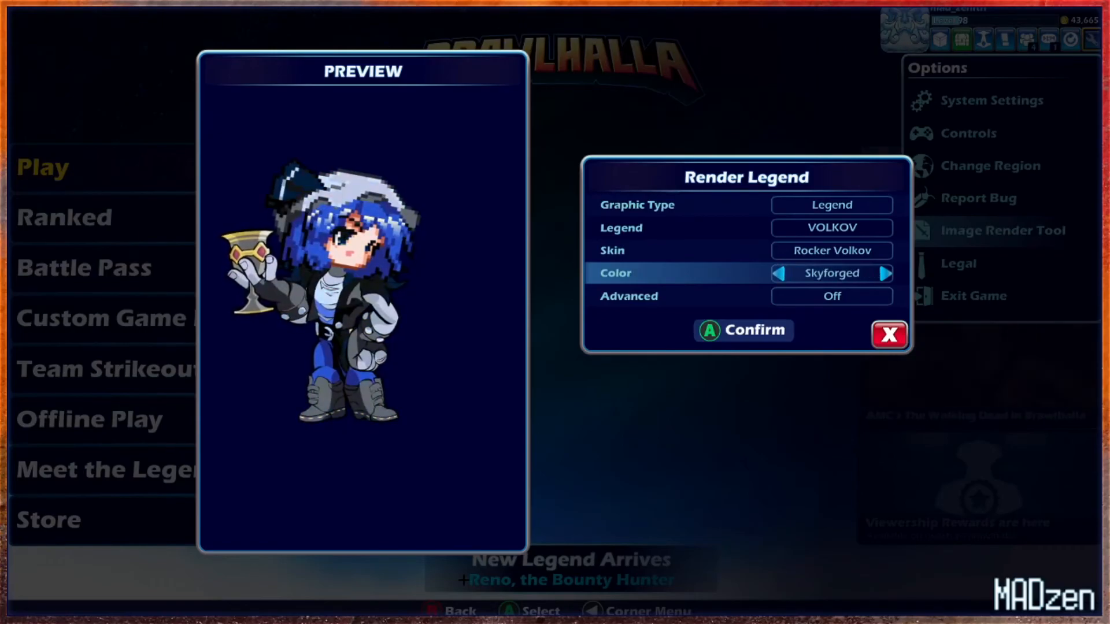
pyautogui.press('Left')
pyautogui.press('Left')
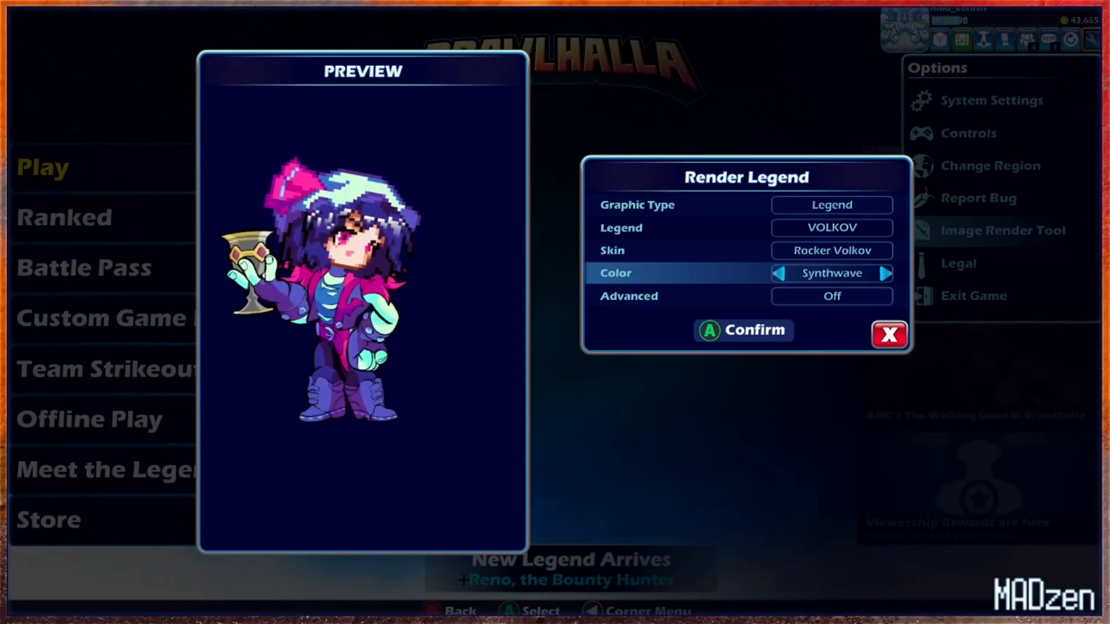
# - Check the skin preview with the Soul Fire, Charged OG, Verdant Bloom, Gala, Lucky Clover and Home Team color schemes
pyautogui.press('Left')
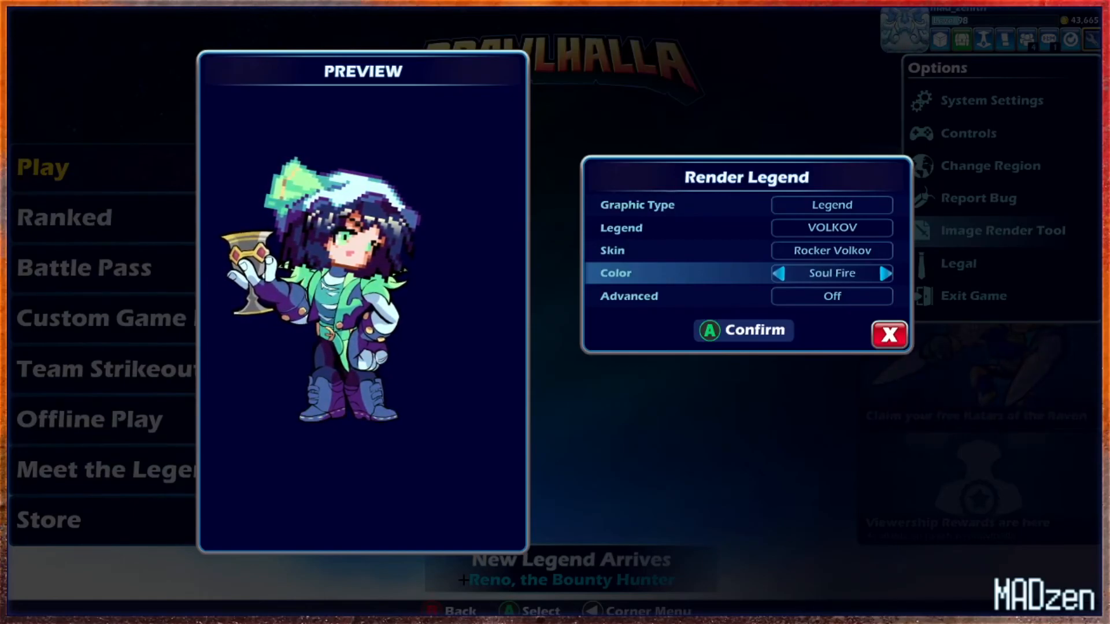
pyautogui.press('Left')
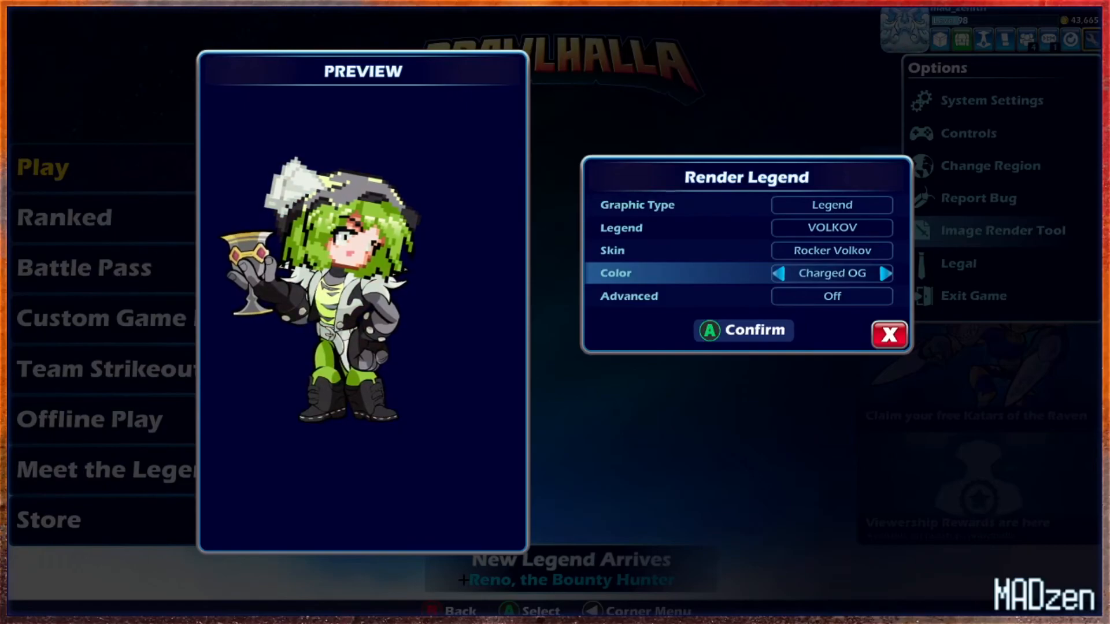
pyautogui.press('Left')
pyautogui.press('Right')
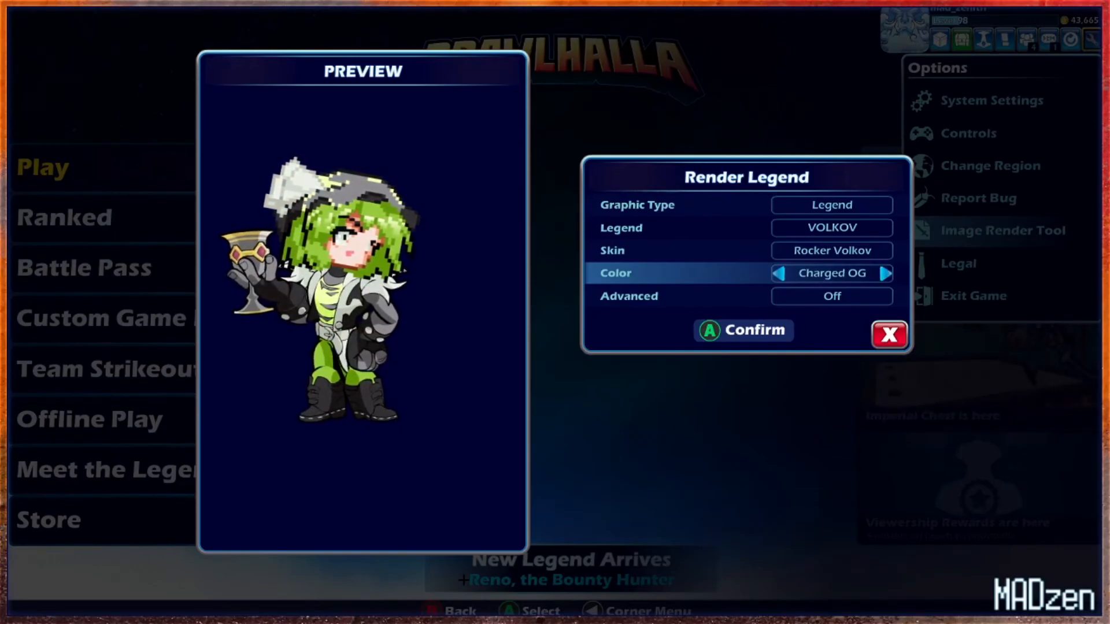
pyautogui.press('Left')
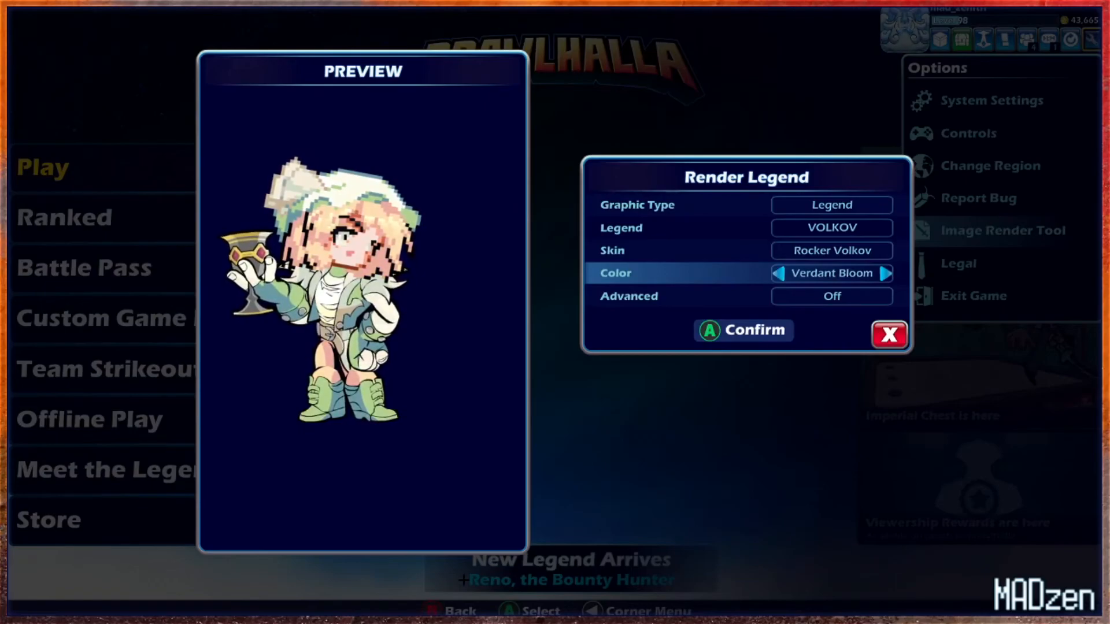
pyautogui.press('Left')
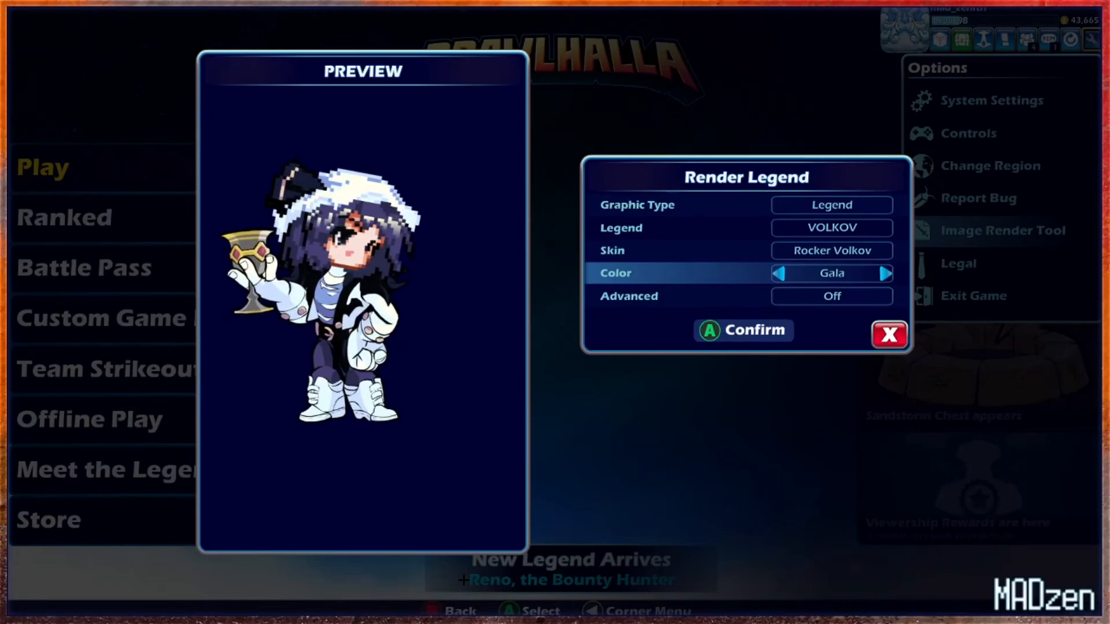
pyautogui.press('Left')
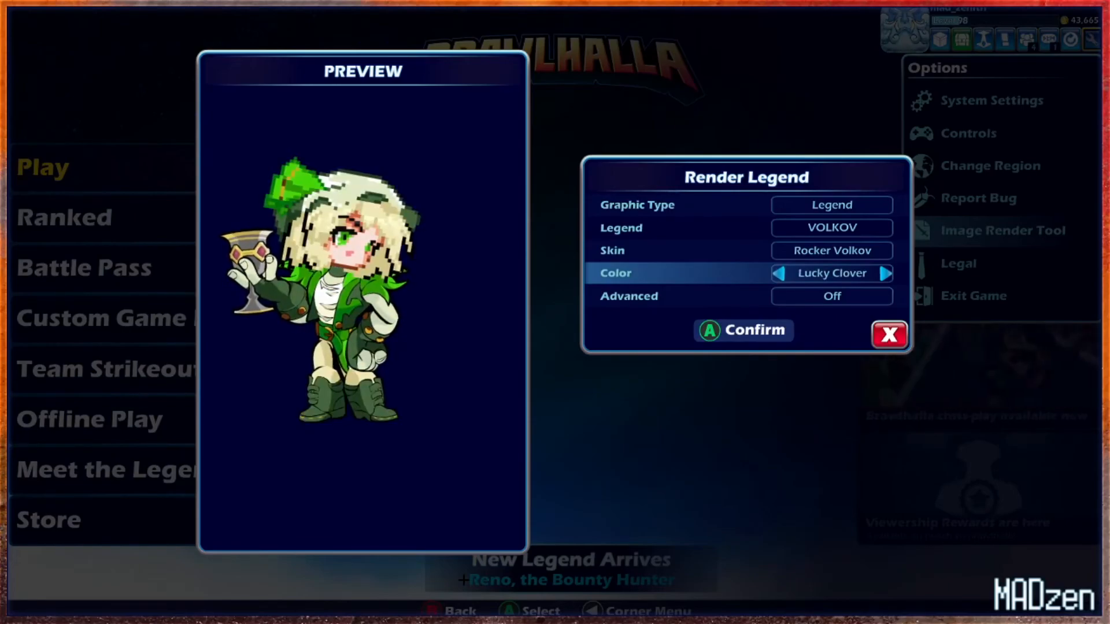
pyautogui.press('Left')
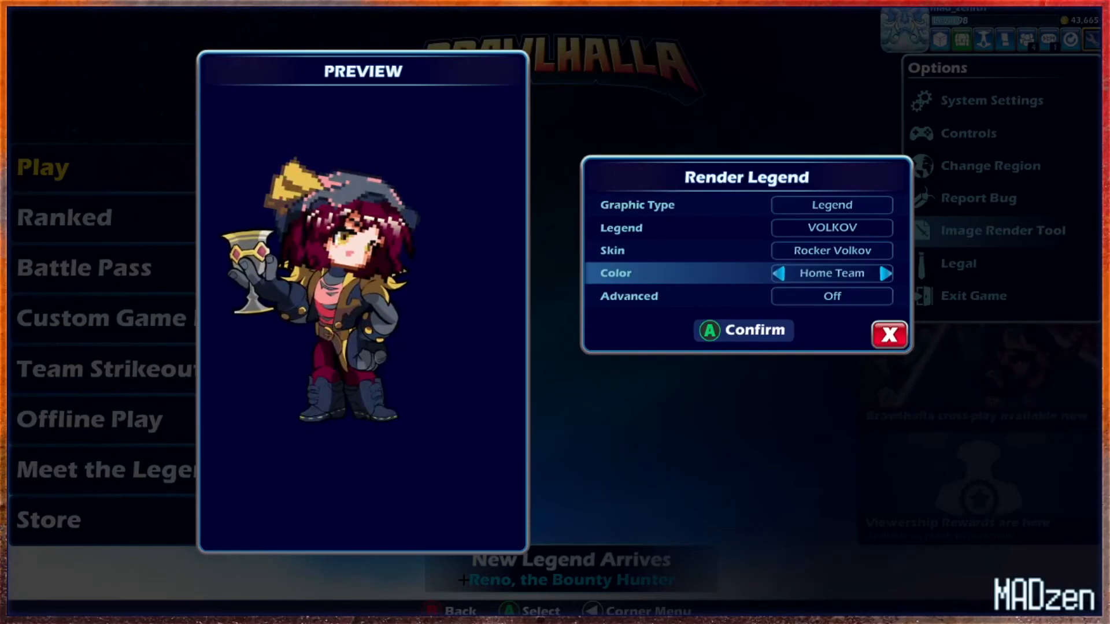
# - Preview the Rocker Volkov skin in the Lovestruck, Winter Holiday and White color schemes
pyautogui.press('Left')
pyautogui.press('Left')
pyautogui.press('Left')
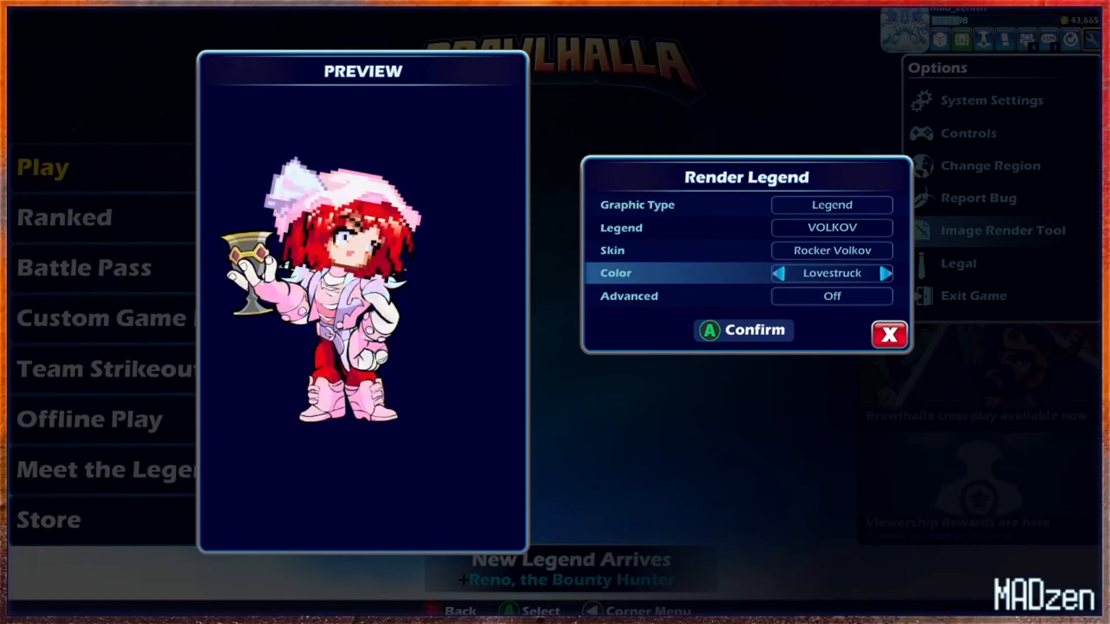
pyautogui.press('Left')
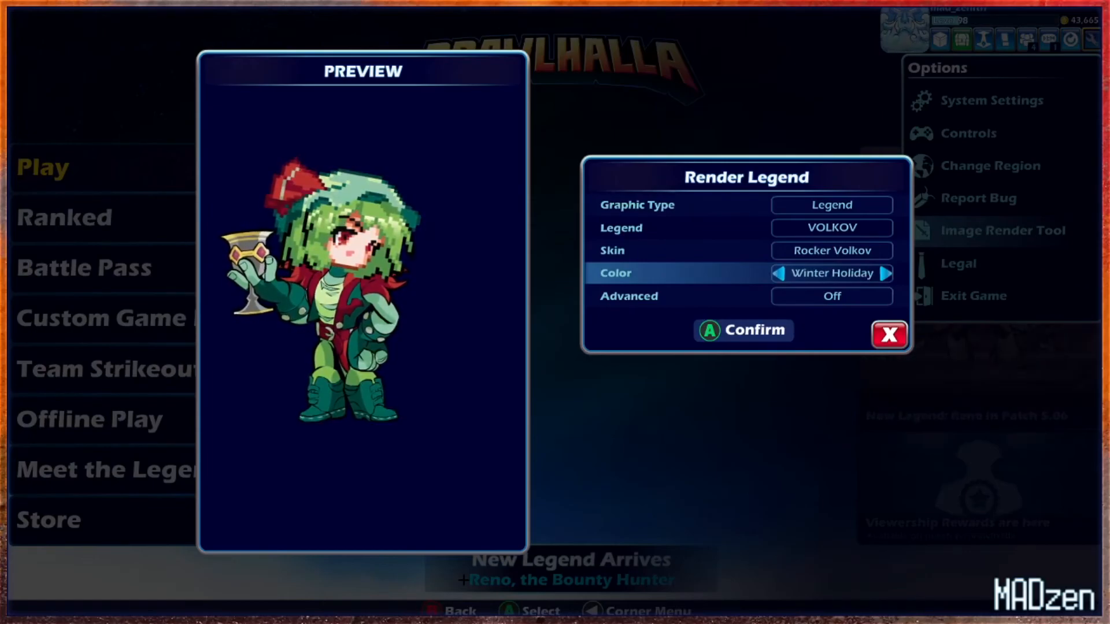
pyautogui.press('Left')
pyautogui.press('Left')
pyautogui.press('Left')
pyautogui.press('Left')
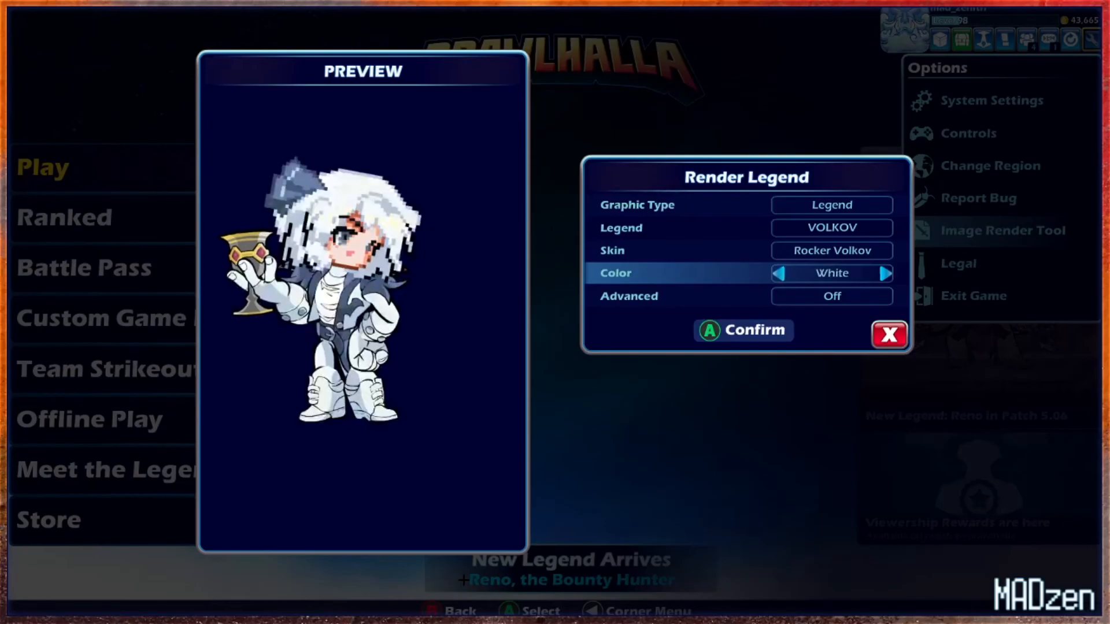
# - Check the Rocker Volkov preview with the Sunset, Purple and Orange color schemes
pyautogui.press('Left')
pyautogui.press('Left')
pyautogui.press('Left')
pyautogui.press('Left')
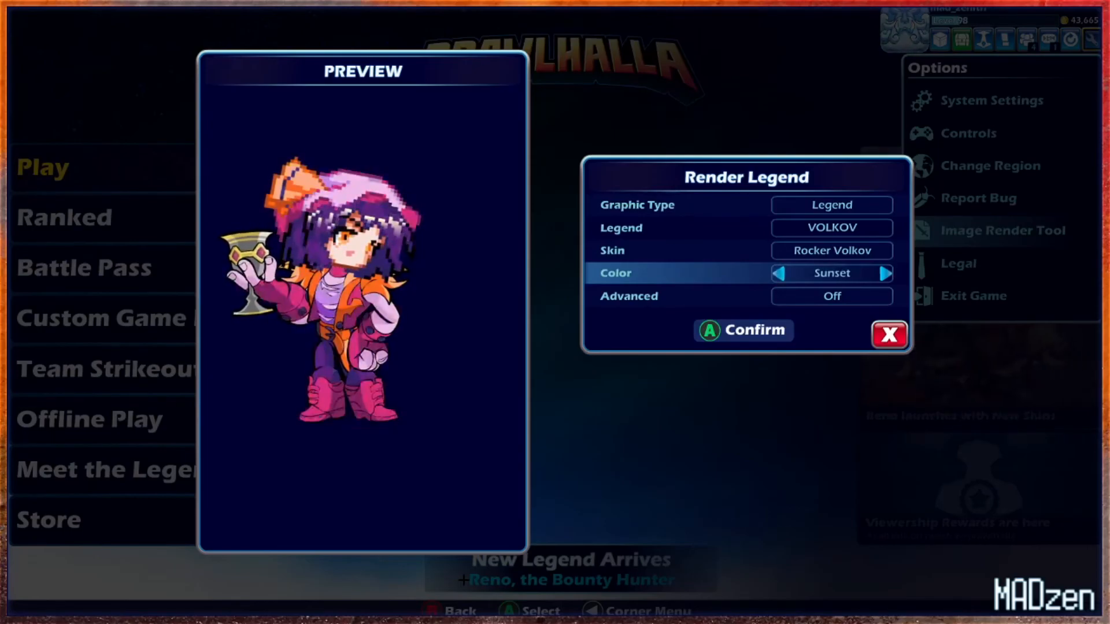
pyautogui.press('Left')
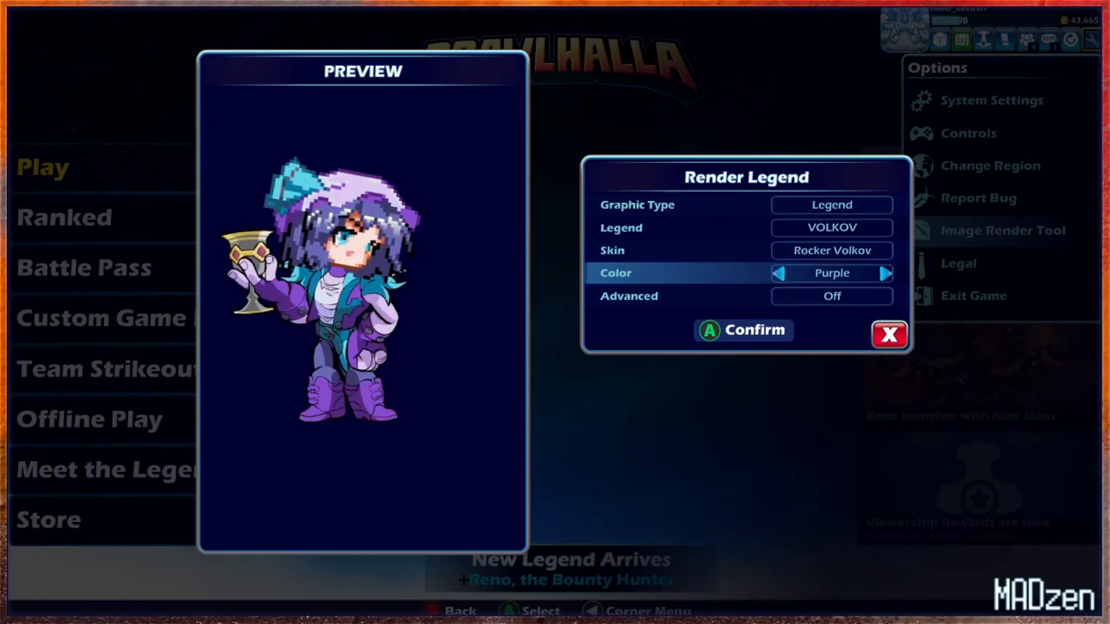
pyautogui.press('Left')
pyautogui.press('Right')
pyautogui.press('Right')
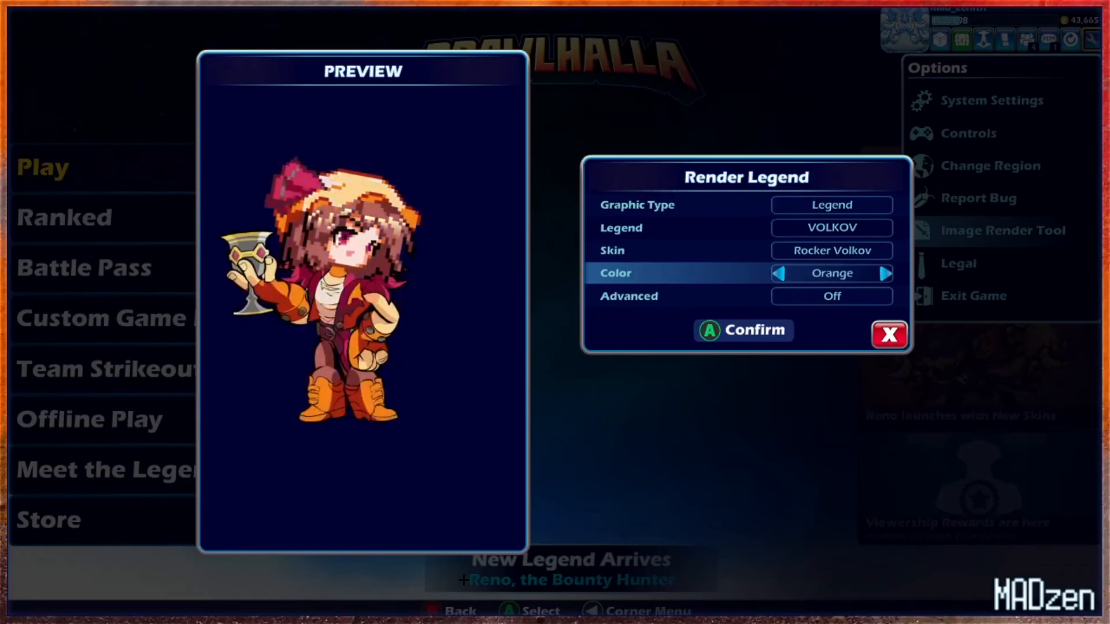
# - Switch the rendered legend to Mako and choose the Jörmungandr Mako skin
pyautogui.press('Up')
pyautogui.press('Up')
pyautogui.press('Right')
pyautogui.press('Right')
pyautogui.press('Right')
pyautogui.press('Right')
pyautogui.press('Right')
pyautogui.press('Right')
pyautogui.press('Right')
pyautogui.press('Right')
pyautogui.press('Right')
pyautogui.press('Right')
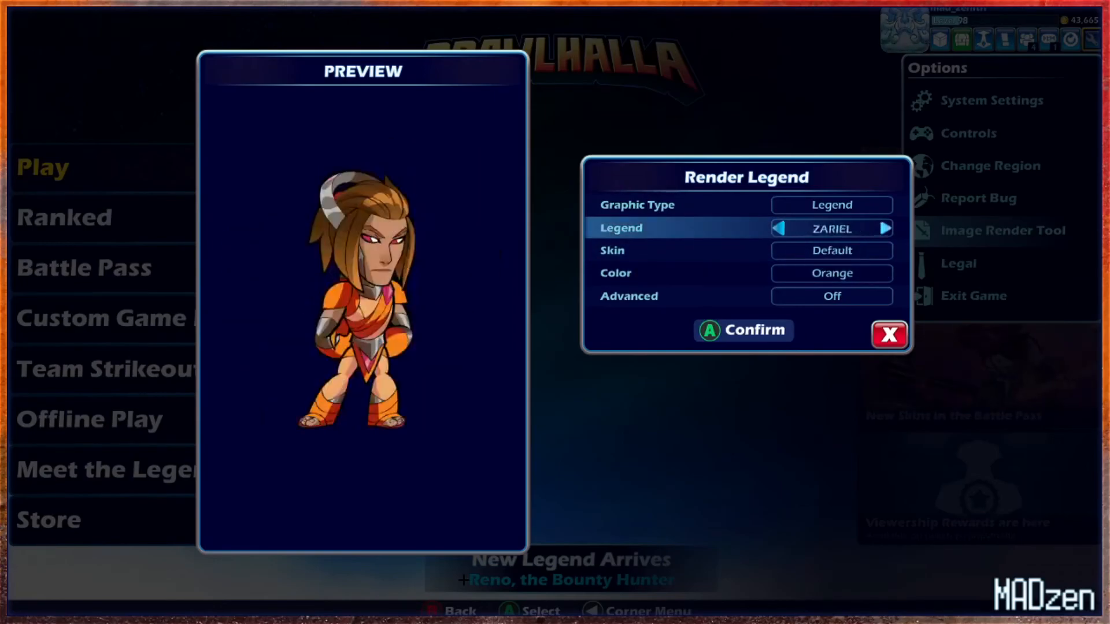
pyautogui.press('Right')
pyautogui.press('Right')
pyautogui.press('Right')
pyautogui.press('Right')
pyautogui.press('Right')
pyautogui.press('Right')
pyautogui.press('Right')
pyautogui.press('Right')
pyautogui.press('Right')
pyautogui.press('Right')
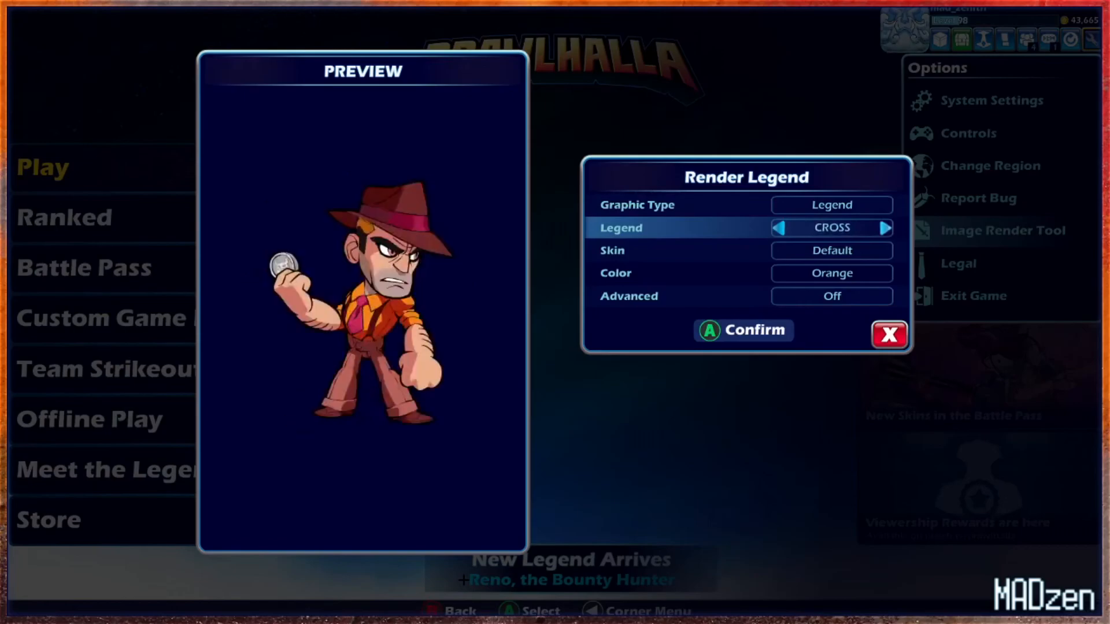
pyautogui.press('Right')
pyautogui.press('Right')
pyautogui.press('Right')
pyautogui.press('Right')
pyautogui.press('Right')
pyautogui.press('Right')
pyautogui.press('Right')
pyautogui.press('Right')
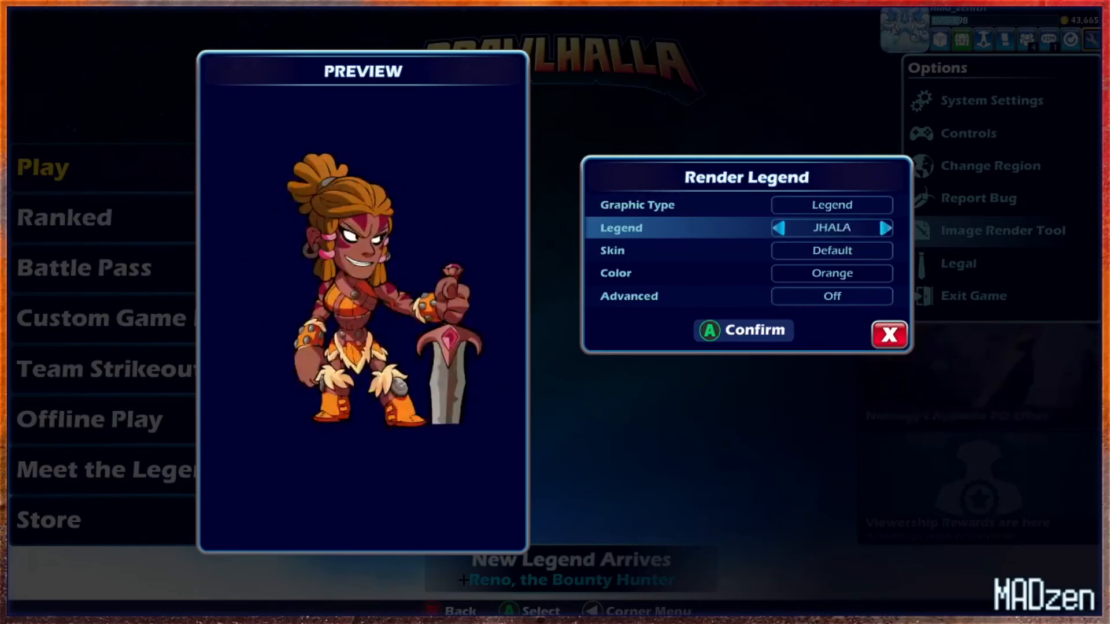
pyautogui.press('Right')
pyautogui.press('Right')
pyautogui.press('Right')
pyautogui.press('Right')
pyautogui.press('Right')
pyautogui.press('Right')
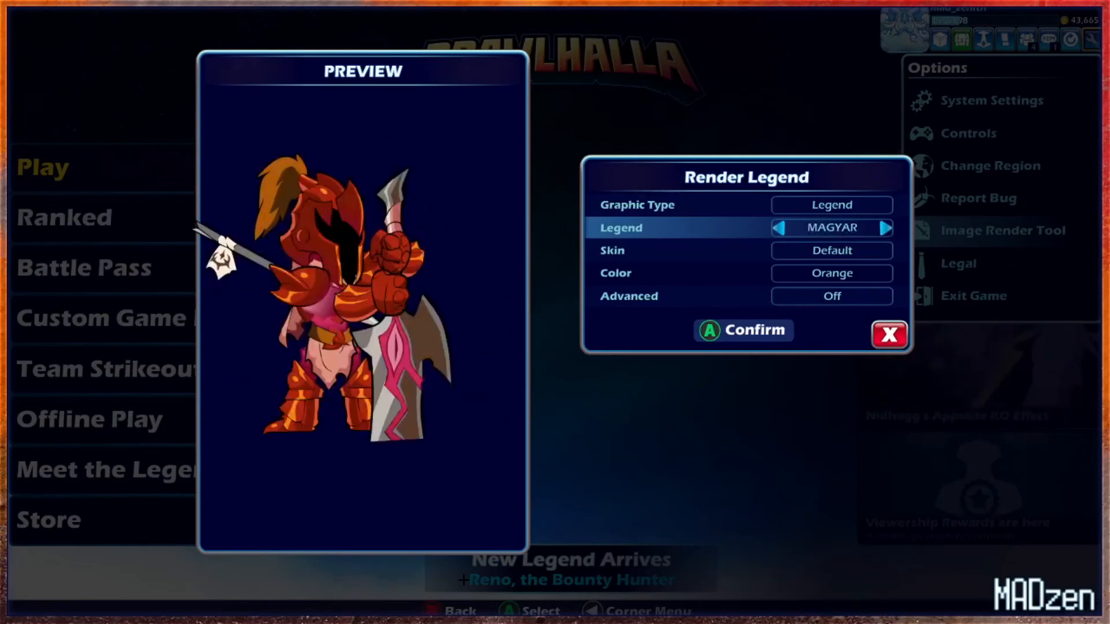
pyautogui.press('Down')
pyautogui.press('Right')
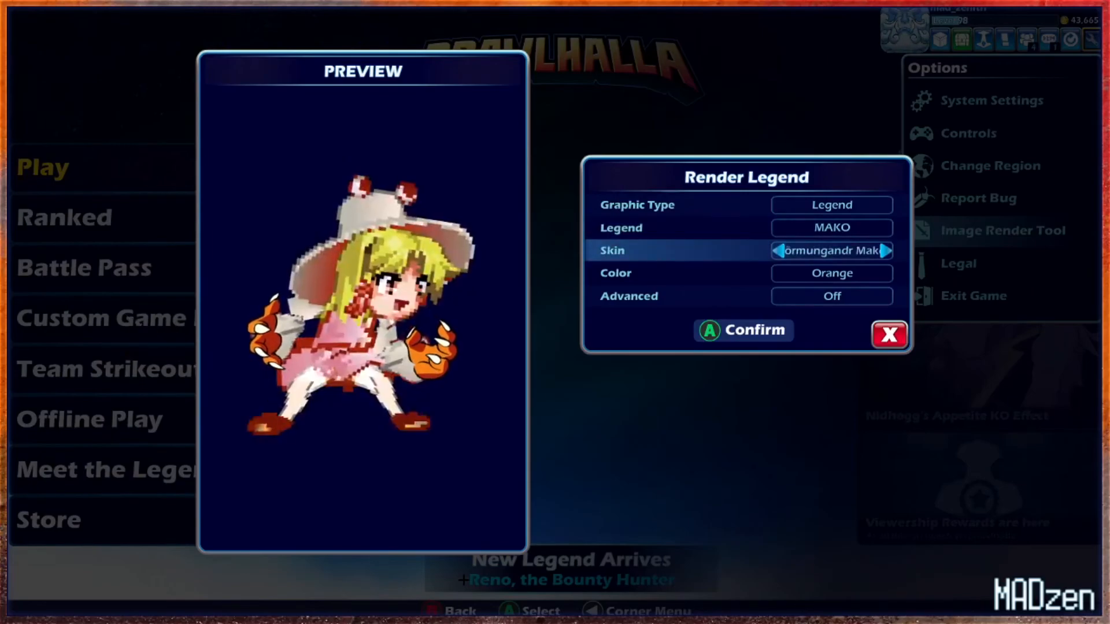
# - Preview the Jörmungandr Mako skin in the Grey and Haunting color schemes
pyautogui.press('Down')
pyautogui.press('Right')
pyautogui.press('Right')
pyautogui.press('Right')
pyautogui.press('Right')
pyautogui.press('Right')
pyautogui.press('Right')
pyautogui.press('Right')
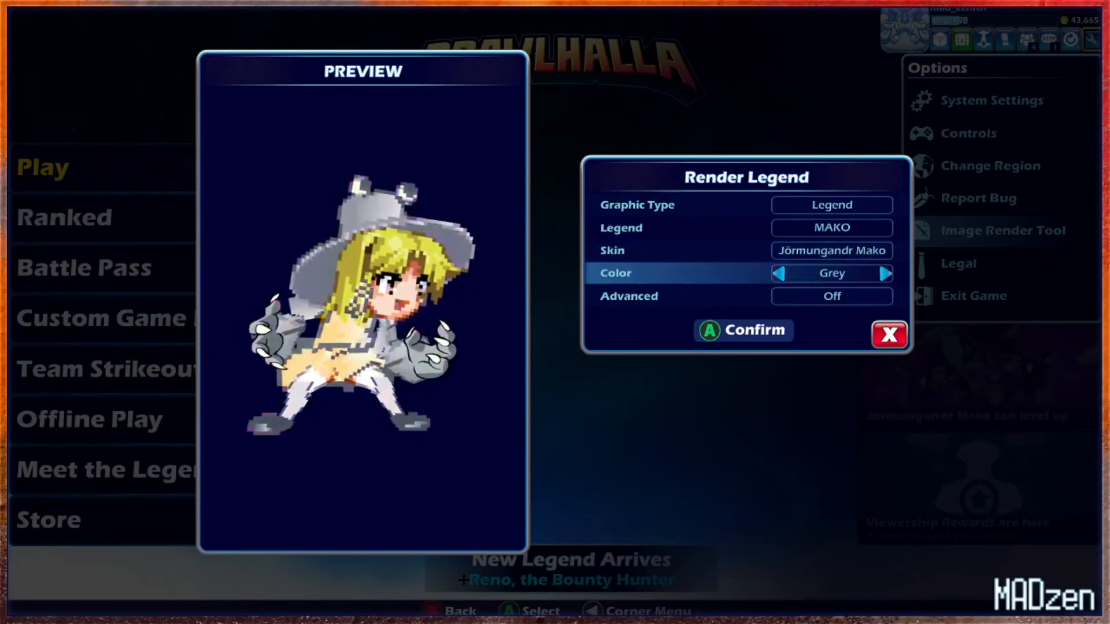
pyautogui.press('Right')
pyautogui.press('Right')
pyautogui.press('Right')
pyautogui.press('Right')
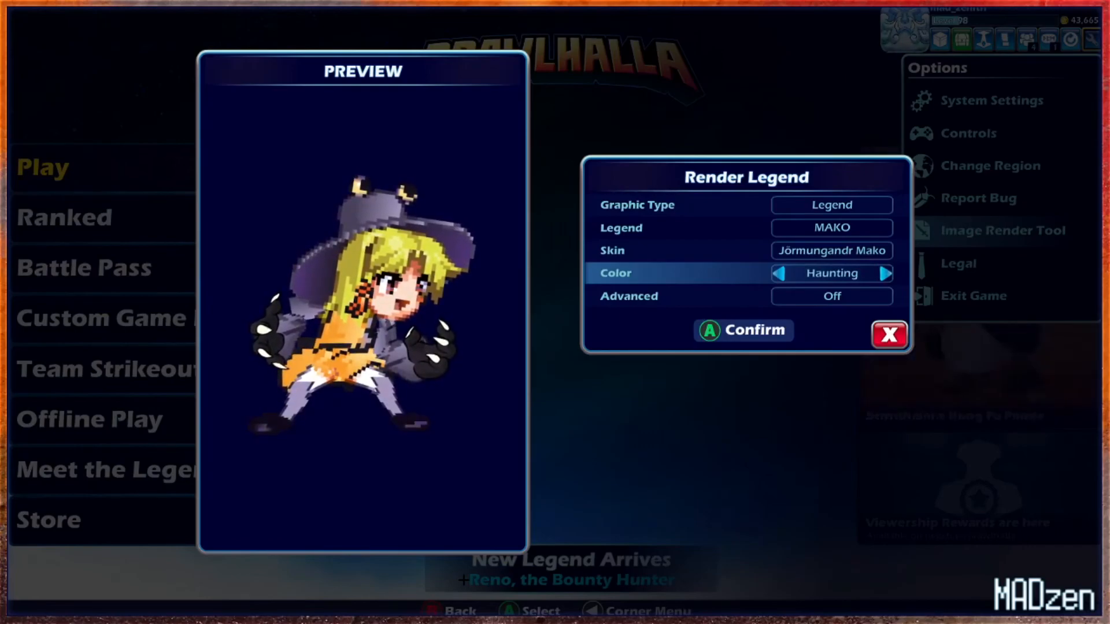
# - Close the render tool and open the Training Mode legend selection from Offline Play
pyautogui.press('Escape')
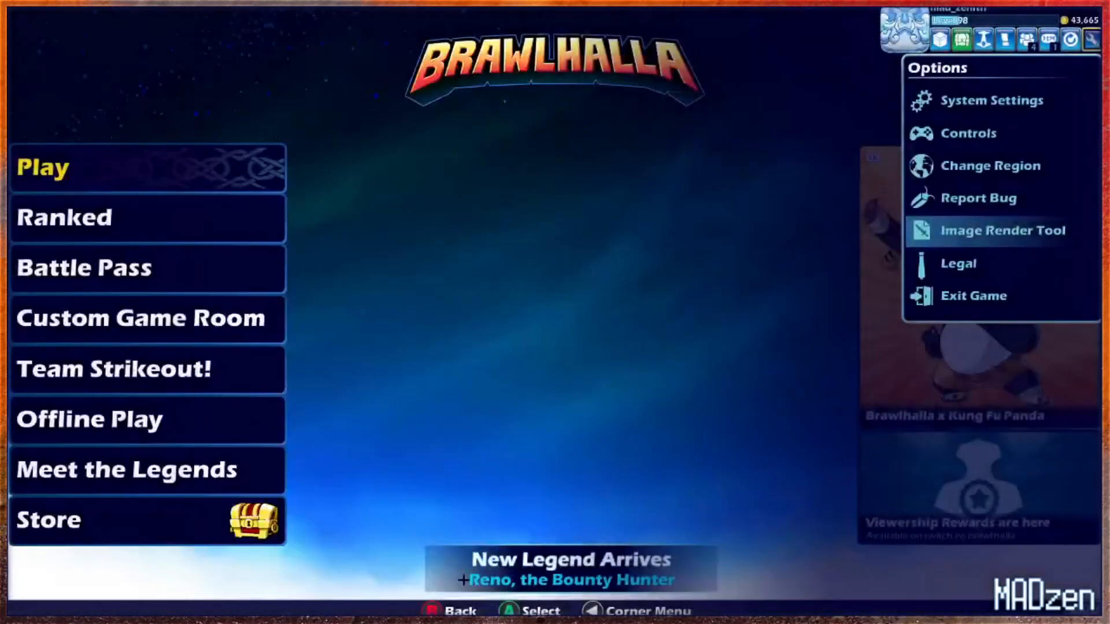
pyautogui.press('Down')
pyautogui.press('Escape')
pyautogui.press('Up')
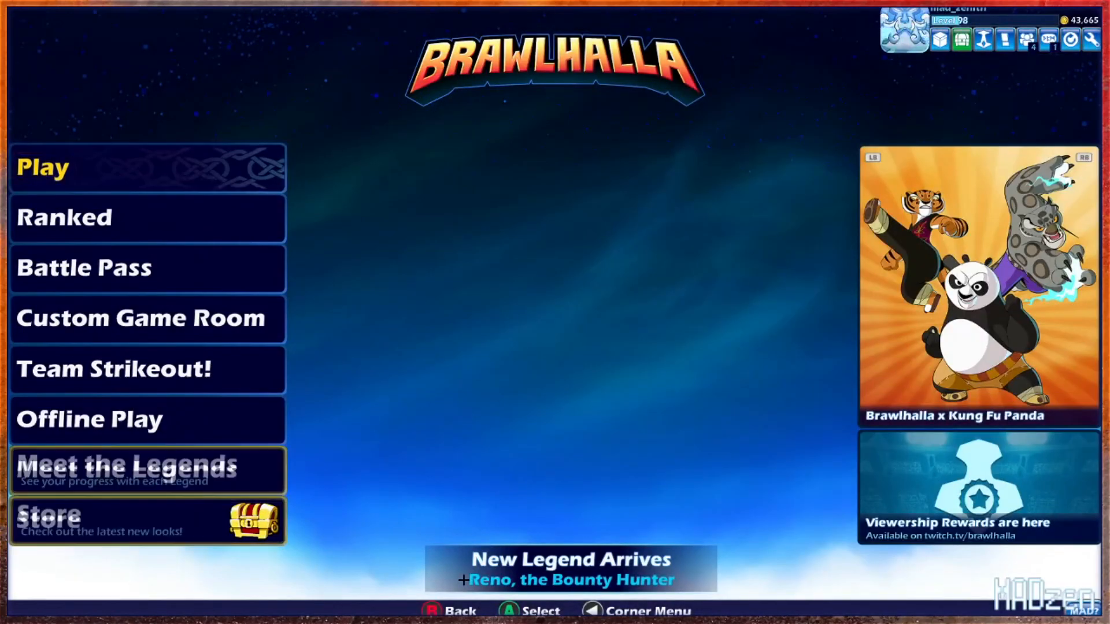
pyautogui.press('Up')
pyautogui.press('Up')
pyautogui.press('Return')
pyautogui.press('Right')
pyautogui.press('Return')
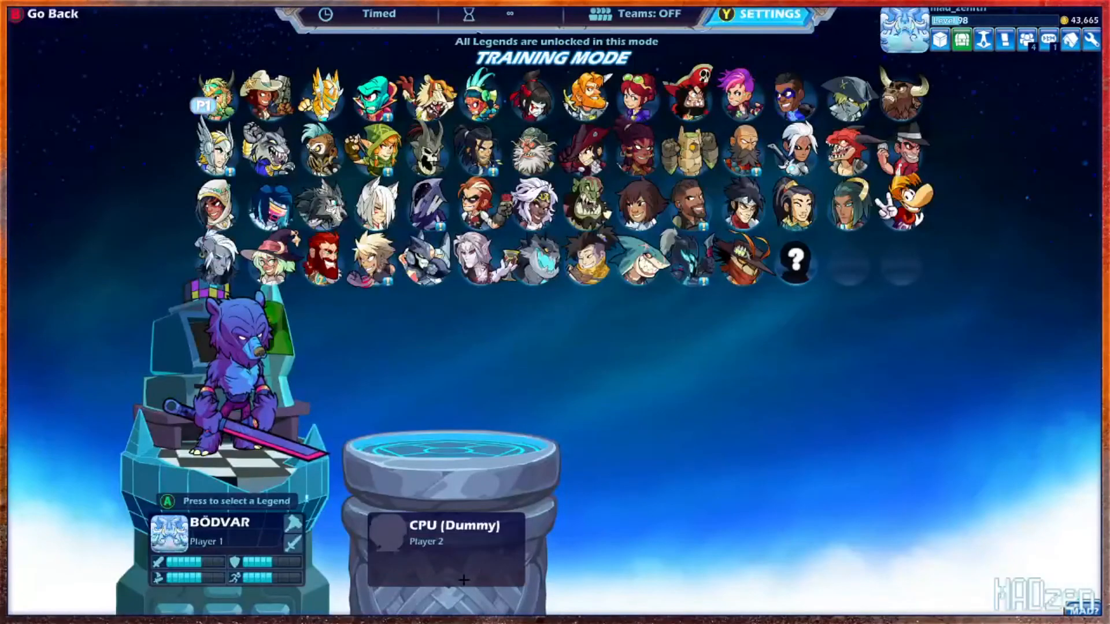
# - Select Mako with the Jörmungandr Mako skin as Player 1's legend
pyautogui.press('Left')
pyautogui.press('Left')
pyautogui.press('Return')
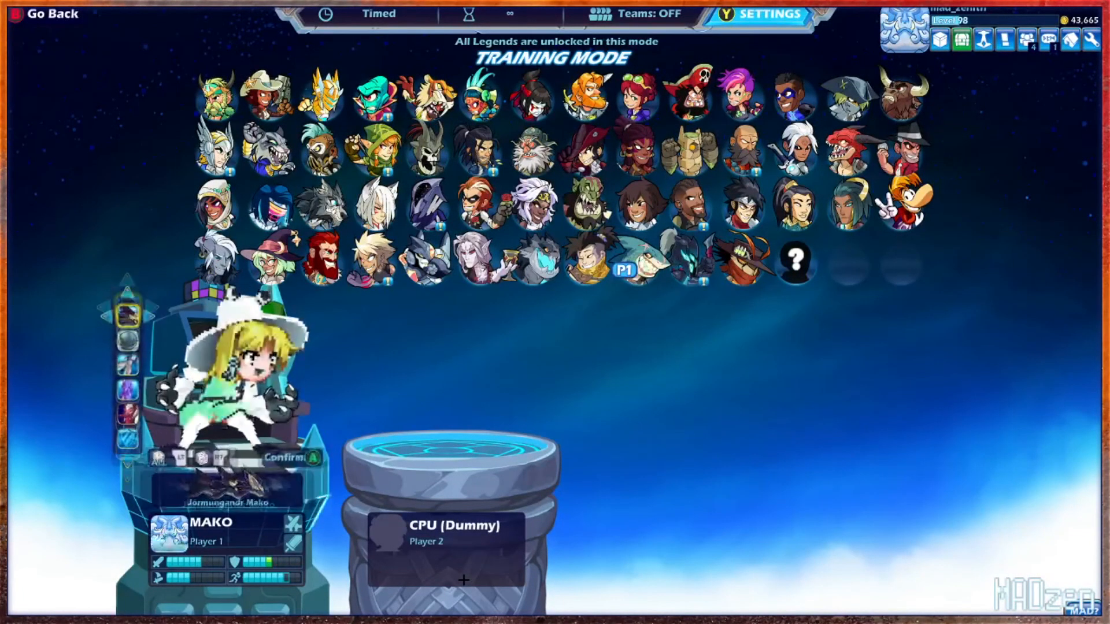
# - Try the Soul Fire and Black color schemes on Jörmungandr Mako, checking the ready pose in Black
pyautogui.press('Down')
pyautogui.press('Left')
pyautogui.press('Left')
pyautogui.press('Left')
pyautogui.press('Left')
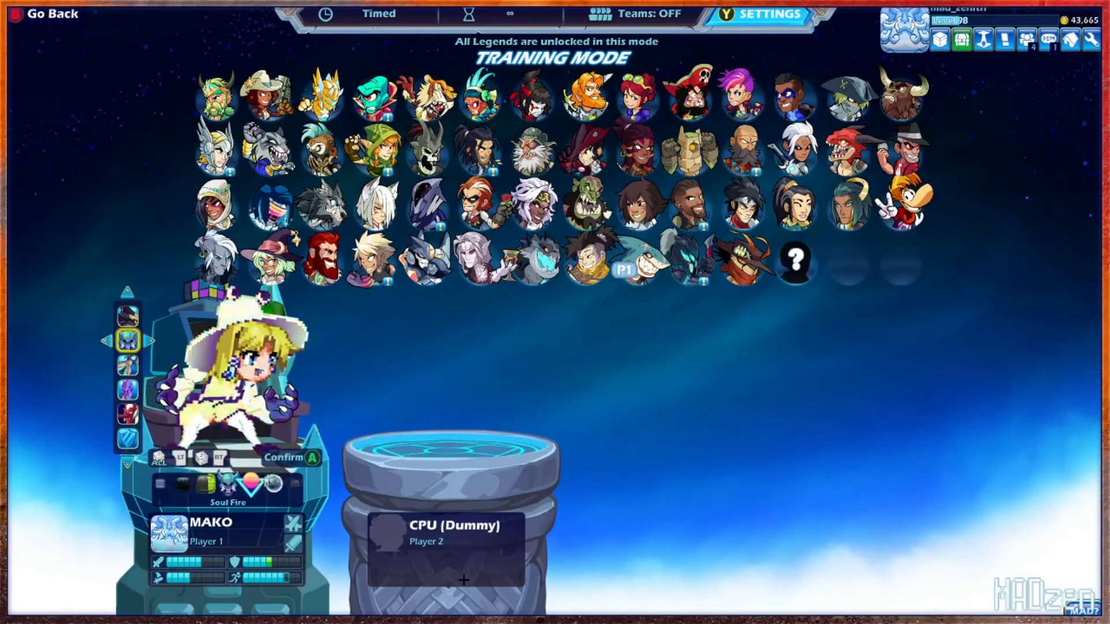
pyautogui.press('Left')
pyautogui.press('Right')
pyautogui.press('Right')
pyautogui.press('Right')
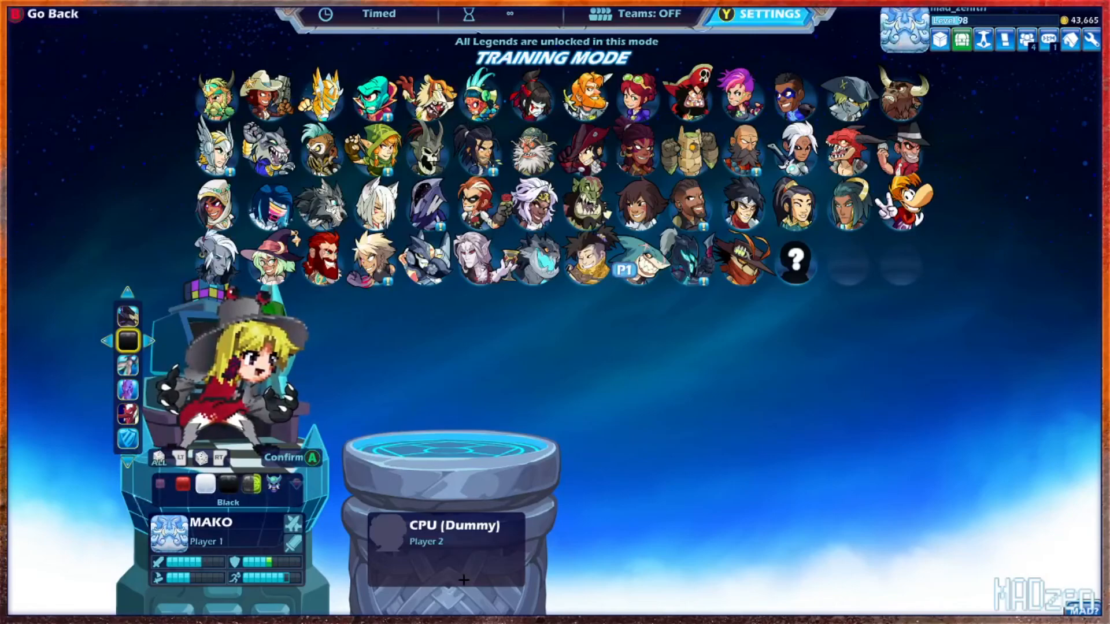
pyautogui.press('Return')
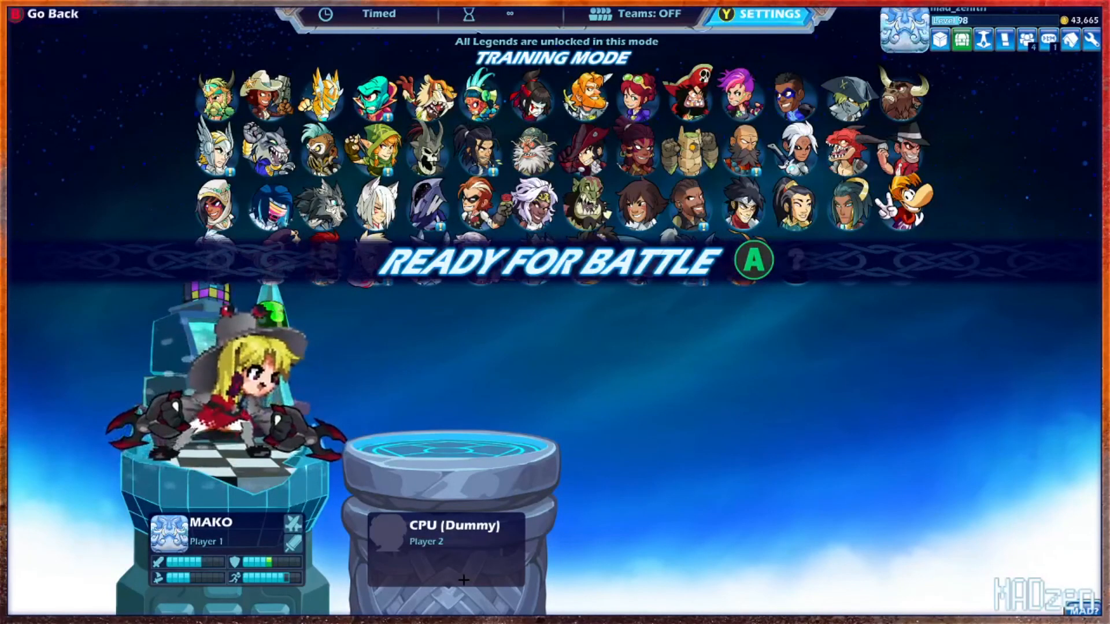
pyautogui.press('Escape')
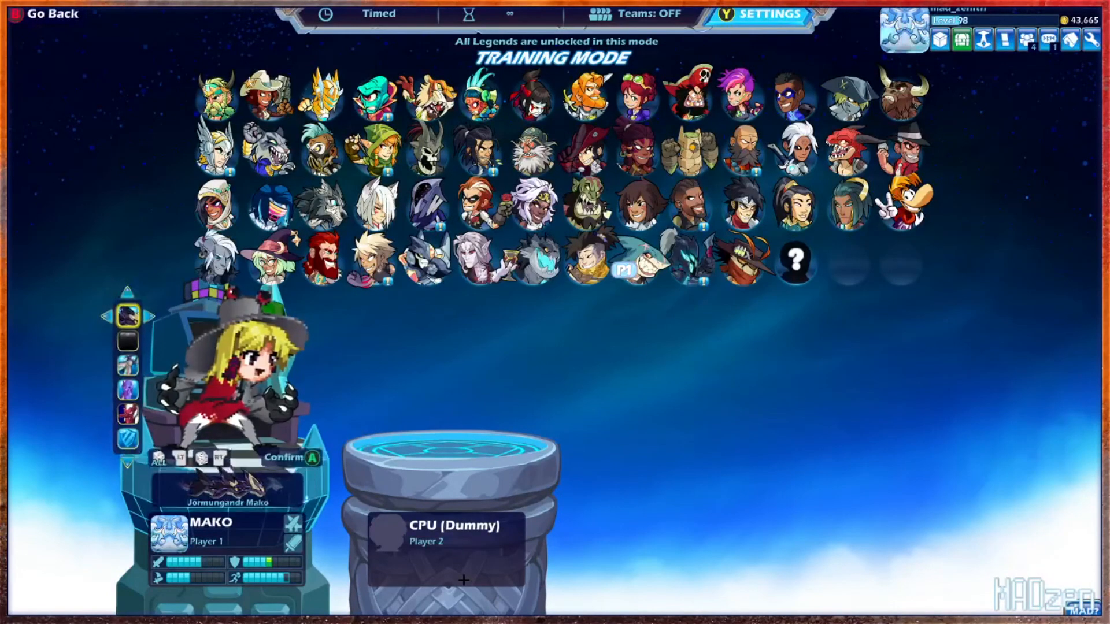
# - Set Jörmungandr Mako's color scheme to Frozen Forest and ready up for battle
pyautogui.press('Down')
pyautogui.press('Right')
pyautogui.press('Right')
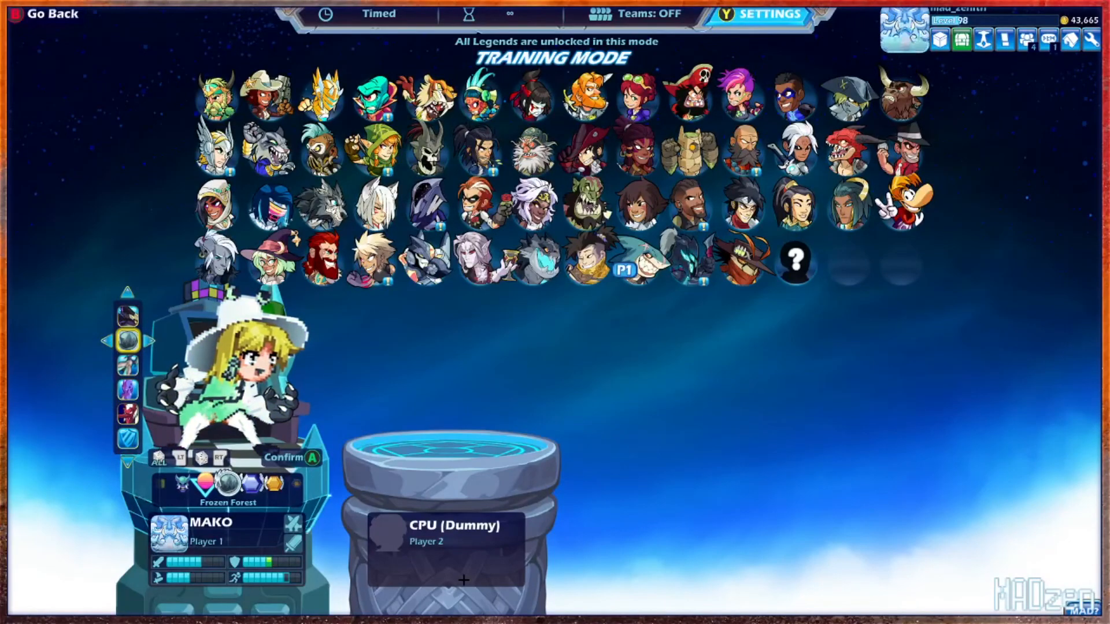
pyautogui.press('Return')
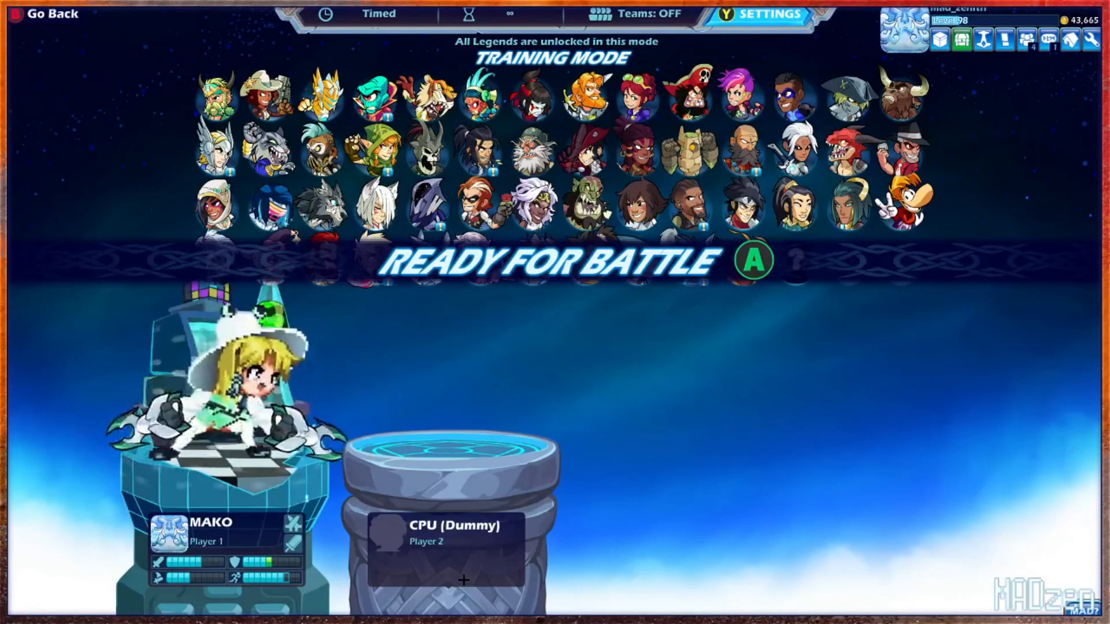
# - Start the training match on the map with the red moon and clock tower
pyautogui.press('Return')
pyautogui.press('Right')
pyautogui.press('Left')
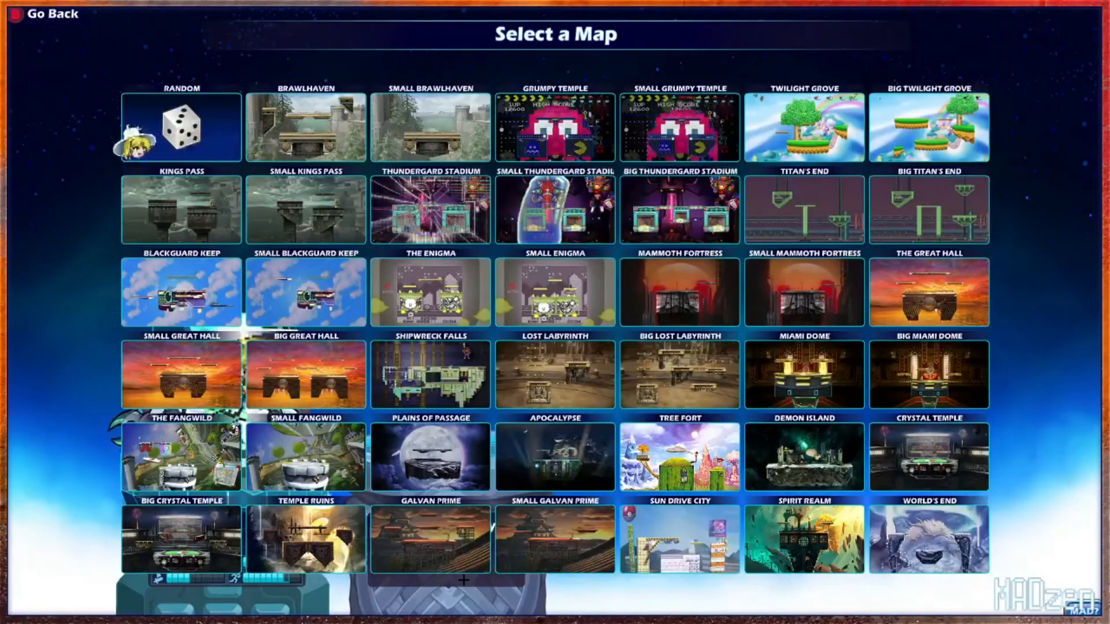
pyautogui.press('Up')
pyautogui.press('Left')
pyautogui.press('Left')
pyautogui.press('Return')
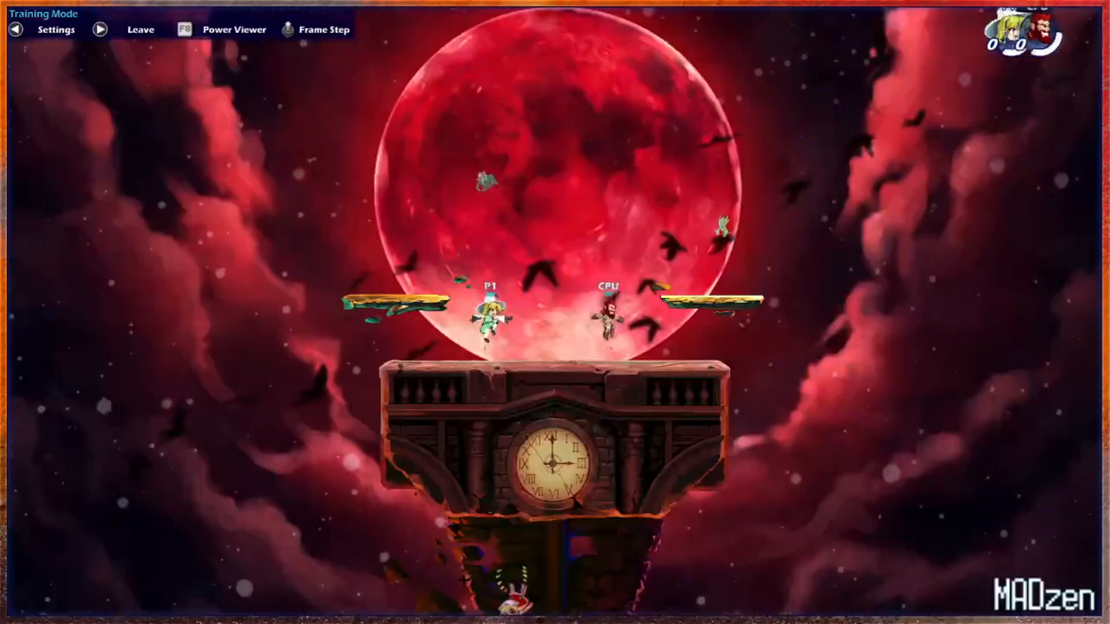
# - Move Mako around the stage with unarmed attacks and equip a weapon to check the skin's animations
pyautogui.press('Right')
pyautogui.press('Left')
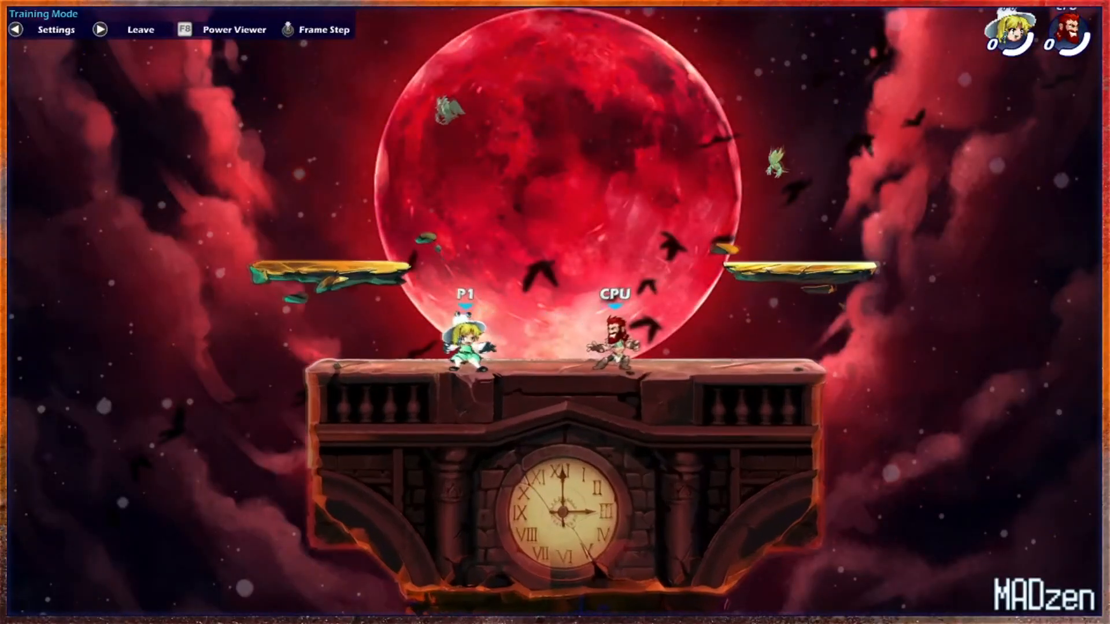
pyautogui.press('c')
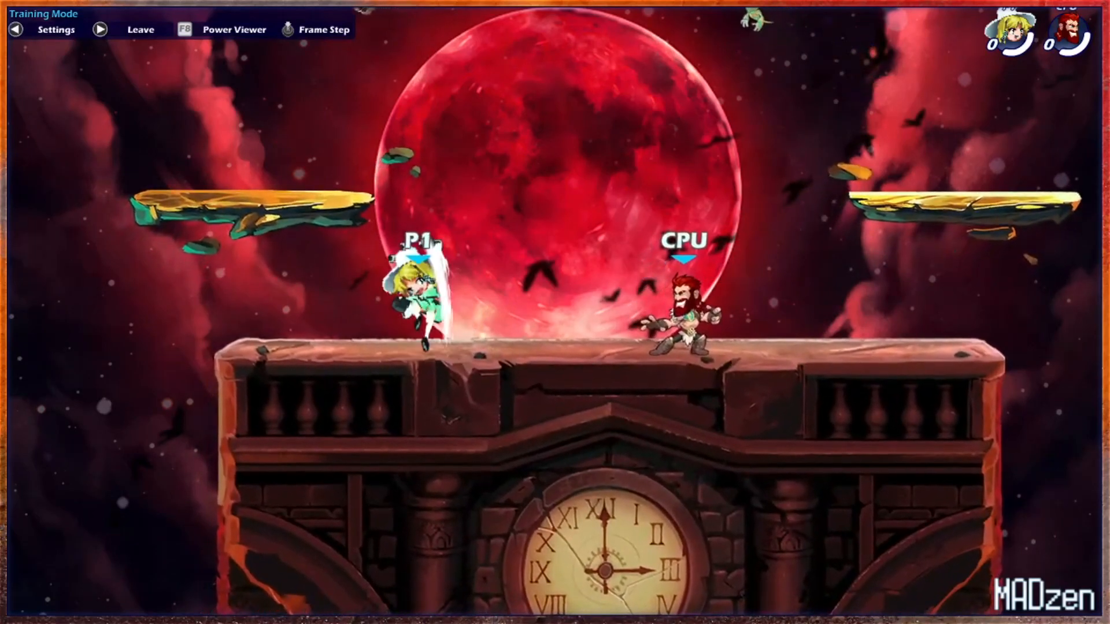
pyautogui.press('c')
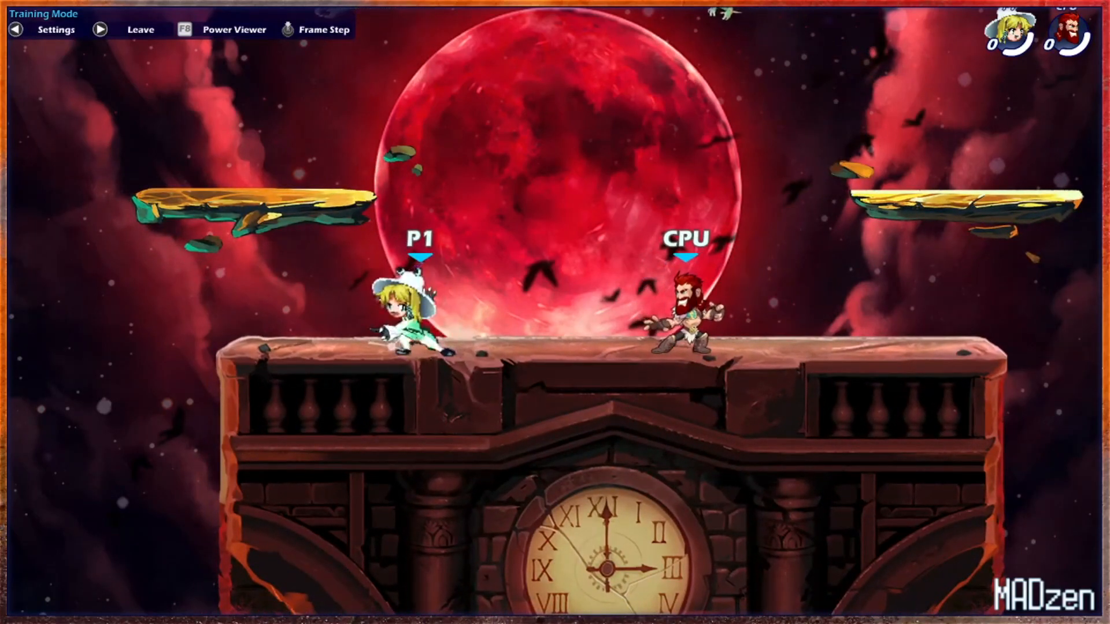
pyautogui.press('x')
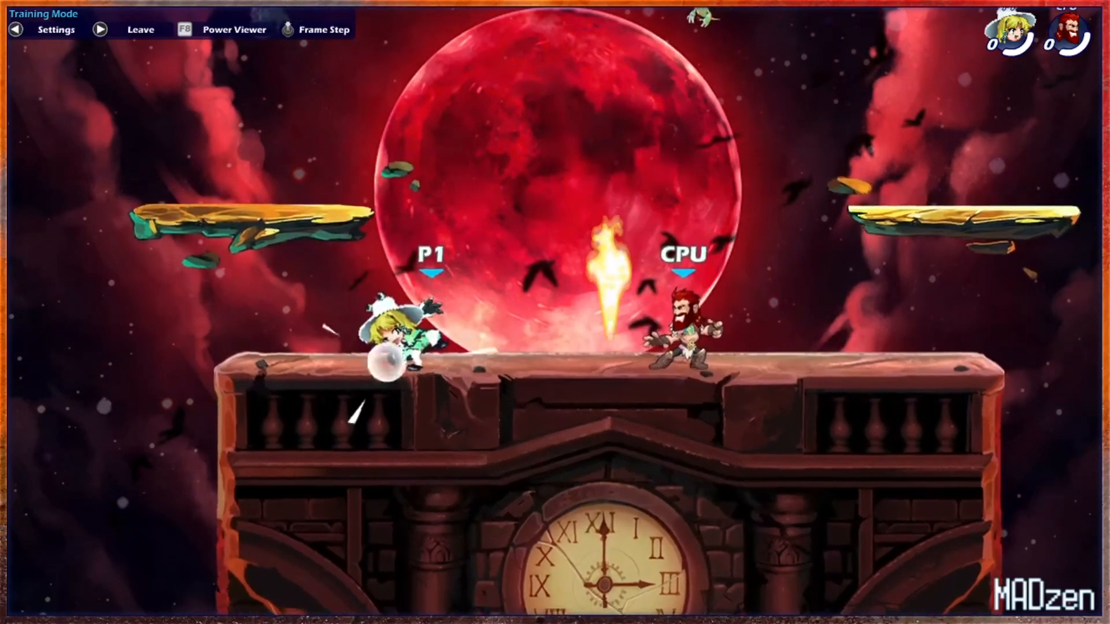
pyautogui.press('Right')
pyautogui.press('v')
pyautogui.press('Left')
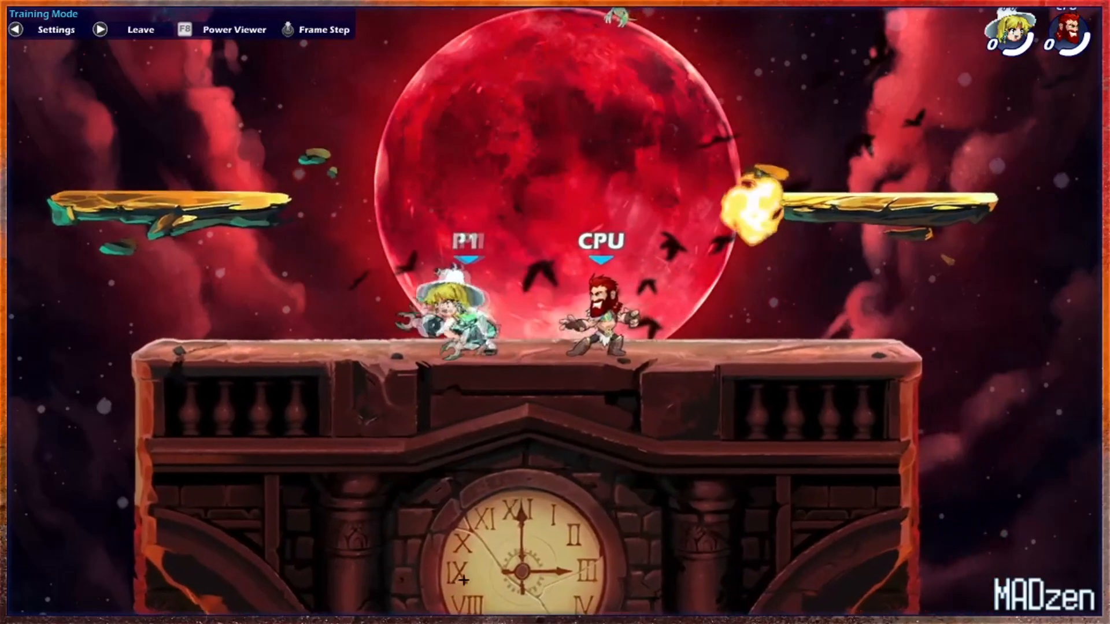
# - Perform attacks with the equipped weapon while moving Mako back and forth on the stage
pyautogui.press('c')
pyautogui.press('c')
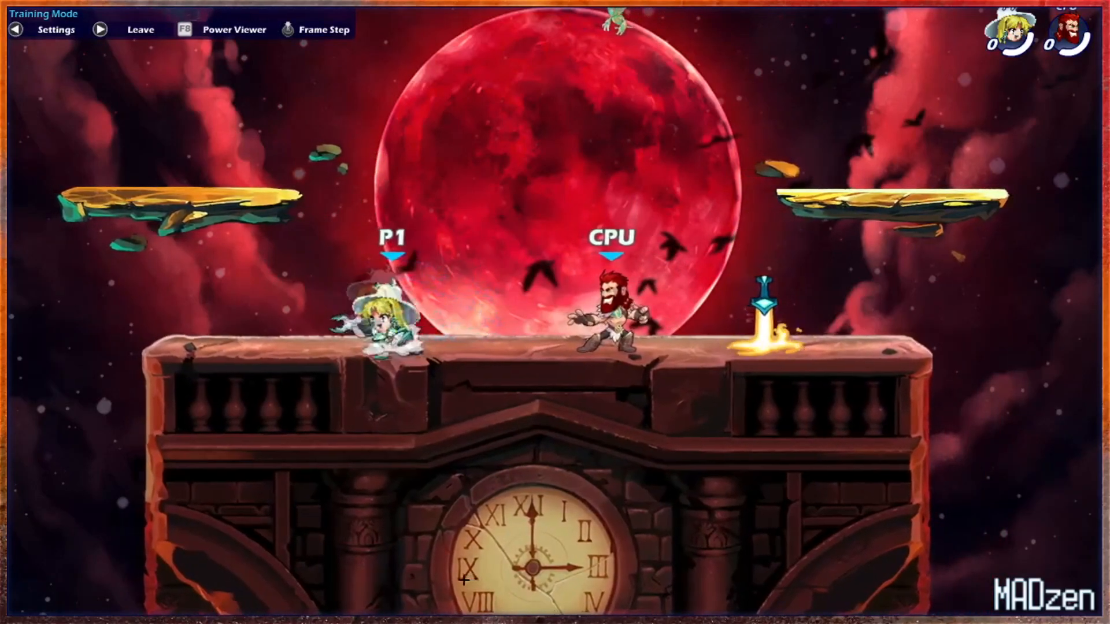
pyautogui.press('Left')
pyautogui.press('Up')
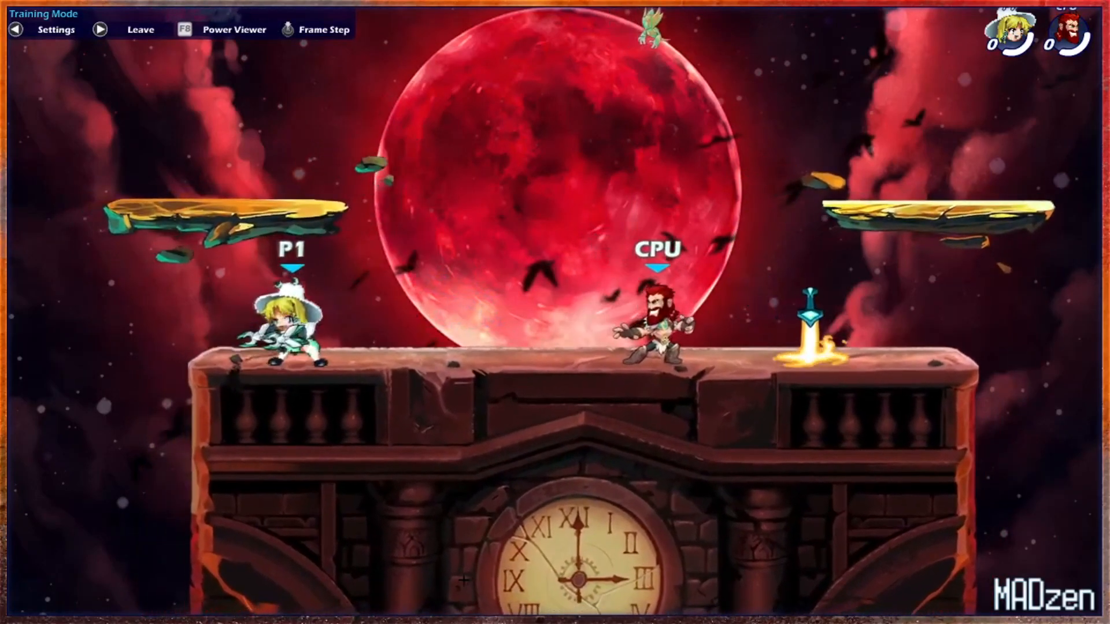
pyautogui.press('Right')
# - Turn on frame stepping and go backward through the recent frames to inspect Mako's poses
pyautogui.press('F9')
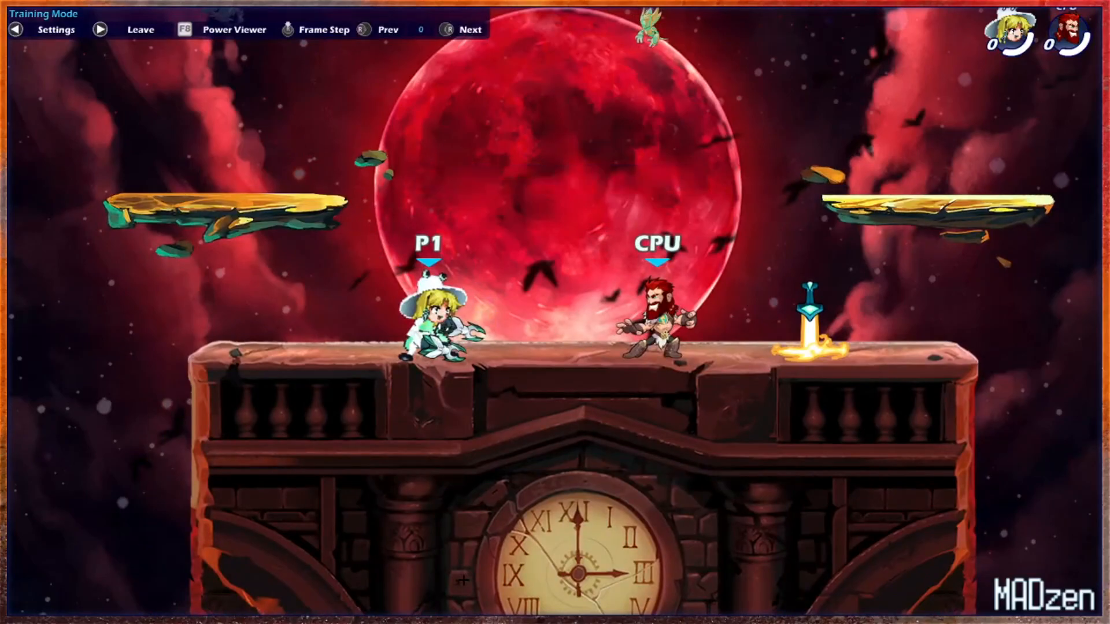
pyautogui.press('Left')
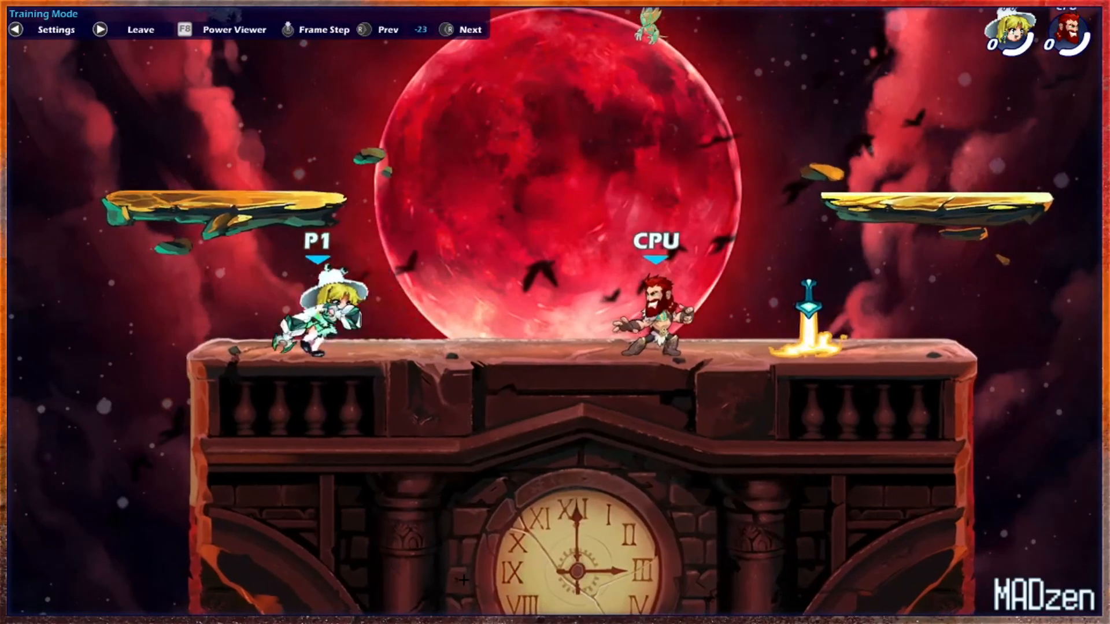
pyautogui.press('Left')
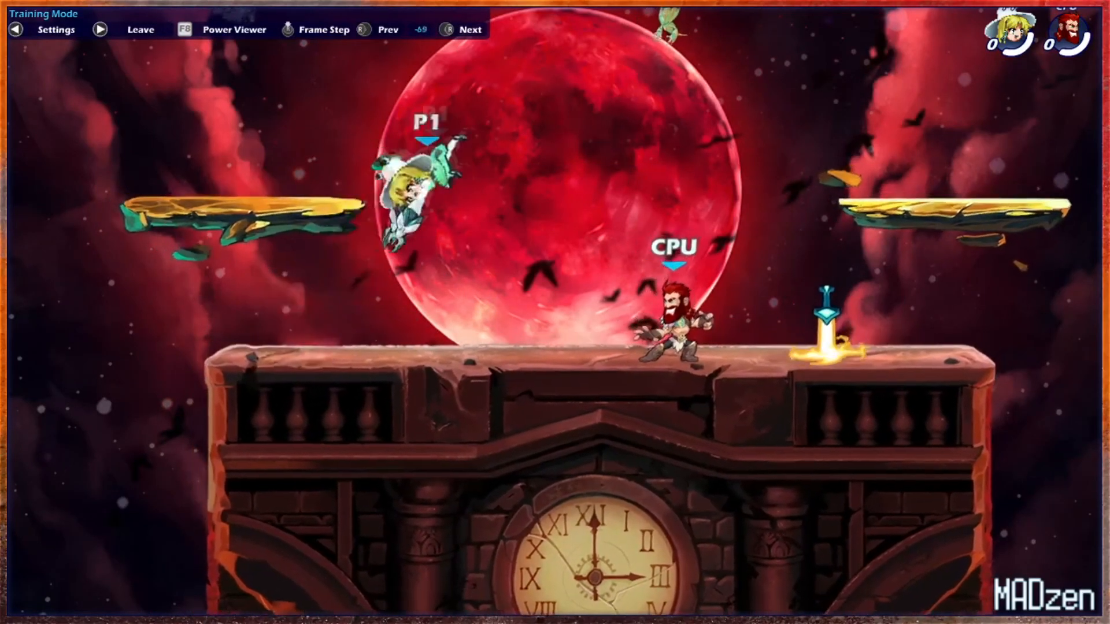